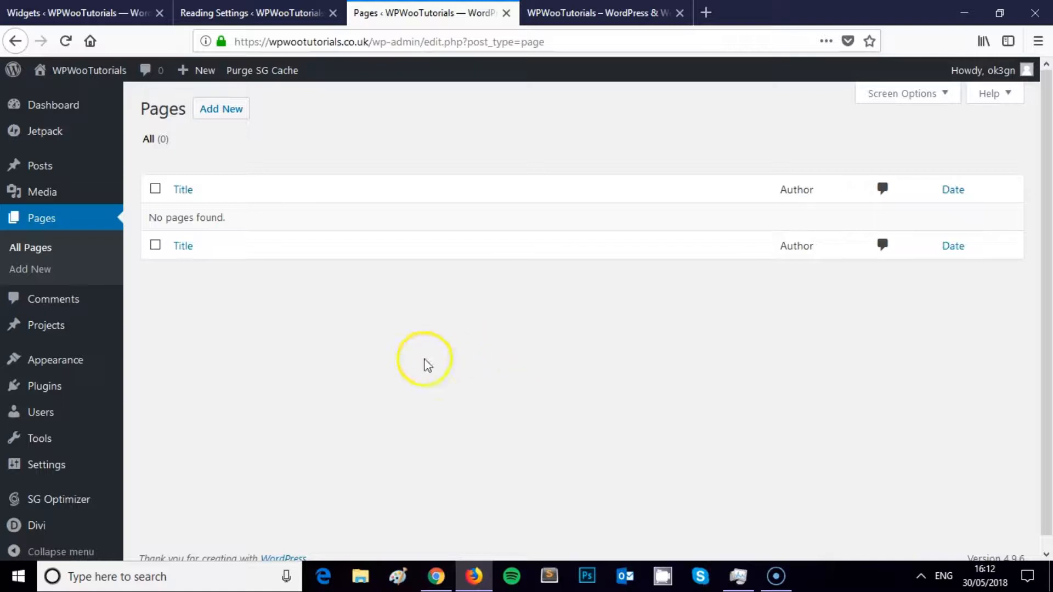
# - Create a new page titled 'Home' and switch it to the Divi Builder
pyautogui.click(220, 113)
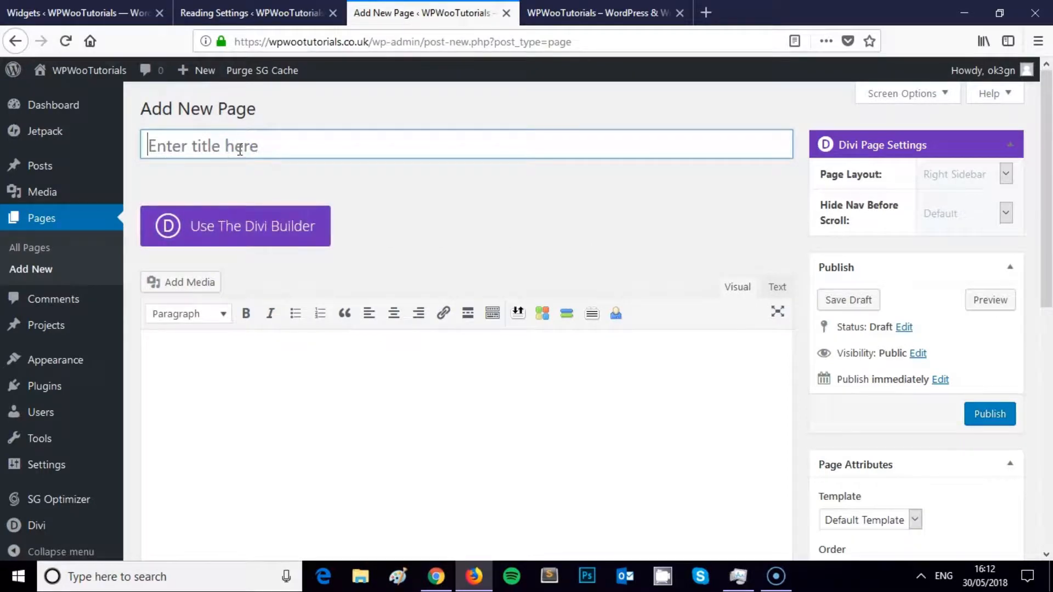
pyautogui.click(245, 147)
pyautogui.write('Hom')
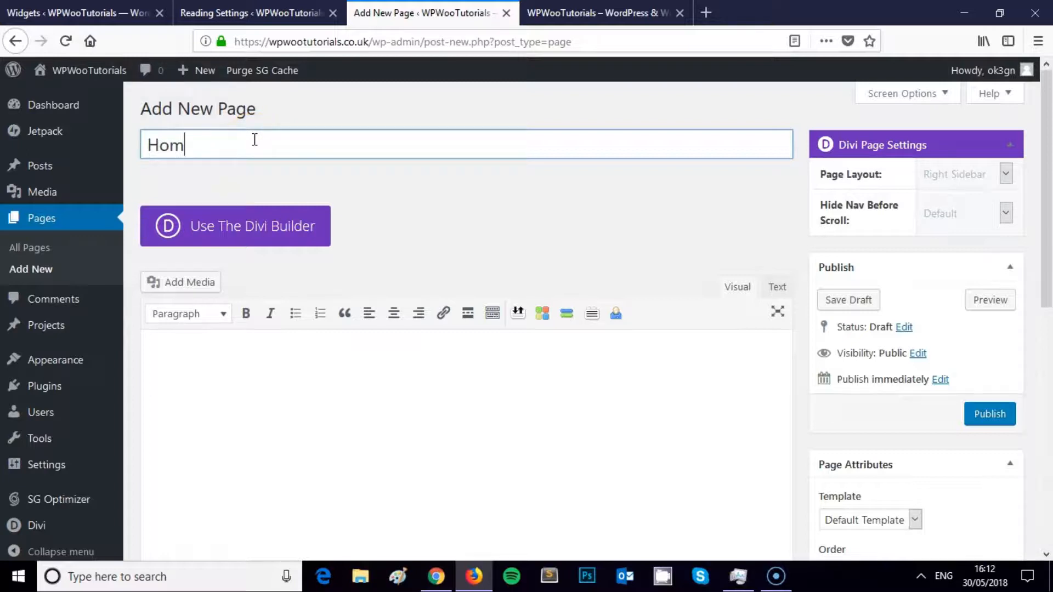
pyautogui.write('ee')
pyautogui.press('BackSpace')
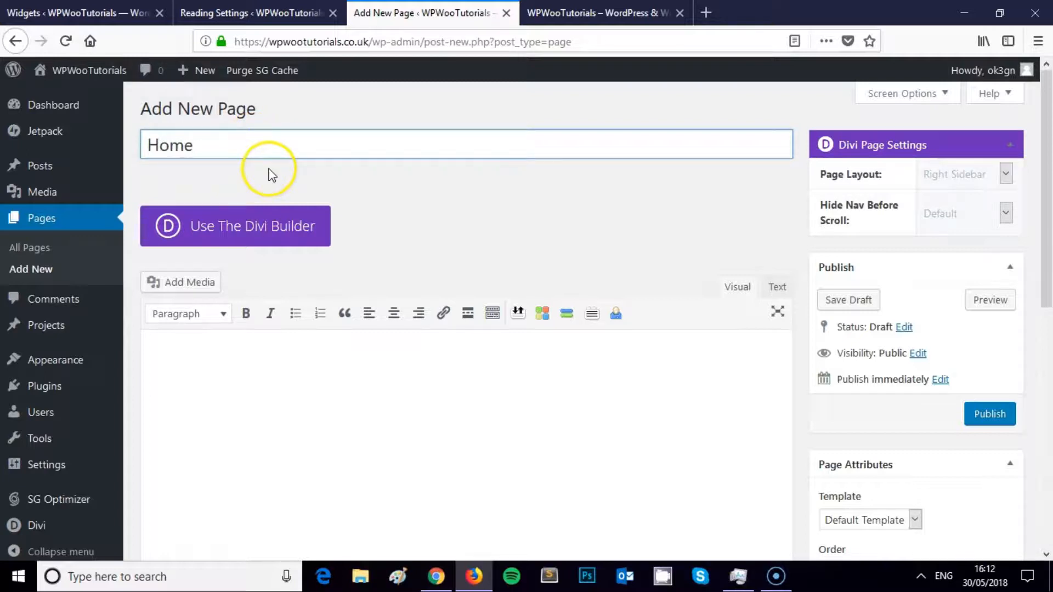
pyautogui.click(306, 226)
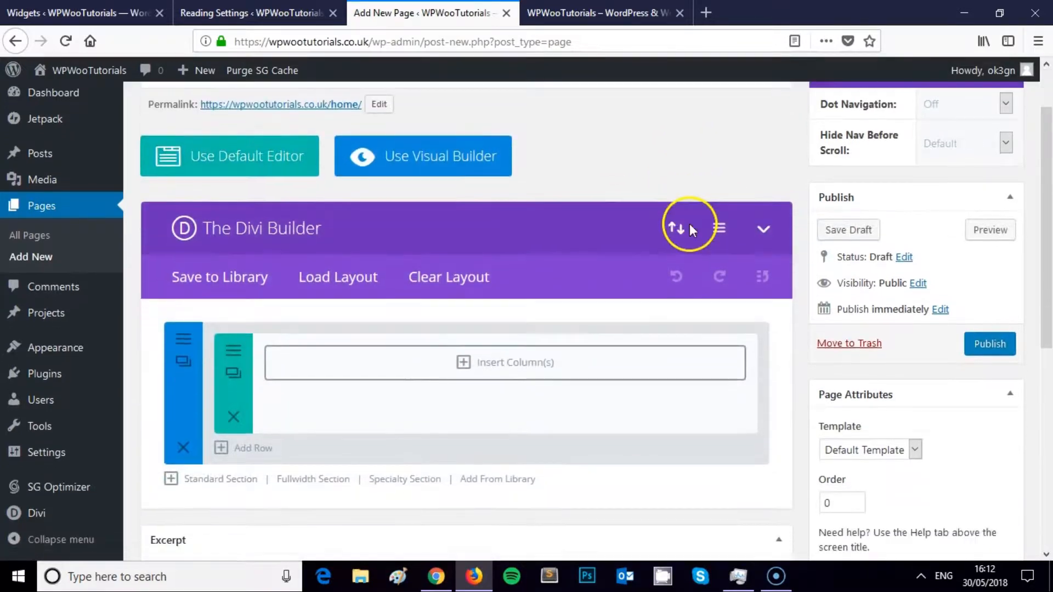
pyautogui.scroll(-2, 691, 225)
pyautogui.scroll(2, 685, 240)
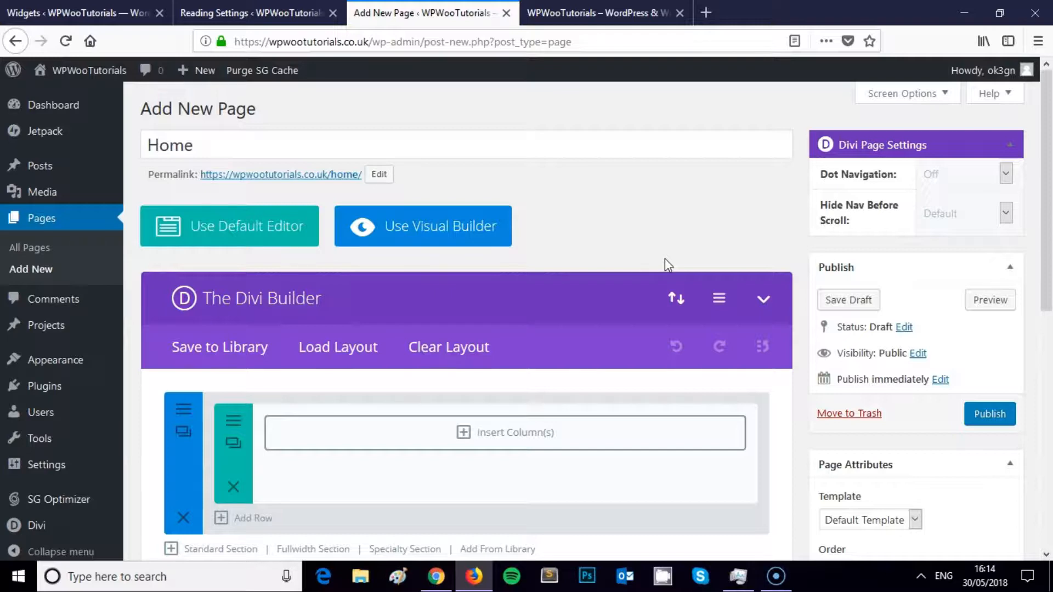
# - Publish the Home page
pyautogui.click(993, 414)
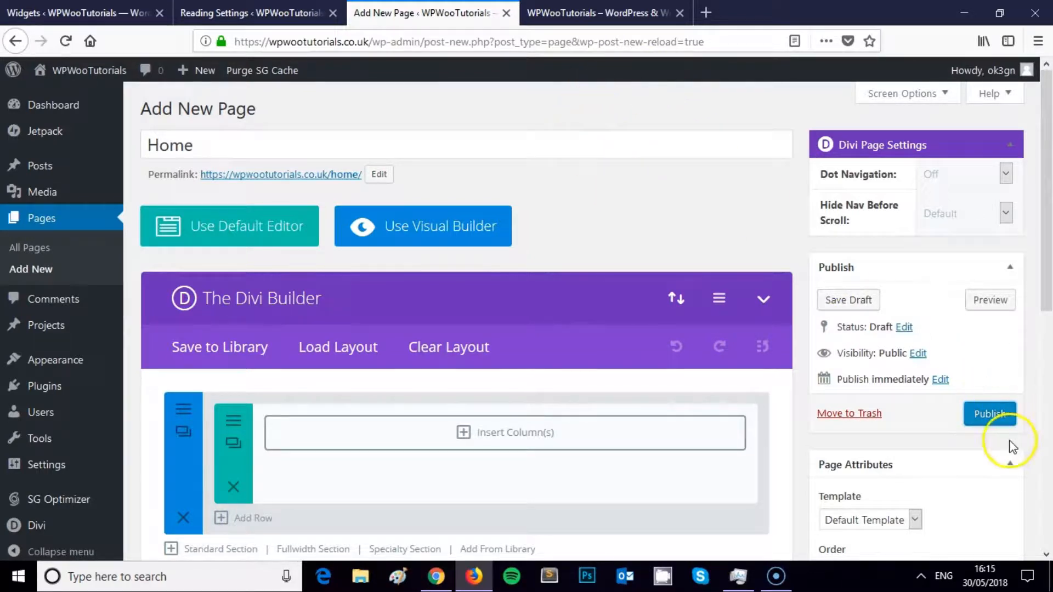
pyautogui.click(982, 418)
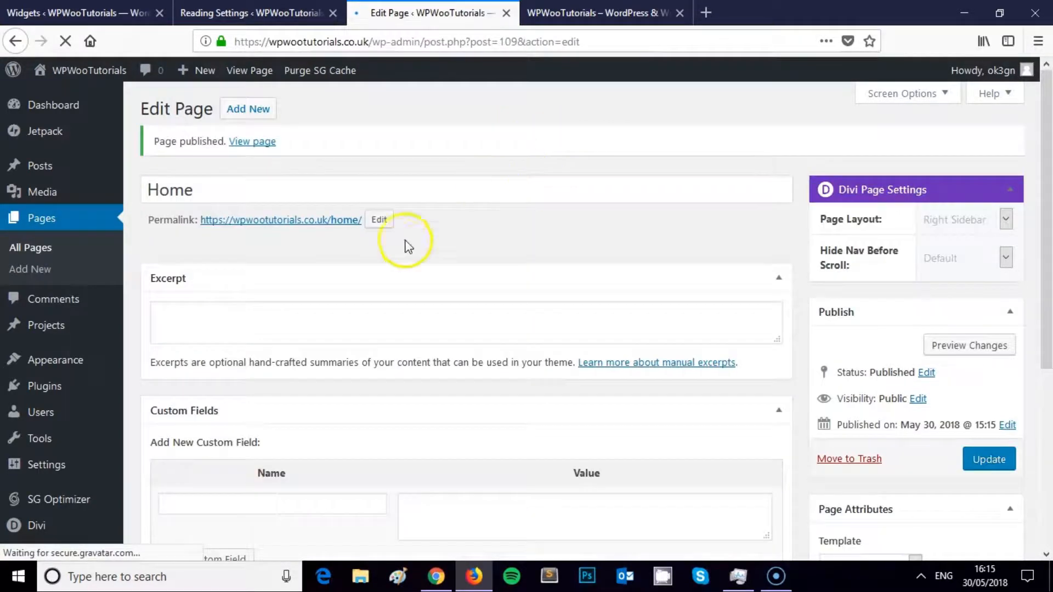
pyautogui.click(318, 223)
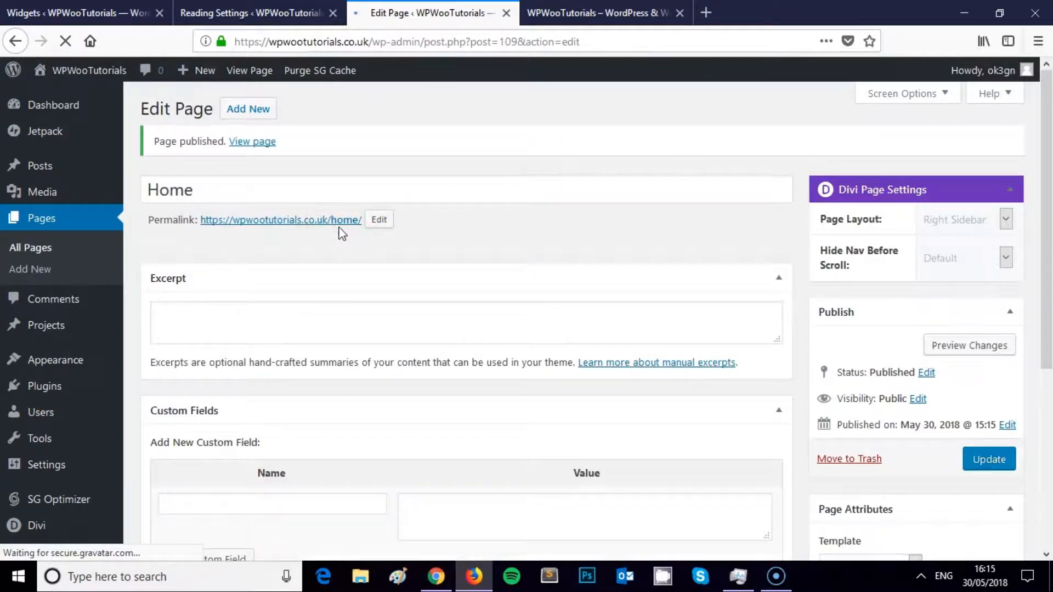
# - Open the live Home page in a new tab to check it, then return to the editor
pyautogui.rightClick(340, 222)
pyautogui.click(373, 233)
pyautogui.click(565, 12)
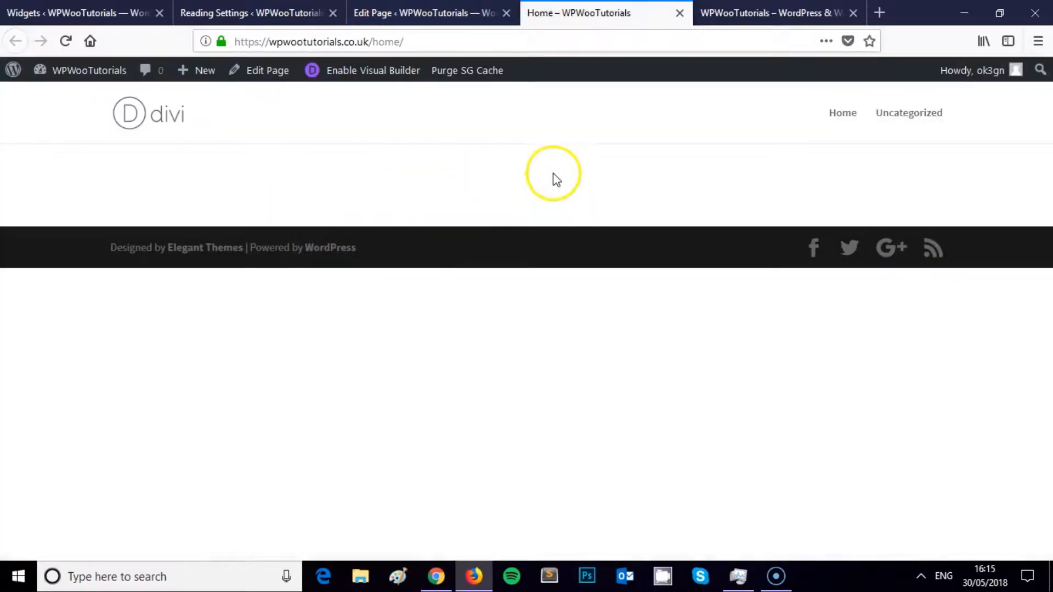
pyautogui.click(428, 13)
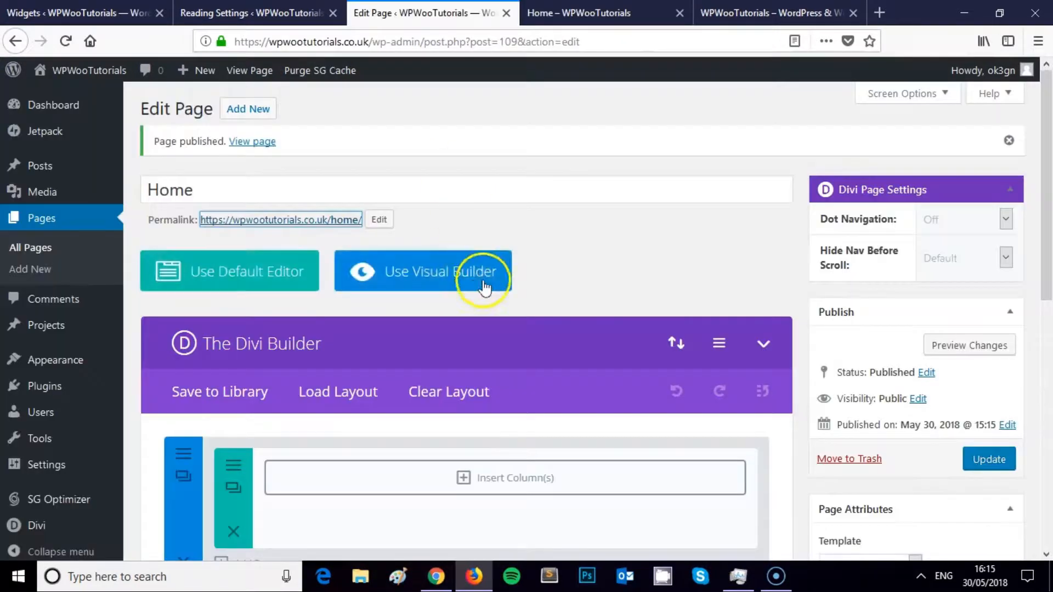
# - Open the Load Layout library of premade layout packs in the Divi Builder
pyautogui.scroll(-2, 516, 294)
pyautogui.scroll(-1, 516, 295)
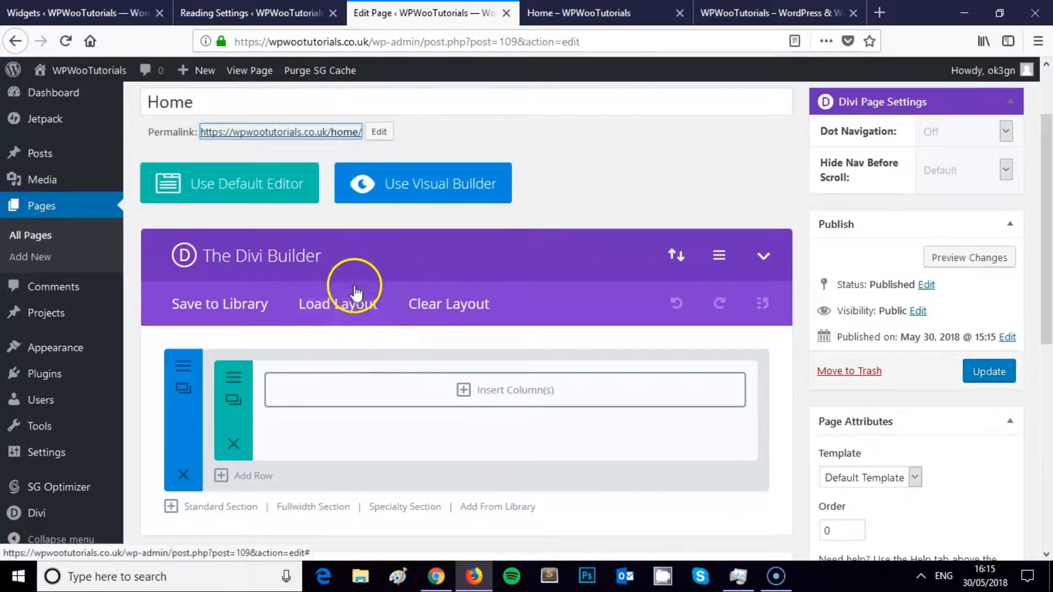
pyautogui.click(326, 308)
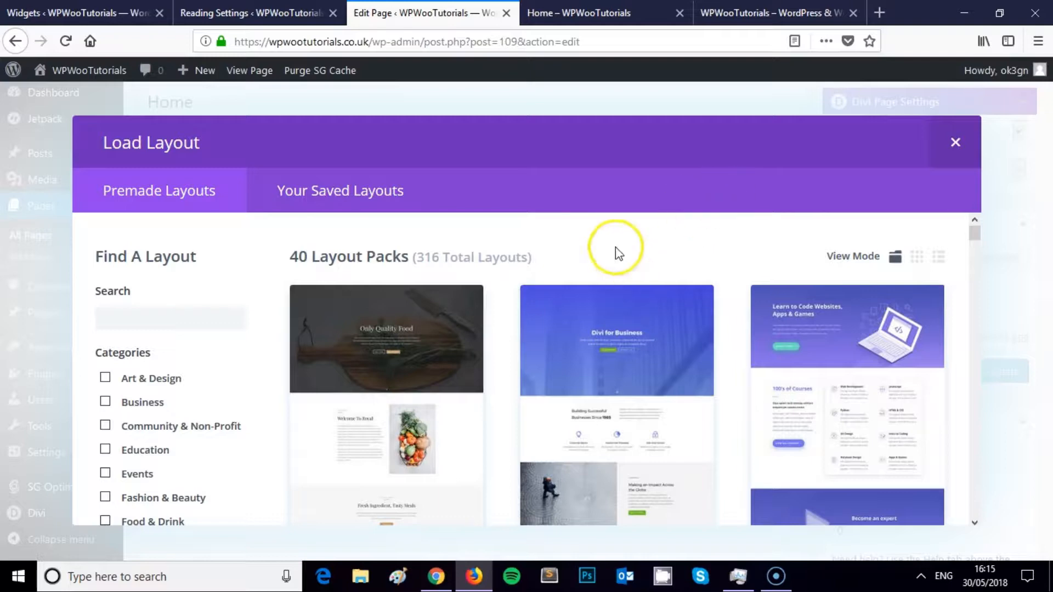
# - Scroll through the Premade Layouts grid until the Coffee Shop pack card is visible
pyautogui.scroll(-1, 626, 229)
pyautogui.scroll(-1, 626, 229)
pyautogui.scroll(2, 626, 229)
pyautogui.scroll(-2, 582, 255)
pyautogui.scroll(2, 583, 266)
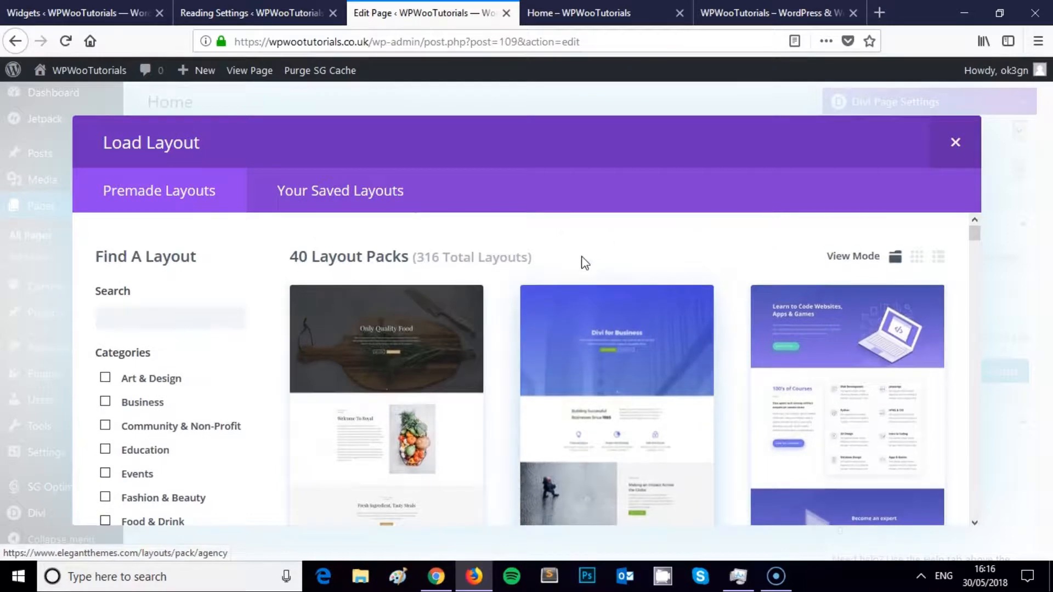
pyautogui.click(573, 266)
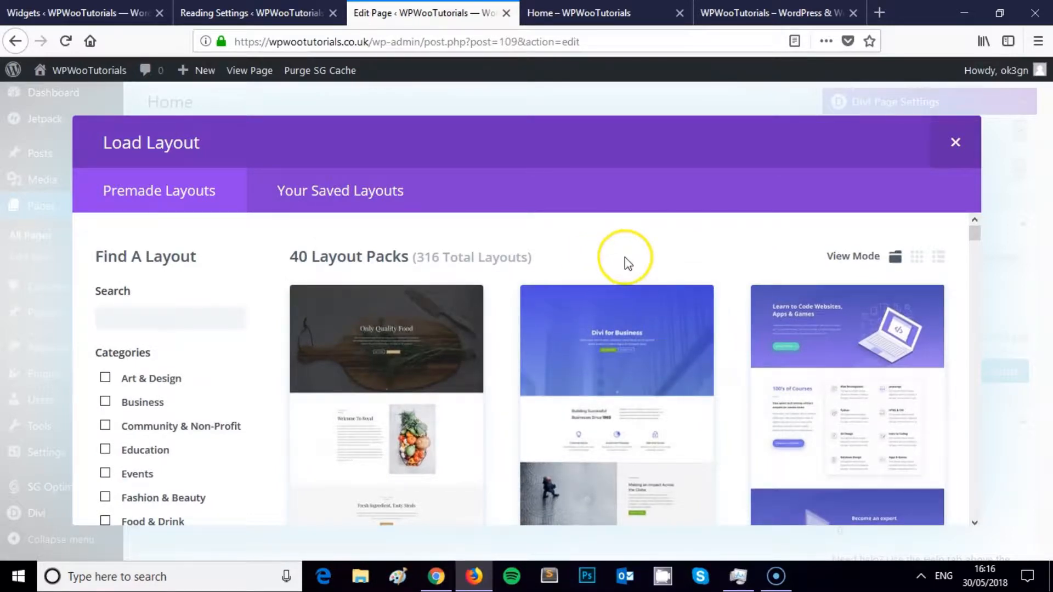
pyautogui.scroll(-5, 606, 336)
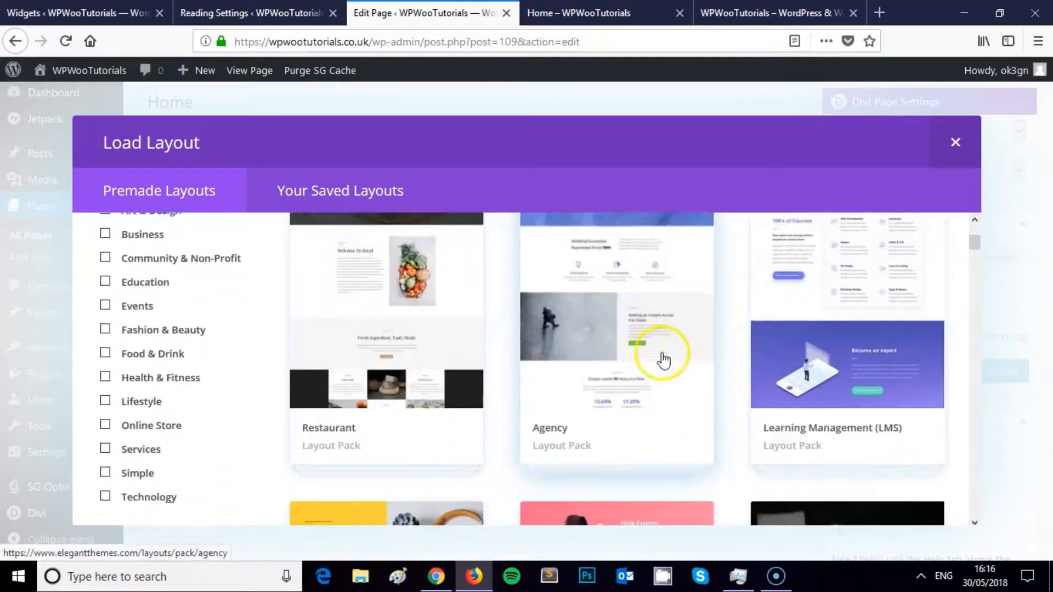
pyautogui.scroll(-3, 650, 356)
pyautogui.scroll(8, 650, 356)
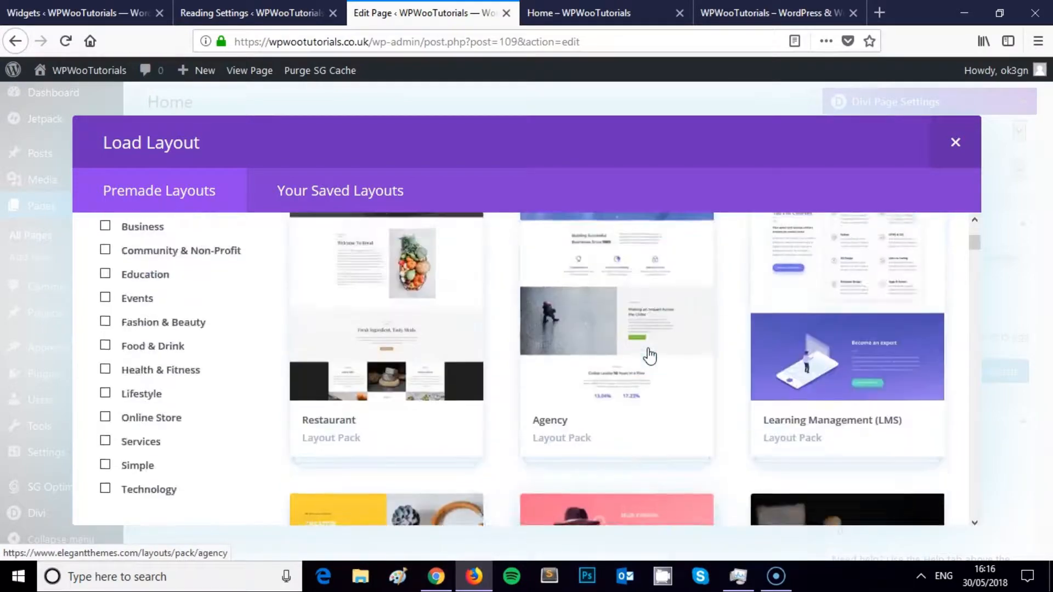
pyautogui.scroll(-6, 650, 355)
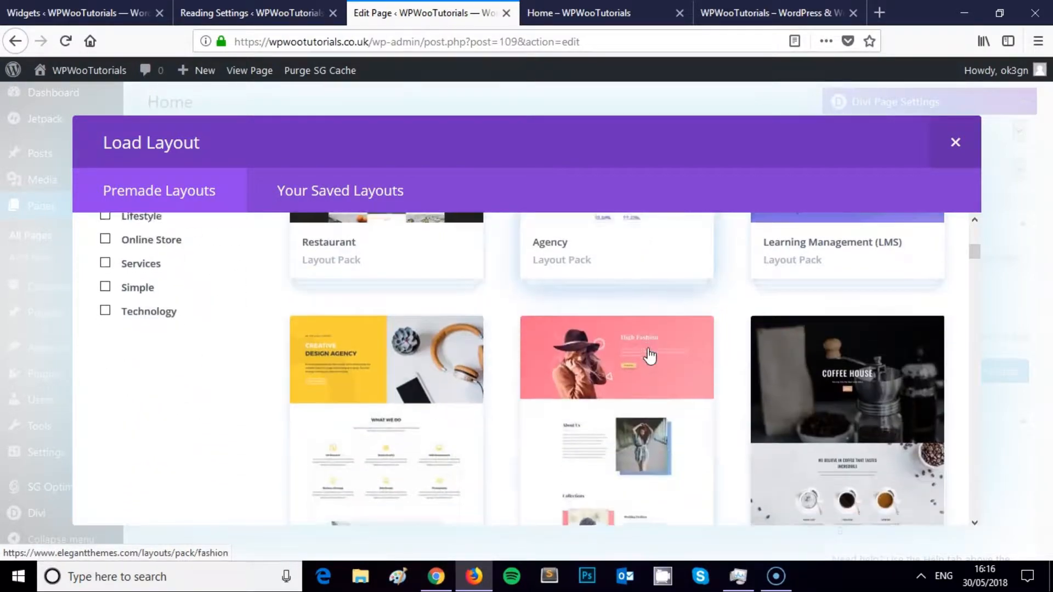
pyautogui.scroll(6, 650, 356)
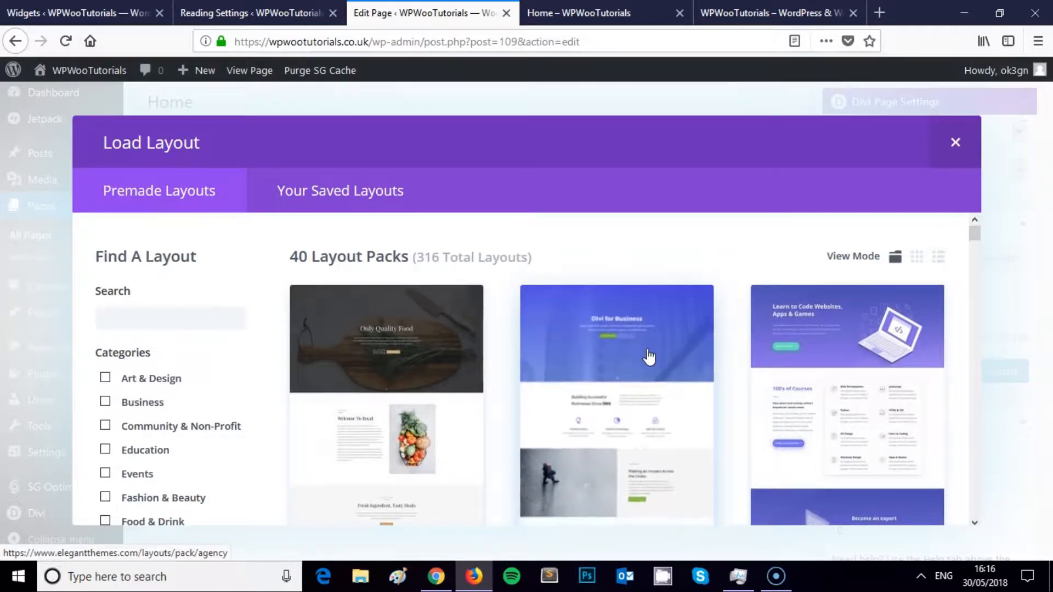
pyautogui.scroll(-3, 649, 357)
pyautogui.scroll(-5, 646, 358)
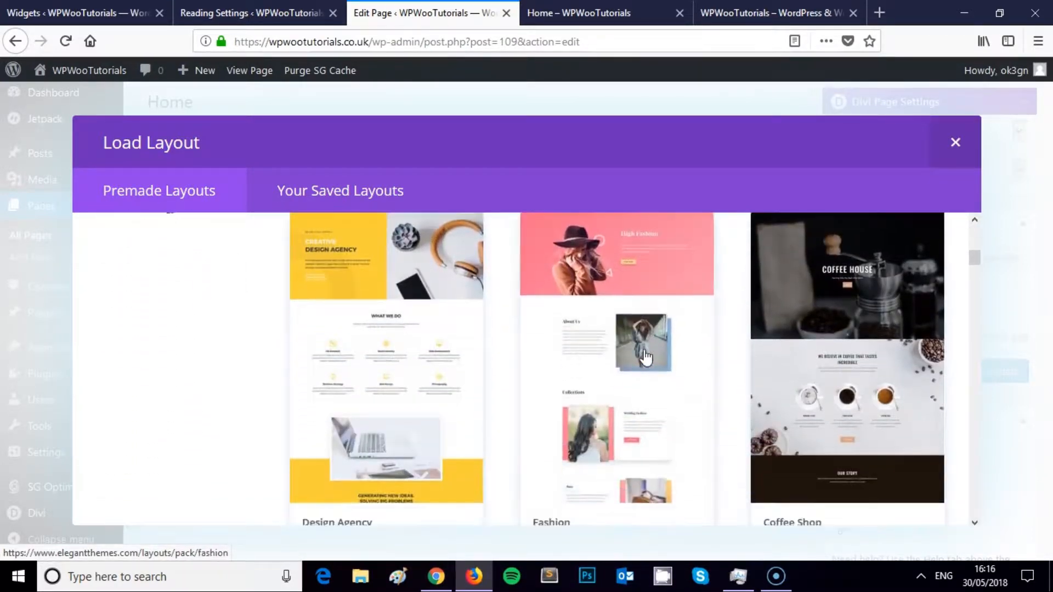
pyautogui.scroll(3, 646, 357)
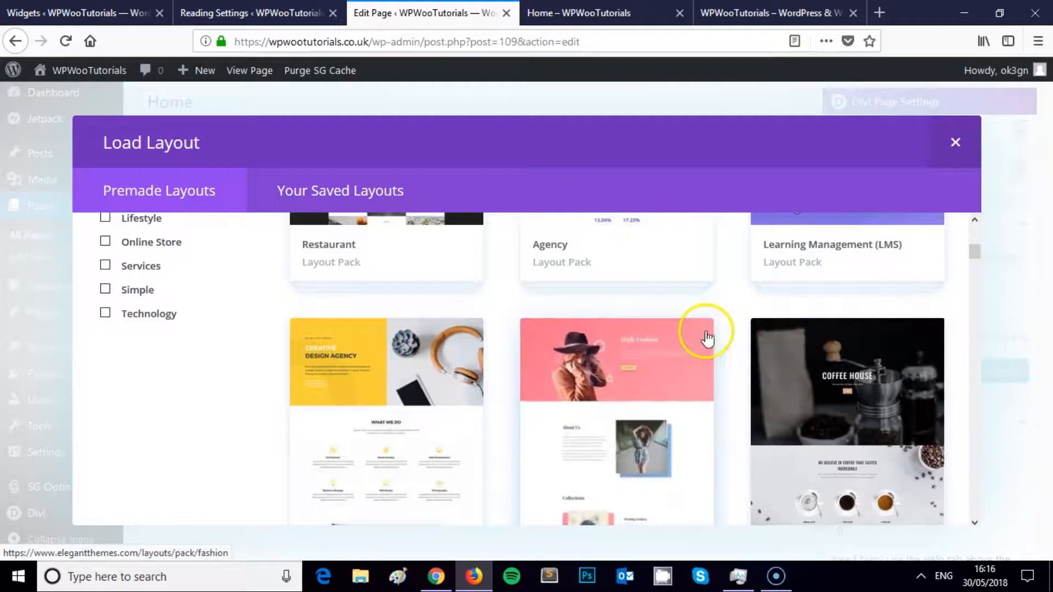
pyautogui.scroll(-7, 699, 320)
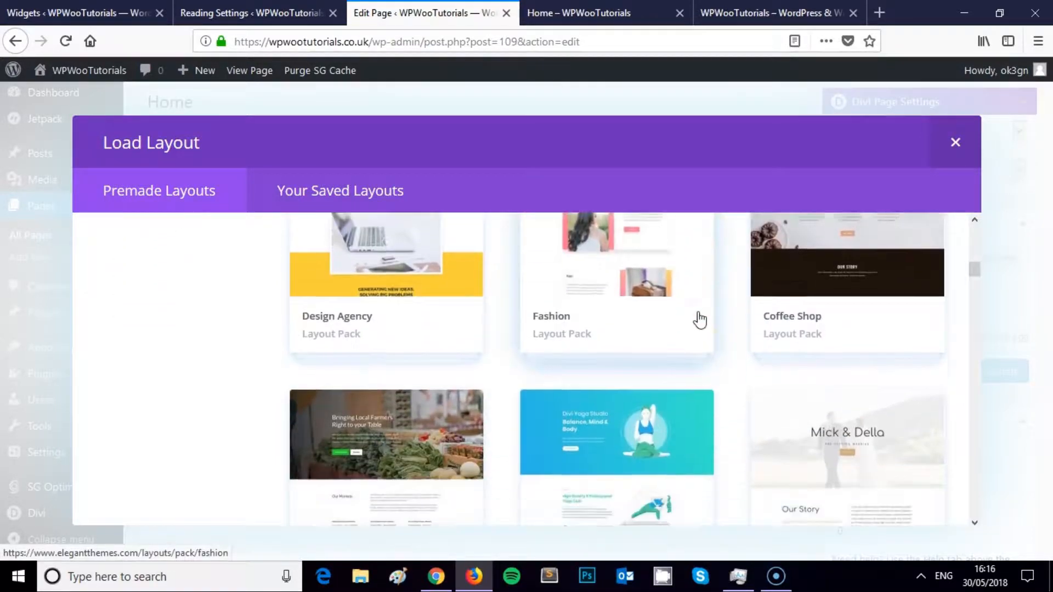
pyautogui.scroll(-8, 700, 320)
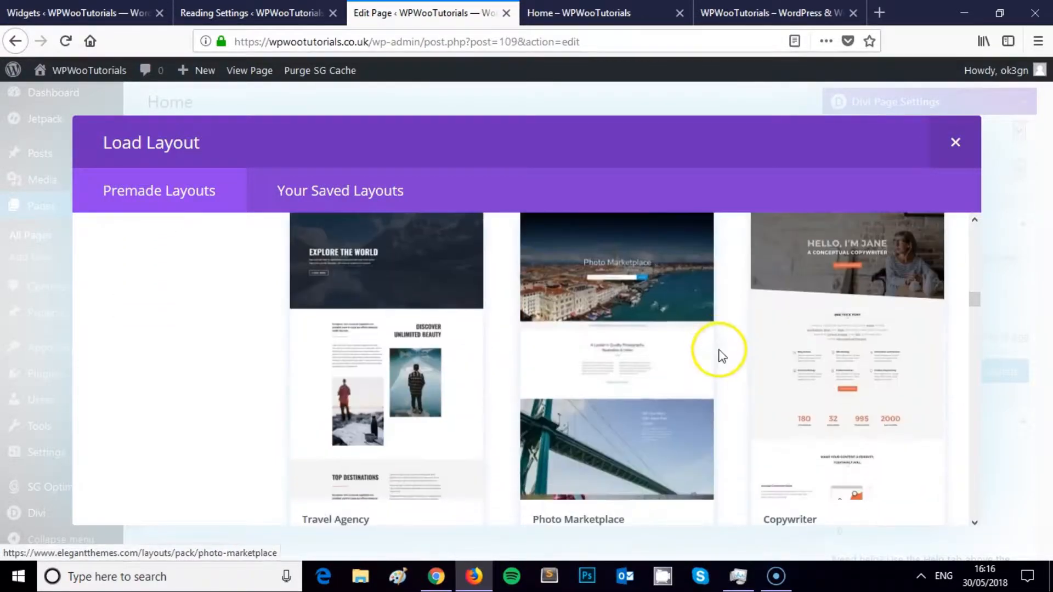
pyautogui.scroll(-3, 774, 351)
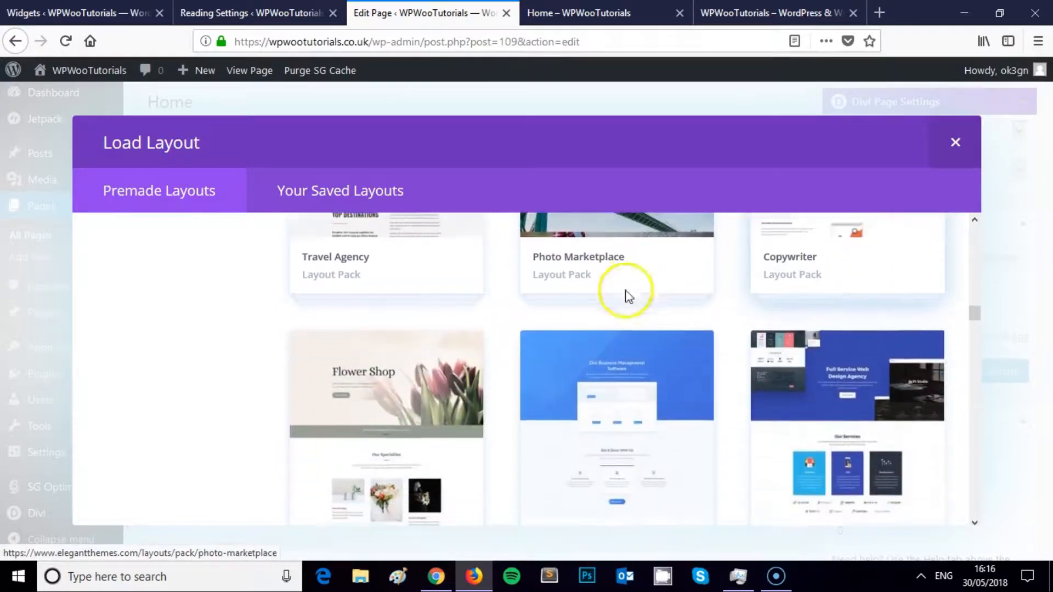
pyautogui.scroll(-3, 423, 254)
pyautogui.scroll(-1, 620, 351)
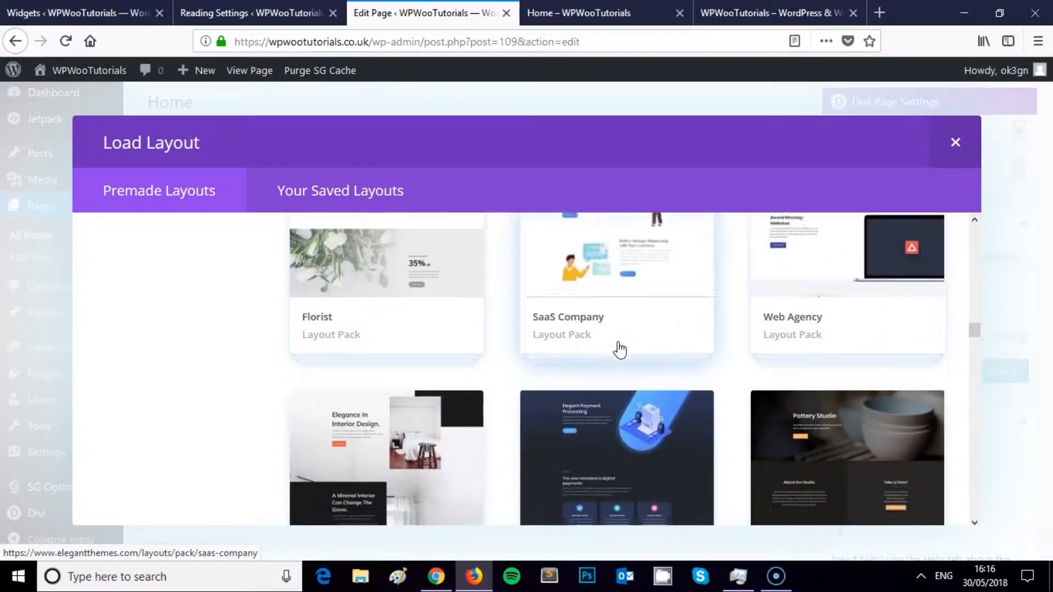
pyautogui.scroll(2, 841, 341)
pyautogui.scroll(-5, 858, 346)
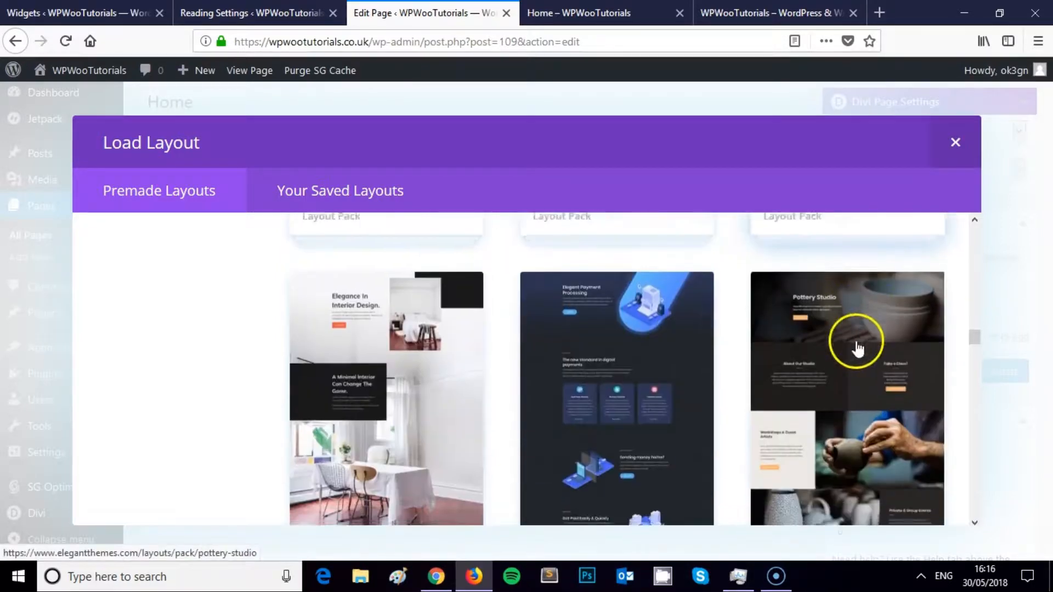
pyautogui.scroll(-5, 864, 313)
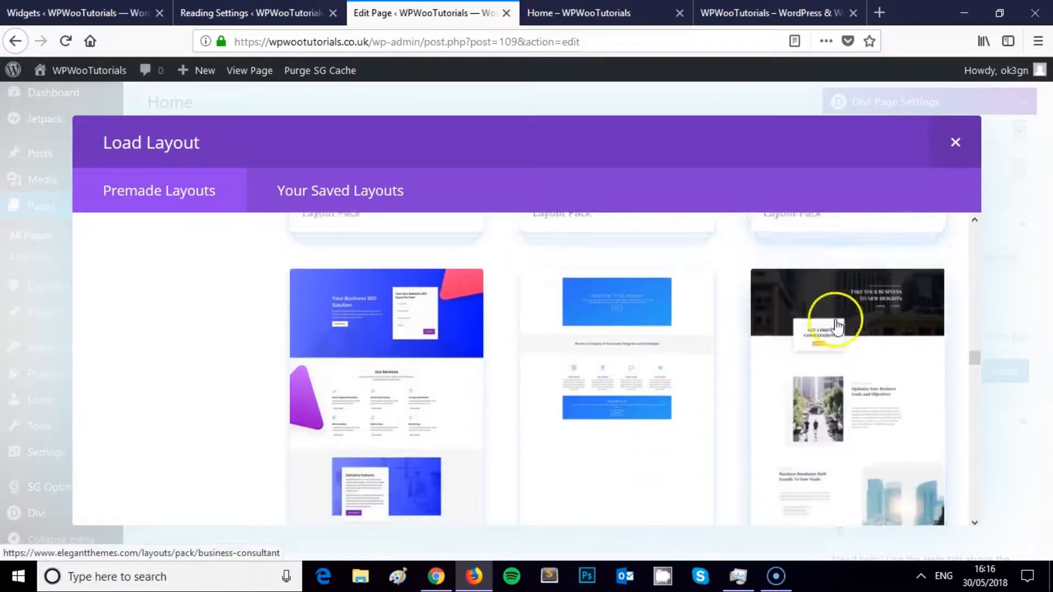
pyautogui.scroll(-5, 757, 363)
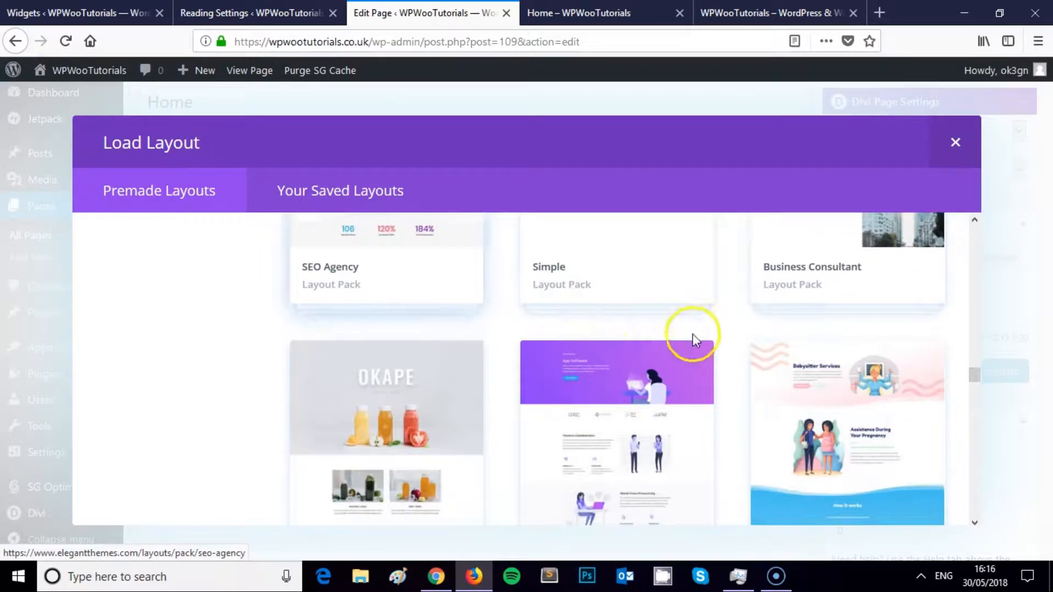
pyautogui.scroll(-3, 451, 296)
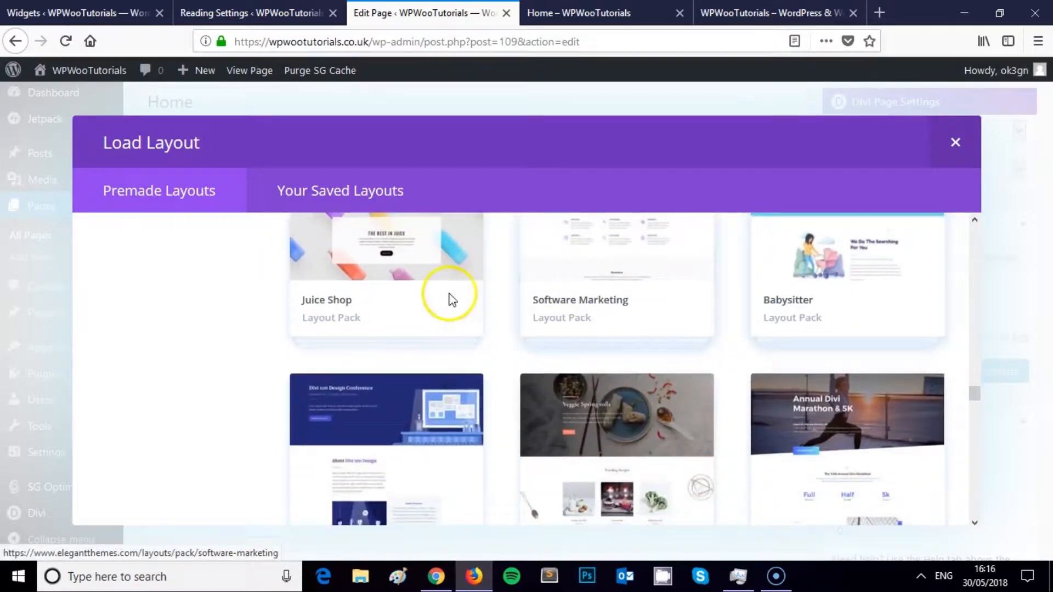
pyautogui.scroll(3, 389, 301)
pyautogui.scroll(-5, 400, 313)
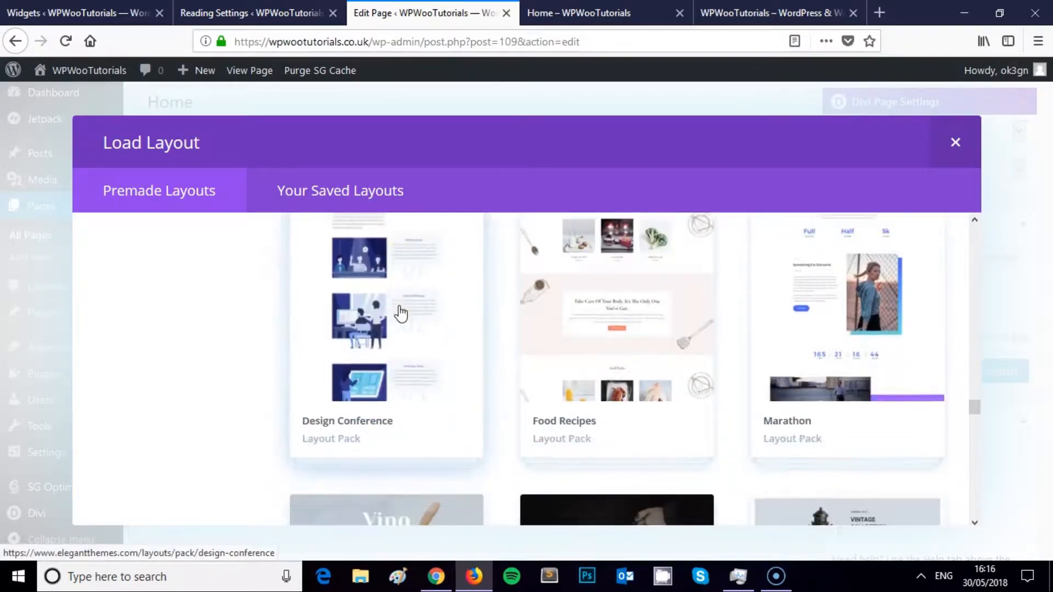
pyautogui.scroll(3, 870, 353)
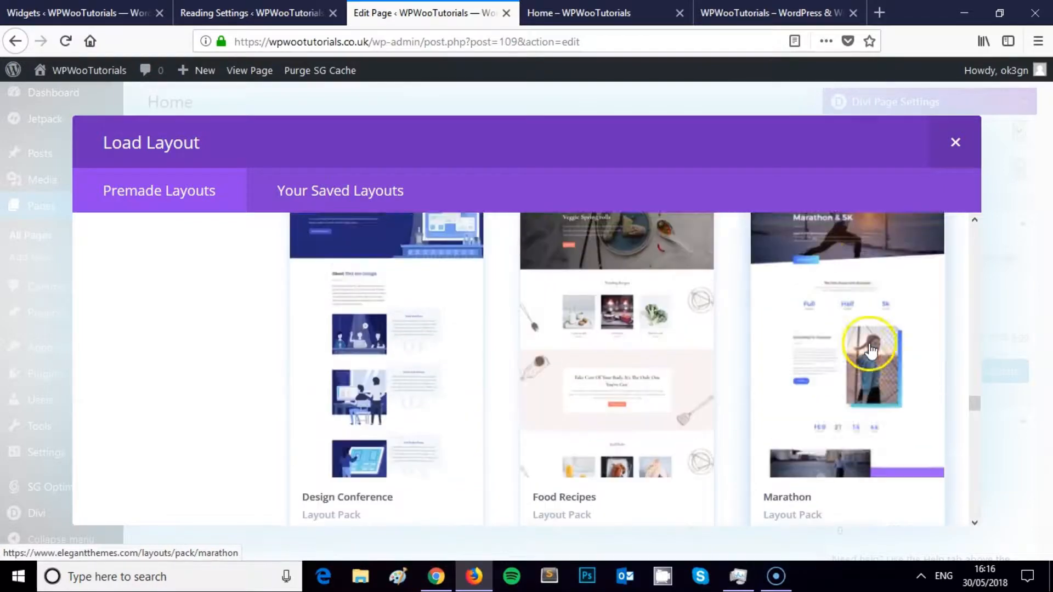
pyautogui.scroll(-2, 870, 357)
pyautogui.scroll(-4, 768, 313)
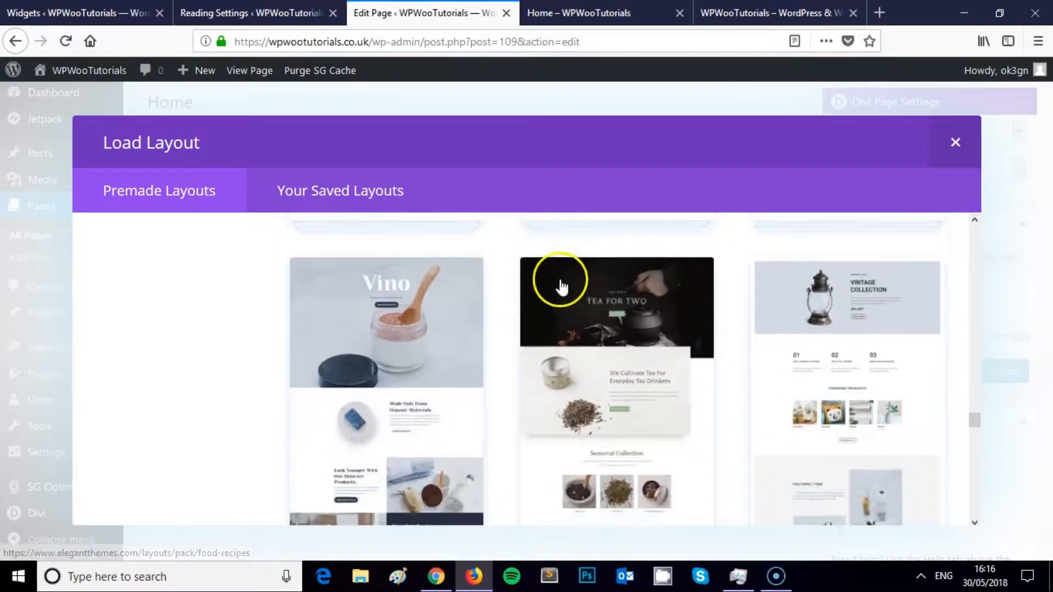
pyautogui.scroll(4, 494, 288)
pyautogui.scroll(-4, 461, 296)
pyautogui.scroll(-5, 492, 300)
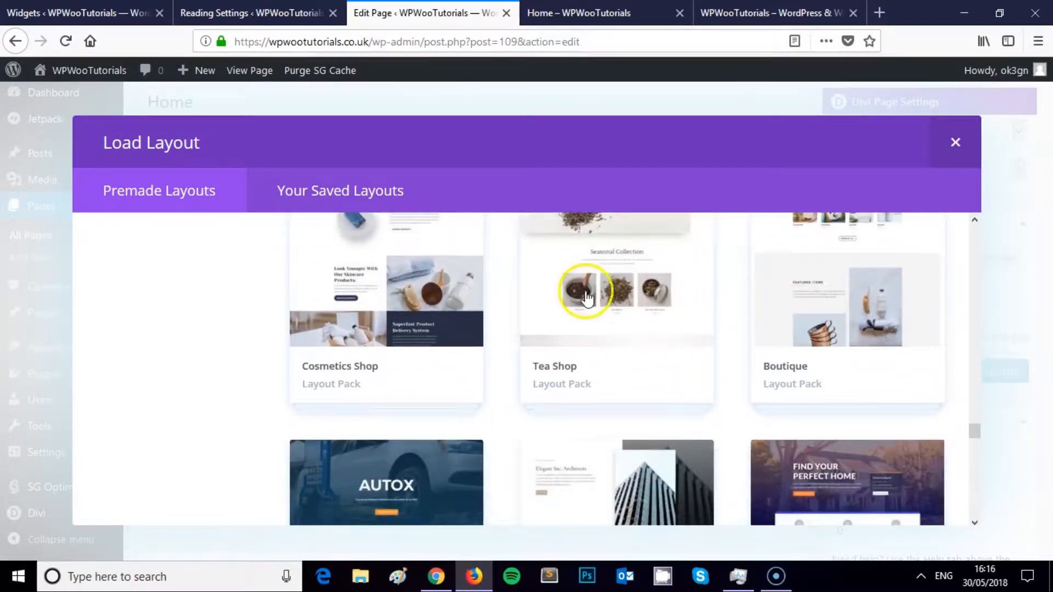
pyautogui.scroll(-2, 700, 314)
pyautogui.scroll(8, 757, 343)
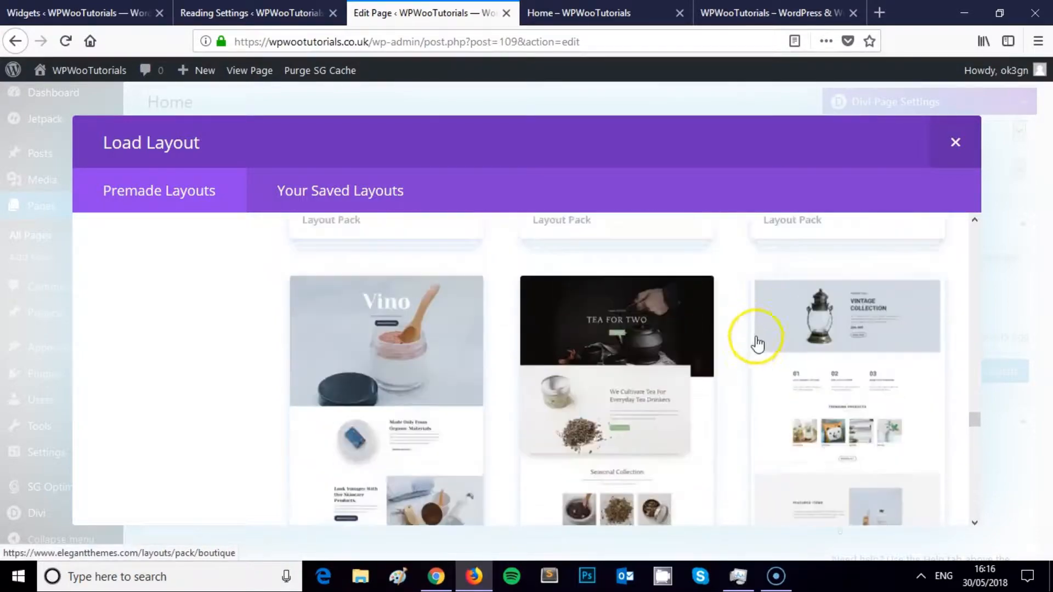
pyautogui.scroll(10, 747, 344)
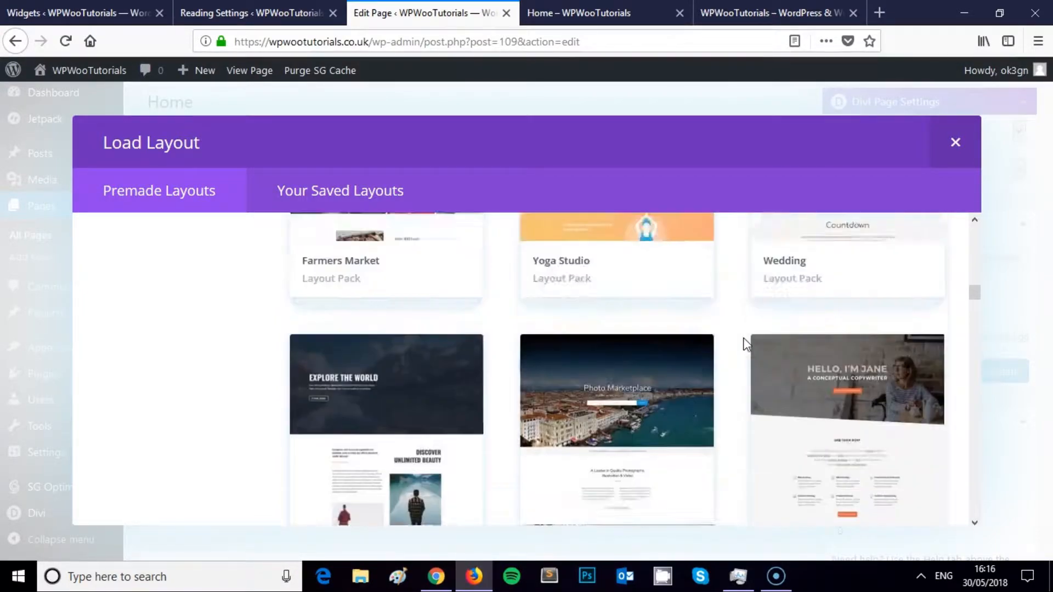
pyautogui.scroll(8, 747, 344)
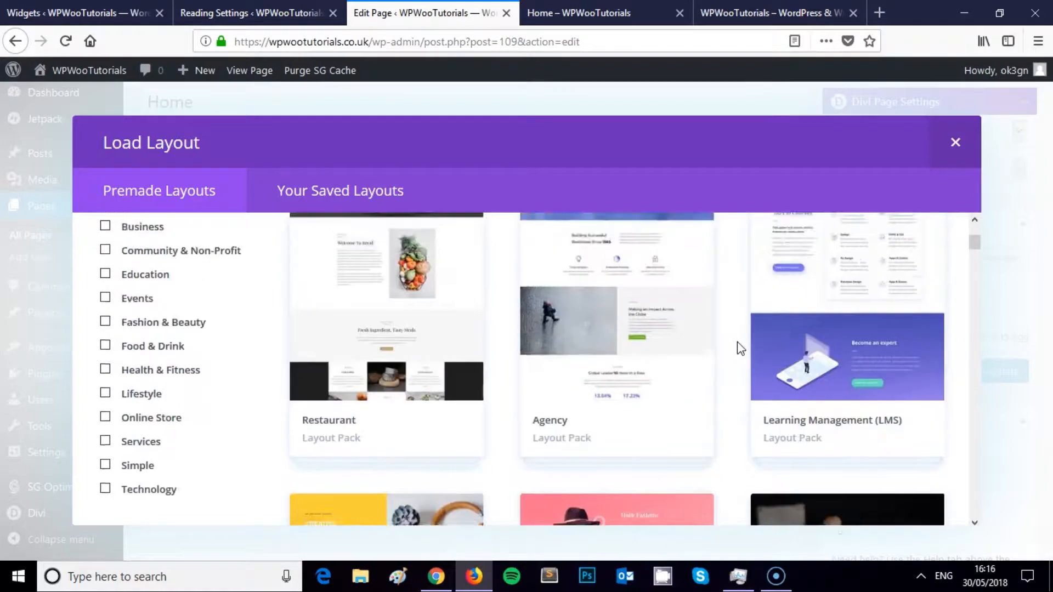
pyautogui.scroll(-5, 744, 347)
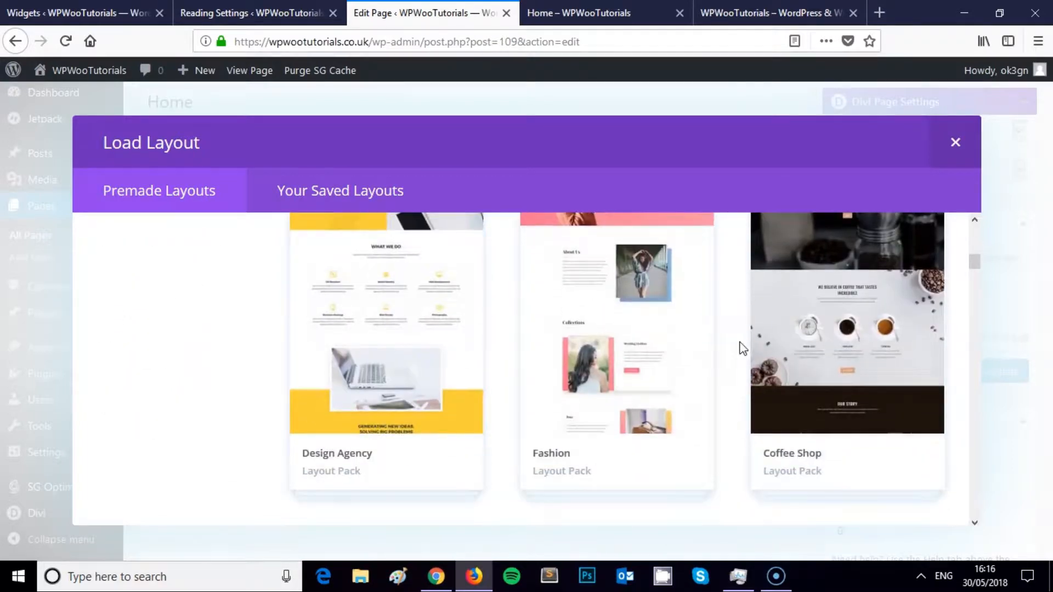
# - Open the Coffee Shop layout pack and select its Home layout
pyautogui.click(840, 313)
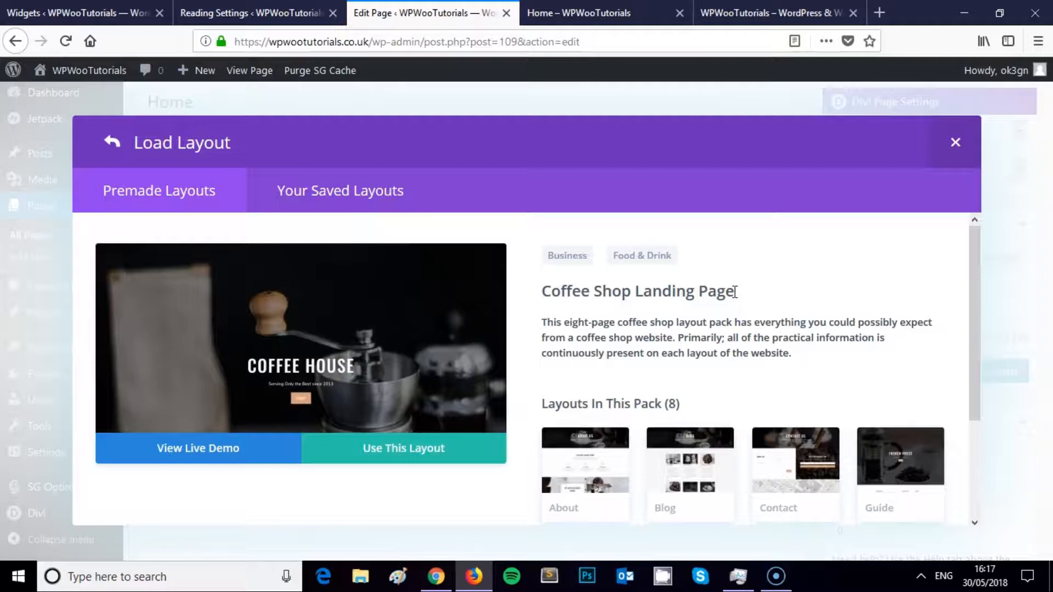
pyautogui.scroll(-2, 762, 390)
pyautogui.click(591, 465)
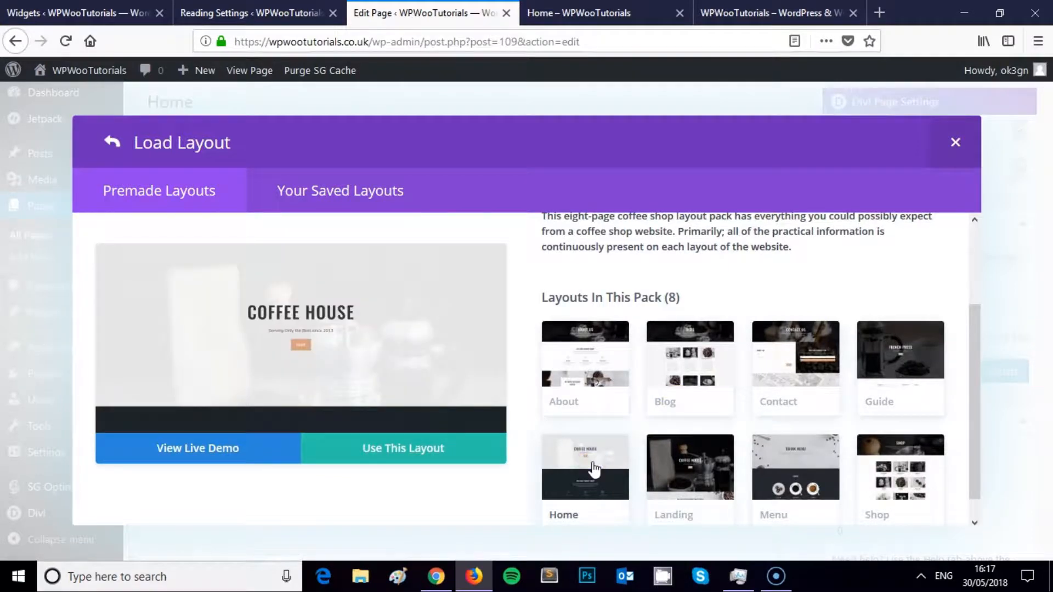
# - Launch the Coffee Shop Home layout's live demo in a new tab
pyautogui.scroll(2, 595, 469)
pyautogui.scroll(-2, 596, 466)
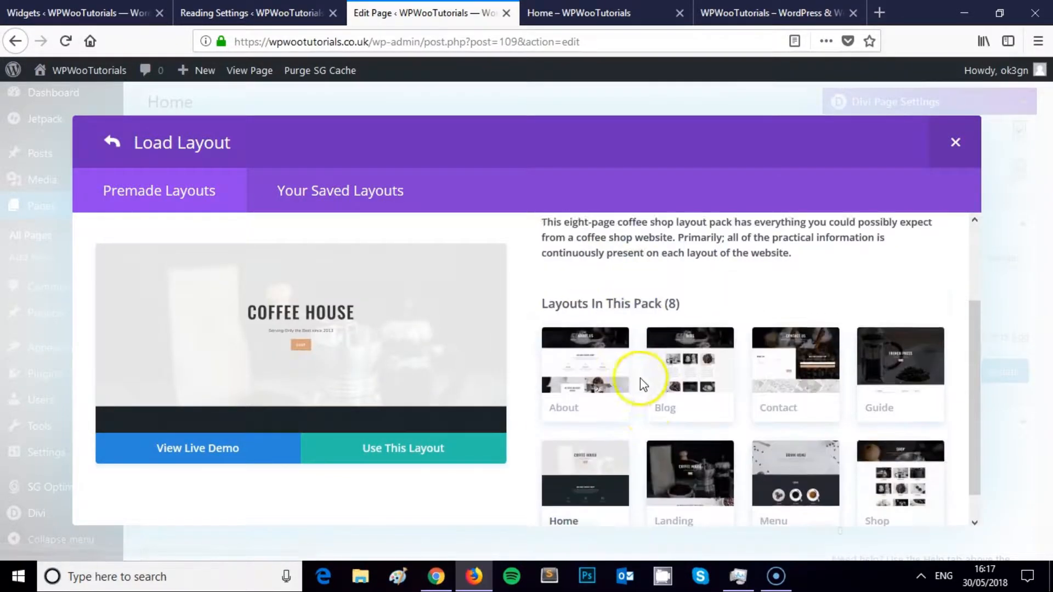
pyautogui.scroll(-1, 643, 384)
pyautogui.click(204, 447)
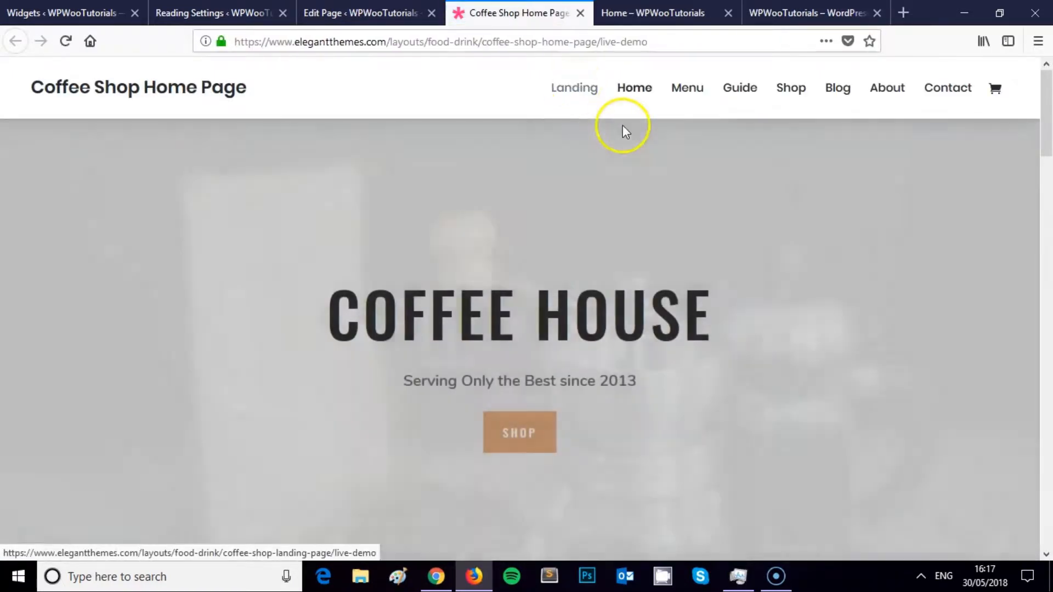
# - Scroll through the live demo from the Coffee House hero down to the contact sections
pyautogui.scroll(-12, 658, 246)
pyautogui.scroll(5, 639, 318)
pyautogui.scroll(4, 648, 296)
pyautogui.scroll(-10, 644, 296)
pyautogui.scroll(-10, 636, 284)
pyautogui.scroll(20, 631, 297)
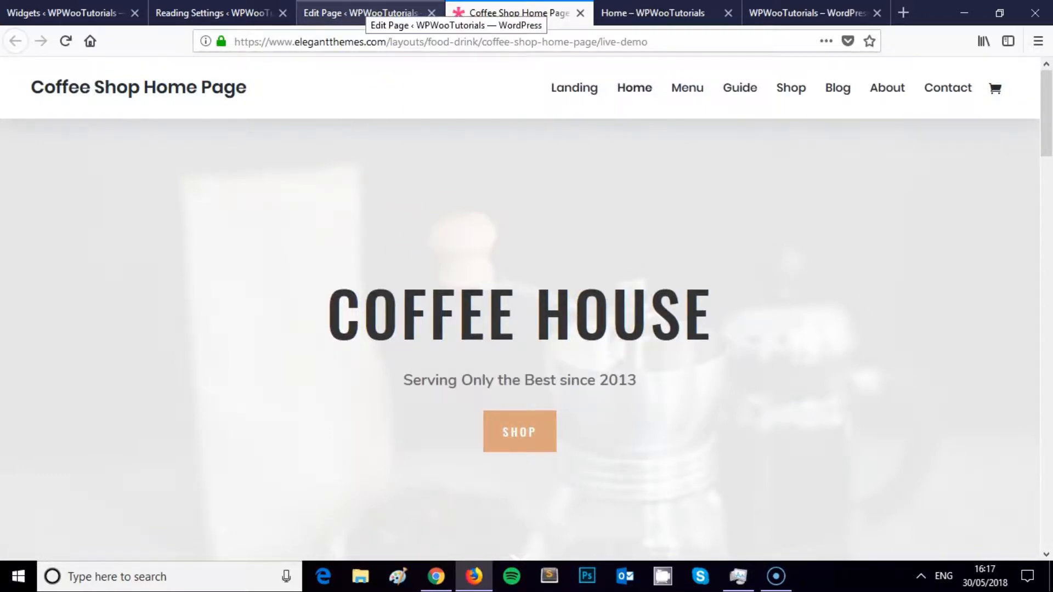
# - Load the Coffee Shop Home layout into the Home page
pyautogui.click(384, 12)
pyautogui.click(411, 447)
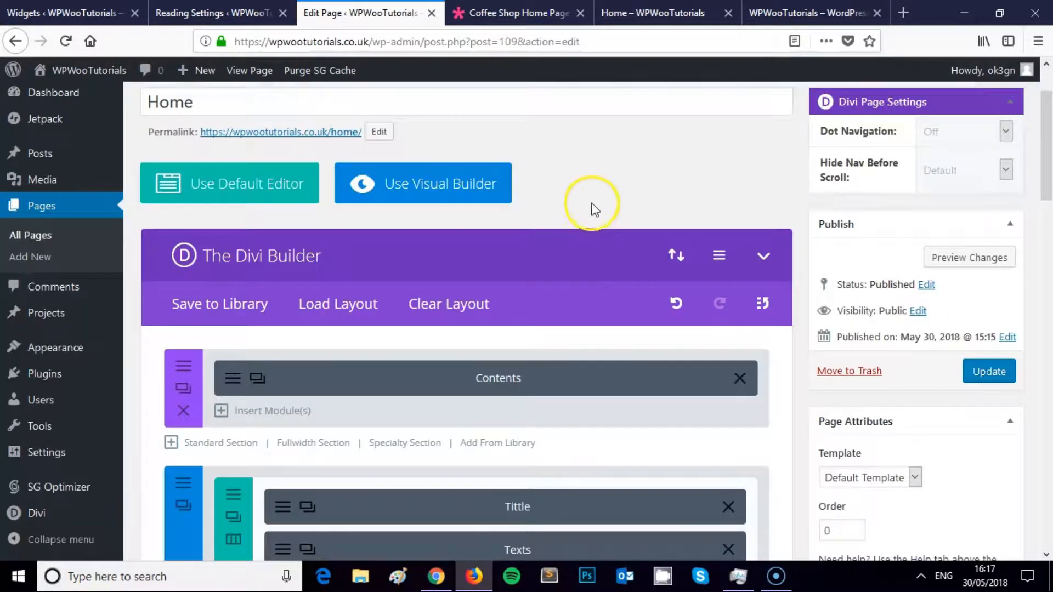
pyautogui.scroll(-9, 601, 221)
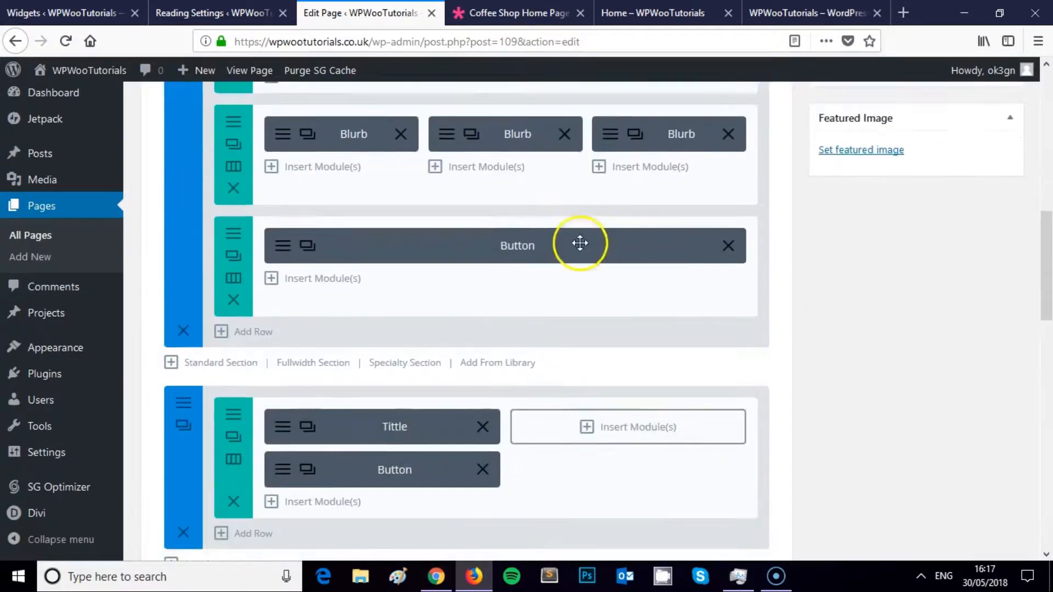
pyautogui.scroll(-8, 579, 243)
pyautogui.scroll(15, 571, 266)
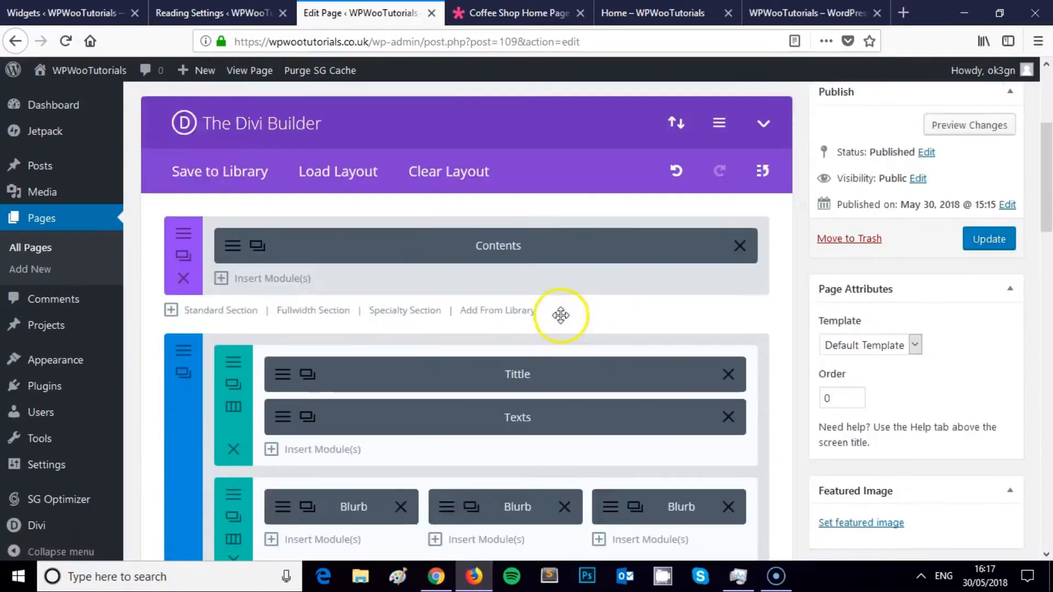
pyautogui.scroll(3, 560, 315)
pyautogui.scroll(-2, 553, 352)
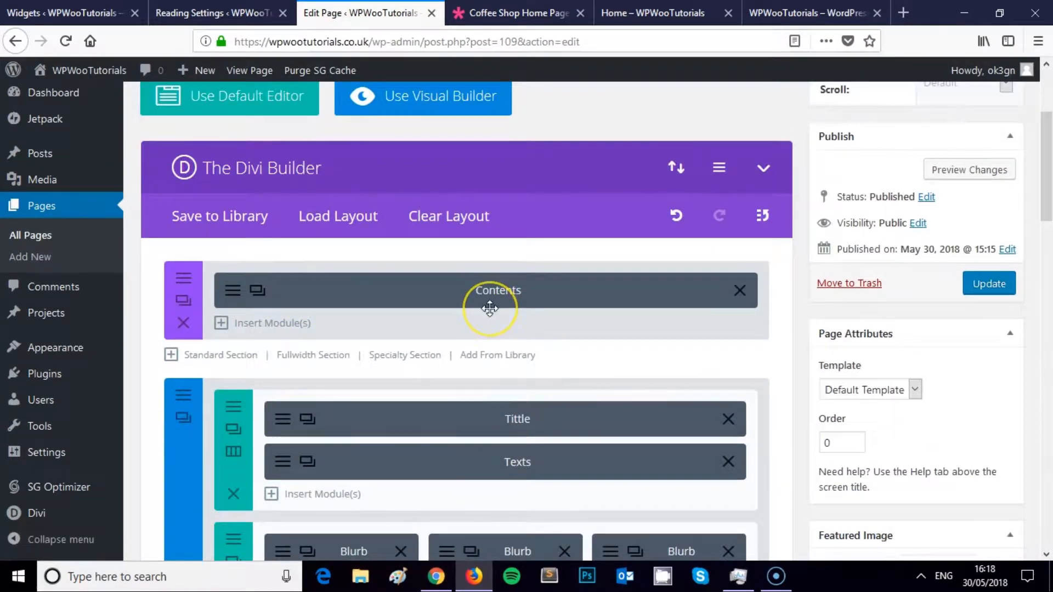
pyautogui.scroll(3, 490, 308)
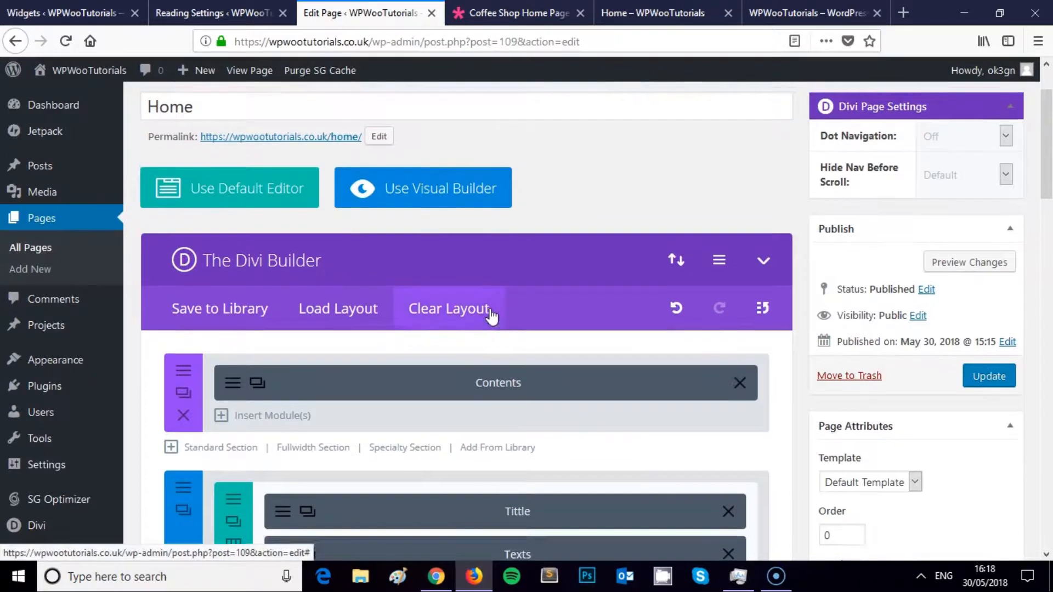
# - Preview the page with the Coffee House design, then go back to the editor
pyautogui.click(996, 354)
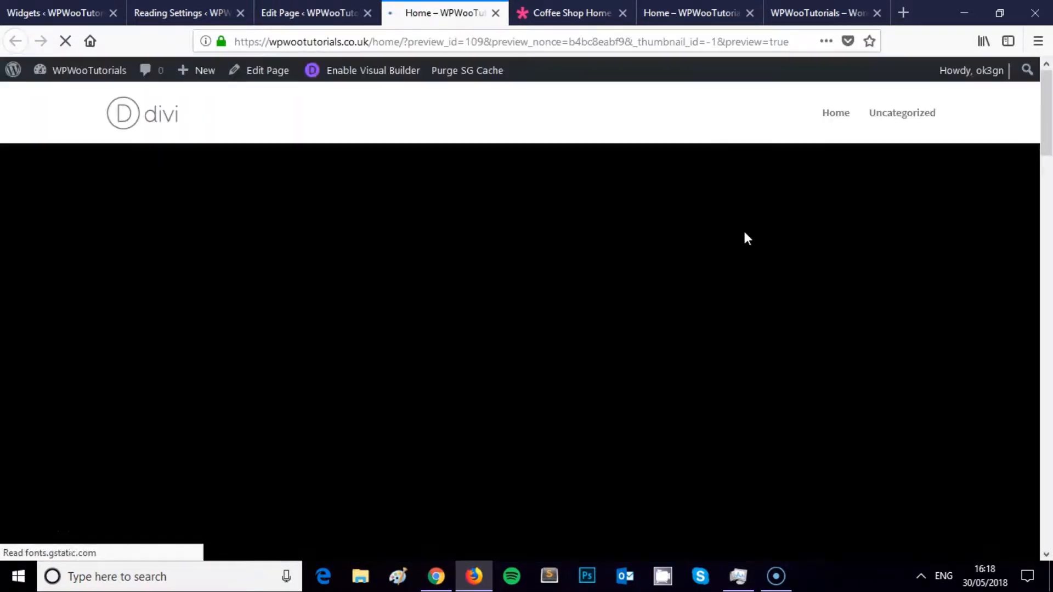
pyautogui.scroll(-15, 707, 214)
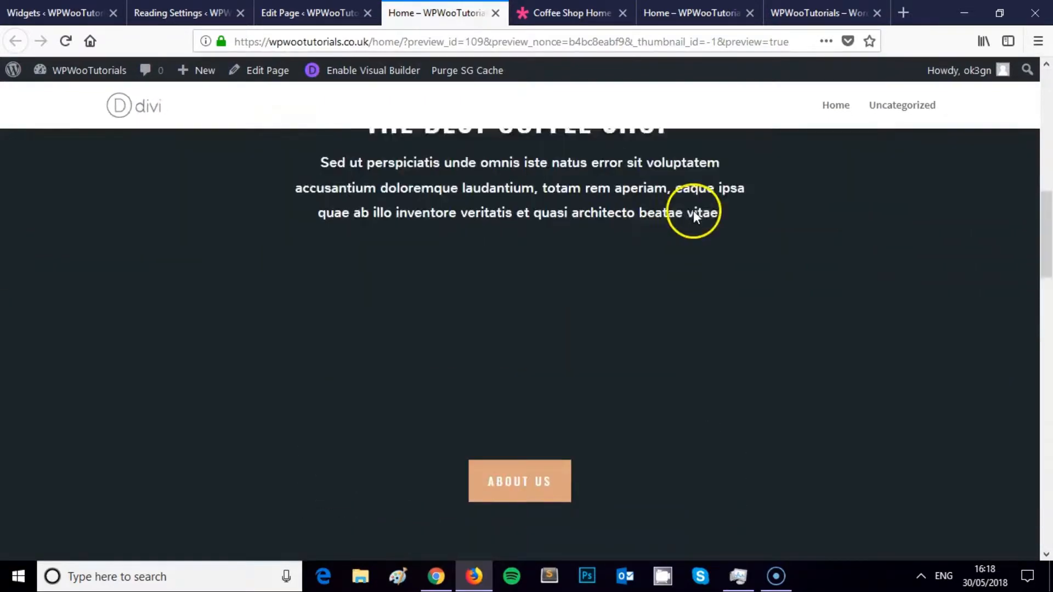
pyautogui.scroll(15, 702, 209)
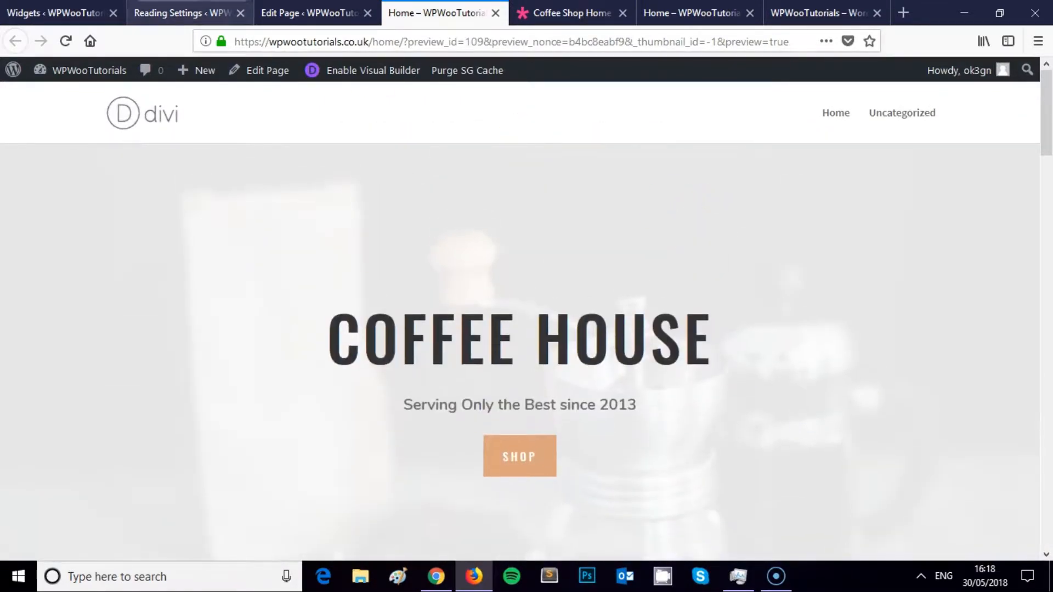
pyautogui.click(310, 12)
pyautogui.scroll(-3, 494, 187)
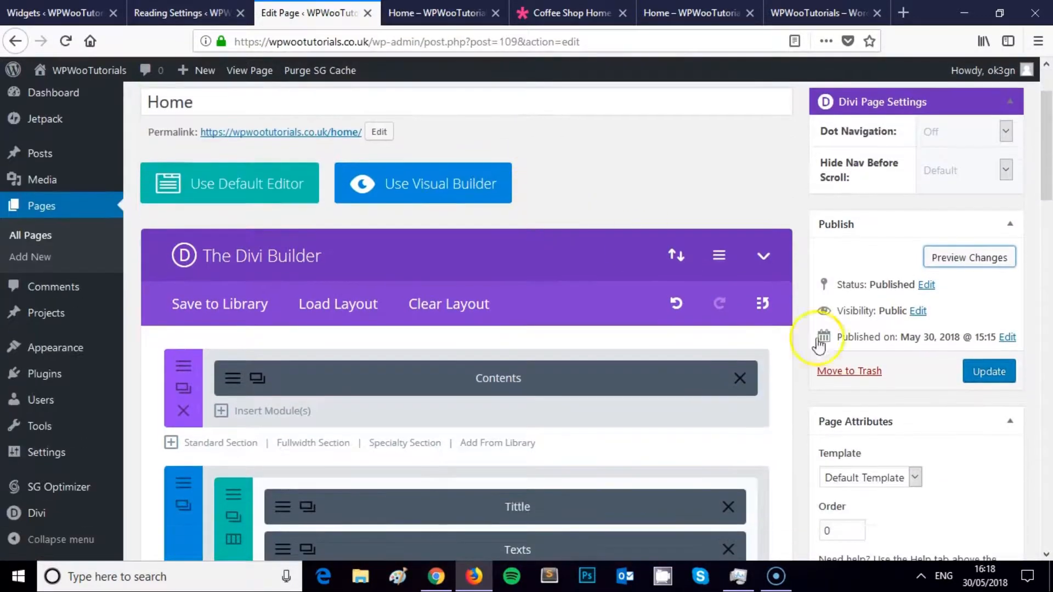
# - Update the page and reload the live Home tab to see the Coffee House layout
pyautogui.click(988, 371)
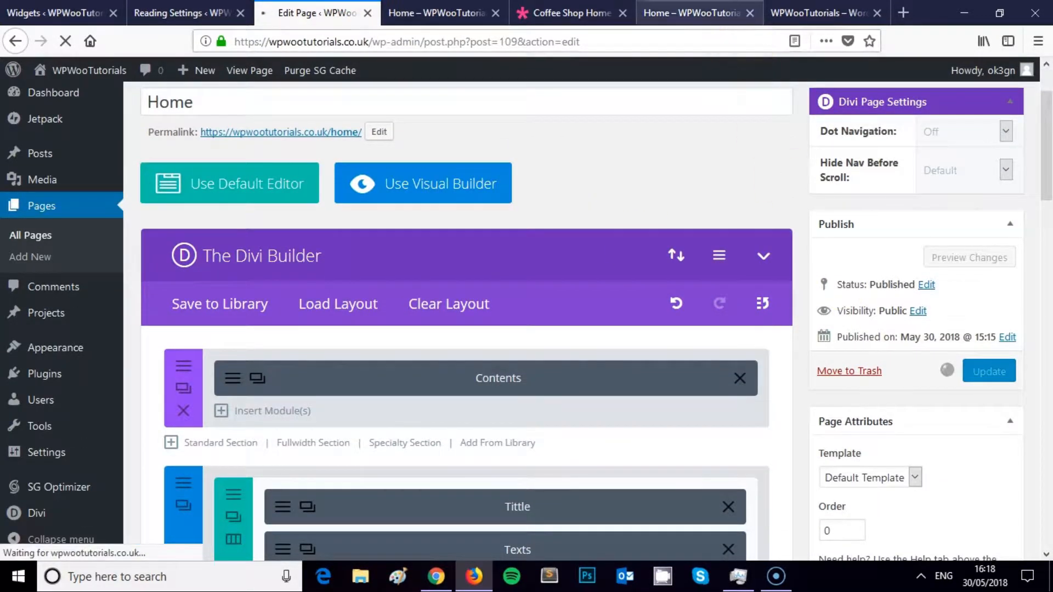
pyautogui.click(661, 8)
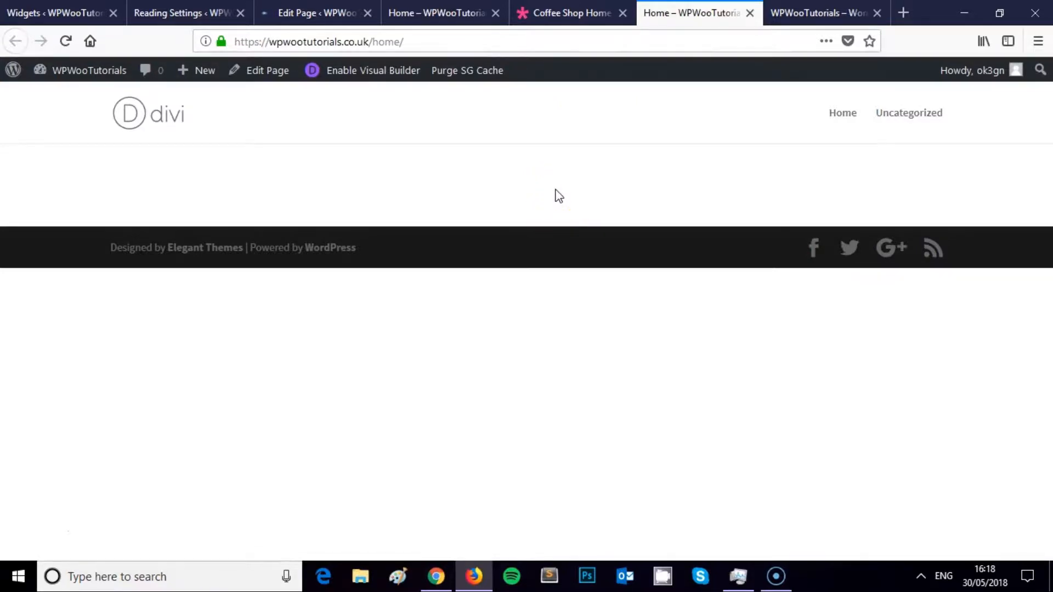
pyautogui.click(340, 12)
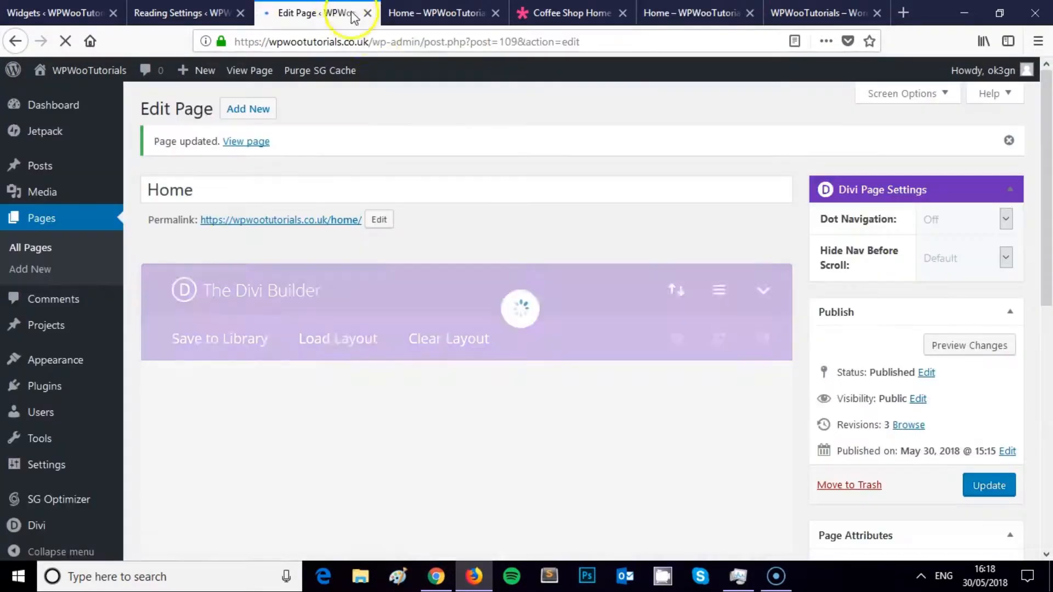
pyautogui.click(666, 13)
pyautogui.press('F5')
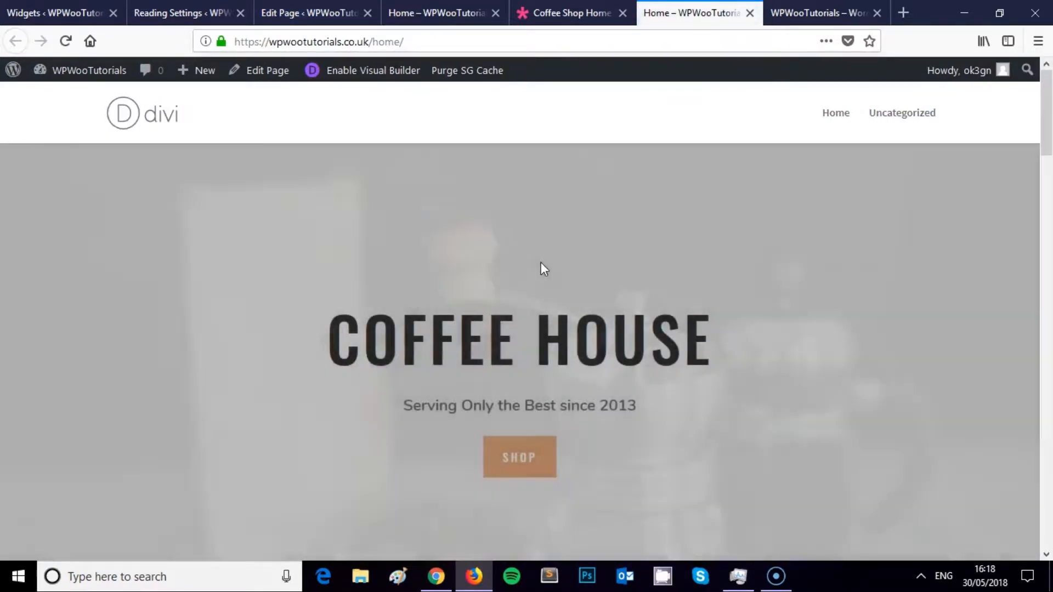
pyautogui.scroll(-20, 598, 194)
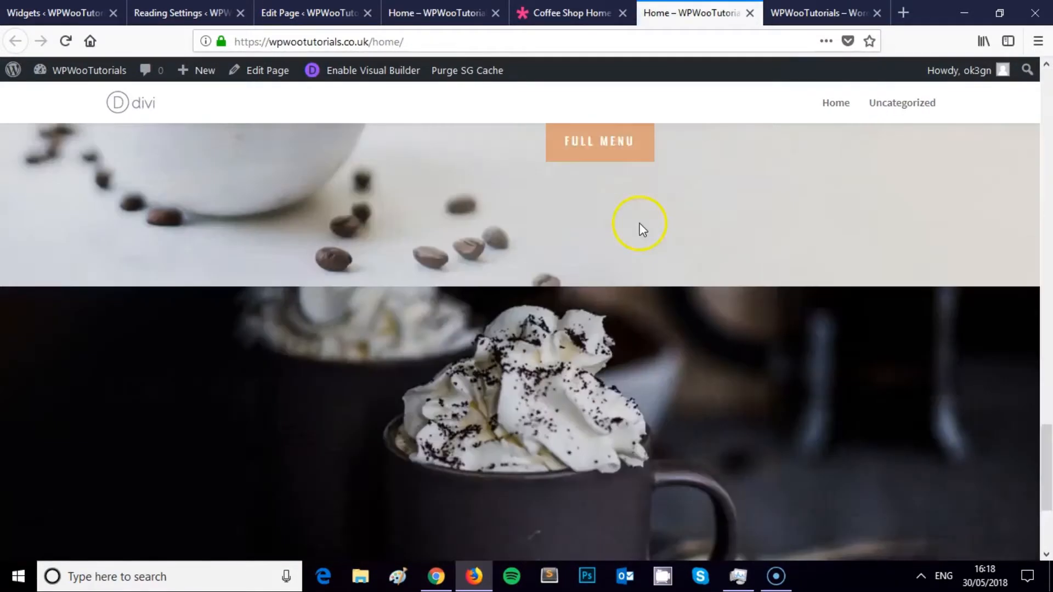
pyautogui.scroll(20, 603, 321)
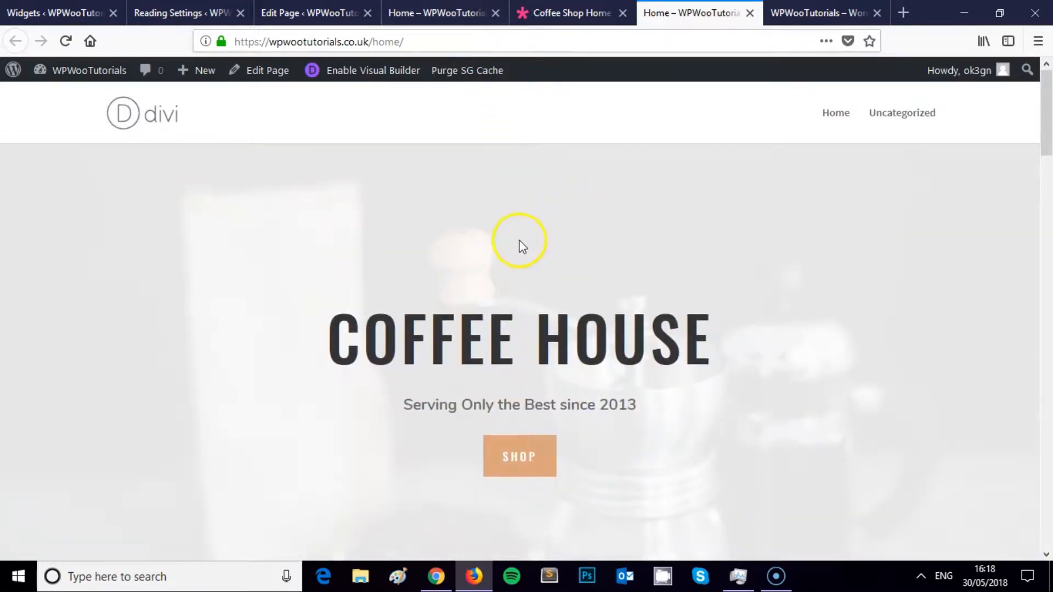
# - Enable the Visual Builder on the live Home page and let it finish loading
pyautogui.click(341, 77)
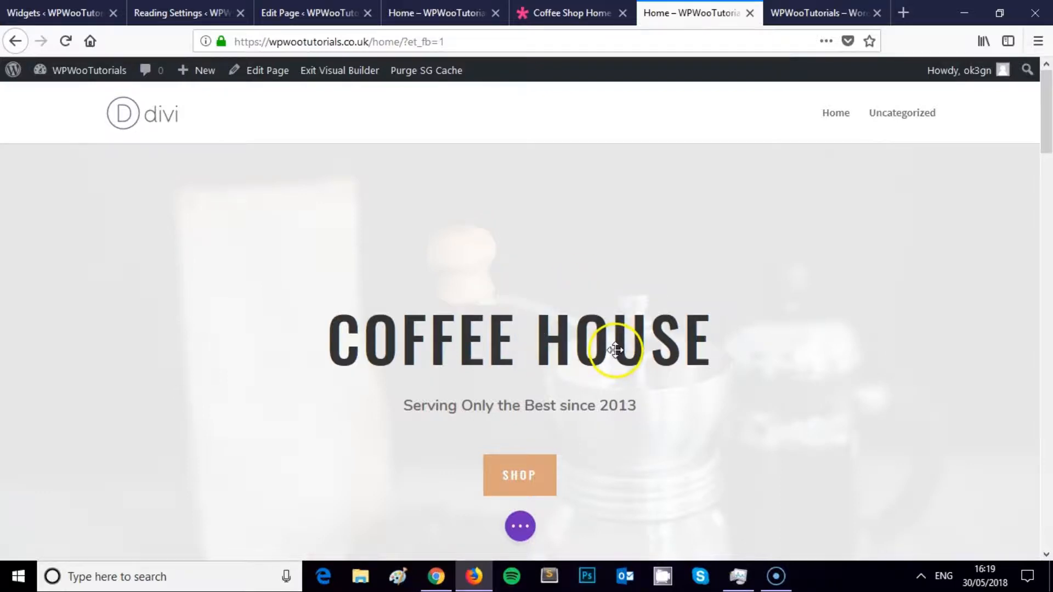
pyautogui.moveTo(598, 346)
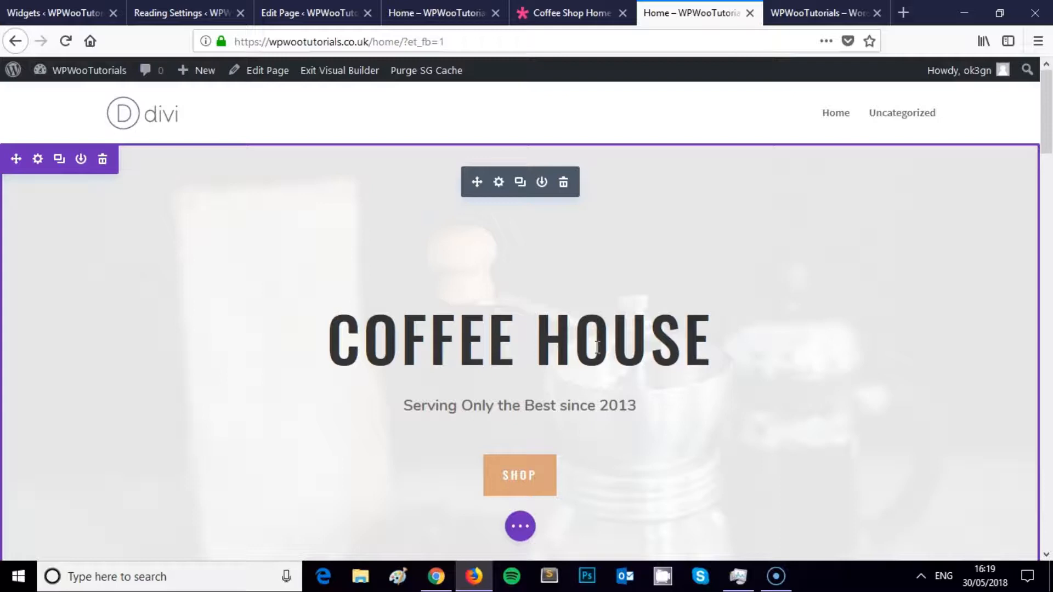
# - Replace the COFFEE HOUSE heading with 'COFFEE BY' followed by the owner's name
pyautogui.click(670, 328)
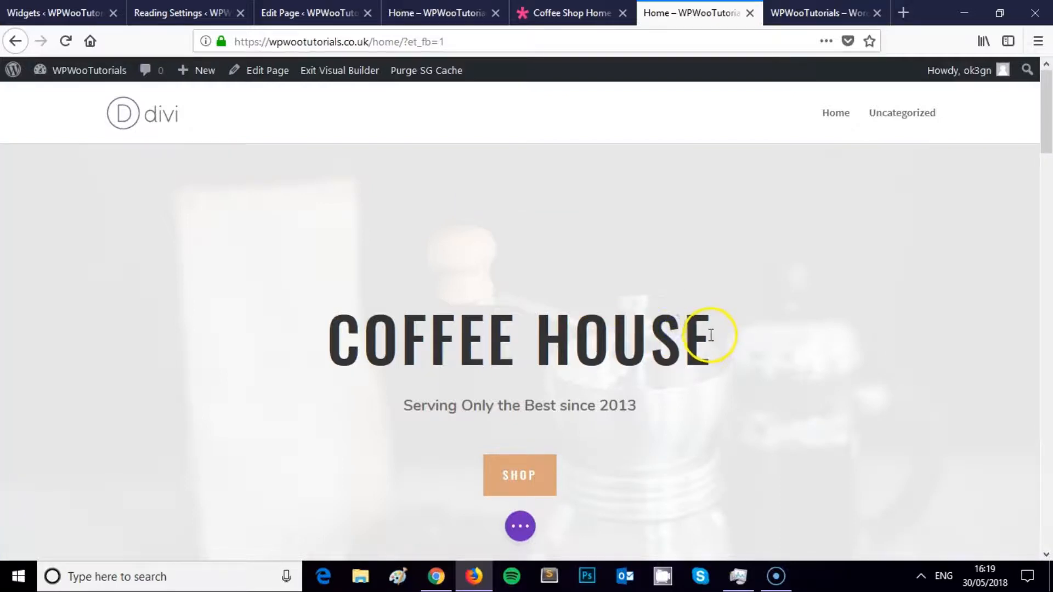
pyautogui.moveTo(711, 335); pyautogui.dragTo(458, 332)
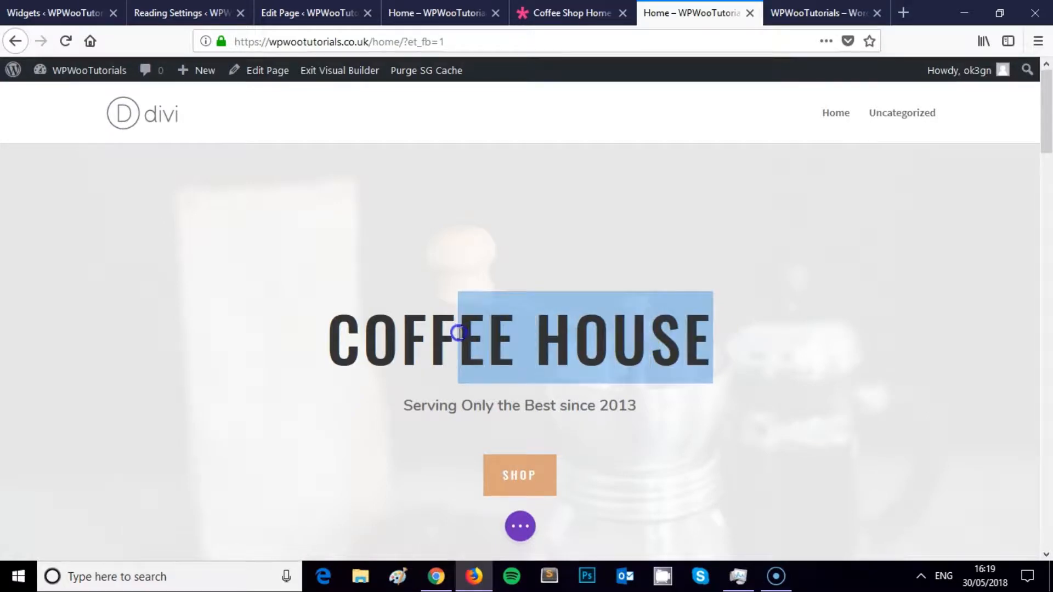
pyautogui.click(477, 339)
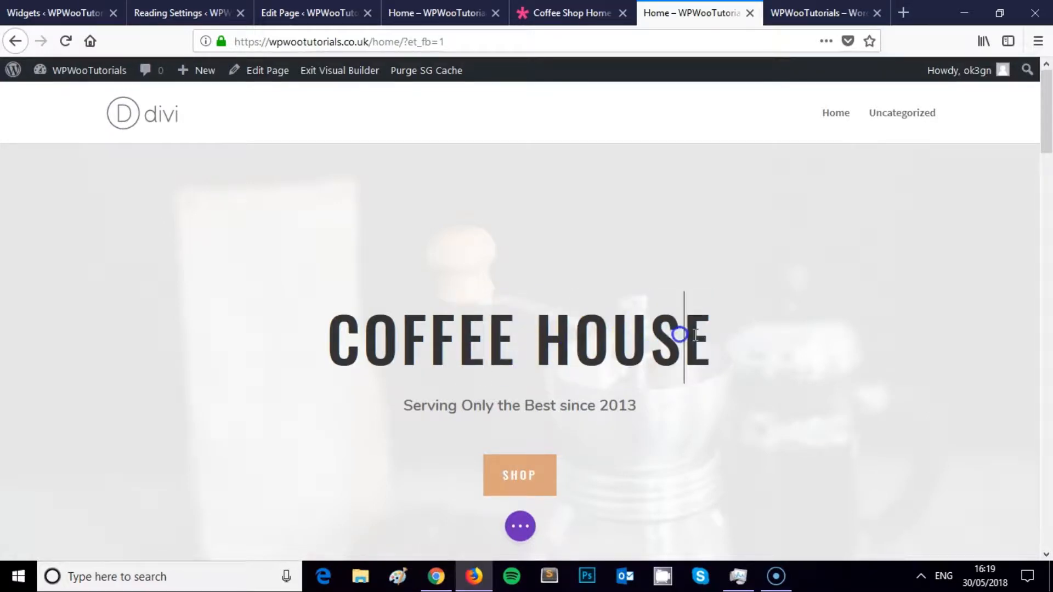
pyautogui.moveTo(711, 331); pyautogui.dragTo(327, 336)
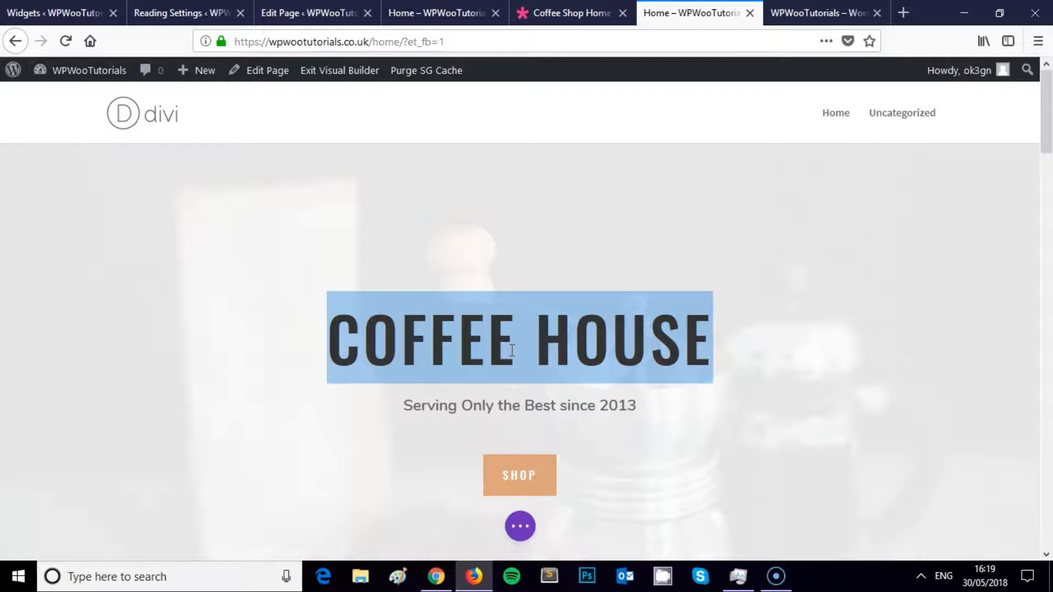
pyautogui.press('BackSpace')
pyautogui.write('COFFEE BY JAMES')
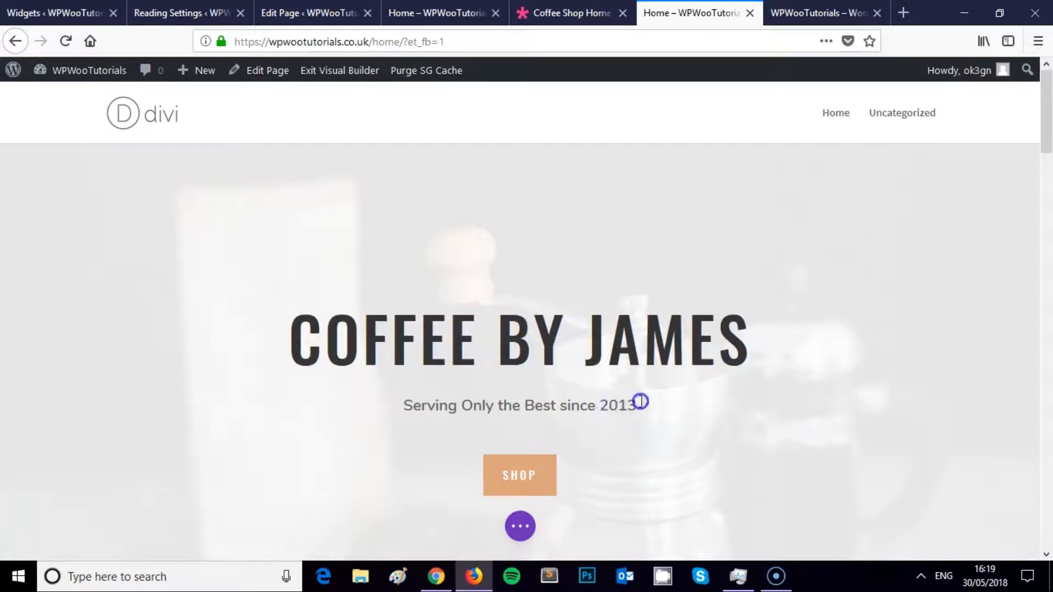
# - Change the hero subtitle to 'Specialty coffee for WordPress & Woocommerce developers.'
pyautogui.moveTo(640, 402); pyautogui.dragTo(403, 394)
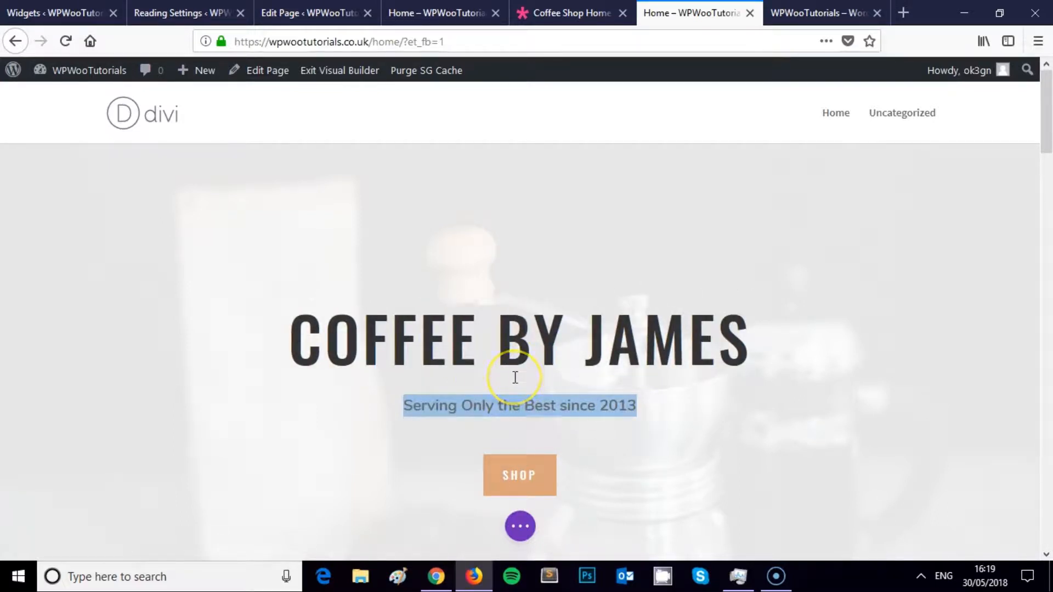
pyautogui.write('Specialty c')
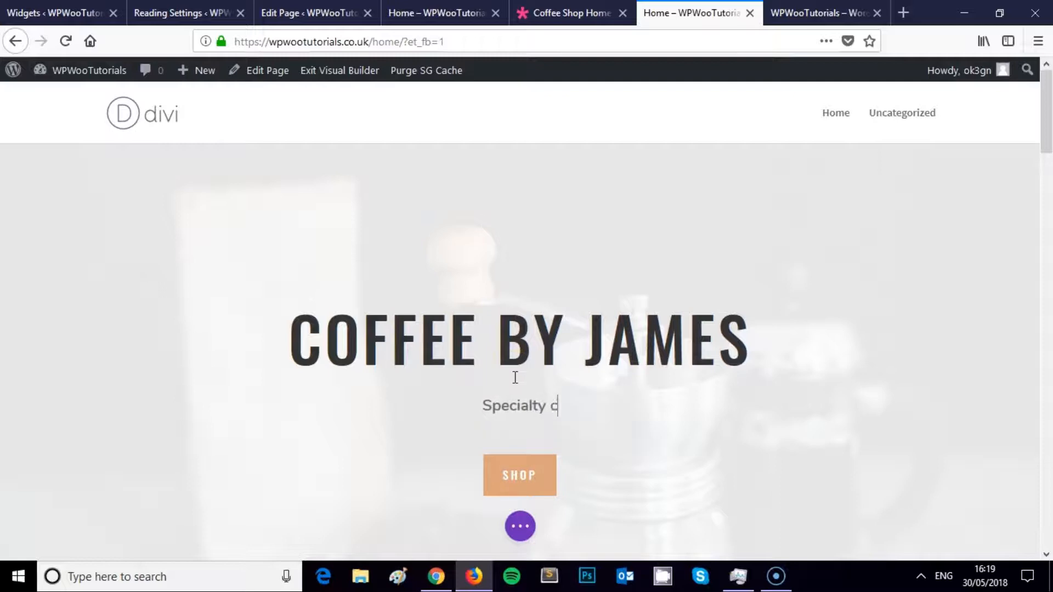
pyautogui.write('offee for WordPress & Woocommerce developers.')
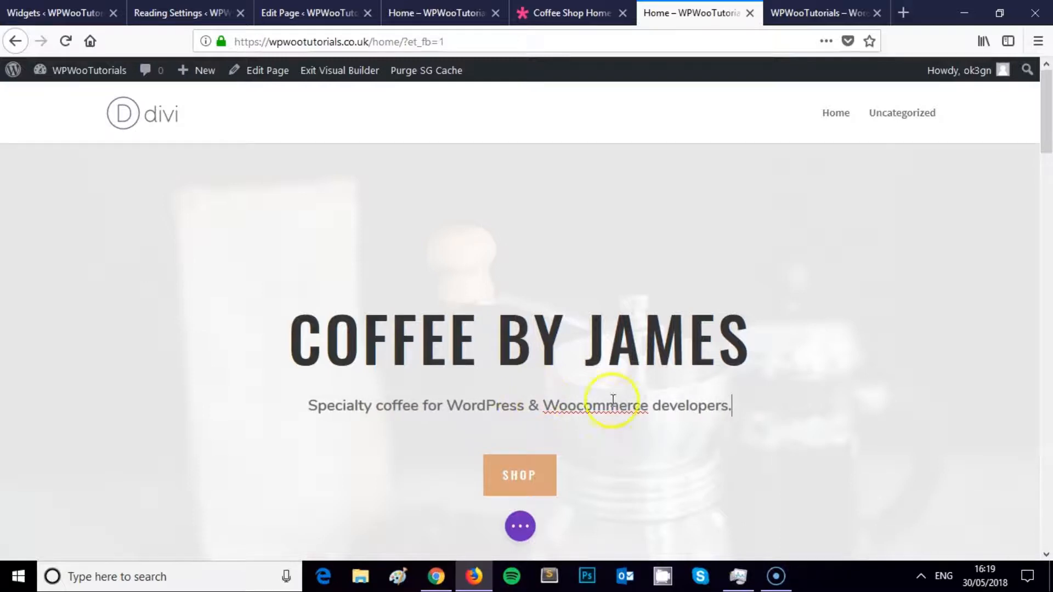
pyautogui.scroll(-2, 635, 393)
pyautogui.scroll(2, 631, 394)
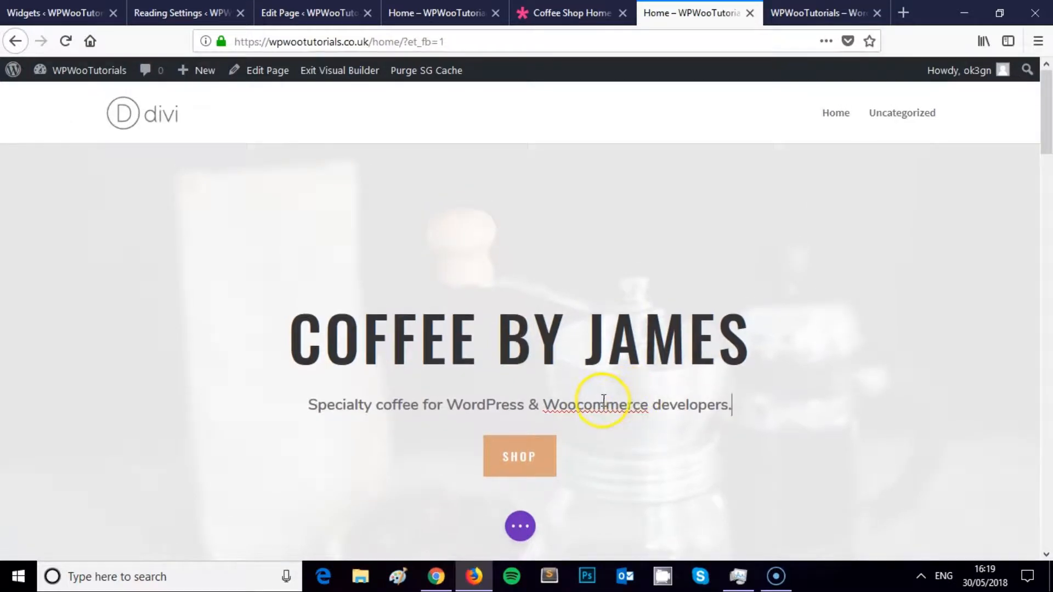
pyautogui.scroll(-2, 603, 399)
pyautogui.scroll(2, 597, 394)
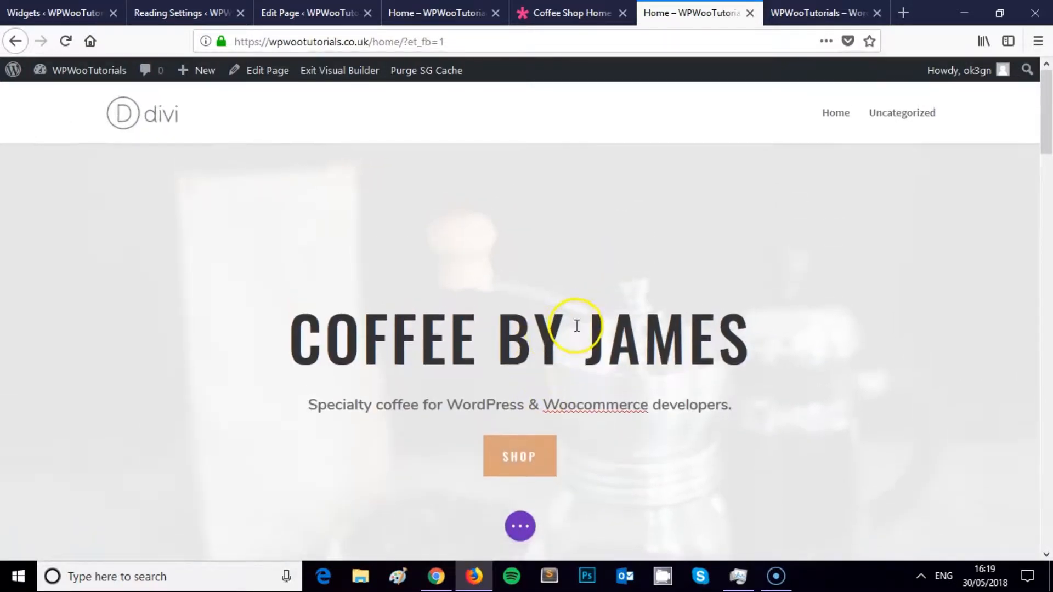
pyautogui.scroll(-5, 512, 312)
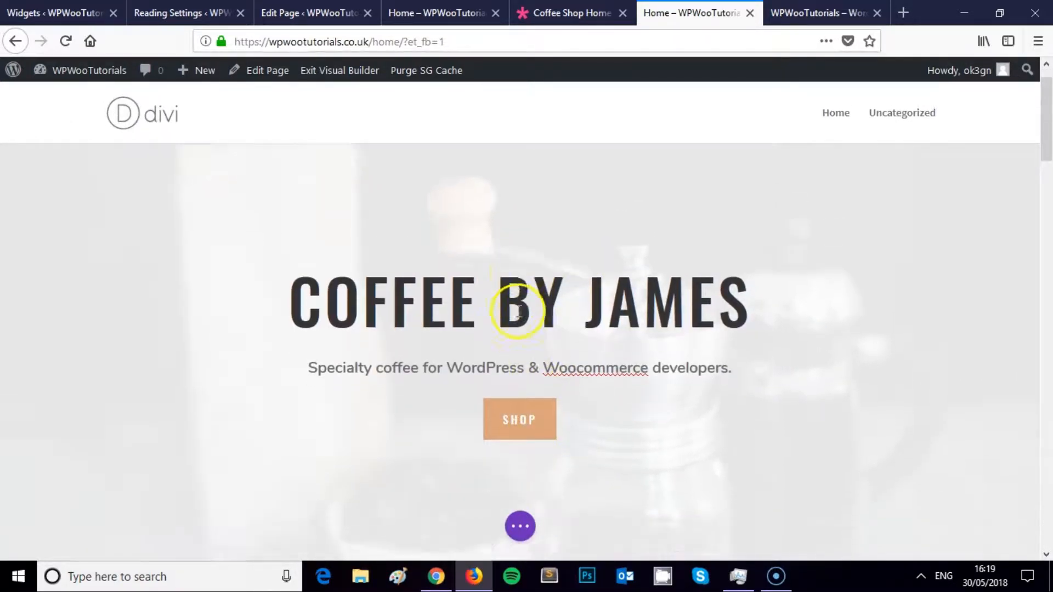
pyautogui.scroll(3, 496, 331)
pyautogui.scroll(3, 487, 339)
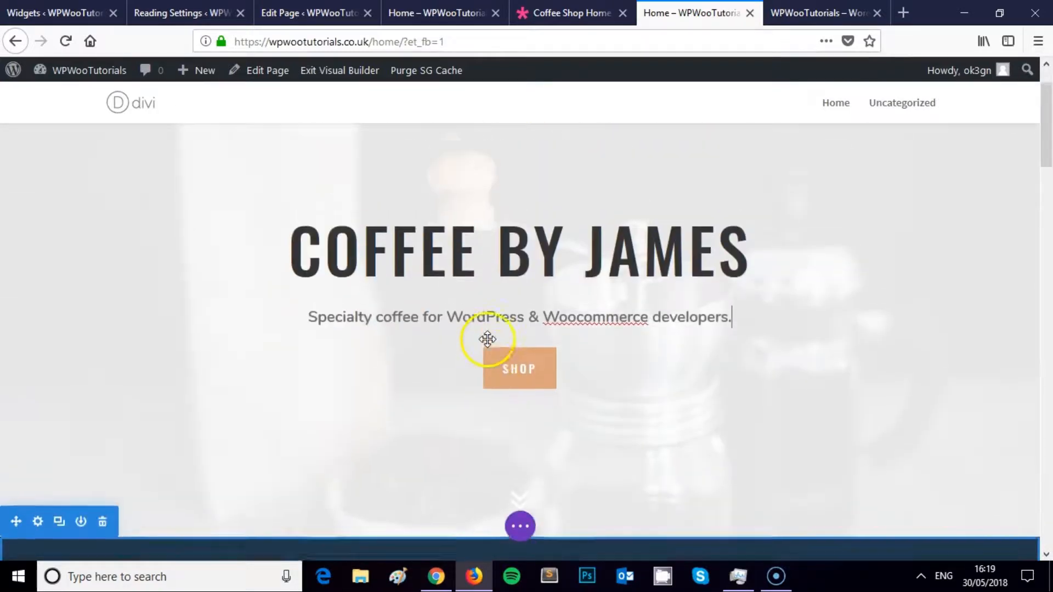
pyautogui.moveTo(1044, 162); pyautogui.dragTo(731, 383)
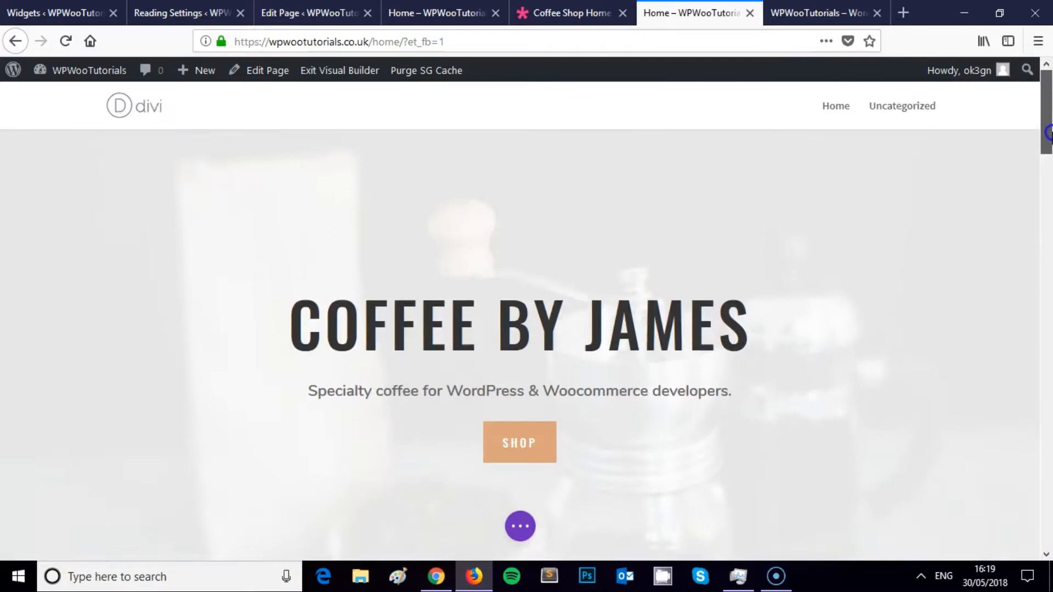
# - Use ColorZilla to sample the navy #1d213e from the Square Internet footer and copy its hex code
pyautogui.click(437, 576)
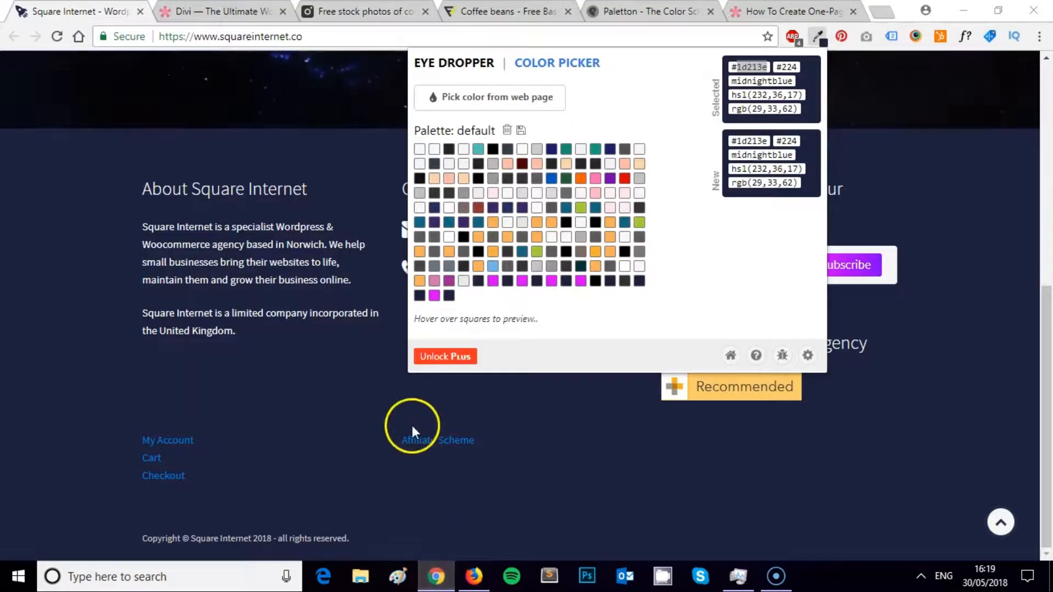
pyautogui.click(345, 428)
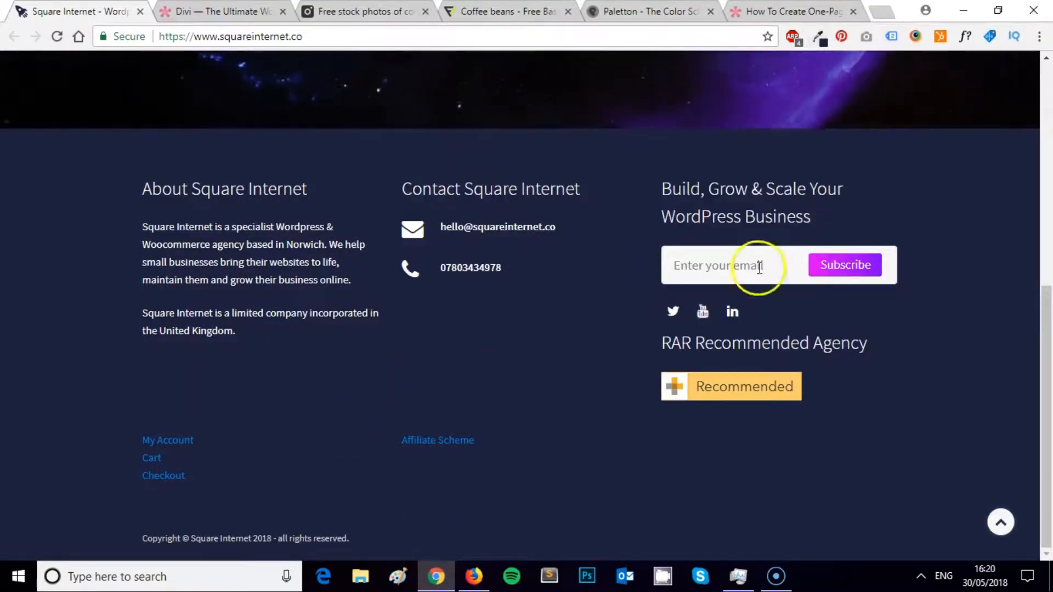
pyautogui.click(820, 39)
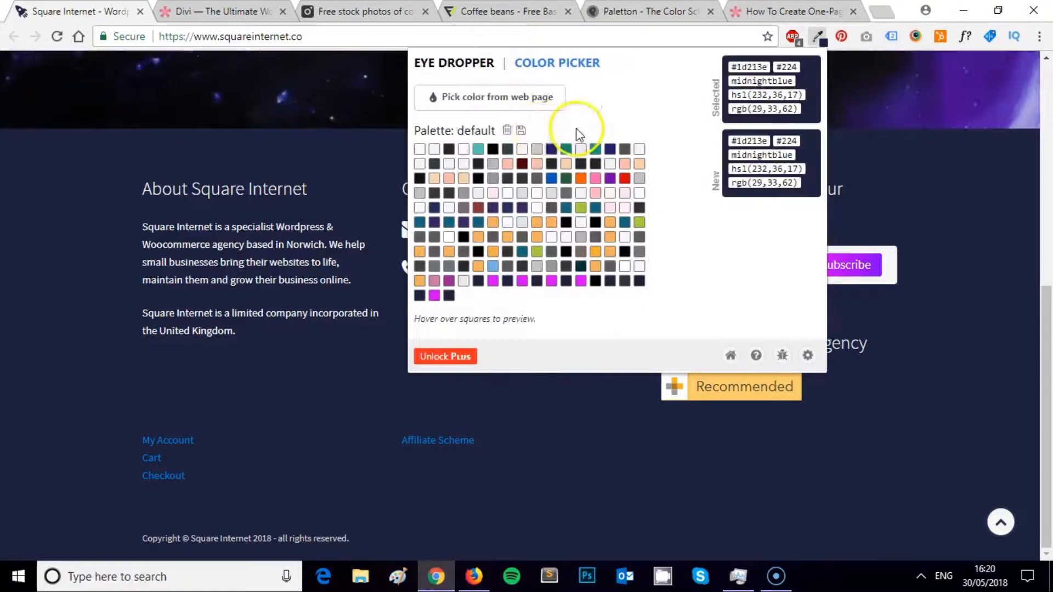
pyautogui.click(506, 102)
pyautogui.click(354, 399)
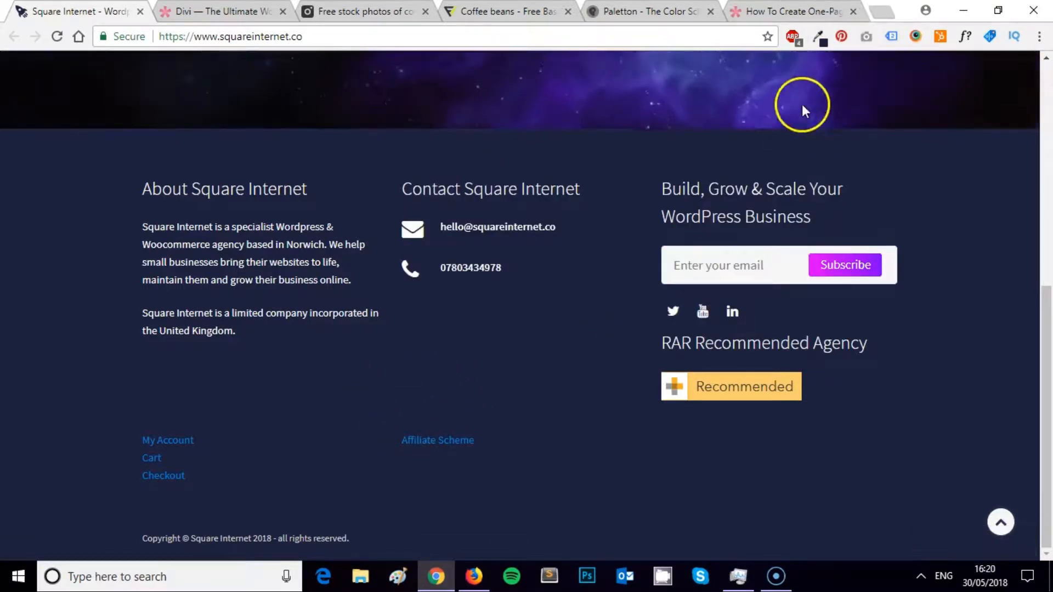
pyautogui.click(820, 38)
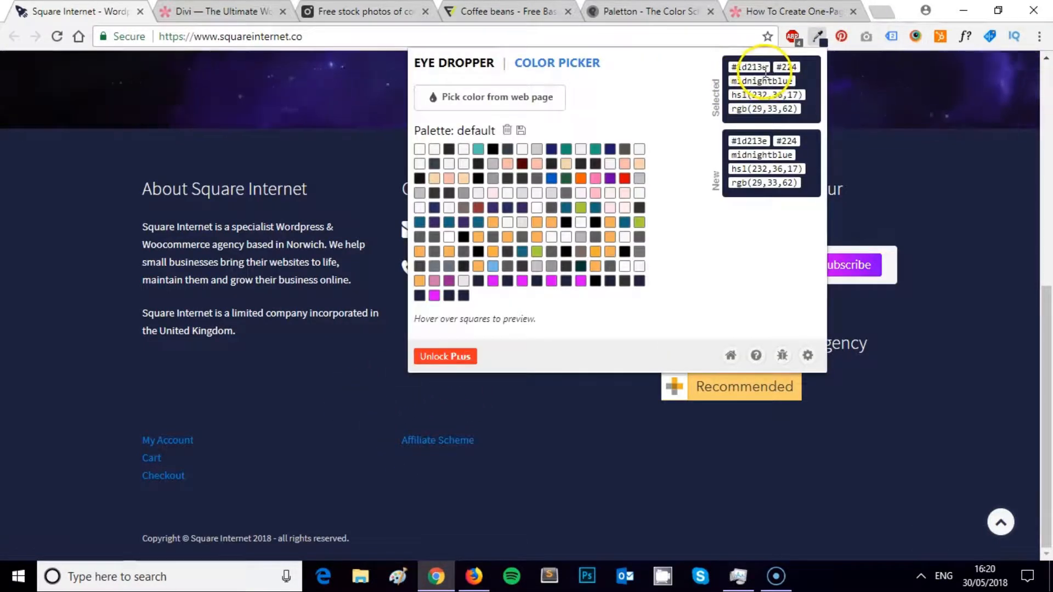
pyautogui.click(740, 66)
pyautogui.hotkey('ctrl', 'c')
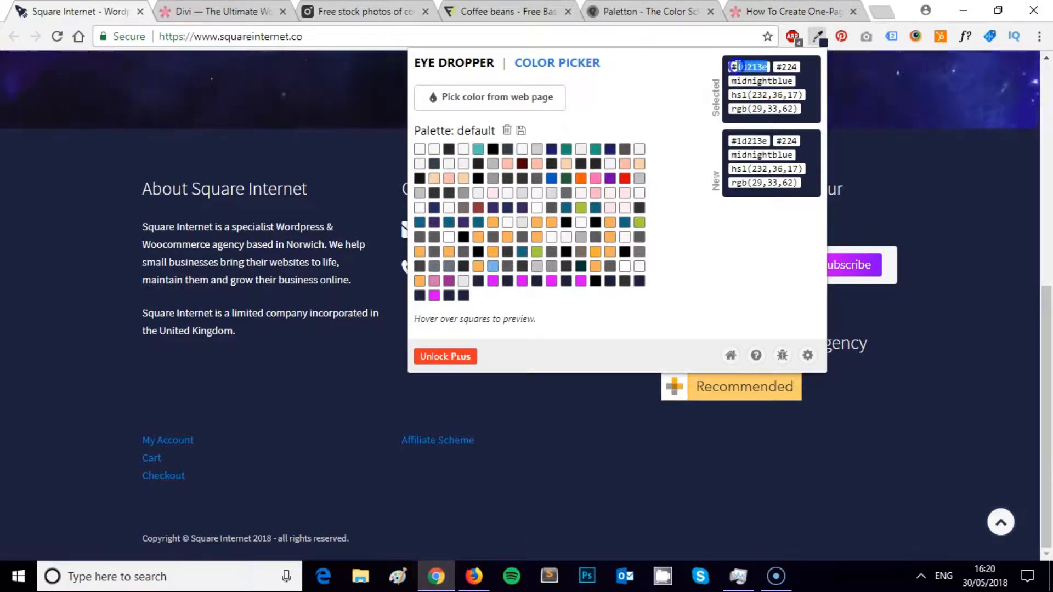
pyautogui.click(464, 584)
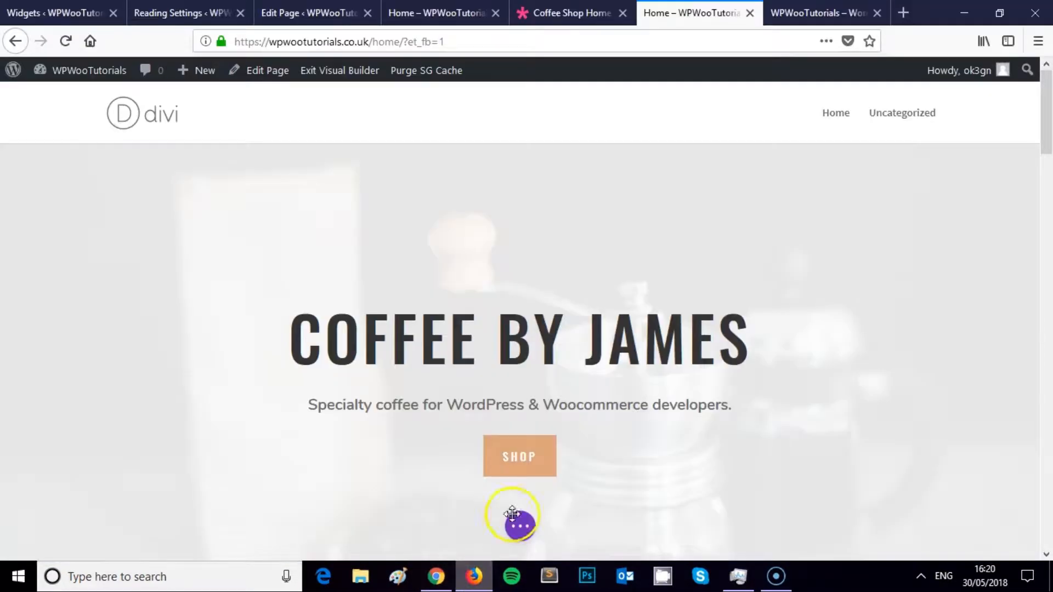
# - Change the Fullwidth Header's Button #1 text from 'Shop' to 'Buy Coffee'
pyautogui.scroll(-2, 530, 417)
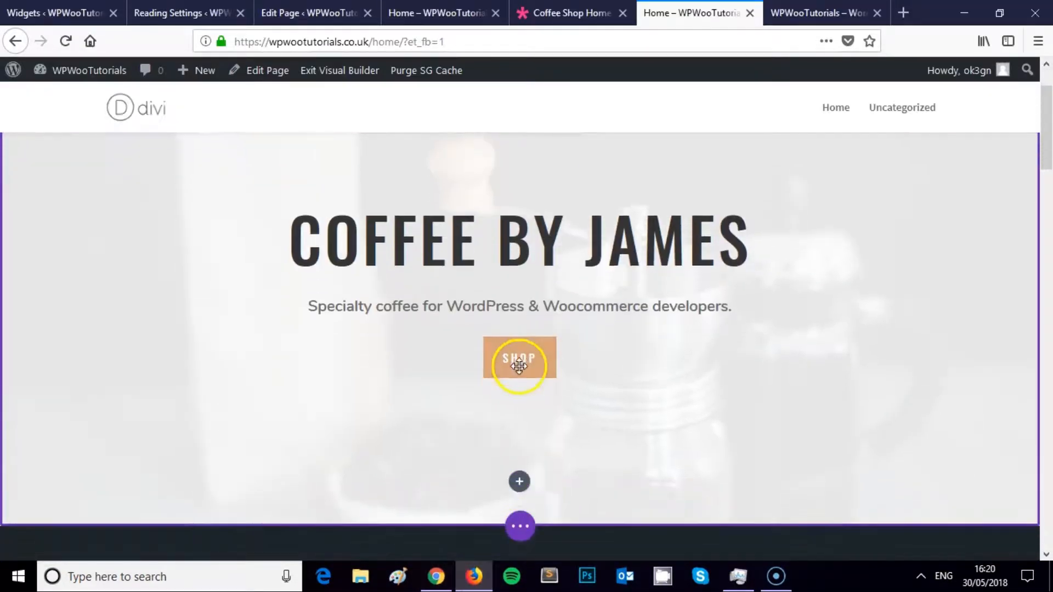
pyautogui.scroll(2, 520, 373)
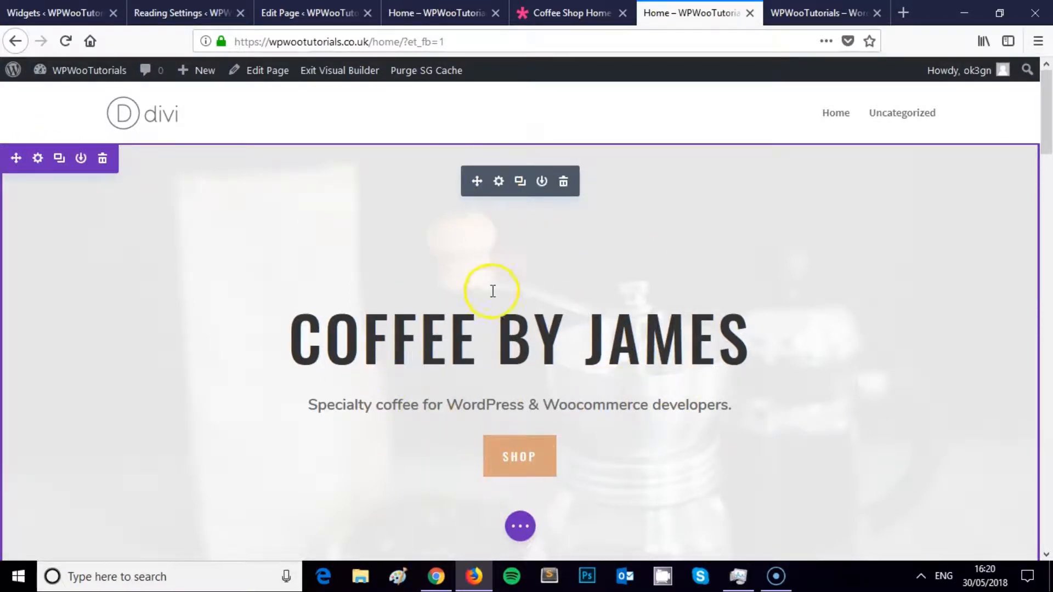
pyautogui.click(499, 183)
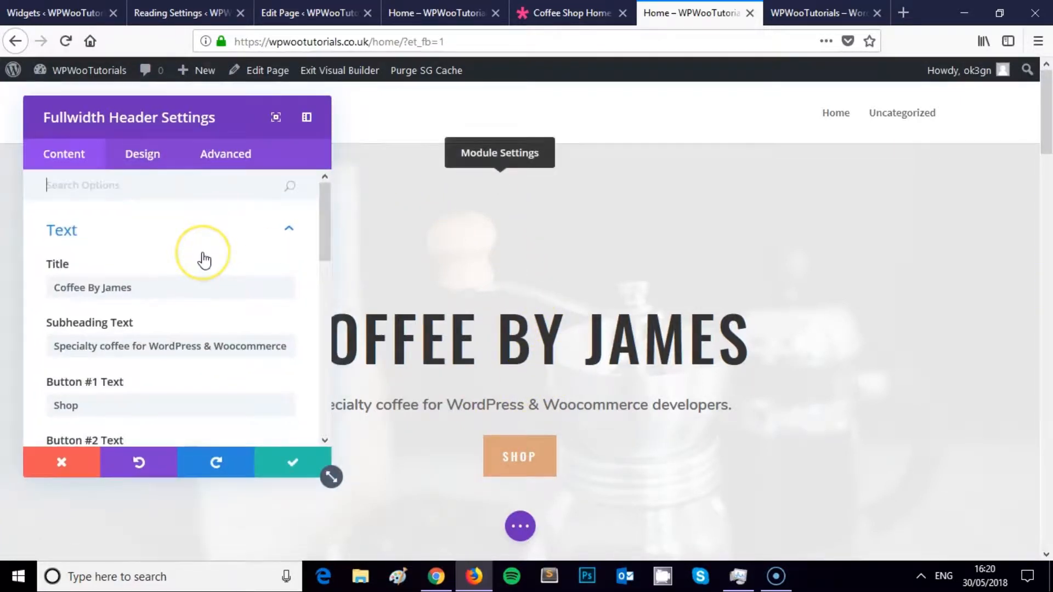
pyautogui.scroll(-2, 204, 260)
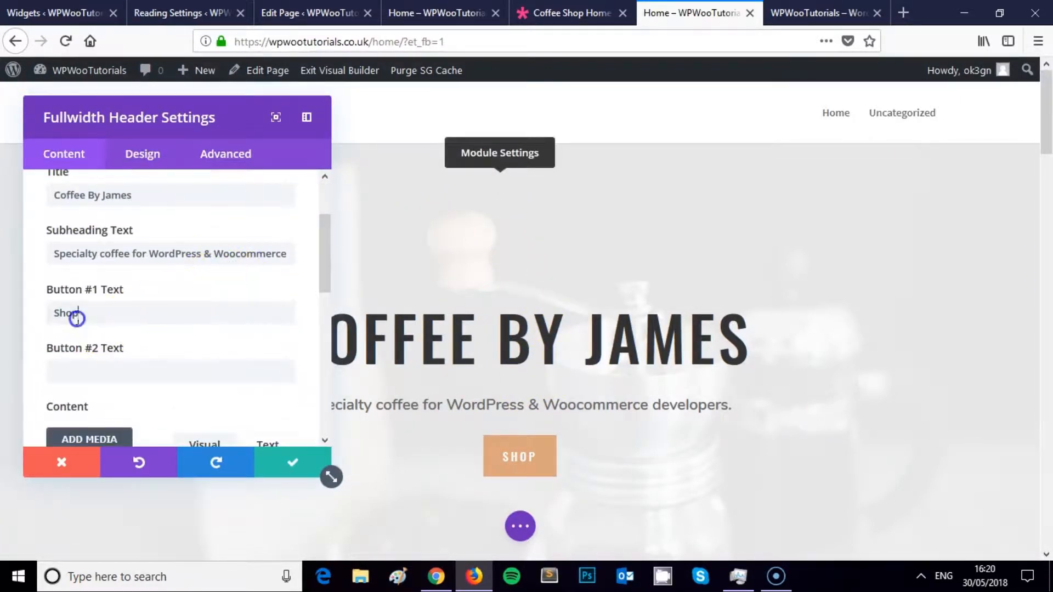
pyautogui.click(77, 319)
pyautogui.moveTo(43, 302); pyautogui.dragTo(129, 299)
pyautogui.write('Buy Coffee')
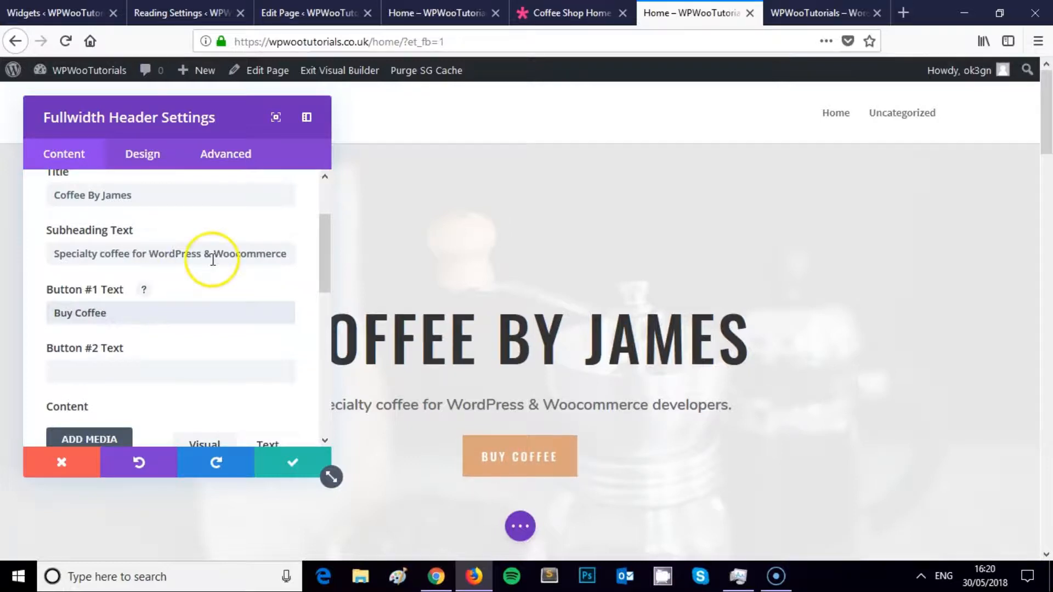
pyautogui.scroll(-5, 212, 260)
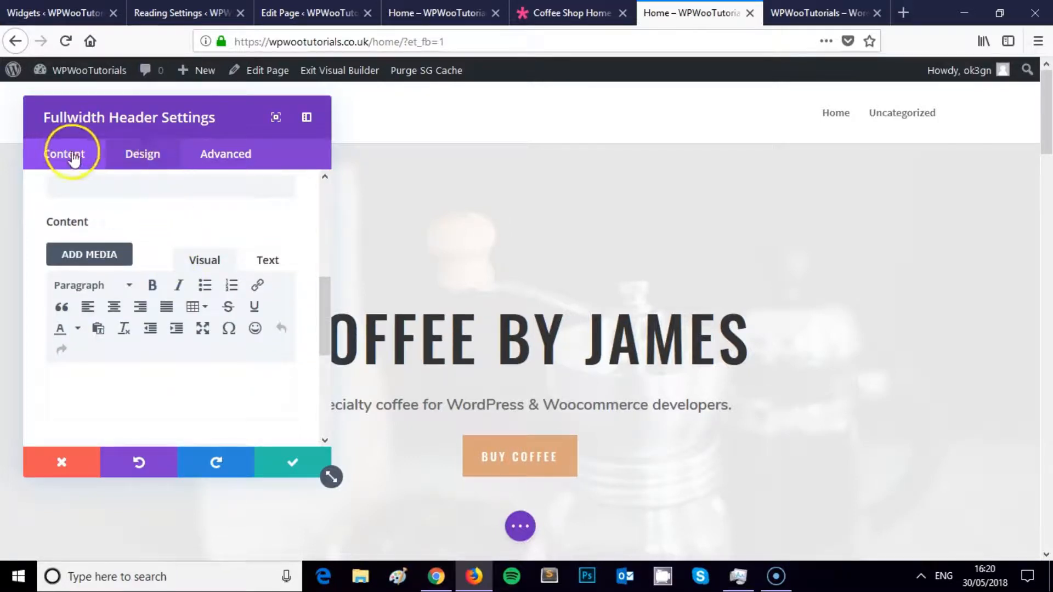
pyautogui.click(143, 154)
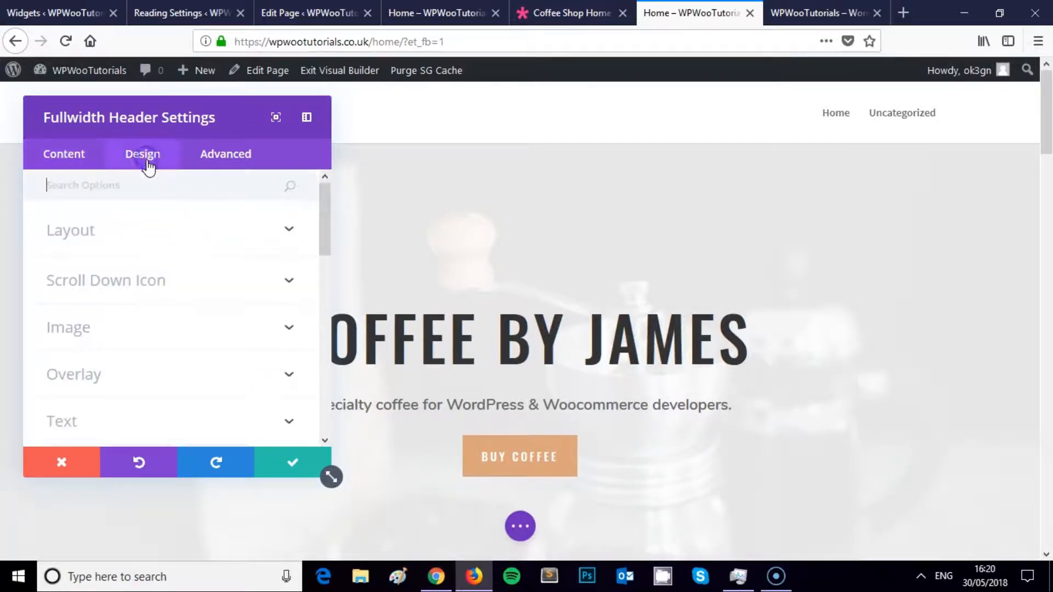
# - Enable custom Button One styles and set the button background to navy #1d213e
pyautogui.scroll(-4, 170, 275)
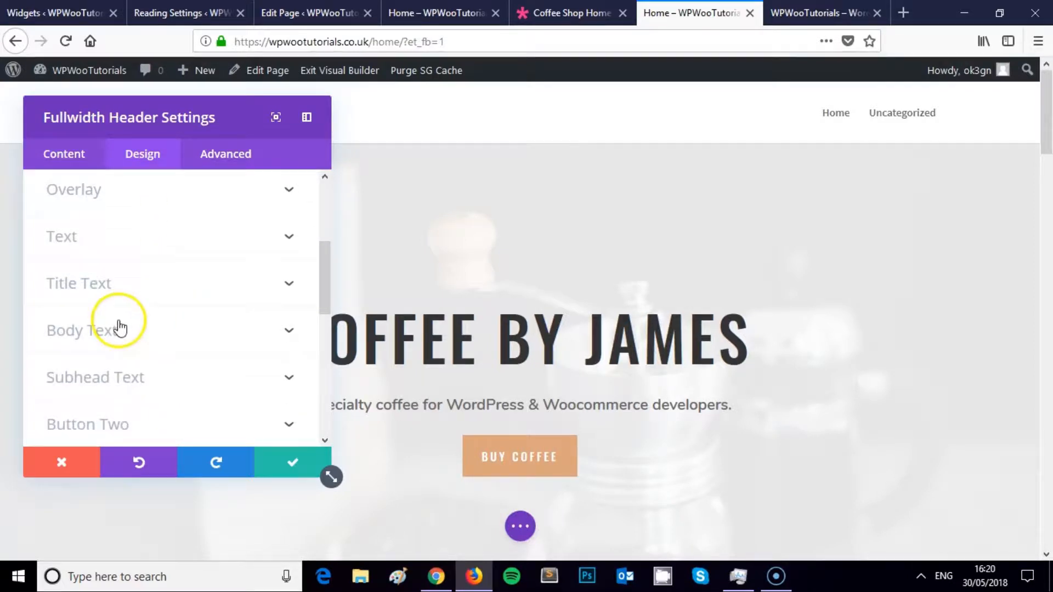
pyautogui.scroll(-2, 118, 329)
pyautogui.click(139, 378)
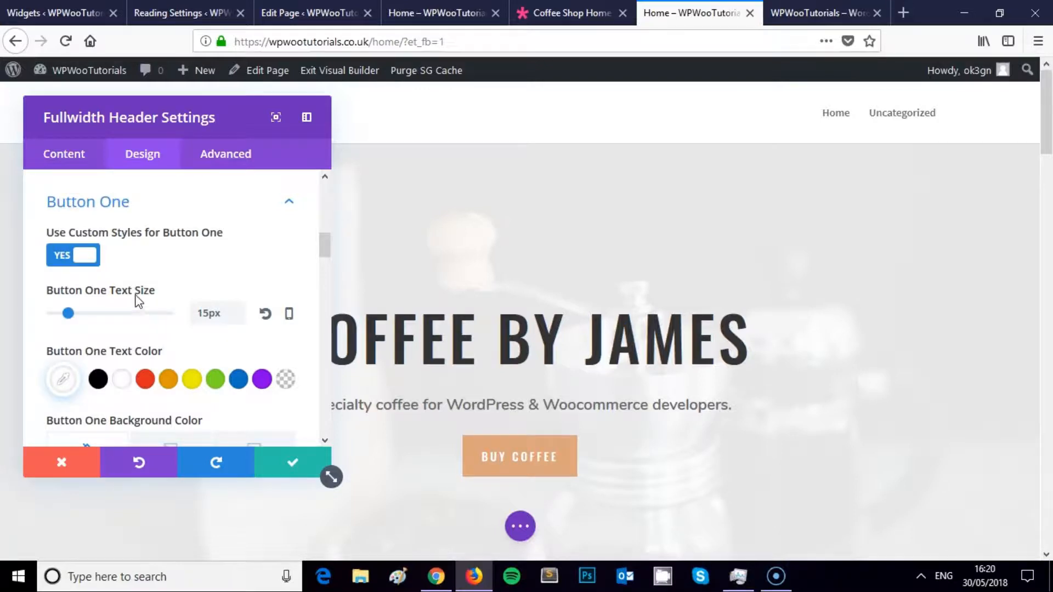
pyautogui.scroll(-5, 136, 297)
pyautogui.scroll(2, 136, 302)
pyautogui.click(171, 361)
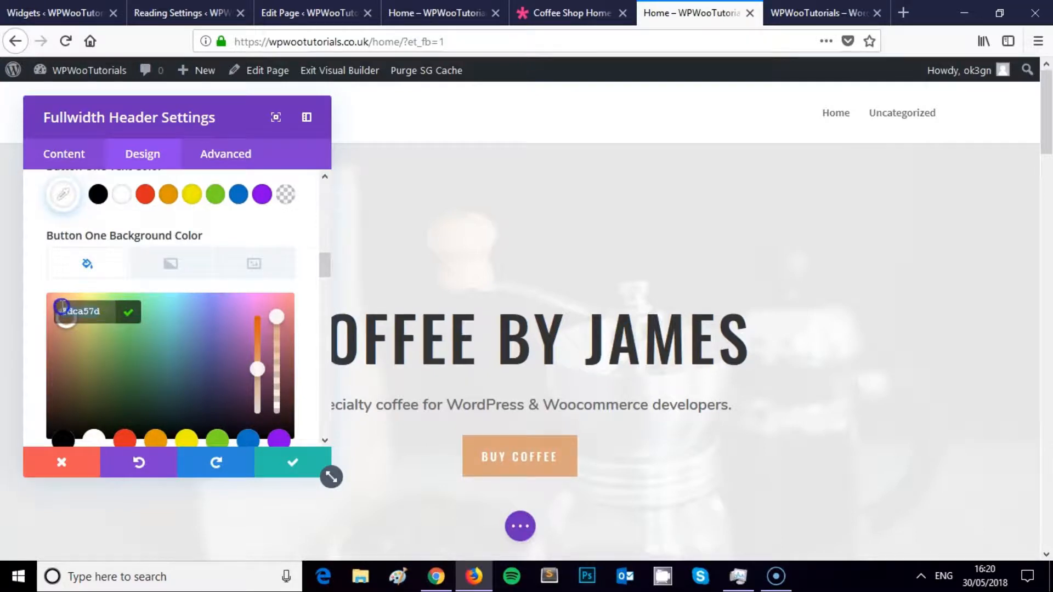
pyautogui.hotkey('ctrl', 'v')
pyautogui.press('Return')
# - Set the Buy Coffee button's border colour to the same navy #1d213e
pyautogui.scroll(-3, 146, 338)
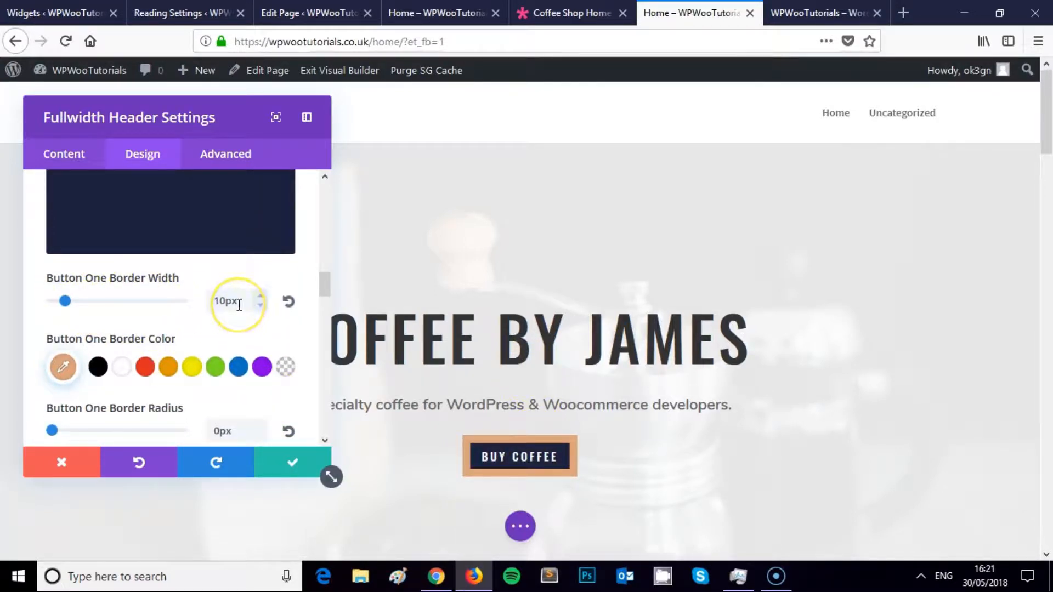
pyautogui.click(63, 367)
pyautogui.moveTo(112, 373); pyautogui.dragTo(8, 381)
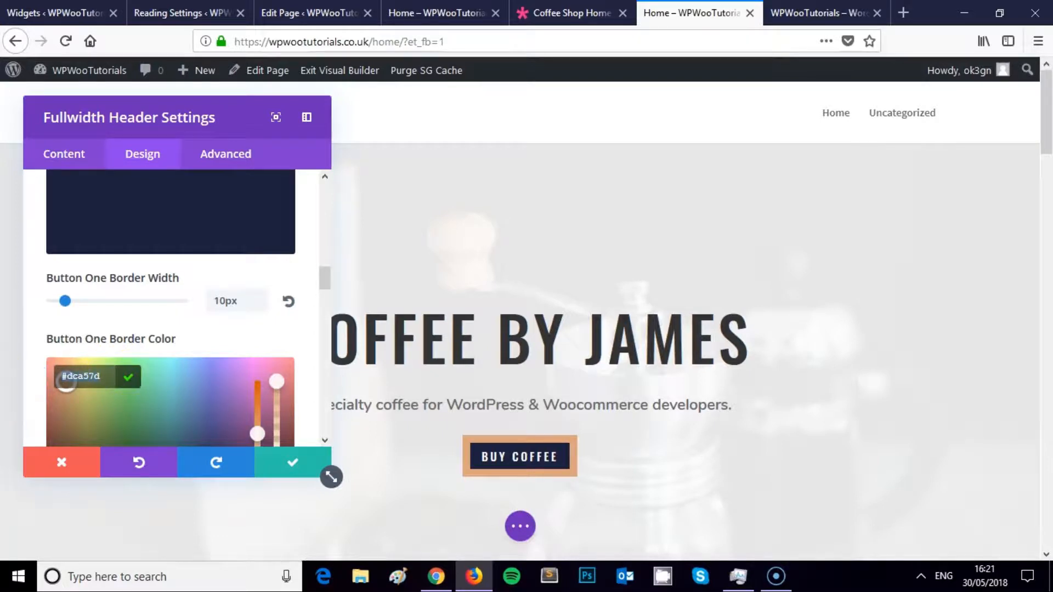
pyautogui.hotkey('ctrl', 'v')
pyautogui.press('Return')
pyautogui.scroll(-3, 182, 295)
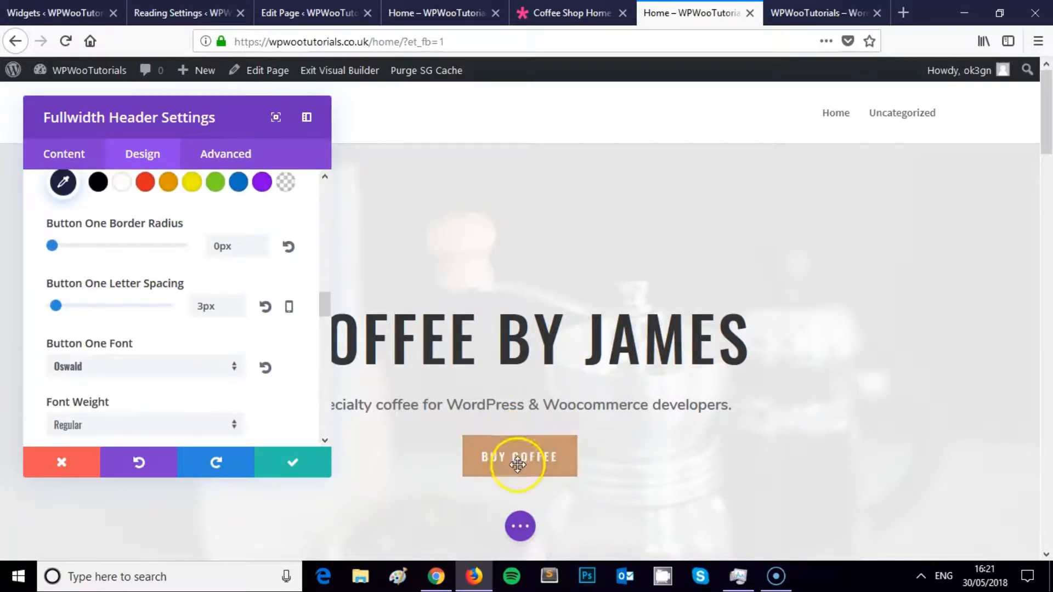
pyautogui.scroll(-2, 528, 375)
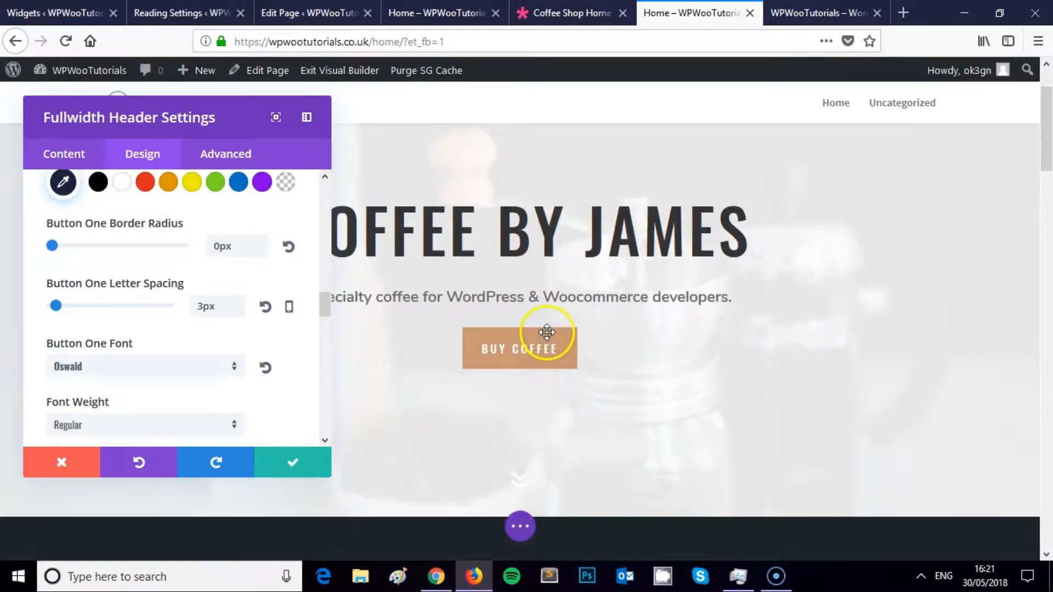
pyautogui.click(437, 578)
pyautogui.click(502, 101)
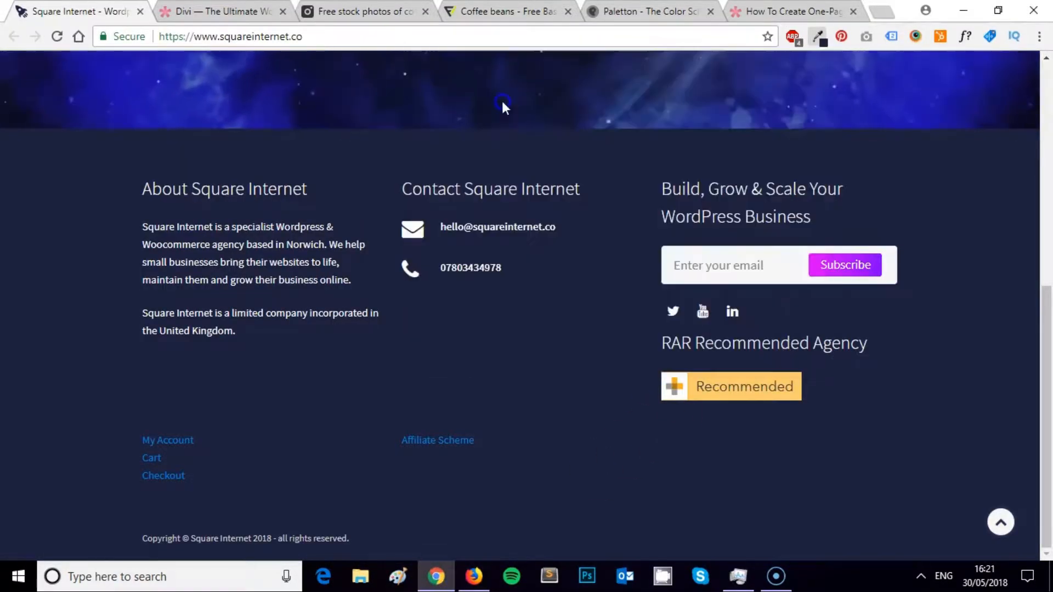
# - Sample the fuchsia #dc00ff from the Square Internet Schedule button and copy its hex value
pyautogui.scroll(10, 769, 301)
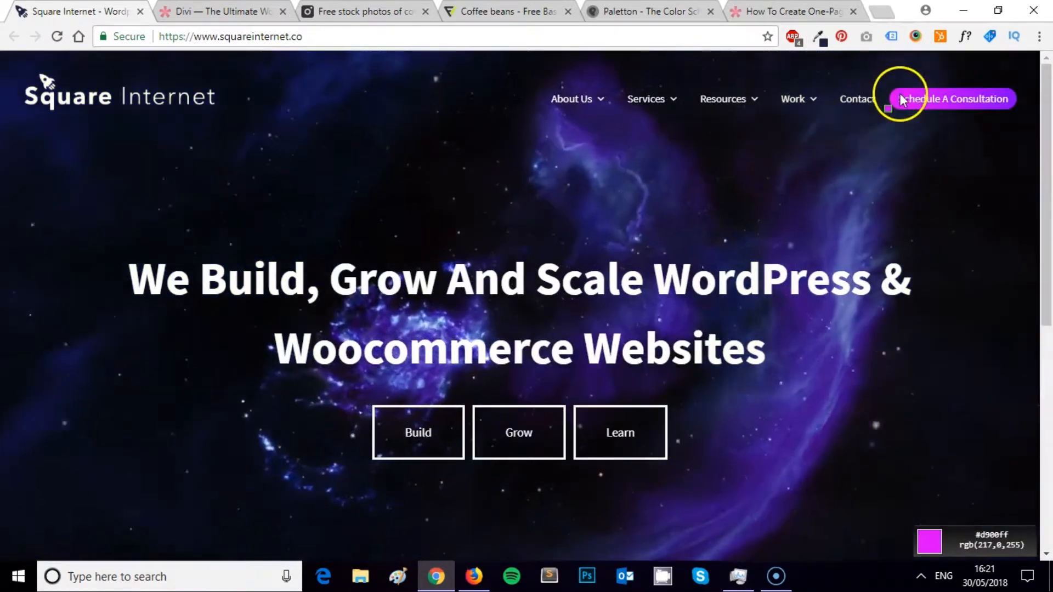
pyautogui.click(899, 101)
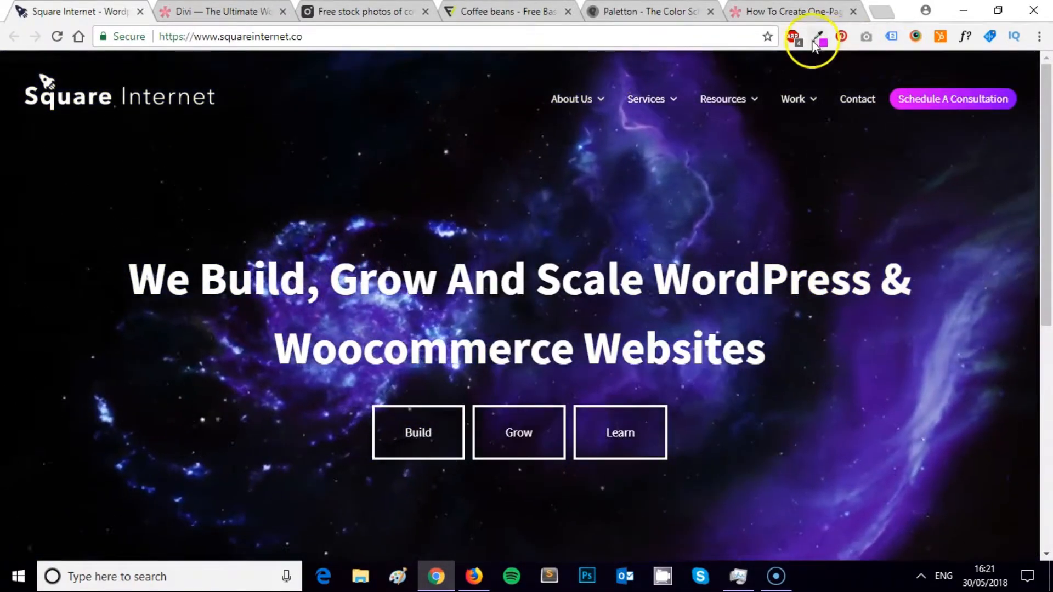
pyautogui.click(825, 43)
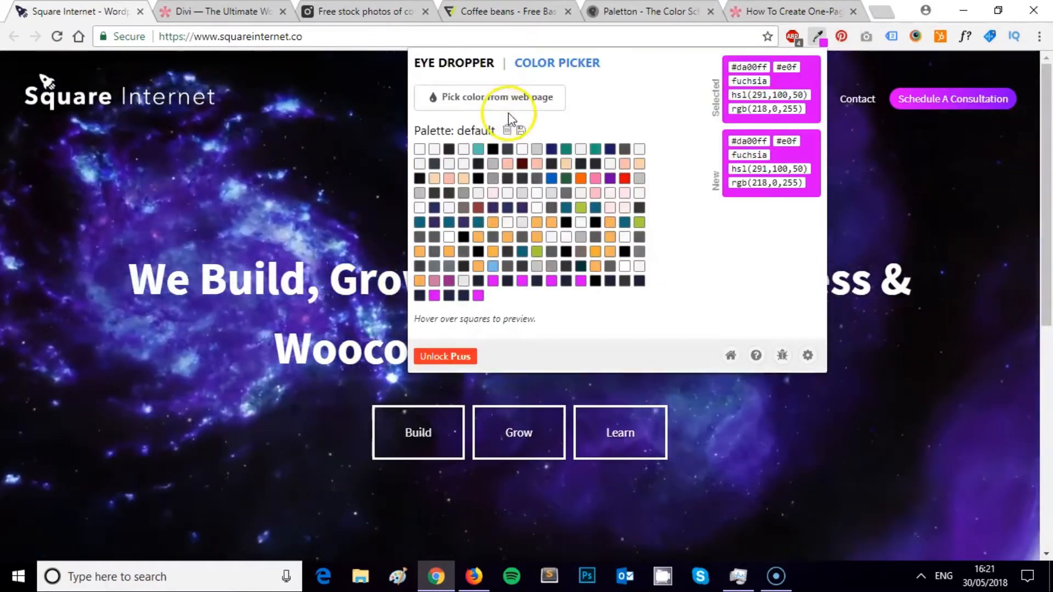
pyautogui.click(502, 100)
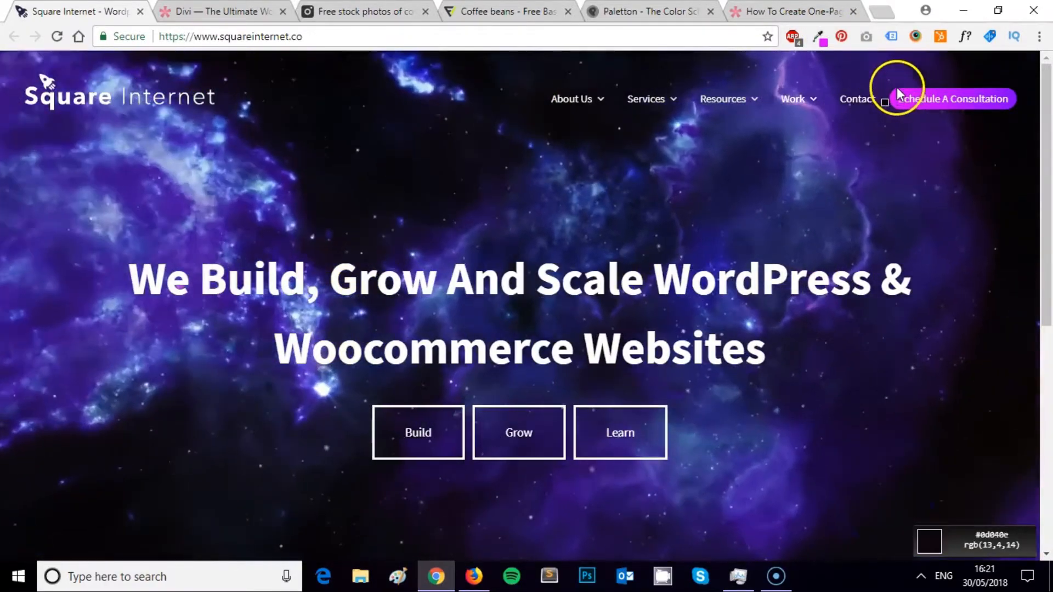
pyautogui.click(824, 42)
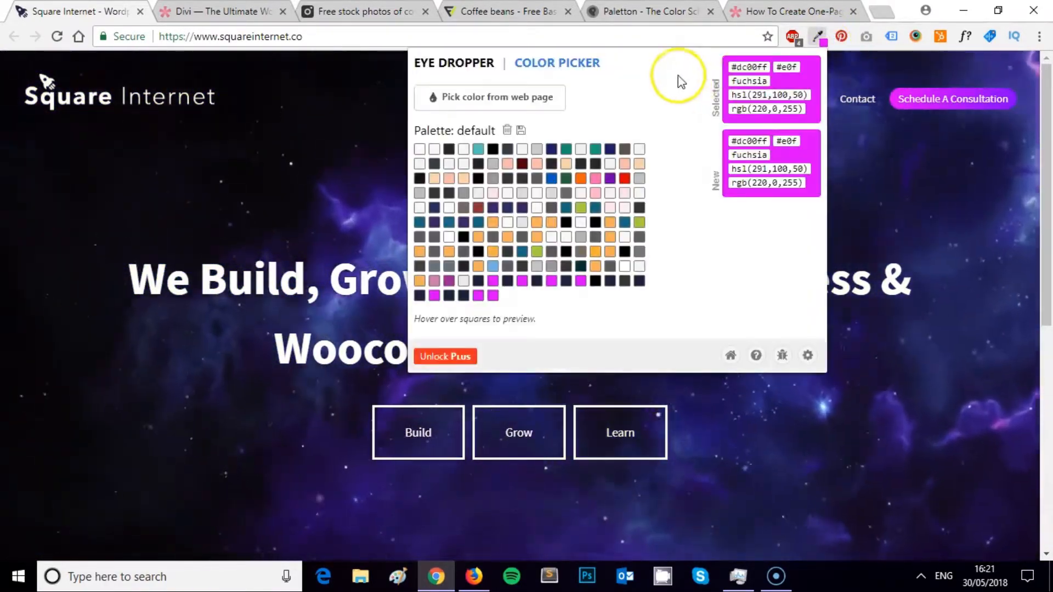
pyautogui.doubleClick(746, 67)
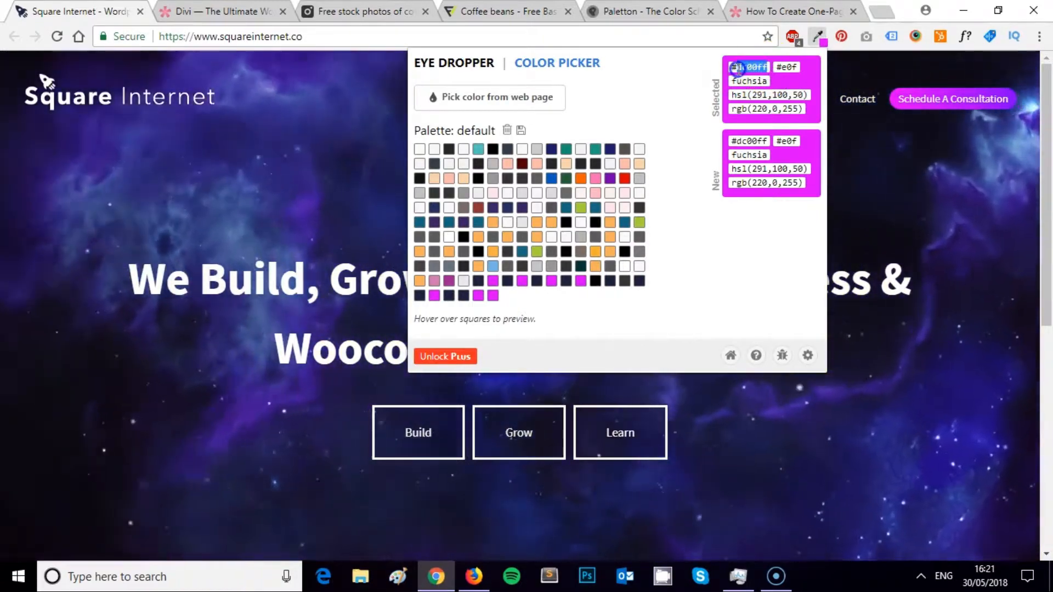
pyautogui.click(470, 578)
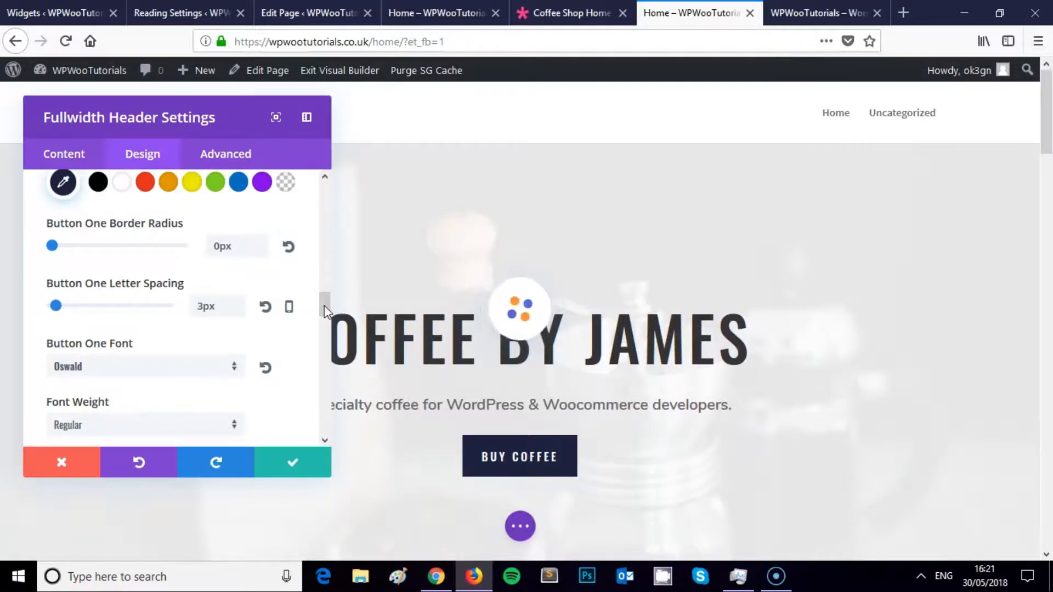
# - Set Button One's hover background and hover border to fuchsia #dc00ff, then save the header settings
pyautogui.scroll(-6, 325, 310)
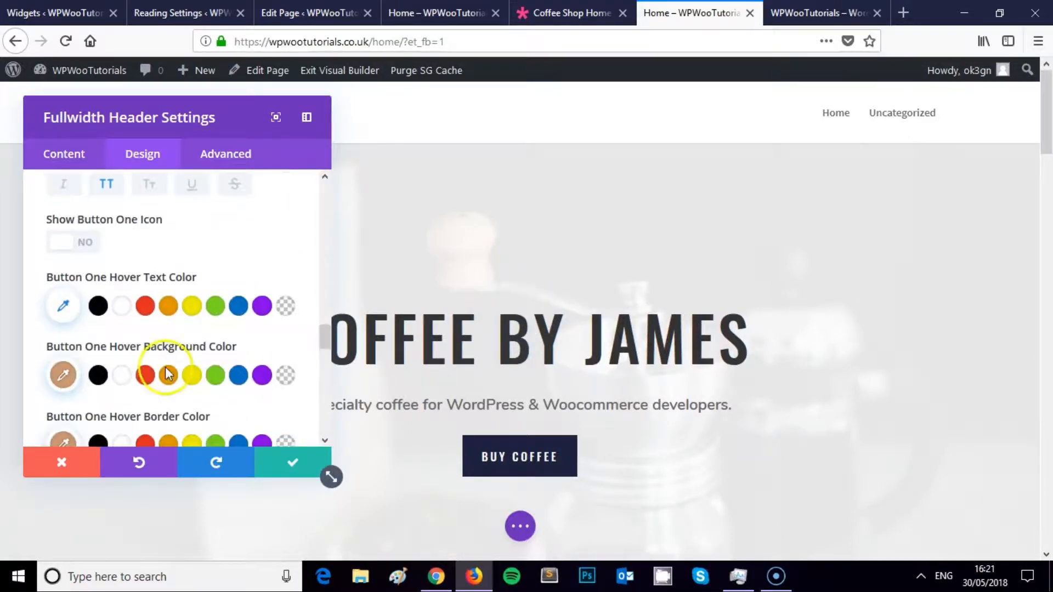
pyautogui.click(62, 284)
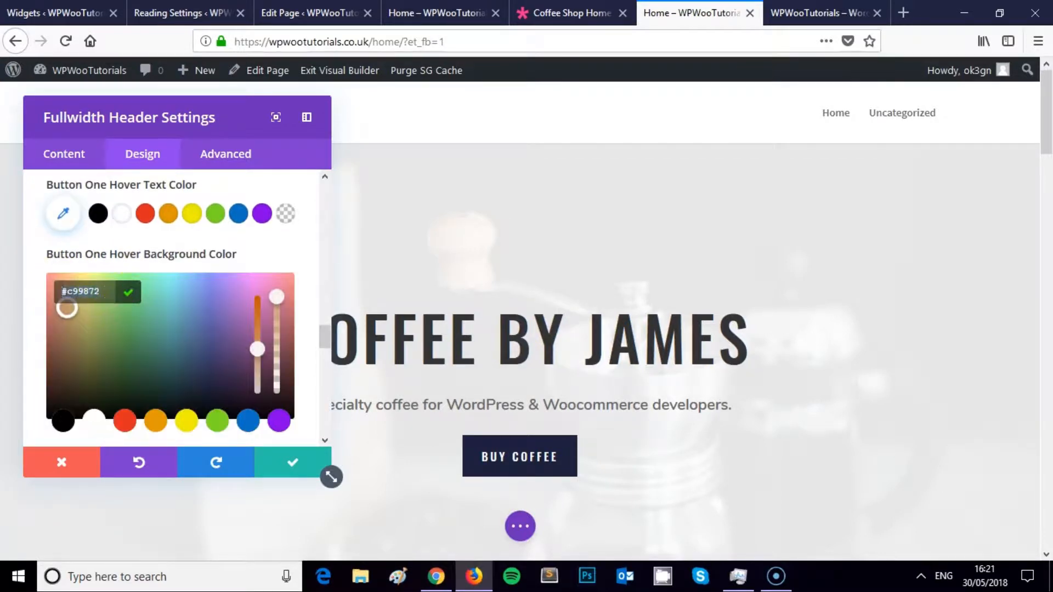
pyautogui.hotkey('ctrl', 'v')
pyautogui.press('Return')
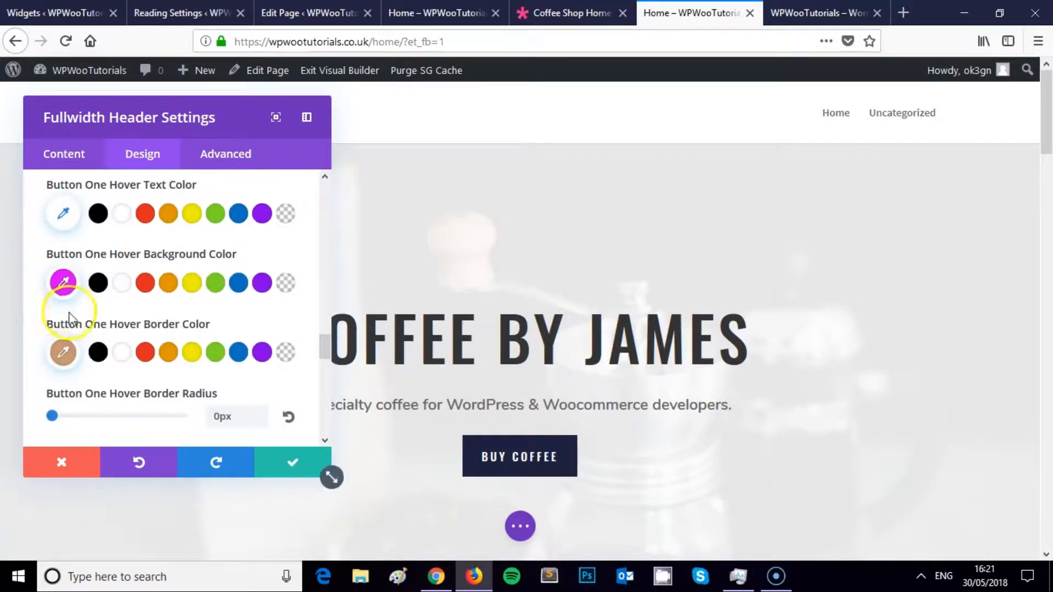
pyautogui.click(63, 353)
pyautogui.hotkey('ctrl', 'v')
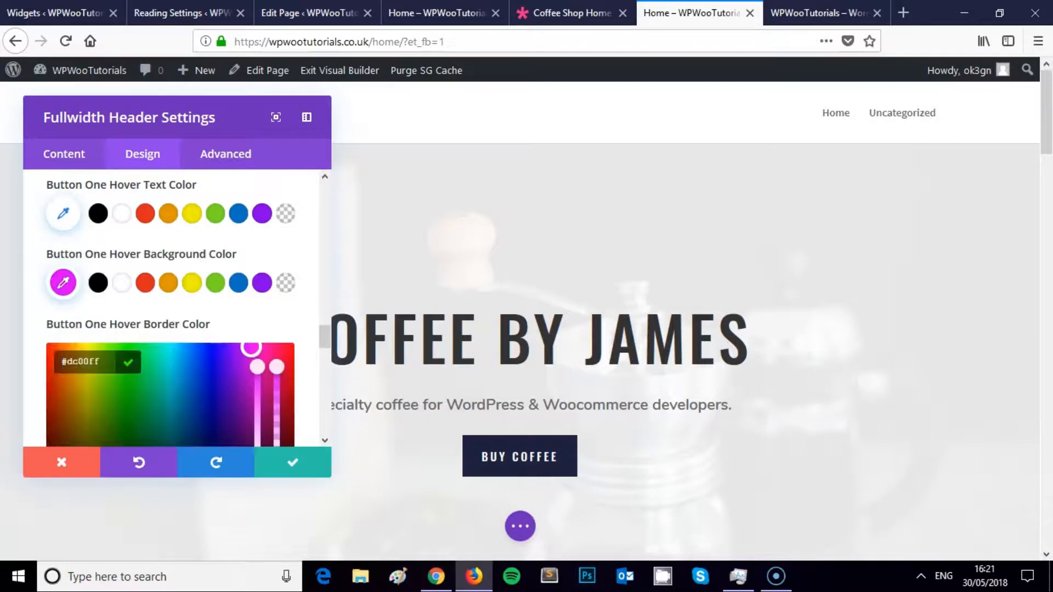
pyautogui.press('Return')
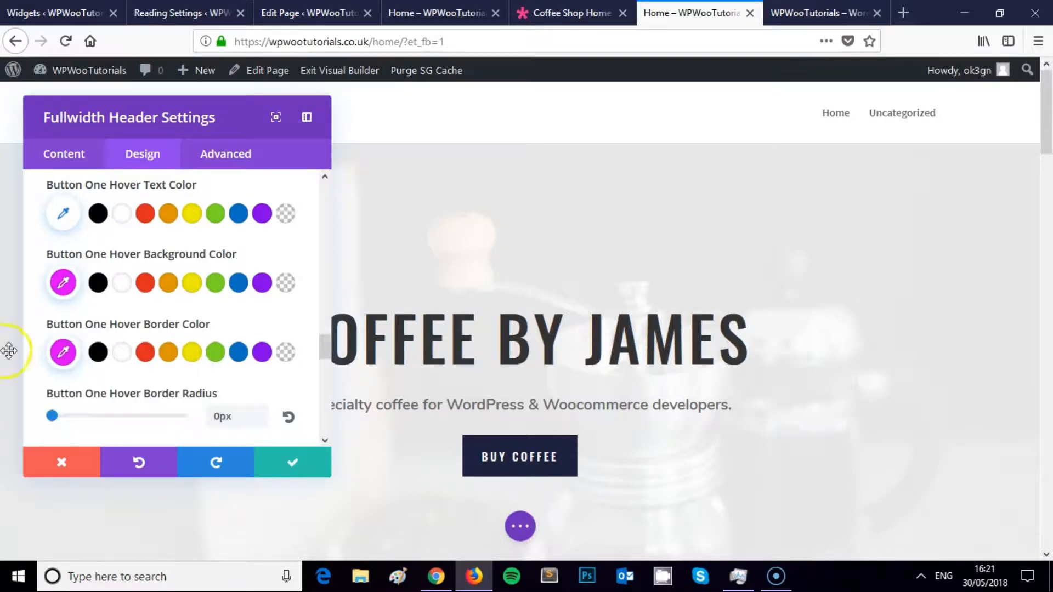
pyautogui.click(311, 468)
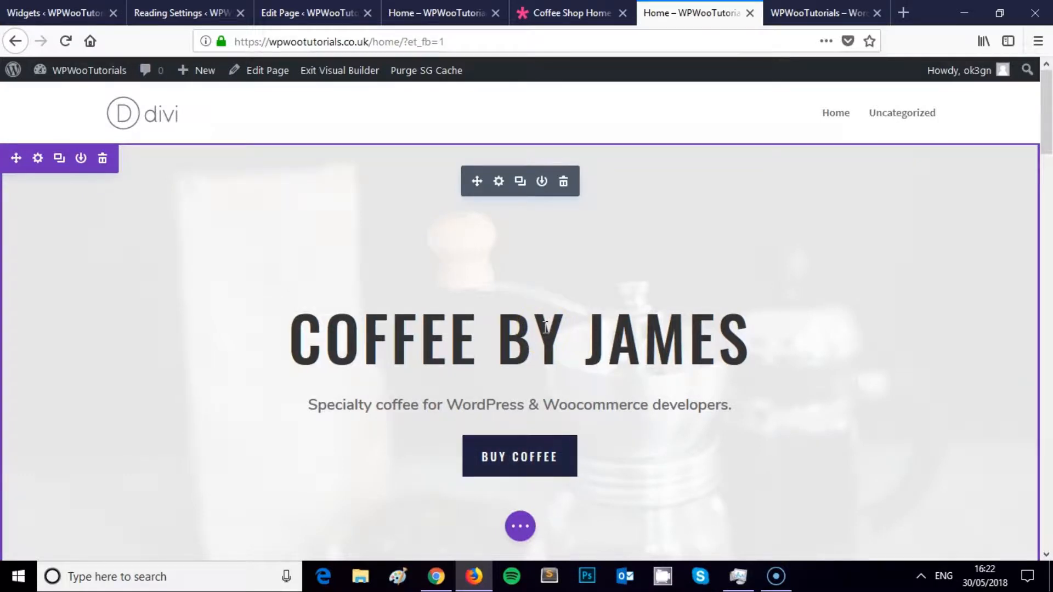
pyautogui.scroll(-2, 533, 341)
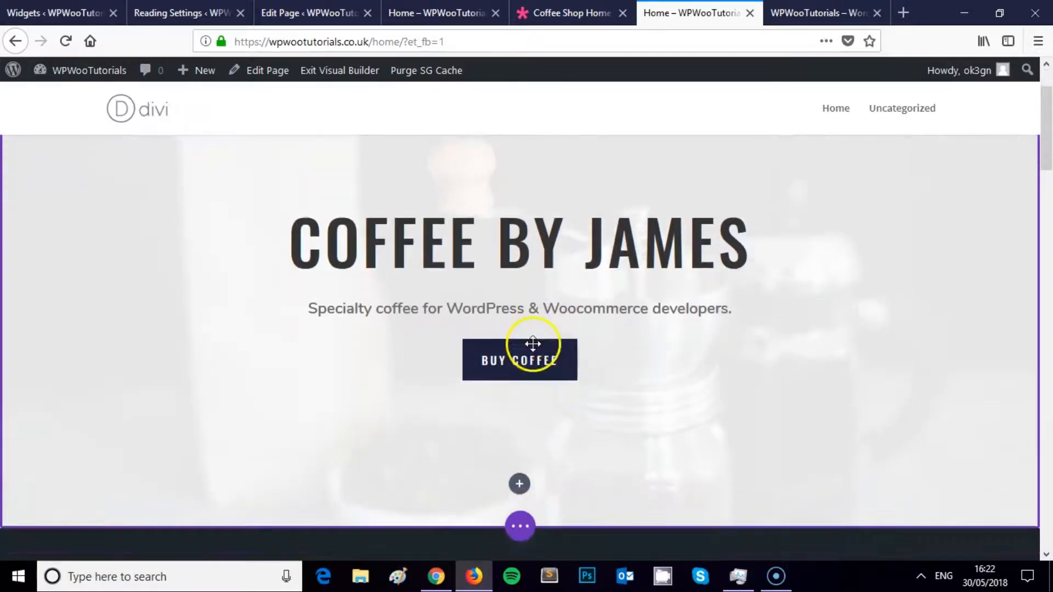
pyautogui.scroll(2, 602, 332)
pyautogui.scroll(-3, 577, 306)
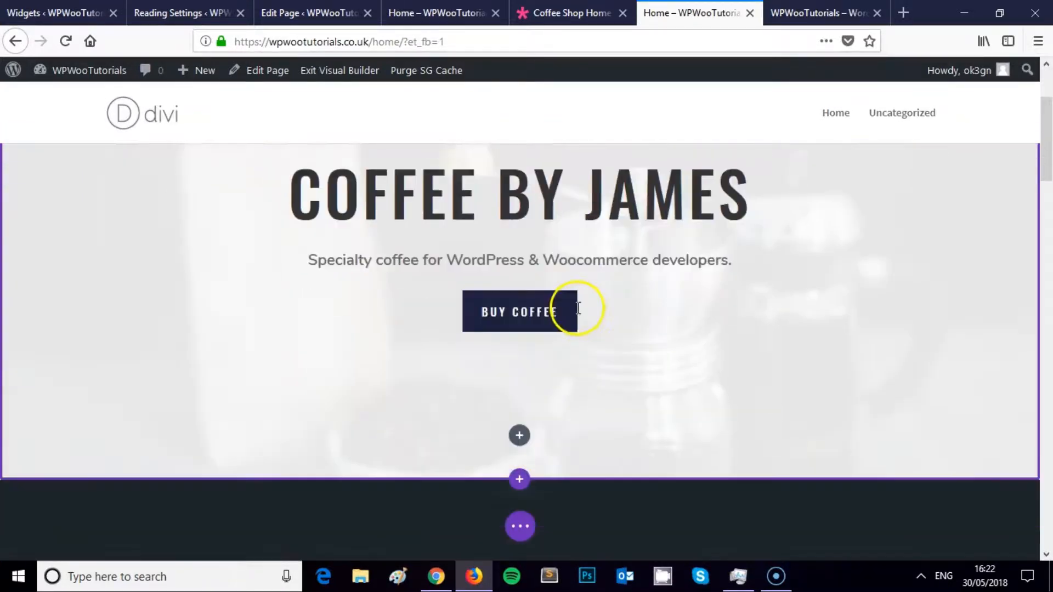
pyautogui.scroll(3, 576, 305)
pyautogui.scroll(-6, 627, 293)
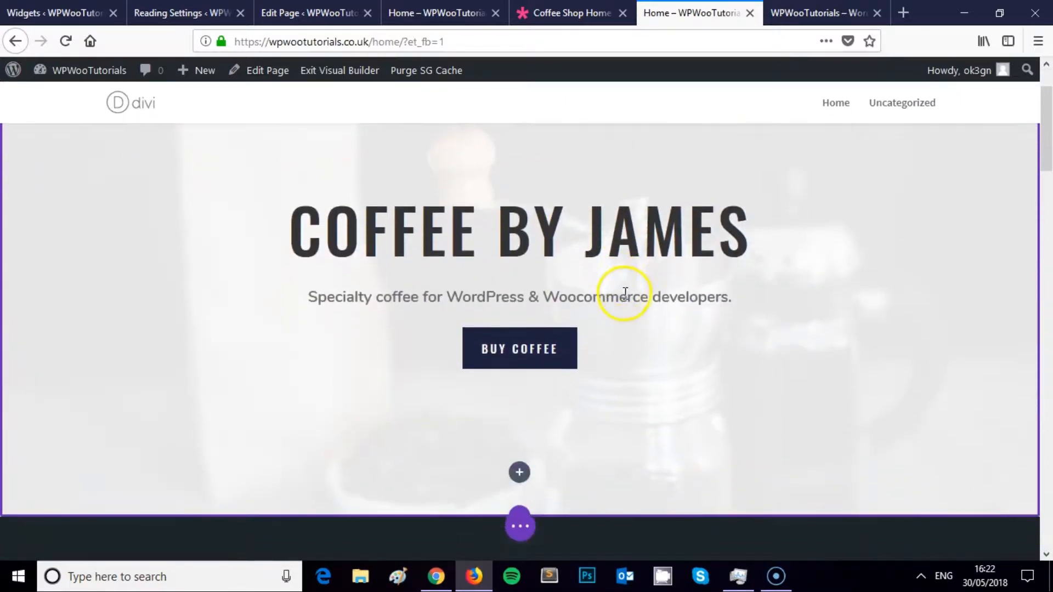
pyautogui.scroll(-6, 621, 295)
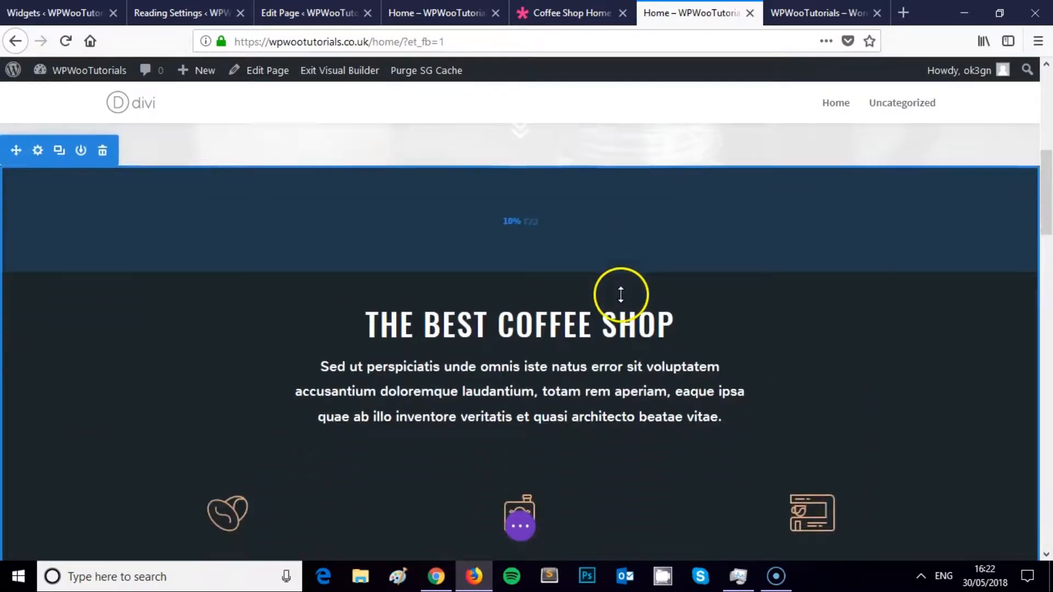
pyautogui.scroll(5, 620, 296)
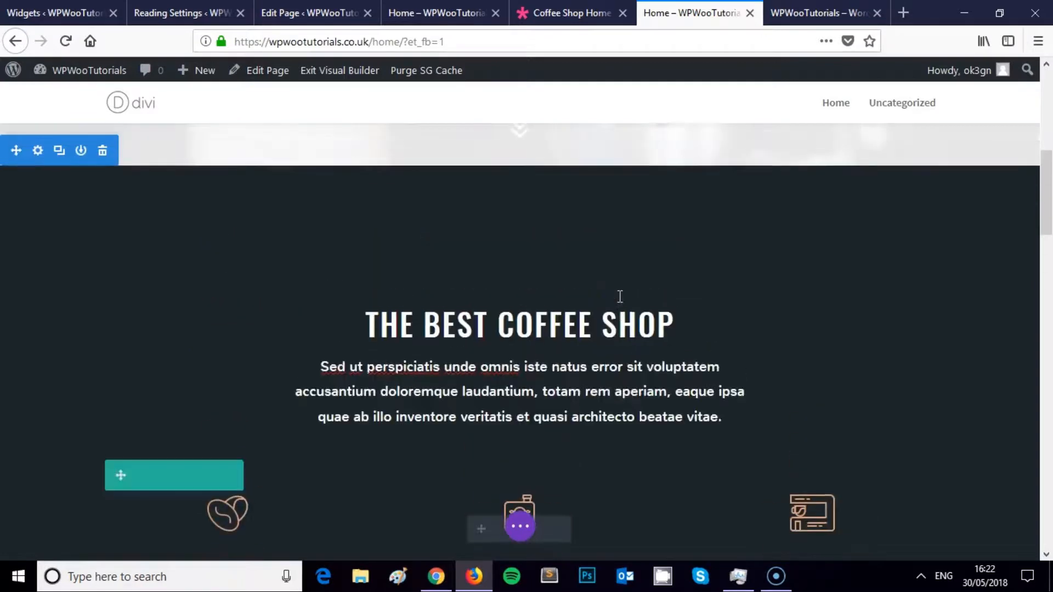
pyautogui.scroll(-2, 617, 307)
pyautogui.scroll(-3, 613, 317)
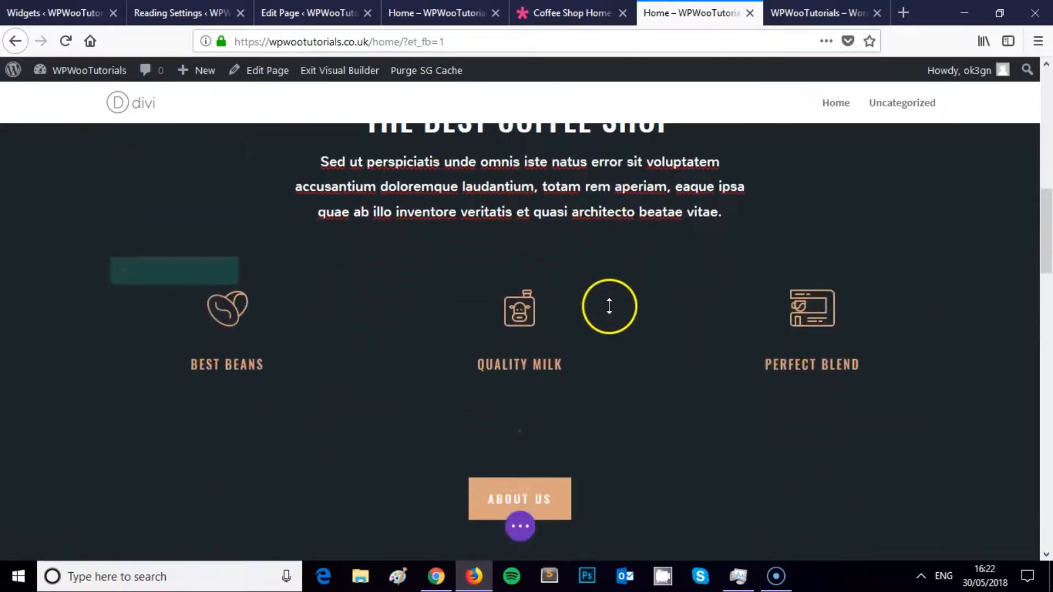
pyautogui.scroll(5, 665, 359)
pyautogui.scroll(2, 631, 359)
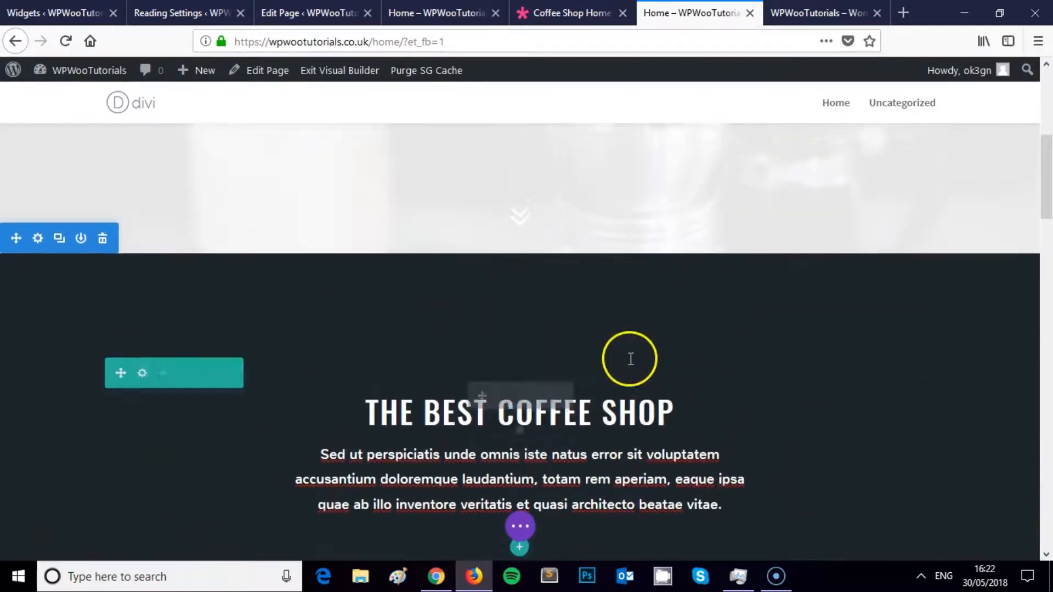
pyautogui.scroll(-5, 636, 374)
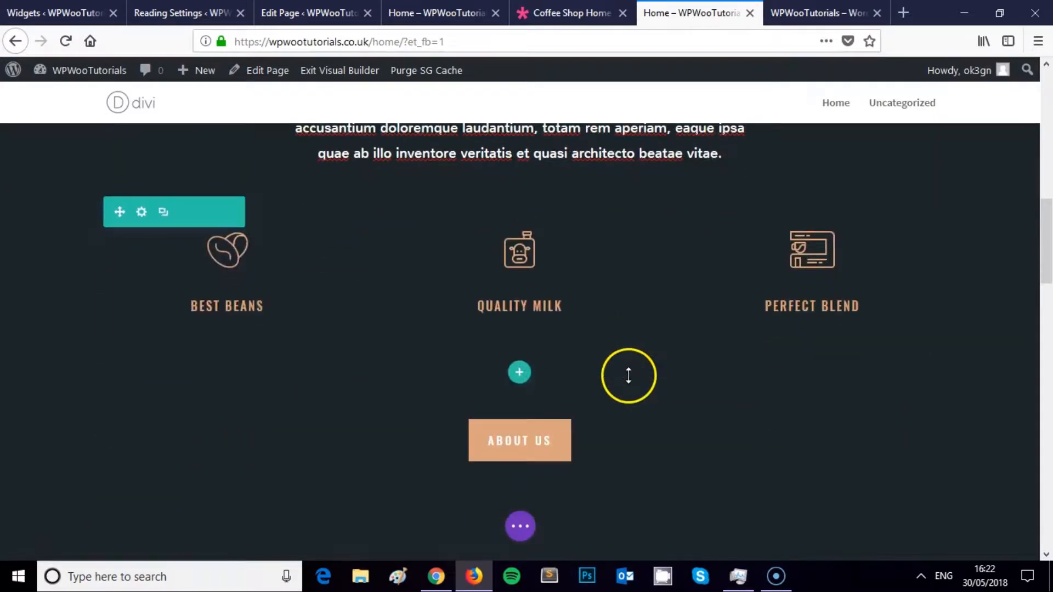
pyautogui.scroll(5, 629, 373)
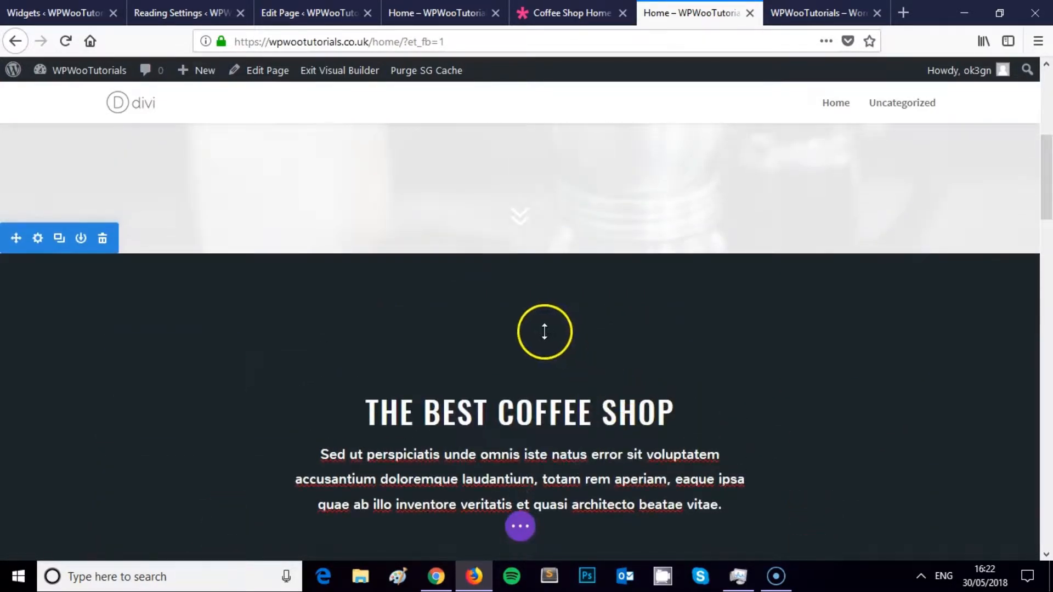
pyautogui.scroll(-3, 543, 331)
pyautogui.scroll(-3, 206, 313)
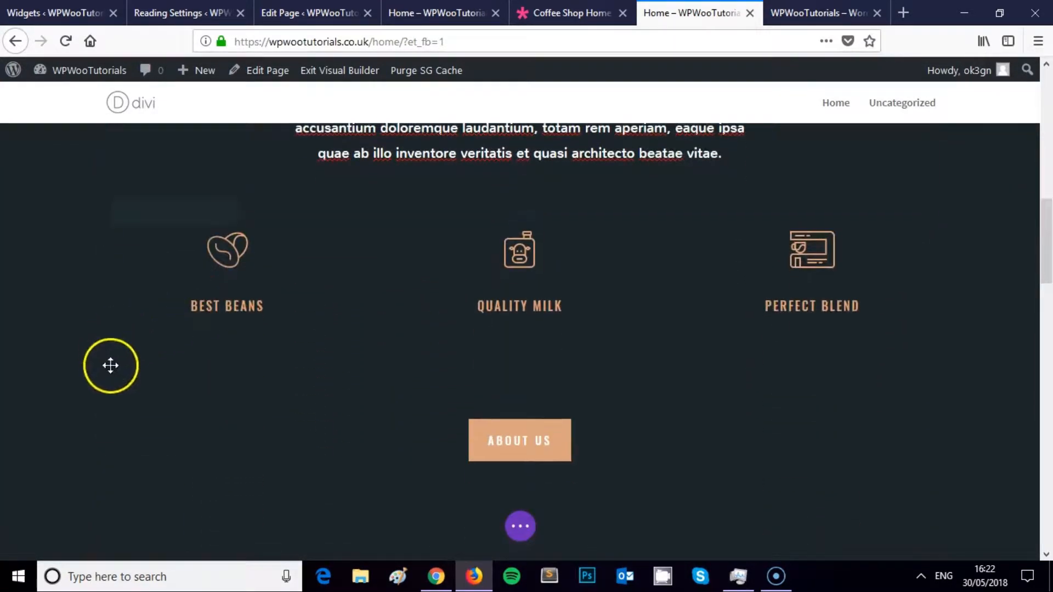
pyautogui.scroll(2, 225, 394)
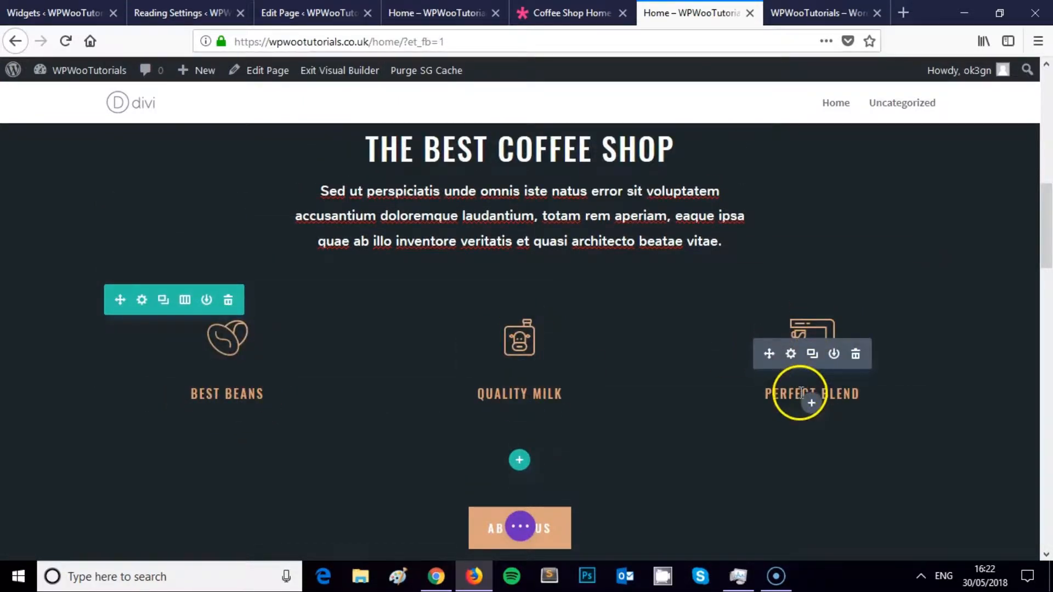
pyautogui.scroll(5, 549, 428)
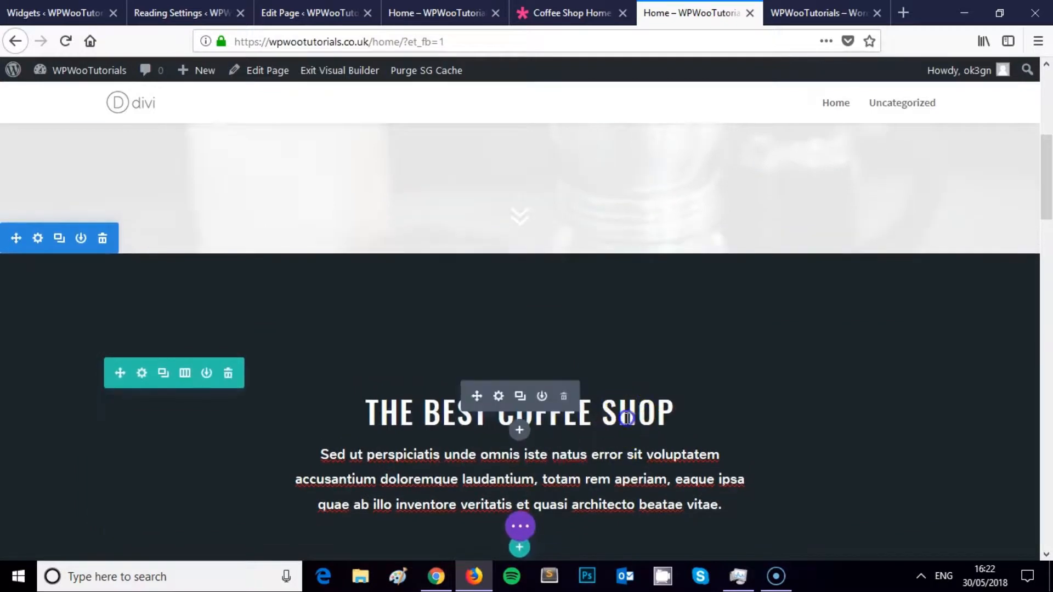
# - Change the section heading to 'FRESHLY BREWED, LOCAL COFFEE'
pyautogui.click(677, 406)
pyautogui.moveTo(677, 407); pyautogui.dragTo(568, 420)
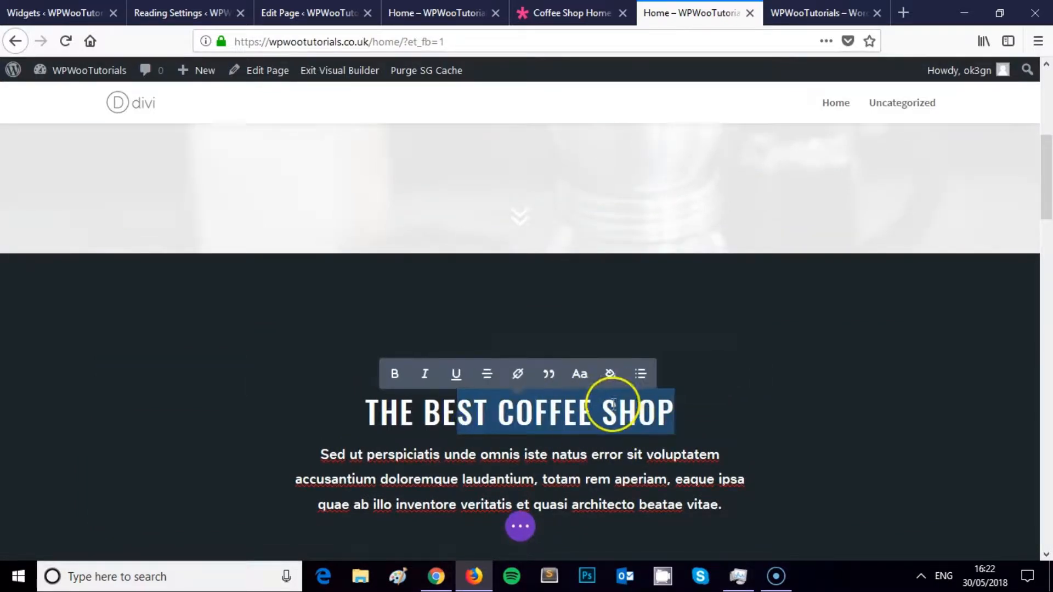
pyautogui.press('BackSpace')
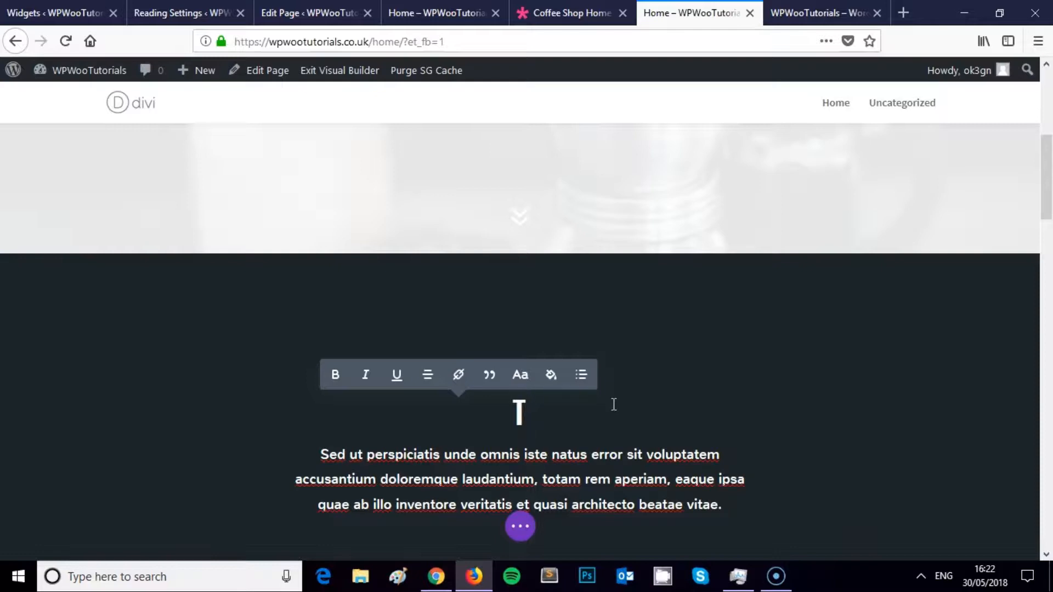
pyautogui.write('FRESHLY BR')
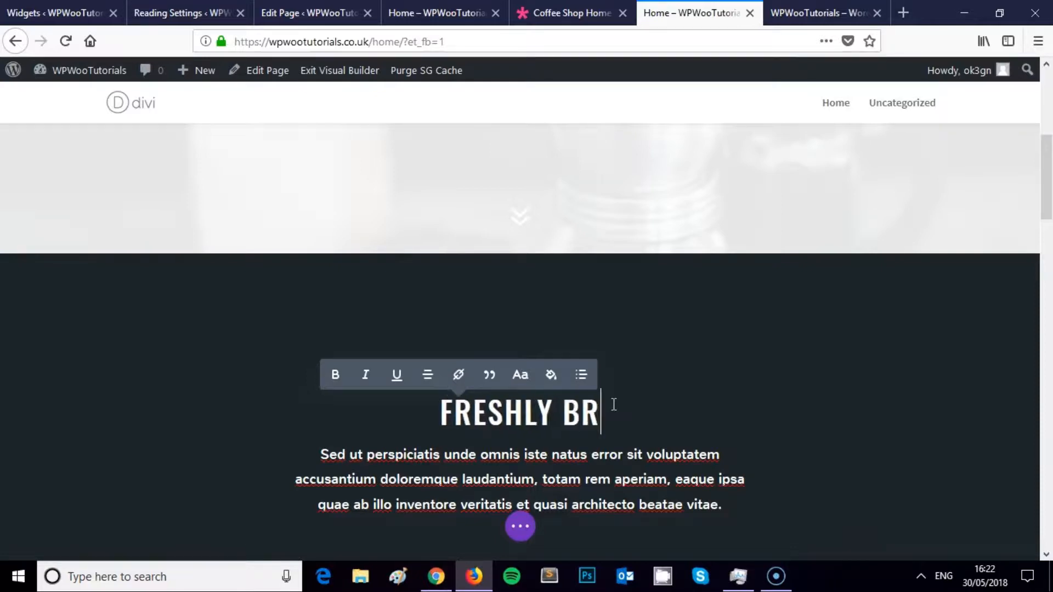
pyautogui.write('EWED, LOCAL COFFEE')
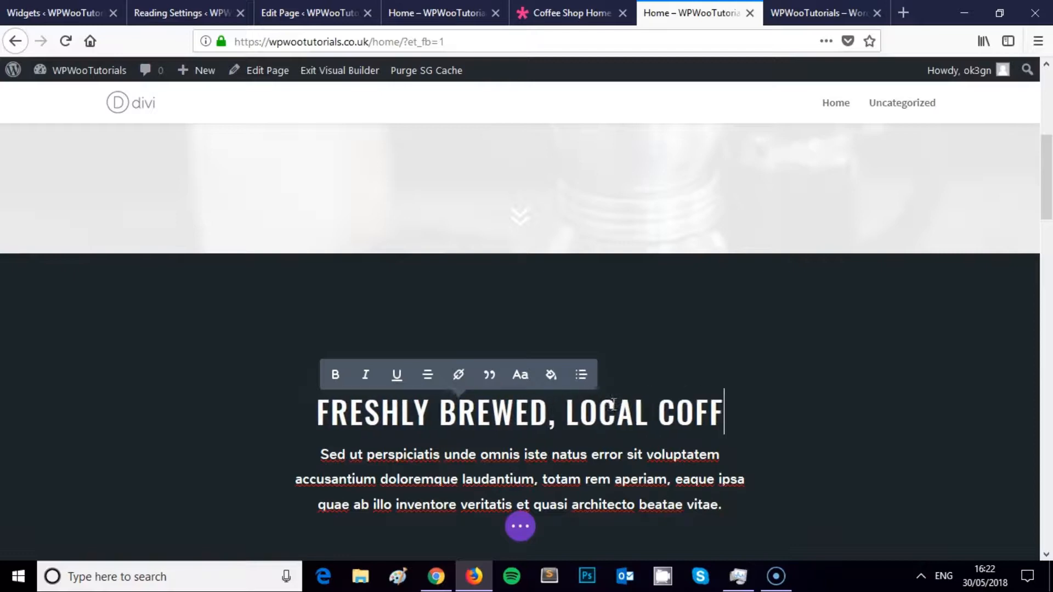
# - Replace the placeholder paragraph with a new tagline ending 'to ensure every sip is'
pyautogui.click(603, 498)
pyautogui.scroll(-2, 631, 466)
pyautogui.moveTo(664, 437); pyautogui.dragTo(429, 379)
pyautogui.press('BackSpace')
pyautogui.press('BackSpace')
pyautogui.press('BackSpace')
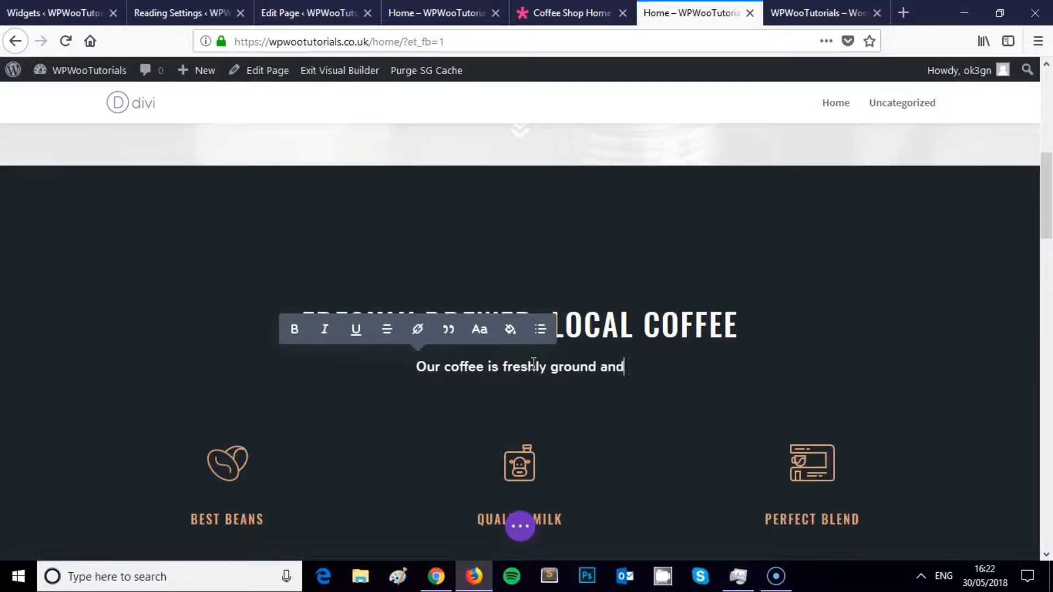
pyautogui.write('to ensure every sip is jam packed with freshness and flavour.')
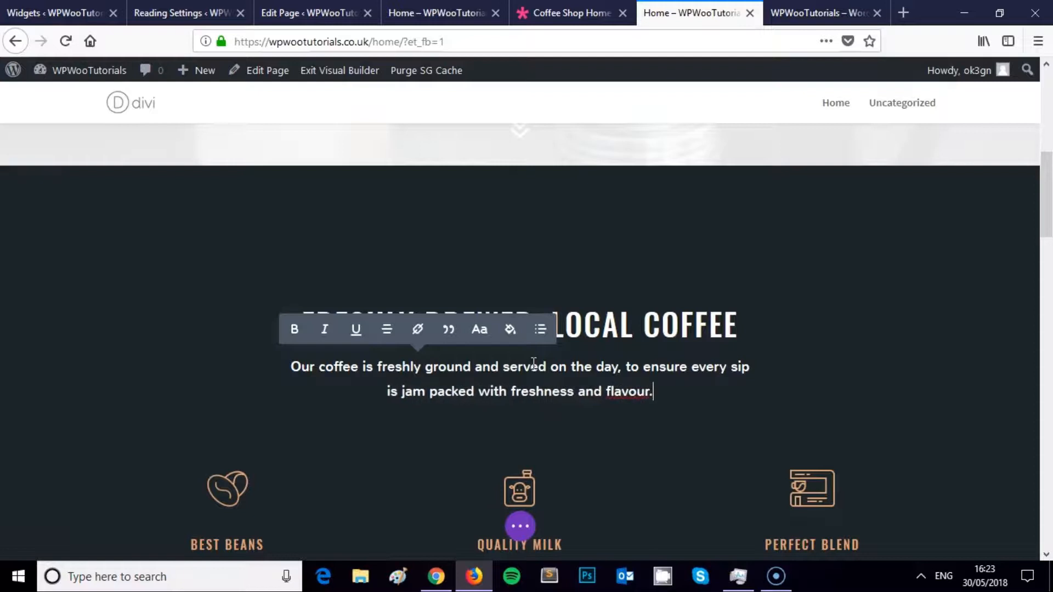
pyautogui.scroll(-2, 633, 340)
pyautogui.scroll(2, 620, 314)
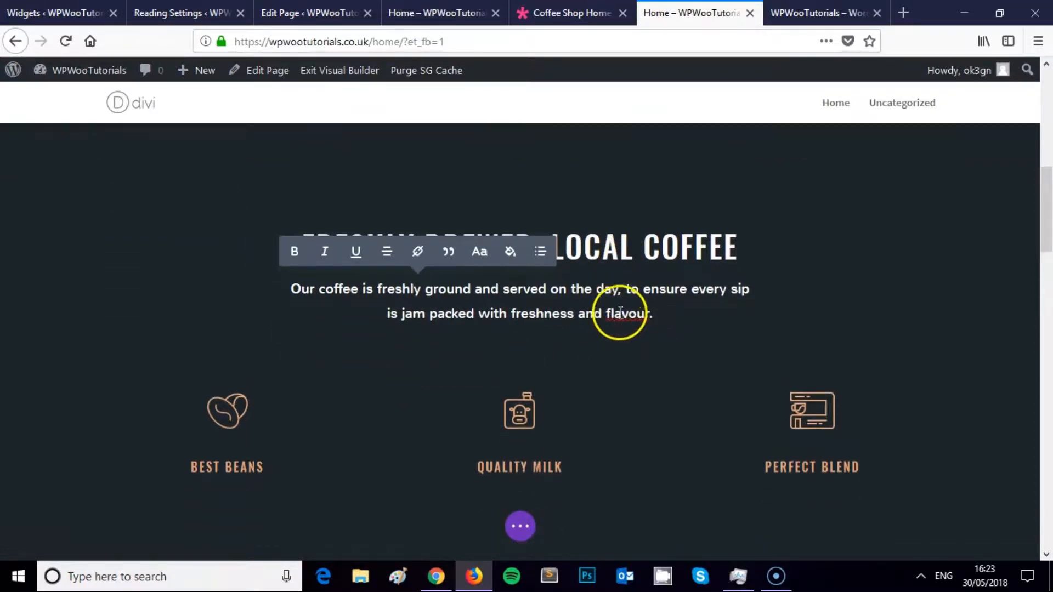
pyautogui.scroll(-2, 599, 293)
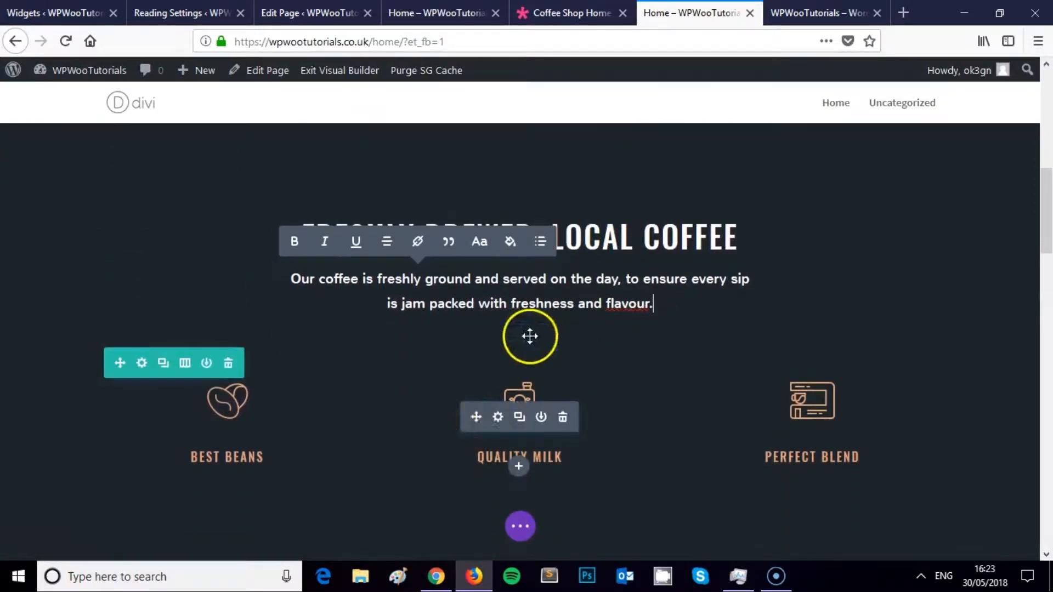
pyautogui.click(687, 340)
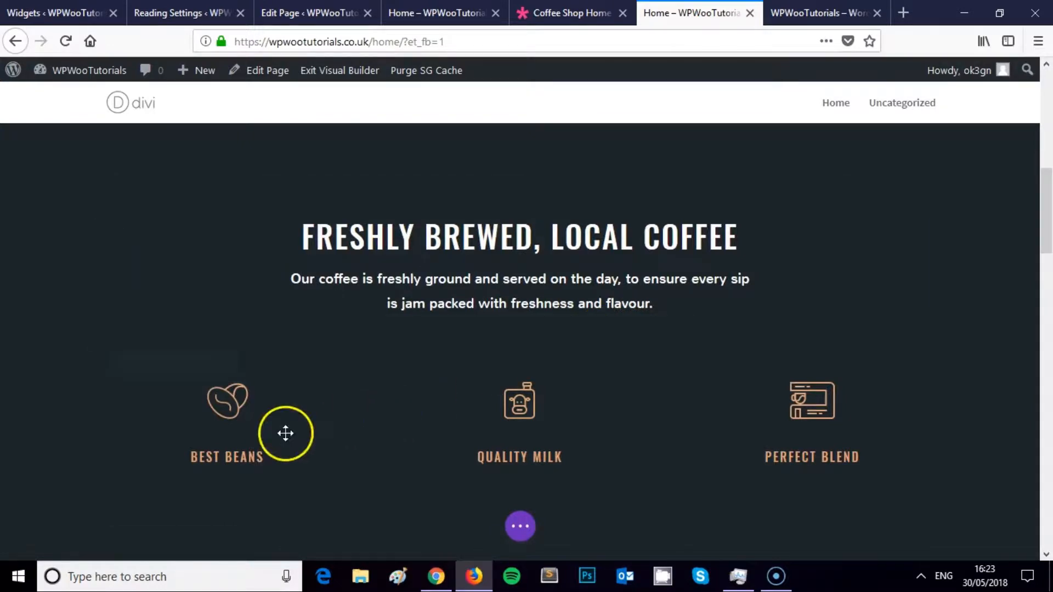
# - Open the Freshly Brewed section's settings and expand its Background options
pyautogui.scroll(-1, 254, 425)
pyautogui.scroll(2, 296, 340)
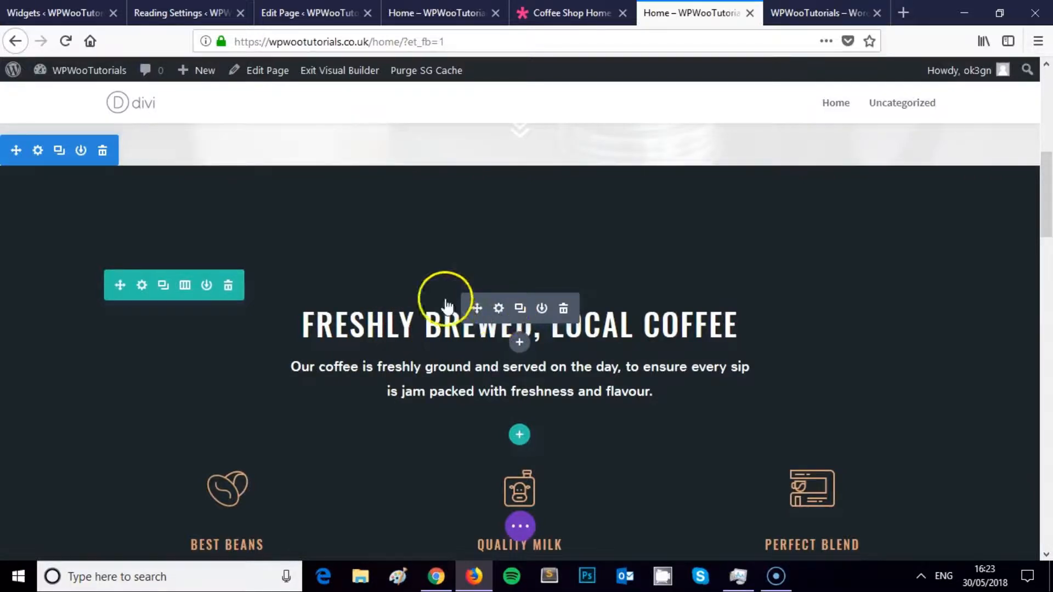
pyautogui.click(39, 160)
pyautogui.click(149, 228)
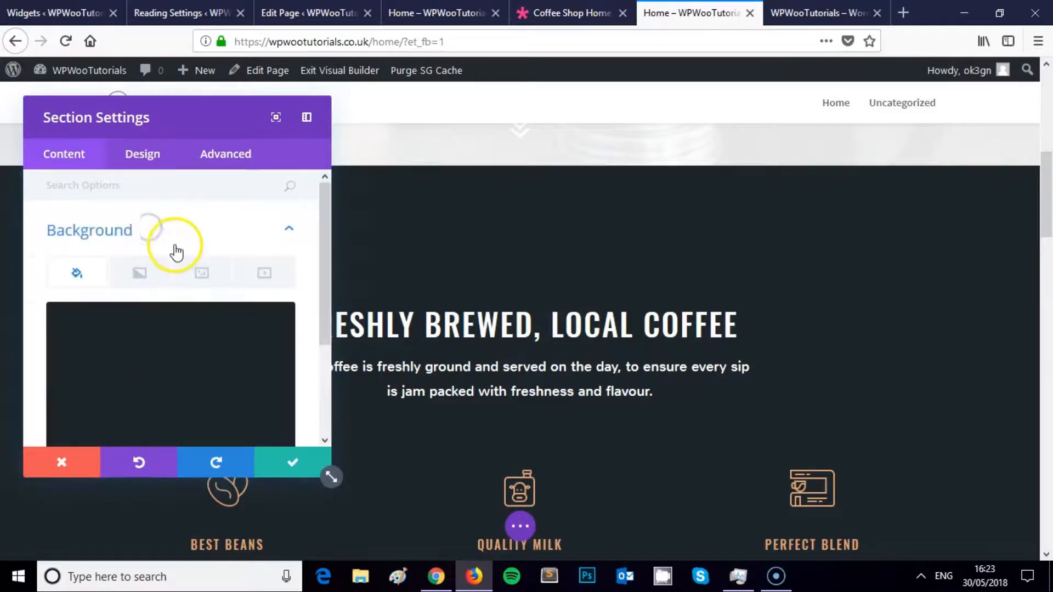
pyautogui.scroll(-2, 187, 263)
pyautogui.scroll(2, 196, 277)
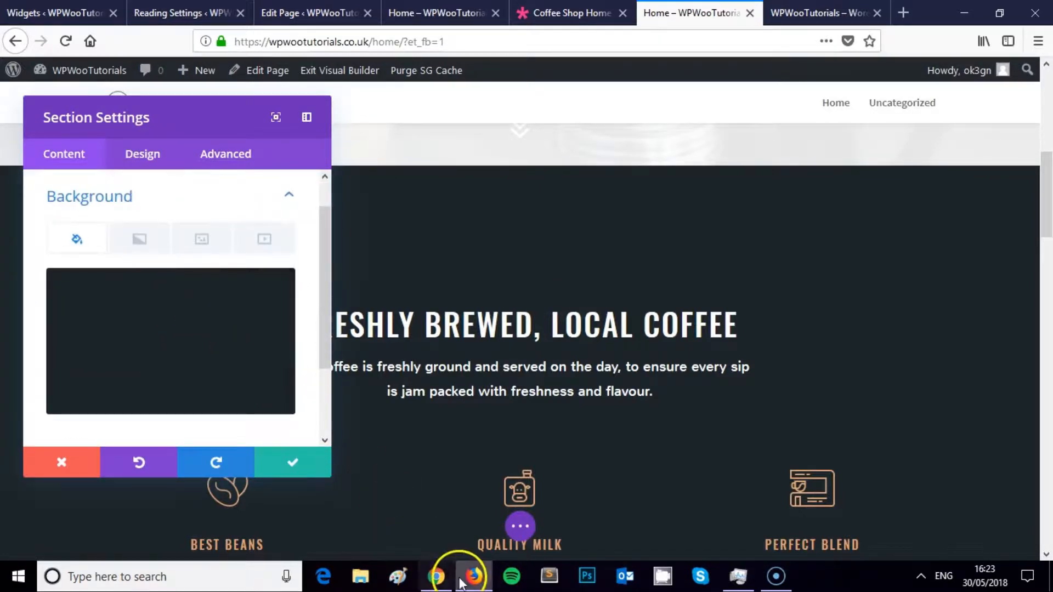
pyautogui.click(436, 576)
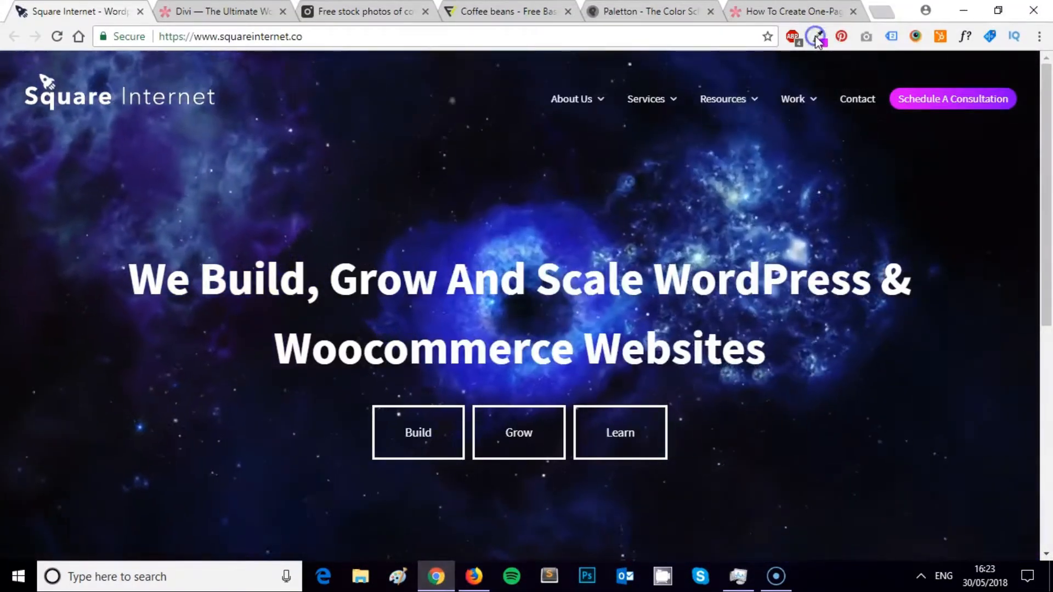
# - Sample the navy #1d213e again from the Square Internet footer and copy its hex
pyautogui.click(546, 99)
pyautogui.scroll(-6, 421, 294)
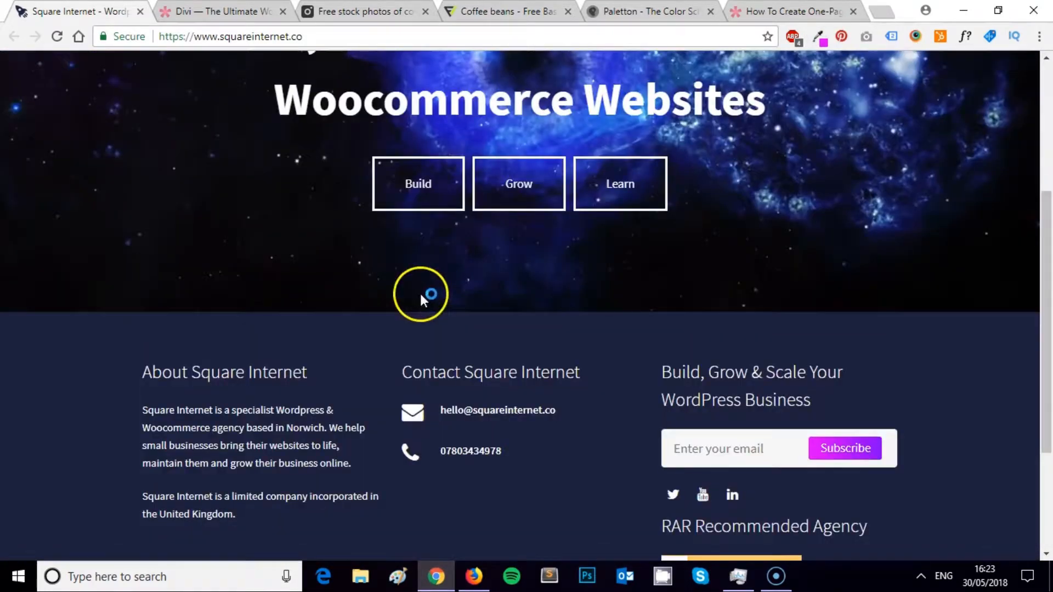
pyautogui.click(351, 409)
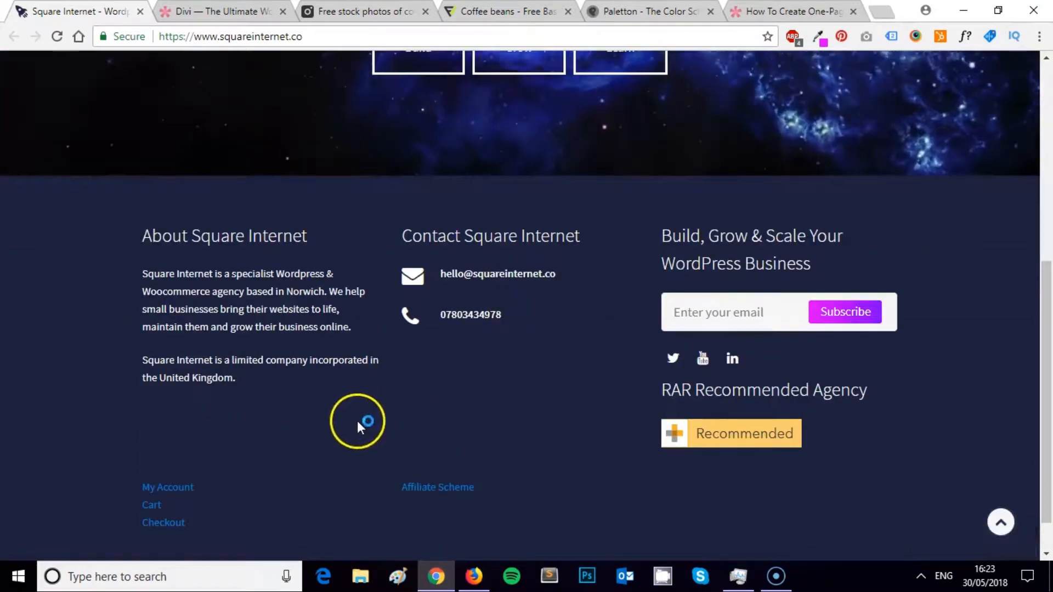
pyautogui.click(819, 36)
pyautogui.click(749, 66)
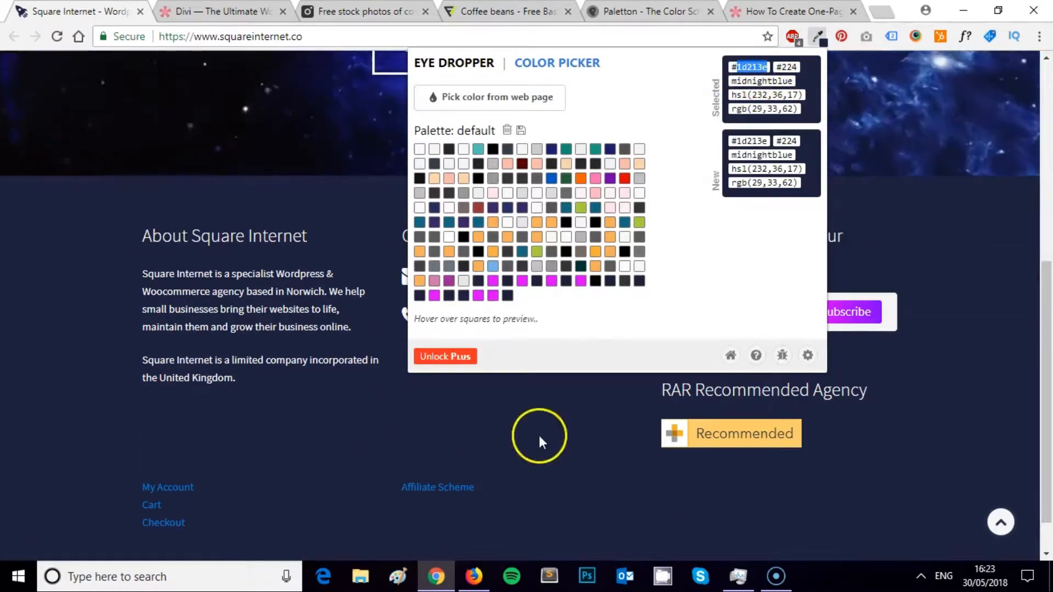
pyautogui.click(474, 576)
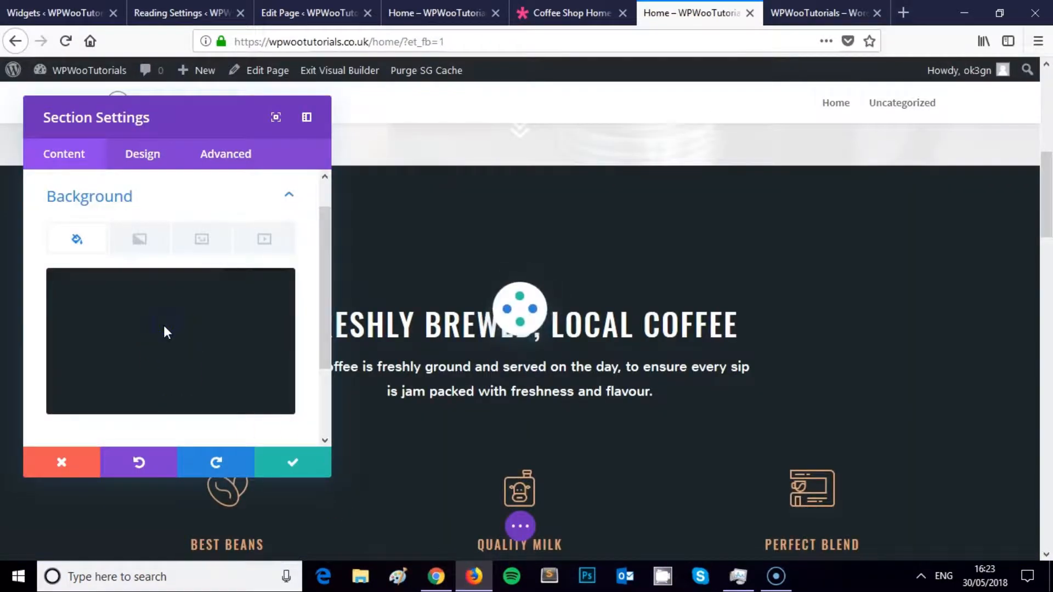
# - Change the section background colour from near-black to navy #1d213e
pyautogui.scroll(-2, 406, 340)
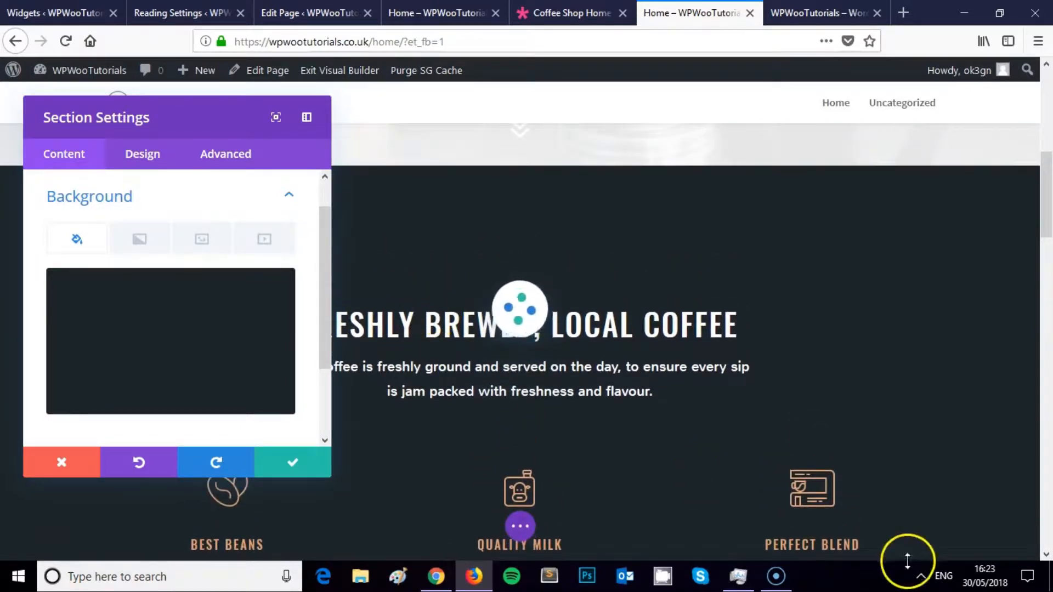
pyautogui.click(921, 576)
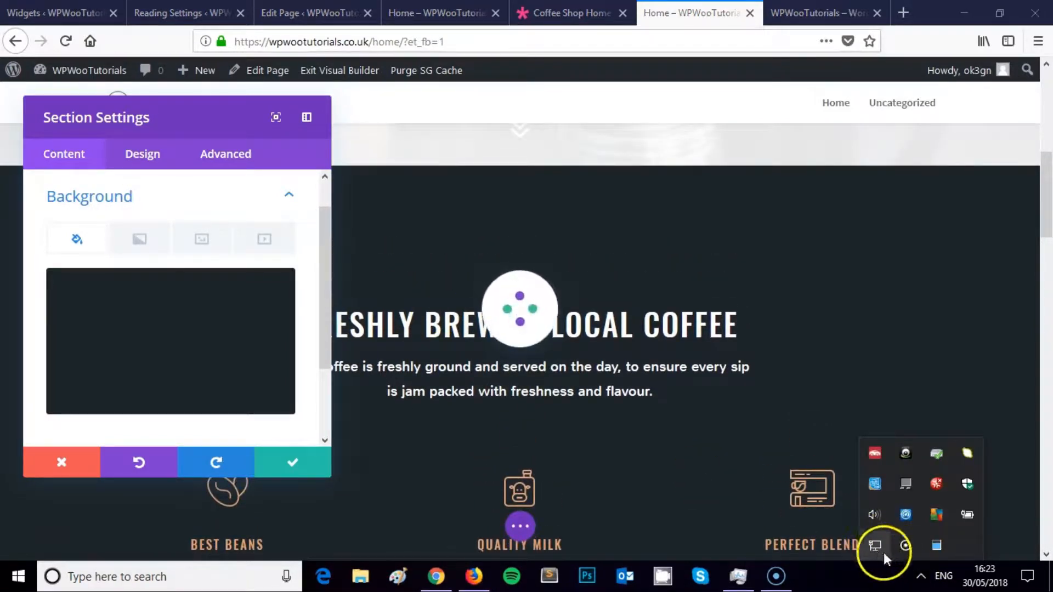
pyautogui.click(922, 575)
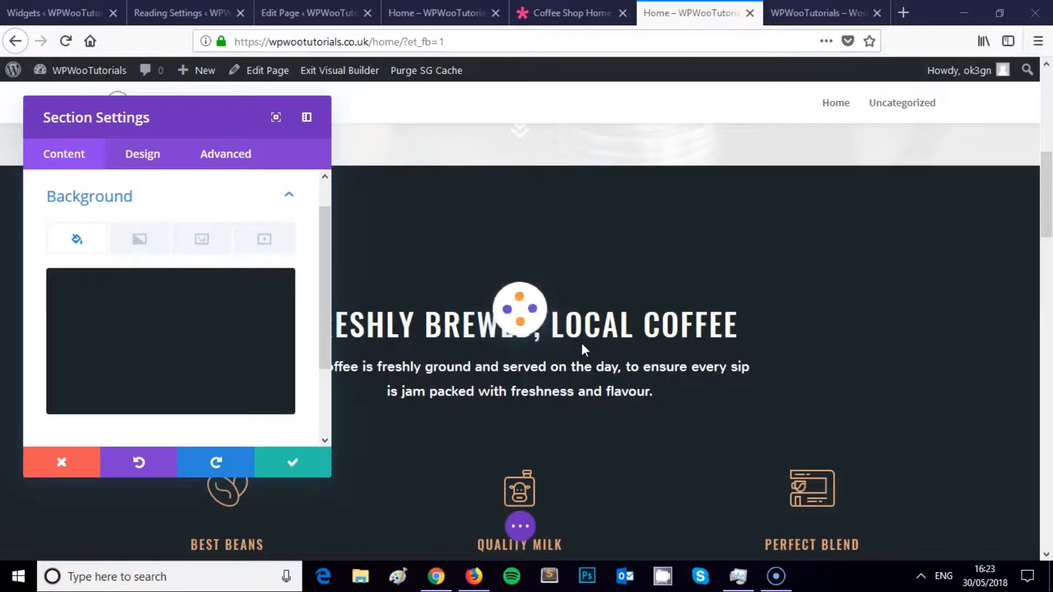
pyautogui.click(120, 420)
pyautogui.click(95, 297)
pyautogui.click(21, 277)
pyautogui.write('#1b213e')
pyautogui.click(276, 267)
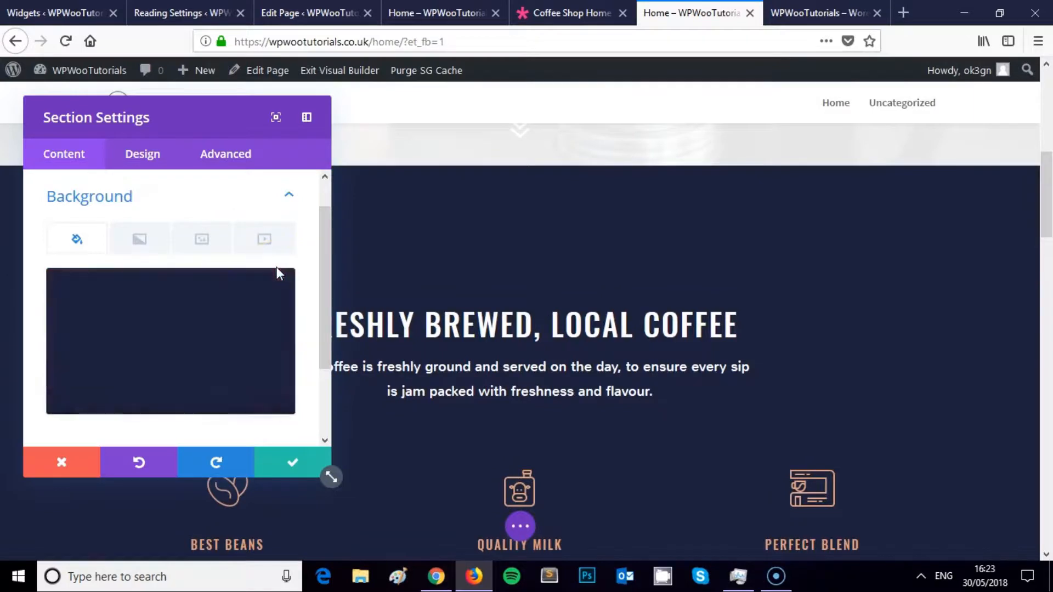
# - Save the page and close the section settings
pyautogui.scroll(-3, 522, 287)
pyautogui.click(517, 528)
pyautogui.click(992, 528)
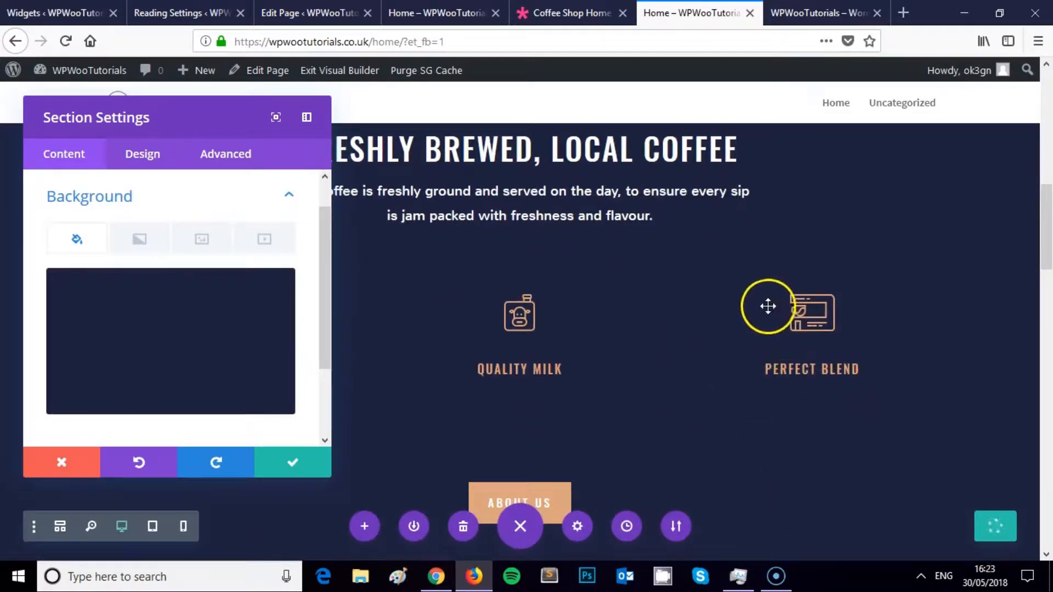
pyautogui.scroll(10, 757, 313)
pyautogui.scroll(-4, 743, 320)
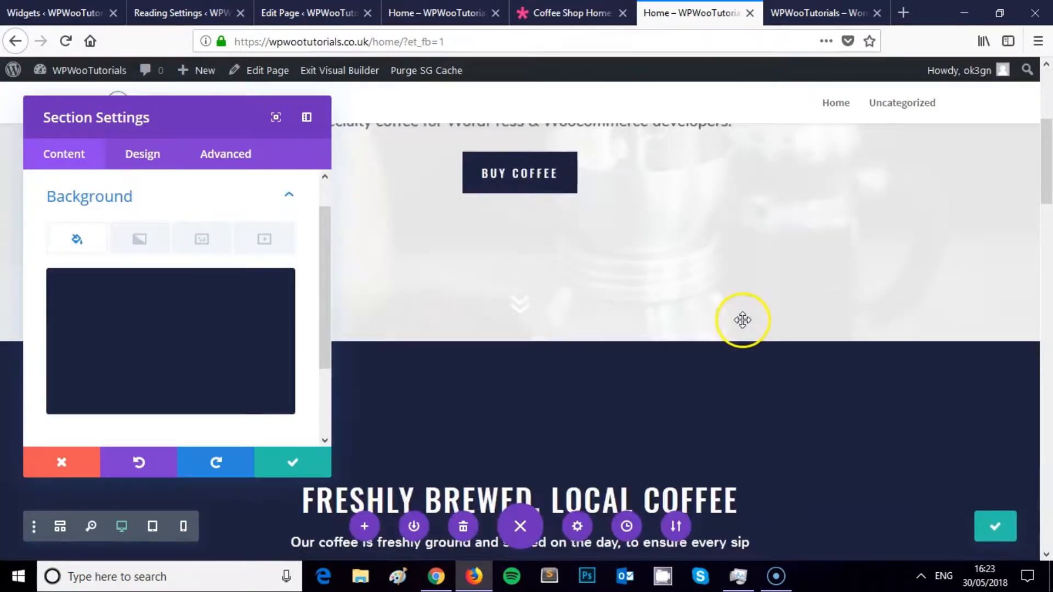
pyautogui.scroll(-5, 743, 320)
pyautogui.scroll(1, 588, 376)
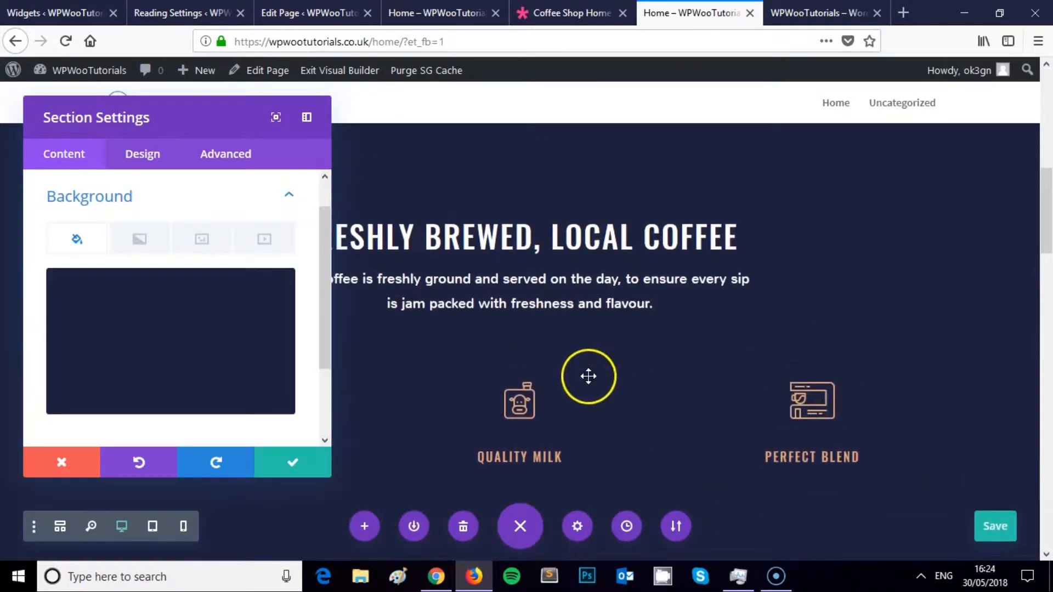
pyautogui.click(288, 463)
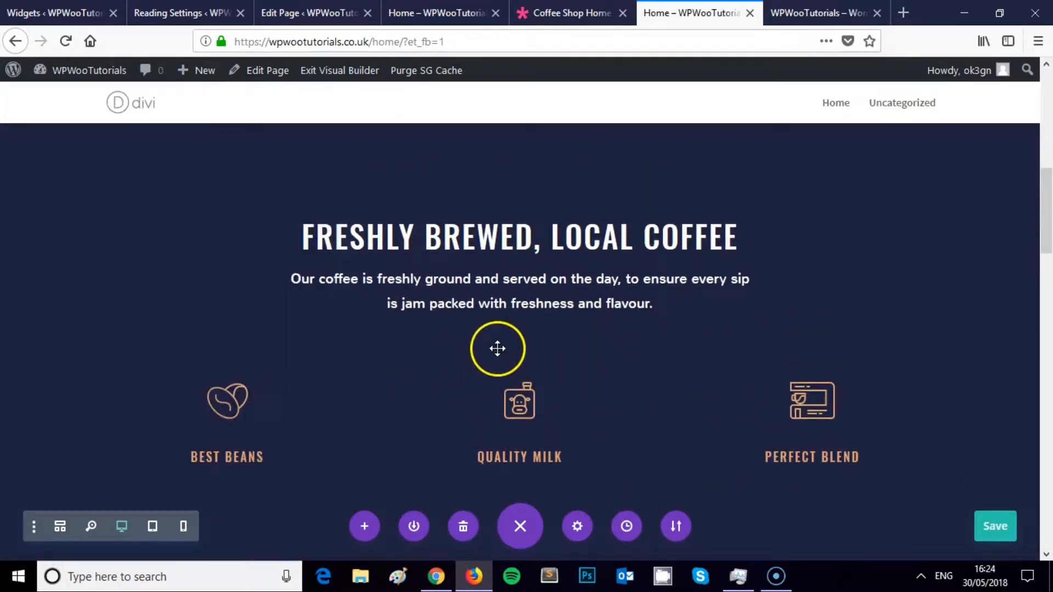
# - Scroll over the navy section's Best Beans, Quality Milk and Perfect Blend blurbs to review them
pyautogui.scroll(-3, 501, 314)
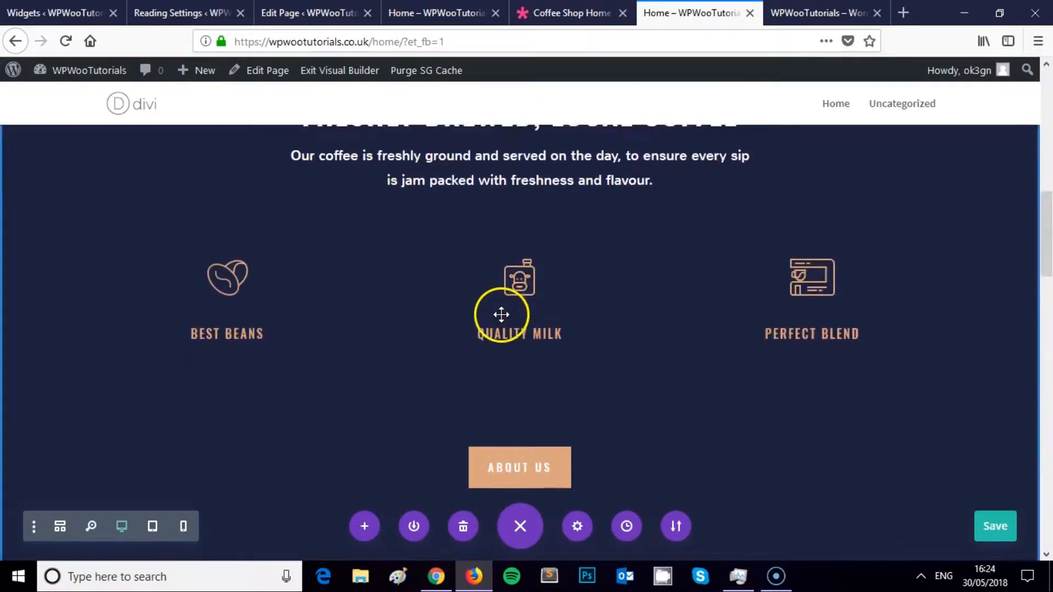
pyautogui.scroll(2, 501, 315)
pyautogui.scroll(-4, 471, 307)
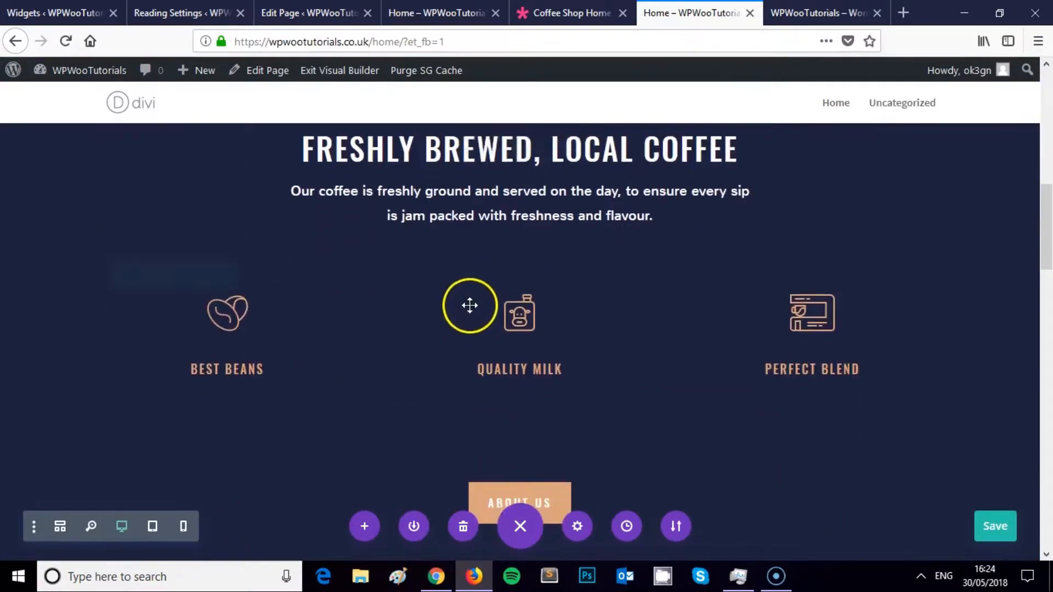
pyautogui.scroll(5, 433, 324)
pyautogui.scroll(-2, 435, 326)
pyautogui.scroll(-2, 435, 326)
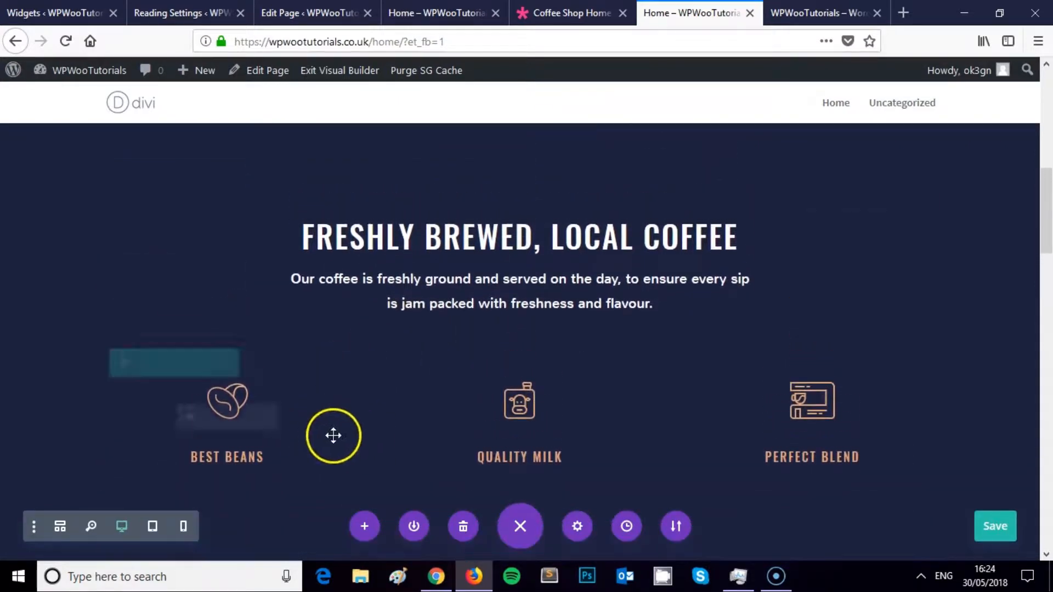
pyautogui.scroll(-1, 346, 426)
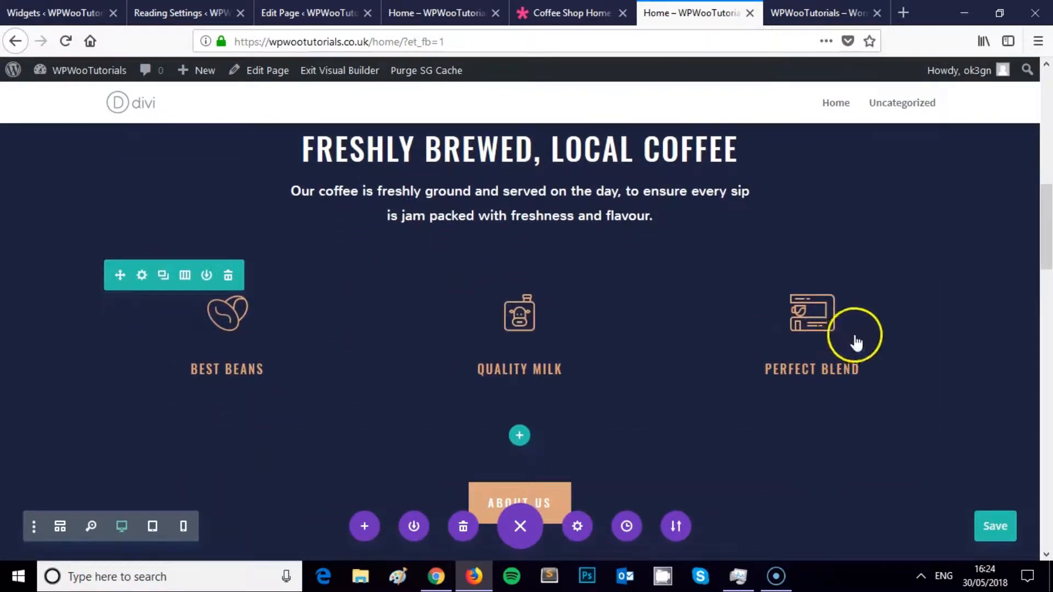
pyautogui.scroll(2, 519, 365)
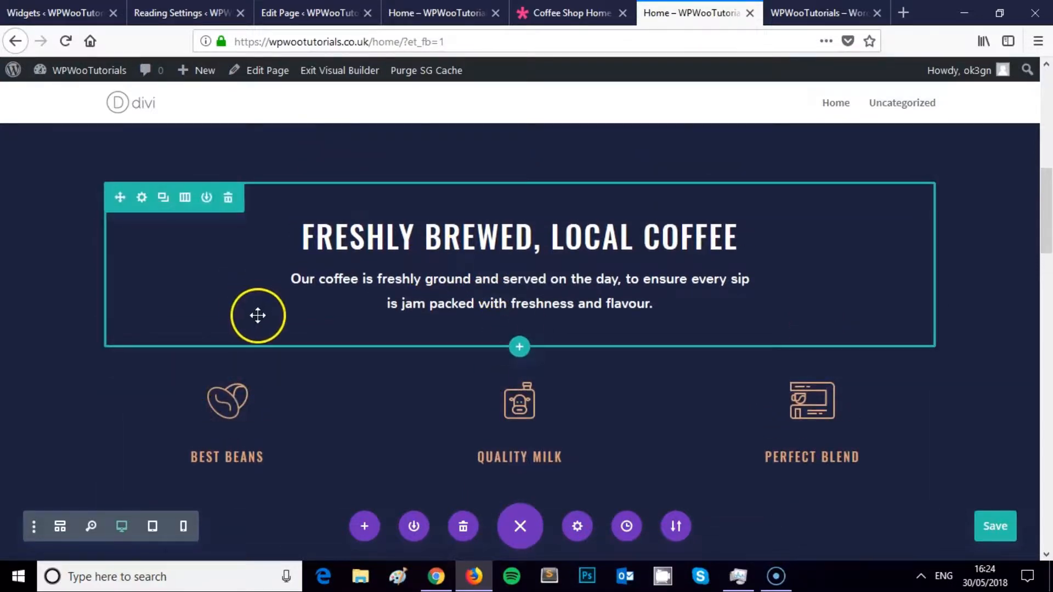
pyautogui.scroll(-2, 245, 355)
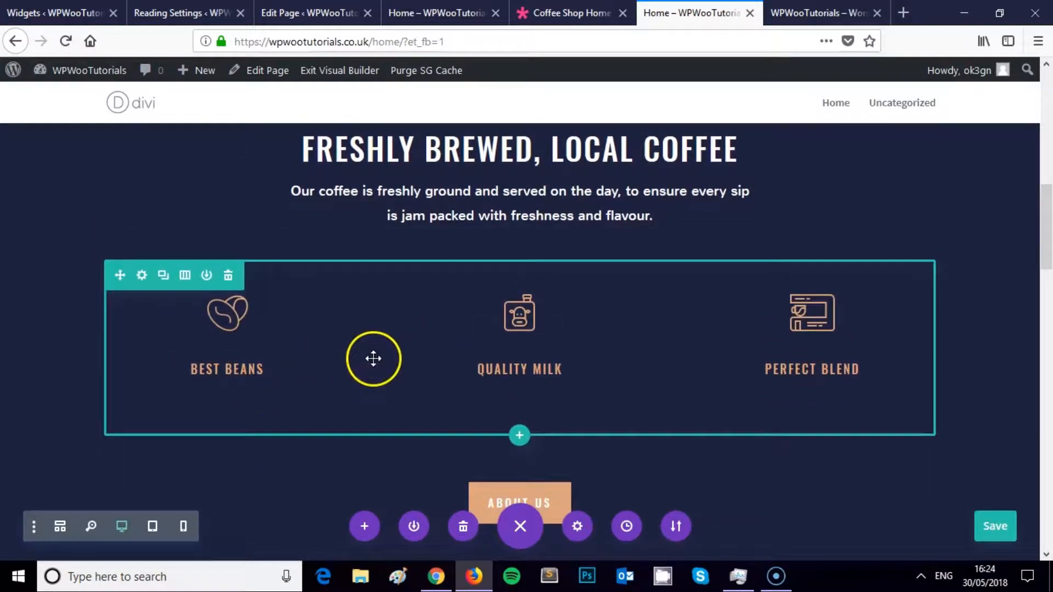
pyautogui.click(436, 576)
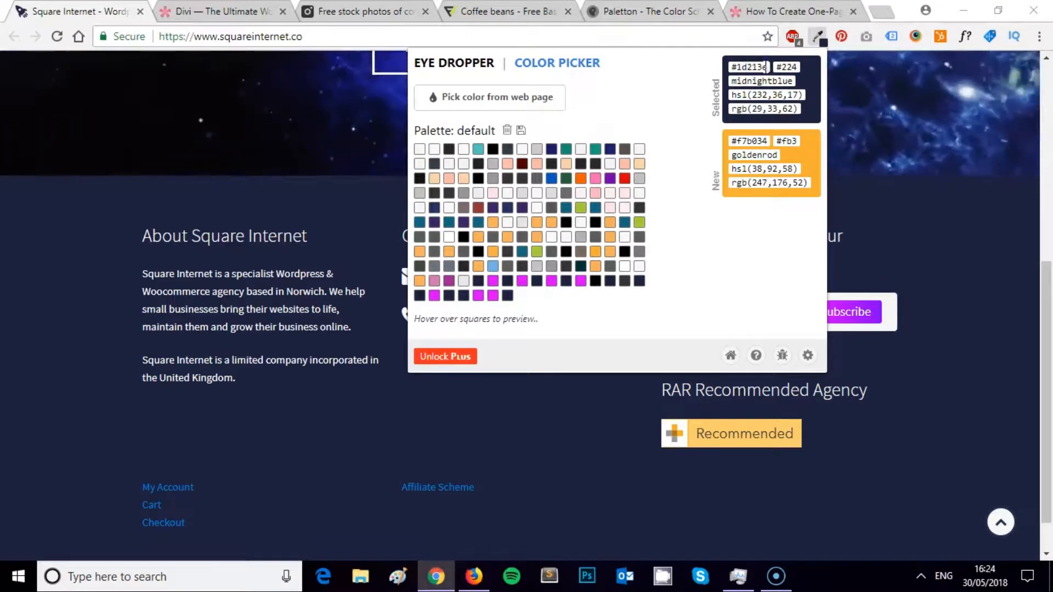
# - Set Paletton's base RGB colour to navy 1D213E for a monochrome scheme
pyautogui.moveTo(769, 67); pyautogui.dragTo(731, 67)
pyautogui.click(650, 11)
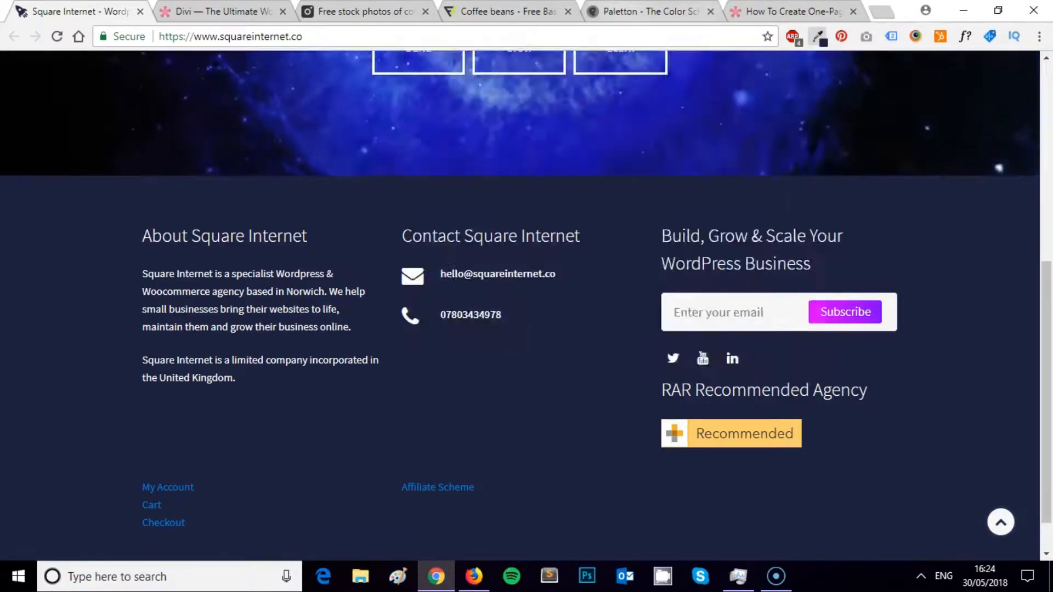
pyautogui.click(249, 443)
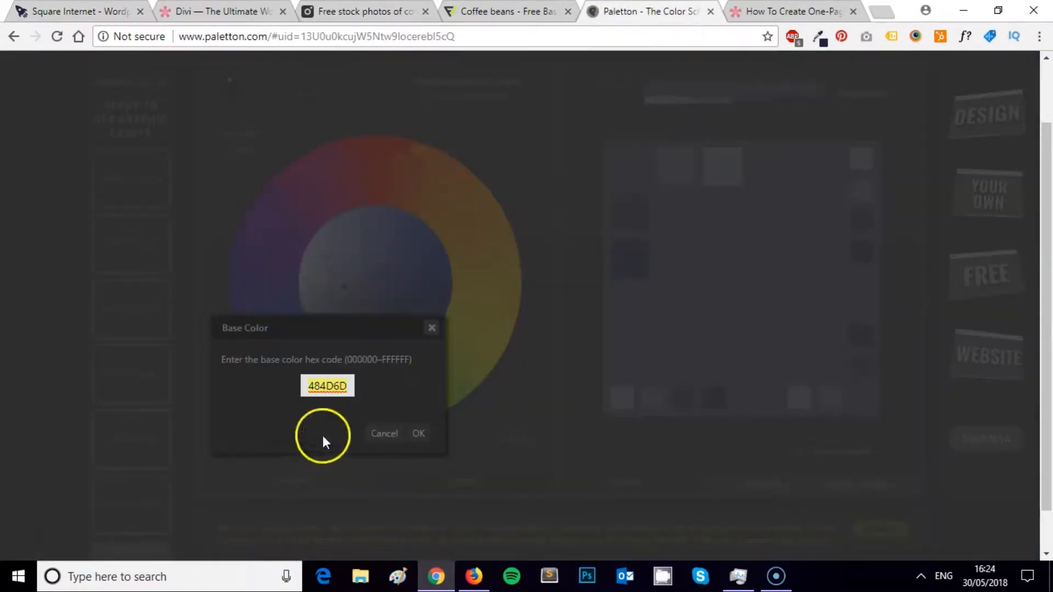
pyautogui.click(417, 433)
pyautogui.scroll(2, 706, 340)
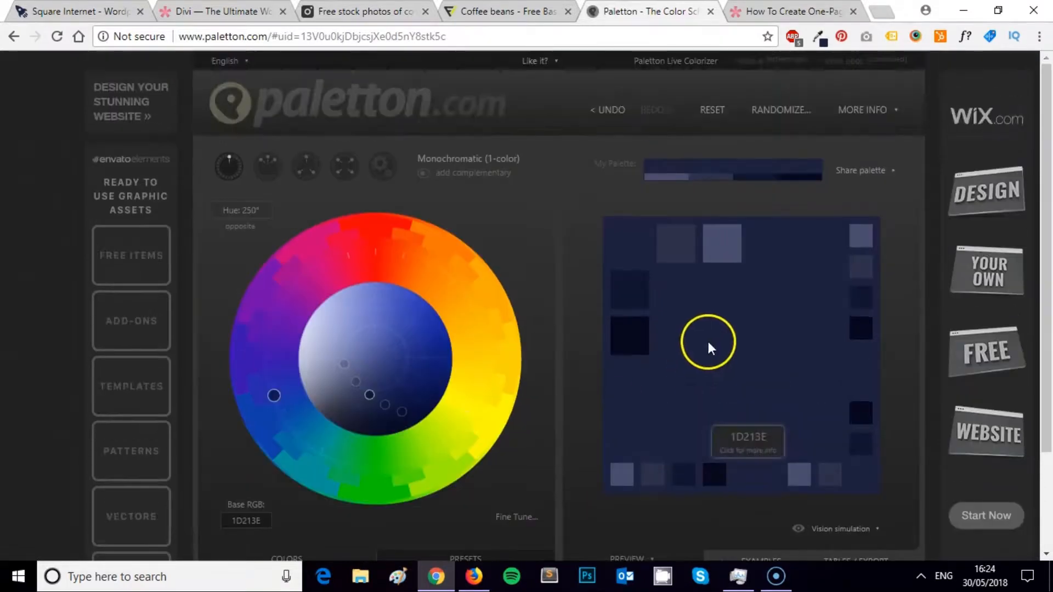
pyautogui.scroll(-2, 732, 268)
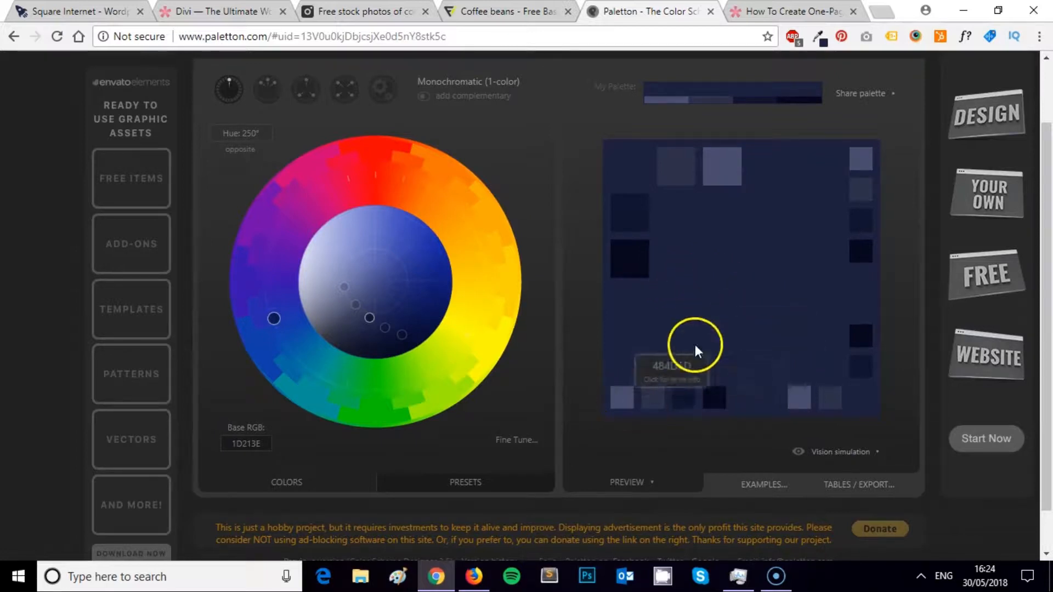
# - Rebase the Paletton palette on the lighter shade 484D6D
pyautogui.click(623, 401)
pyautogui.doubleClick(743, 409)
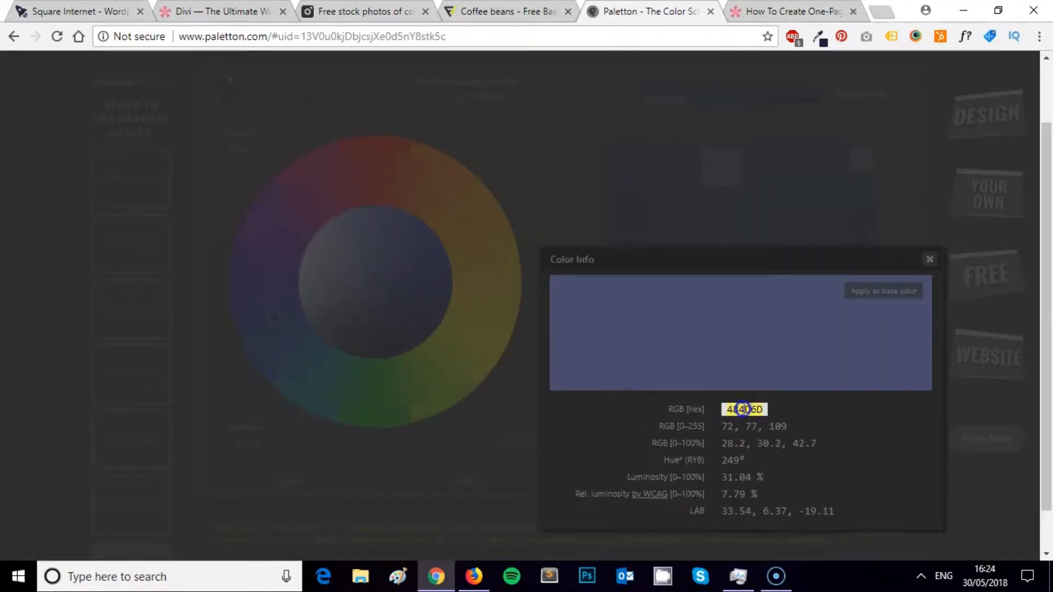
pyautogui.click(928, 260)
pyautogui.click(255, 442)
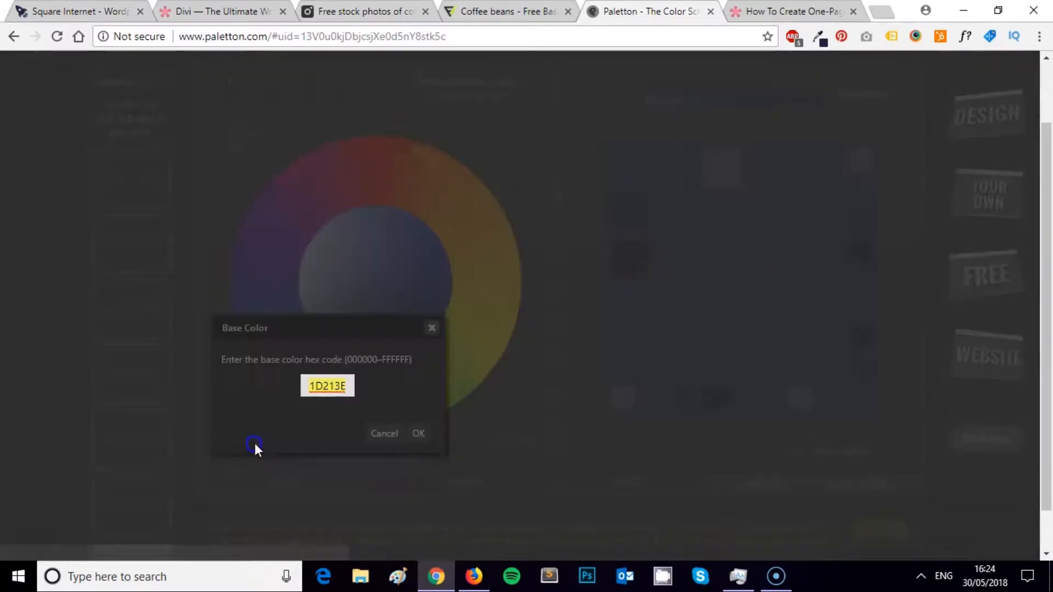
pyautogui.click(419, 435)
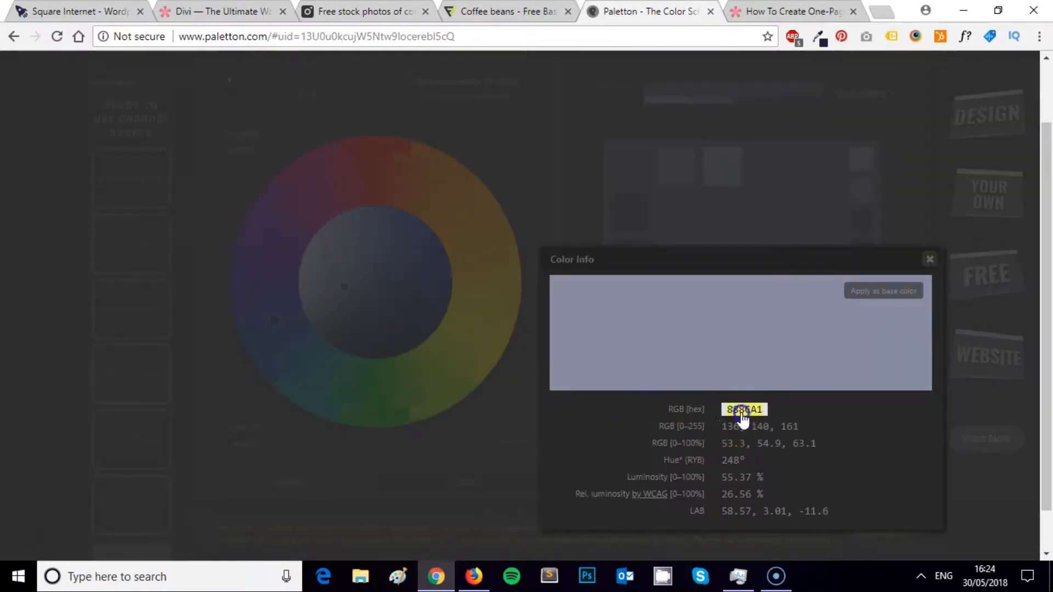
pyautogui.click(468, 580)
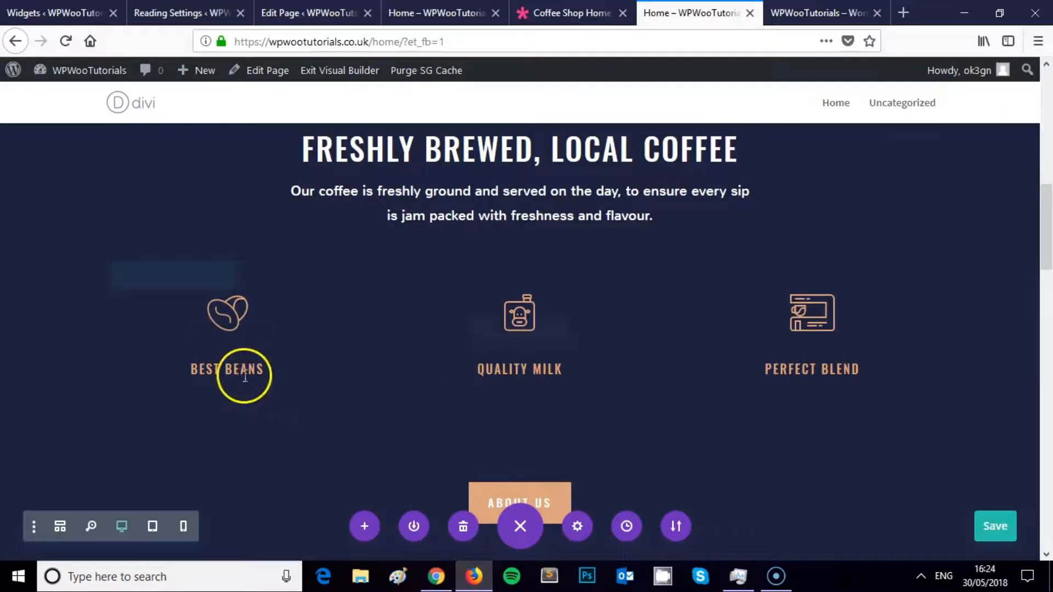
# - Change the Best Beans title text colour from orange to the pasted grey-purple hex and save
pyautogui.click(206, 330)
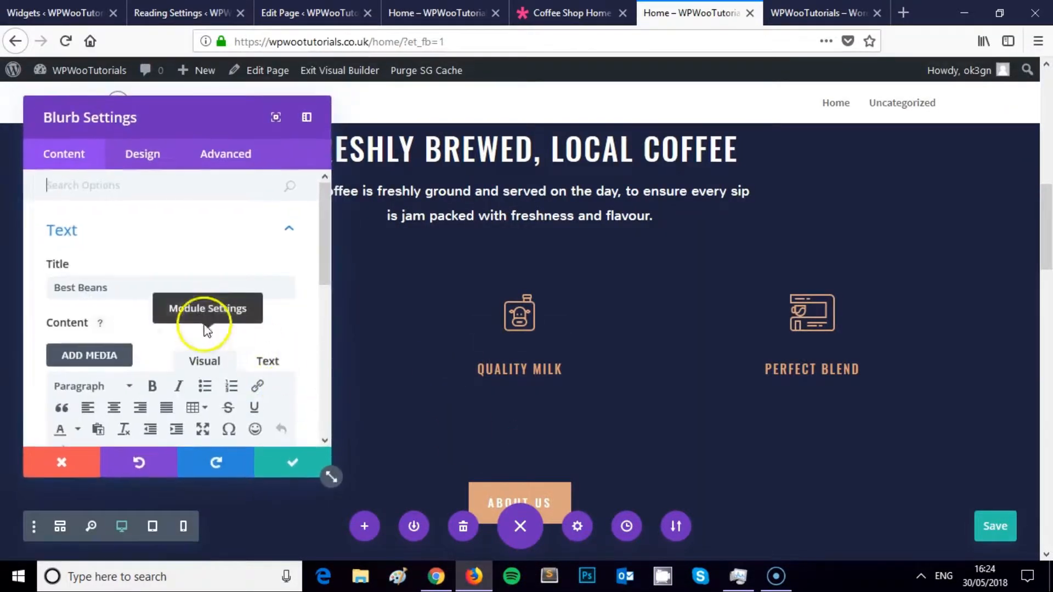
pyautogui.scroll(-1, 169, 307)
pyautogui.scroll(-3, 169, 307)
pyautogui.click(143, 156)
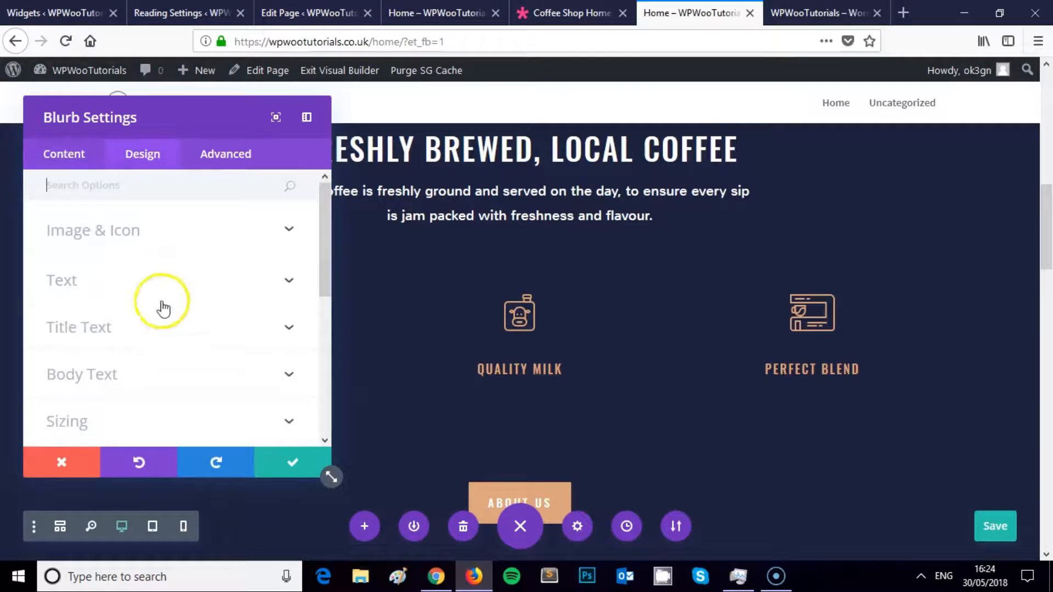
pyautogui.click(100, 328)
pyautogui.scroll(-5, 104, 340)
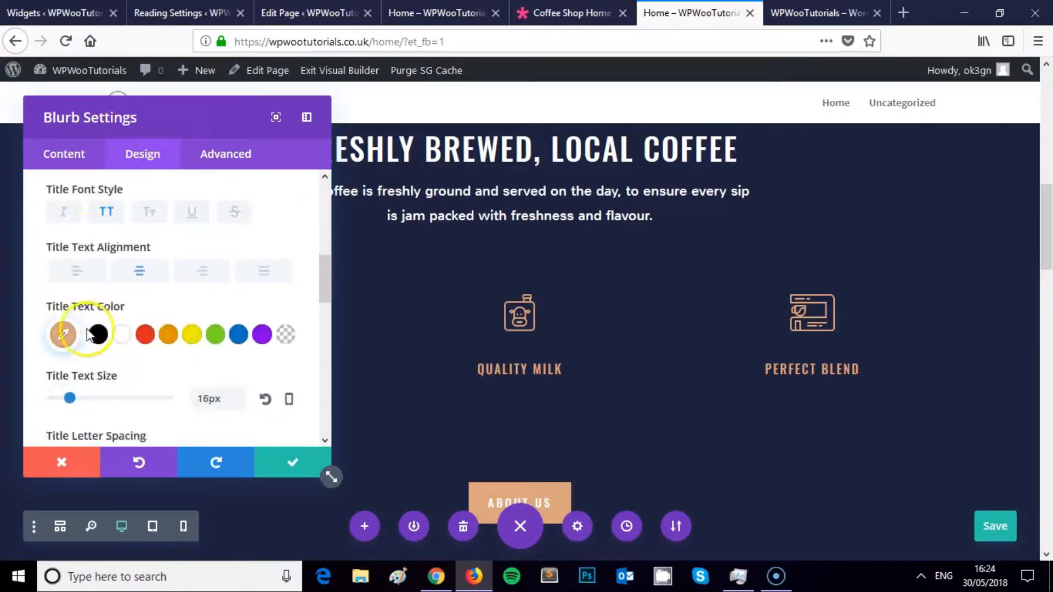
pyautogui.click(61, 275)
pyautogui.hotkey('ctrl', 'v')
pyautogui.press('Return')
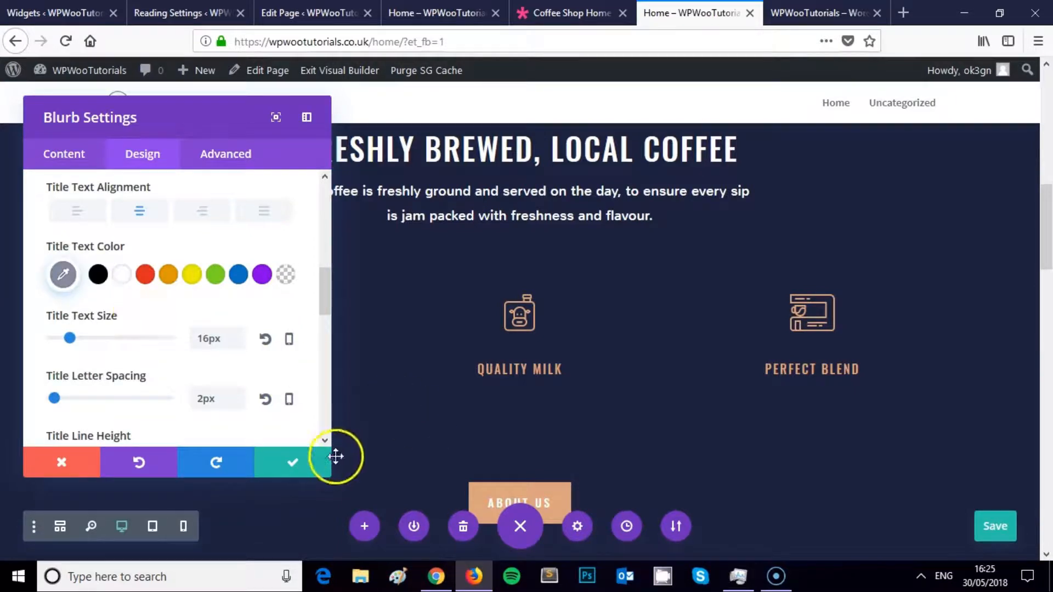
pyautogui.click(300, 472)
pyautogui.scroll(3, 308, 259)
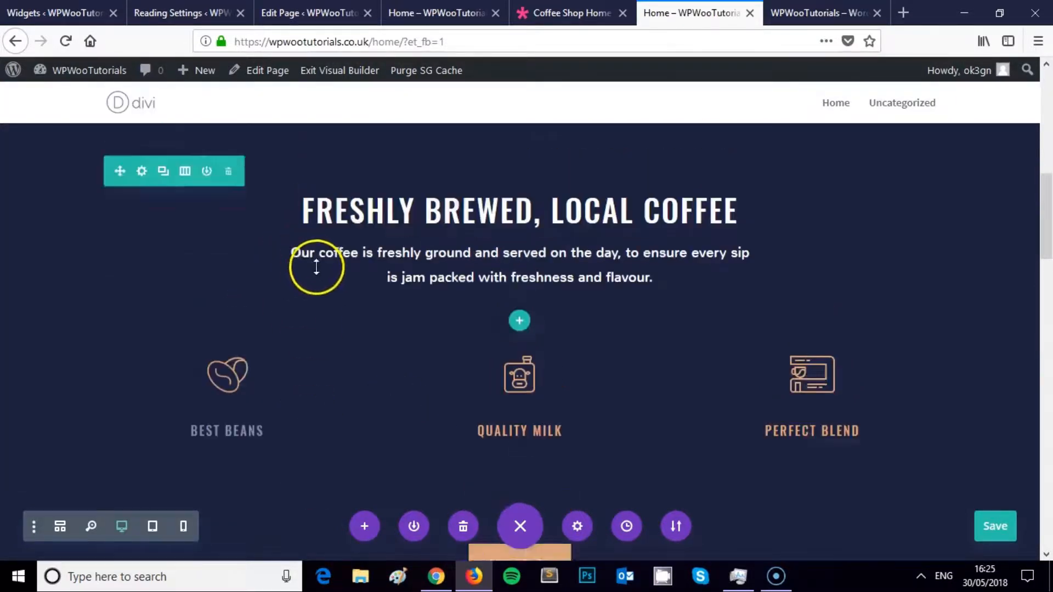
pyautogui.scroll(-3, 378, 307)
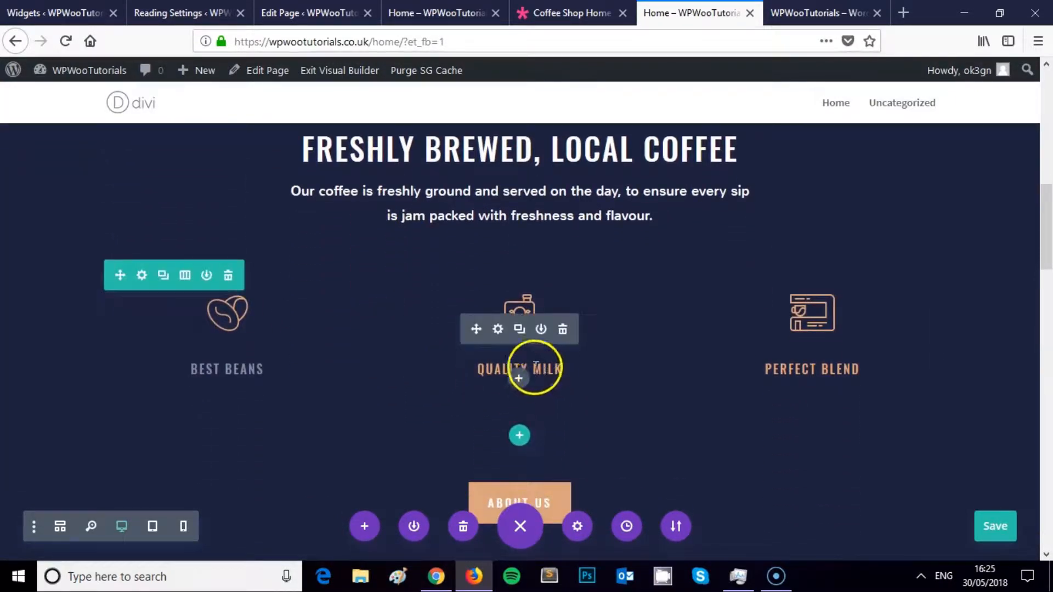
# - Give the Quality Milk blurb title the same grey-purple colour
pyautogui.click(143, 154)
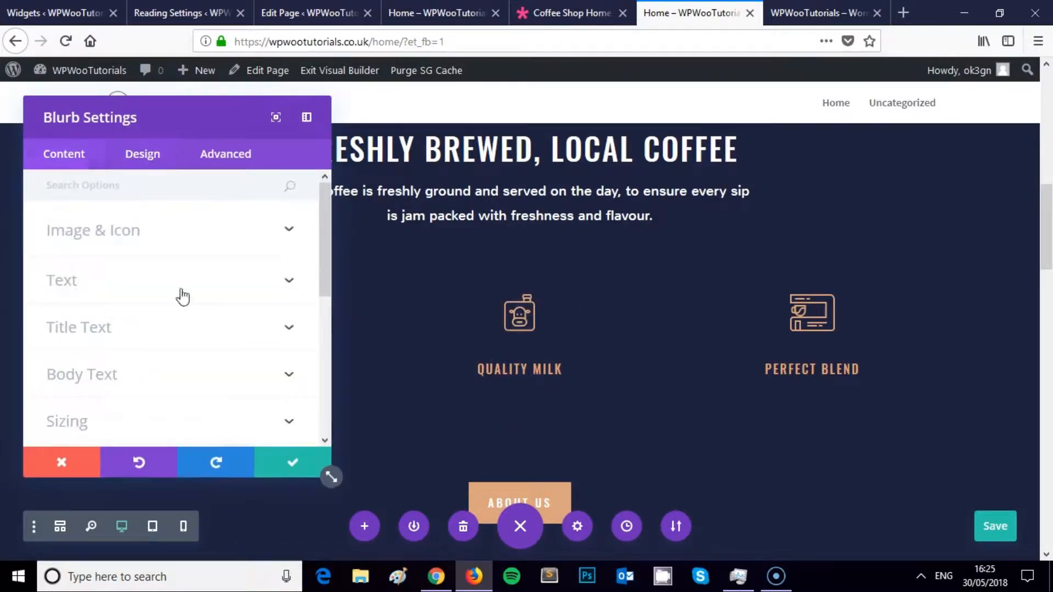
pyautogui.scroll(-3, 172, 329)
pyautogui.scroll(2, 115, 302)
pyautogui.click(101, 236)
pyautogui.scroll(-4, 110, 340)
pyautogui.click(71, 278)
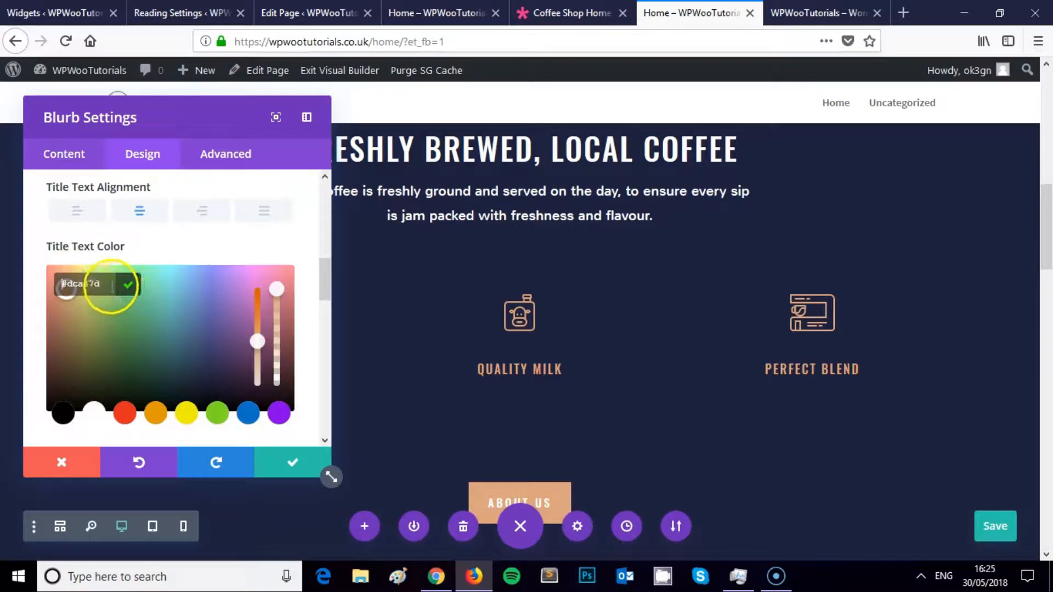
pyautogui.write('#8f8ea3')
pyautogui.press('Return')
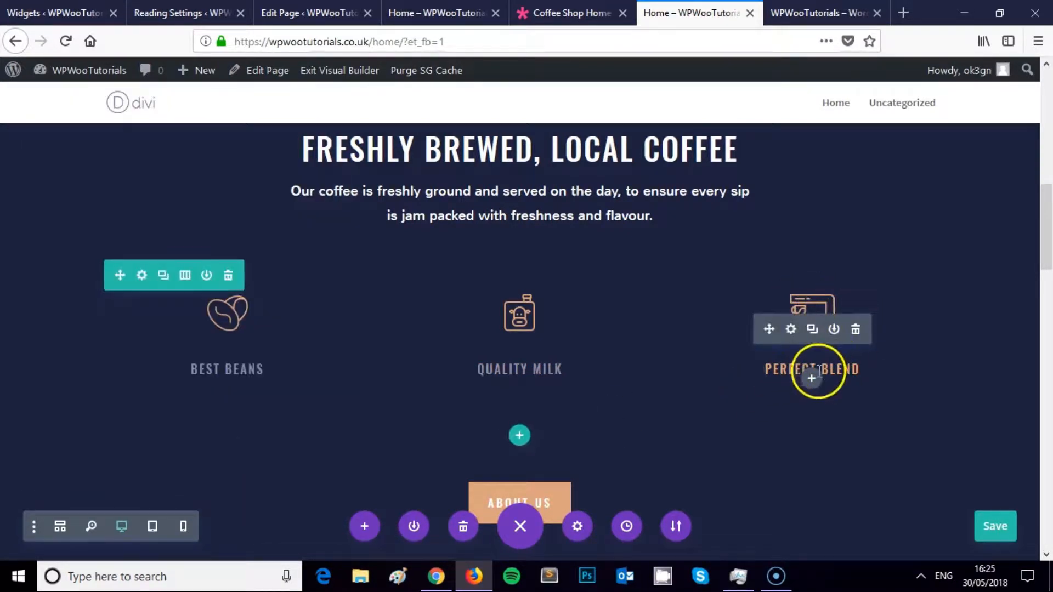
# - Apply the grey-purple title colour to the Perfect Blend blurb and save it
pyautogui.click(791, 330)
pyautogui.click(143, 154)
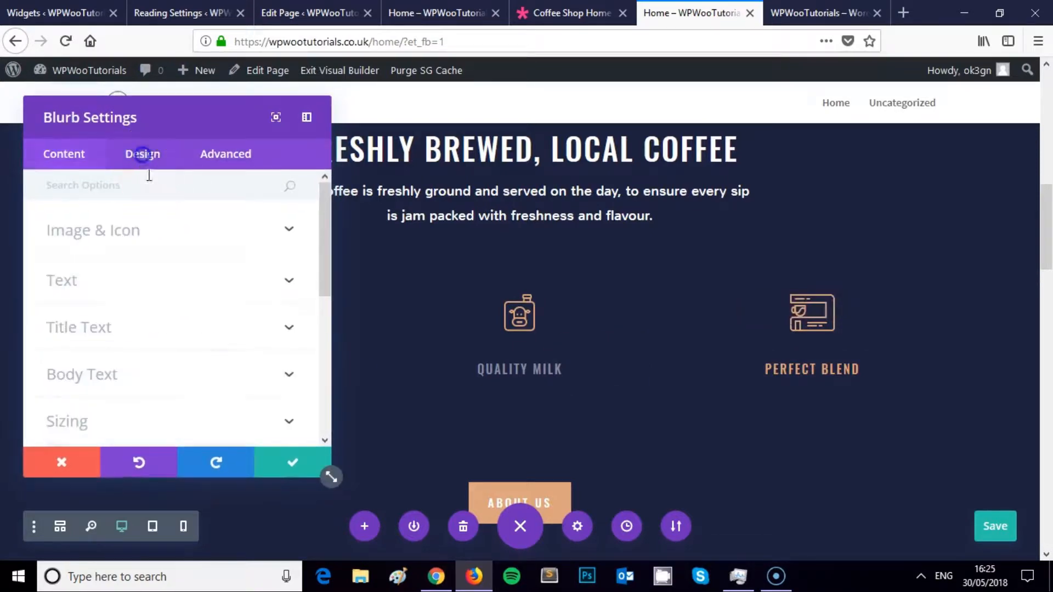
pyautogui.scroll(-2, 169, 328)
pyautogui.scroll(3, 169, 328)
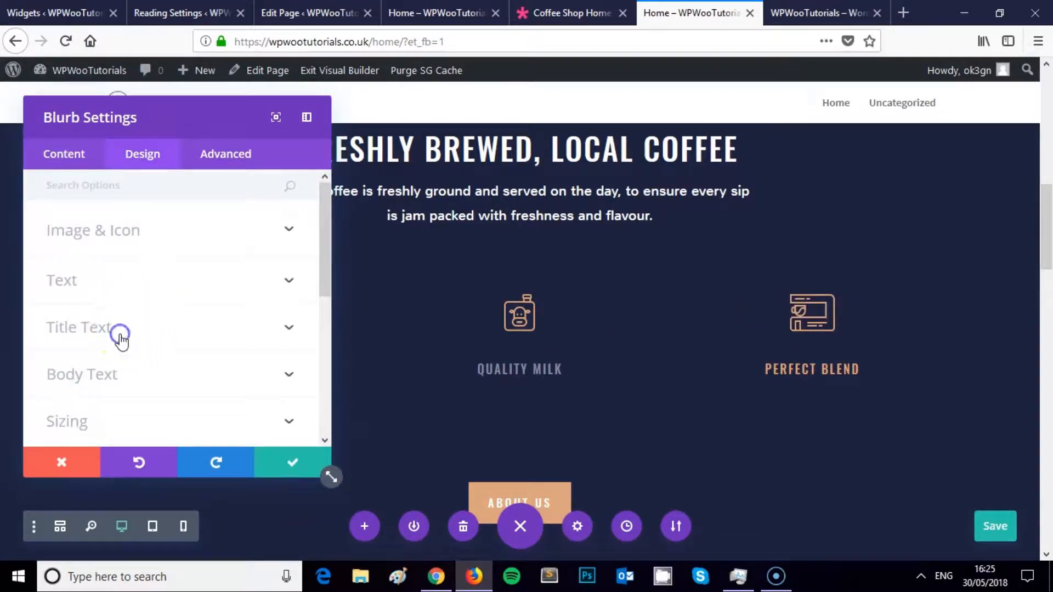
pyautogui.click(120, 334)
pyautogui.scroll(-3, 91, 354)
pyautogui.click(66, 368)
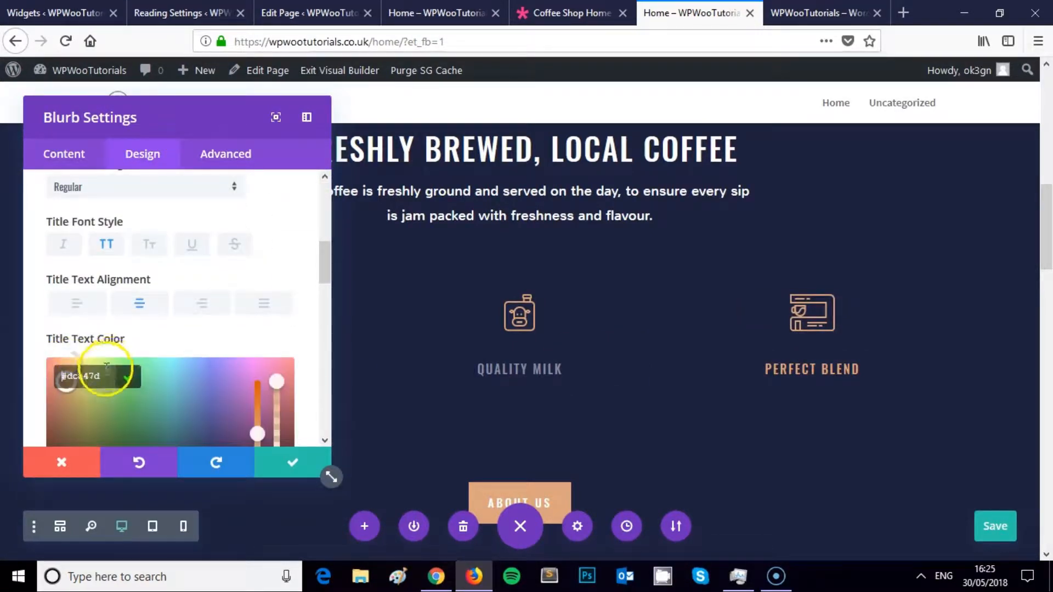
pyautogui.click(64, 381)
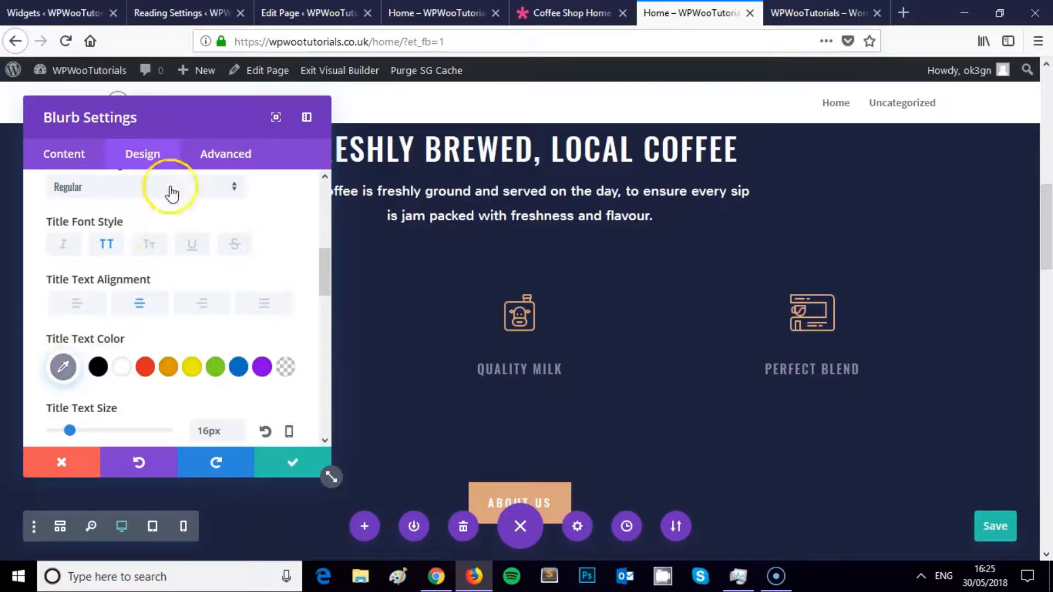
pyautogui.click(300, 466)
pyautogui.scroll(-3, 548, 320)
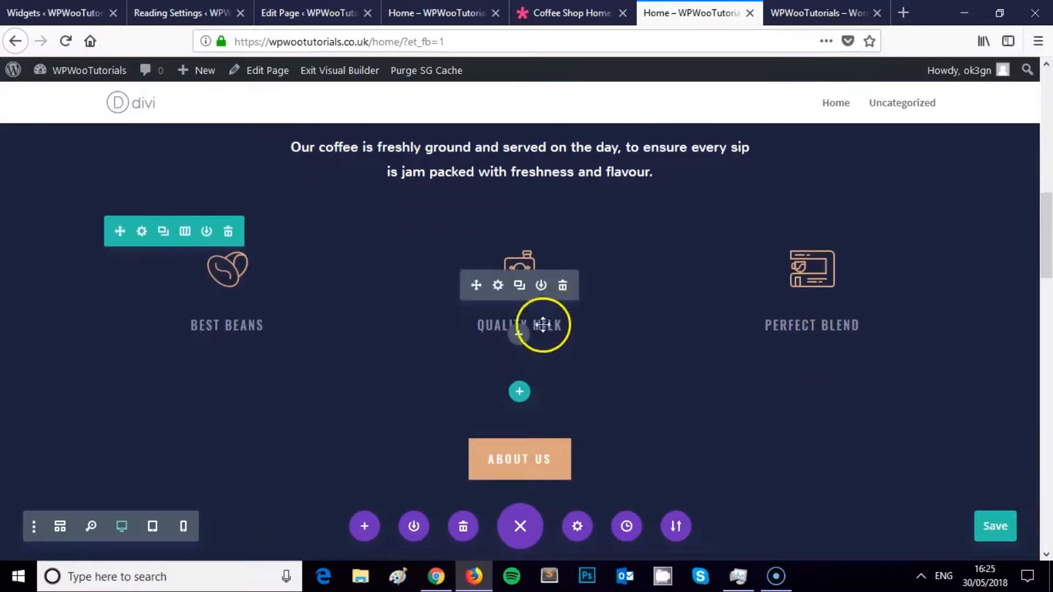
# - Scroll to the peach About Us button under the three blurbs and open its Button Settings
pyautogui.scroll(1, 499, 399)
pyautogui.scroll(3, 498, 389)
pyautogui.scroll(-3, 497, 388)
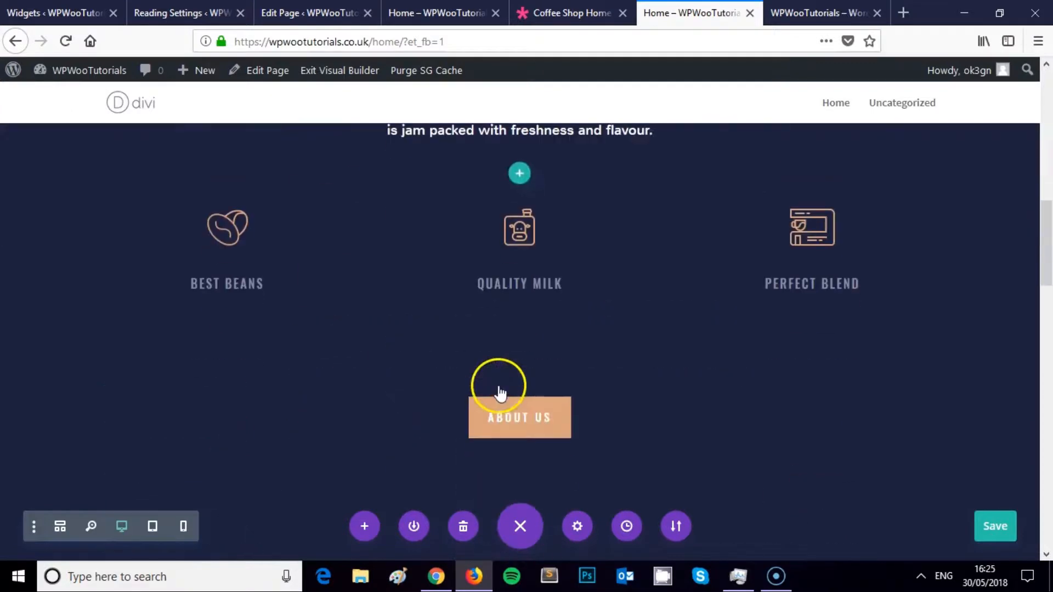
pyautogui.scroll(4, 565, 412)
pyautogui.scroll(5, 548, 414)
pyautogui.scroll(-8, 549, 414)
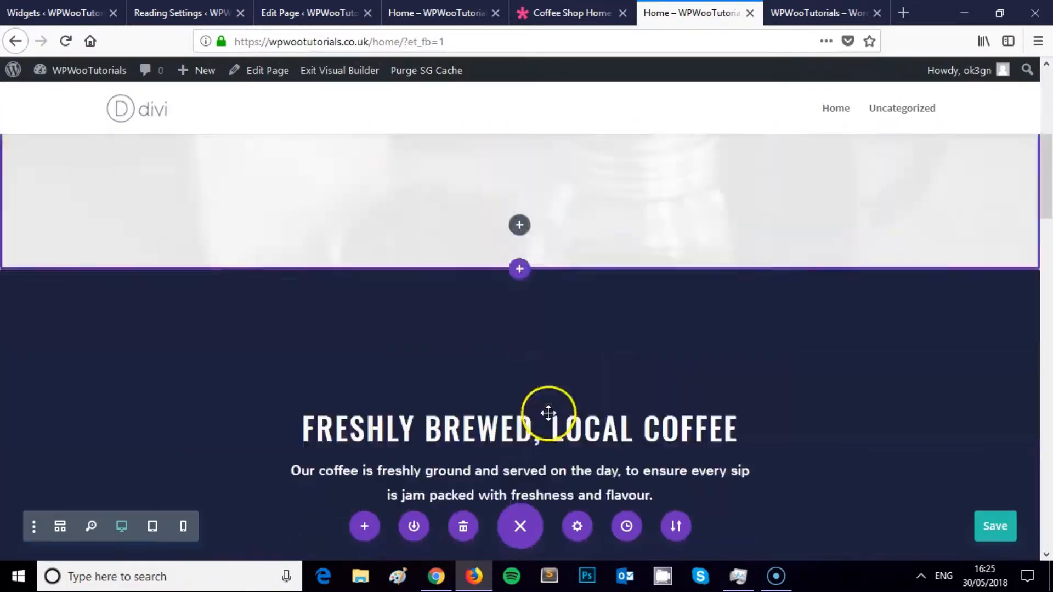
pyautogui.scroll(3, 549, 413)
pyautogui.scroll(-3, 519, 411)
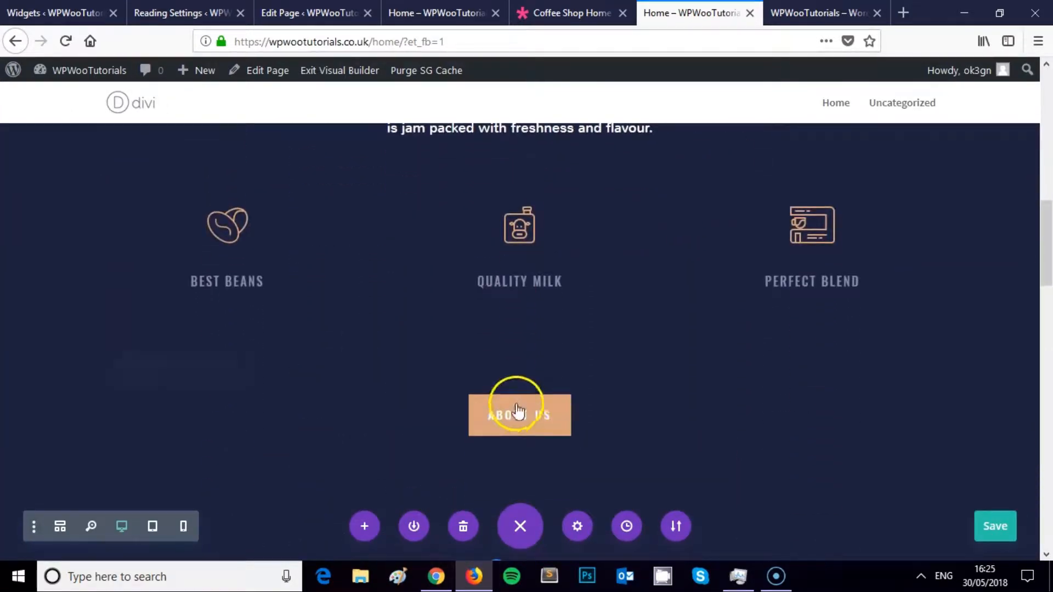
pyautogui.scroll(2, 510, 402)
pyautogui.scroll(5, 475, 364)
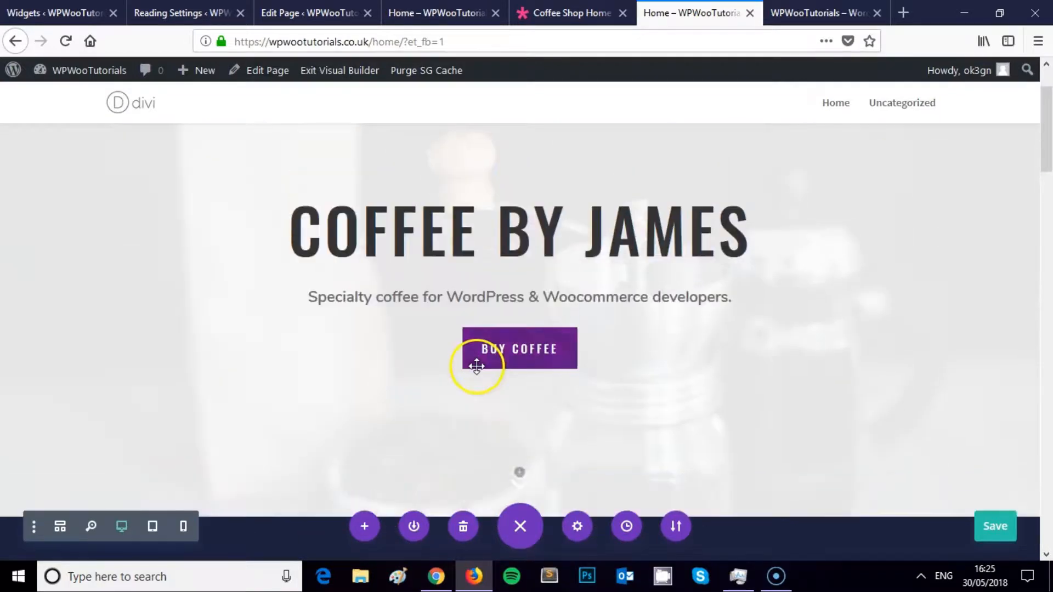
pyautogui.scroll(-6, 475, 365)
pyautogui.moveTo(517, 421)
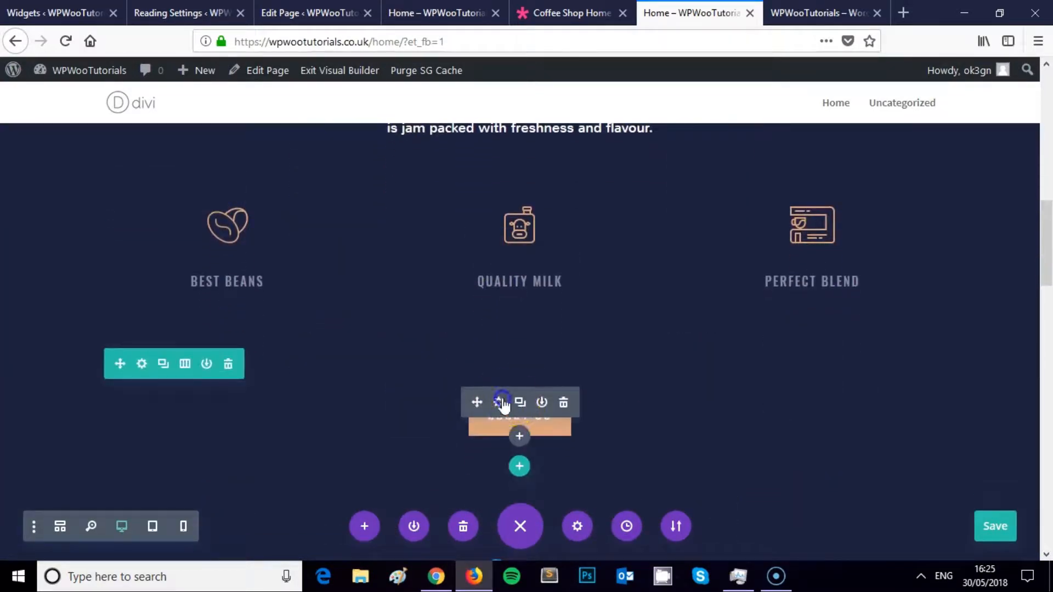
pyautogui.click(500, 403)
# - Replace the About Us button's orange background colour with the pasted grey-blue hex
pyautogui.click(143, 154)
pyautogui.scroll(-2, 146, 302)
pyautogui.scroll(-1, 145, 301)
pyautogui.click(83, 238)
pyautogui.scroll(-3, 140, 305)
pyautogui.scroll(3, 137, 312)
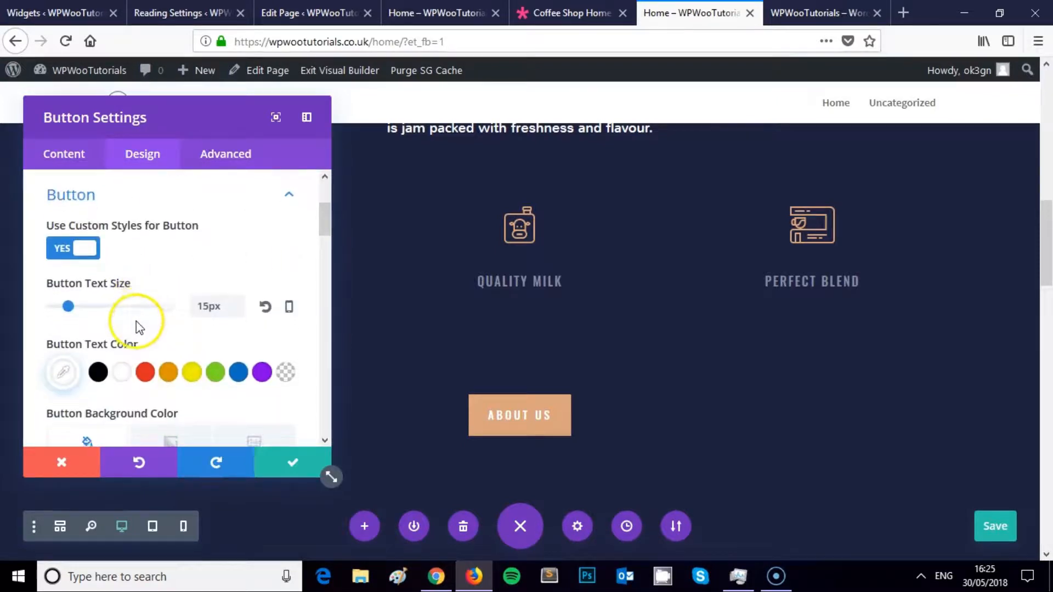
pyautogui.scroll(-3, 137, 324)
pyautogui.click(150, 351)
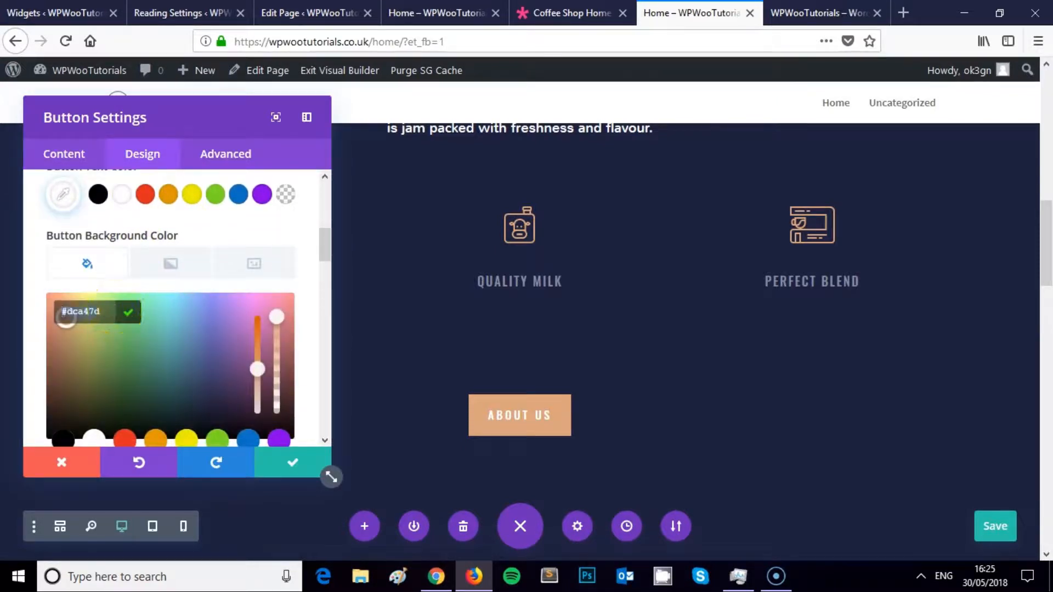
pyautogui.hotkey('ctrl', 'v')
pyautogui.press('Return')
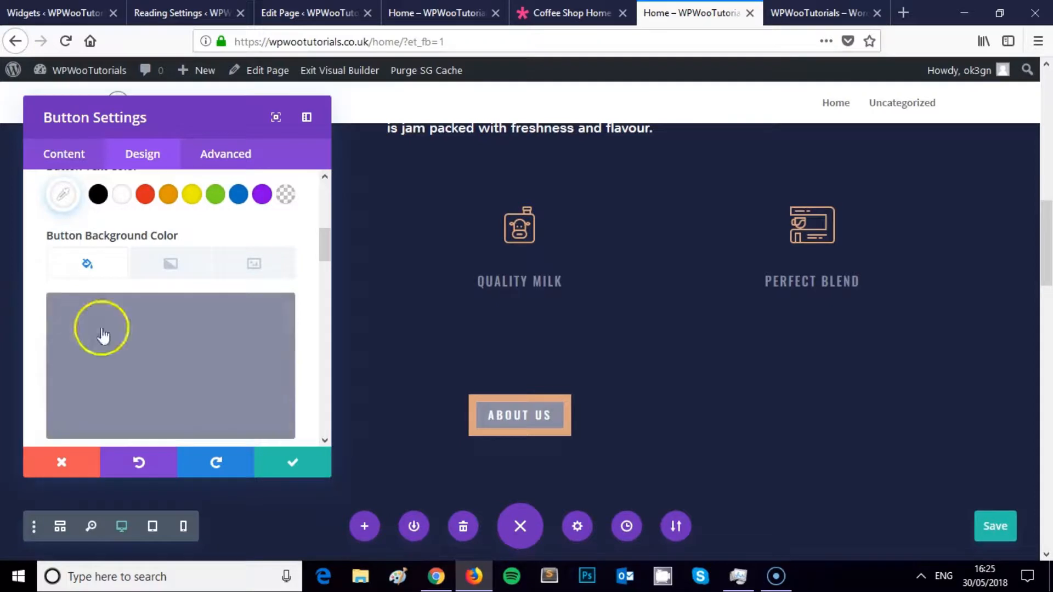
# - Set the button border colour to the matching grey-blue and save the button settings
pyautogui.scroll(-2, 164, 321)
pyautogui.scroll(-3, 165, 324)
pyautogui.click(65, 275)
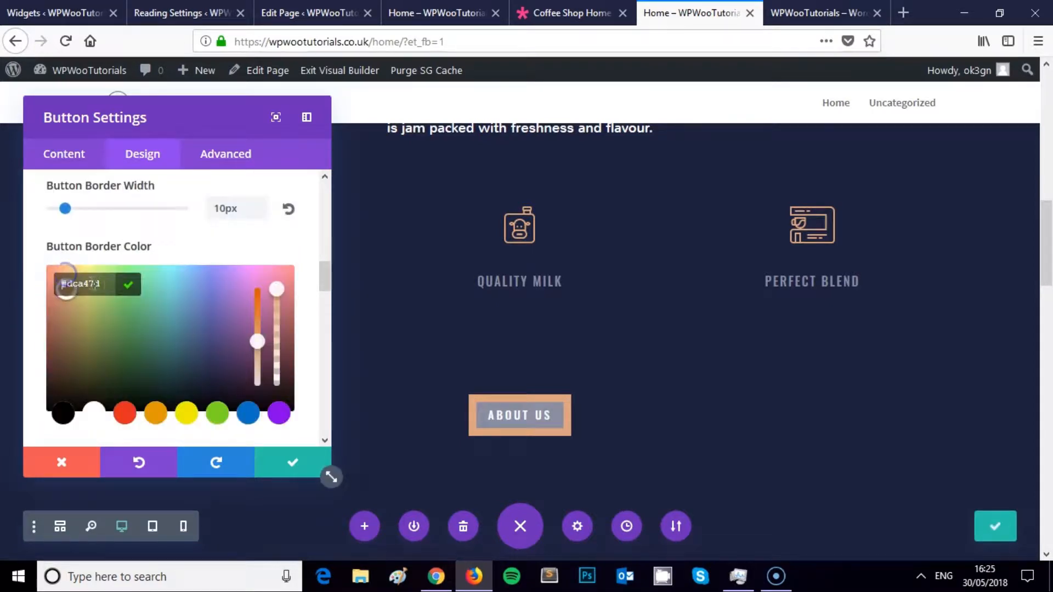
pyautogui.hotkey('ctrl', 'v')
pyautogui.press('Return')
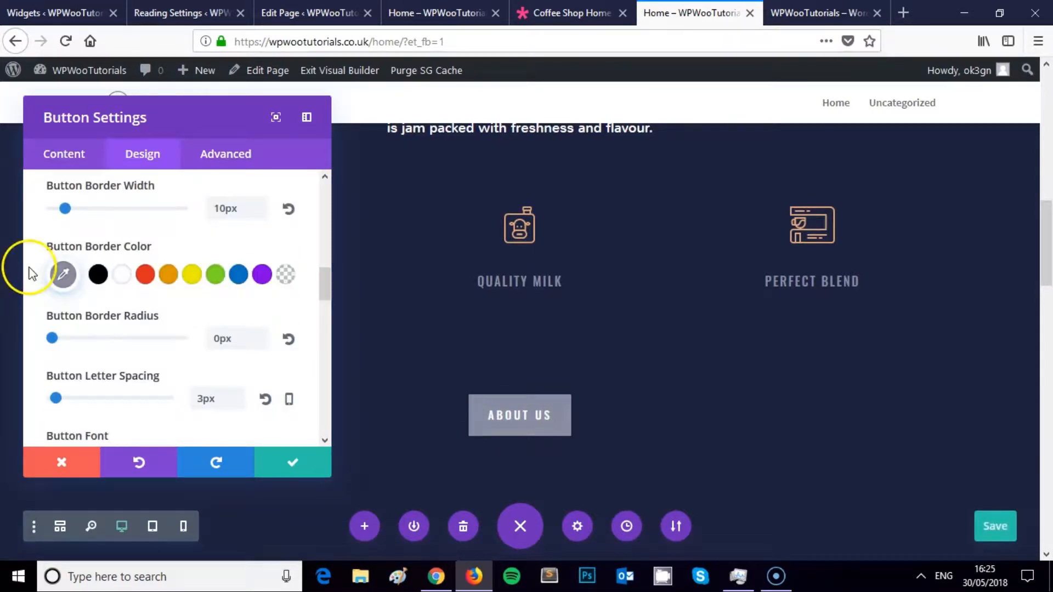
pyautogui.scroll(4, 486, 341)
pyautogui.scroll(-4, 486, 356)
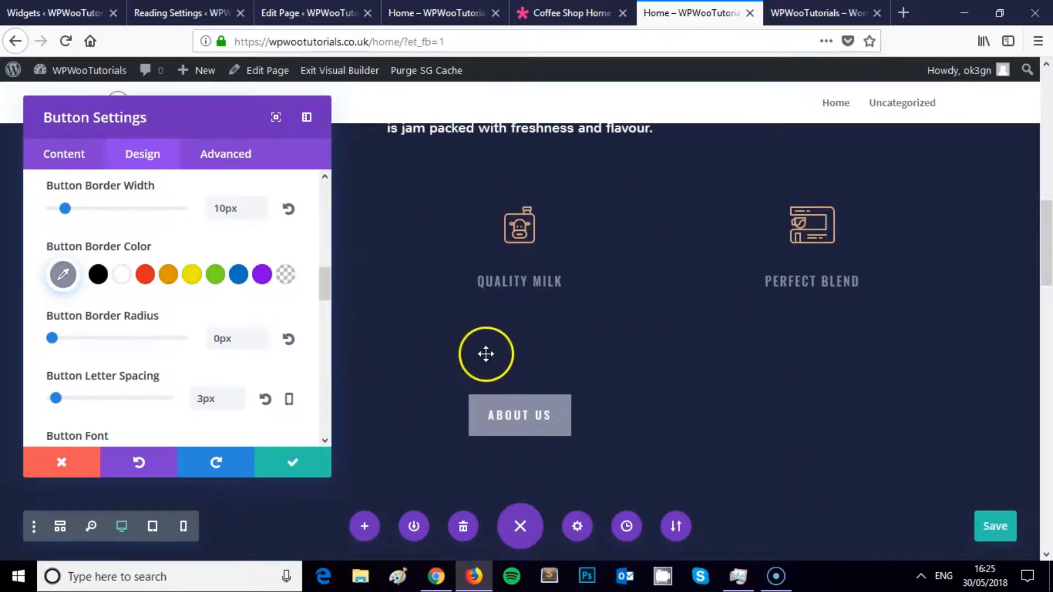
pyautogui.scroll(8, 486, 354)
pyautogui.scroll(2, 485, 353)
pyautogui.scroll(-9, 483, 353)
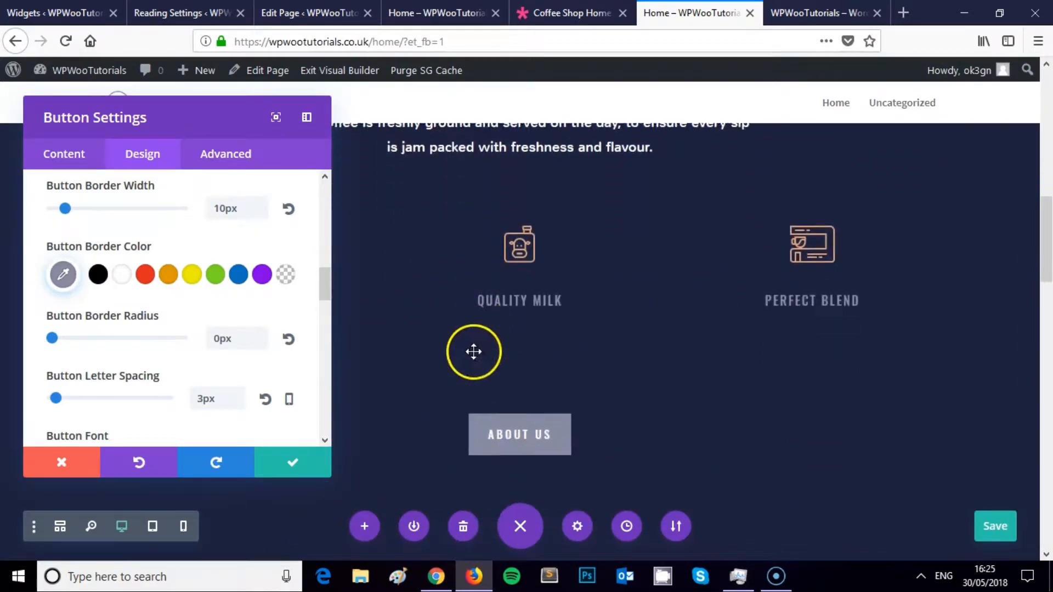
pyautogui.click(290, 467)
pyautogui.scroll(3, 418, 358)
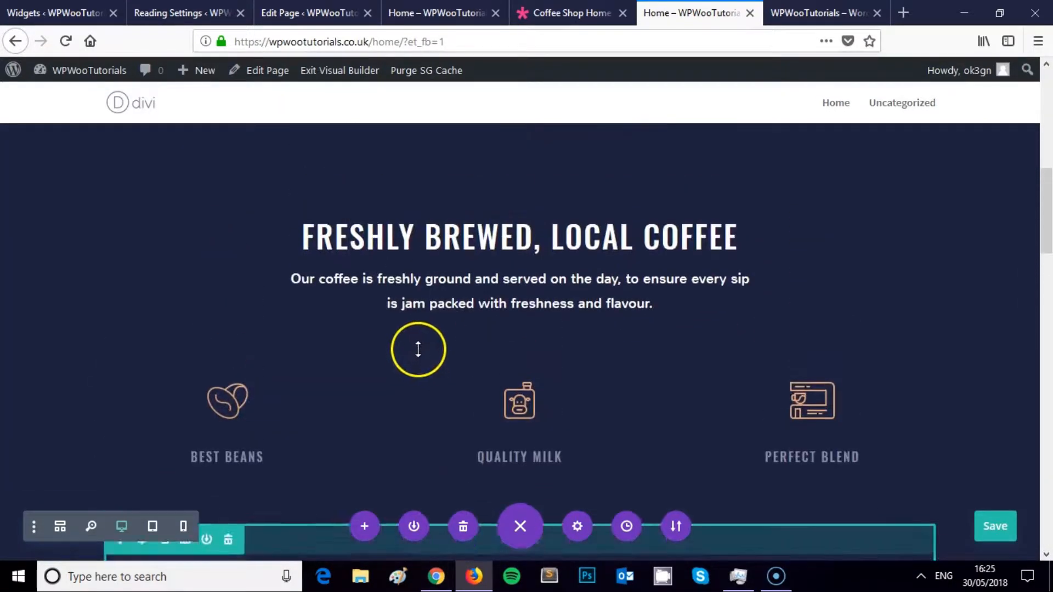
# - Open the Best Beans blurb settings and review its Image & Icon design options
pyautogui.scroll(-1, 430, 336)
pyautogui.scroll(-3, 495, 350)
pyautogui.scroll(4, 493, 349)
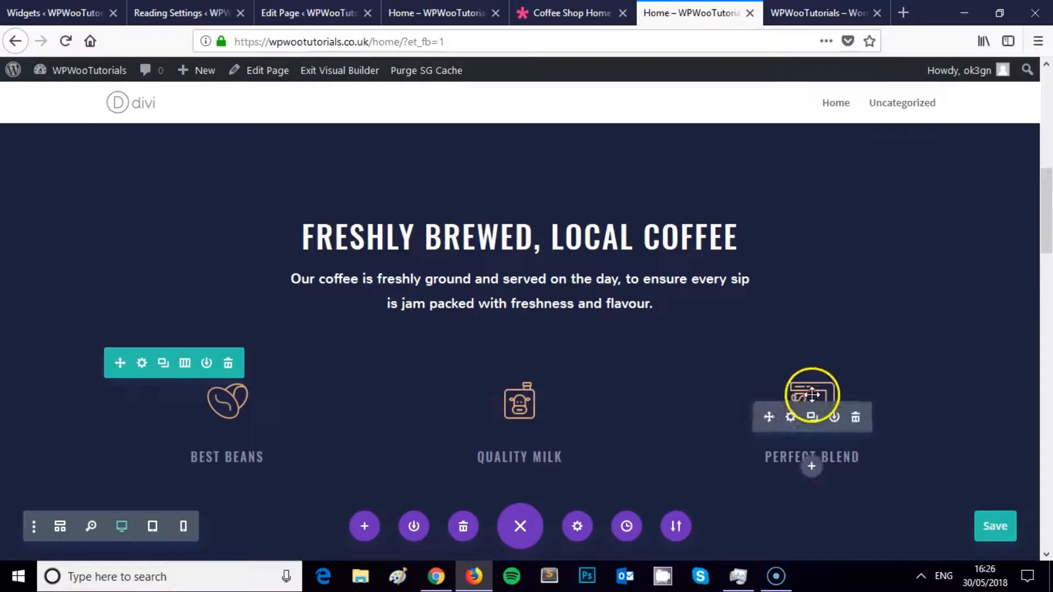
pyautogui.scroll(-4, 598, 370)
pyautogui.scroll(4, 598, 370)
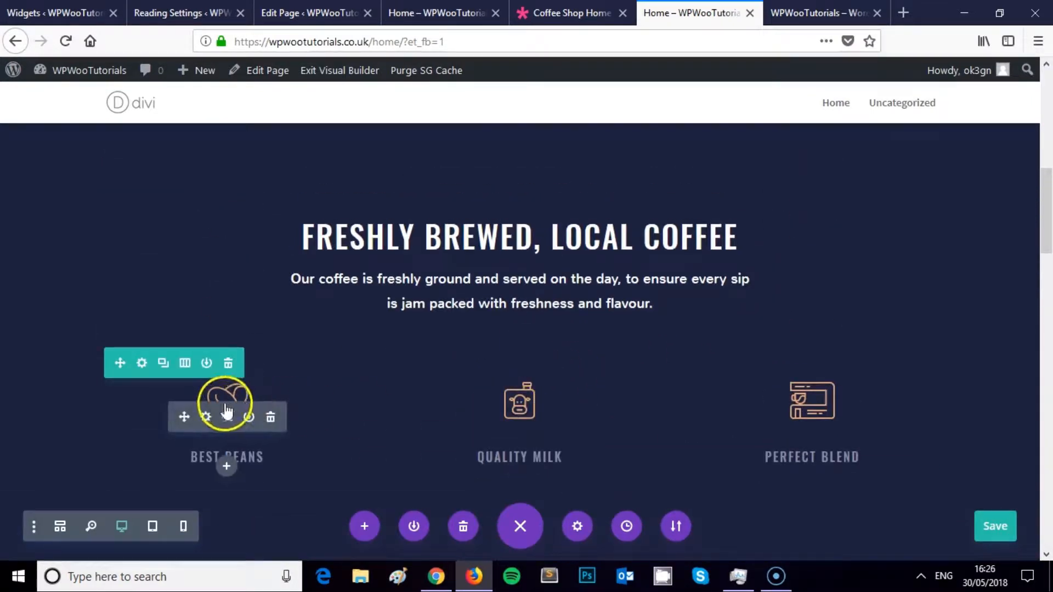
pyautogui.click(205, 417)
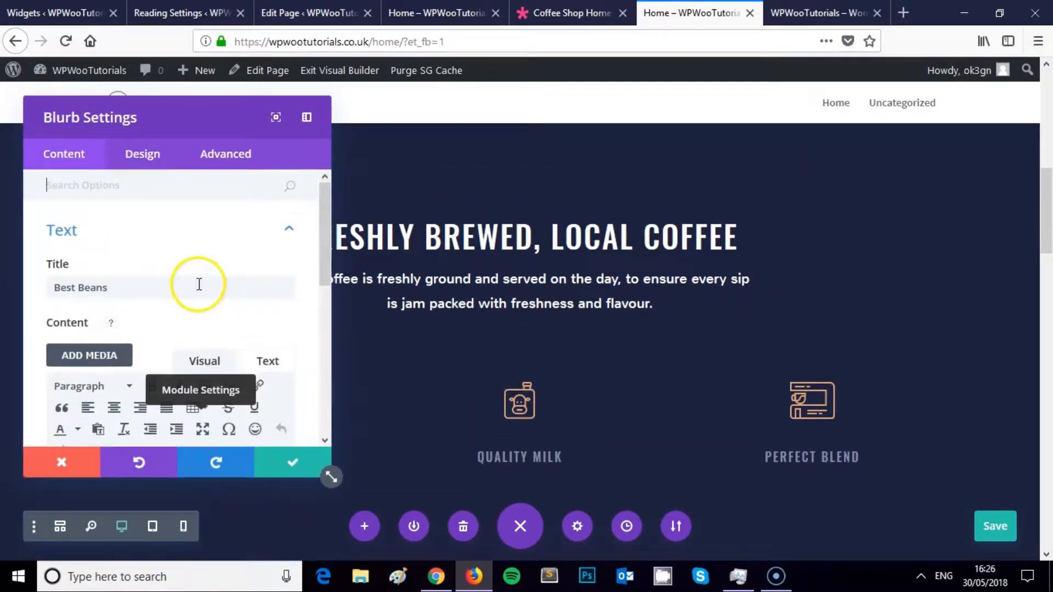
pyautogui.scroll(-5, 198, 288)
pyautogui.scroll(-1, 199, 291)
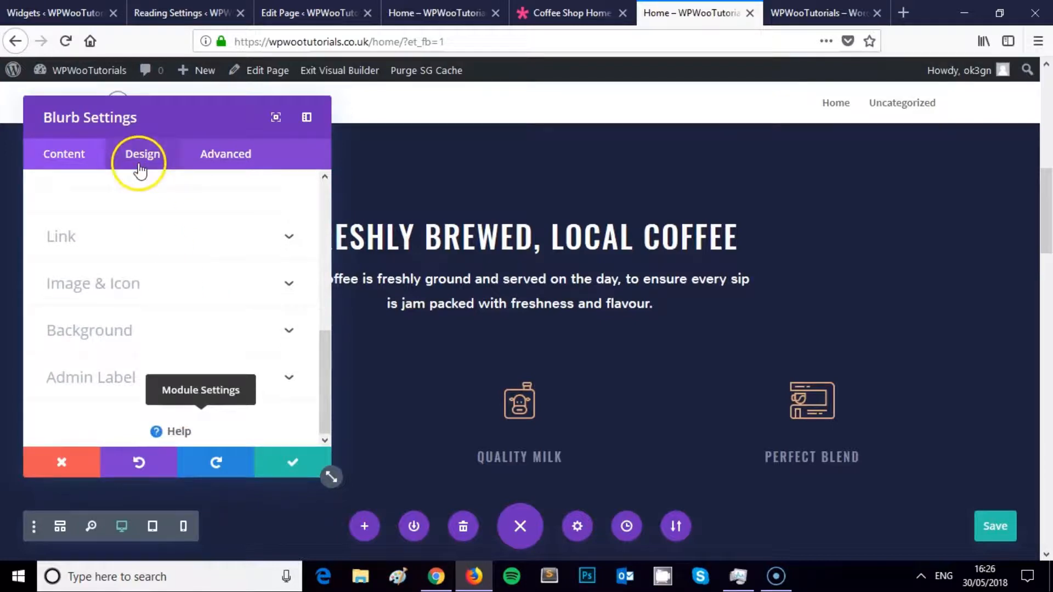
pyautogui.click(140, 164)
pyautogui.click(132, 256)
pyautogui.scroll(-6, 155, 258)
pyautogui.scroll(3, 158, 262)
pyautogui.scroll(-12, 158, 262)
pyautogui.scroll(-4, 157, 262)
# - Review the blurb's Image & Icon content options, then discard the edits and close settings
pyautogui.click(57, 159)
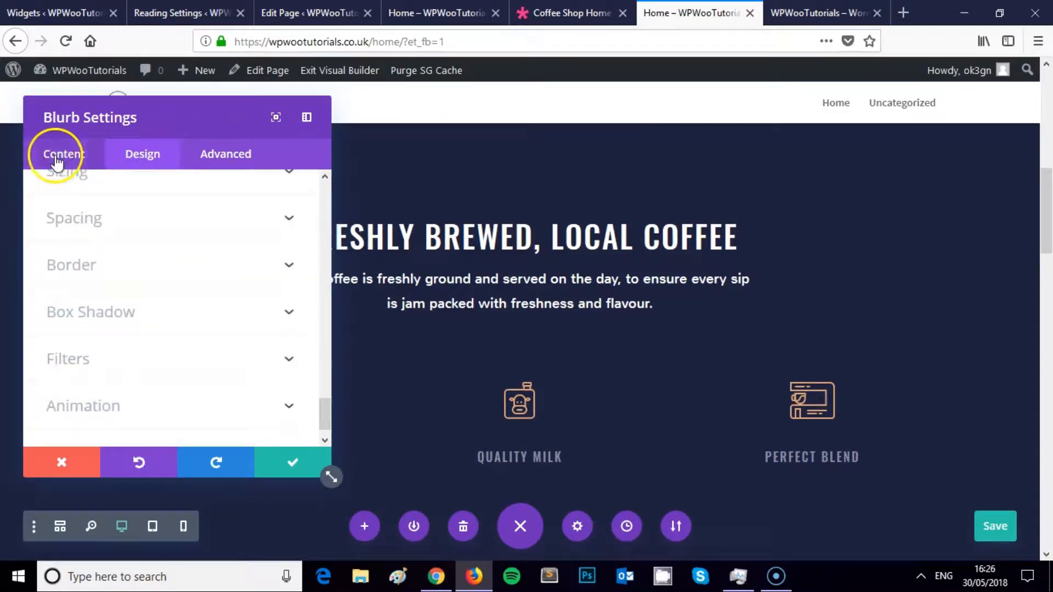
pyautogui.click(129, 287)
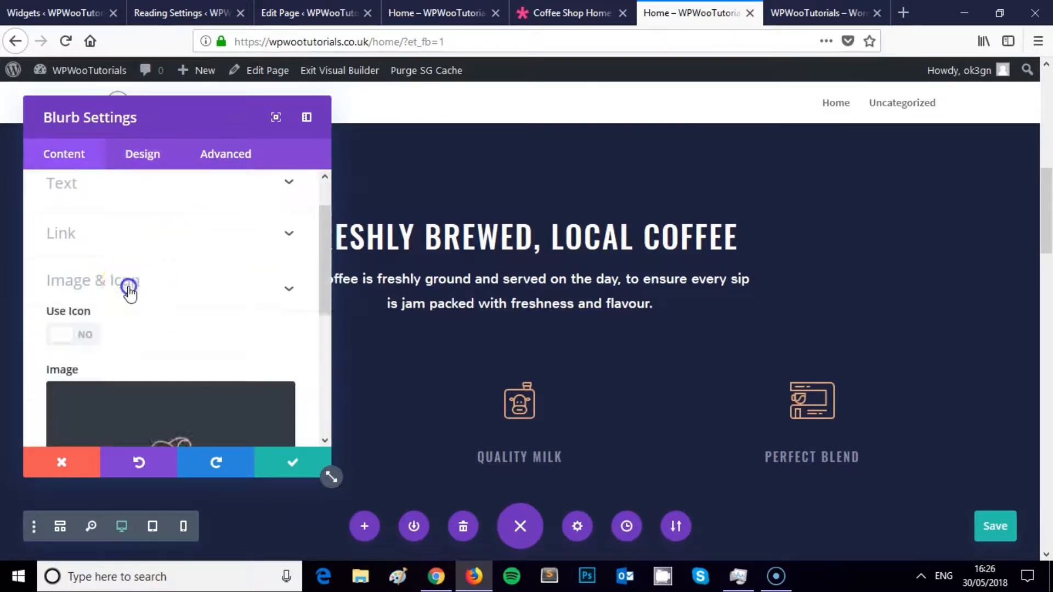
pyautogui.scroll(-3, 206, 348)
pyautogui.scroll(3, 169, 287)
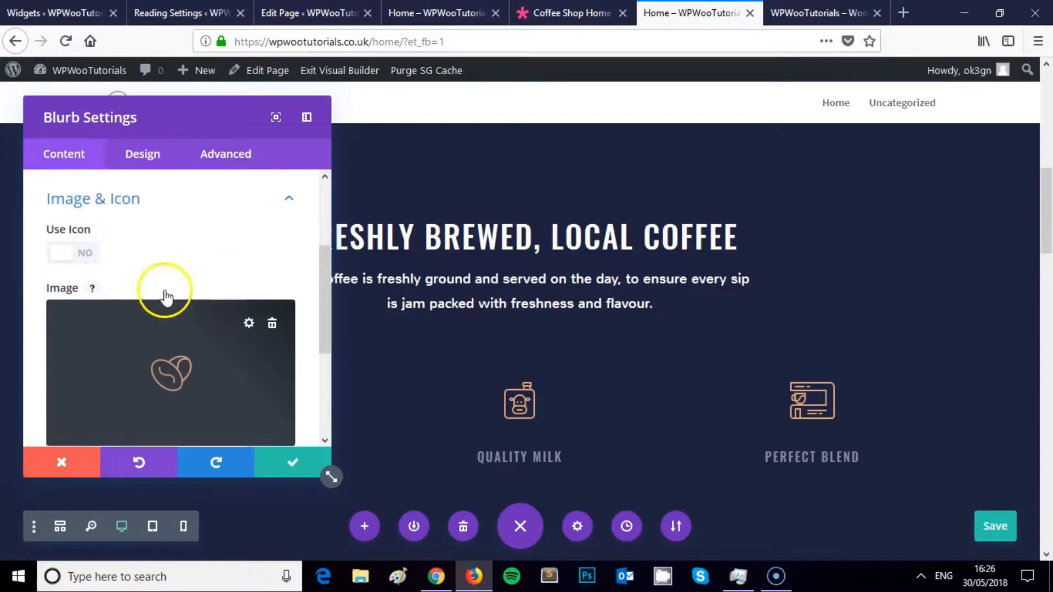
pyautogui.click(75, 461)
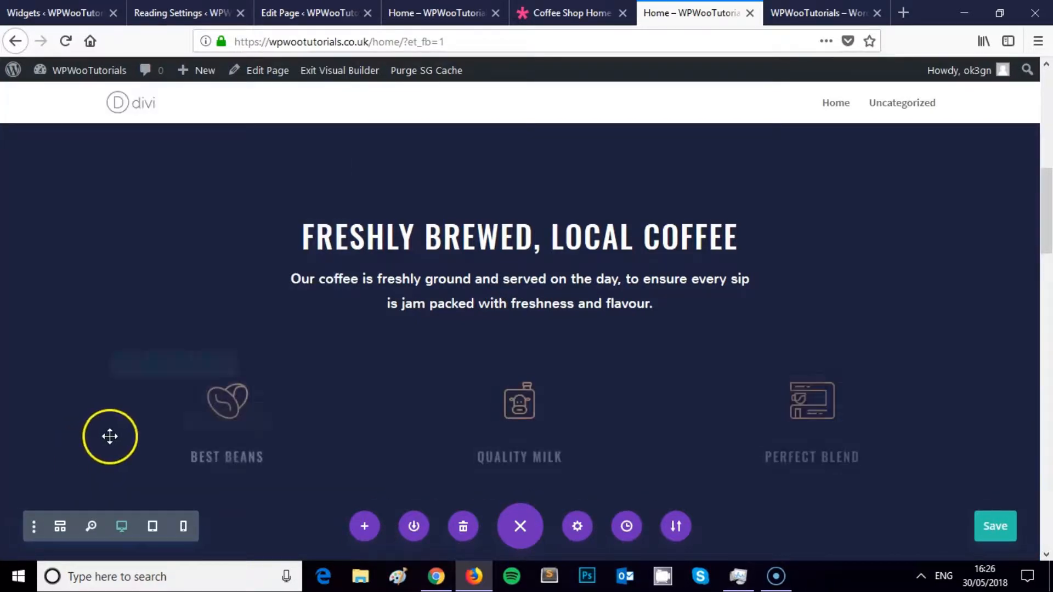
# - Switch to Chrome showing Paletton's details for the shade #888CA1
pyautogui.scroll(-1, 480, 272)
pyautogui.scroll(-1, 478, 273)
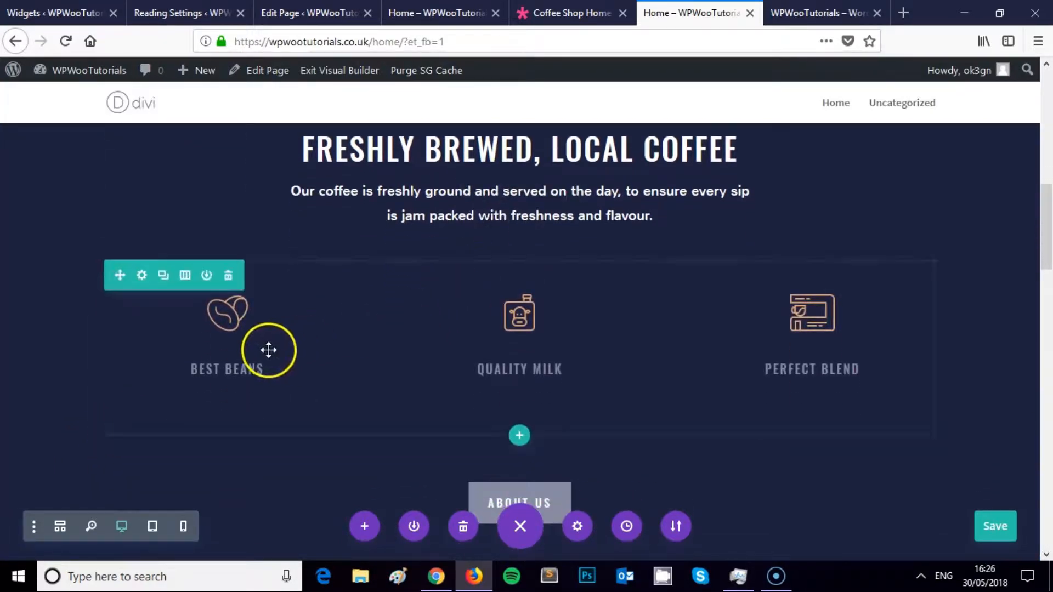
pyautogui.scroll(2, 282, 351)
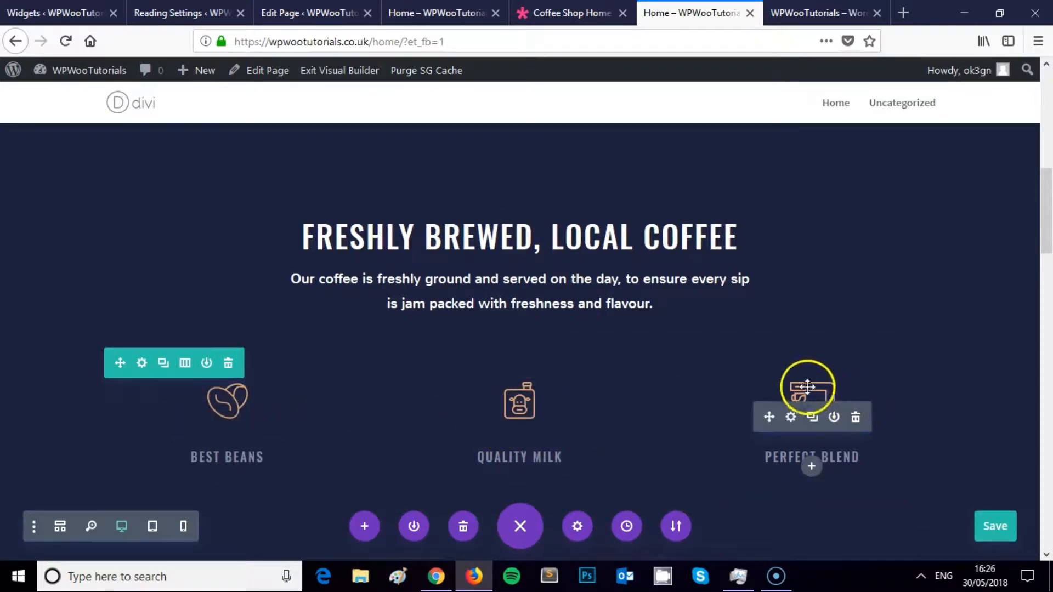
pyautogui.scroll(3, 765, 346)
pyautogui.scroll(-3, 768, 346)
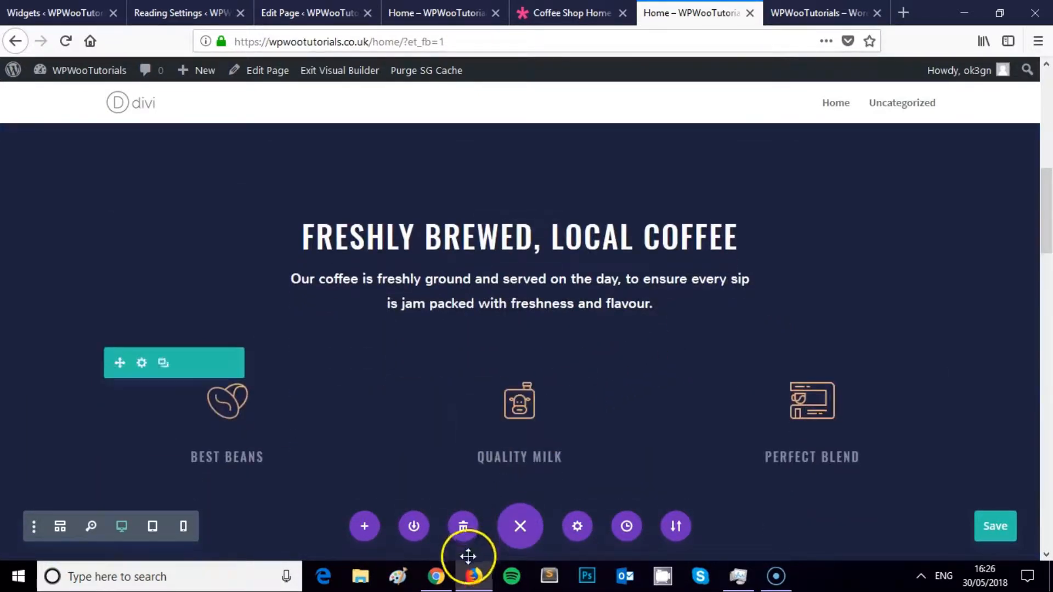
pyautogui.click(436, 576)
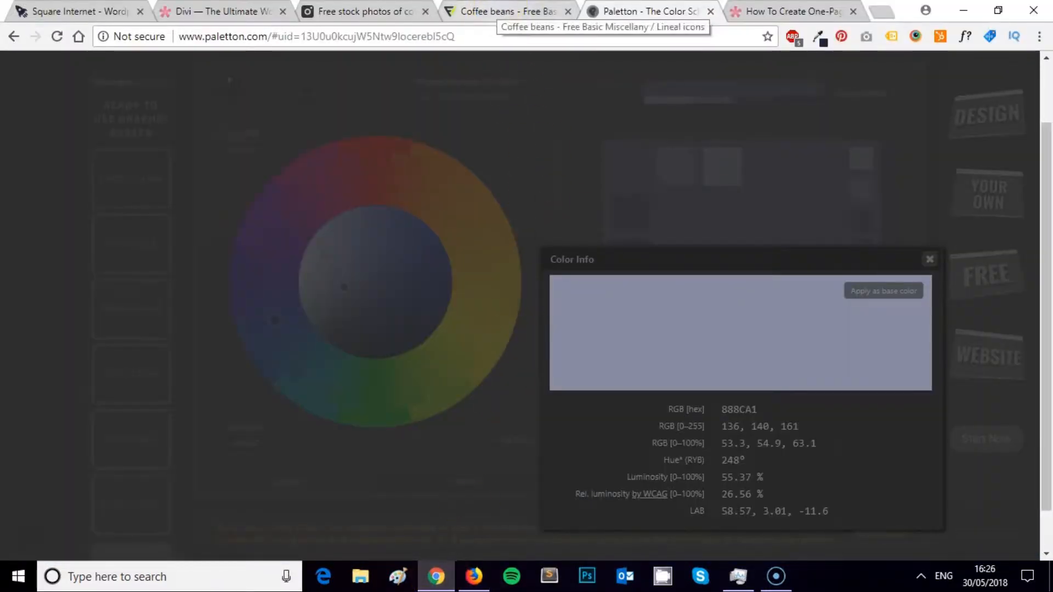
# - Back on Flaticon, close the open icon and re-run the 'coffee beans' search
pyautogui.click(491, 10)
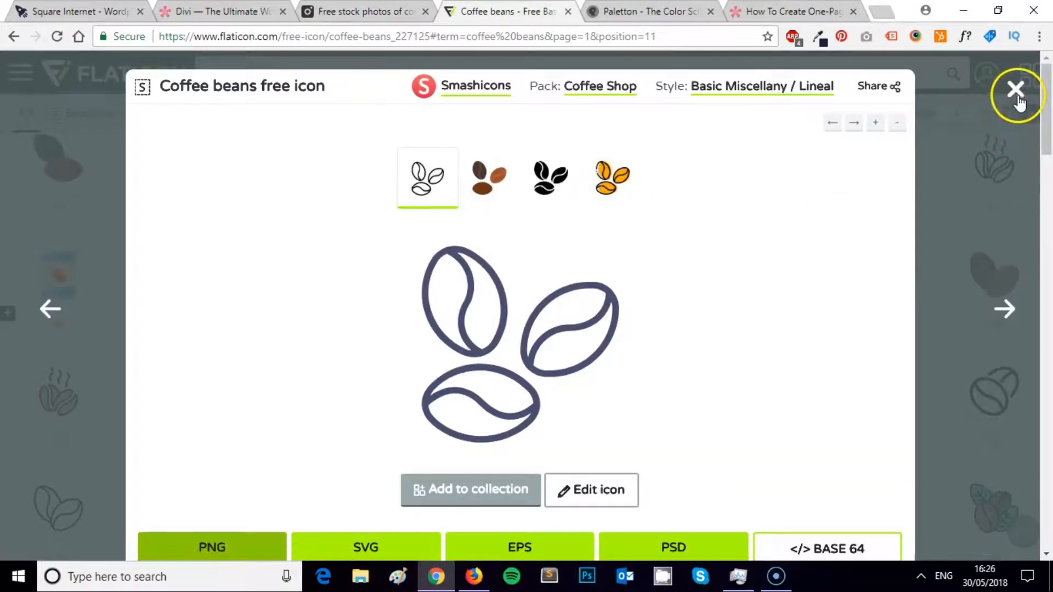
pyautogui.click(1016, 91)
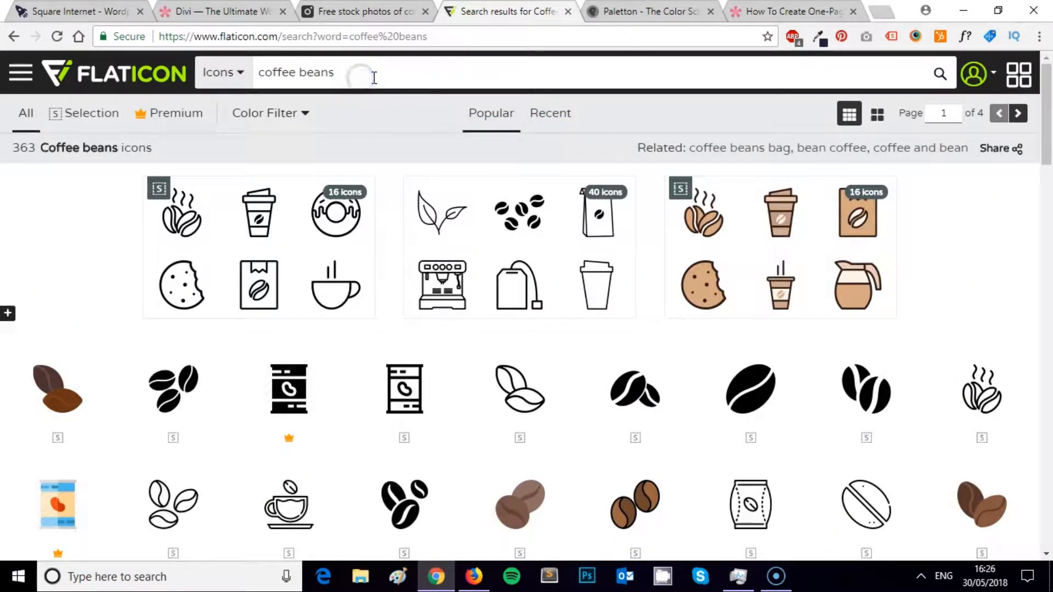
pyautogui.press('Return')
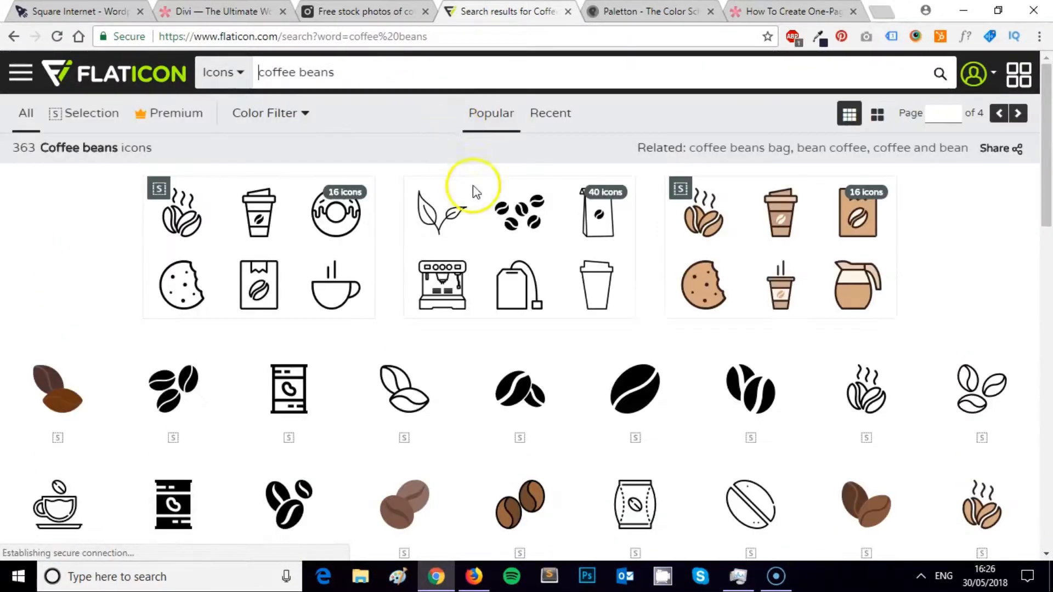
pyautogui.scroll(-4, 583, 244)
pyautogui.scroll(2, 545, 211)
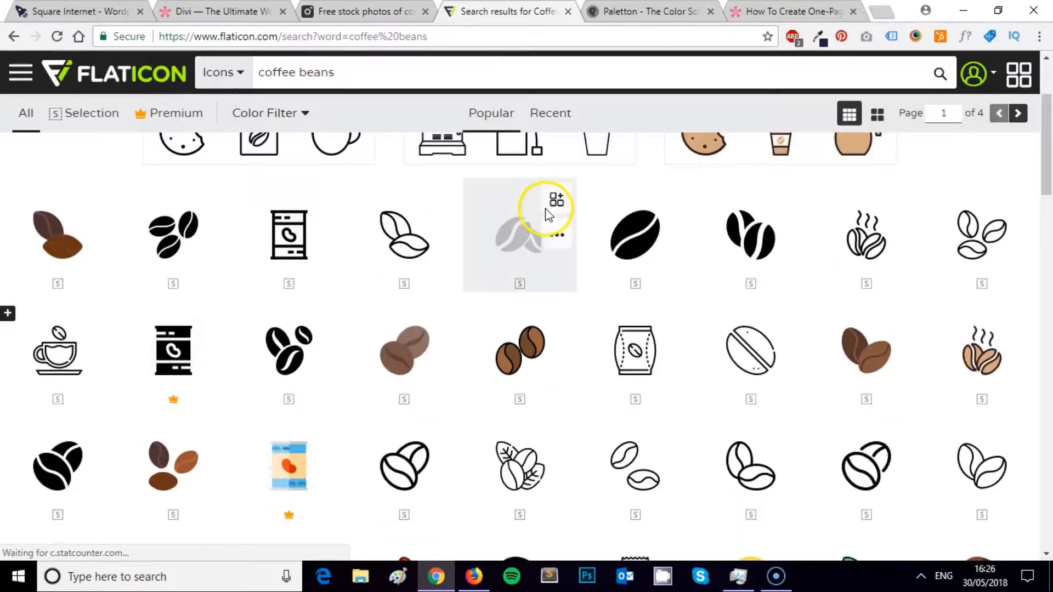
pyautogui.scroll(2, 546, 215)
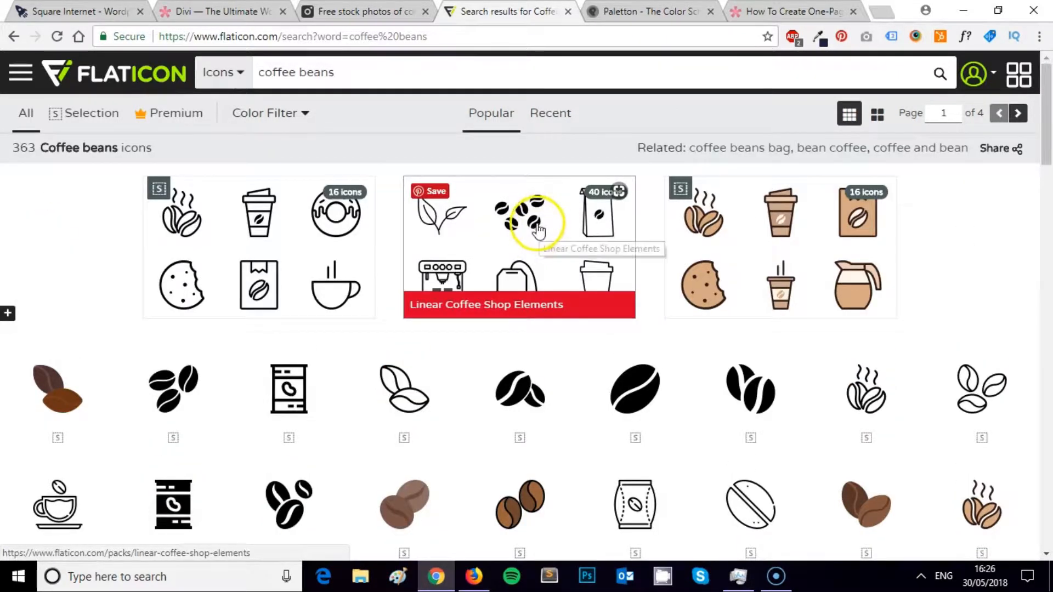
pyautogui.scroll(-3, 494, 247)
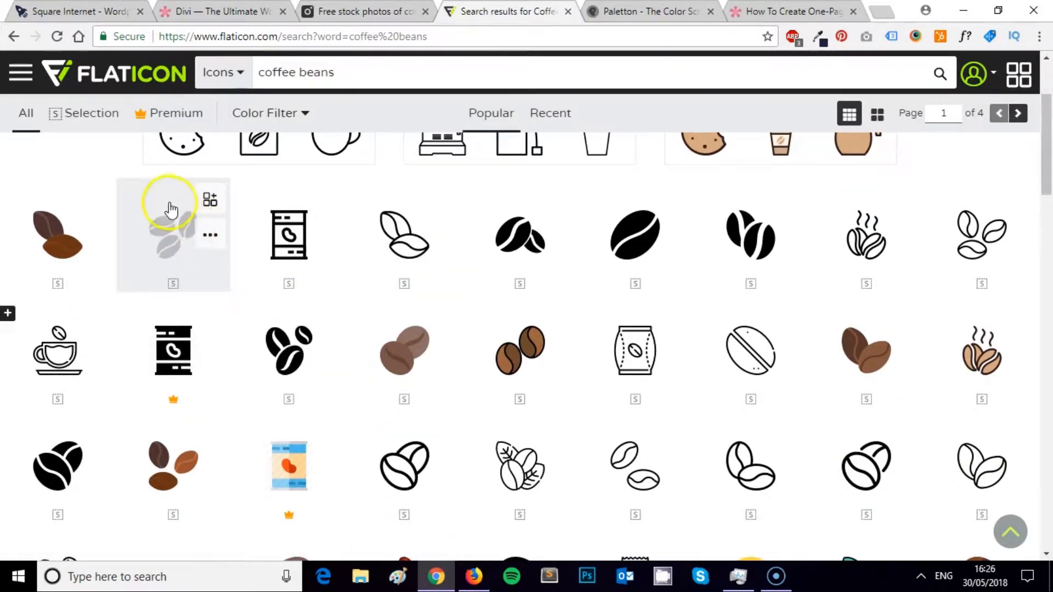
pyautogui.scroll(1, 266, 273)
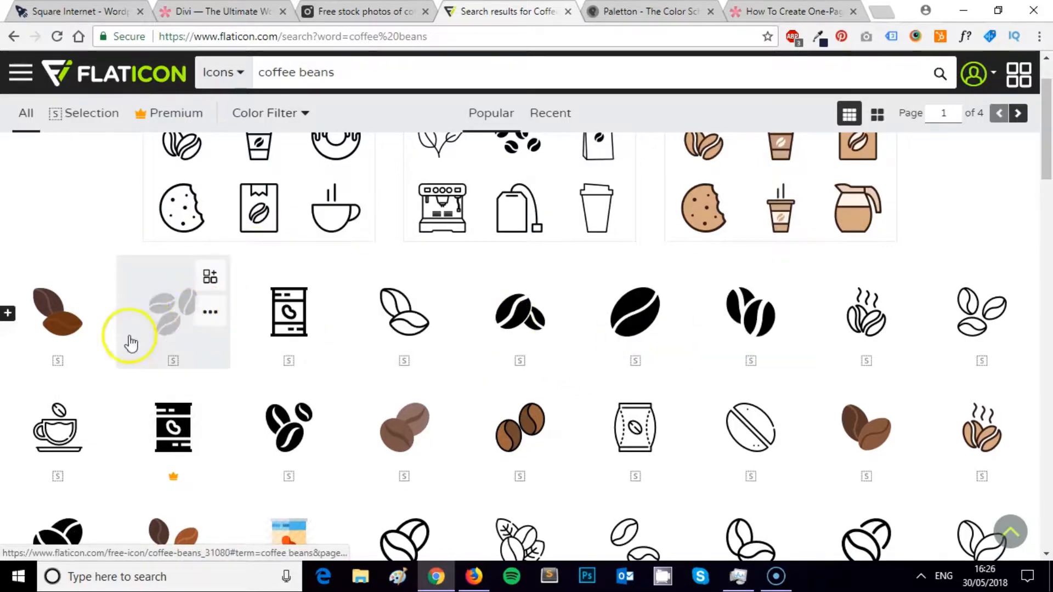
pyautogui.scroll(-4, 247, 360)
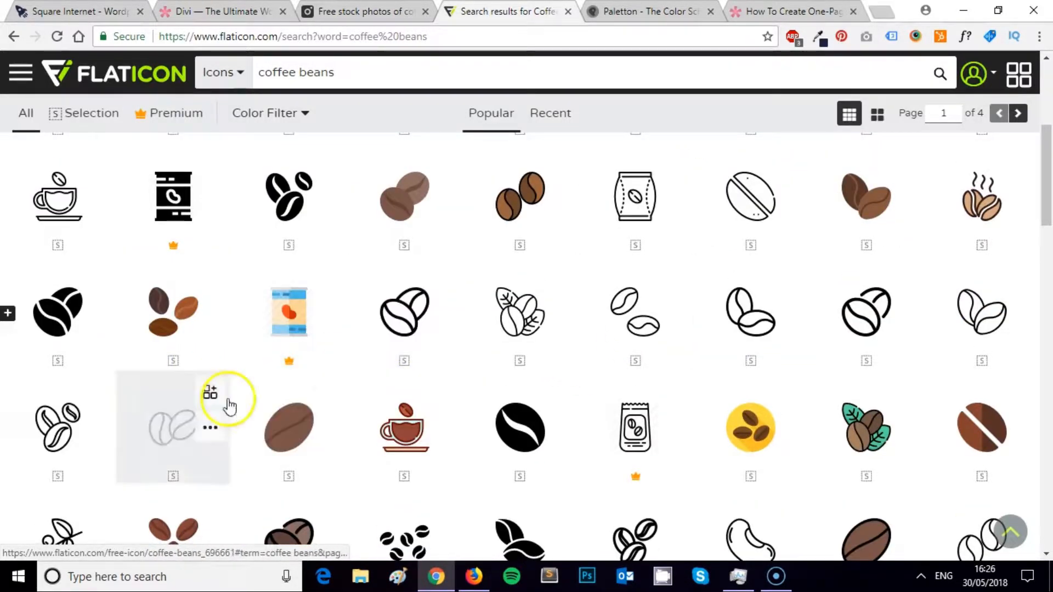
pyautogui.scroll(1, 603, 308)
pyautogui.scroll(1, 557, 241)
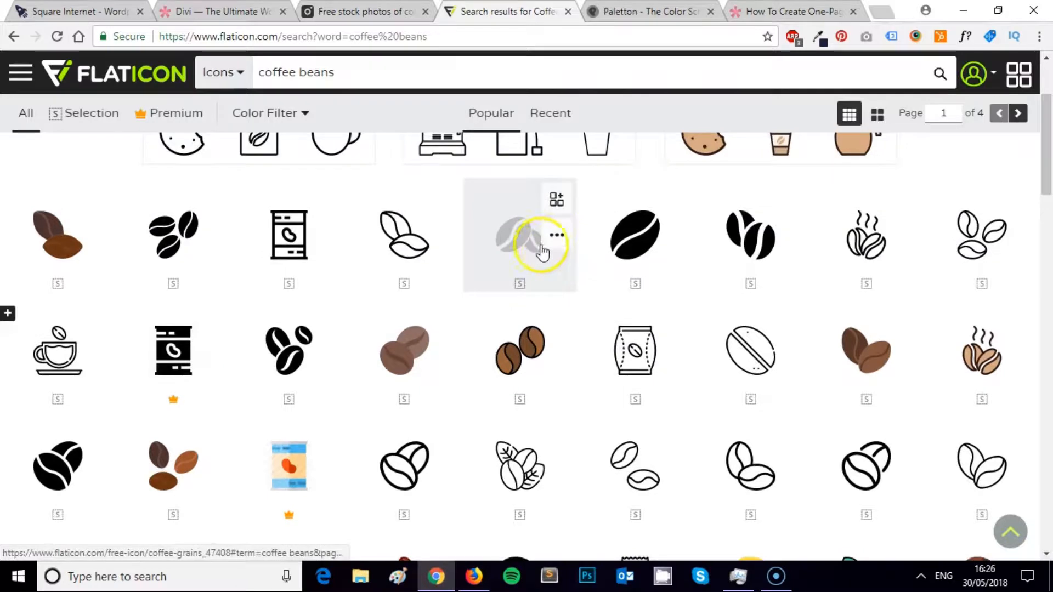
# - Pick the solid black three-bean Coffee beans icon, checking Paletton's hex in between
pyautogui.click(192, 262)
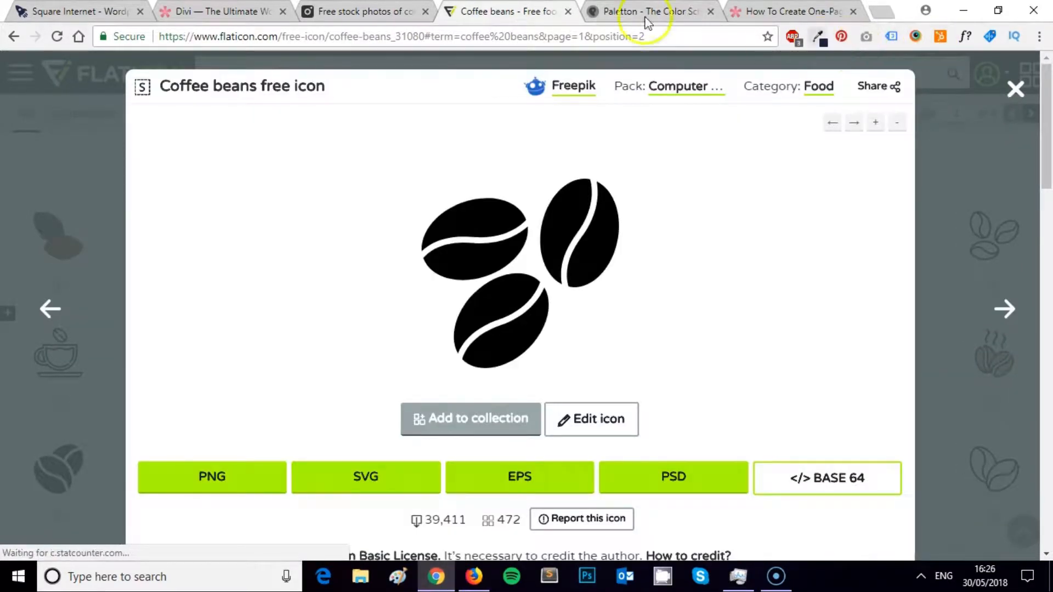
pyautogui.click(647, 12)
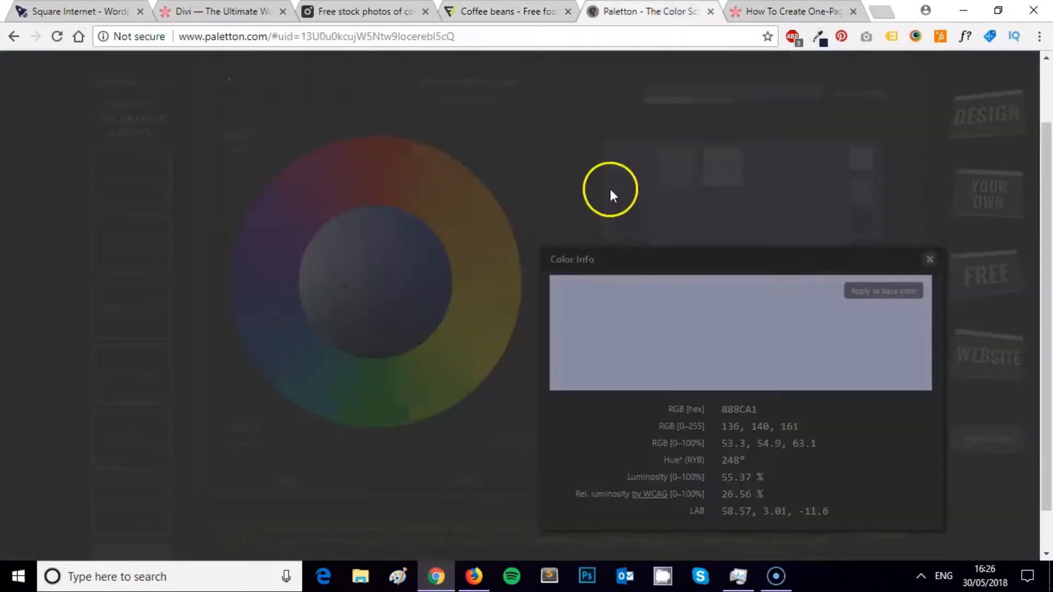
pyautogui.click(484, 11)
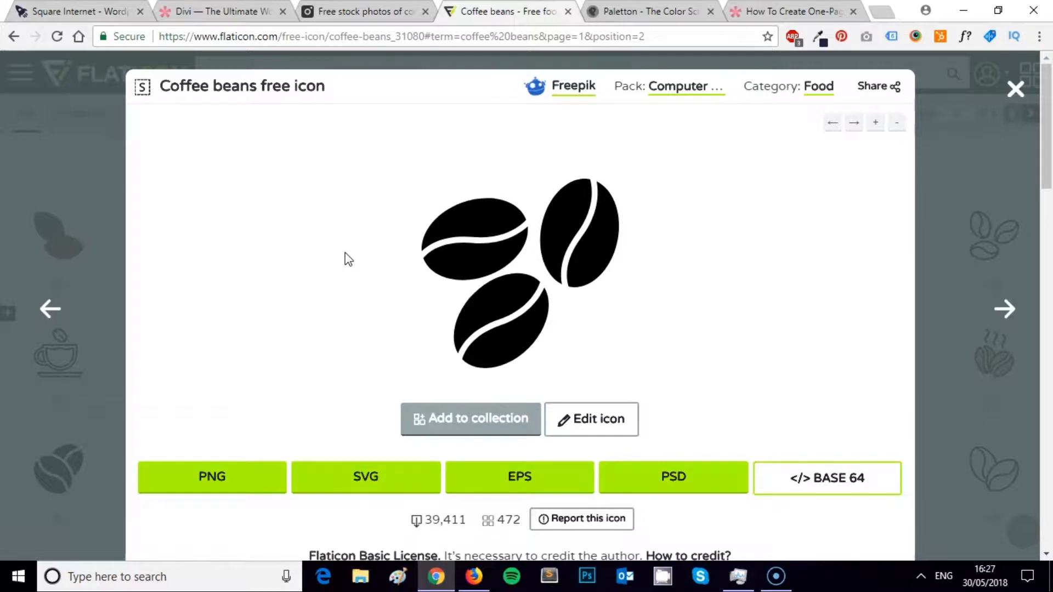
# - Choose the PNG format and recolour the Coffee beans icon to hex 888CA1
pyautogui.scroll(-2, 426, 131)
pyautogui.click(228, 399)
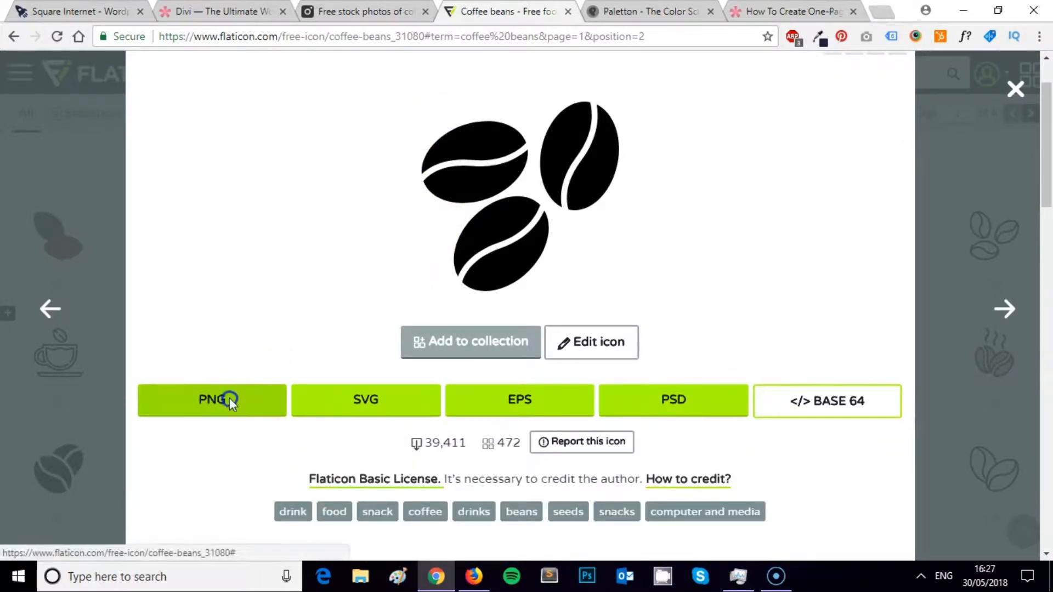
pyautogui.scroll(-2, 480, 216)
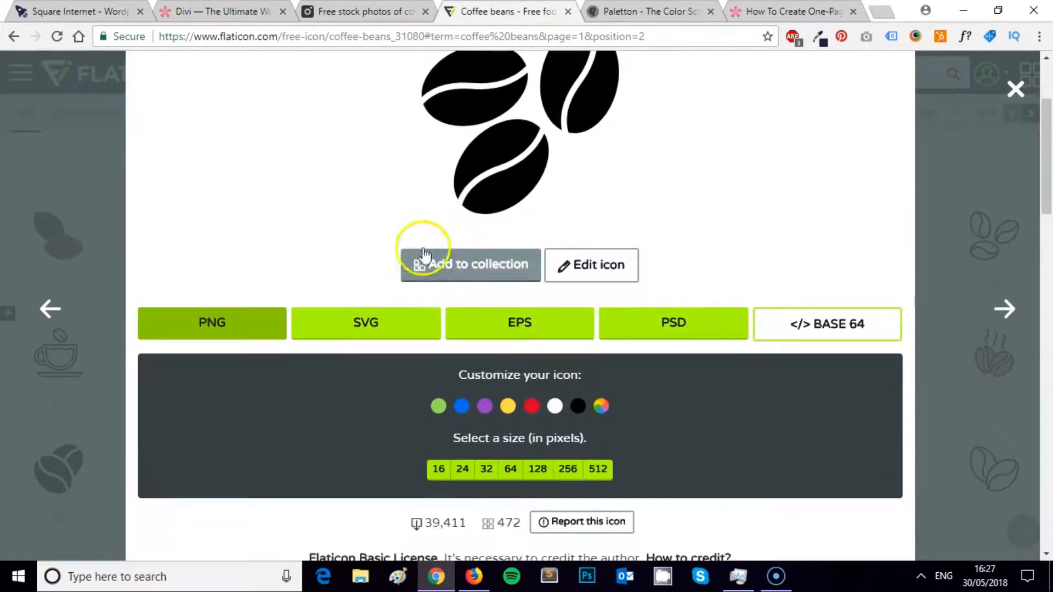
pyautogui.scroll(2, 379, 208)
pyautogui.scroll(-2, 382, 211)
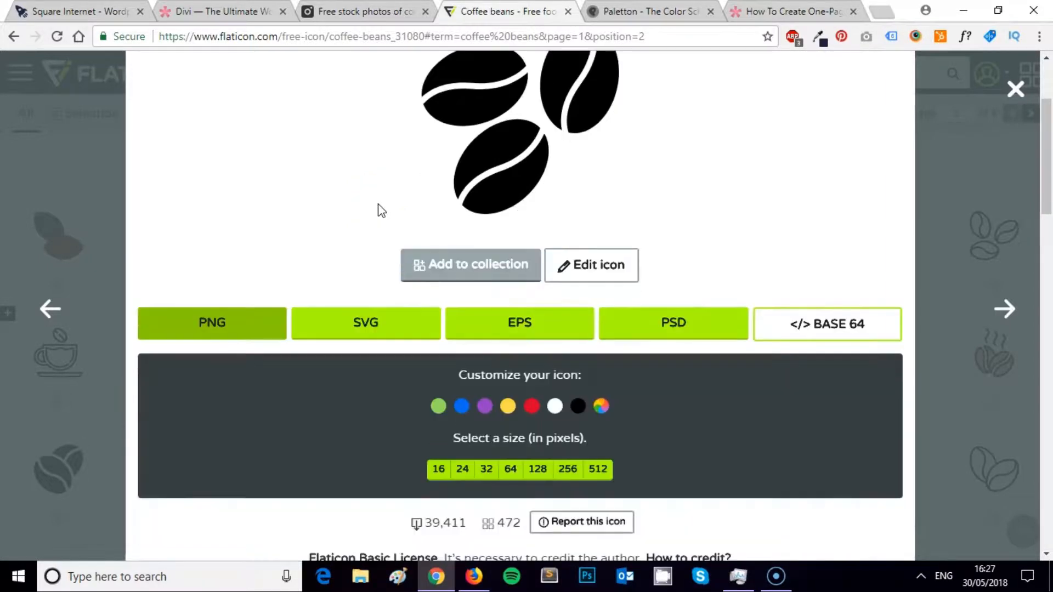
pyautogui.scroll(4, 400, 219)
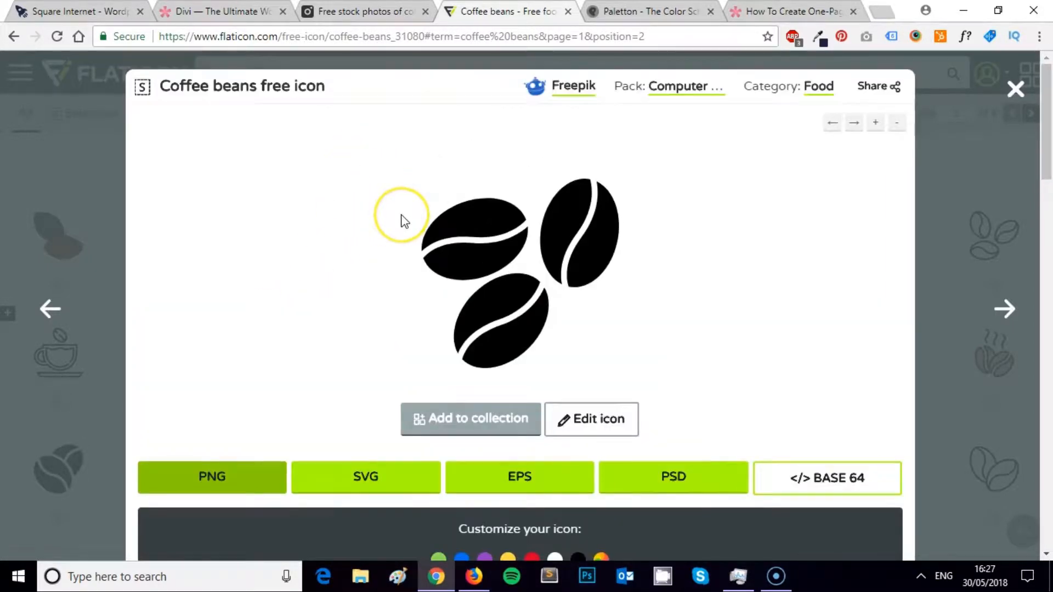
pyautogui.scroll(-4, 401, 219)
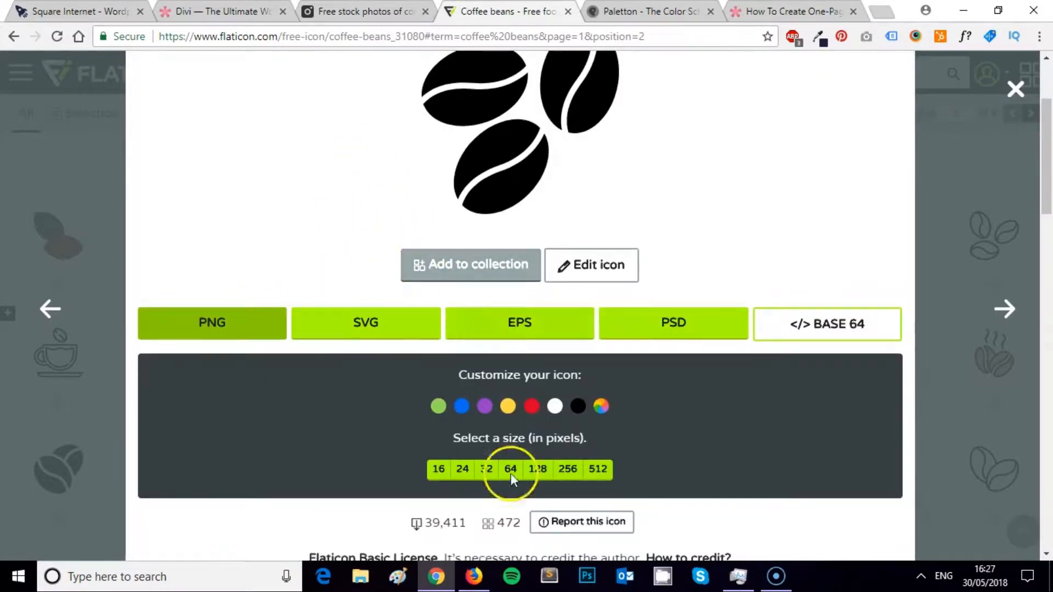
pyautogui.click(601, 408)
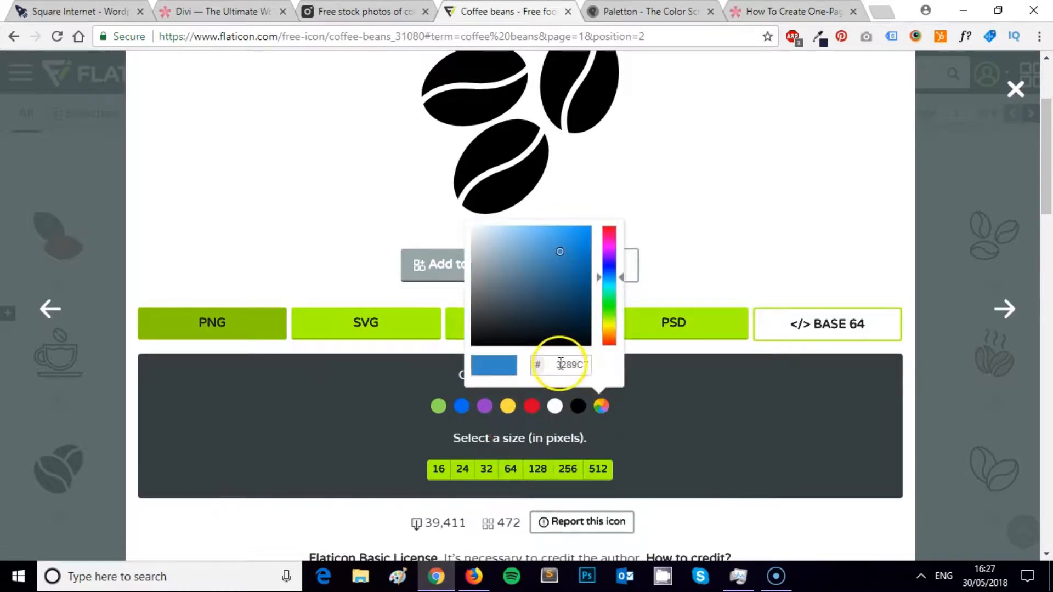
pyautogui.write('888CA1')
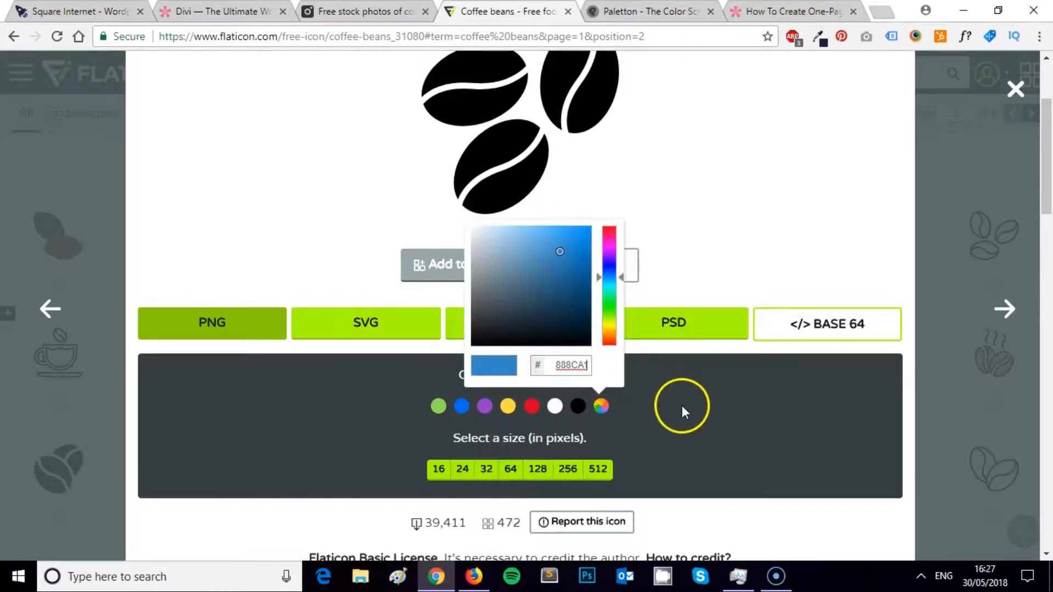
# - Download the icon at 64 px and switch back to the Divi editor
pyautogui.click(513, 468)
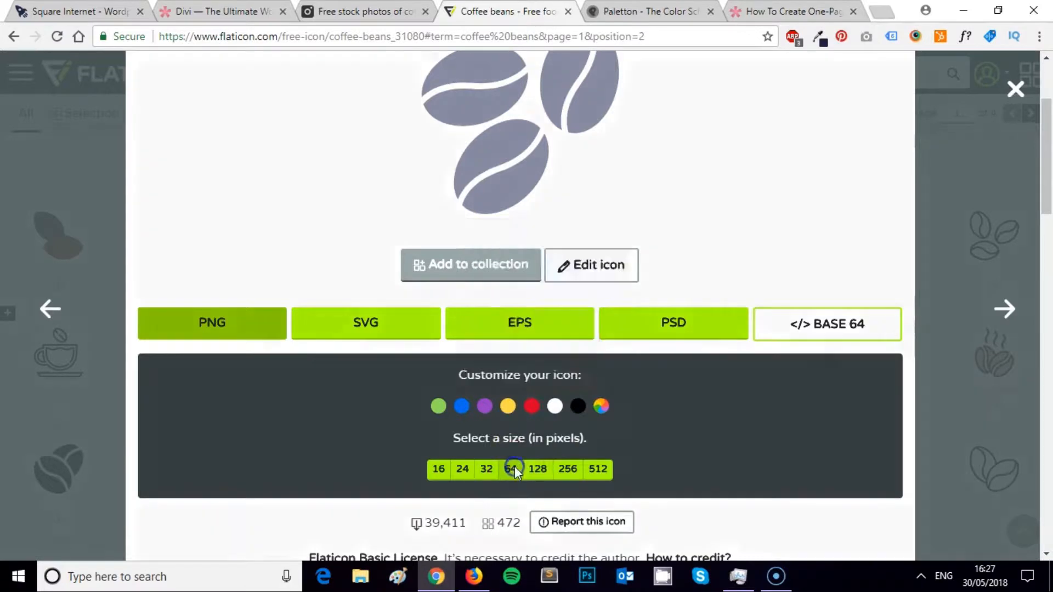
pyautogui.click(697, 378)
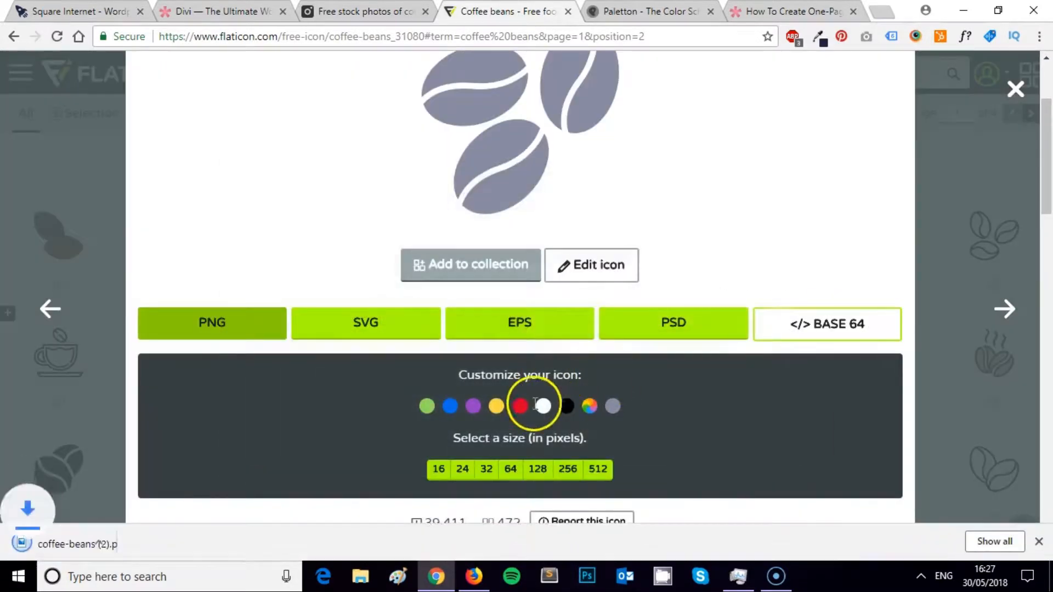
pyautogui.click(476, 575)
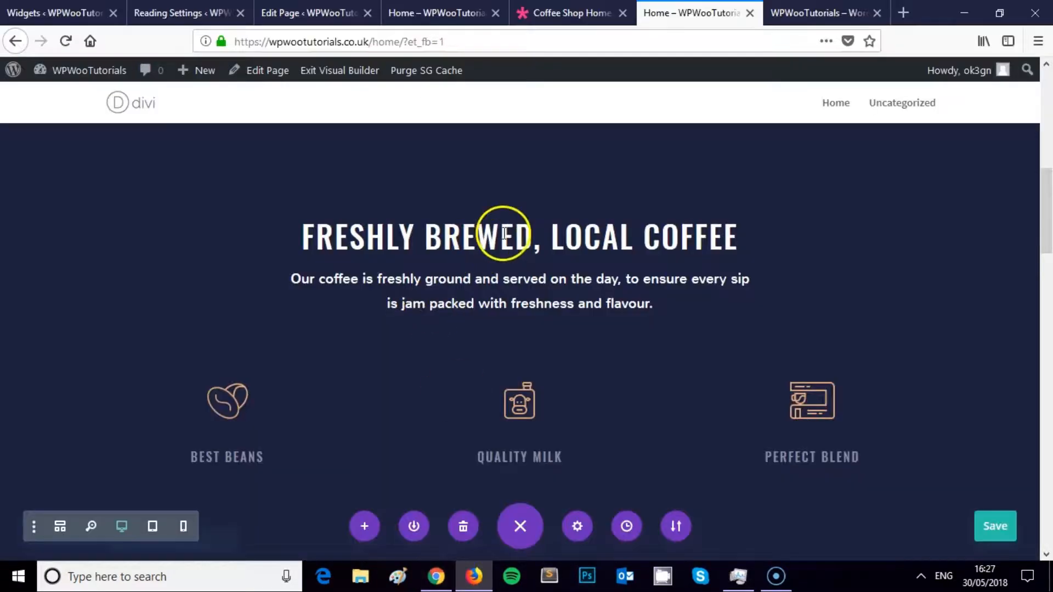
# - Scroll the Divi page to the Freshly Brewed section with the Best Beans, Quality Milk and Perfect Blend blurbs
pyautogui.scroll(-3, 359, 272)
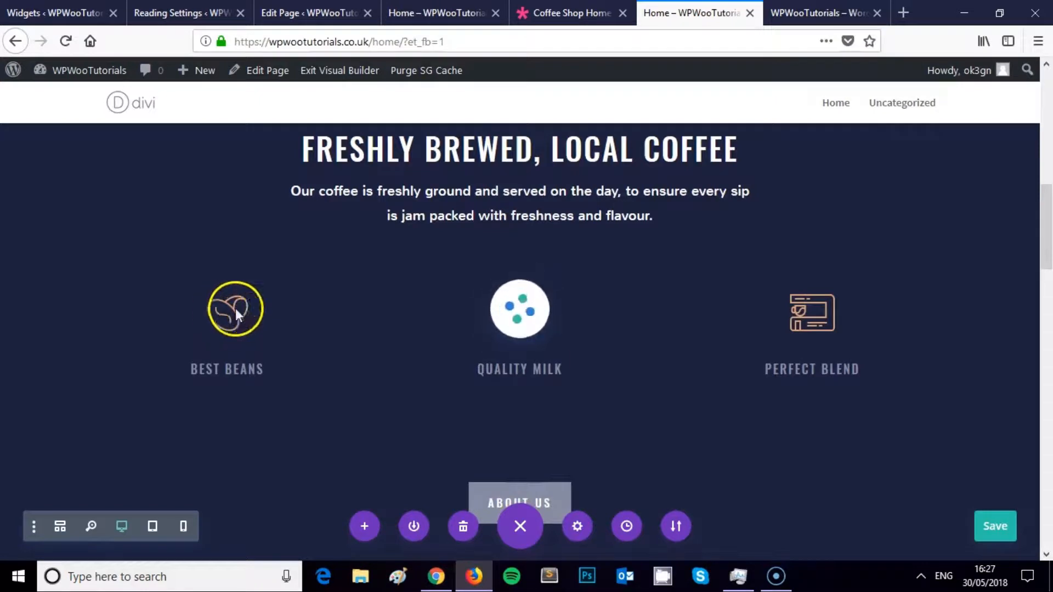
pyautogui.scroll(3, 264, 303)
pyautogui.scroll(-3, 265, 302)
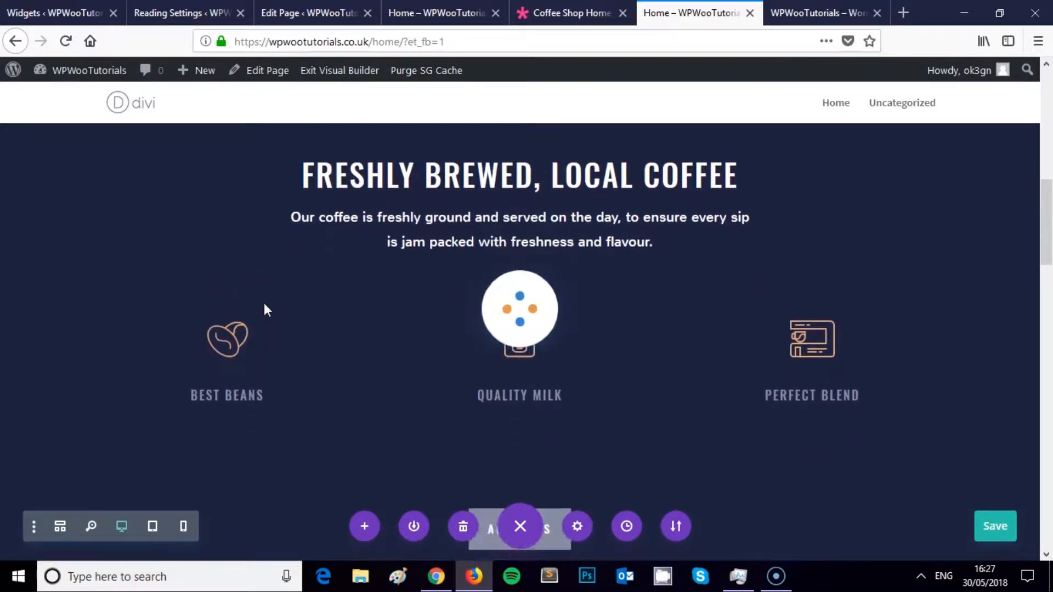
pyautogui.scroll(3, 264, 303)
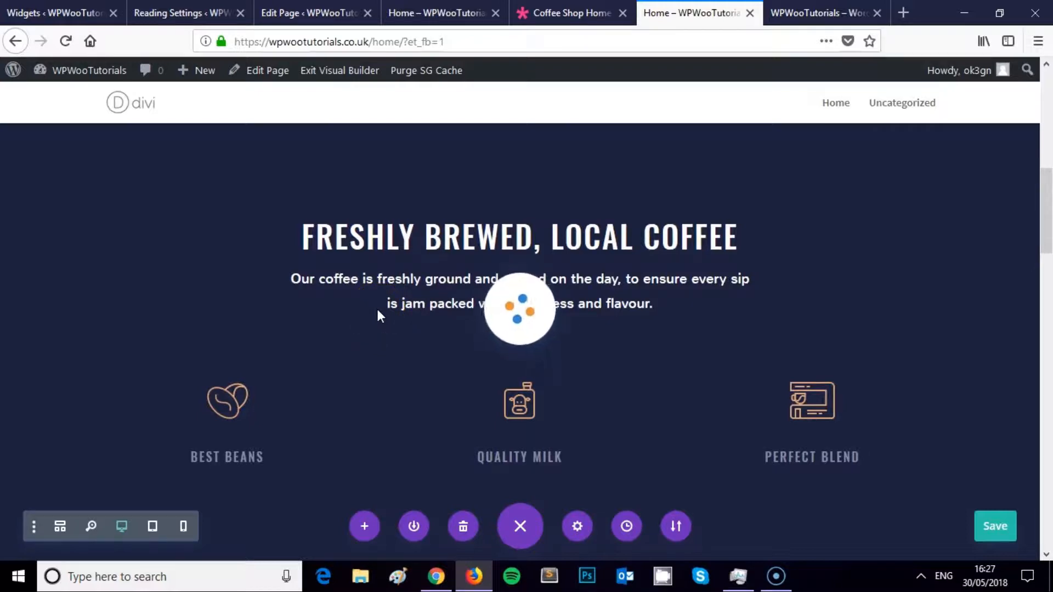
pyautogui.scroll(-2, 377, 311)
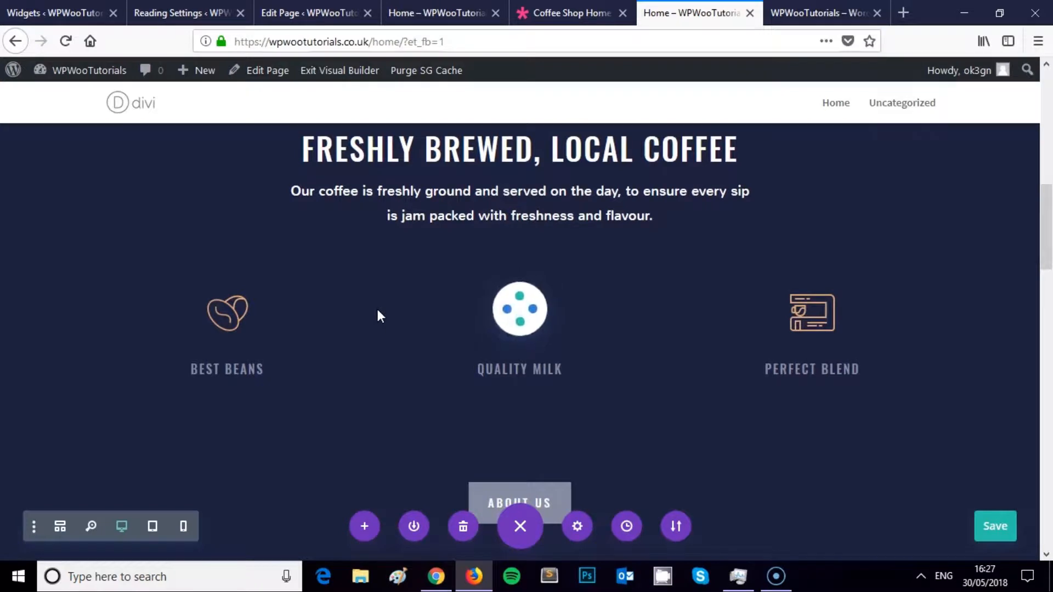
pyautogui.scroll(2, 377, 311)
pyautogui.scroll(-3, 377, 311)
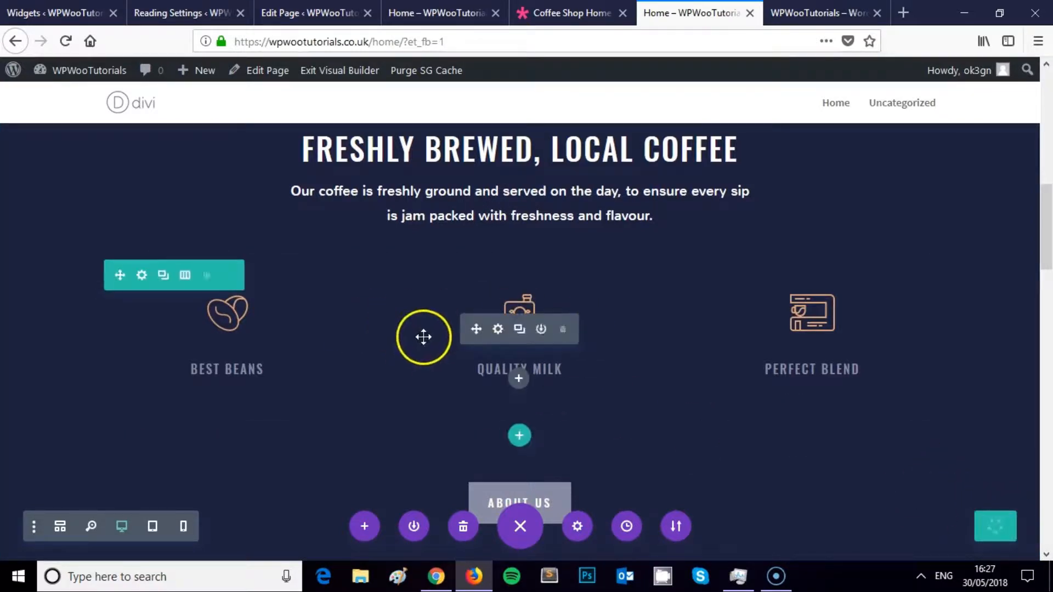
# - Open the Best Beans blurb settings and expand its Image & Icon content options
pyautogui.click(206, 329)
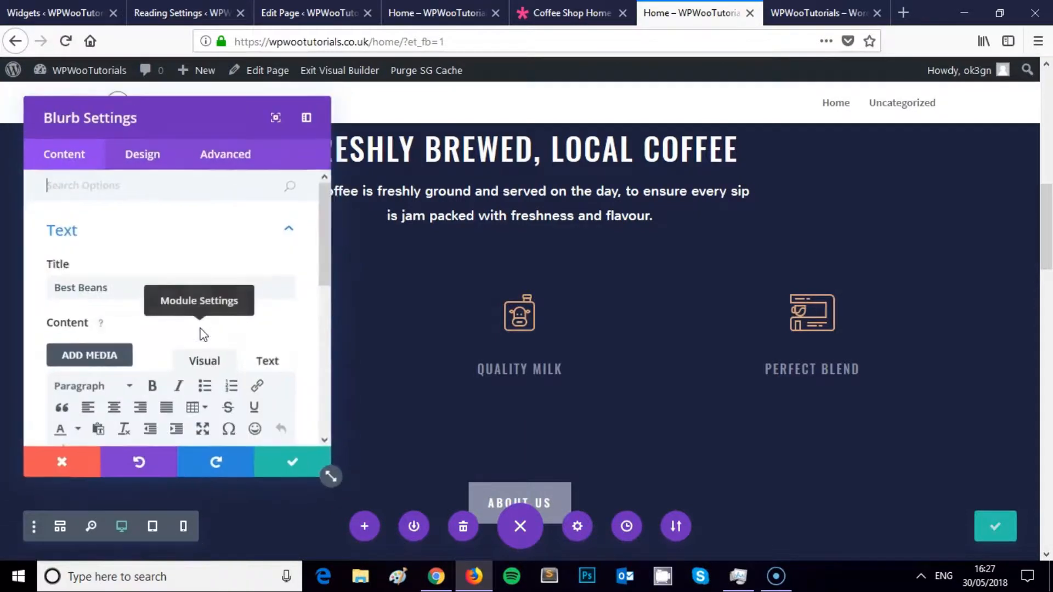
pyautogui.click(144, 156)
pyautogui.scroll(3, 186, 275)
pyautogui.scroll(3, 200, 297)
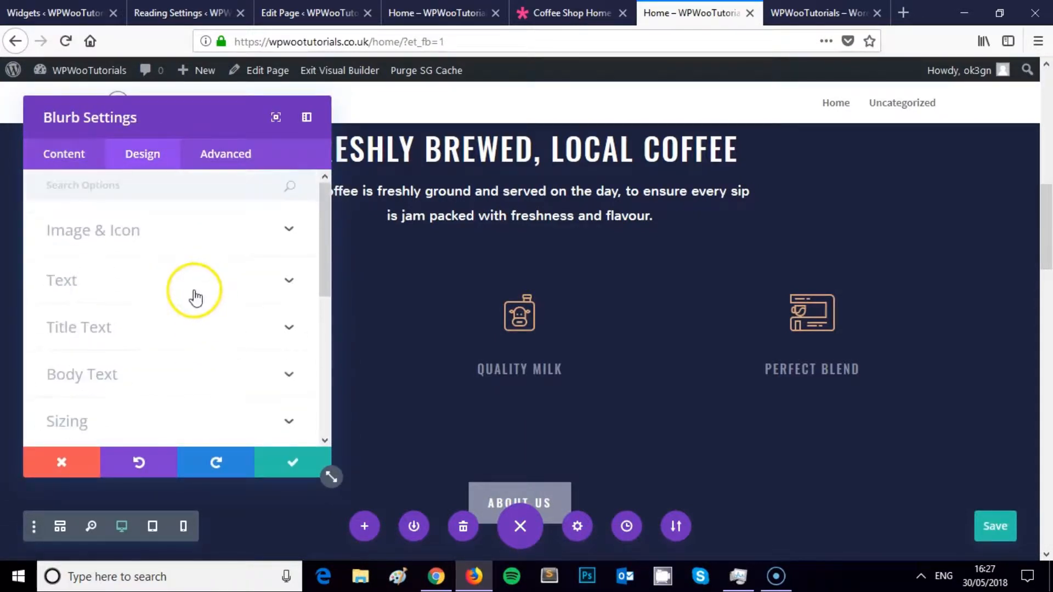
pyautogui.click(63, 153)
pyautogui.scroll(-6, 181, 298)
pyautogui.click(116, 270)
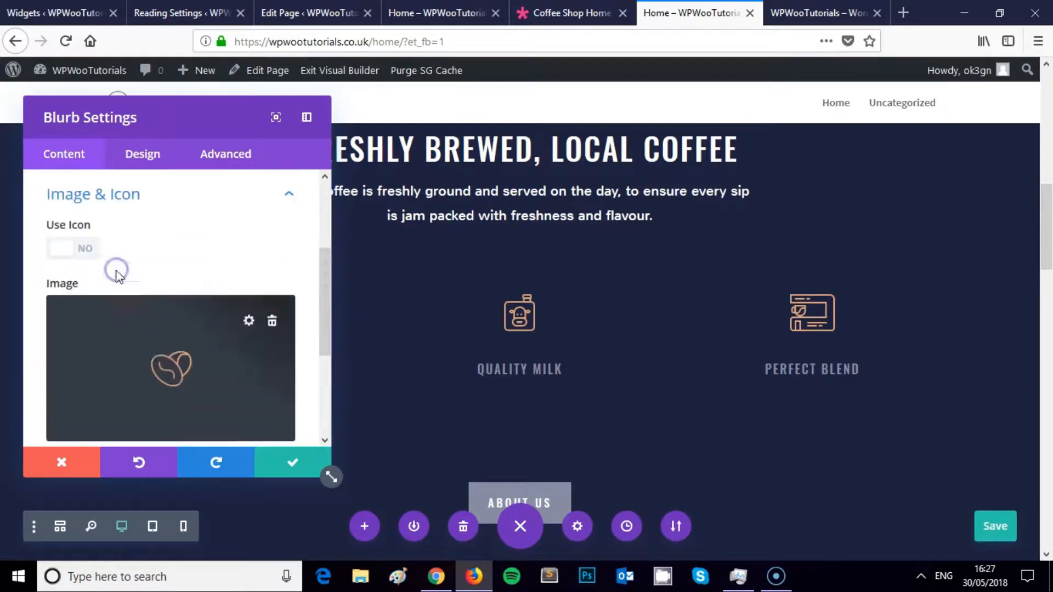
# - Upload coffee-beans (2) as the blurb's image and save the Best Beans blurb
pyautogui.click(173, 320)
pyautogui.click(229, 129)
pyautogui.click(583, 336)
pyautogui.click(182, 142)
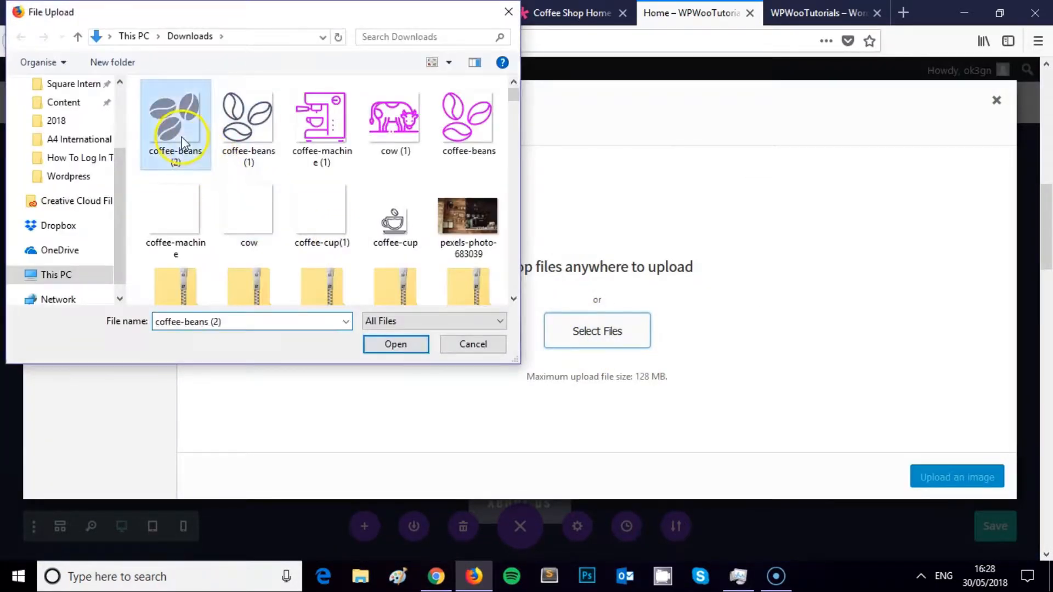
pyautogui.doubleClick(182, 143)
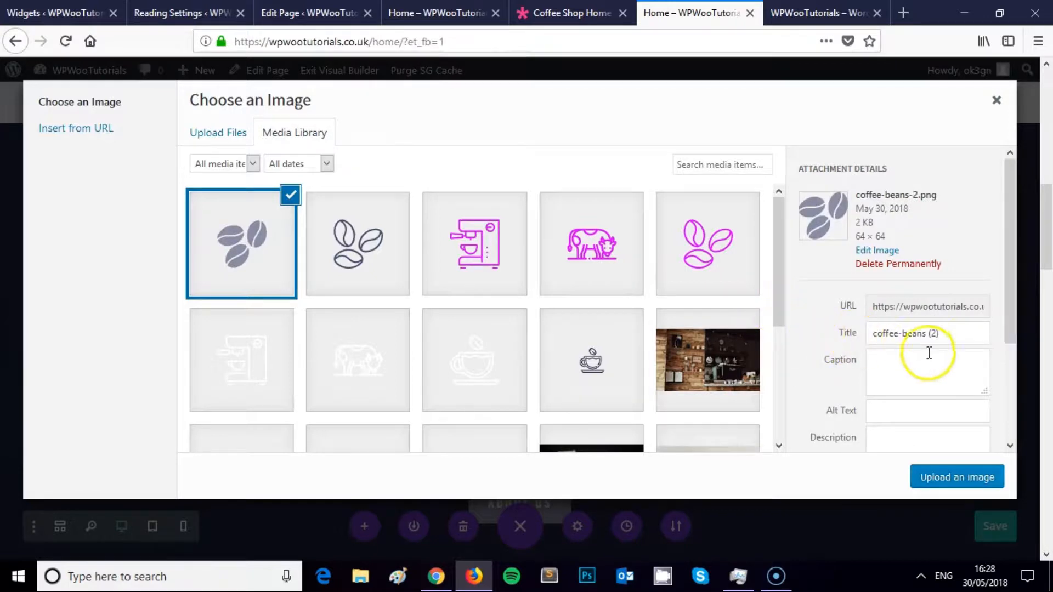
pyautogui.click(973, 478)
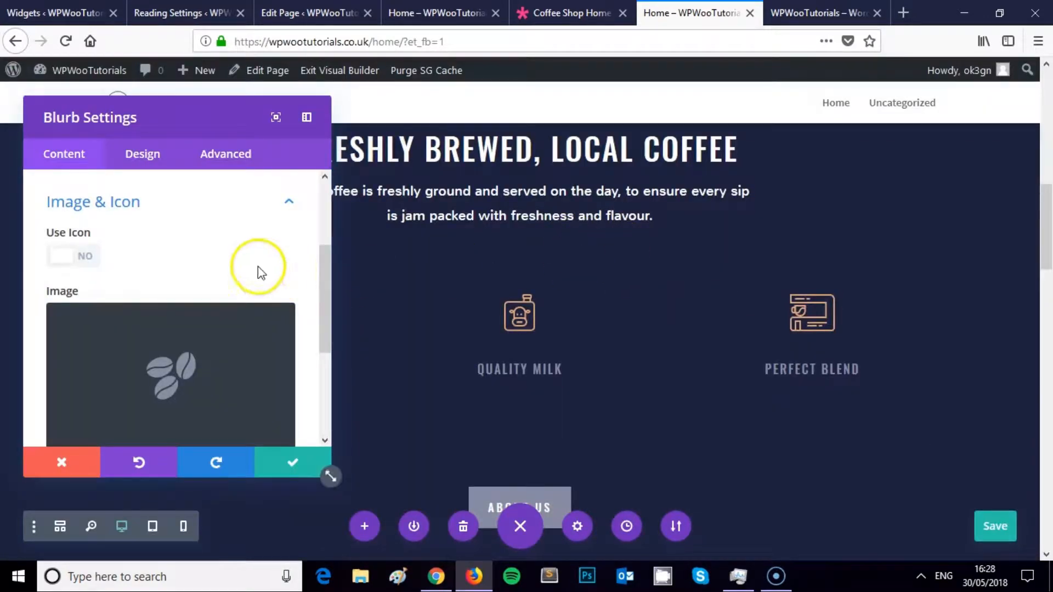
pyautogui.click(294, 464)
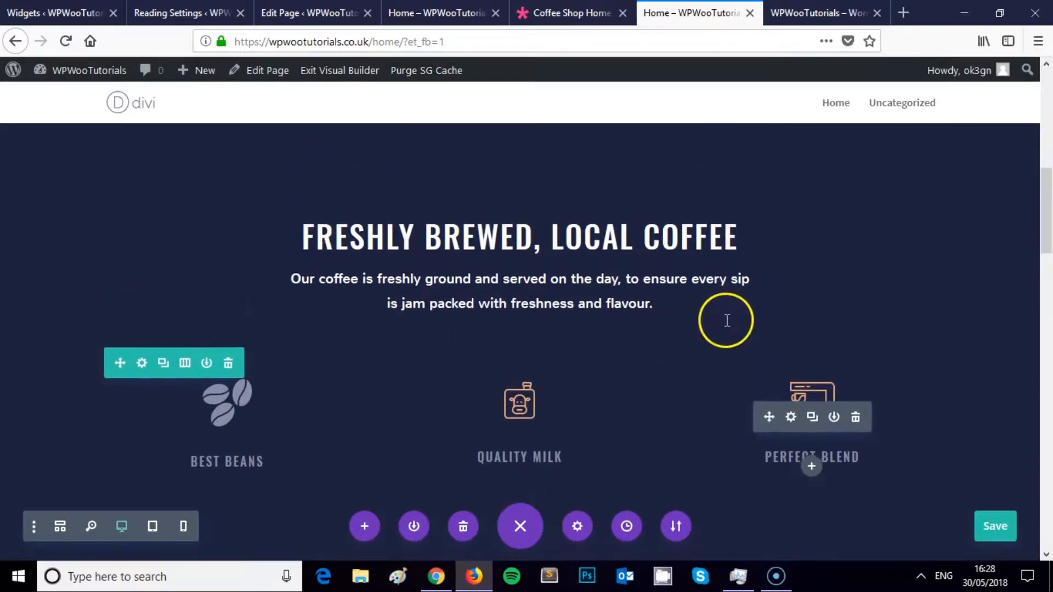
pyautogui.scroll(-3, 730, 324)
pyautogui.scroll(6, 735, 305)
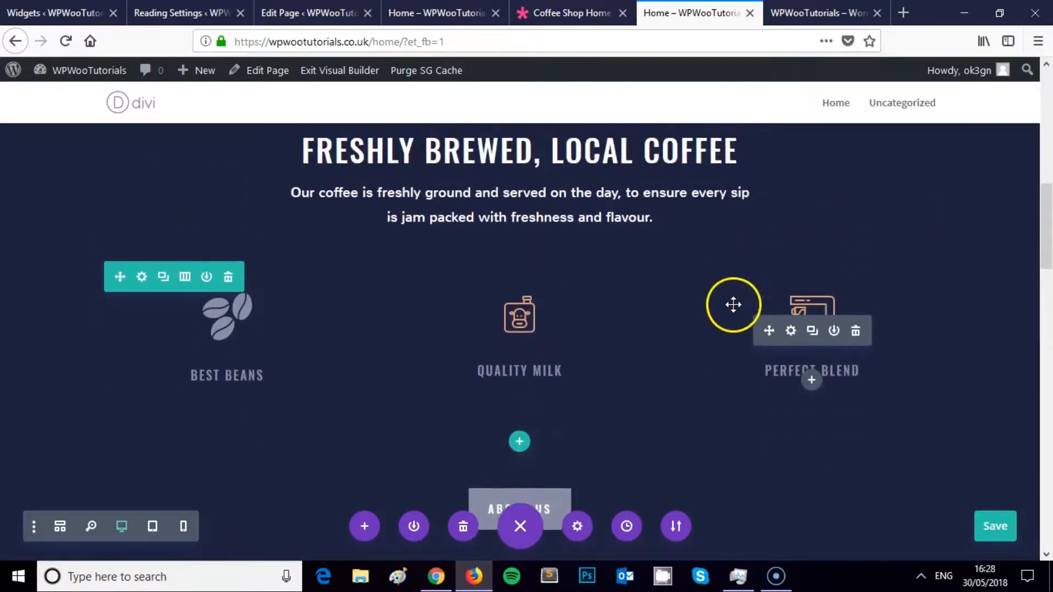
pyautogui.scroll(-3, 702, 307)
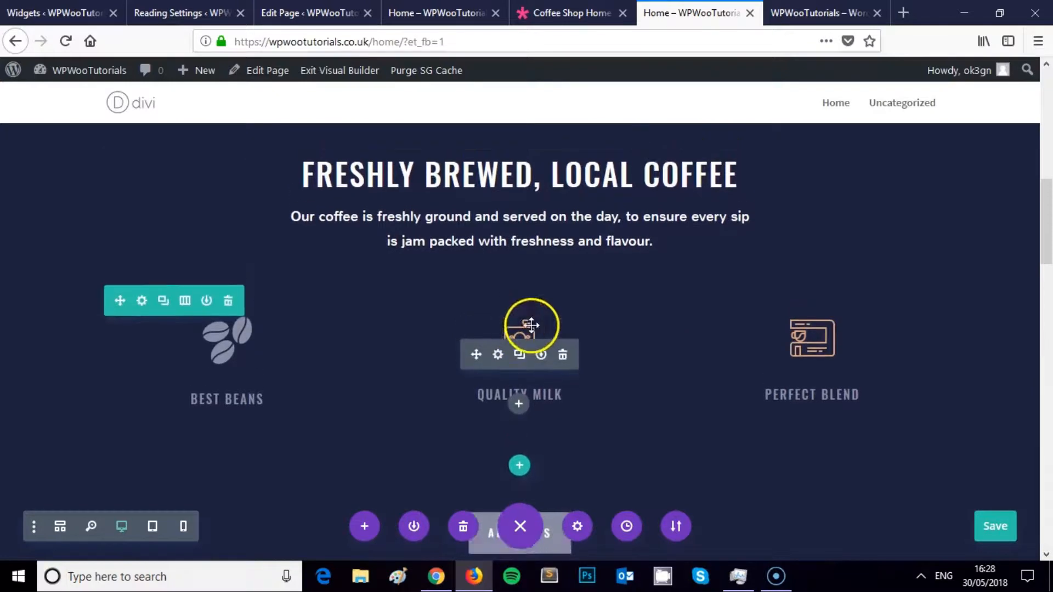
# - Search Flaticon for 'milk' and open the outline cow icon's details
pyautogui.click(434, 577)
pyautogui.click(1012, 93)
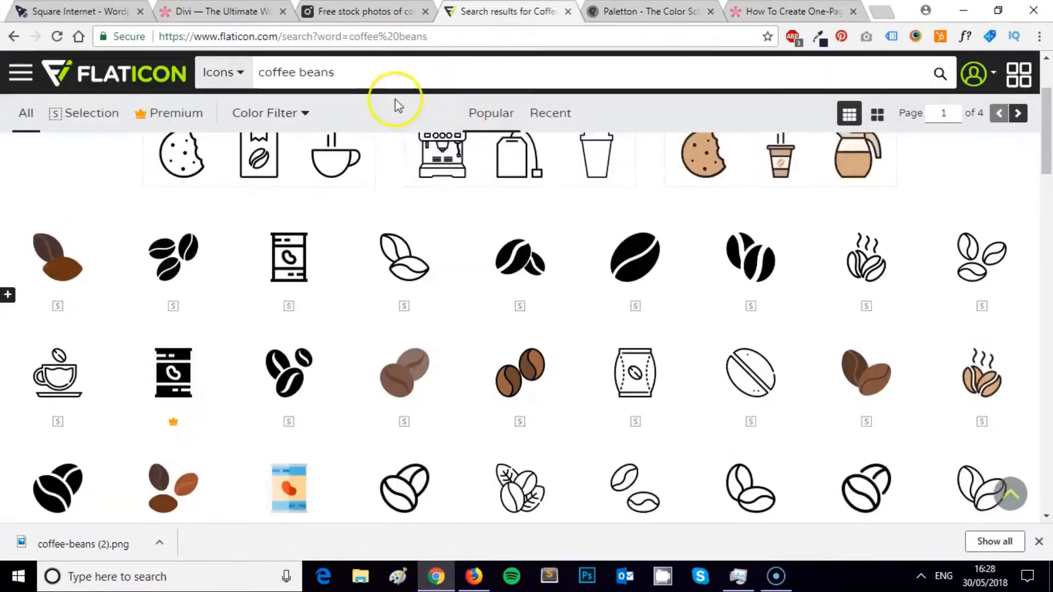
pyautogui.write('milk')
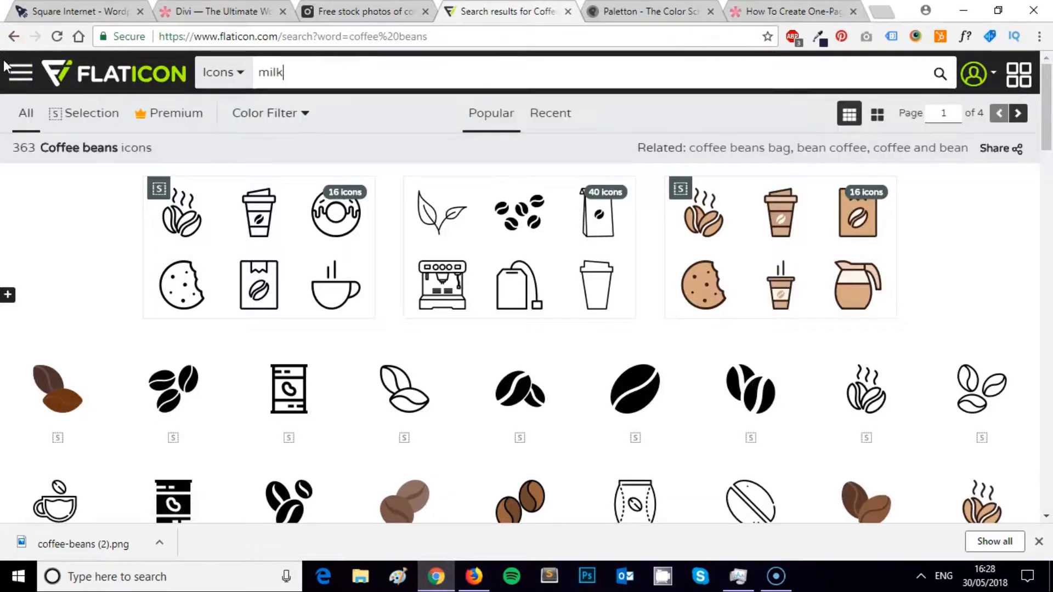
pyautogui.press('Return')
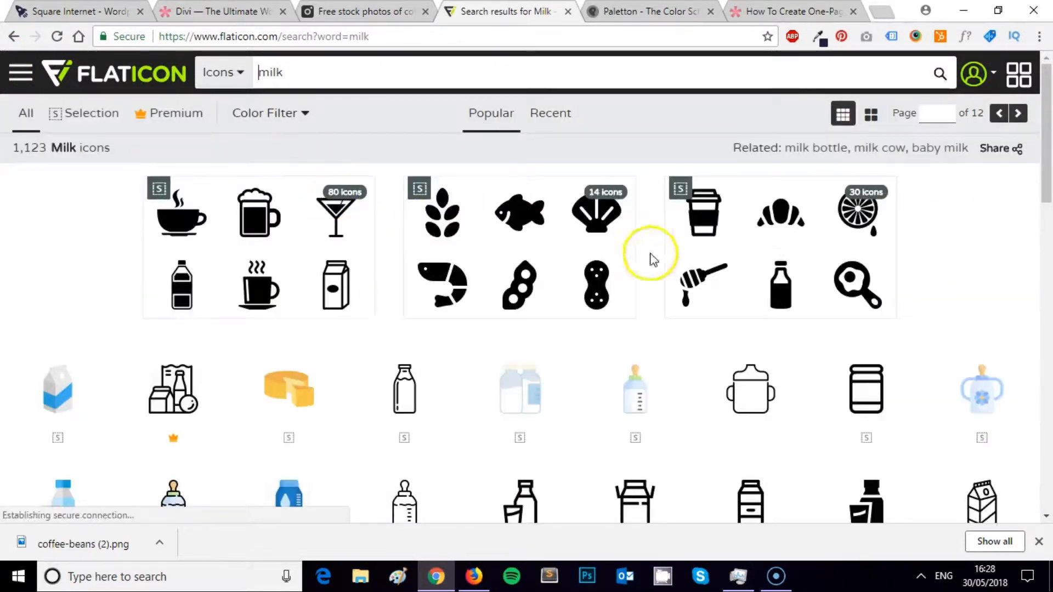
pyautogui.scroll(-3, 609, 298)
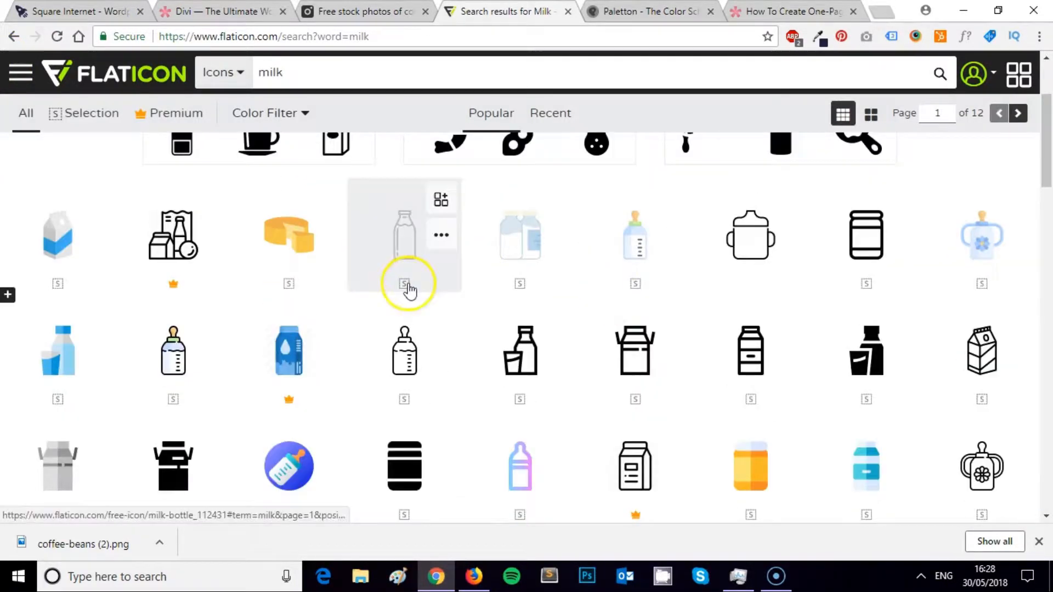
pyautogui.scroll(-1, 429, 272)
pyautogui.scroll(-8, 429, 271)
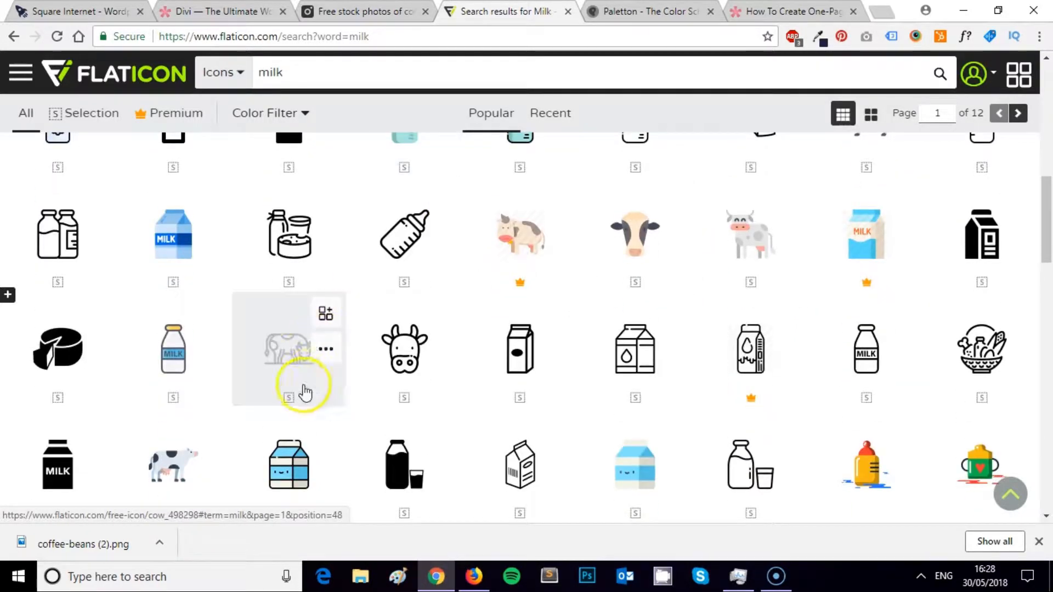
pyautogui.click(286, 369)
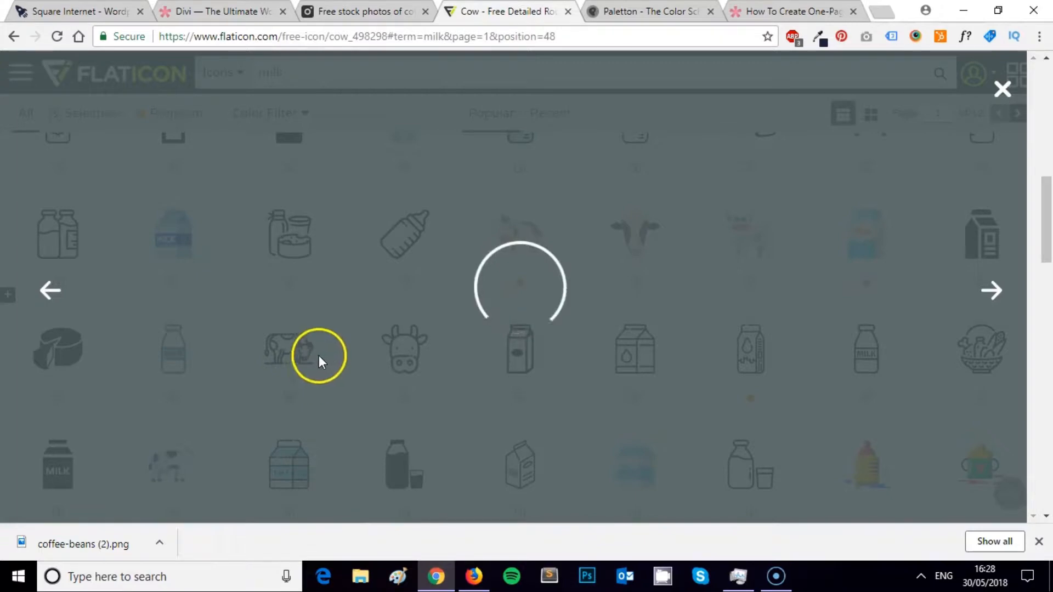
# - Download the cow icon as a 64-pixel PNG recoloured to 888CA1
pyautogui.scroll(-4, 541, 329)
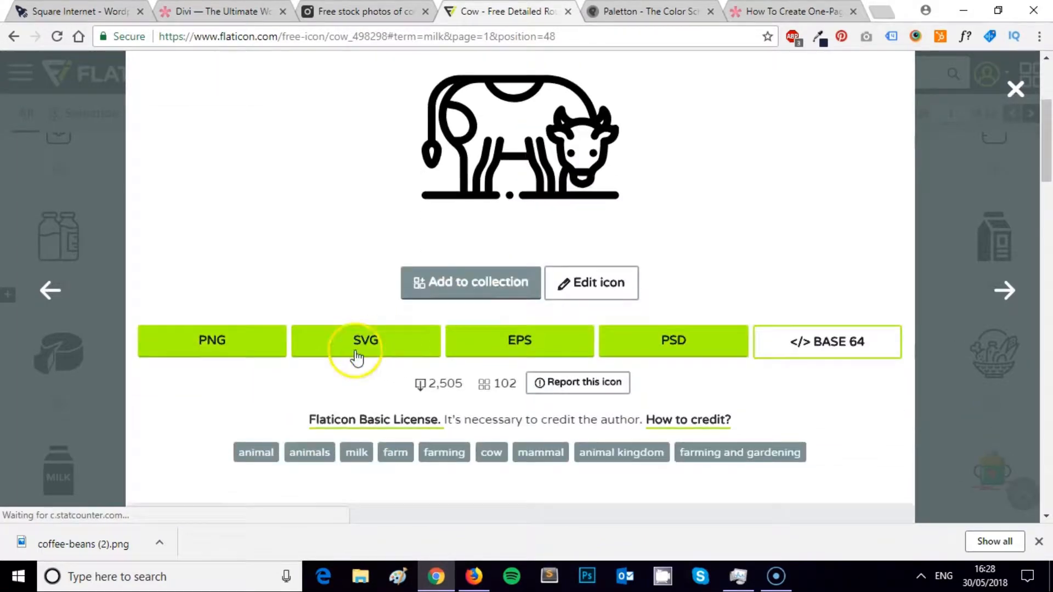
pyautogui.click(217, 328)
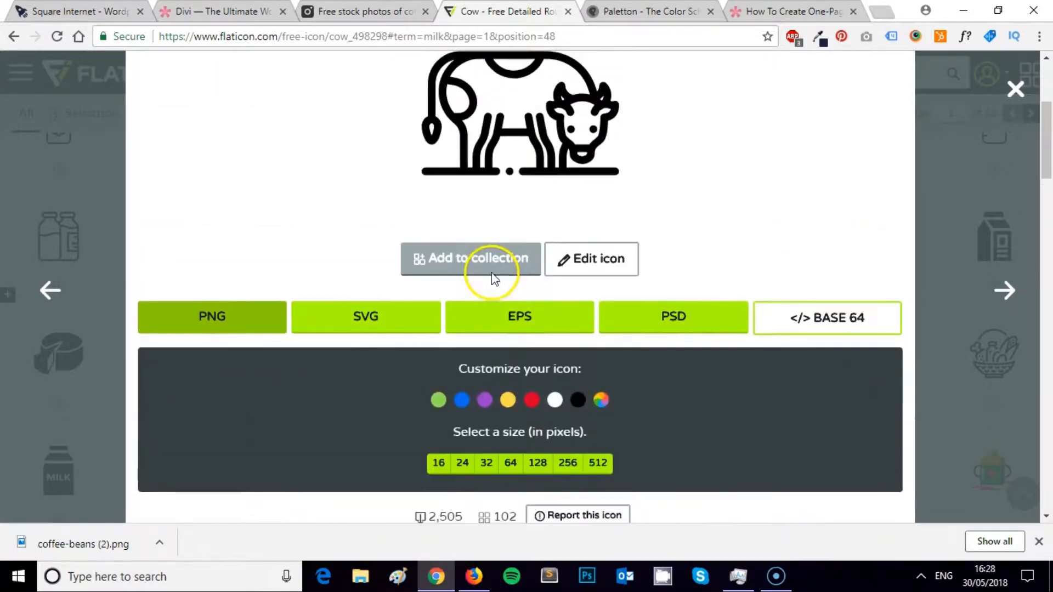
pyautogui.click(602, 400)
pyautogui.click(604, 400)
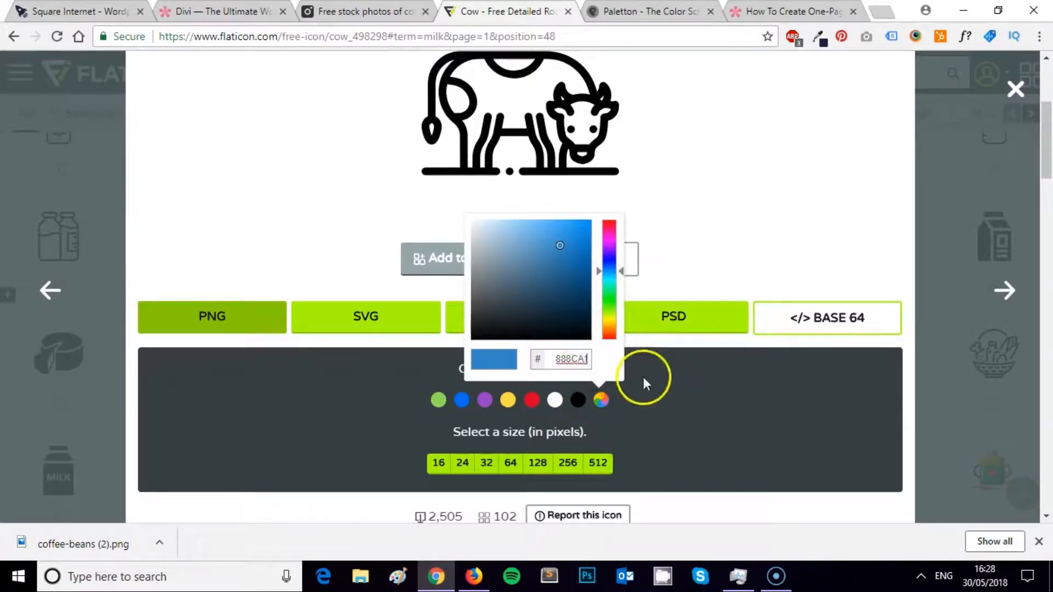
pyautogui.click(687, 403)
pyautogui.click(509, 466)
pyautogui.click(665, 362)
# - Open the Quality Milk blurb's settings and expand its Image & Icon options
pyautogui.click(471, 576)
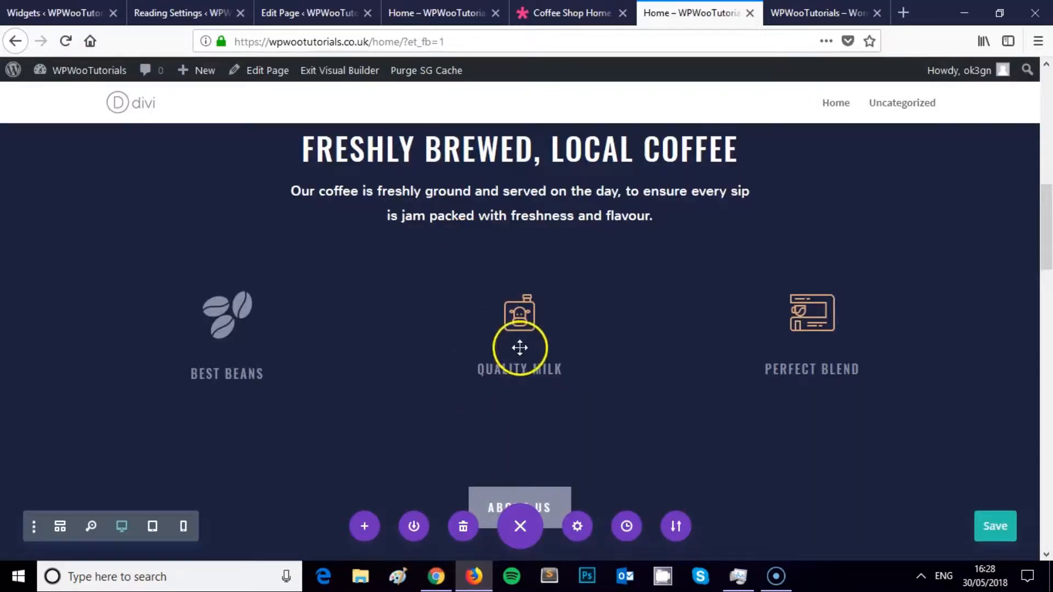
pyautogui.click(499, 329)
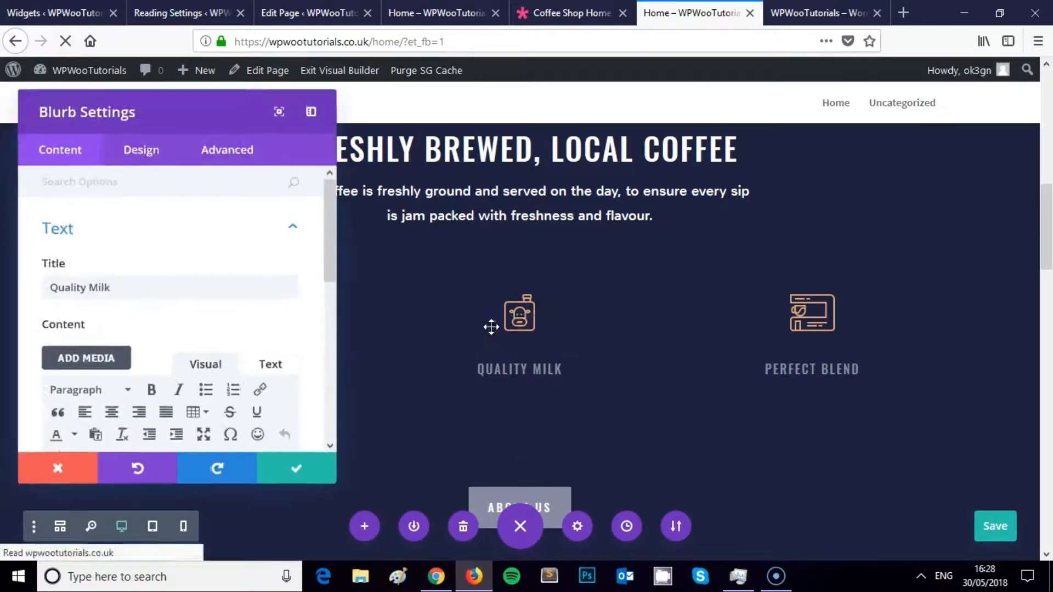
pyautogui.click(137, 155)
pyautogui.scroll(-2, 212, 263)
pyautogui.click(92, 160)
pyautogui.scroll(-3, 148, 280)
pyautogui.scroll(-2, 153, 335)
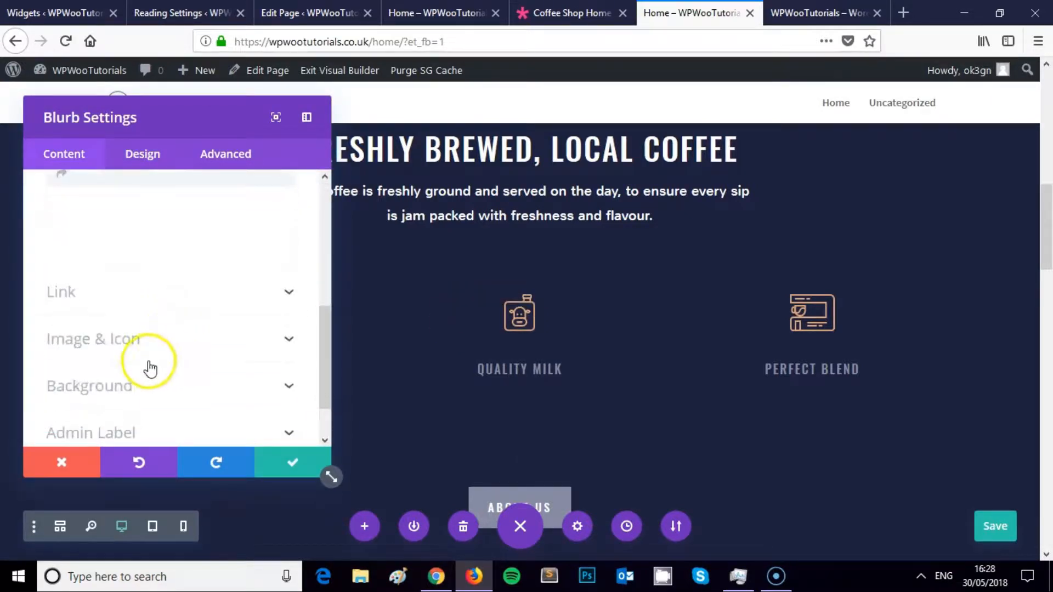
pyautogui.click(107, 345)
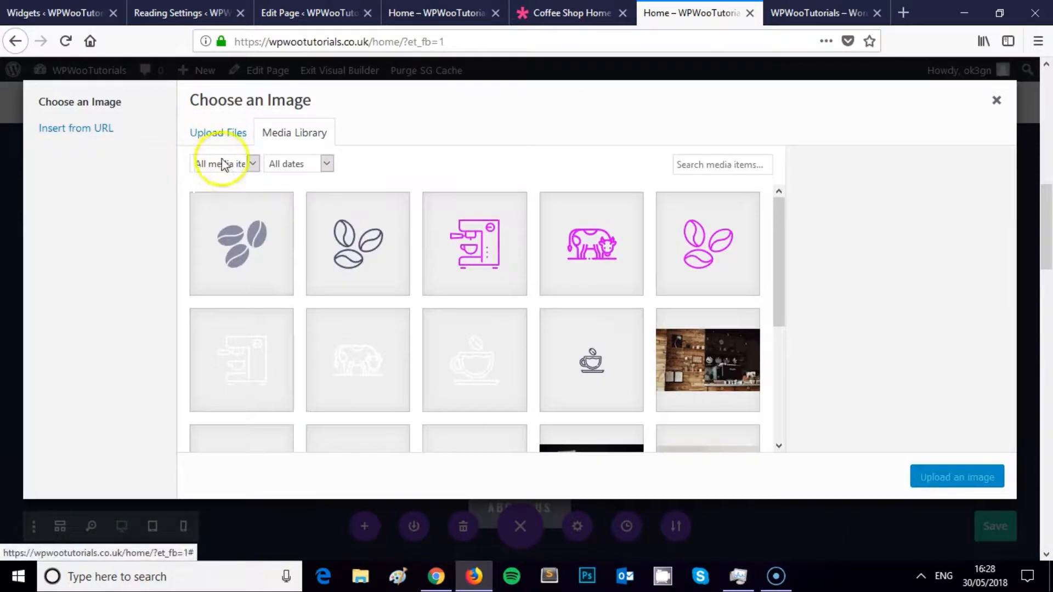
# - Upload the cow (2) image as the blurb's image and save the blurb
pyautogui.click(219, 131)
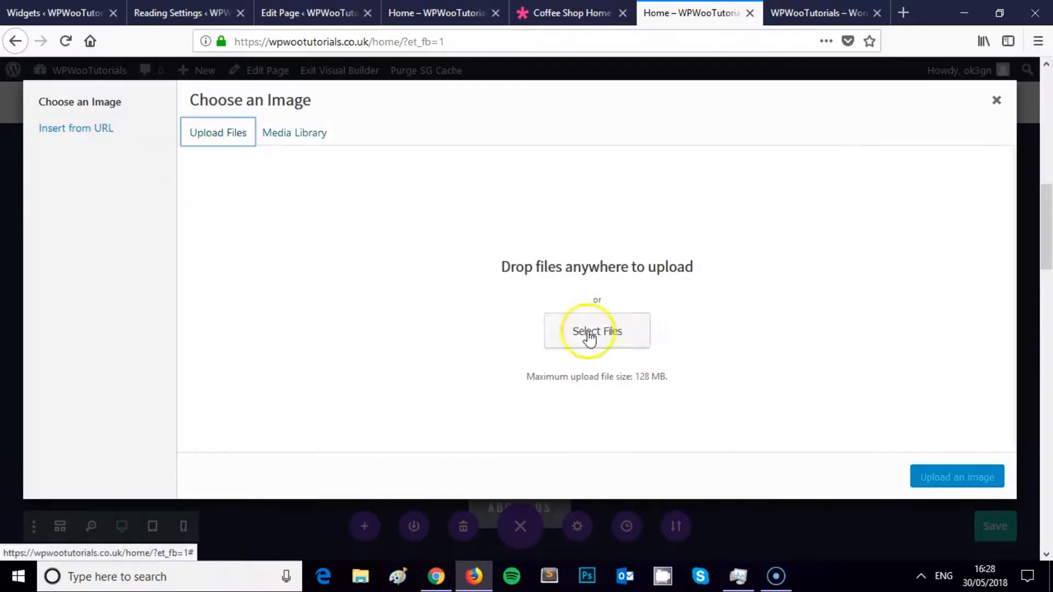
pyautogui.click(598, 332)
pyautogui.doubleClick(176, 117)
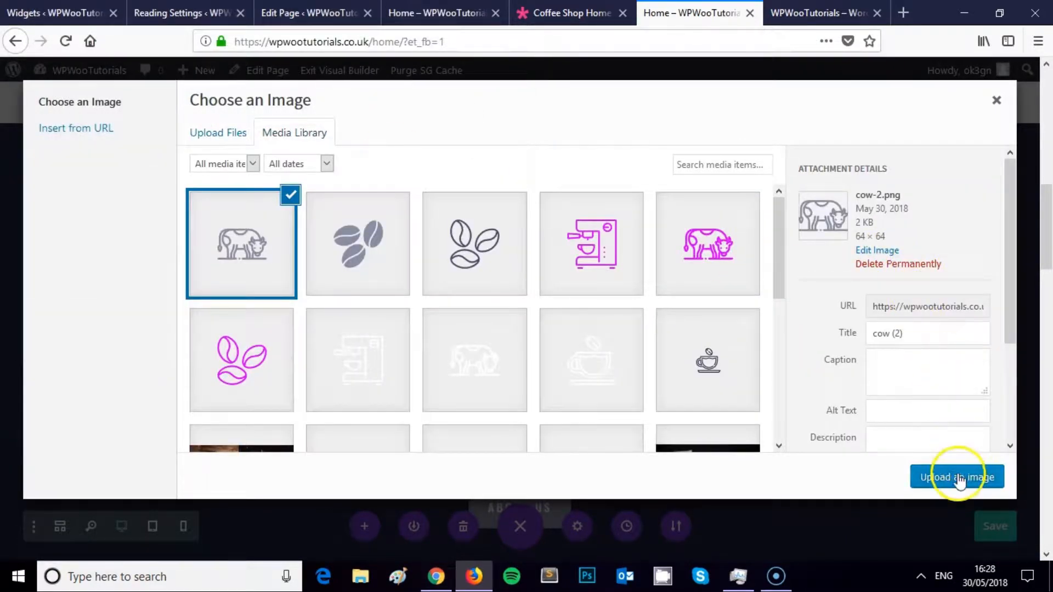
pyautogui.click(959, 480)
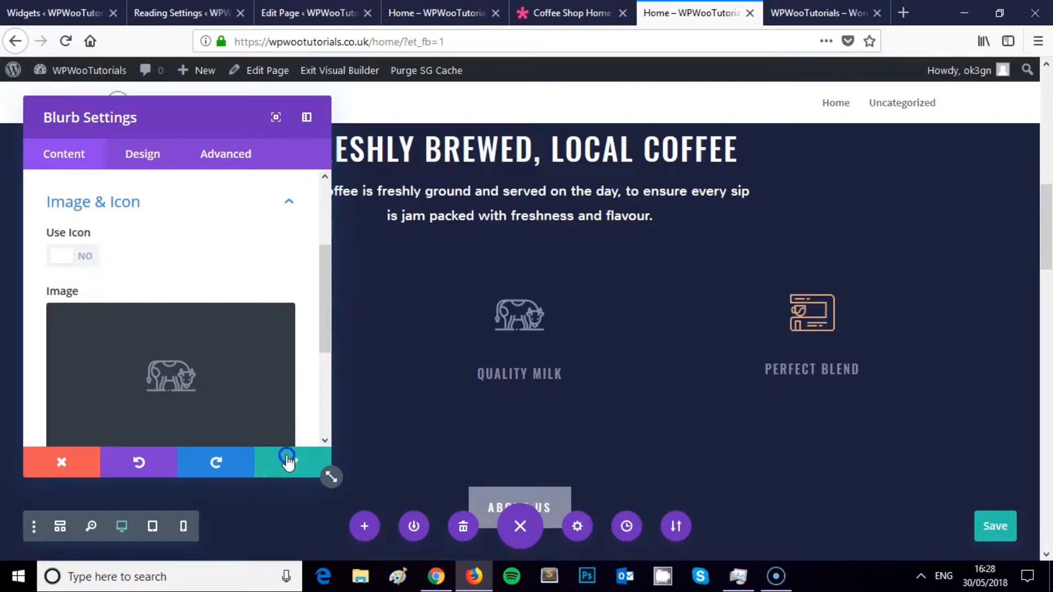
pyautogui.click(287, 462)
pyautogui.scroll(2, 724, 259)
pyautogui.scroll(3, 636, 275)
pyautogui.scroll(-5, 694, 263)
pyautogui.scroll(2, 792, 272)
pyautogui.scroll(-2, 792, 271)
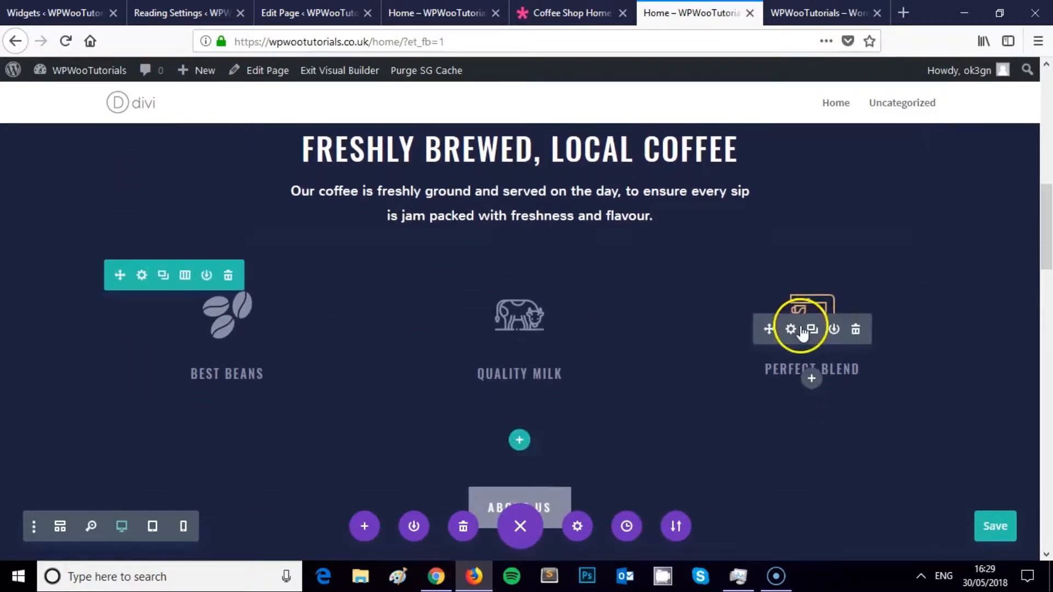
pyautogui.scroll(-2, 807, 331)
# - Search Flaticon for 'coffee machine' and open the outline coffee machine icon
pyautogui.click(436, 576)
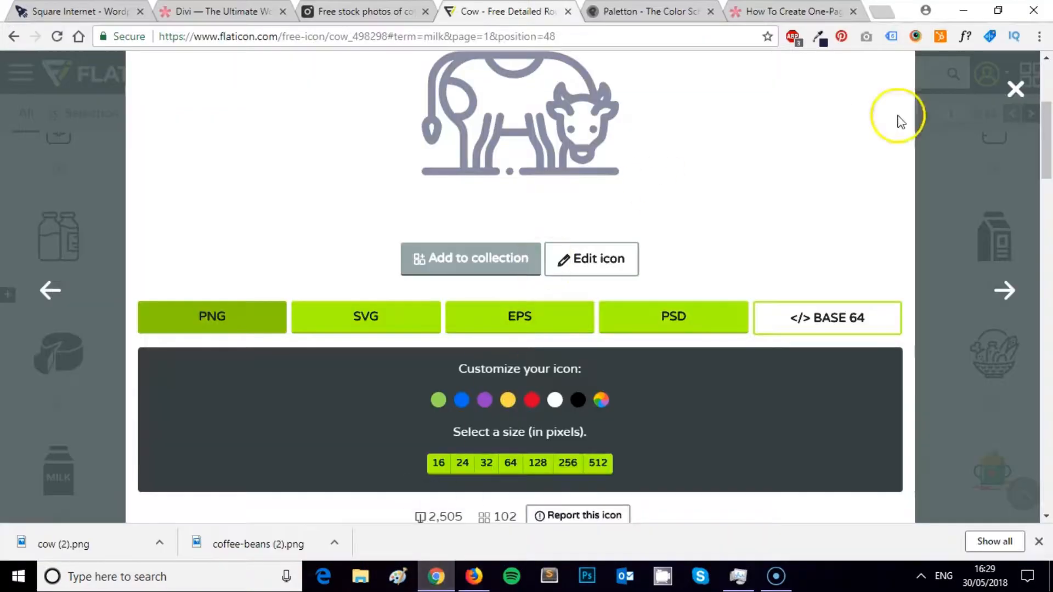
pyautogui.click(1015, 90)
pyautogui.write('coffee machine')
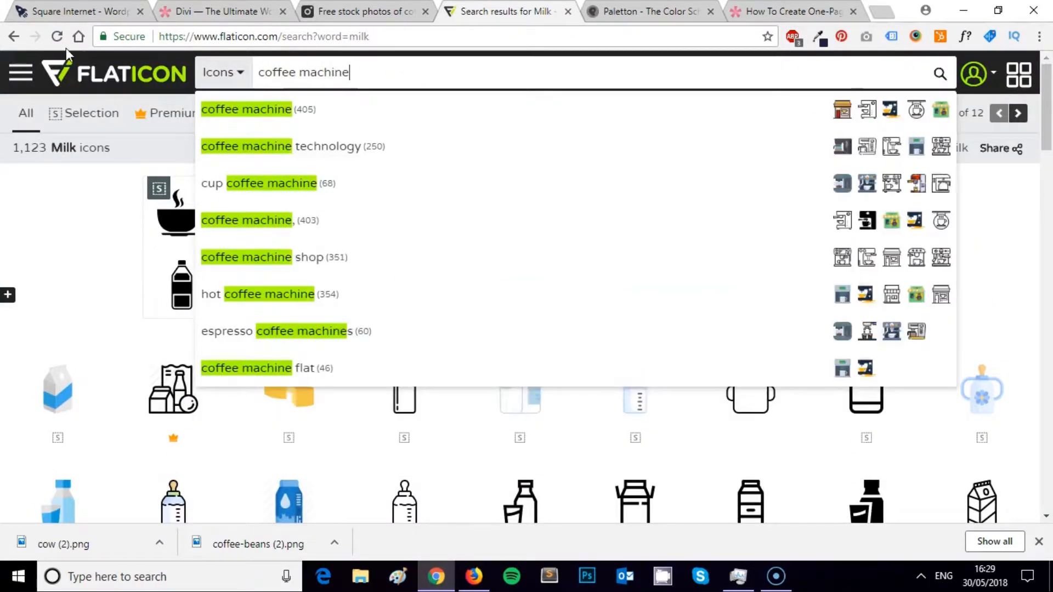
pyautogui.press('Return')
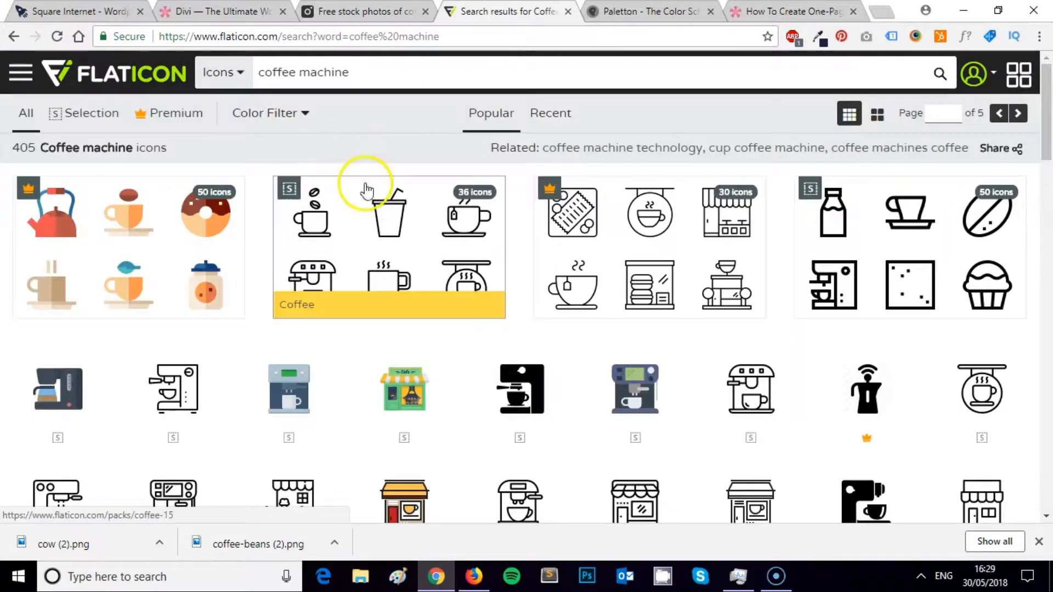
pyautogui.scroll(-3, 369, 219)
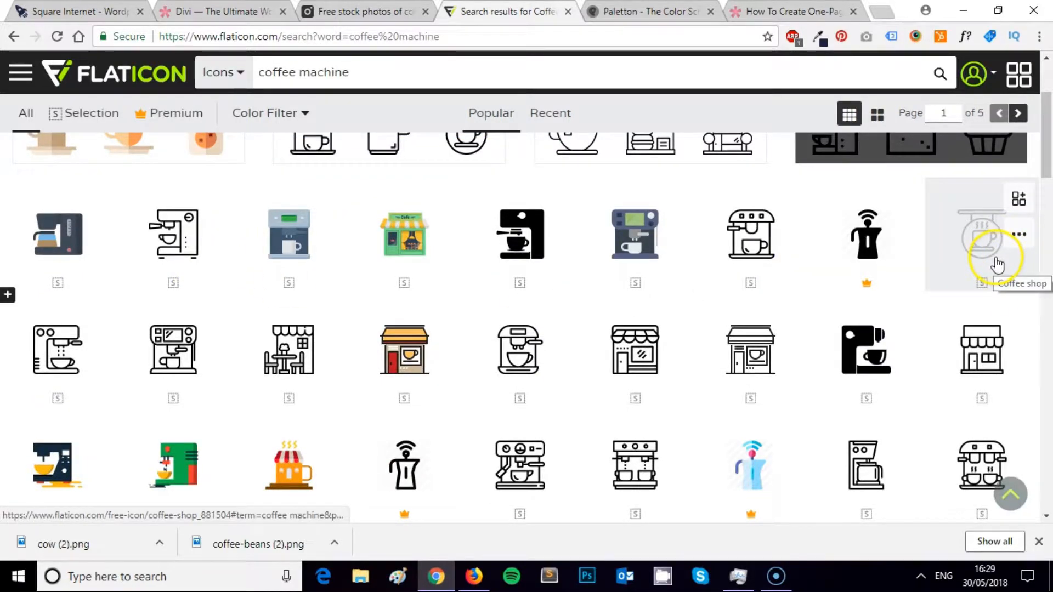
pyautogui.click(174, 262)
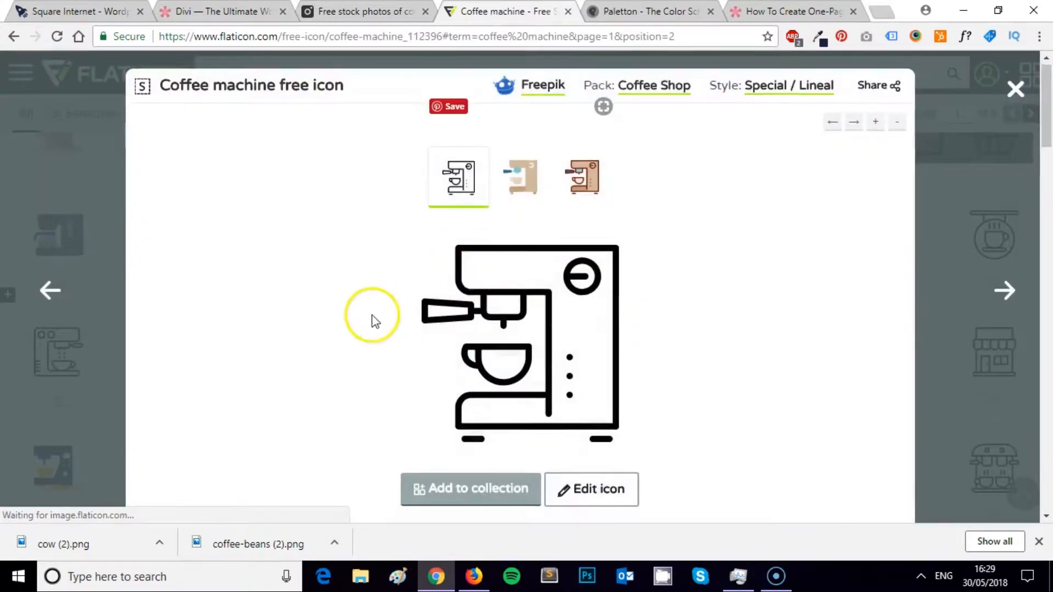
# - Download the coffee machine icon as a 64-pixel PNG recoloured to 888CA1
pyautogui.scroll(-5, 329, 329)
pyautogui.click(227, 244)
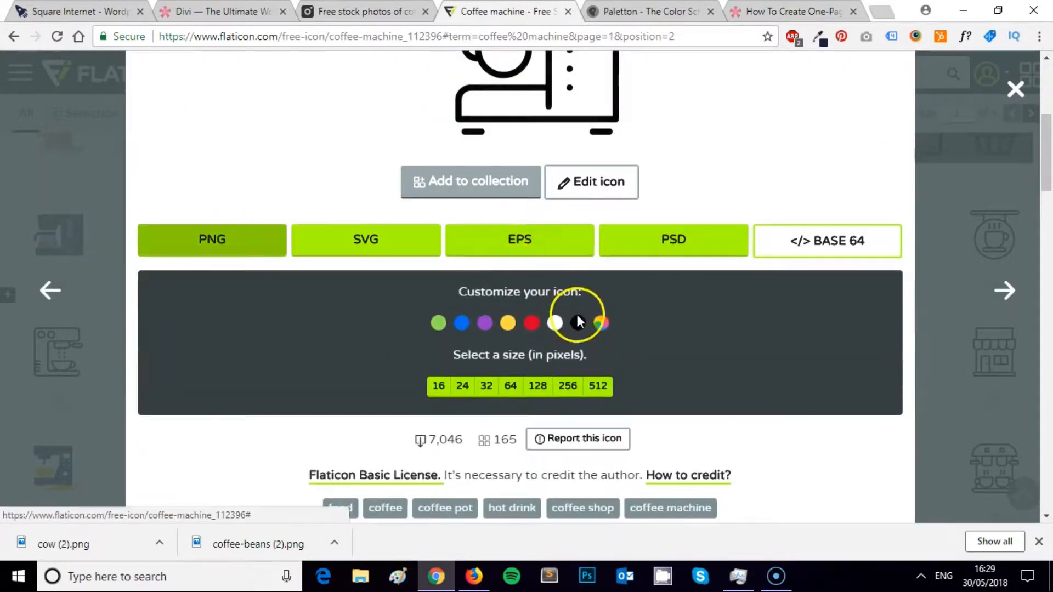
pyautogui.click(601, 323)
pyautogui.click(634, 344)
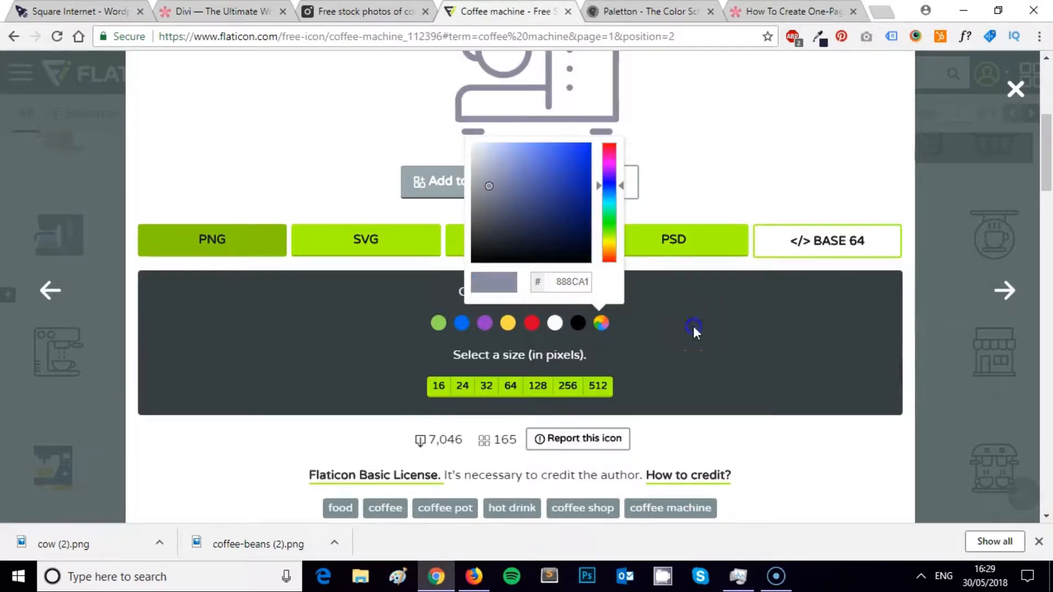
pyautogui.click(511, 386)
pyautogui.click(699, 365)
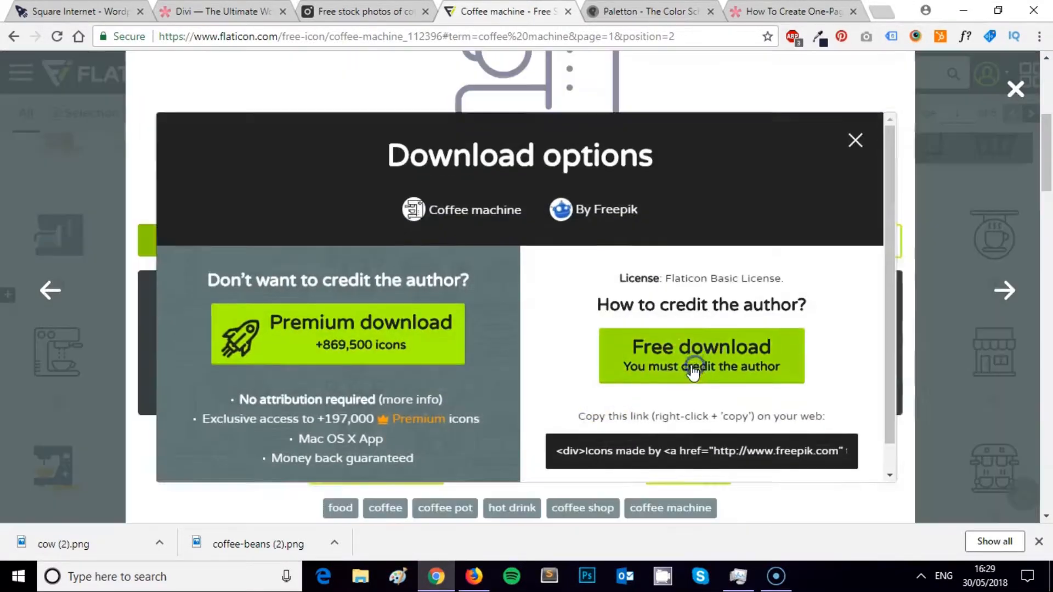
pyautogui.click(489, 581)
pyautogui.scroll(3, 762, 294)
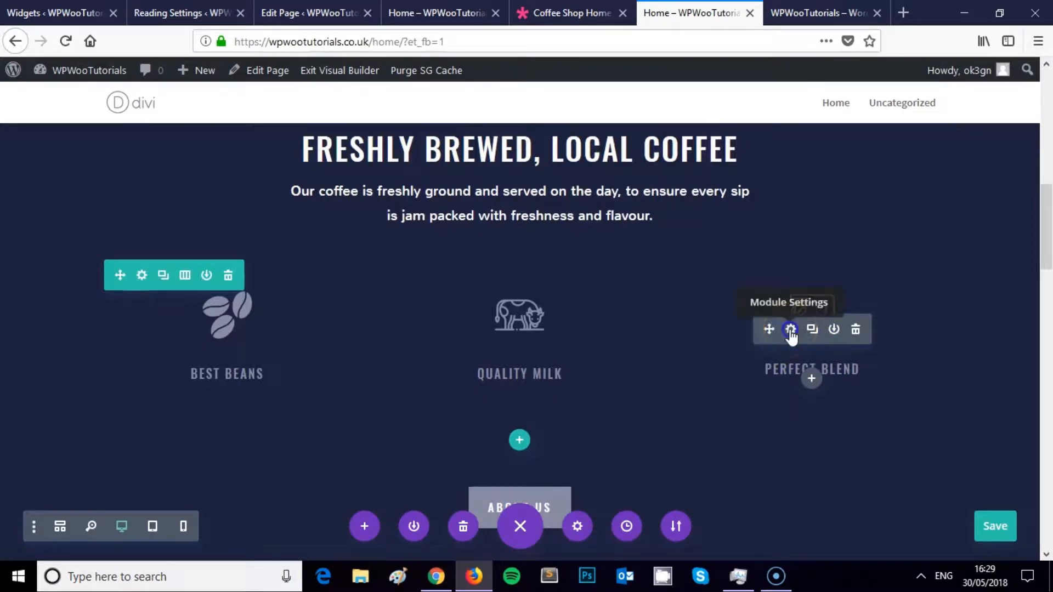
# - Upload coffee-machine (2) and set it as the Perfect Blend blurb's image
pyautogui.click(790, 330)
pyautogui.scroll(-5, 145, 231)
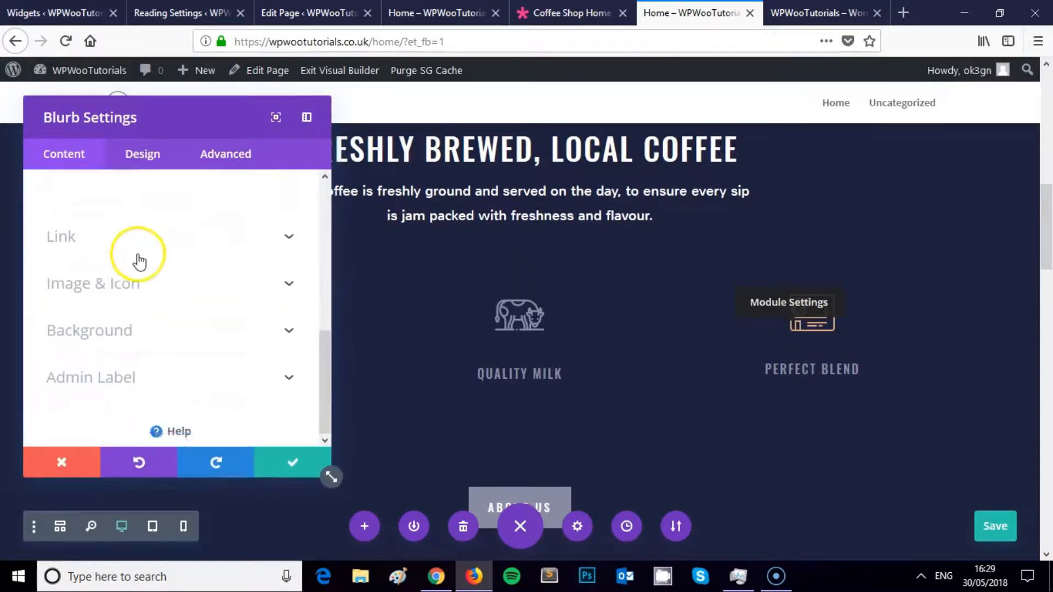
pyautogui.click(140, 258)
pyautogui.click(176, 357)
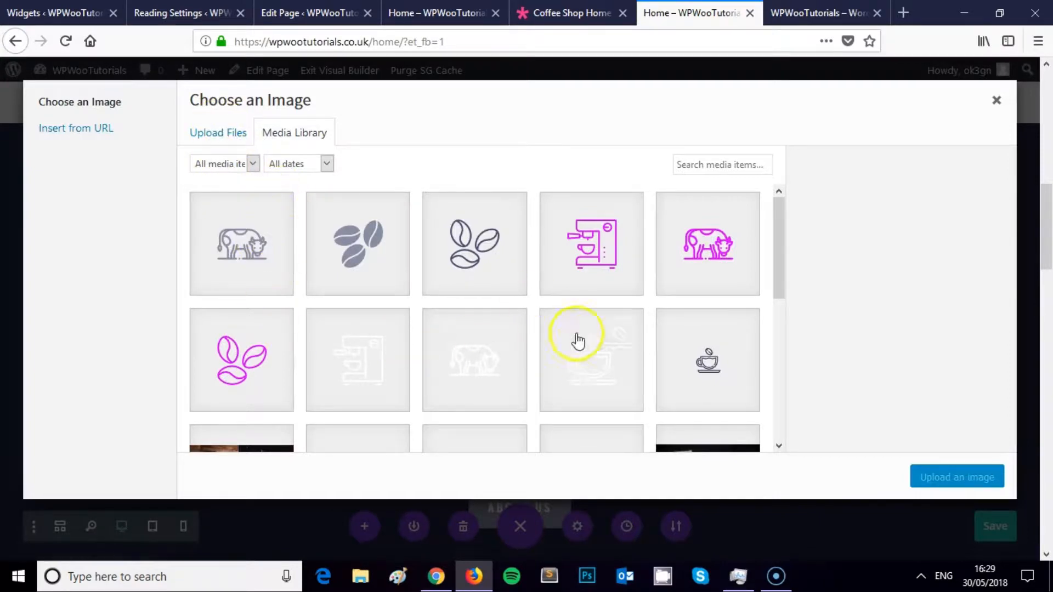
pyautogui.click(225, 132)
pyautogui.click(580, 328)
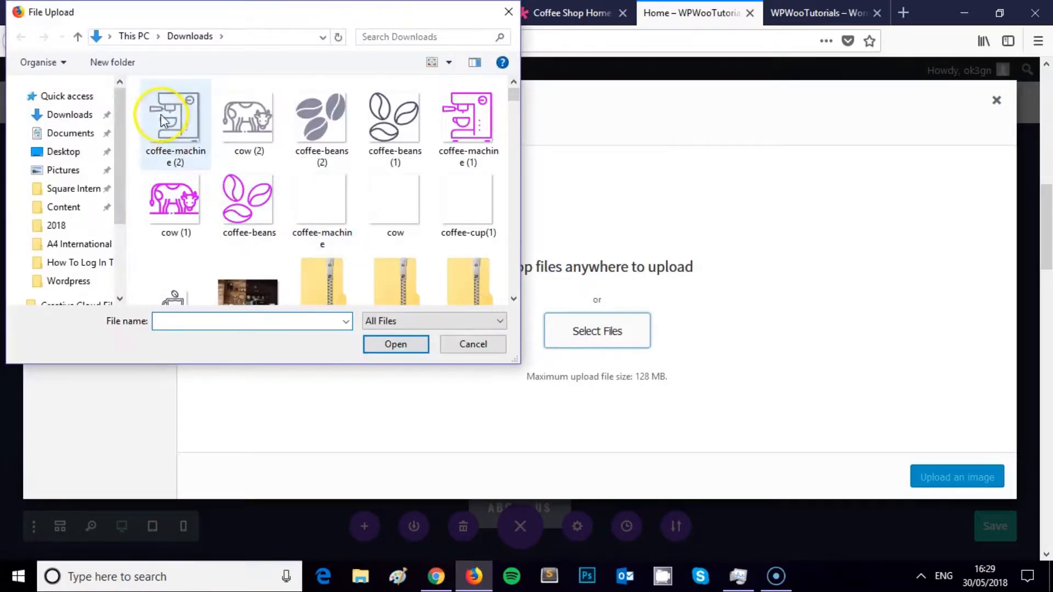
pyautogui.doubleClick(162, 116)
pyautogui.scroll(-5, 862, 265)
pyautogui.click(975, 475)
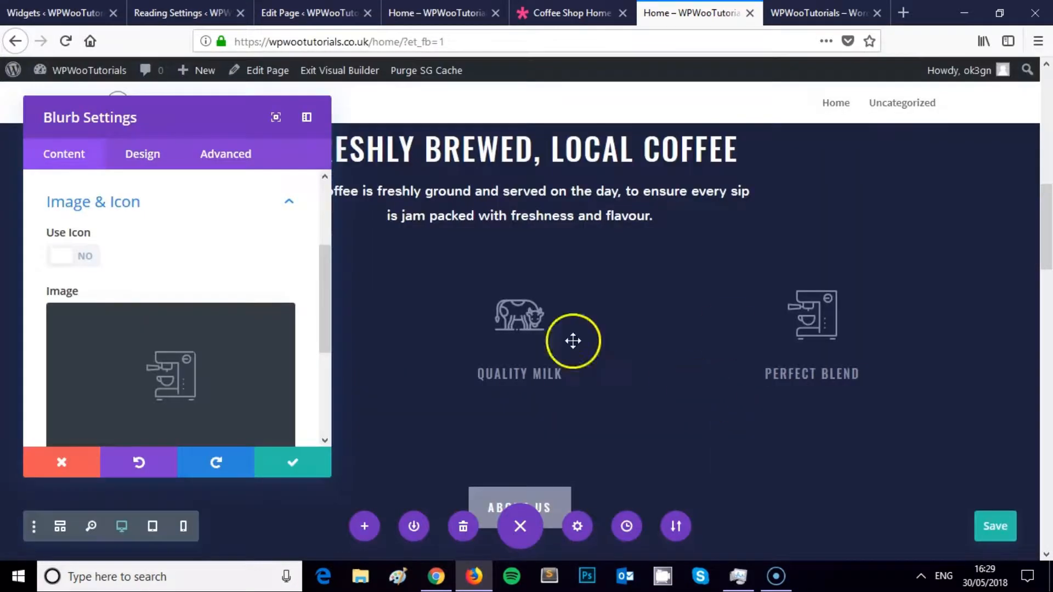
# - Scroll through the home page to review the navy section and its three grey-blue blurb icons
pyautogui.scroll(5, 595, 351)
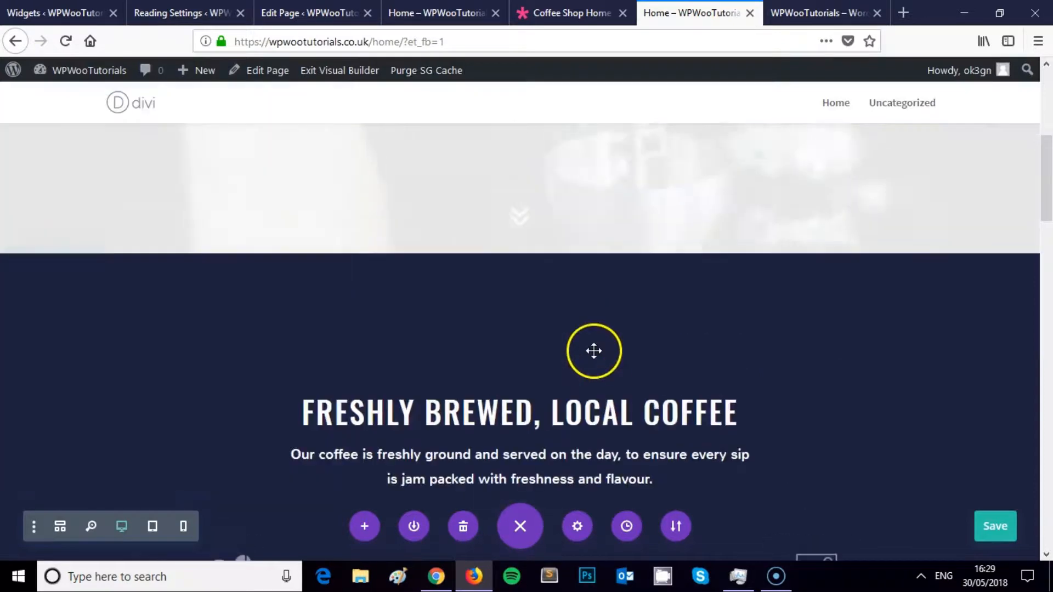
pyautogui.scroll(-7, 655, 330)
pyautogui.scroll(2, 636, 333)
pyautogui.scroll(8, 636, 333)
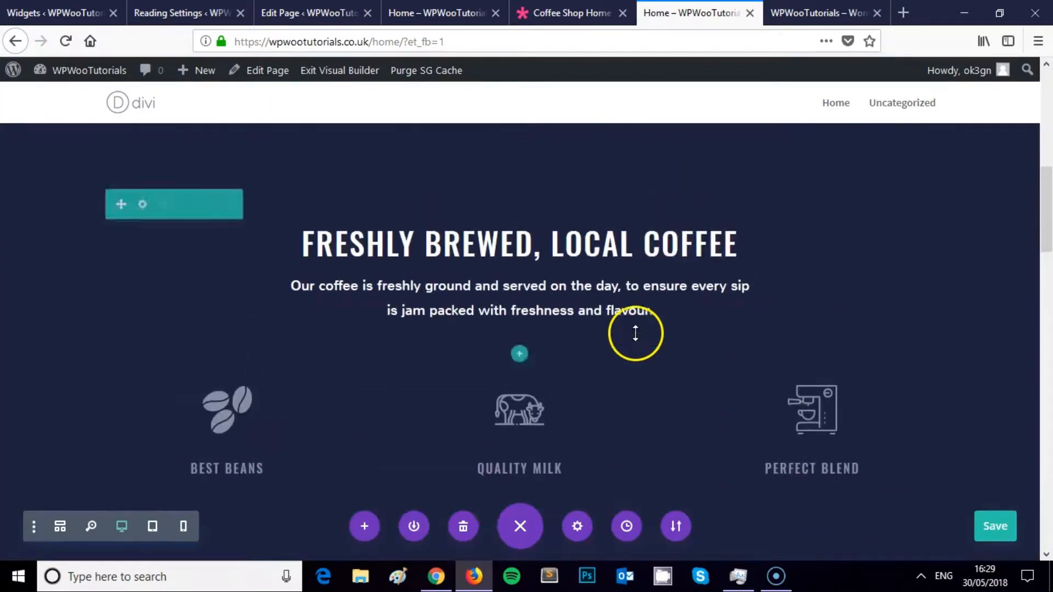
pyautogui.scroll(-6, 637, 334)
pyautogui.scroll(-2, 637, 333)
pyautogui.scroll(9, 653, 329)
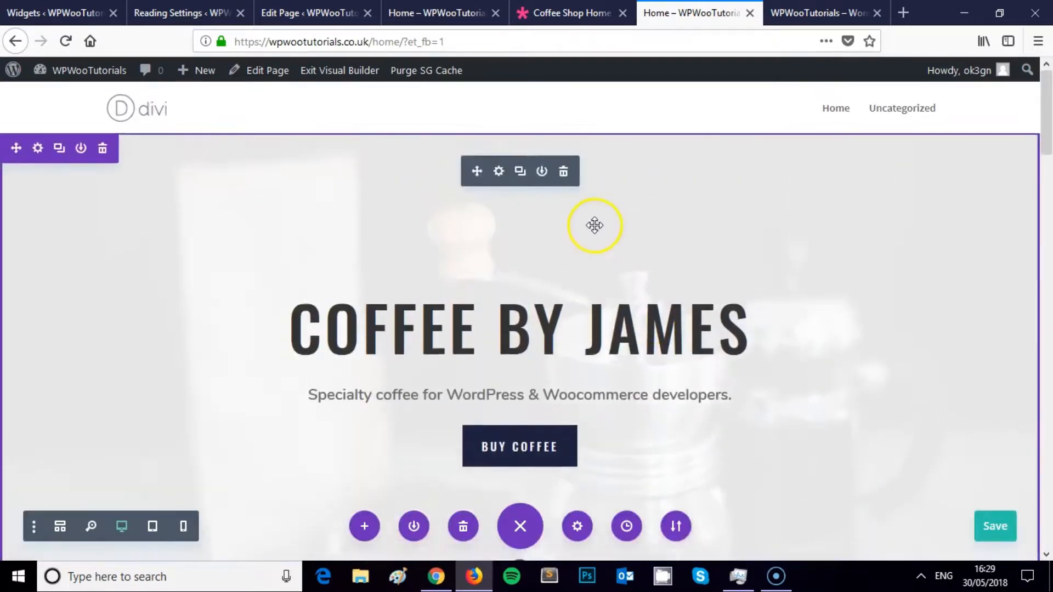
pyautogui.scroll(-7, 597, 225)
pyautogui.scroll(8, 626, 265)
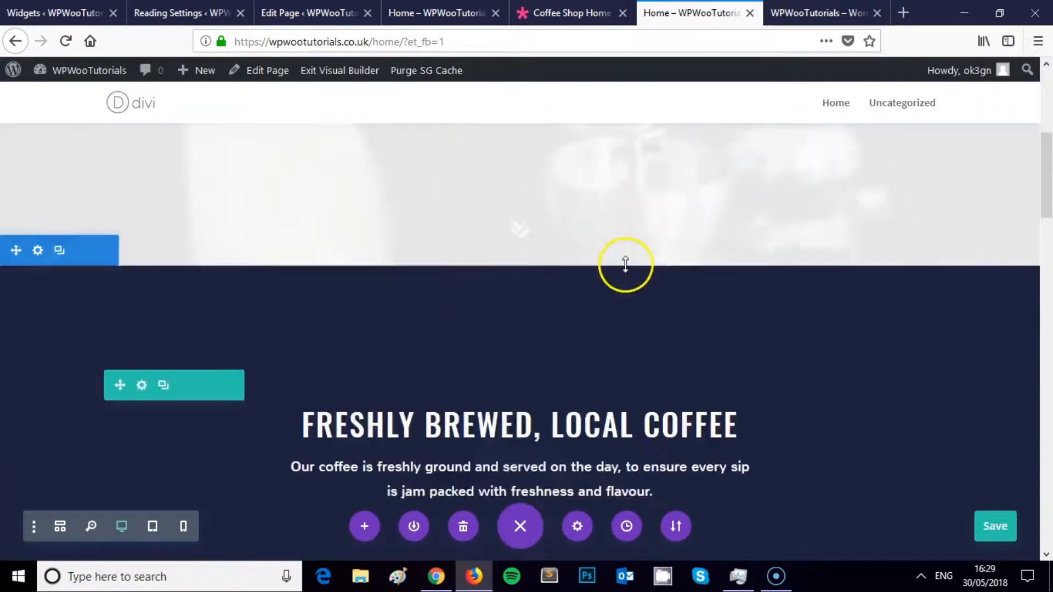
pyautogui.scroll(-3, 626, 265)
pyautogui.scroll(-5, 626, 265)
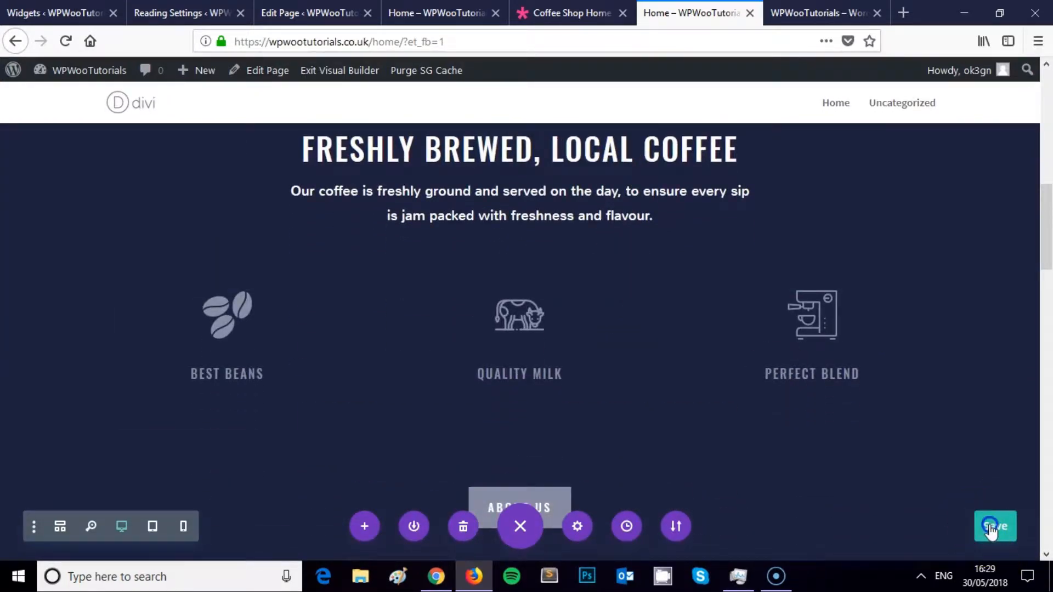
pyautogui.scroll(-10, 653, 280)
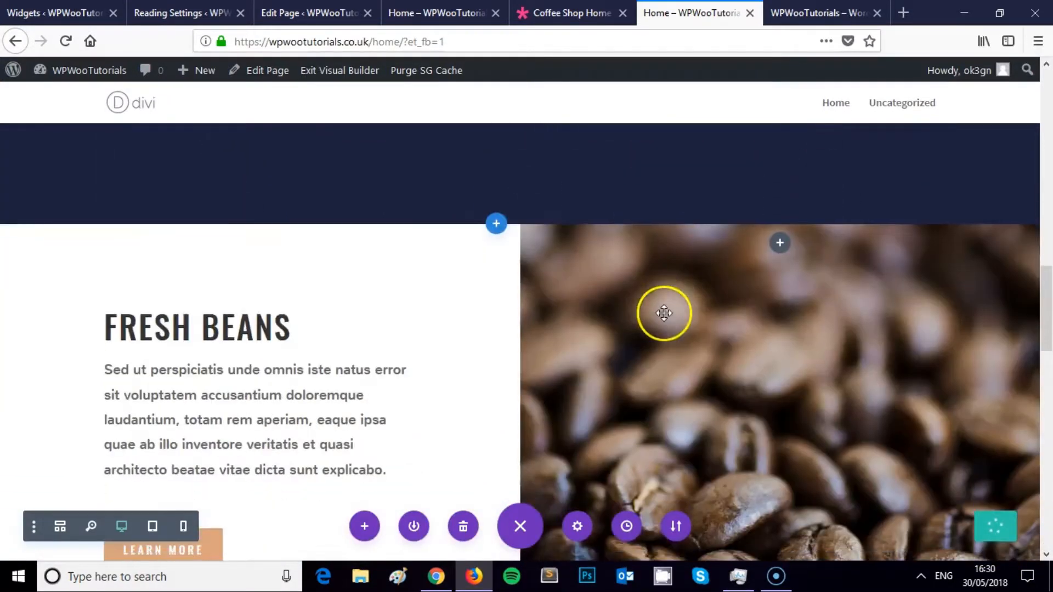
pyautogui.scroll(15, 664, 312)
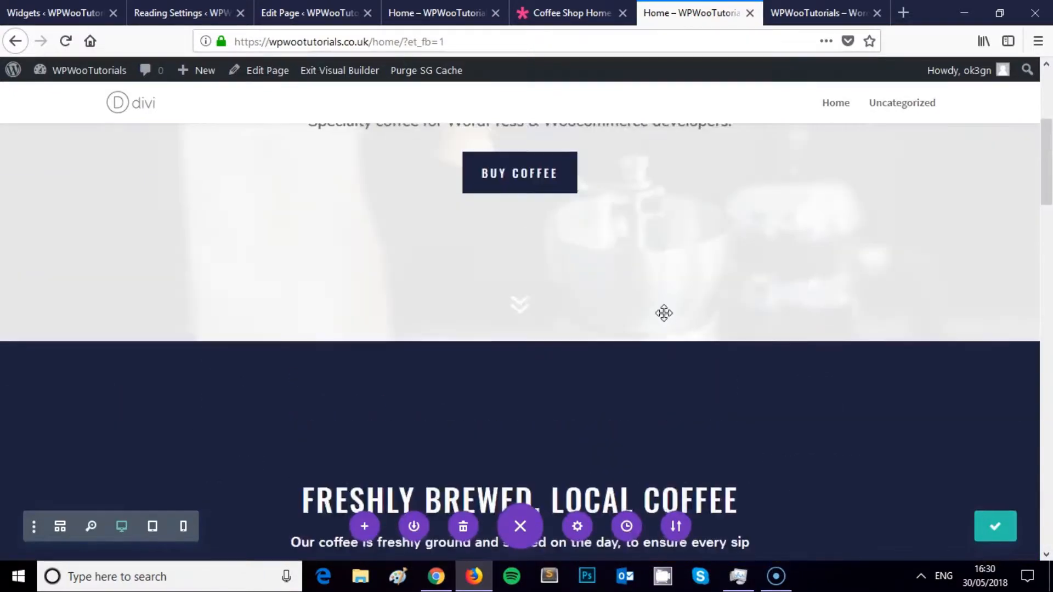
pyautogui.scroll(-10, 665, 313)
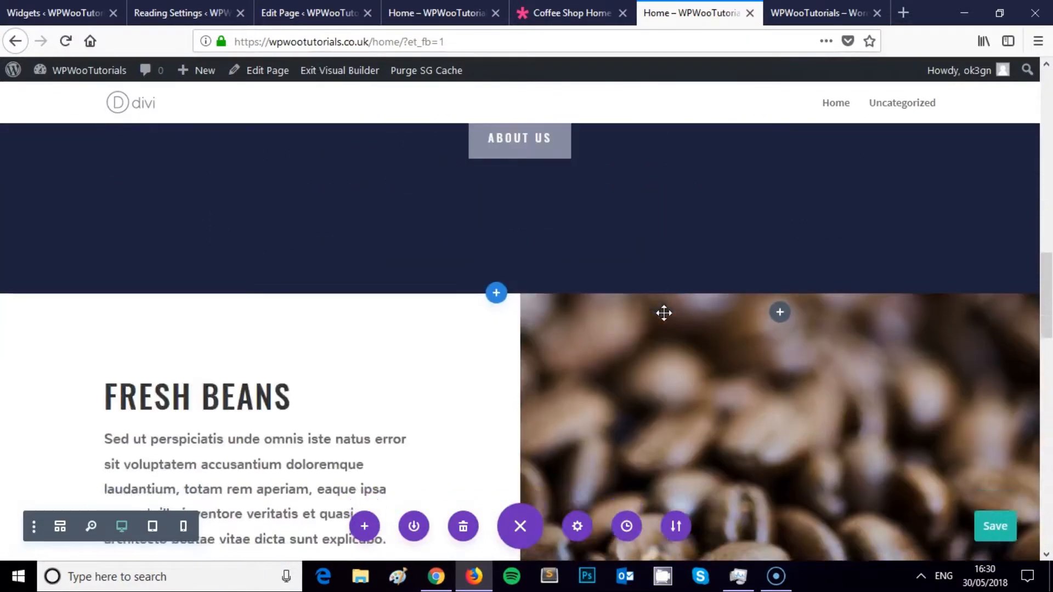
pyautogui.scroll(10, 388, 341)
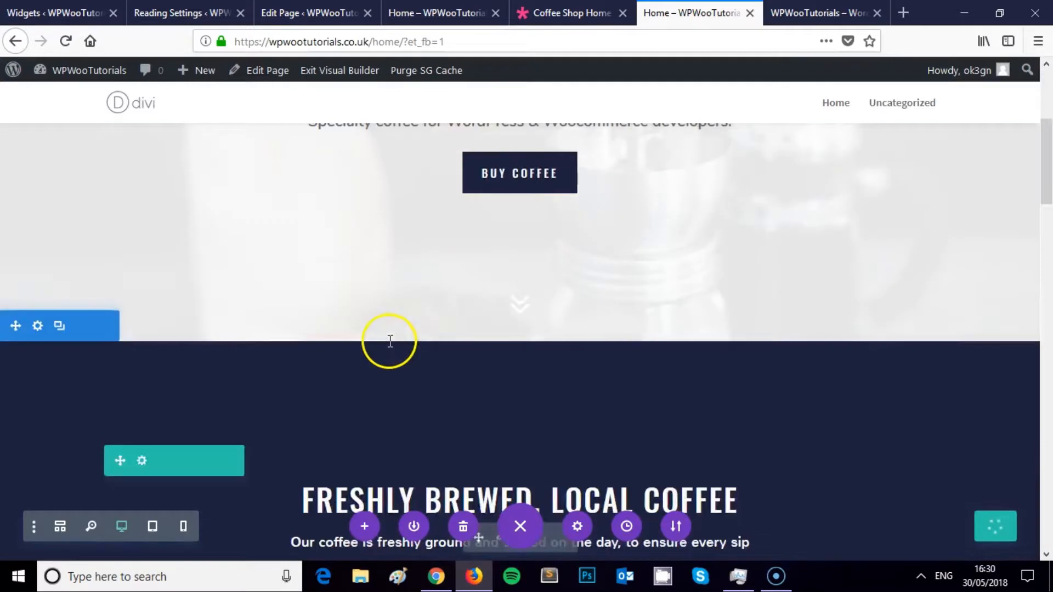
pyautogui.scroll(-9, 389, 341)
pyautogui.scroll(-3, 356, 351)
pyautogui.scroll(6, 296, 384)
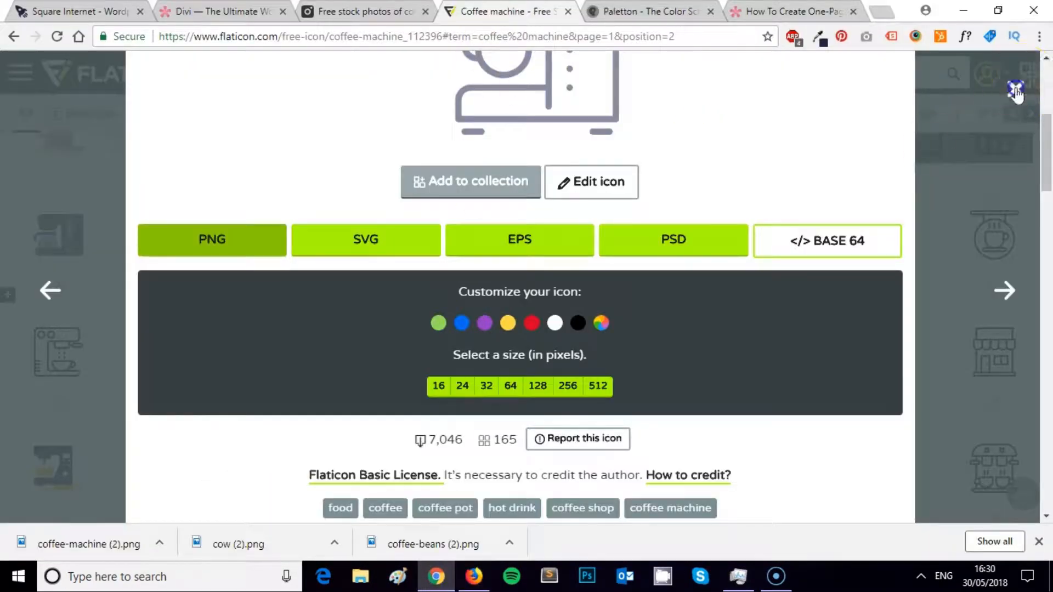
# - Copy the navy #1d213e code from ColorZilla on the Square Internet site
pyautogui.click(1015, 91)
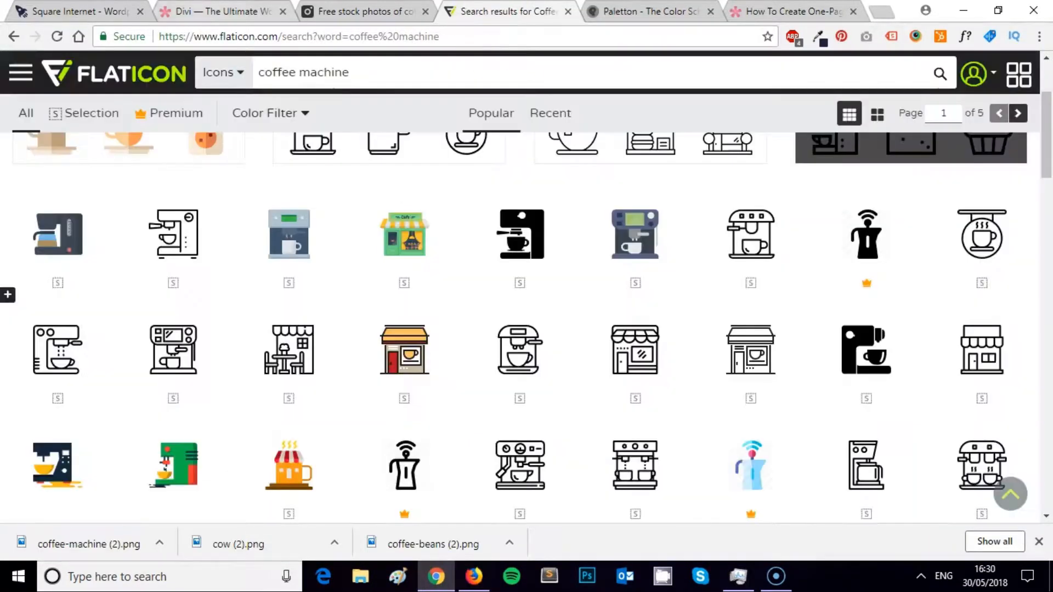
pyautogui.click(93, 12)
pyautogui.click(826, 36)
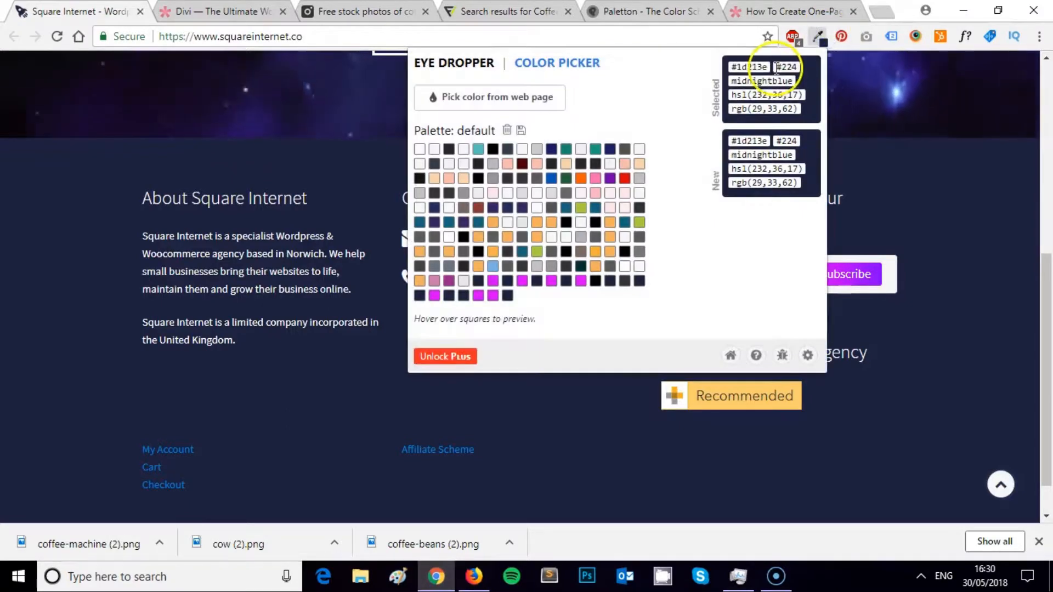
pyautogui.click(740, 67)
pyautogui.hotkey('ctrl', 'c')
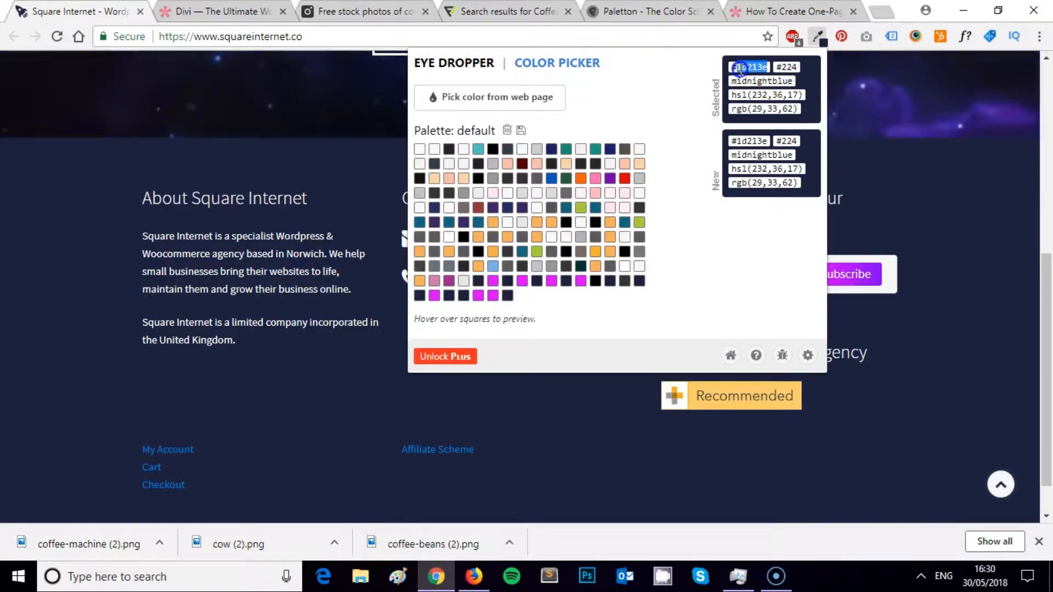
pyautogui.click(474, 576)
pyautogui.scroll(-5, 340, 254)
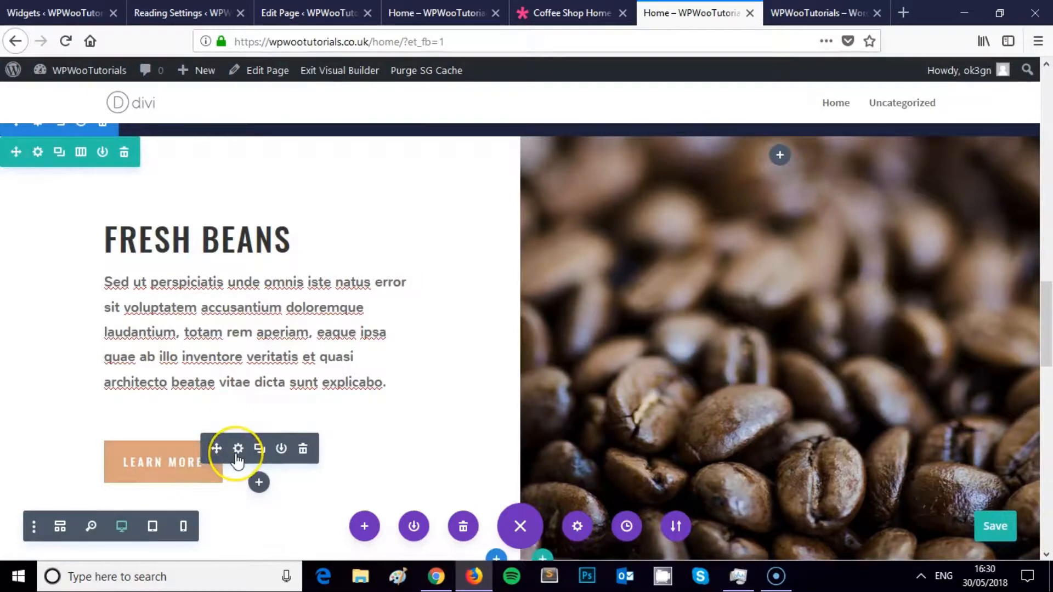
# - Set the Learn More button's background colour to navy #1d213e
pyautogui.click(236, 454)
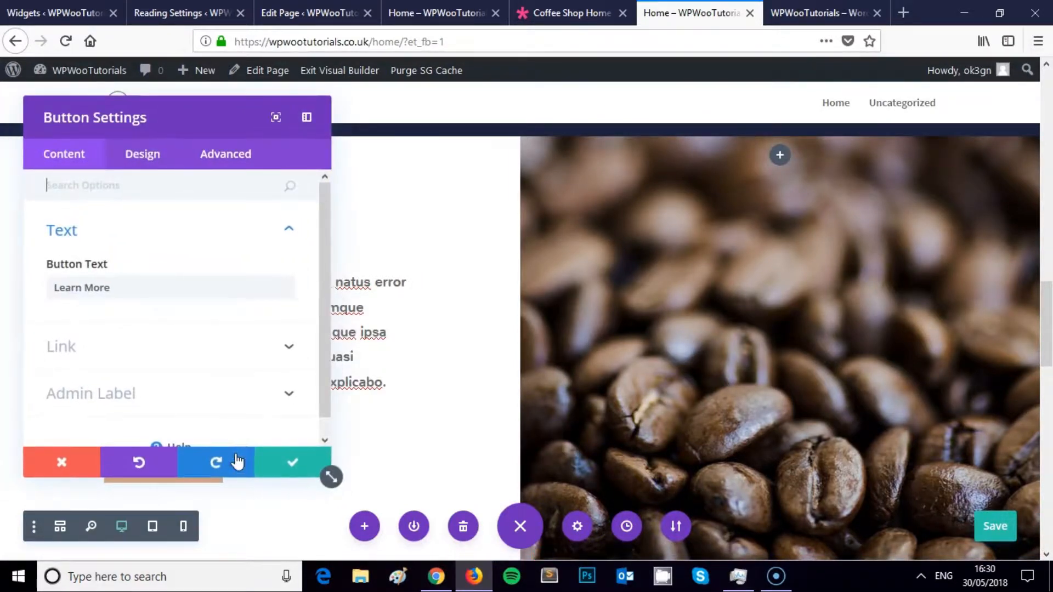
pyautogui.click(143, 156)
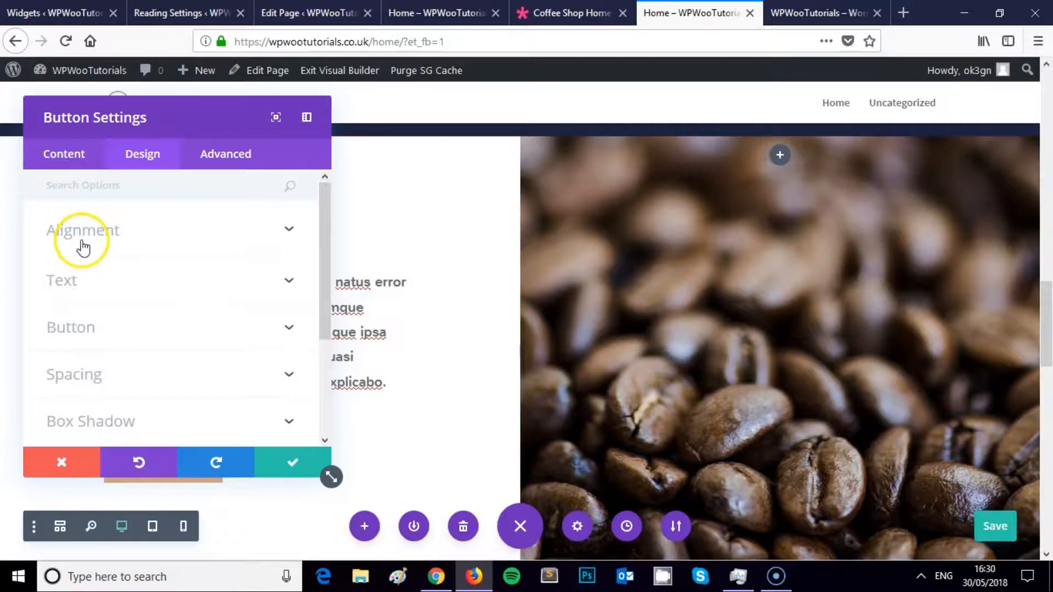
pyautogui.scroll(-3, 84, 248)
pyautogui.scroll(2, 98, 239)
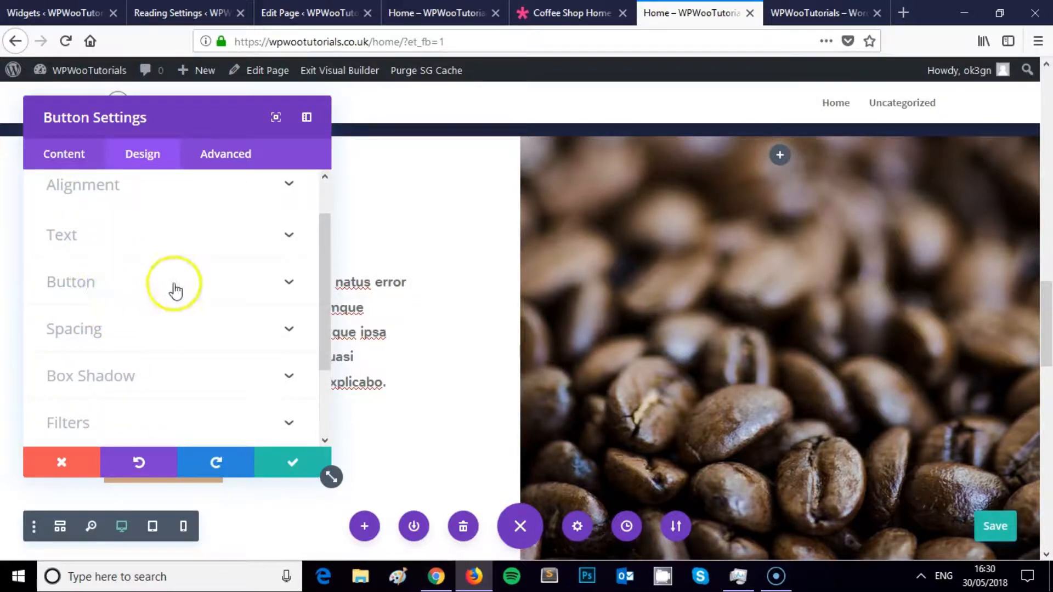
pyautogui.click(174, 286)
pyautogui.scroll(-9, 176, 286)
pyautogui.click(132, 228)
pyautogui.scroll(3, 106, 253)
pyautogui.hotkey('ctrl', 'v')
pyautogui.press('Return')
# - Set the button's border colour to navy #1d213e and keep the button changes
pyautogui.scroll(-2, 153, 317)
pyautogui.scroll(-3, 152, 317)
pyautogui.click(61, 237)
pyautogui.click(105, 251)
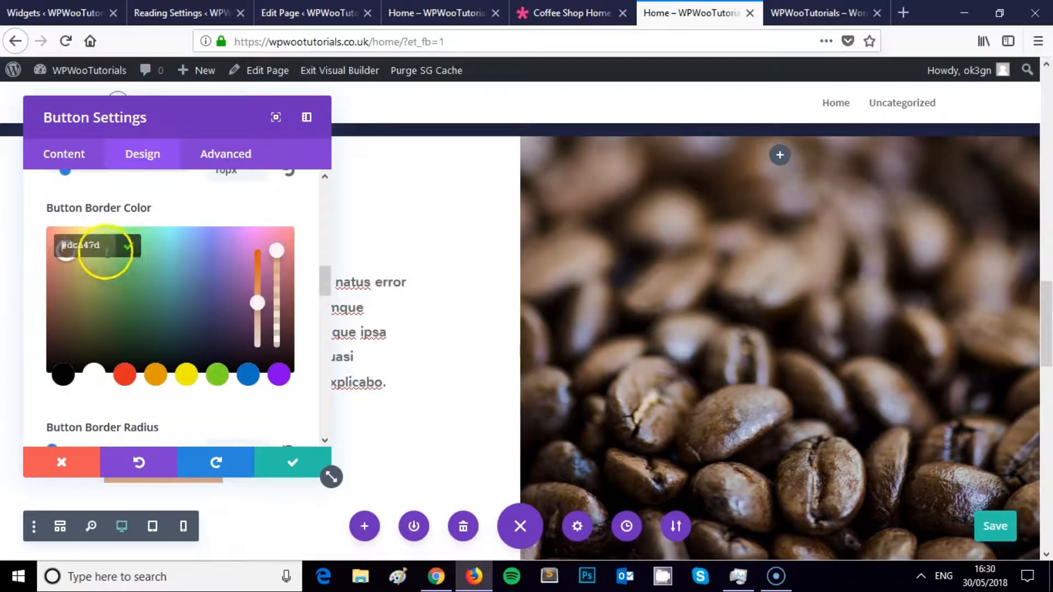
pyautogui.hotkey('ctrl', 'v')
pyautogui.click(19, 233)
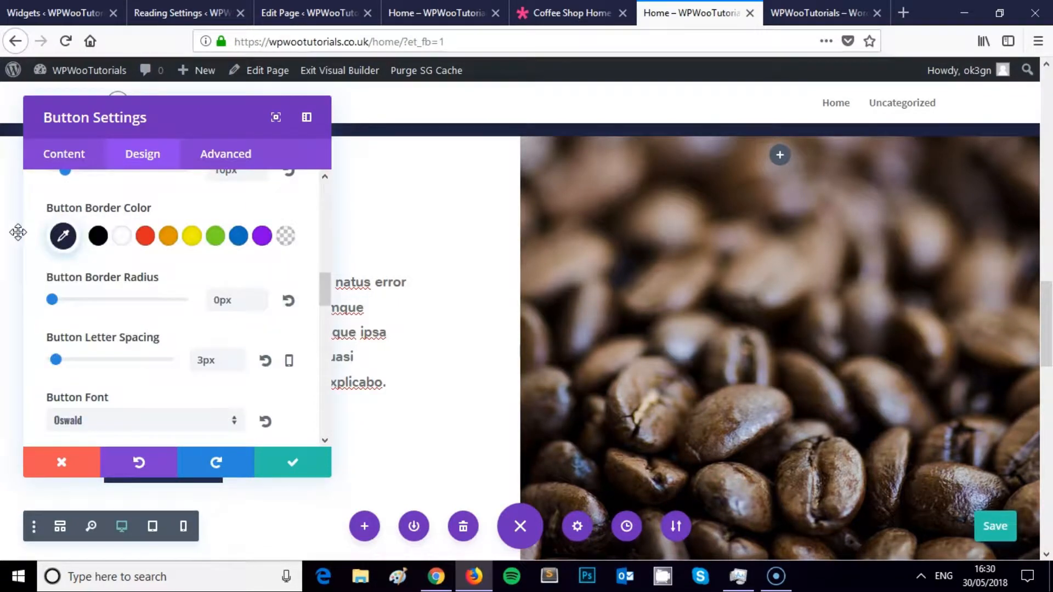
pyautogui.click(299, 462)
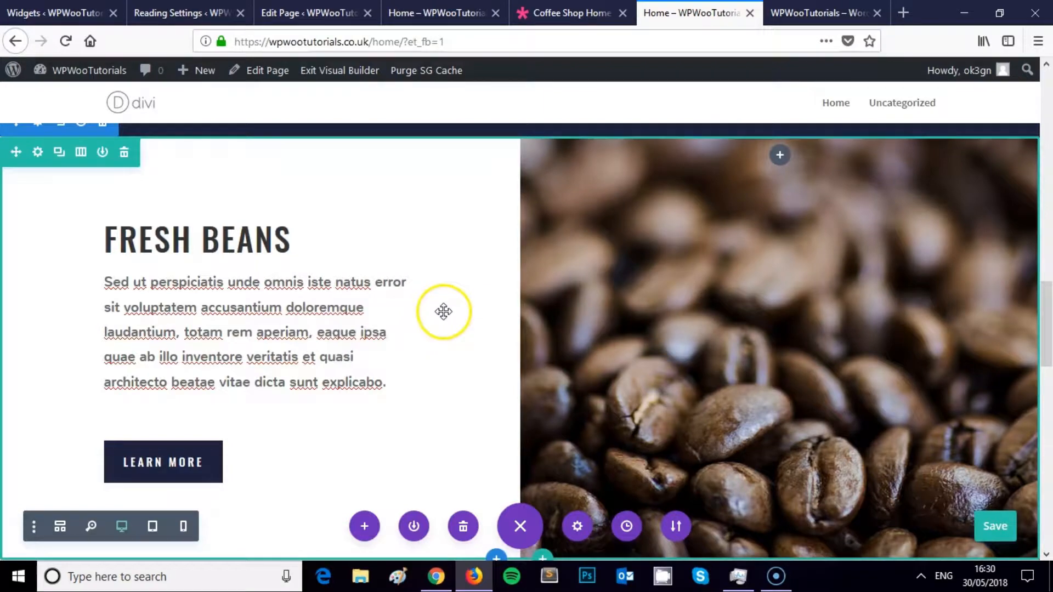
# - Select the Fresh Beans placeholder paragraph and start typing replacement text
pyautogui.scroll(5, 463, 333)
pyautogui.scroll(-5, 458, 316)
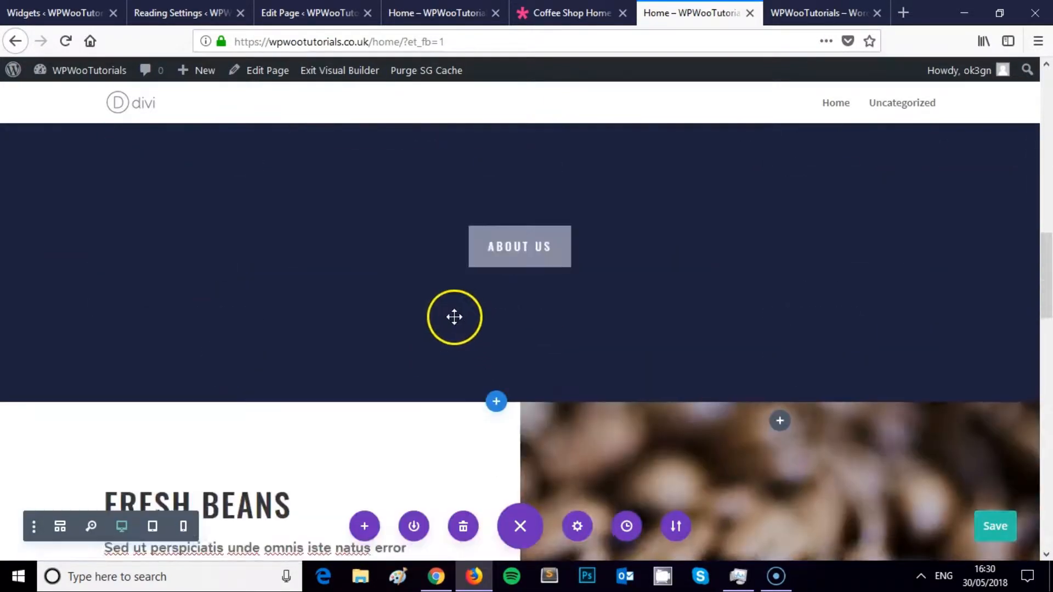
pyautogui.click(302, 373)
pyautogui.moveTo(386, 383); pyautogui.dragTo(101, 284)
pyautogui.write('Fhre')
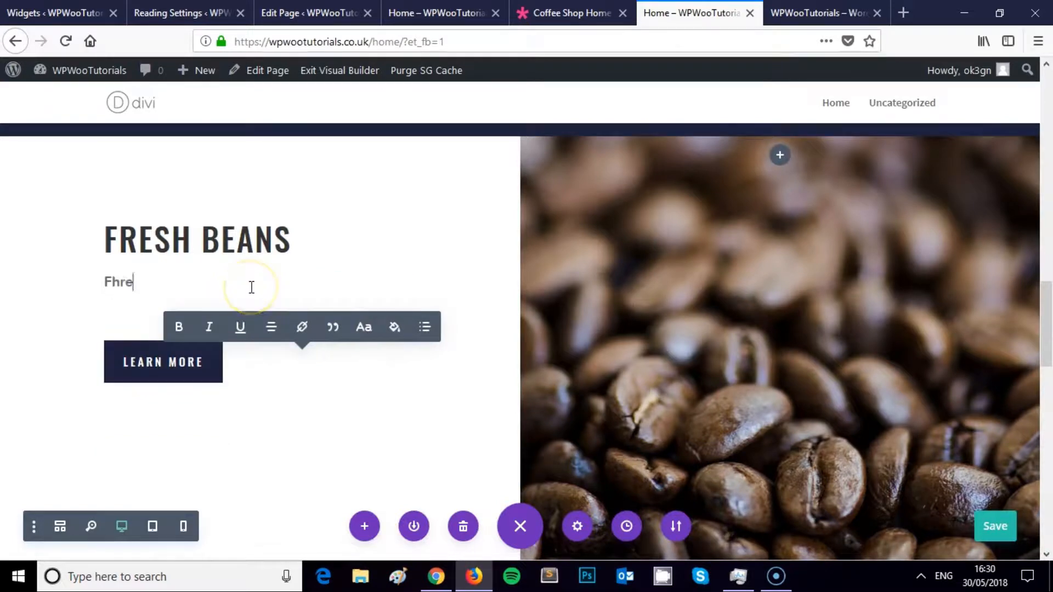
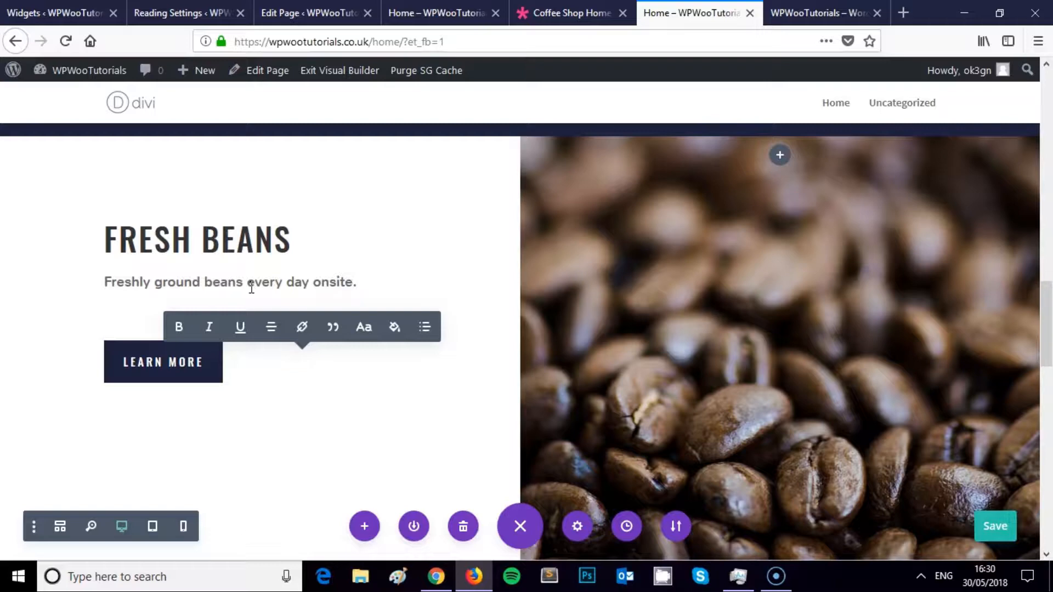
# - Add the extra sentence to the Fresh Beans text and change 'ground' to 'roasted'
pyautogui.write('lways make sure to ground and serve freshly')
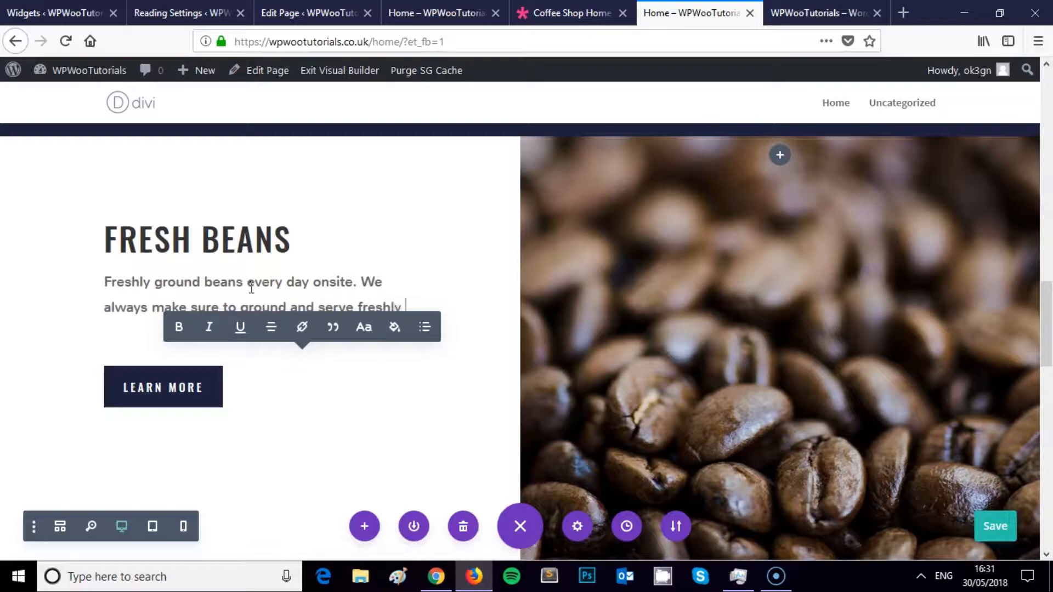
pyautogui.write('roasted coffee beans.')
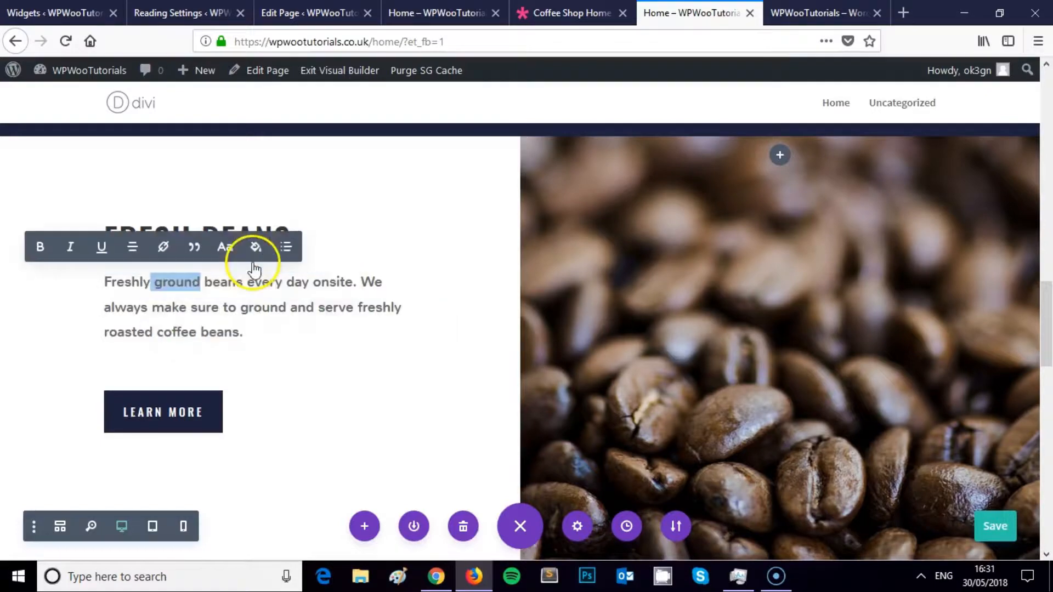
pyautogui.press('BackSpace')
pyautogui.write('roasted')
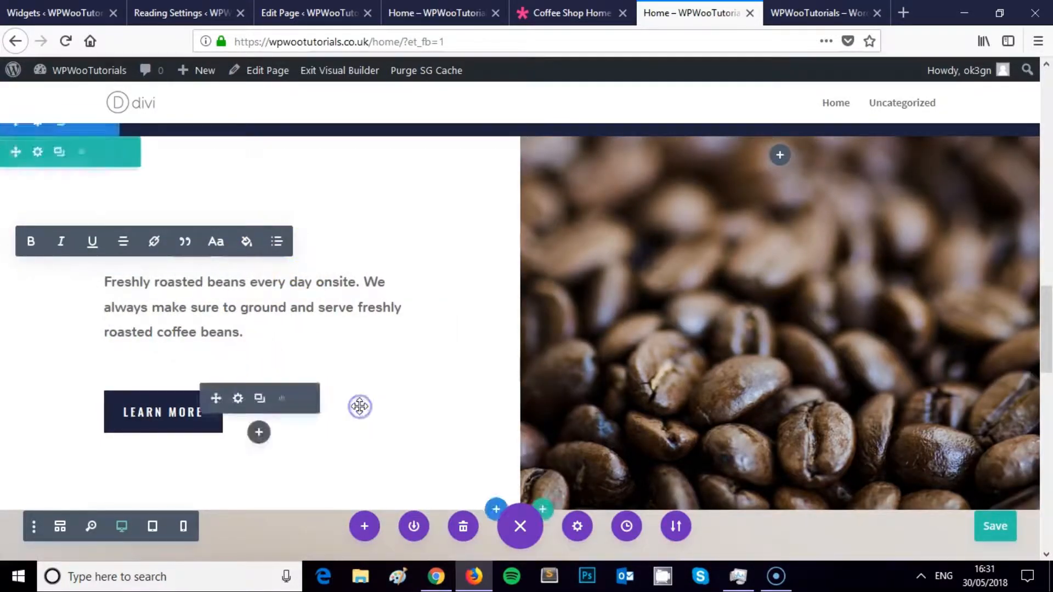
# - Retitle the GREAT COFFEE heading to DELICIOUS COFFEE
pyautogui.scroll(-8, 404, 367)
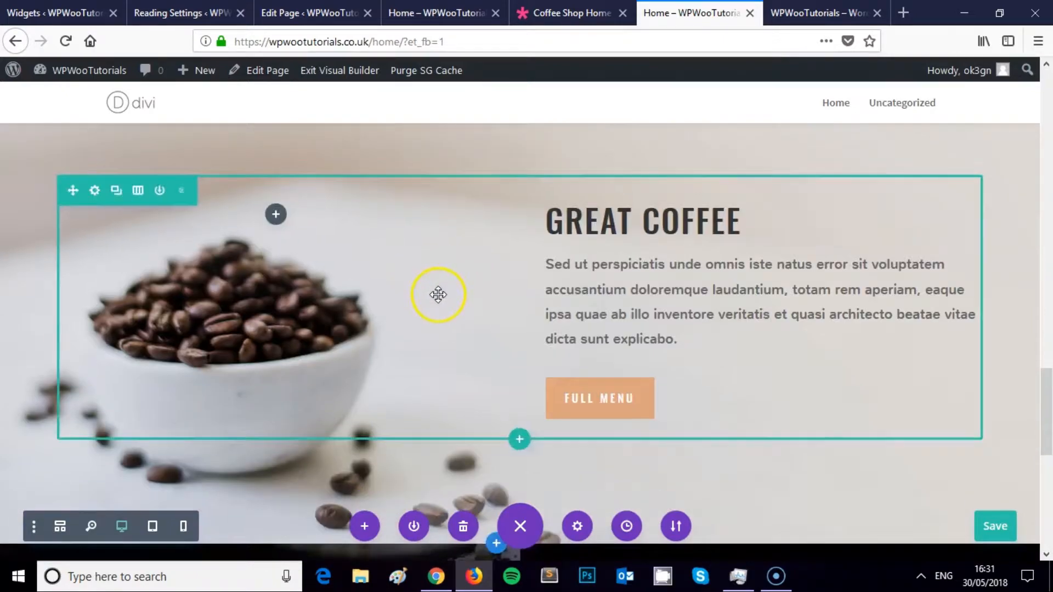
pyautogui.scroll(6, 439, 290)
pyautogui.scroll(-4, 441, 296)
pyautogui.scroll(-2, 441, 295)
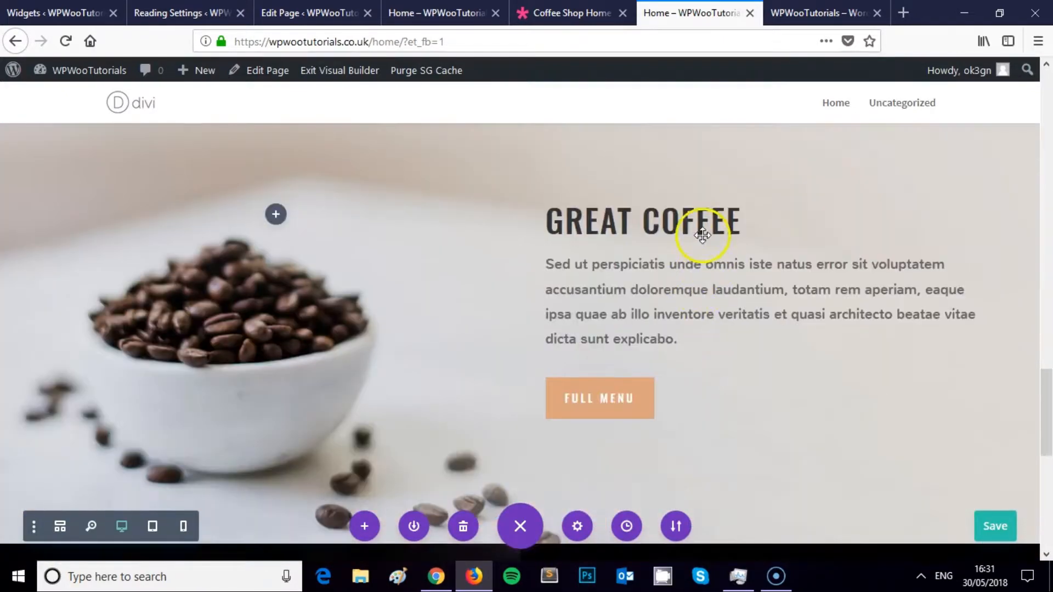
pyautogui.click(687, 222)
pyautogui.moveTo(747, 222); pyautogui.dragTo(548, 224)
pyautogui.write('G')
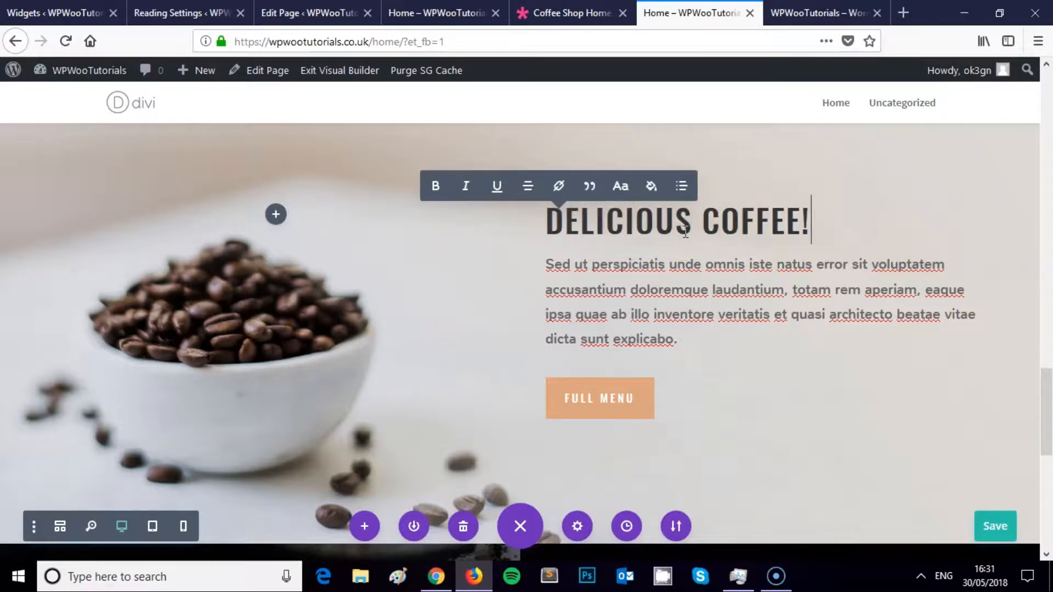
# - Replace the lorem ipsum paragraph with 'Jam packed with flavour… freshness and home made goodness.'
pyautogui.moveTo(678, 339); pyautogui.dragTo(564, 294)
pyautogui.press('BackSpace')
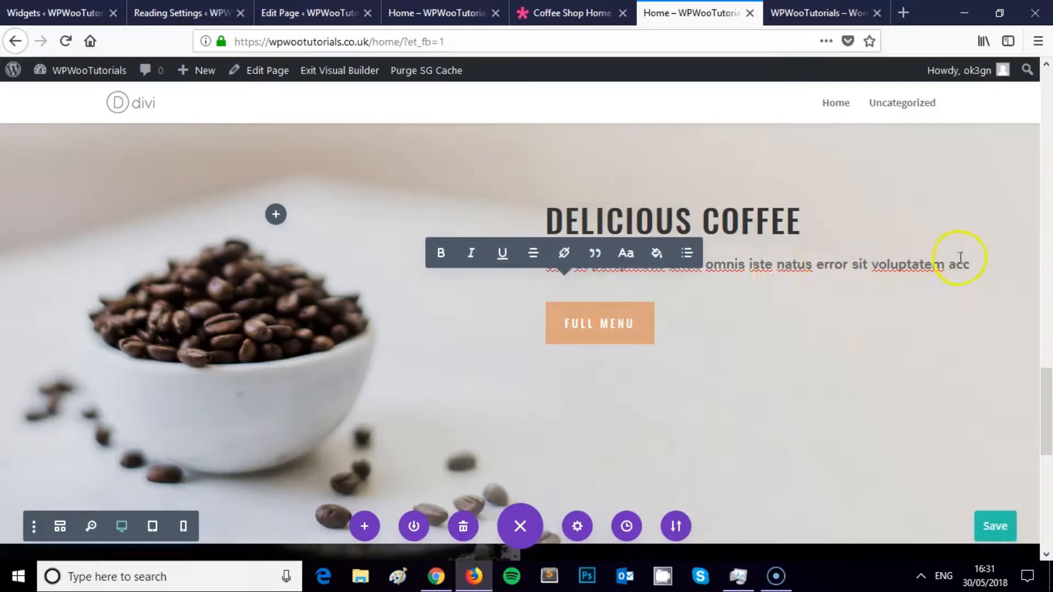
pyautogui.moveTo(935, 262); pyautogui.dragTo(685, 263)
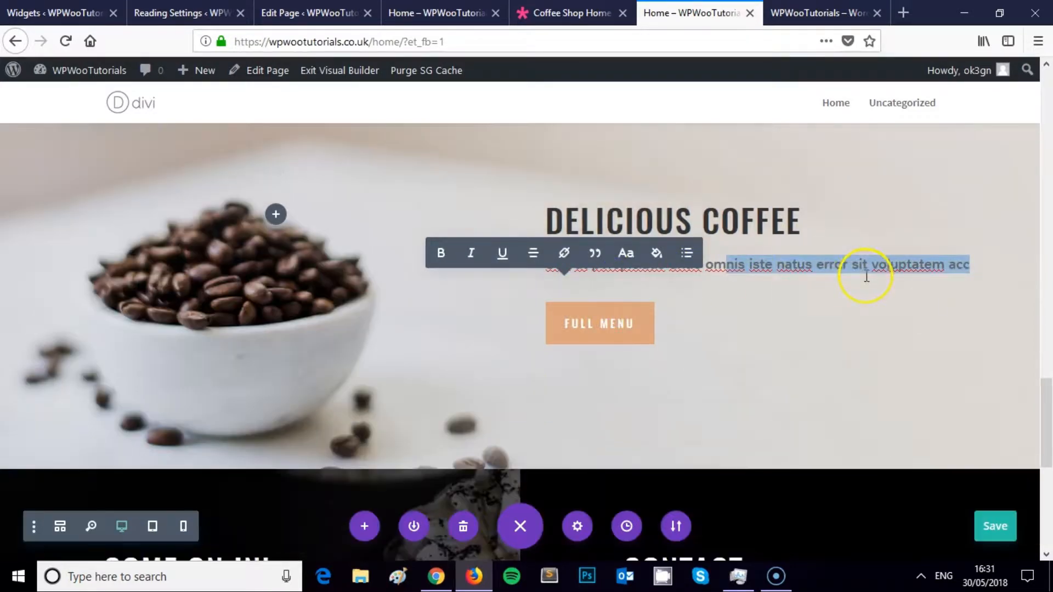
pyautogui.press('BackSpace')
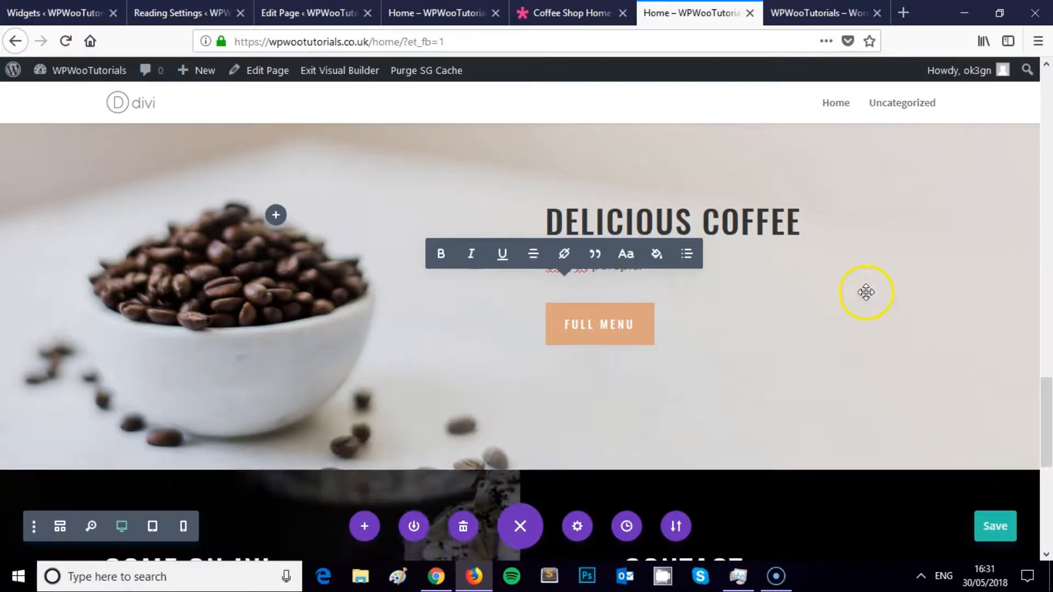
pyautogui.scroll(4, 866, 294)
pyautogui.scroll(-3, 777, 360)
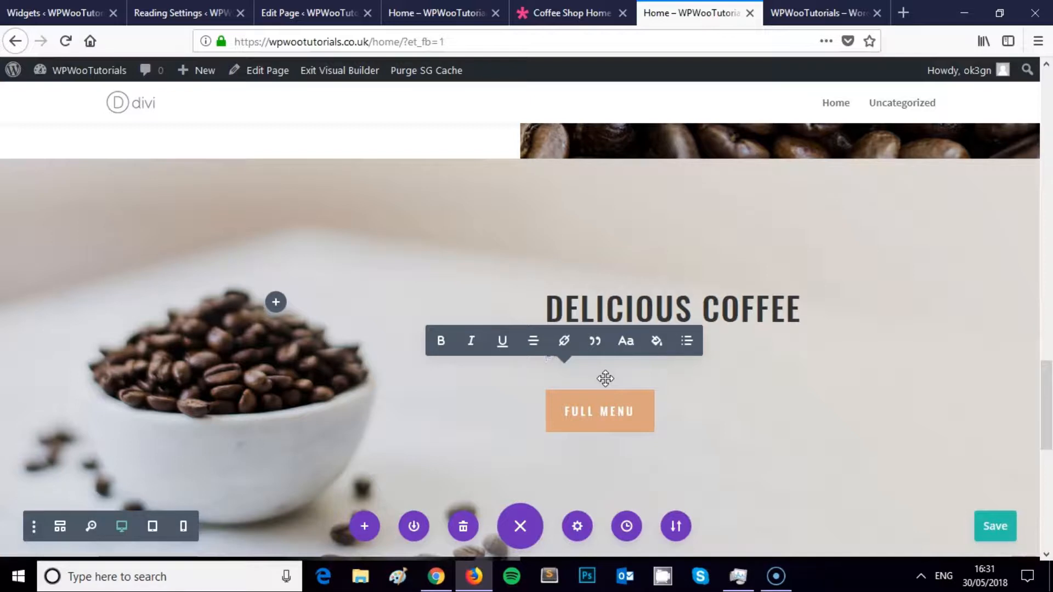
pyautogui.click(614, 305)
pyautogui.click(559, 344)
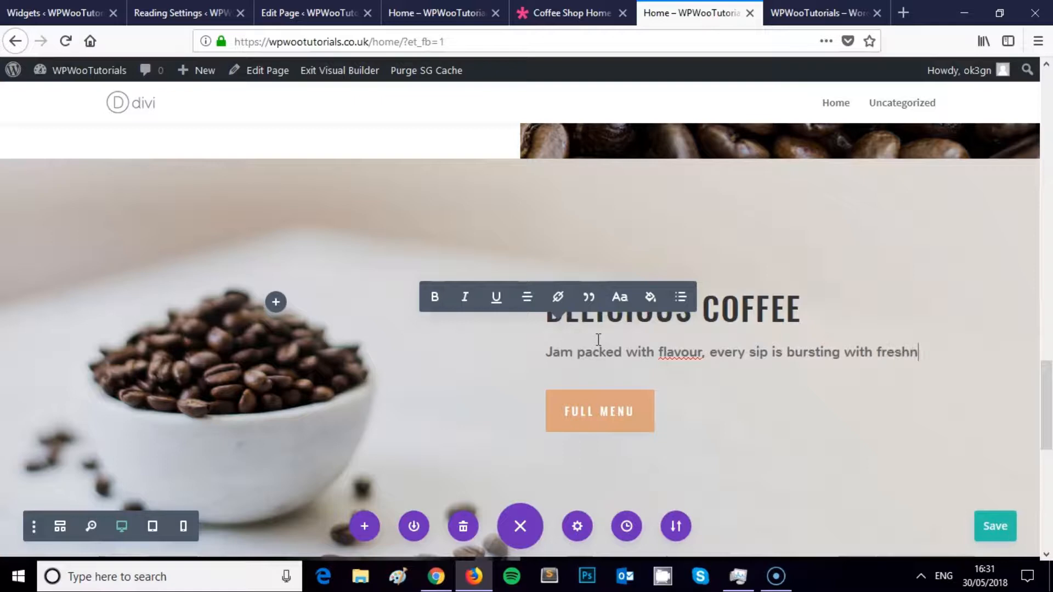
pyautogui.write('nd home made goodness.')
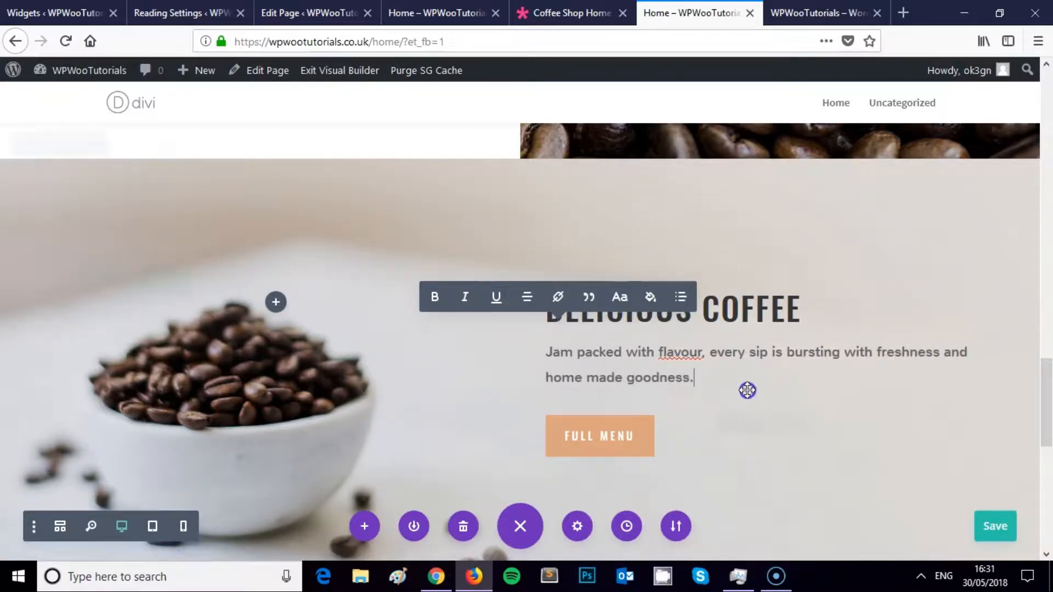
pyautogui.scroll(8, 787, 240)
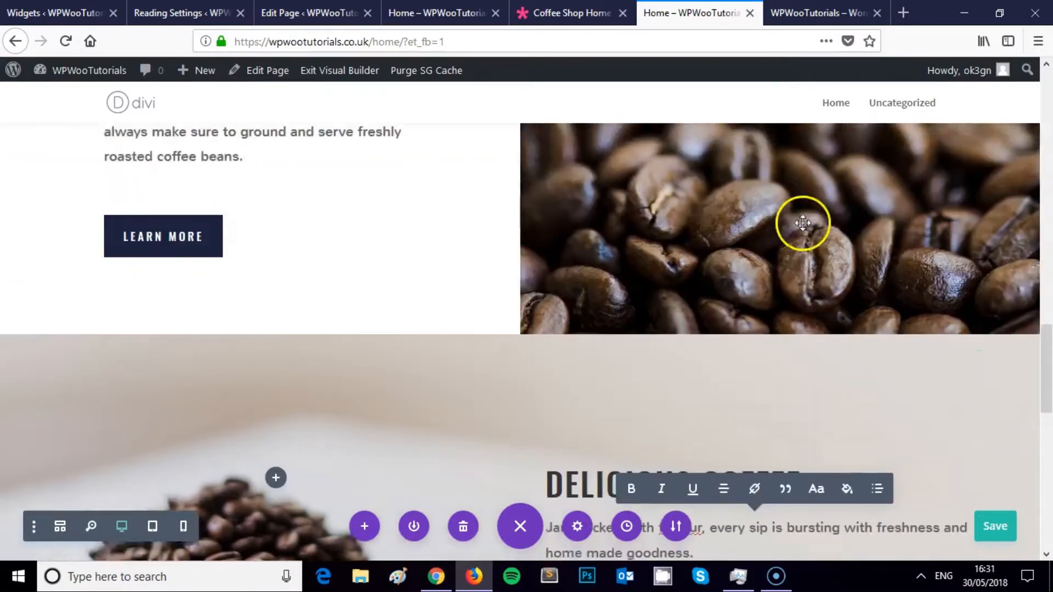
pyautogui.scroll(-8, 797, 250)
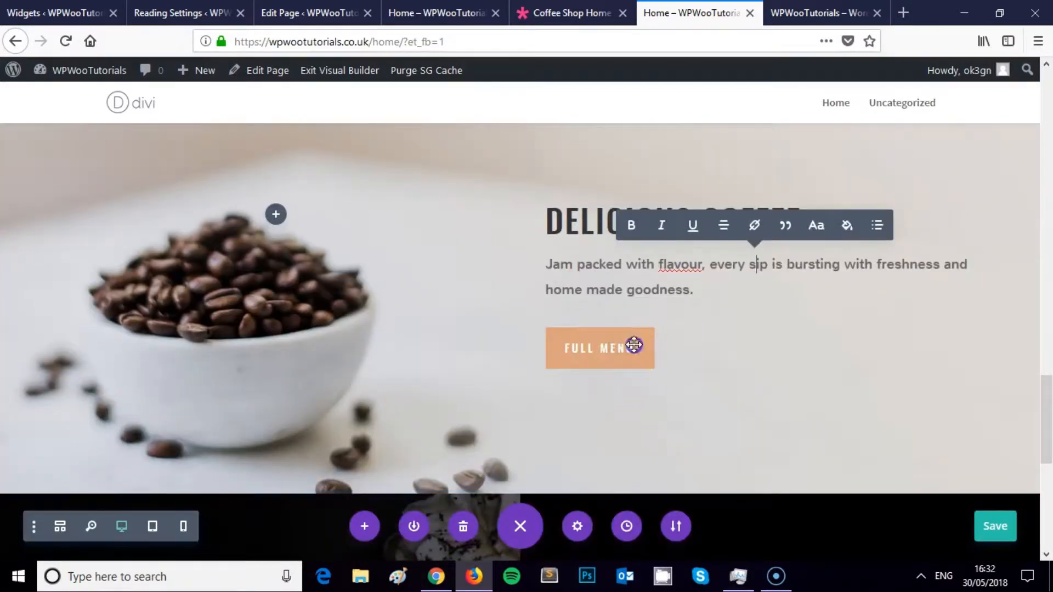
# - Paste navy #1d213e into the FULL MENU button's Button Background and Button Border colours
pyautogui.click(743, 343)
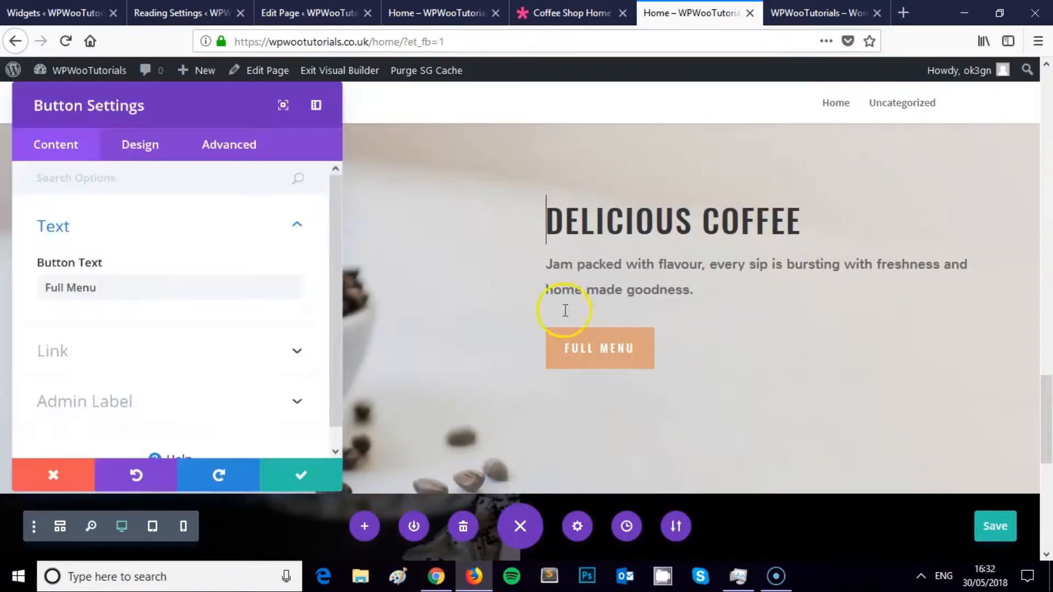
pyautogui.click(125, 156)
pyautogui.scroll(-2, 159, 252)
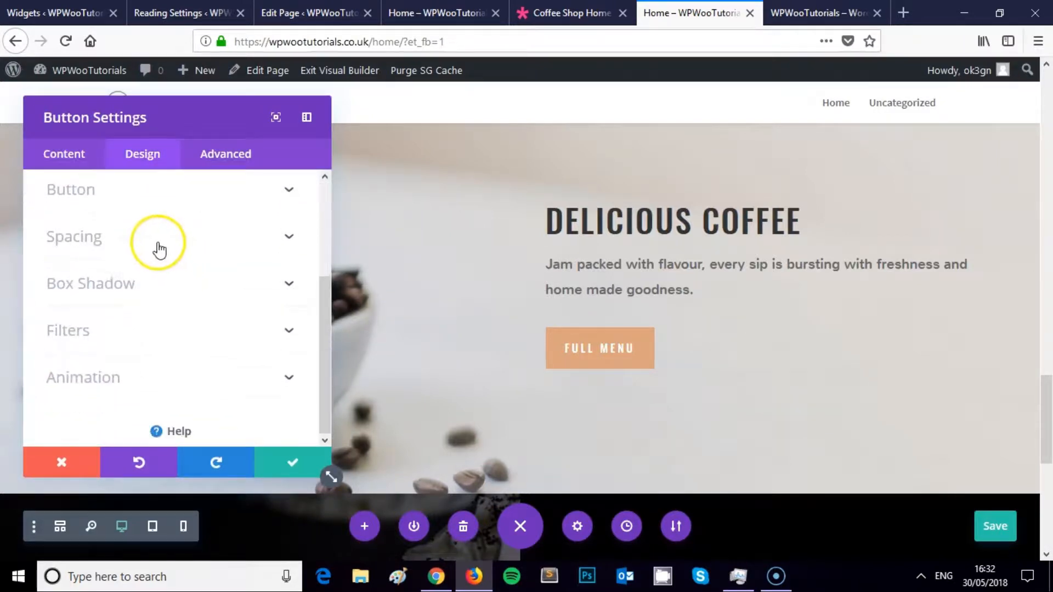
pyautogui.scroll(2, 110, 258)
pyautogui.click(133, 296)
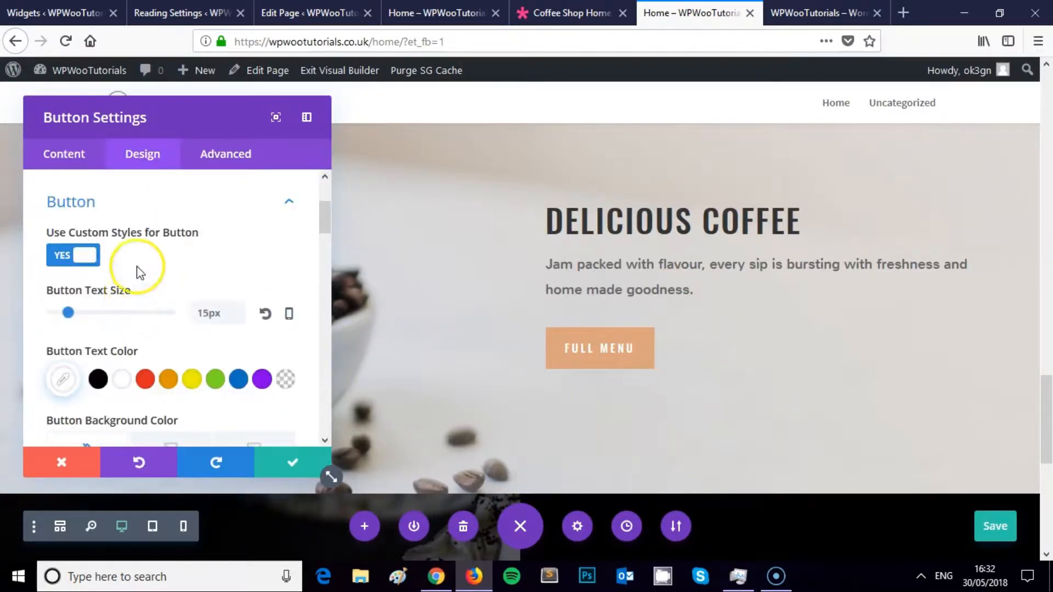
pyautogui.scroll(-4, 107, 272)
pyautogui.click(107, 343)
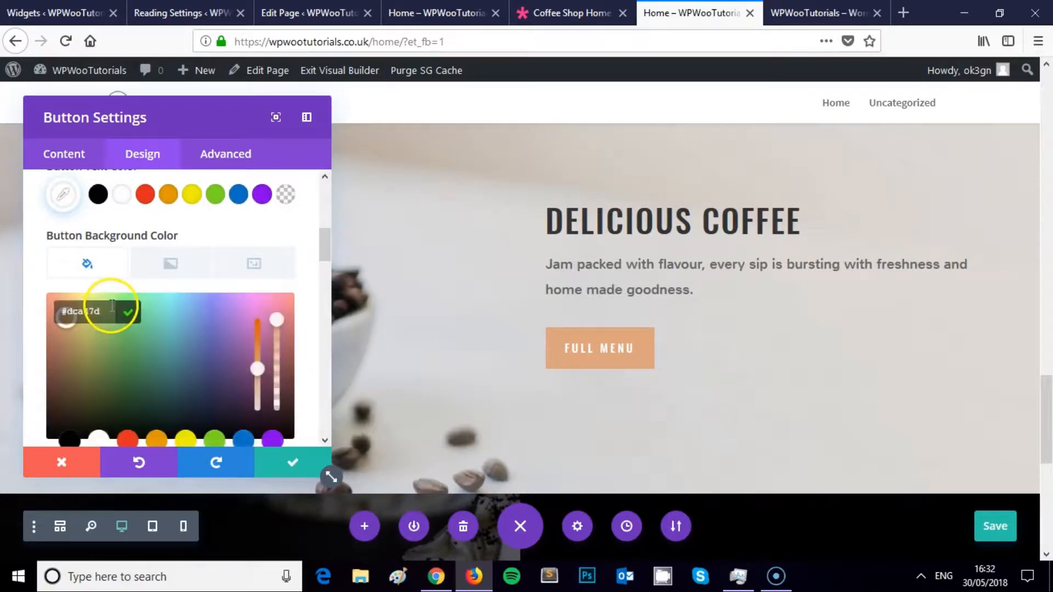
pyautogui.hotkey('ctrl', 'v')
pyautogui.press('Return')
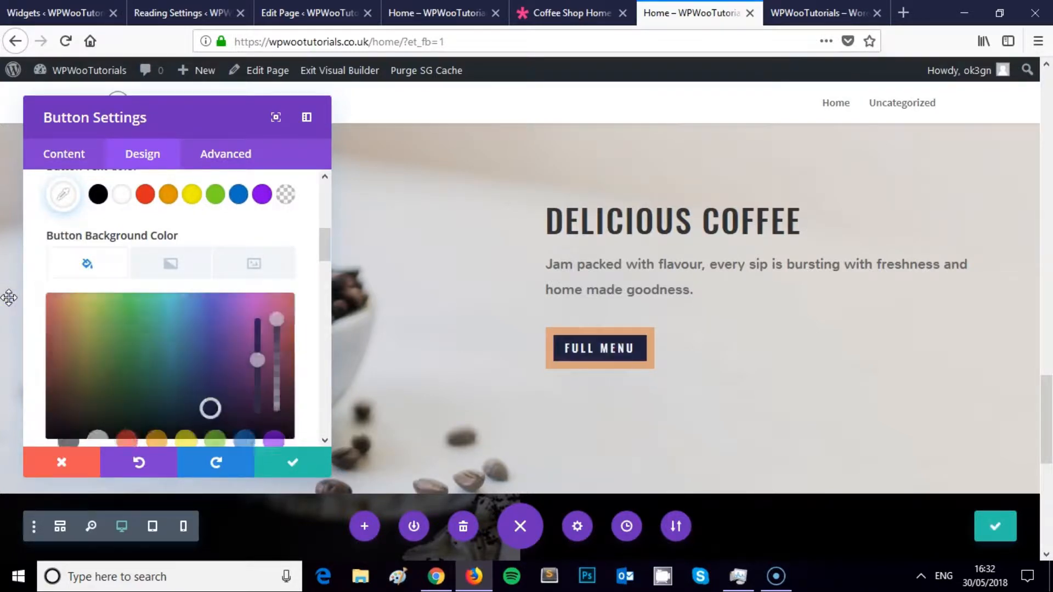
pyautogui.scroll(-5, 103, 320)
pyautogui.click(64, 276)
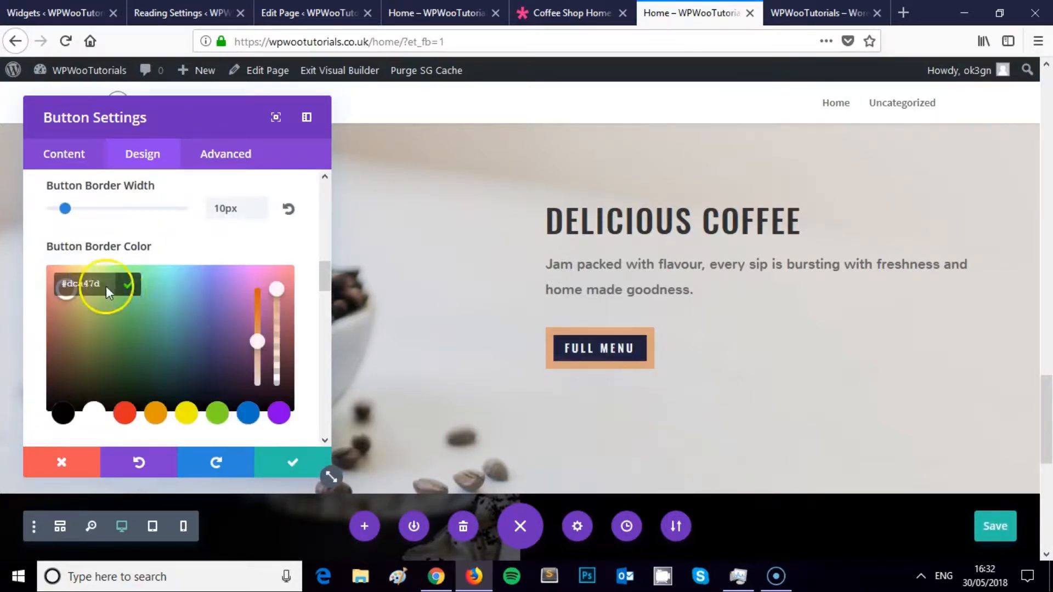
pyautogui.hotkey('ctrl', 'v')
pyautogui.press('Return')
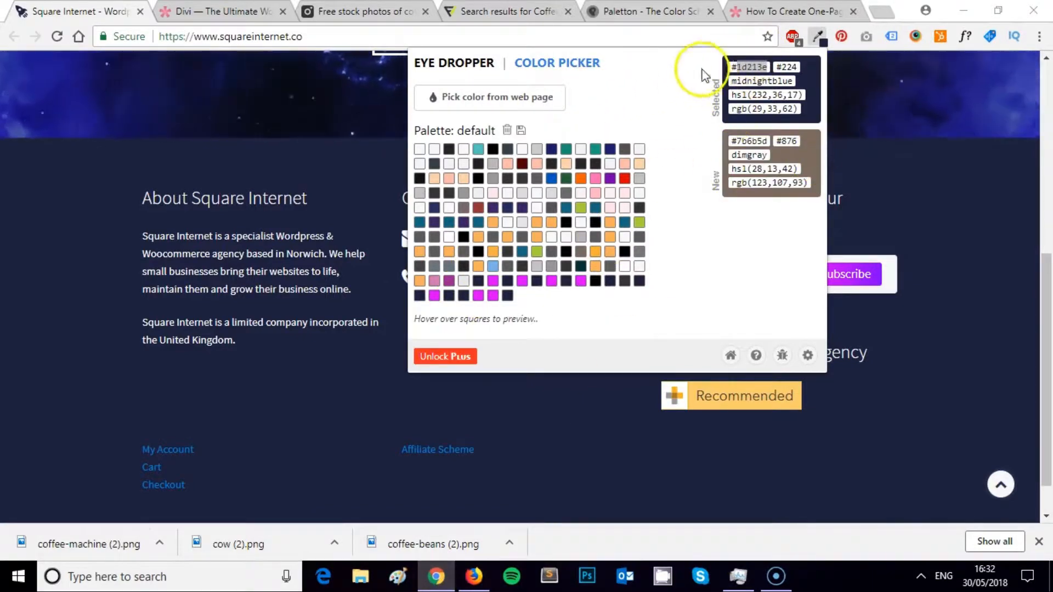
# - Sample magenta #db00ff from the Schedule A Consultation button and select its hex value
pyautogui.click(818, 38)
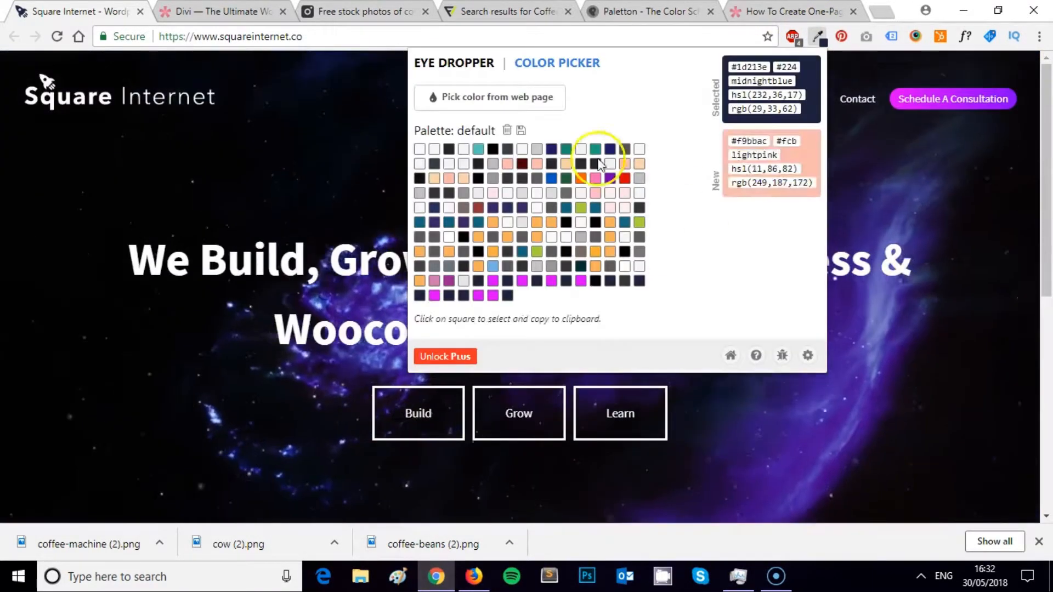
pyautogui.click(497, 107)
pyautogui.click(898, 99)
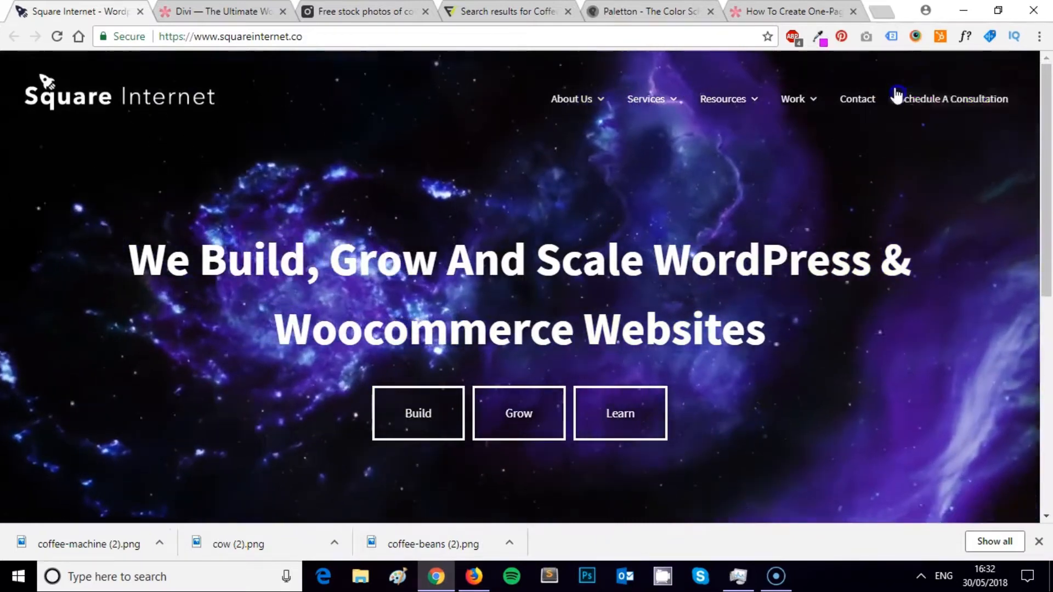
pyautogui.click(824, 37)
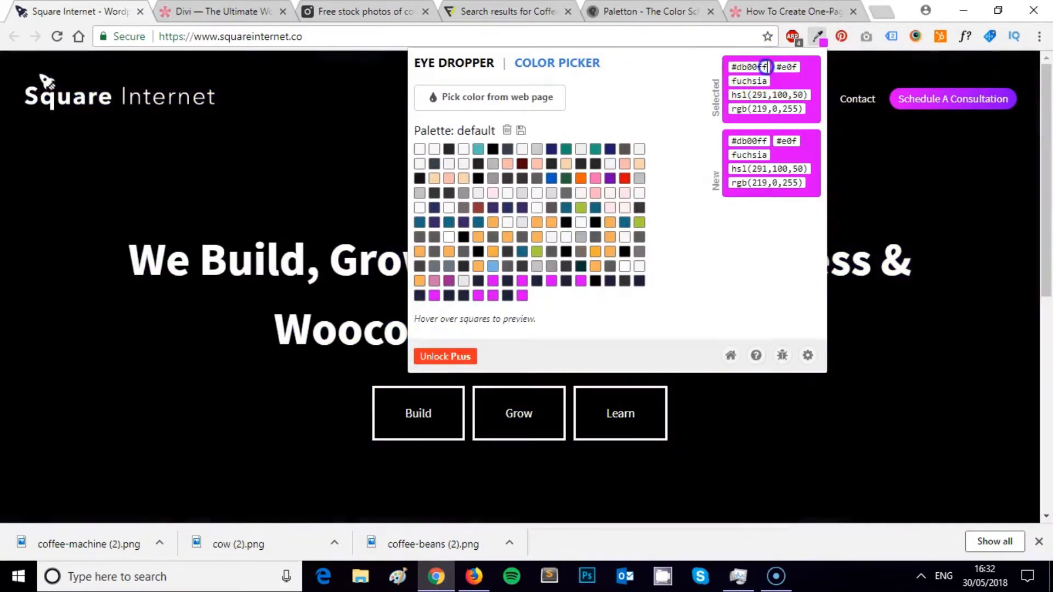
pyautogui.doubleClick(745, 67)
pyautogui.click(474, 576)
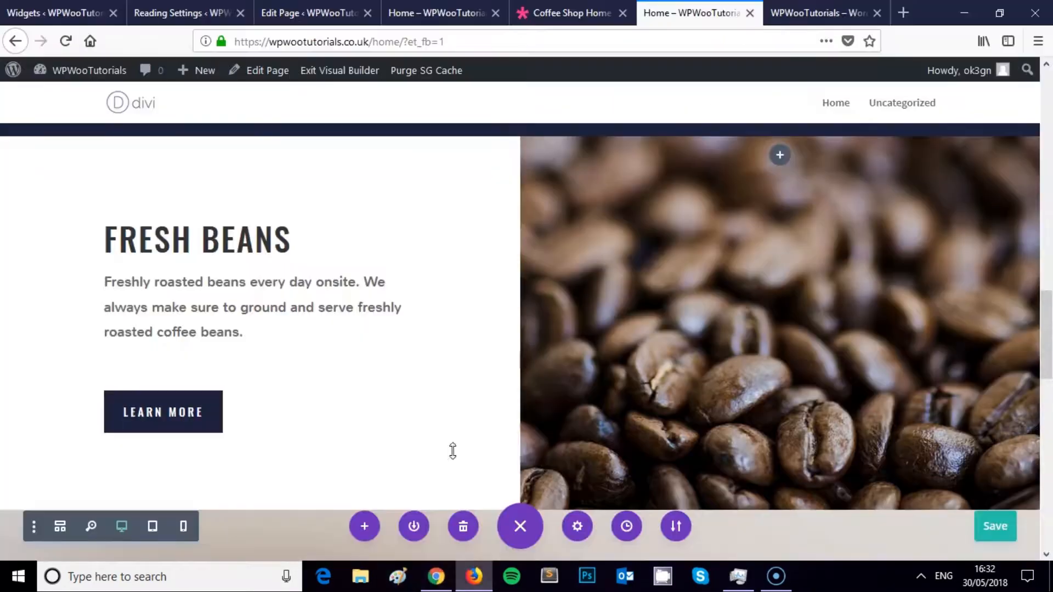
# - Set the LEARN MORE button's hover background and hover border colours to magenta
pyautogui.scroll(-5, 351, 302)
pyautogui.scroll(3, 203, 278)
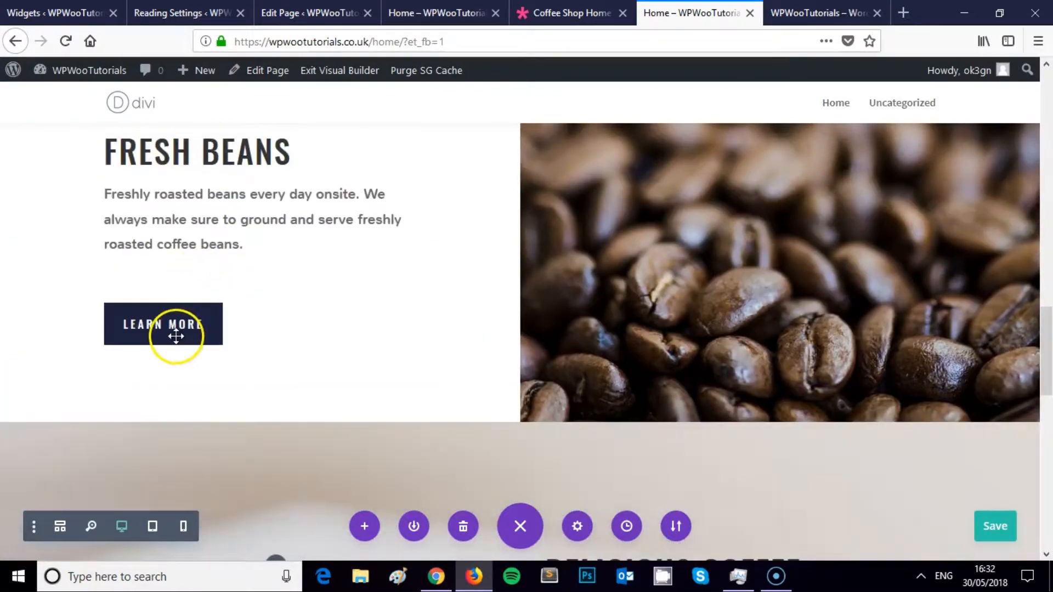
pyautogui.click(245, 311)
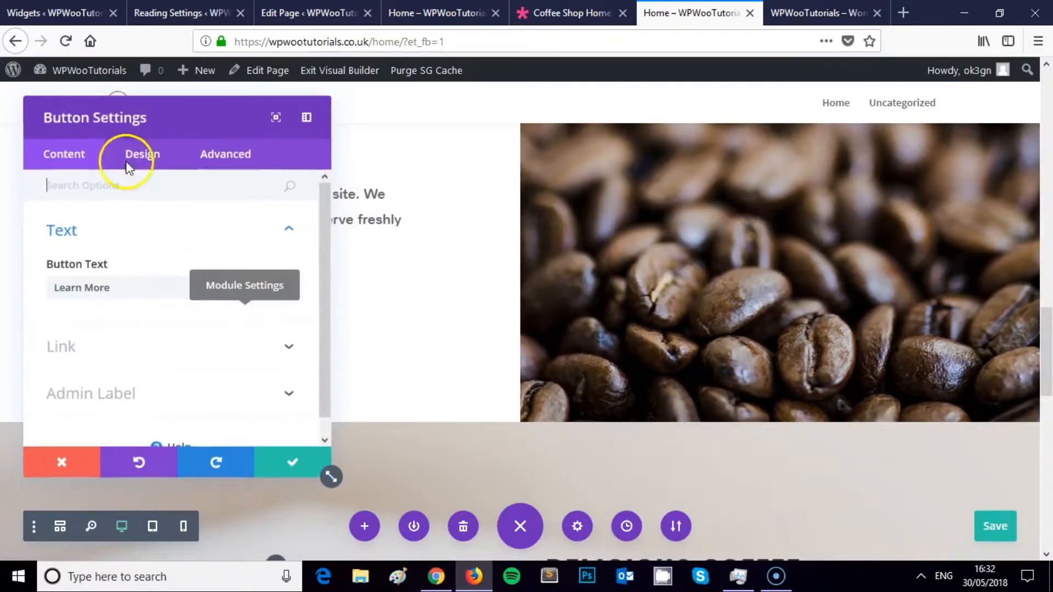
pyautogui.click(152, 157)
pyautogui.scroll(-2, 165, 291)
pyautogui.scroll(2, 142, 324)
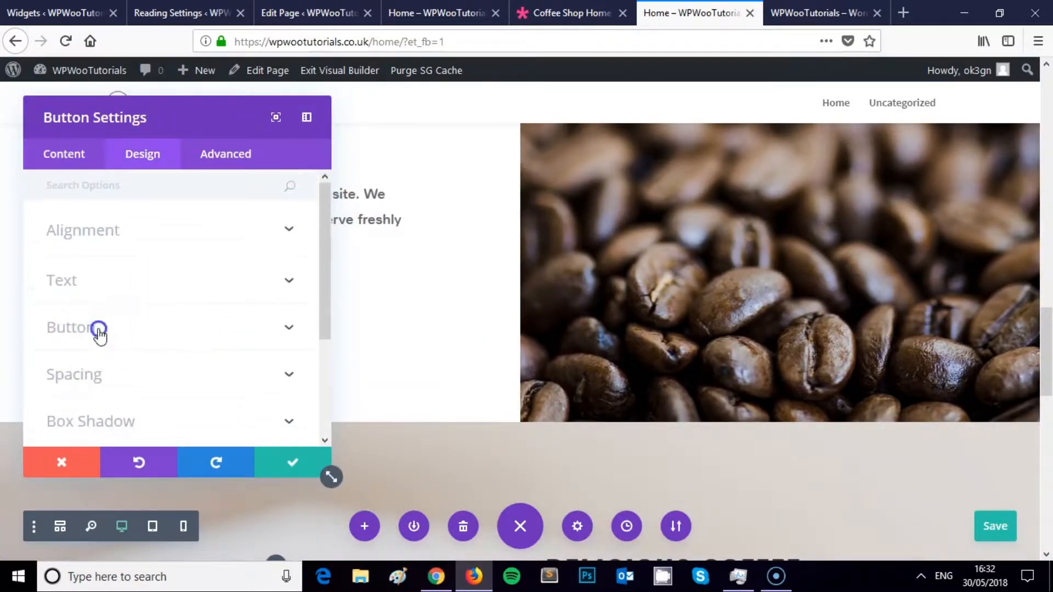
pyautogui.click(99, 332)
pyautogui.scroll(-15, 186, 285)
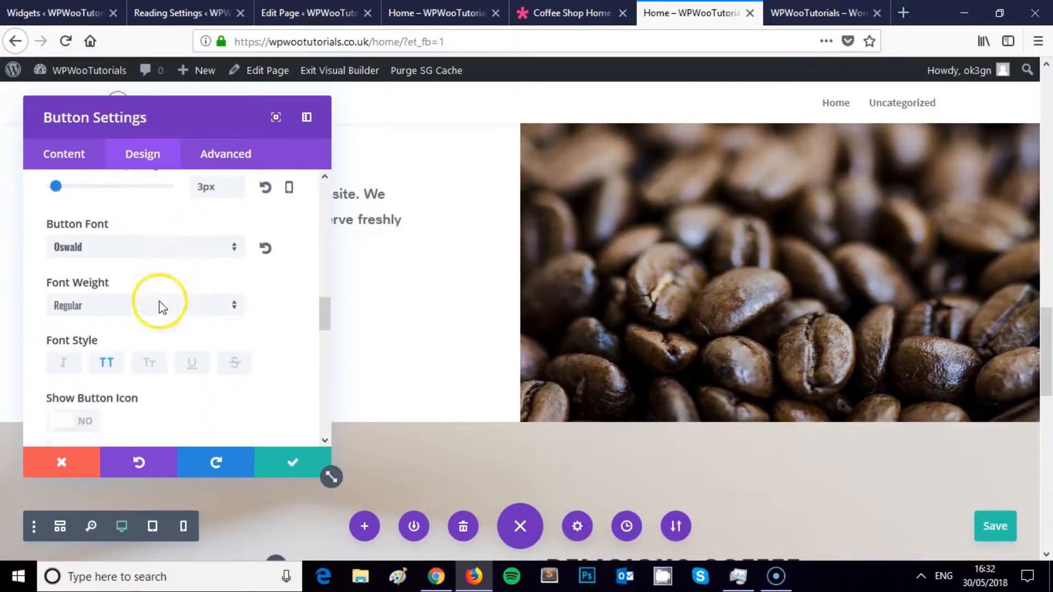
pyautogui.scroll(2, 132, 313)
pyautogui.click(61, 303)
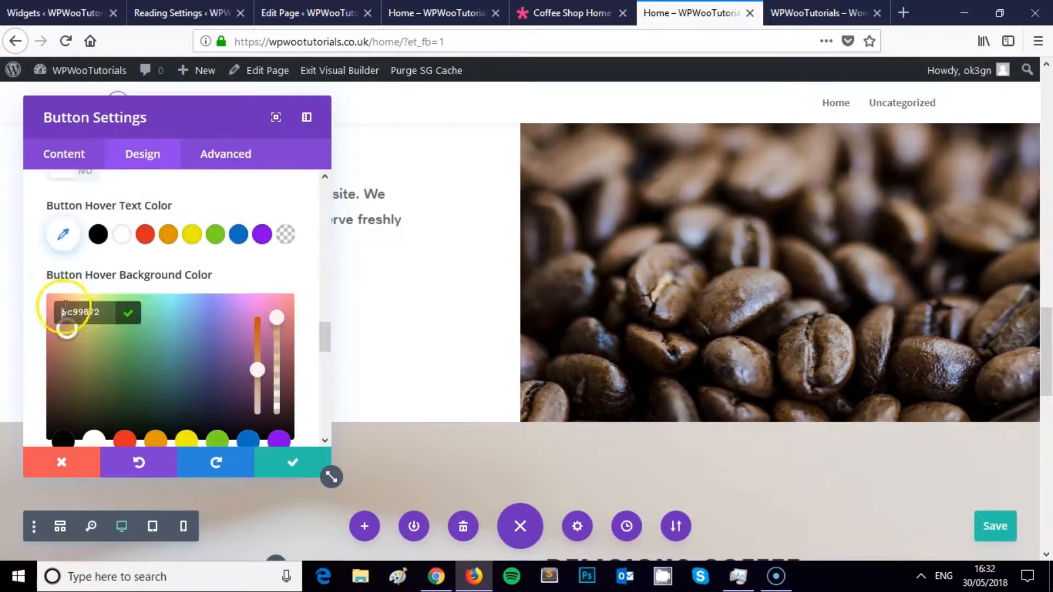
pyautogui.click(30, 313)
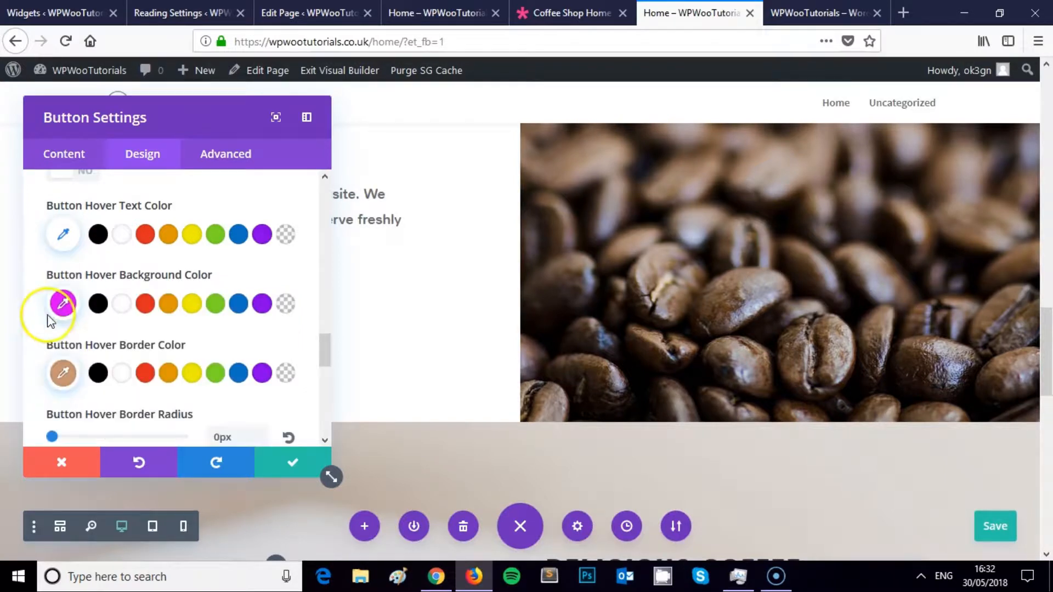
pyautogui.click(63, 375)
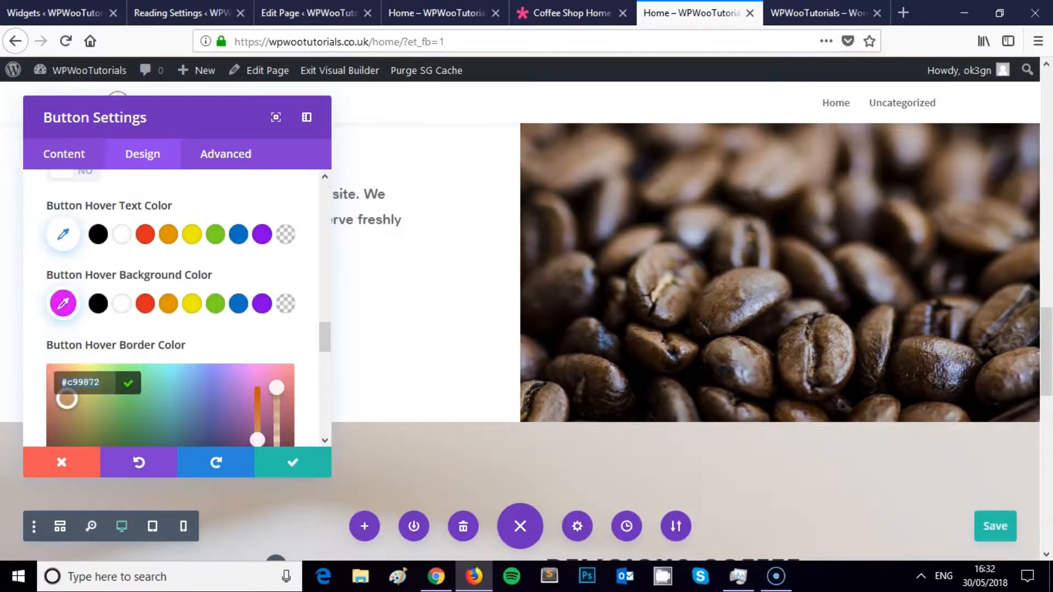
pyautogui.click(128, 383)
pyautogui.click(293, 462)
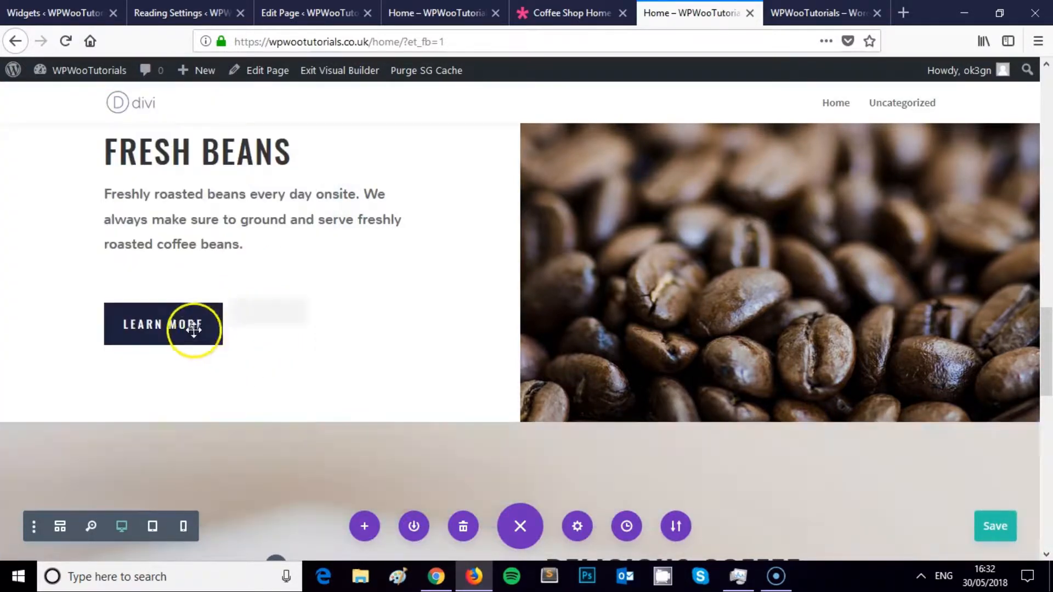
# - Give the FULL MENU button the same magenta hover background and hover border
pyautogui.scroll(-6, 487, 315)
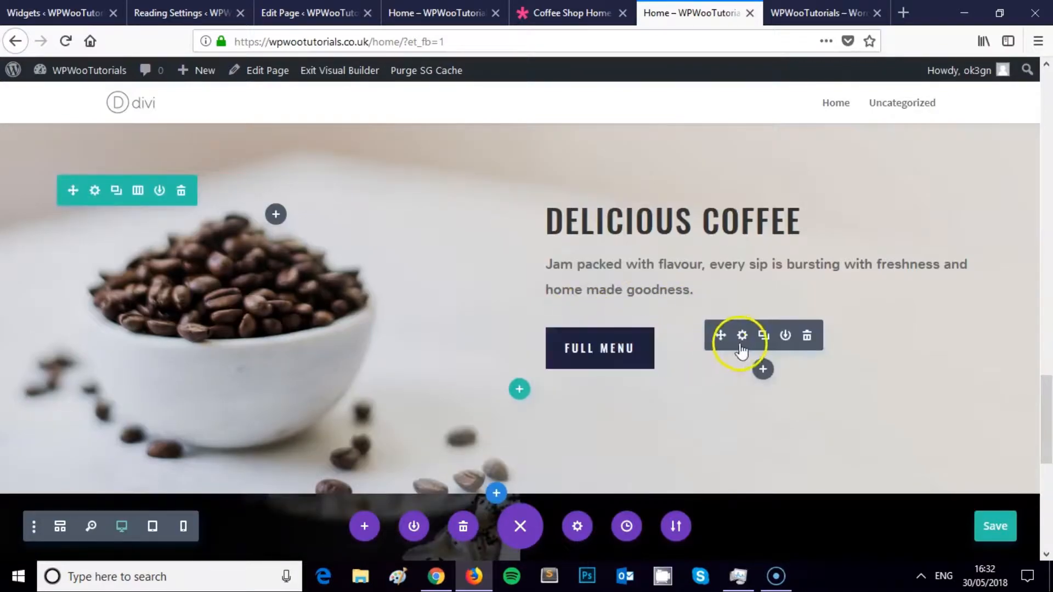
pyautogui.scroll(15, 583, 301)
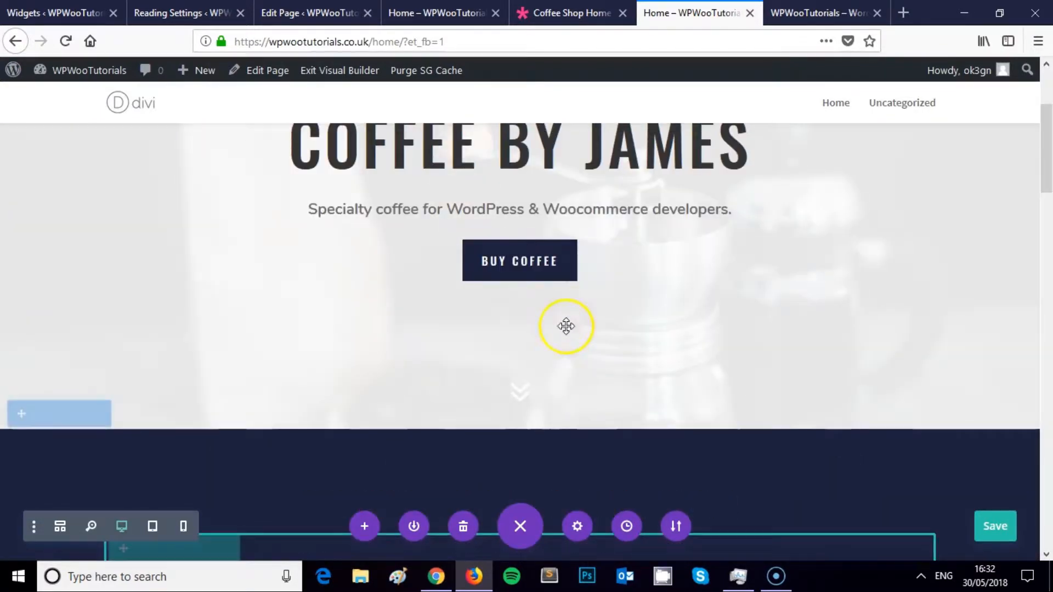
pyautogui.scroll(-8, 631, 301)
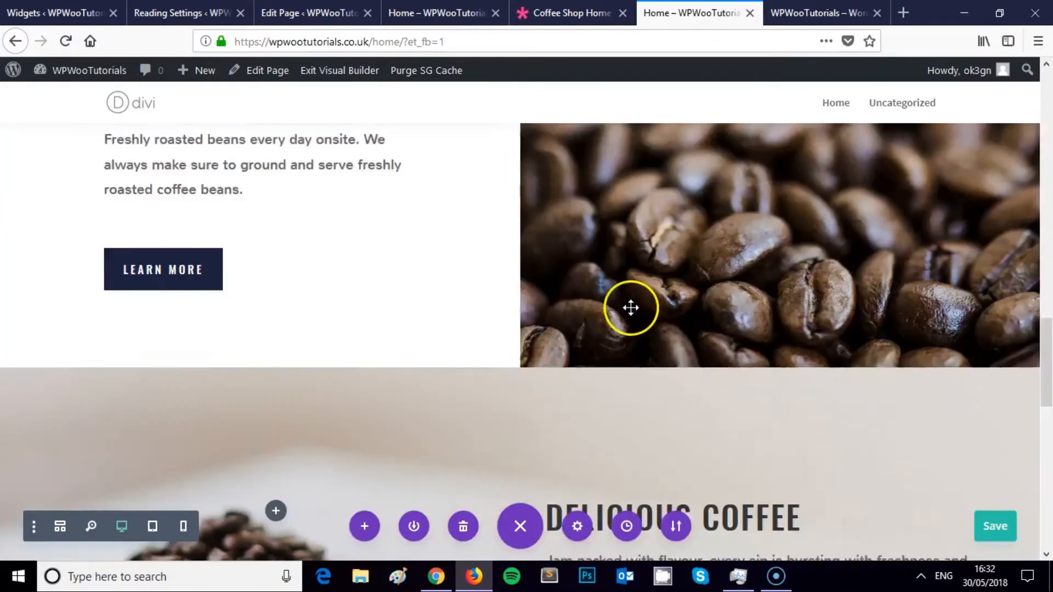
pyautogui.scroll(-5, 631, 307)
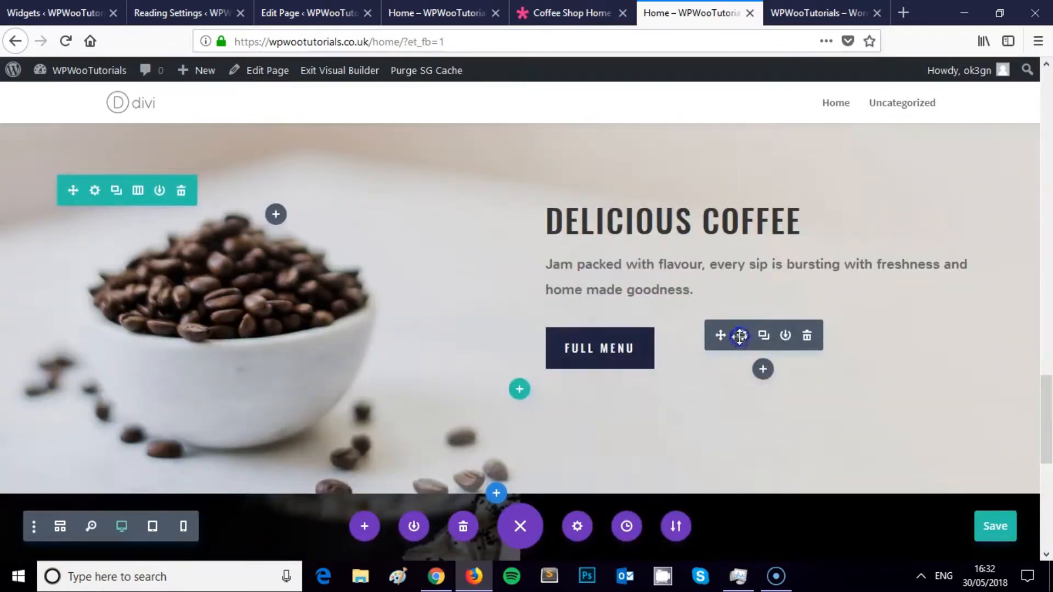
pyautogui.click(740, 336)
pyautogui.click(141, 163)
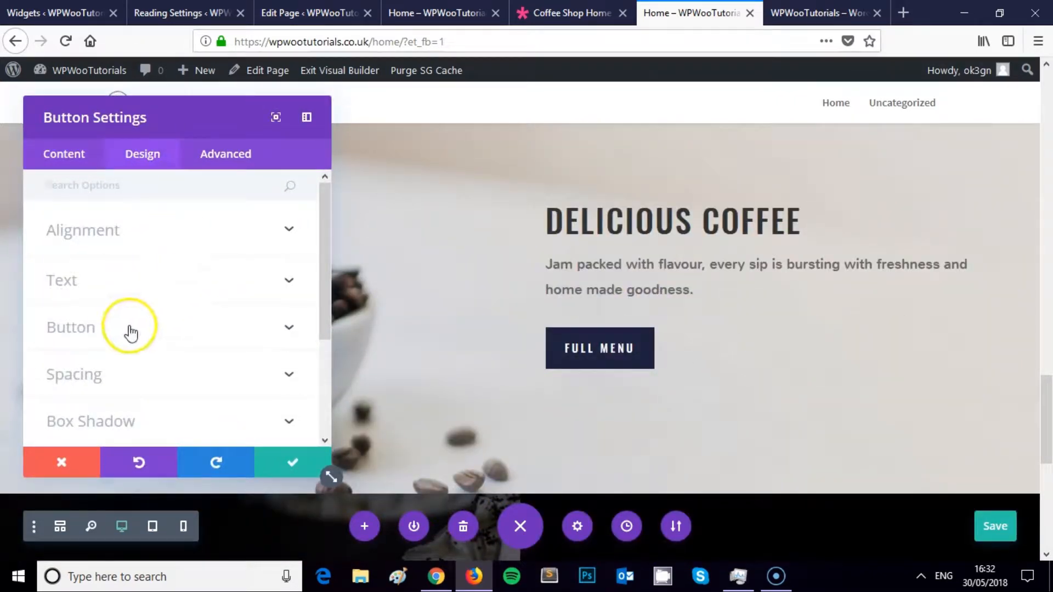
pyautogui.click(157, 322)
pyautogui.scroll(-10, 164, 299)
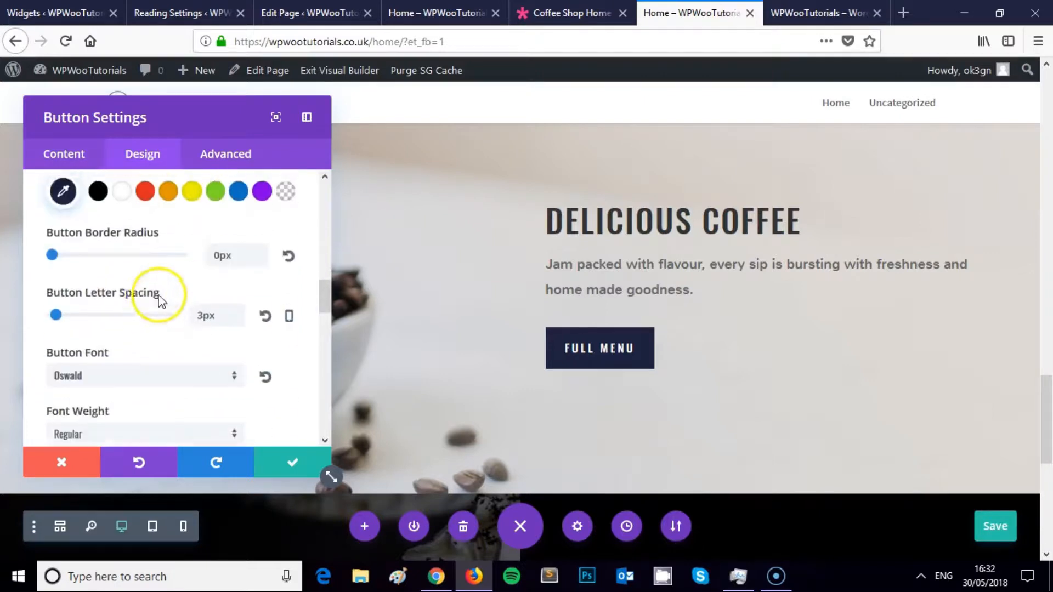
pyautogui.scroll(-3, 77, 329)
pyautogui.click(63, 305)
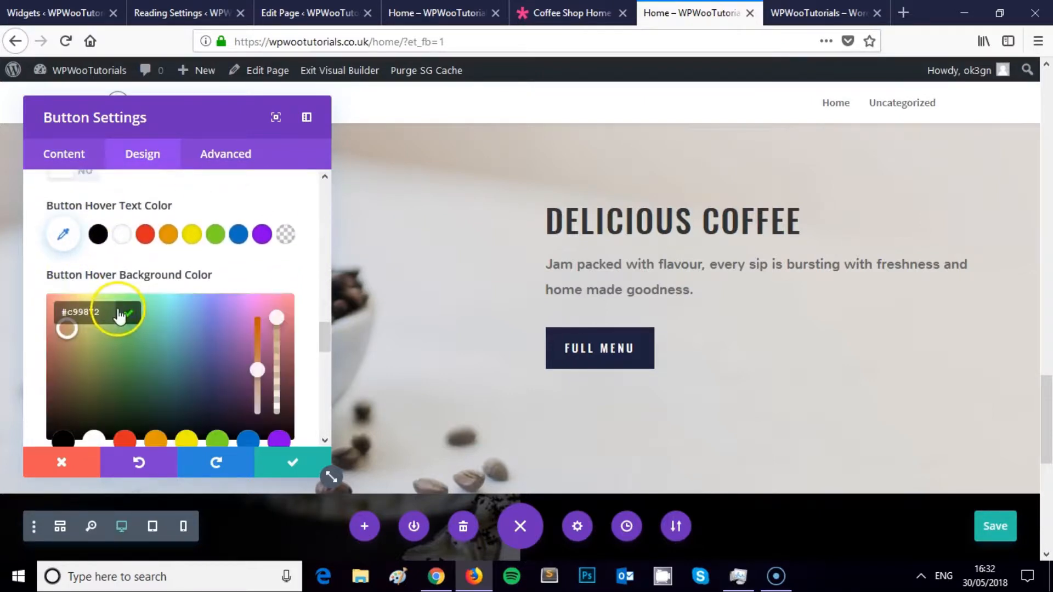
pyautogui.click(9, 304)
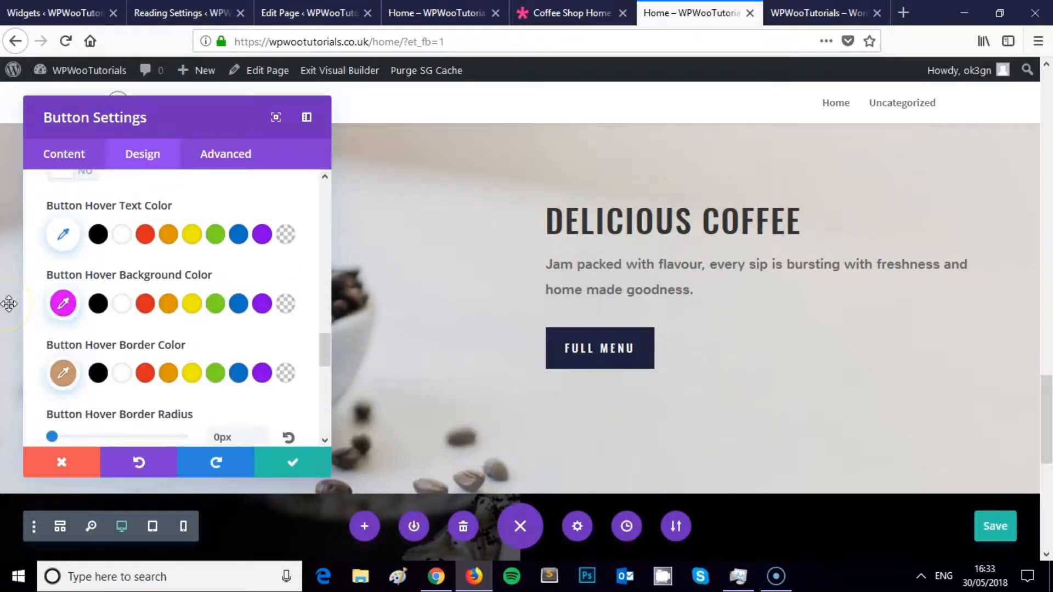
pyautogui.click(59, 373)
pyautogui.click(10, 375)
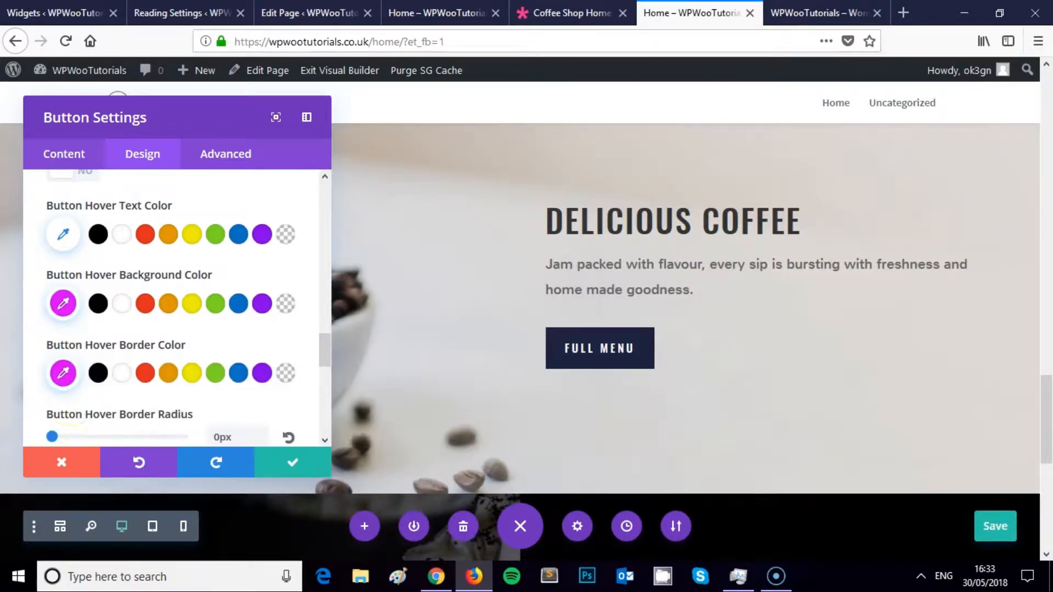
pyautogui.click(286, 467)
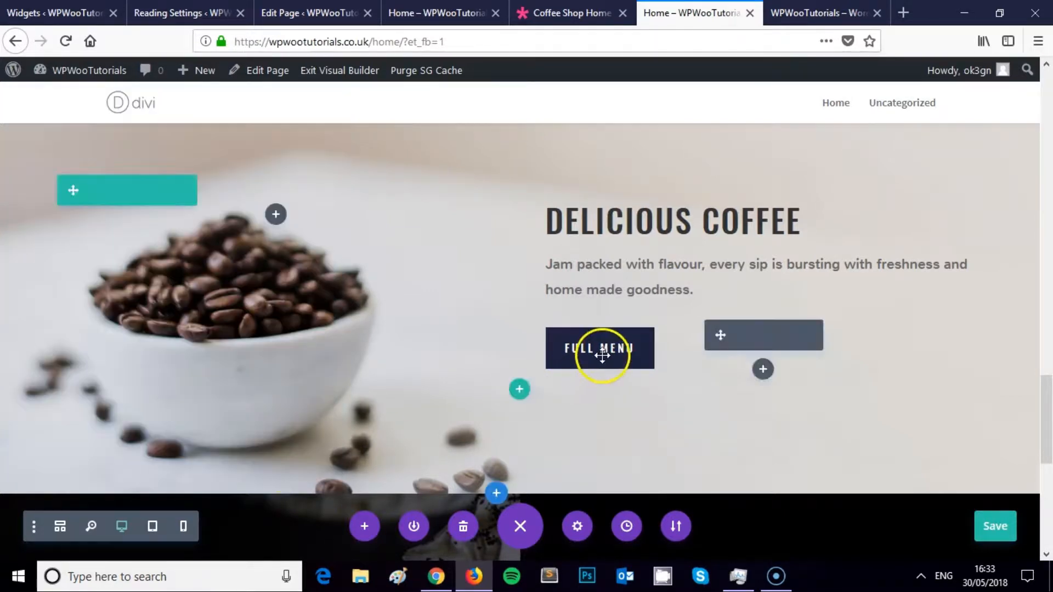
pyautogui.scroll(-5, 551, 235)
pyautogui.scroll(10, 551, 234)
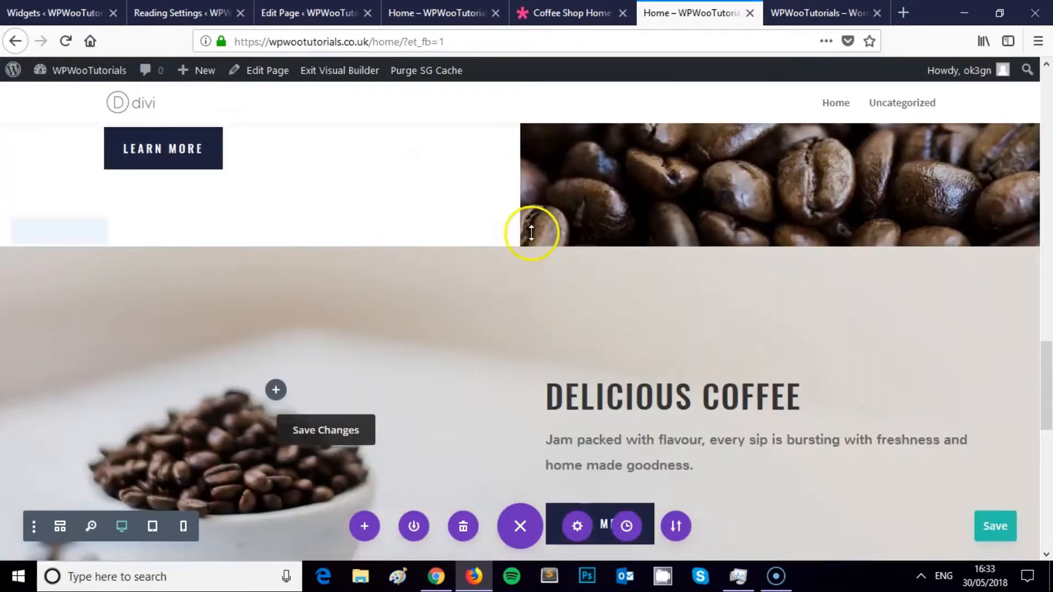
pyautogui.scroll(8, 522, 276)
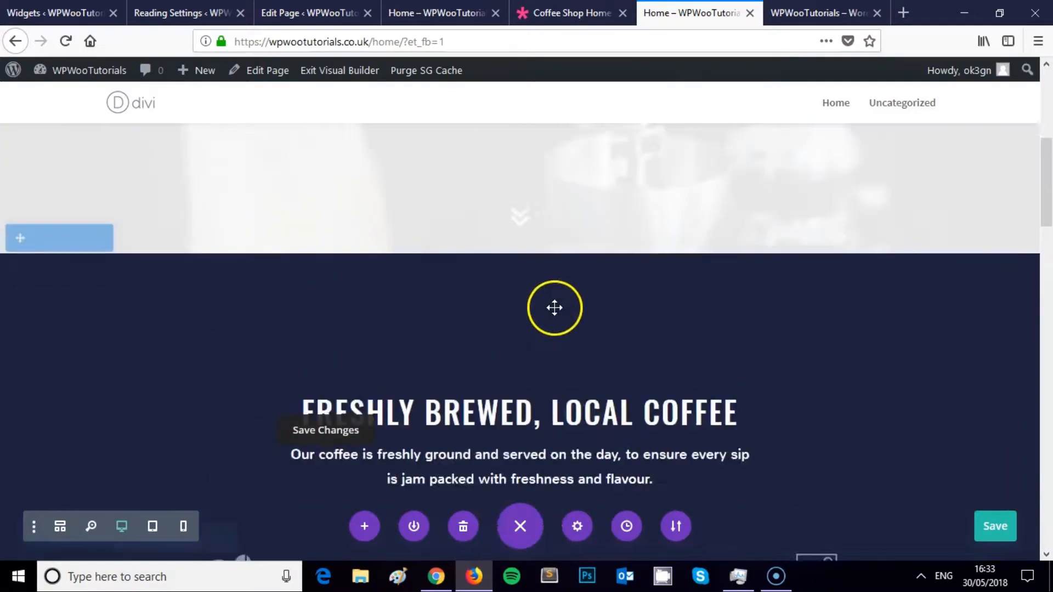
pyautogui.scroll(-4, 718, 367)
# - Scroll the Visual Builder down to the dark Come On In! and Contact section
pyautogui.scroll(-8, 718, 367)
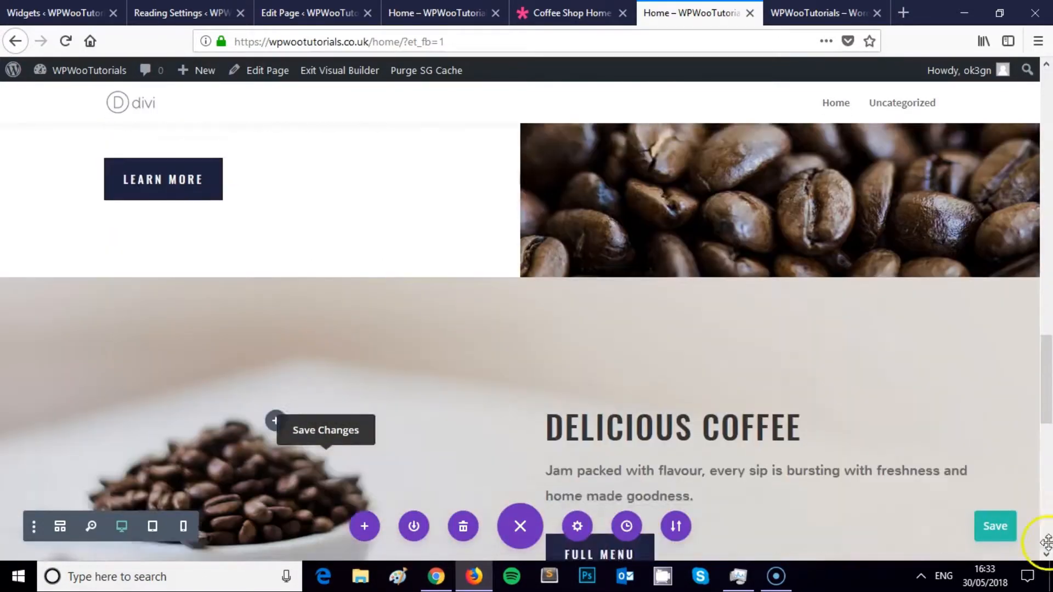
pyautogui.scroll(-10, 705, 375)
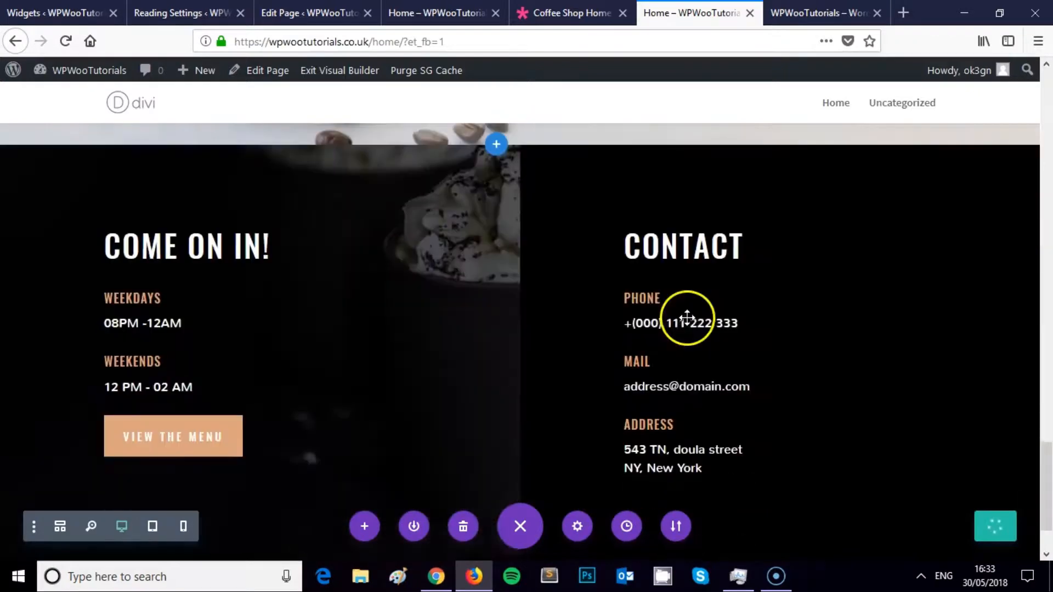
pyautogui.scroll(-1, 693, 290)
pyautogui.scroll(4, 670, 294)
pyautogui.scroll(-4, 653, 294)
pyautogui.scroll(2, 611, 296)
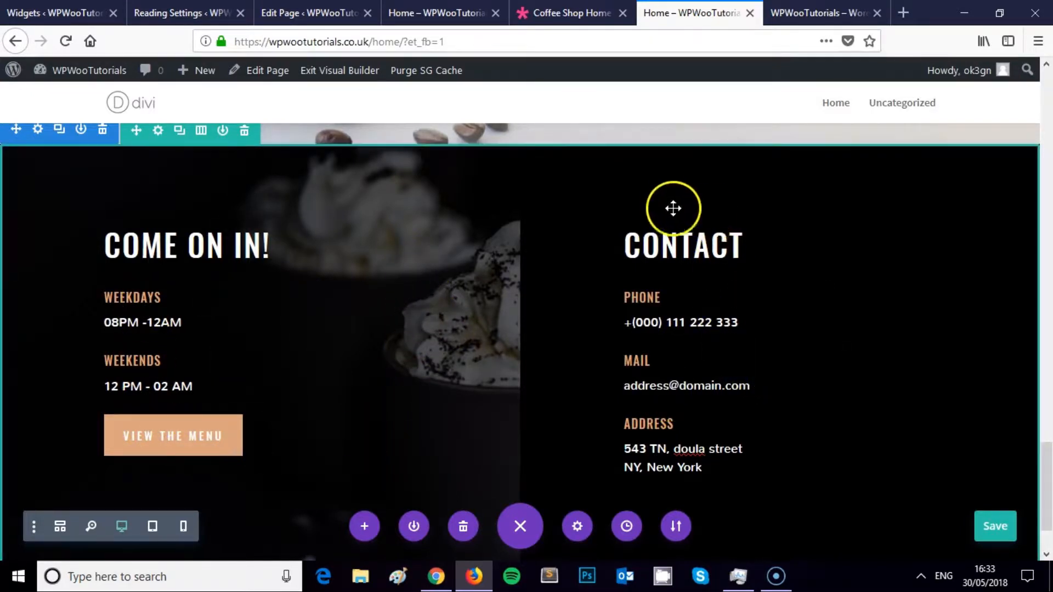
pyautogui.scroll(2, 623, 287)
pyautogui.scroll(1, 623, 287)
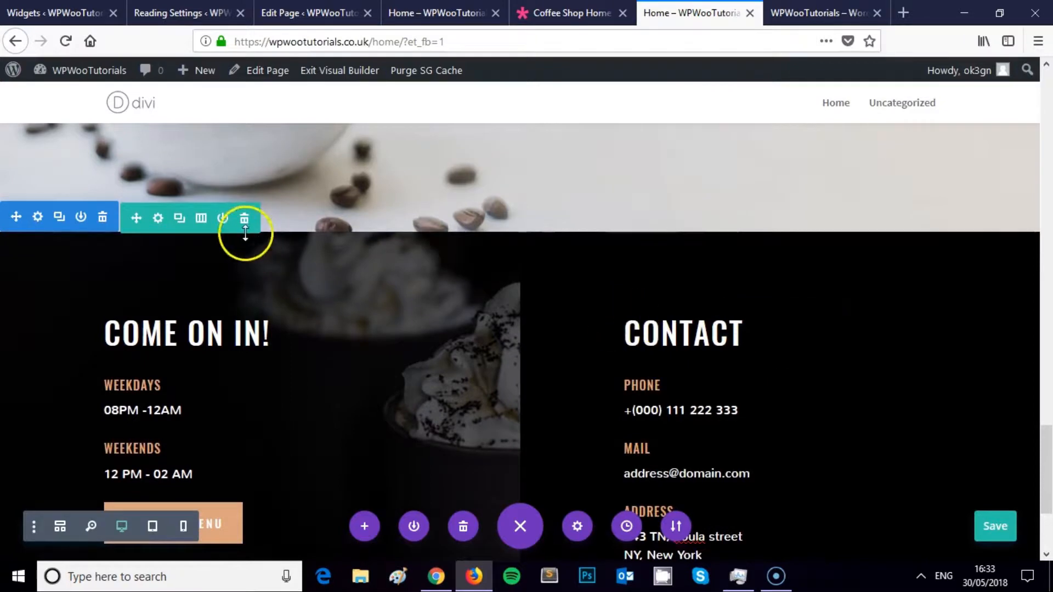
# - Look through the Come On In! section's background settings, then close them without saving
pyautogui.click(42, 225)
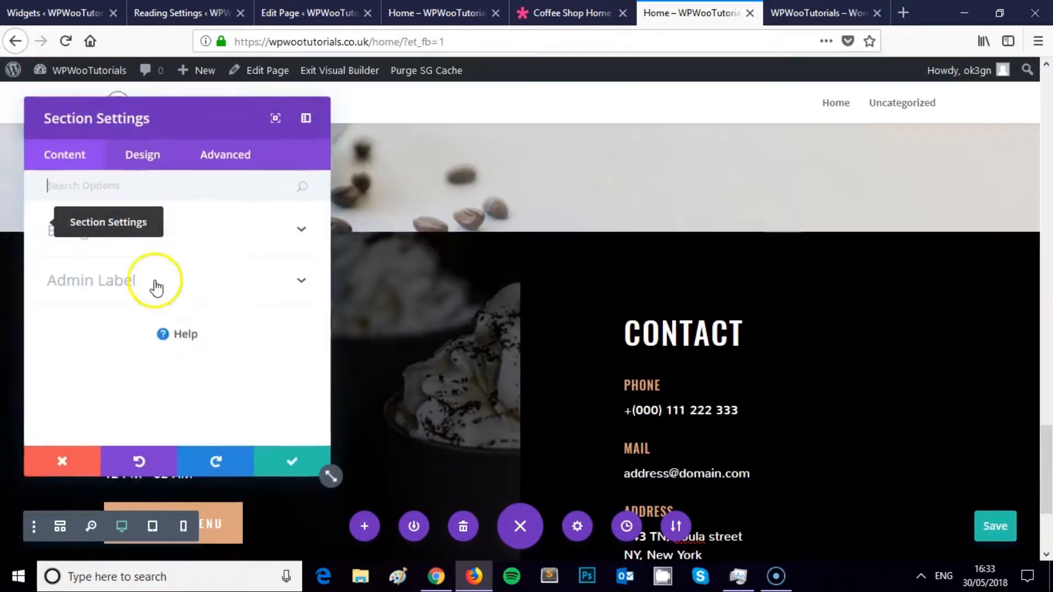
pyautogui.click(162, 238)
pyautogui.scroll(-5, 223, 297)
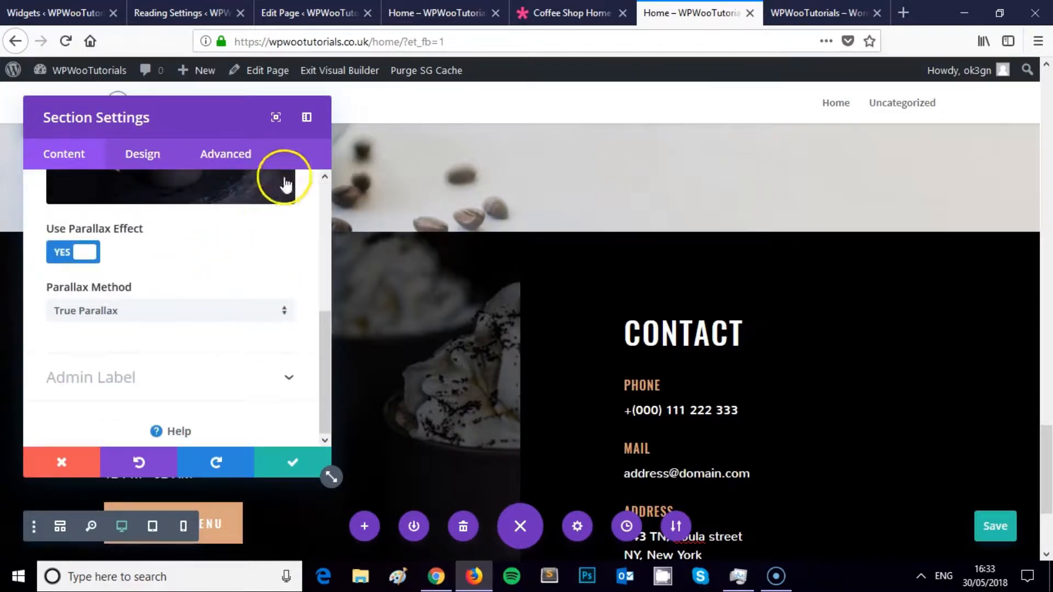
pyautogui.click(142, 153)
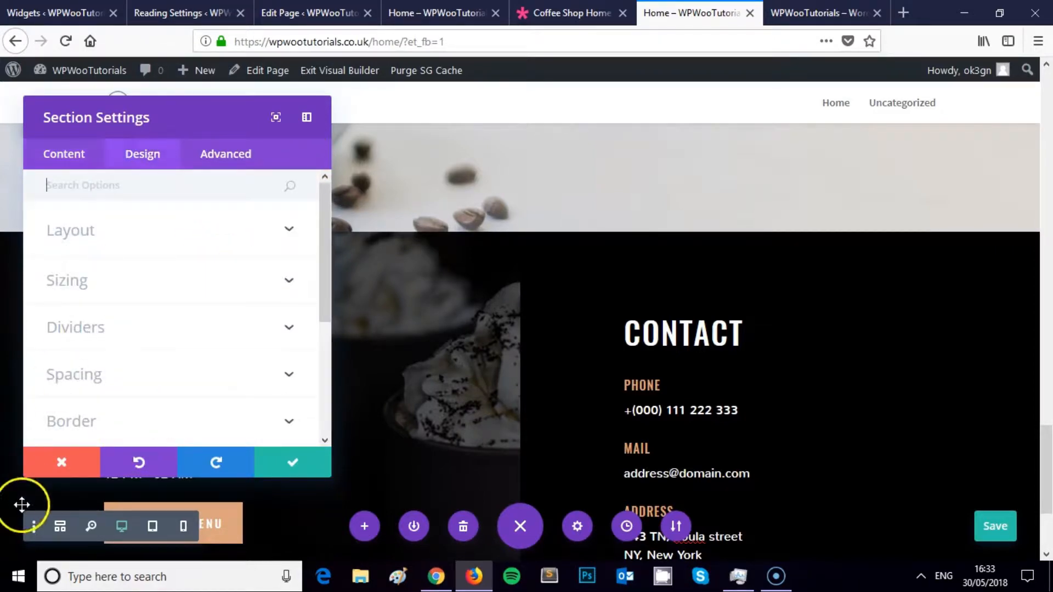
pyautogui.scroll(-5, 186, 274)
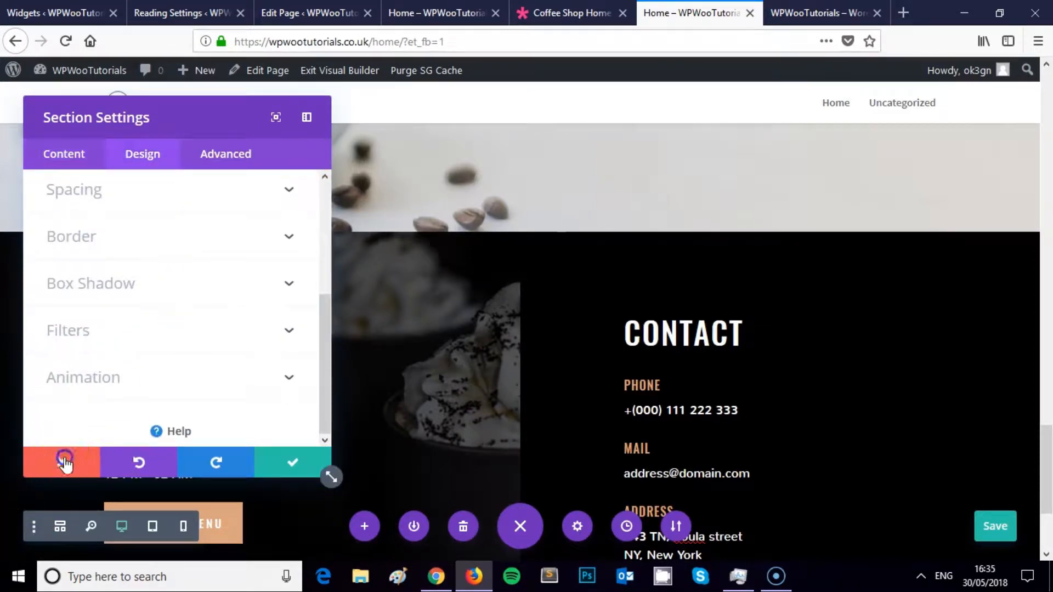
pyautogui.click(64, 462)
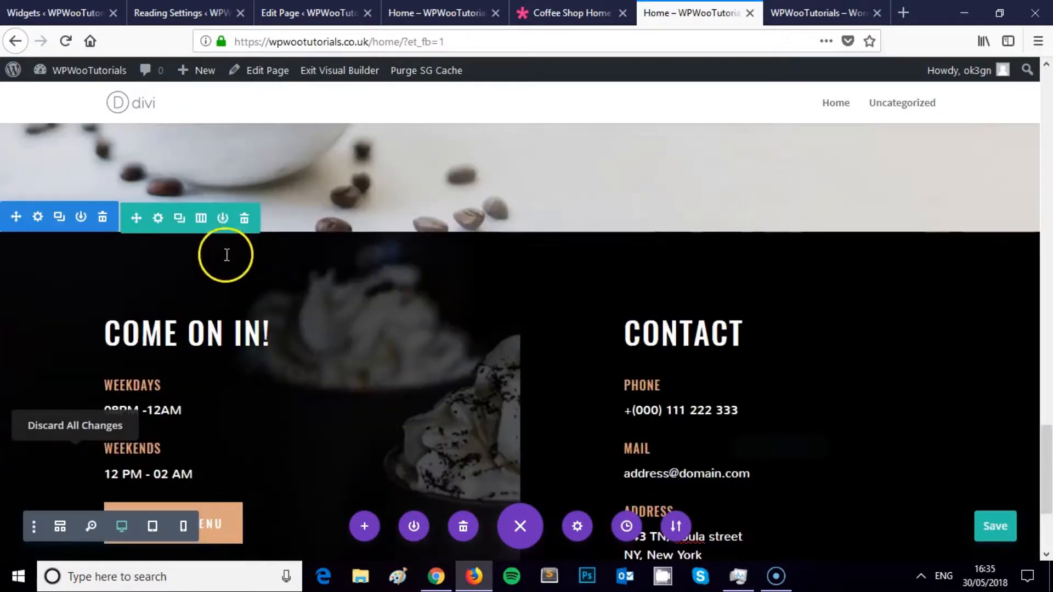
# - Open the Come On In! row's Background settings to reach Column 2 Background
pyautogui.click(158, 219)
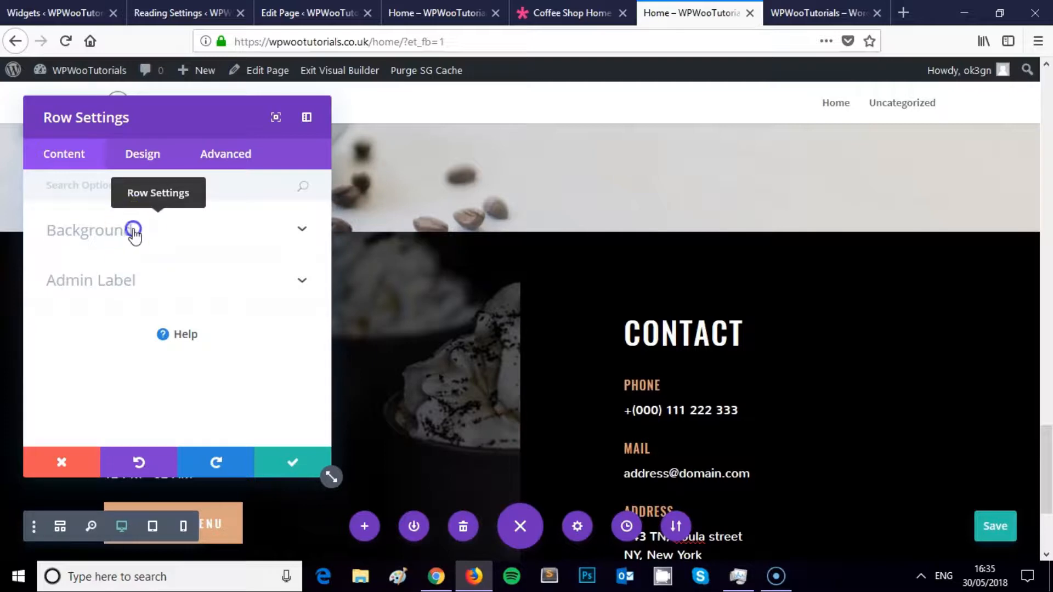
pyautogui.click(133, 231)
pyautogui.scroll(-5, 233, 306)
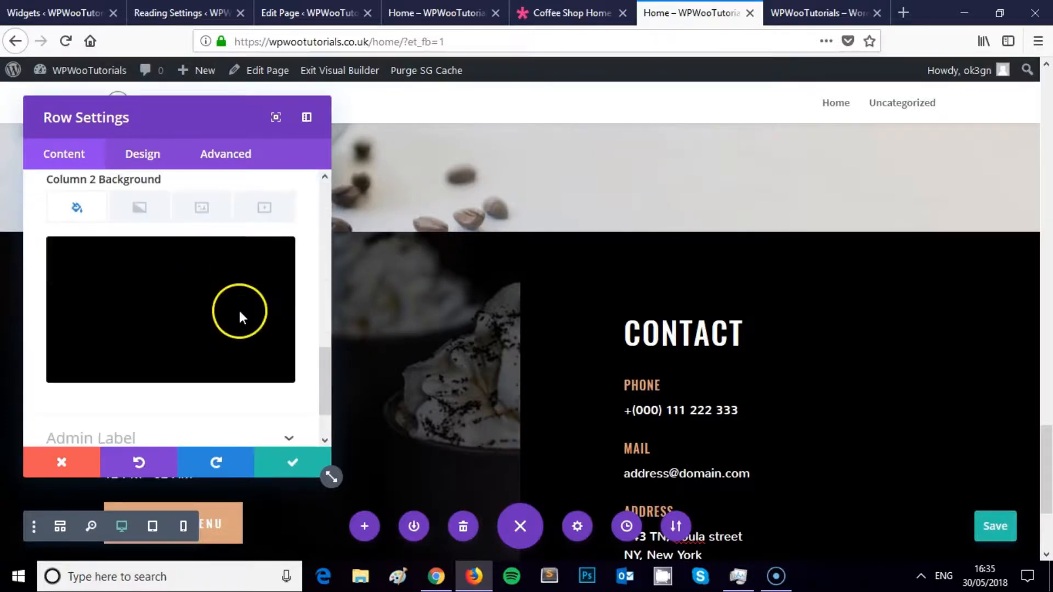
pyautogui.click(437, 576)
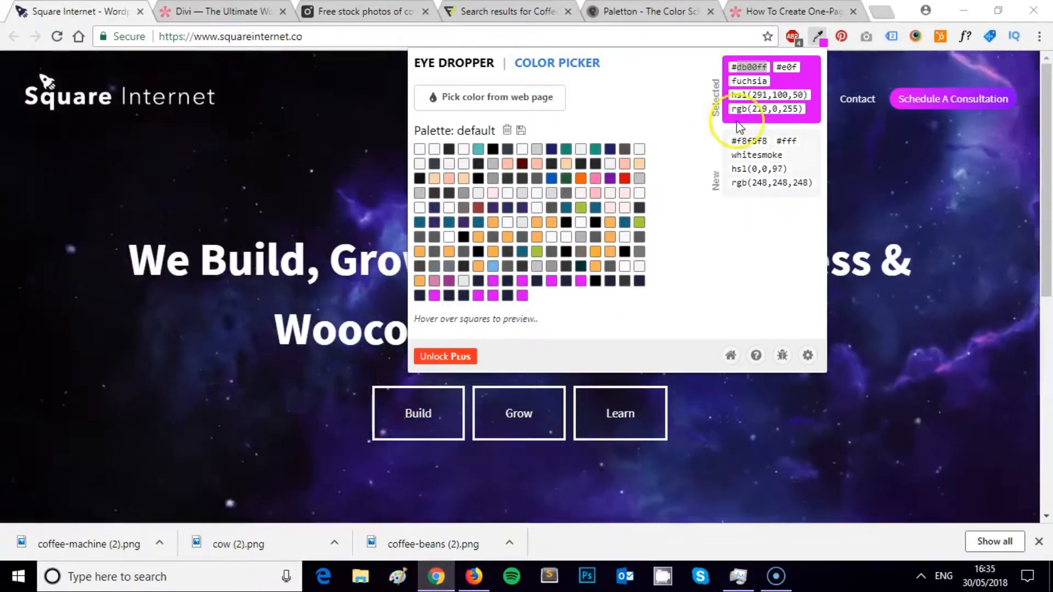
# - Copy the site's navy hex #1d213e from the eyedropper extension
pyautogui.click(519, 105)
pyautogui.scroll(-8, 498, 267)
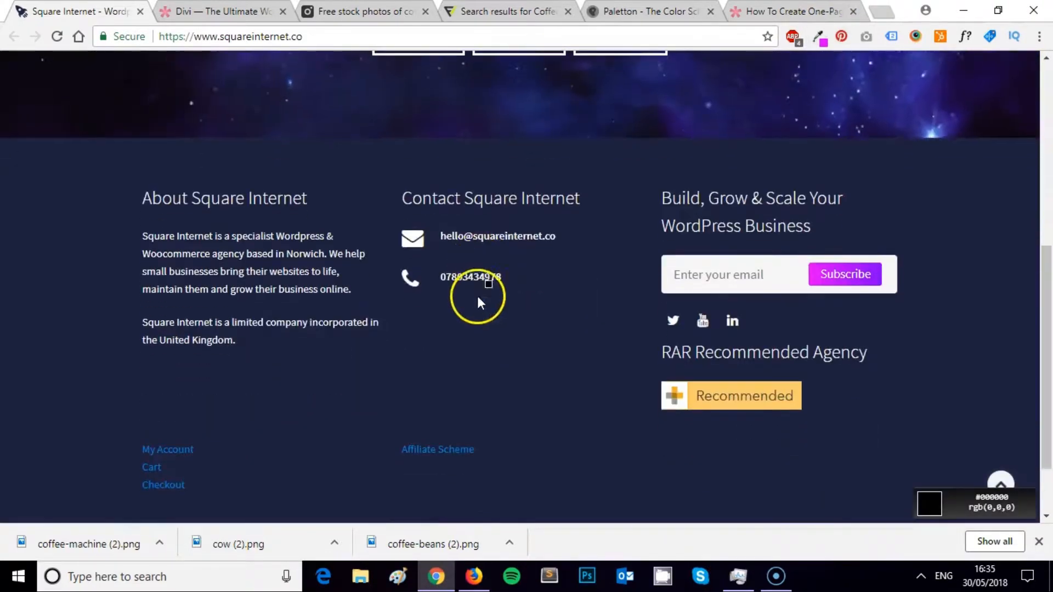
pyautogui.click(823, 44)
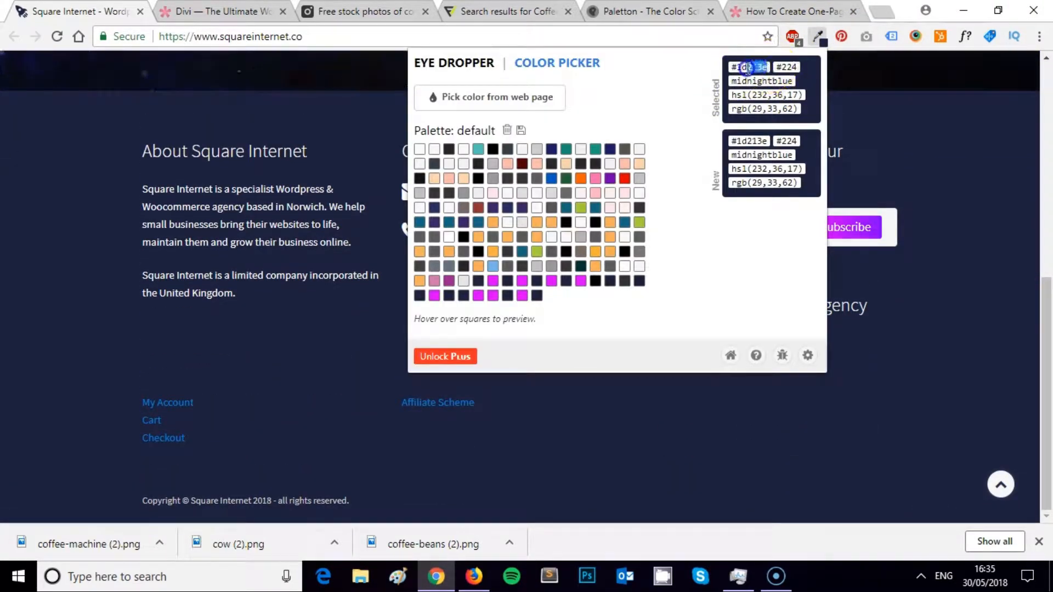
pyautogui.click(474, 576)
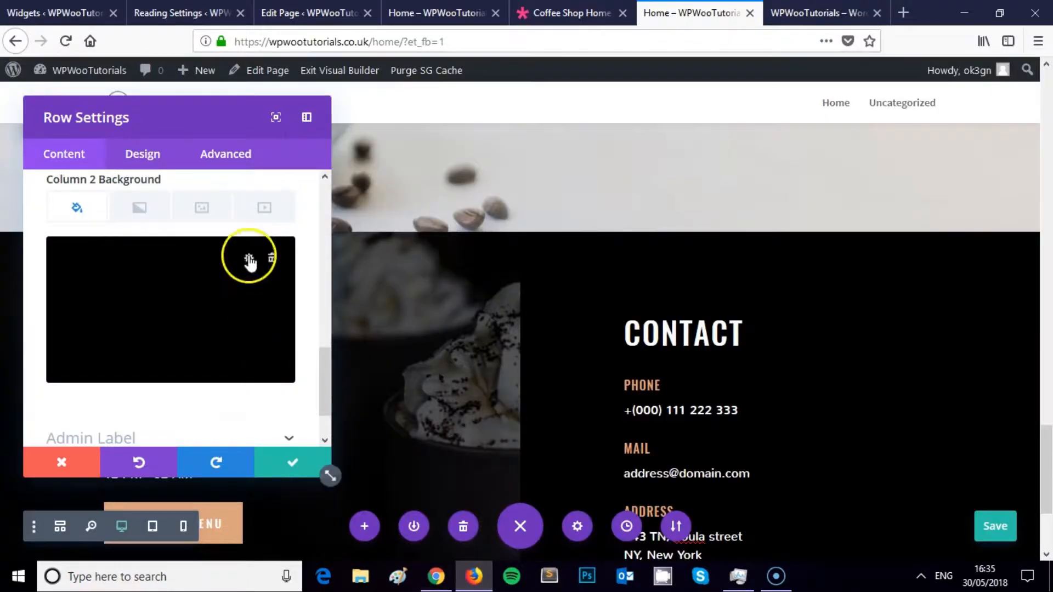
# - Paste navy #1d213e as the row's Column 2 background colour, replacing black
pyautogui.click(186, 286)
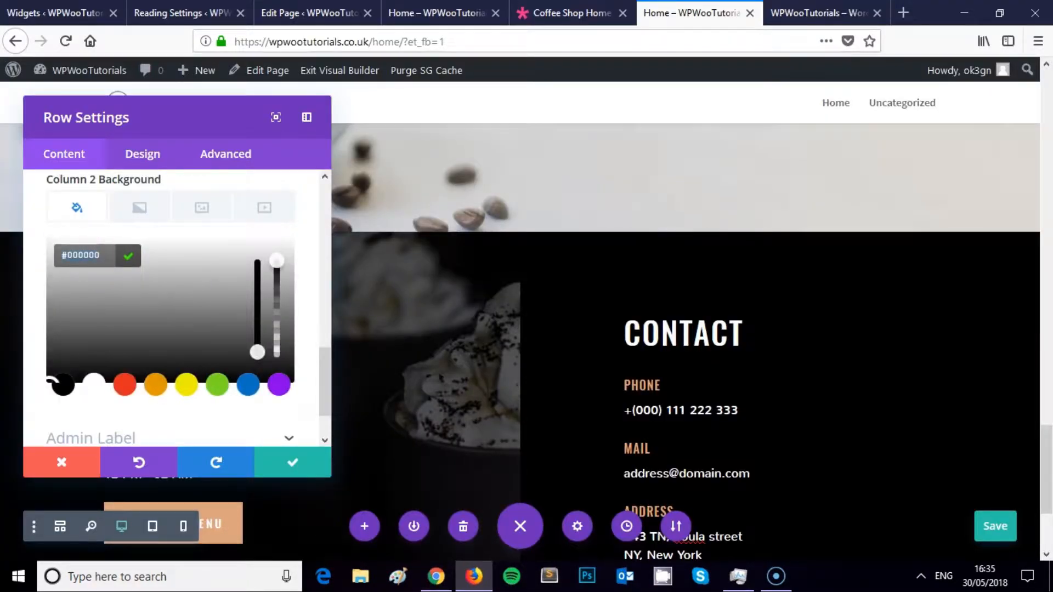
pyautogui.write('#1d213e')
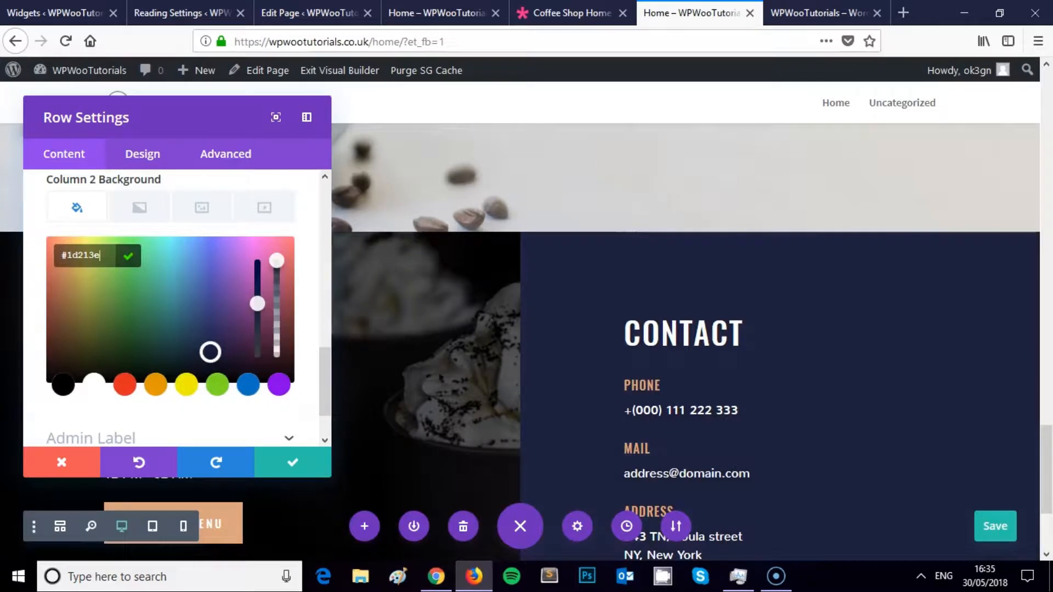
pyautogui.press('Return')
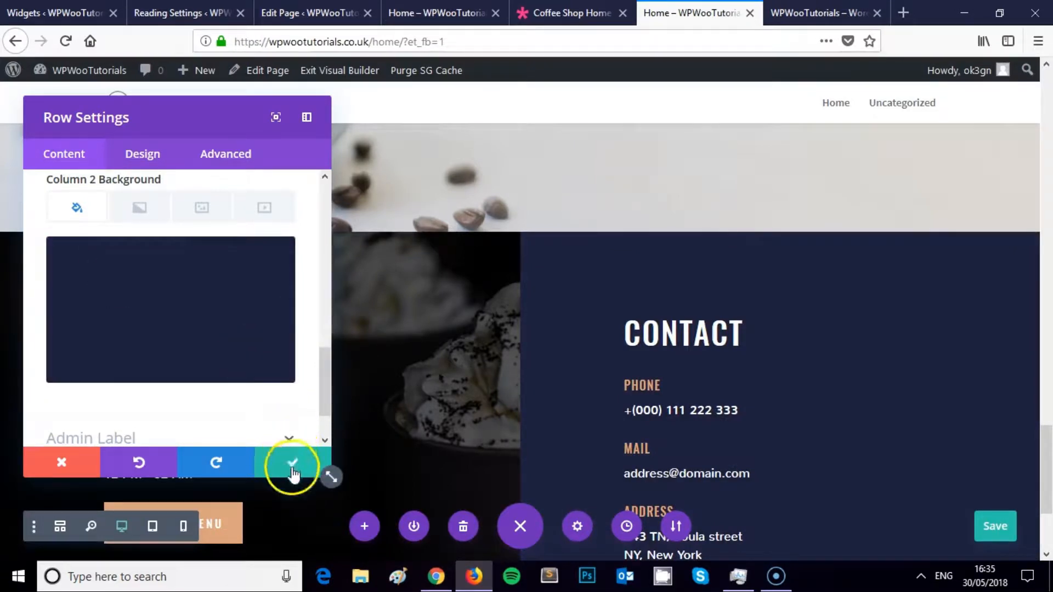
pyautogui.scroll(-3, 768, 290)
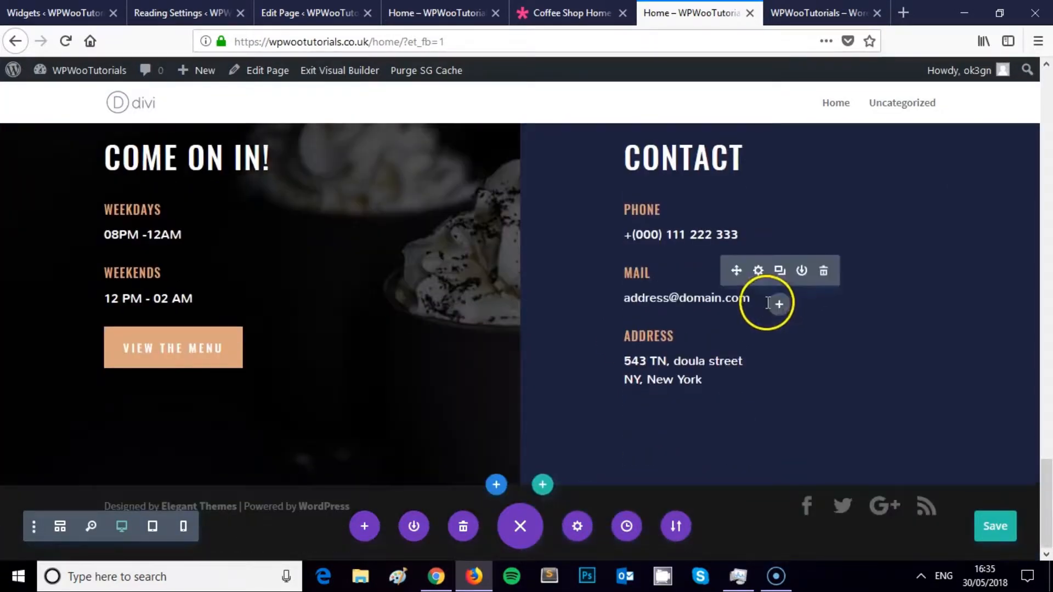
pyautogui.scroll(3, 775, 303)
pyautogui.scroll(4, 762, 304)
pyautogui.scroll(-5, 762, 308)
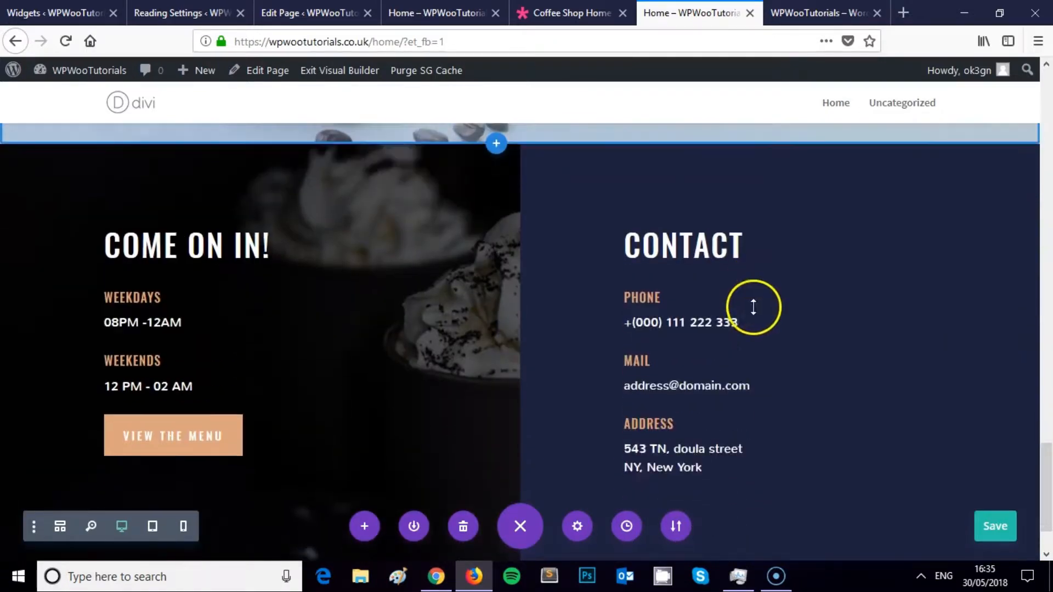
pyautogui.scroll(-2, 735, 316)
pyautogui.scroll(2, 658, 329)
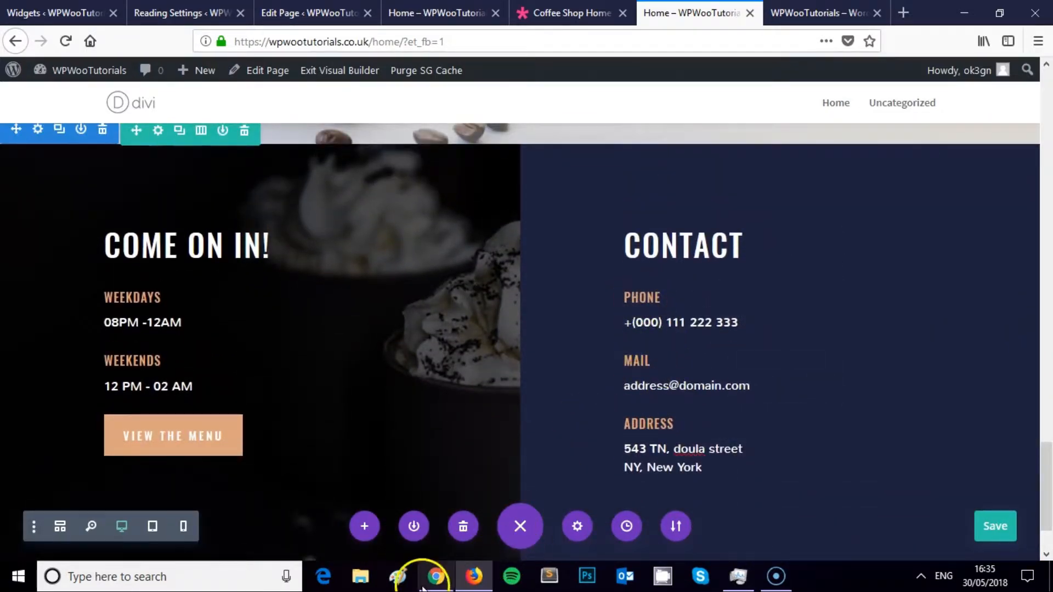
pyautogui.click(436, 576)
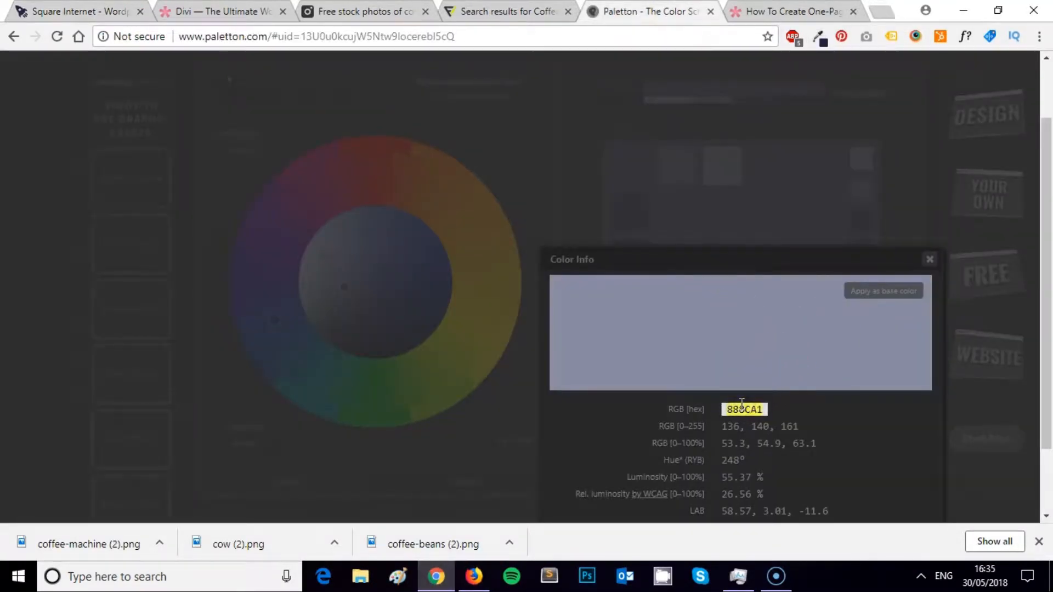
# - Return to the Divi page editor with Paletton's 888CA1 hex copied
pyautogui.click(473, 576)
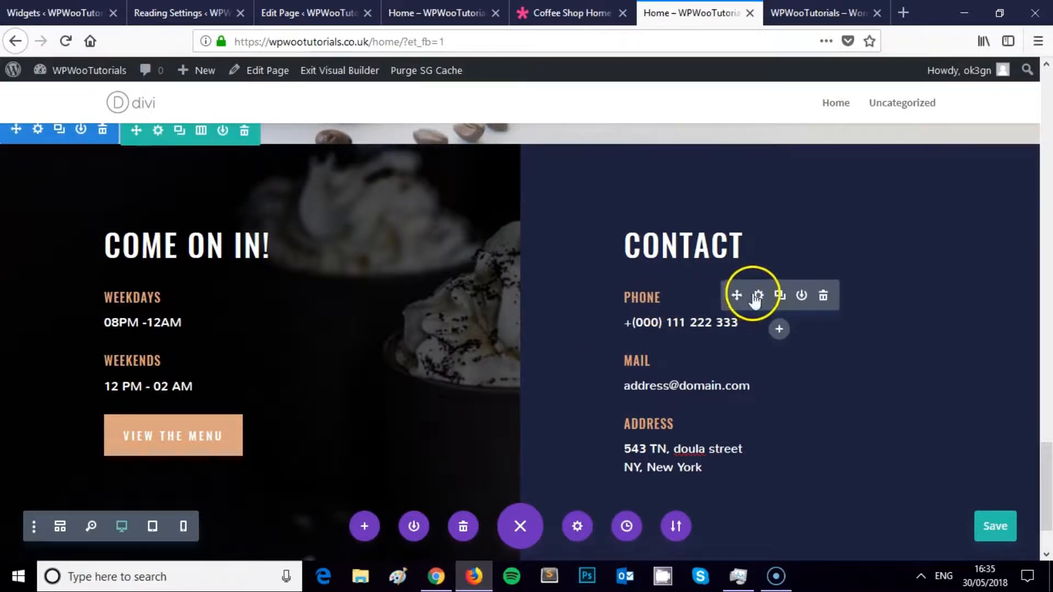
# - In the Phone text module, select the PHONE heading and give it a blue-grey text colour
pyautogui.click(756, 297)
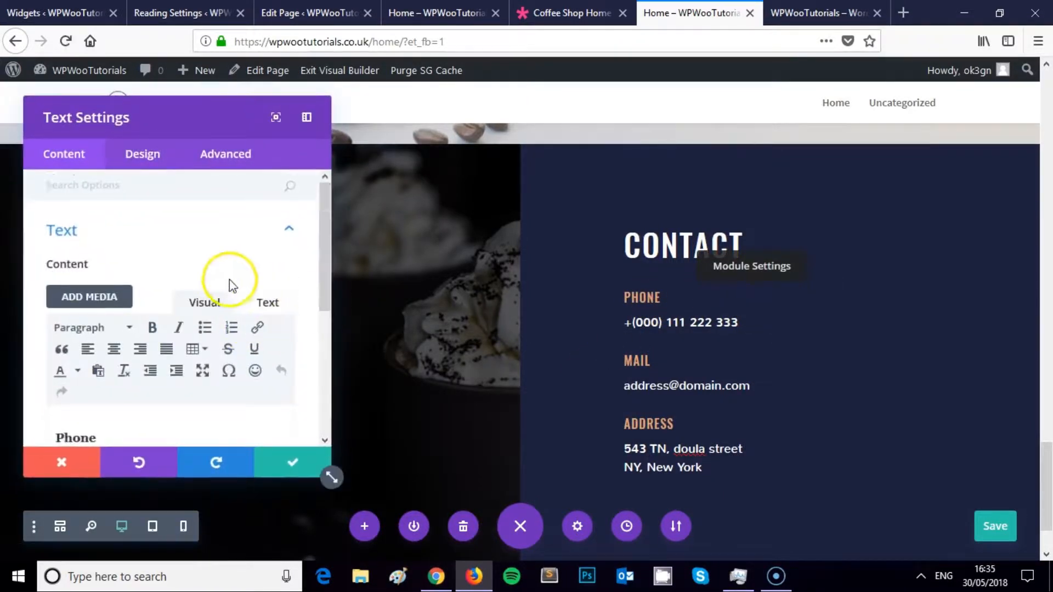
pyautogui.scroll(-2, 118, 351)
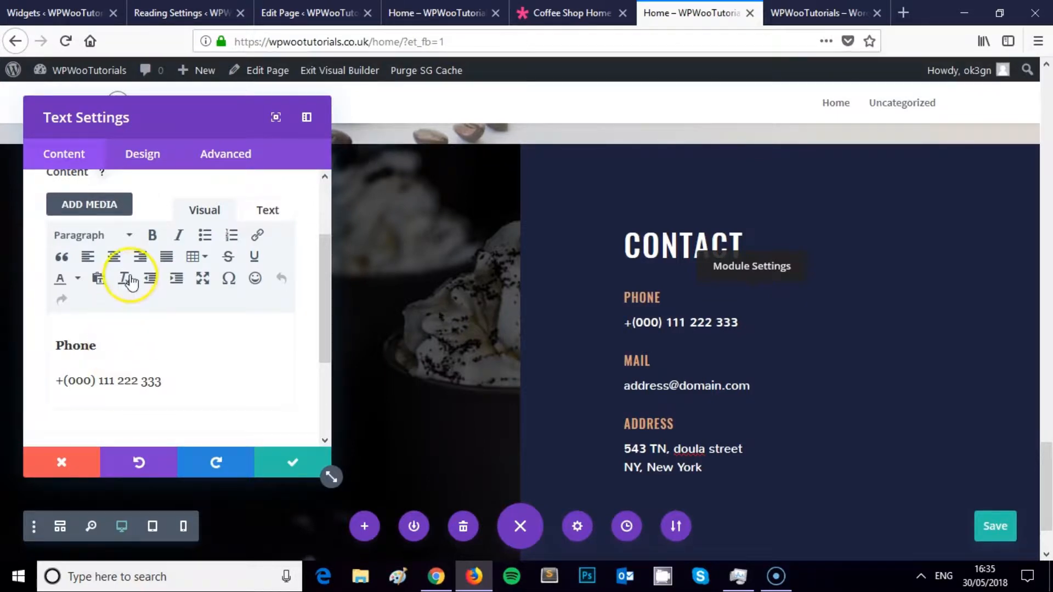
pyautogui.scroll(2, 129, 279)
pyautogui.scroll(-4, 124, 281)
pyautogui.scroll(3, 112, 329)
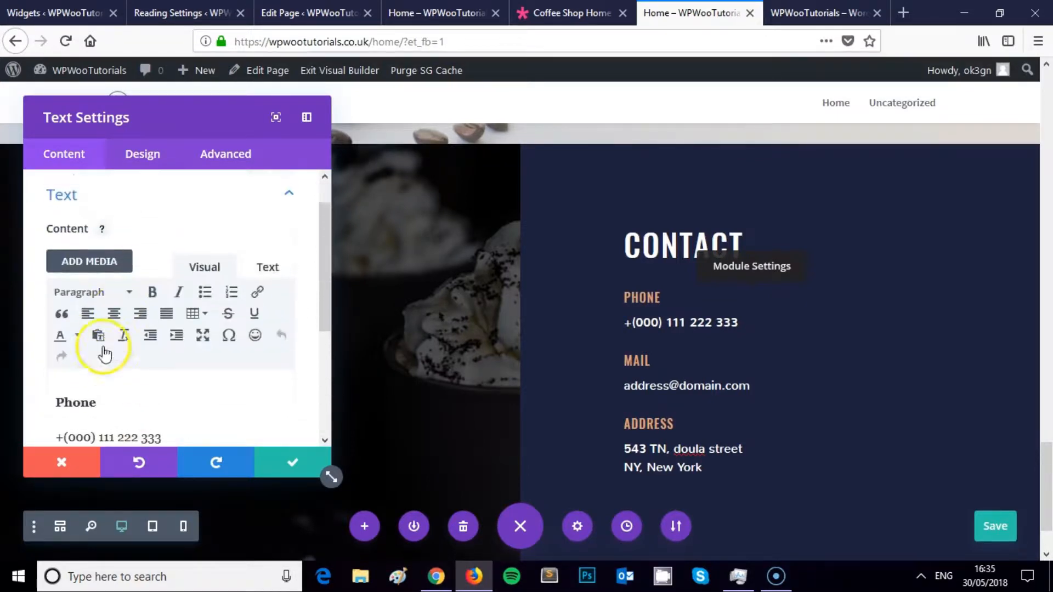
pyautogui.scroll(-2, 104, 353)
pyautogui.doubleClick(76, 310)
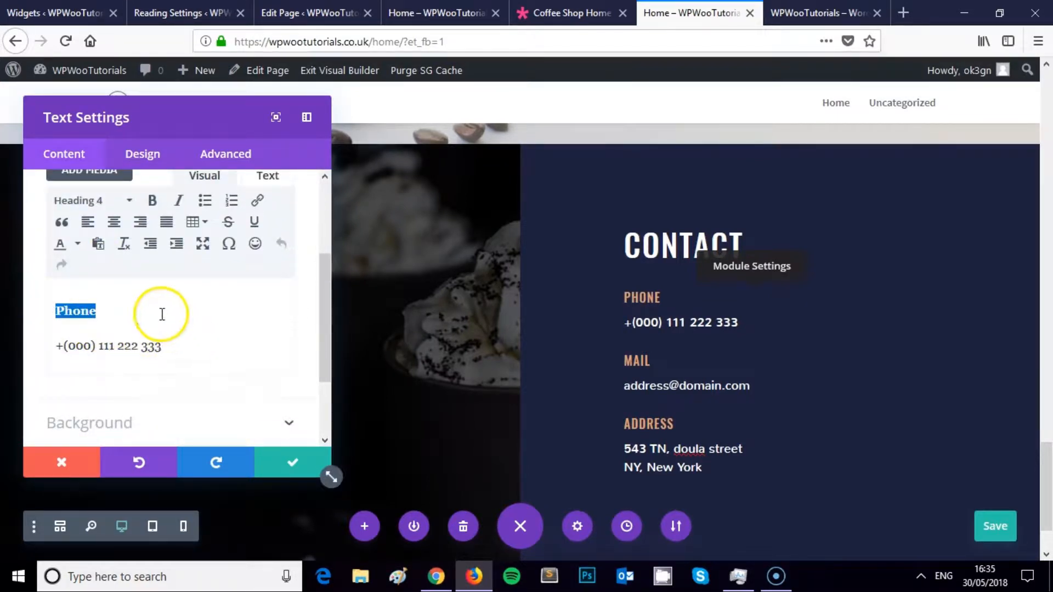
pyautogui.click(78, 246)
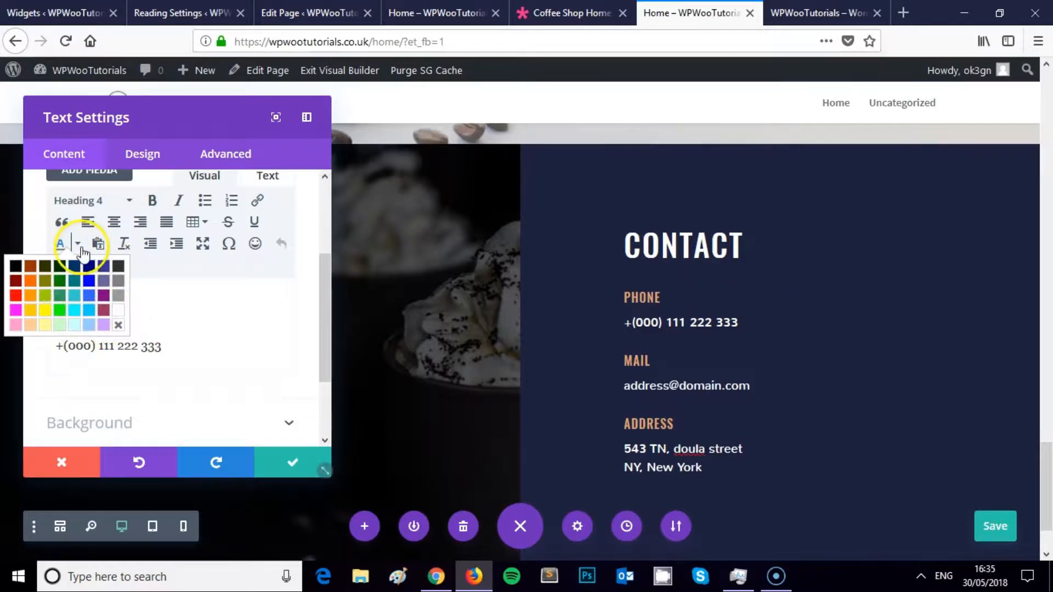
pyautogui.click(105, 286)
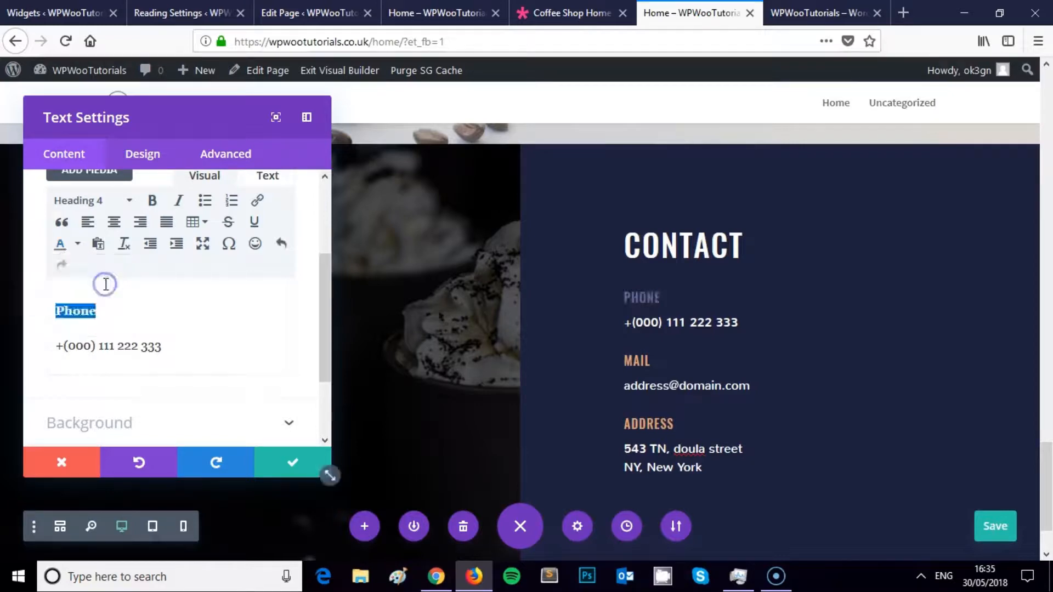
pyautogui.click(77, 247)
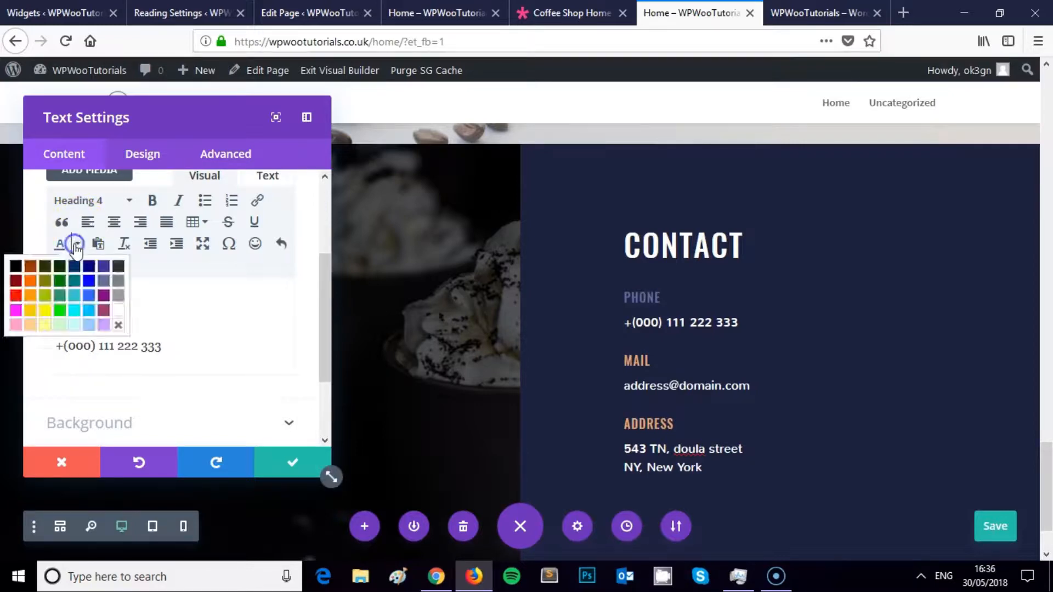
pyautogui.click(109, 281)
pyautogui.click(214, 349)
# - Check the heading's #888CA1 colour code in the HTML view, then save the Phone module
pyautogui.scroll(10, 597, 357)
pyautogui.scroll(2, 599, 358)
pyautogui.scroll(-10, 597, 358)
pyautogui.scroll(-5, 597, 359)
pyautogui.scroll(3, 266, 262)
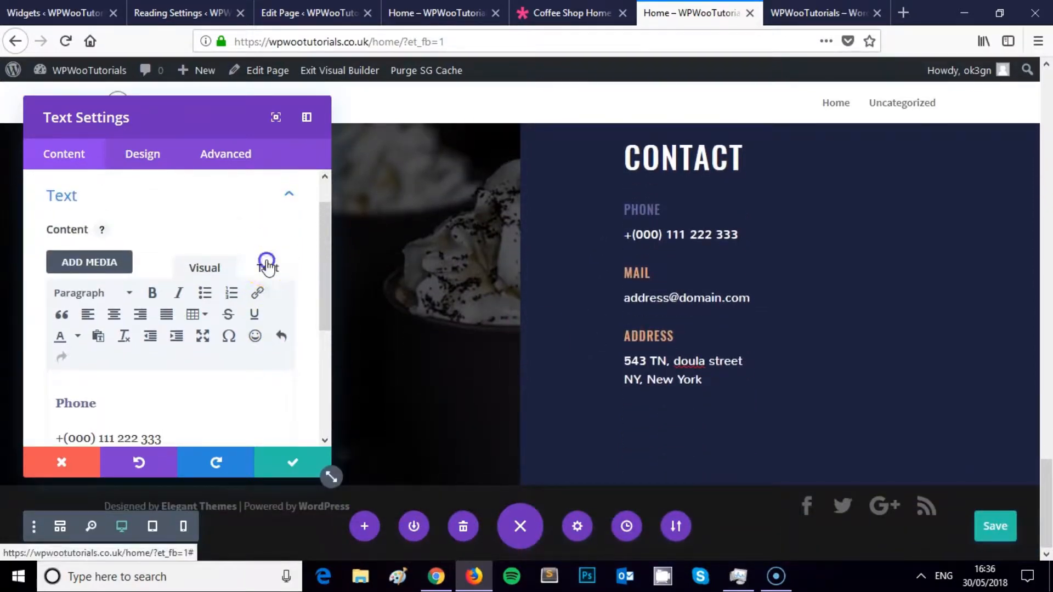
pyautogui.click(267, 266)
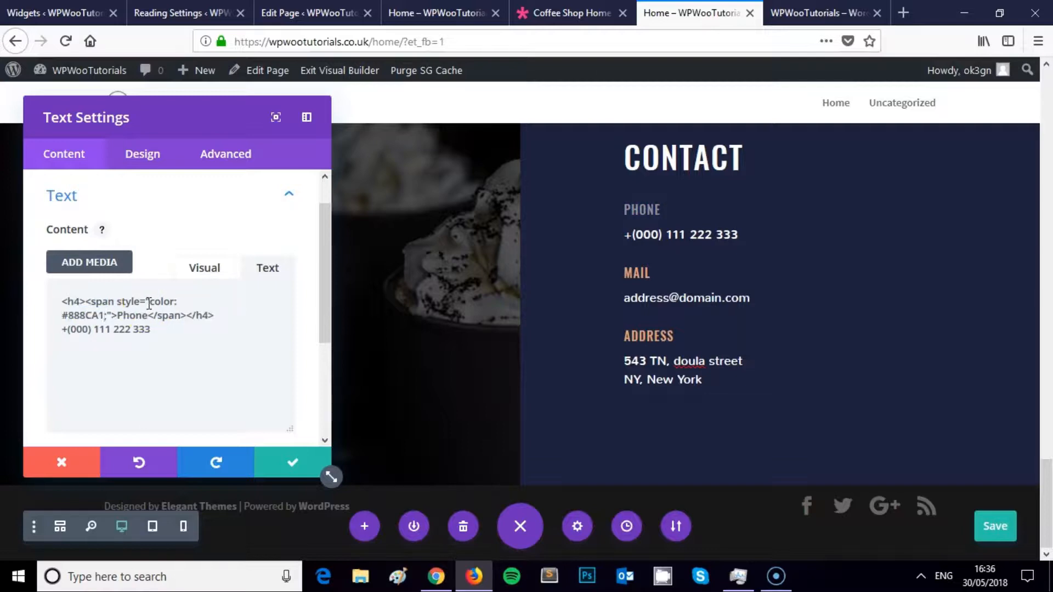
pyautogui.click(205, 268)
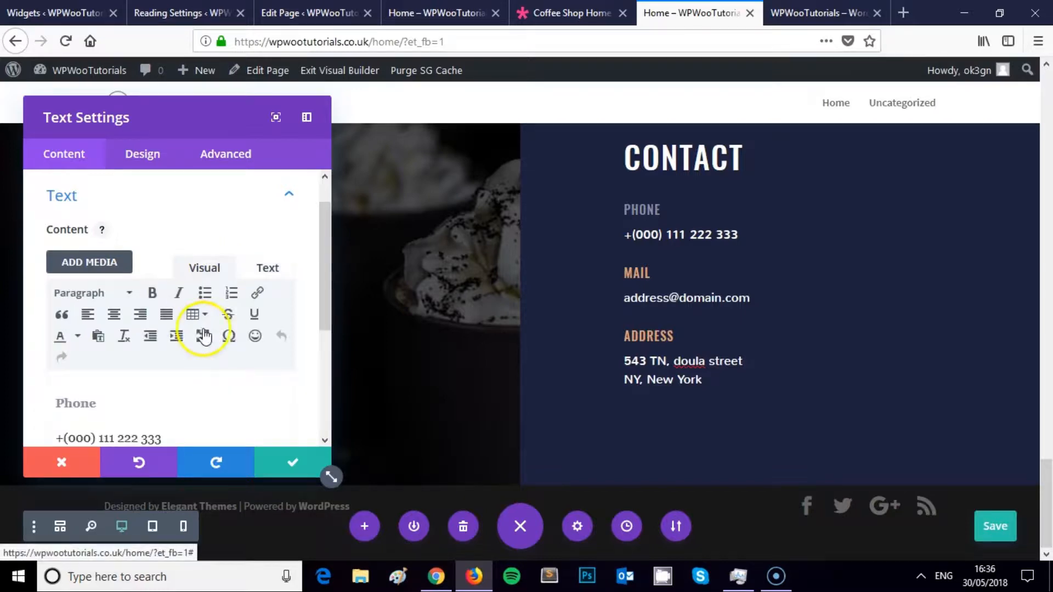
pyautogui.scroll(-3, 208, 360)
pyautogui.scroll(3, 209, 357)
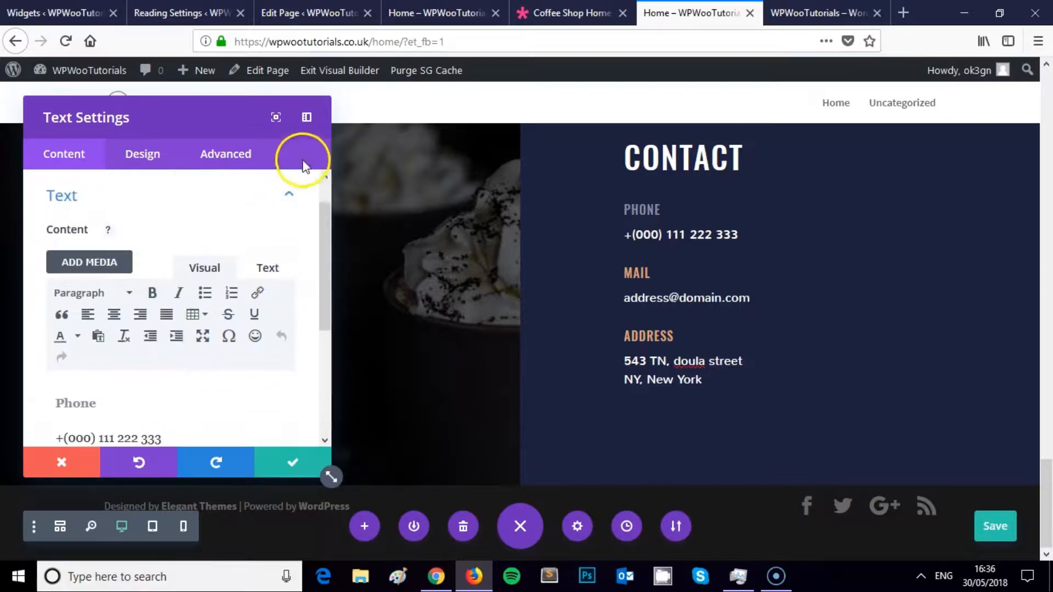
pyautogui.click(296, 460)
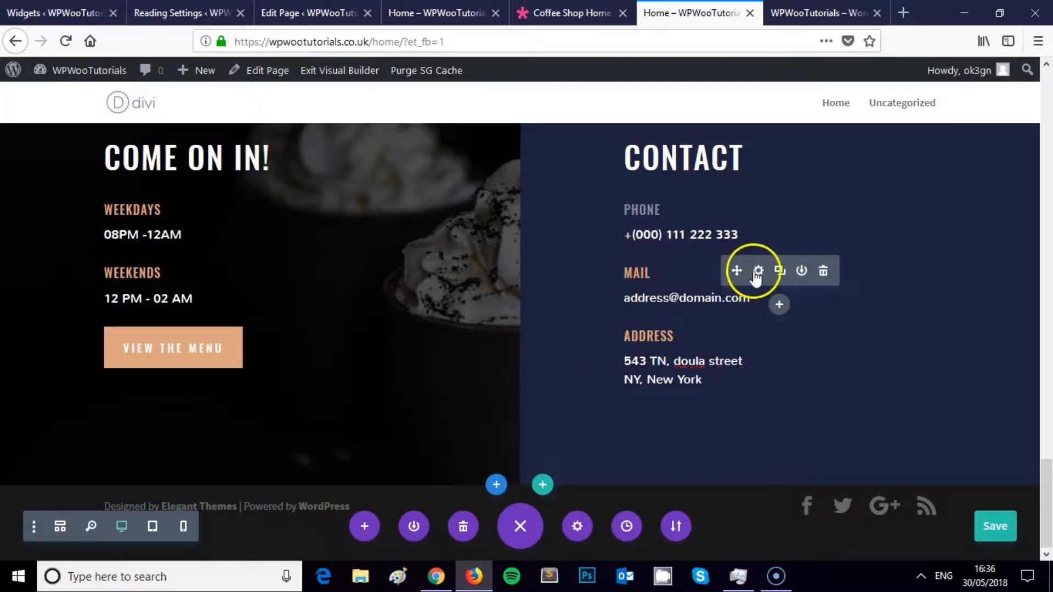
# - Colour the word MAIL #888CA1 in the Mail text module, check the HTML and save
pyautogui.click(757, 271)
pyautogui.scroll(-3, 115, 356)
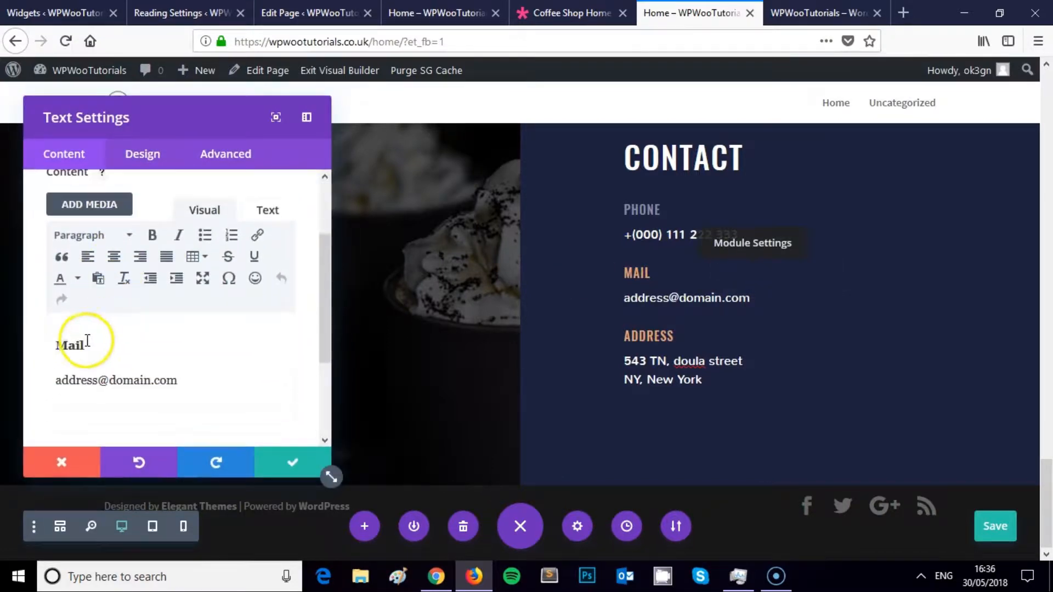
pyautogui.doubleClick(73, 346)
pyautogui.click(78, 278)
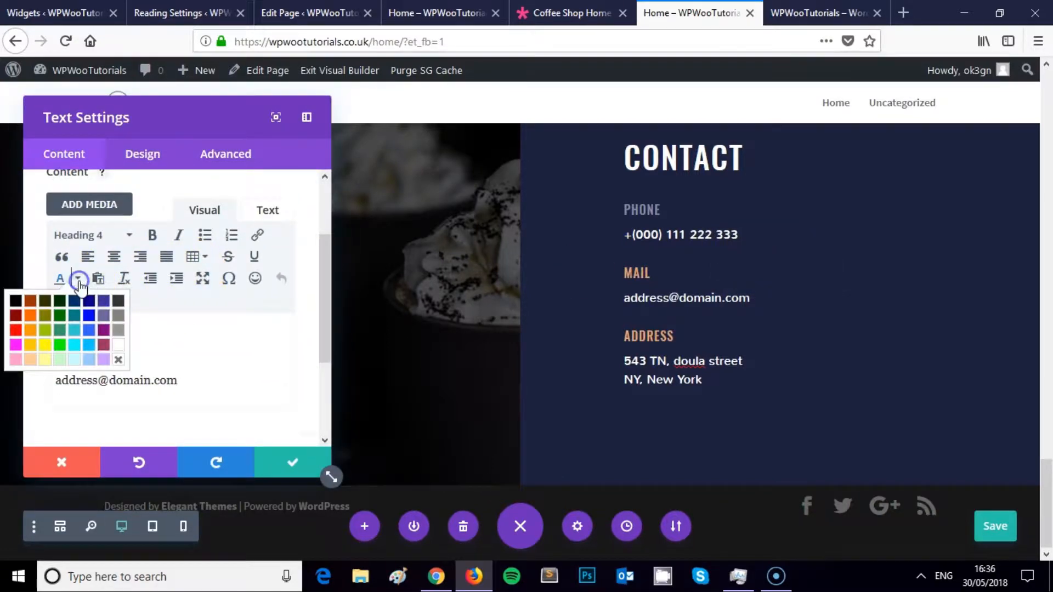
pyautogui.click(104, 336)
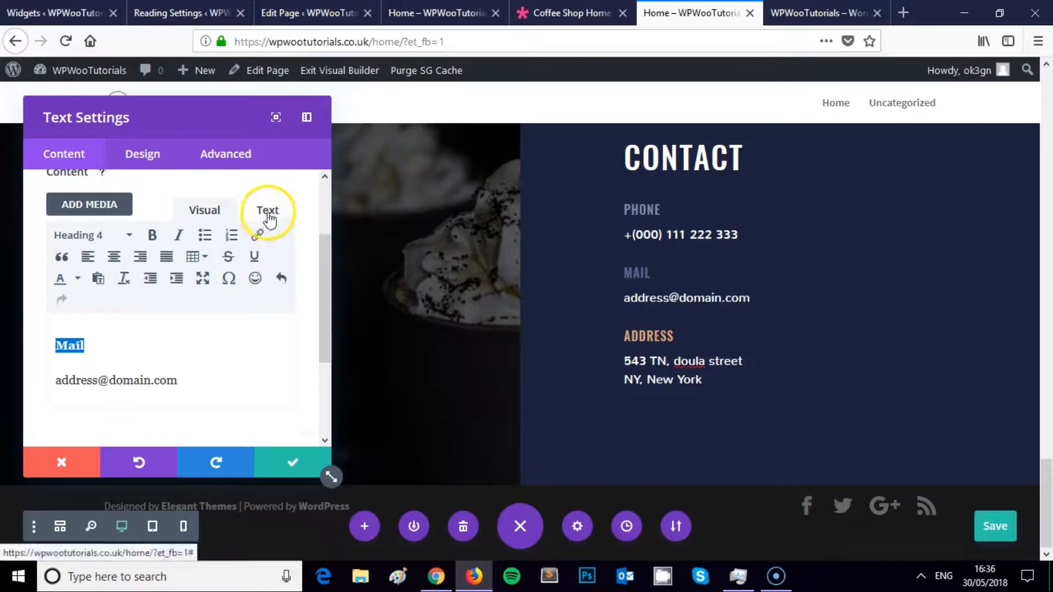
pyautogui.click(268, 211)
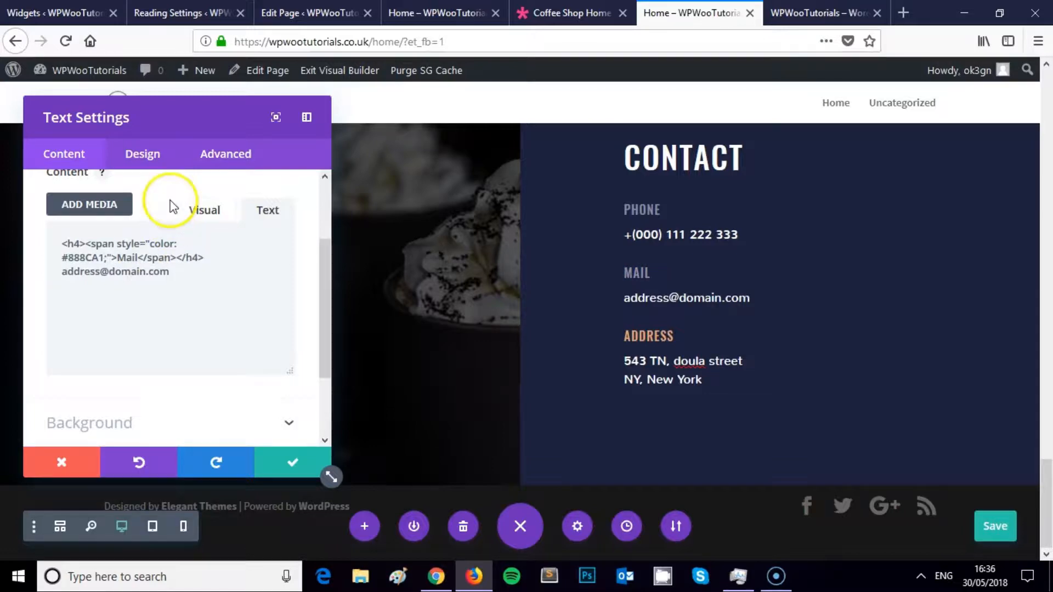
pyautogui.click(294, 463)
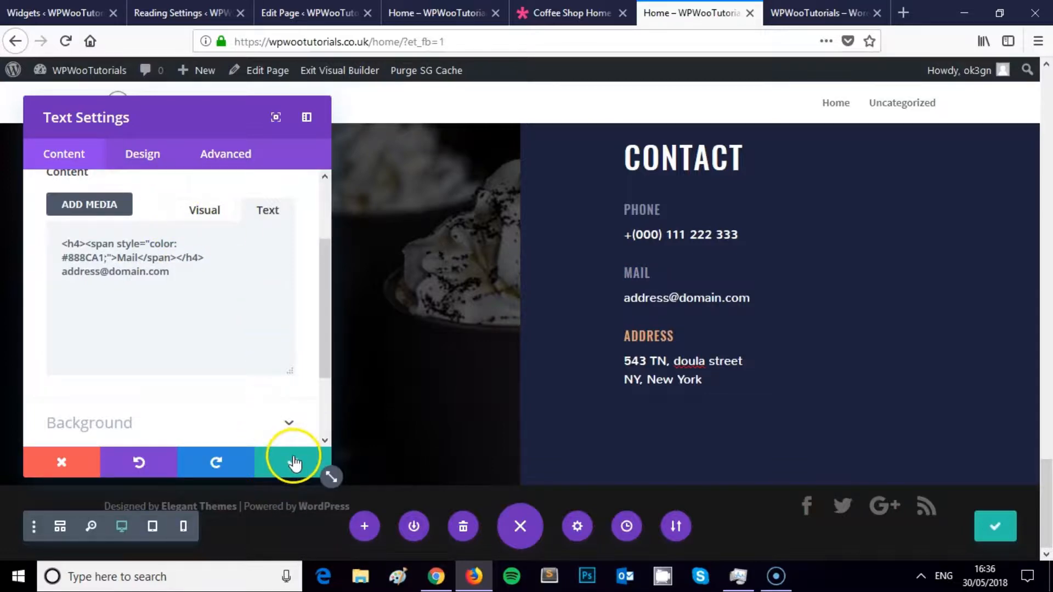
pyautogui.click(294, 463)
# - Select the ADDRESS heading, apply a grey-blue swatch, correct its hex to #888CA1 in the HTML, and save
pyautogui.moveTo(715, 334)
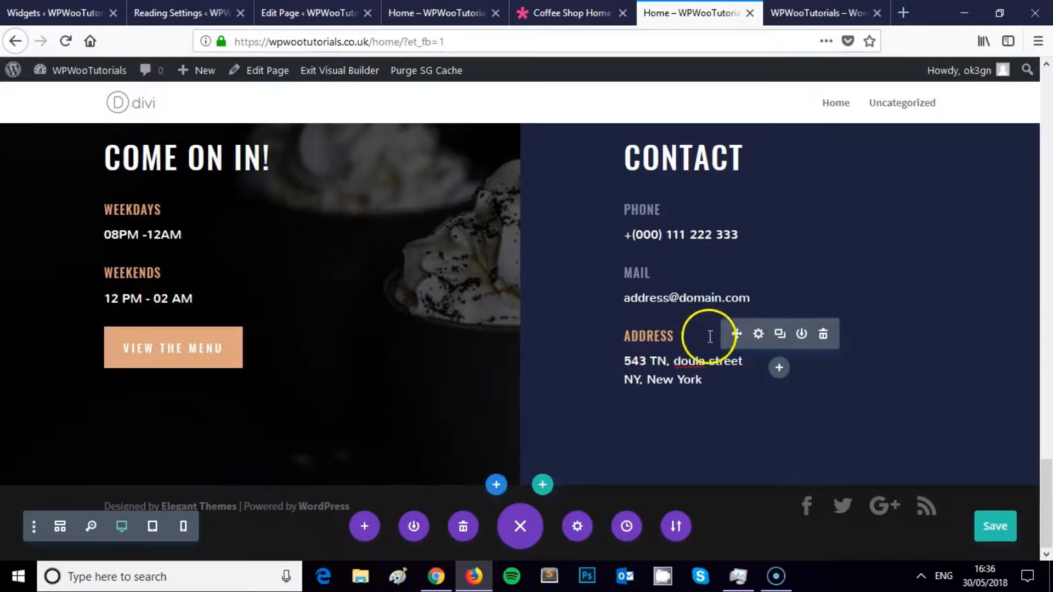
pyautogui.click(760, 334)
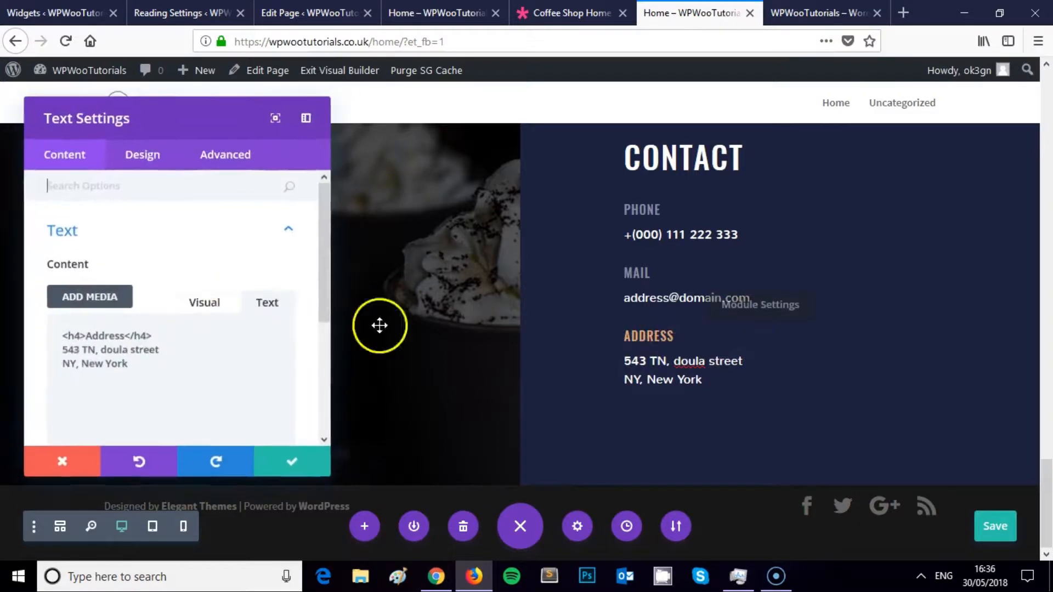
pyautogui.click(215, 311)
pyautogui.scroll(-2, 137, 373)
pyautogui.moveTo(121, 352); pyautogui.dragTo(49, 350)
pyautogui.click(77, 282)
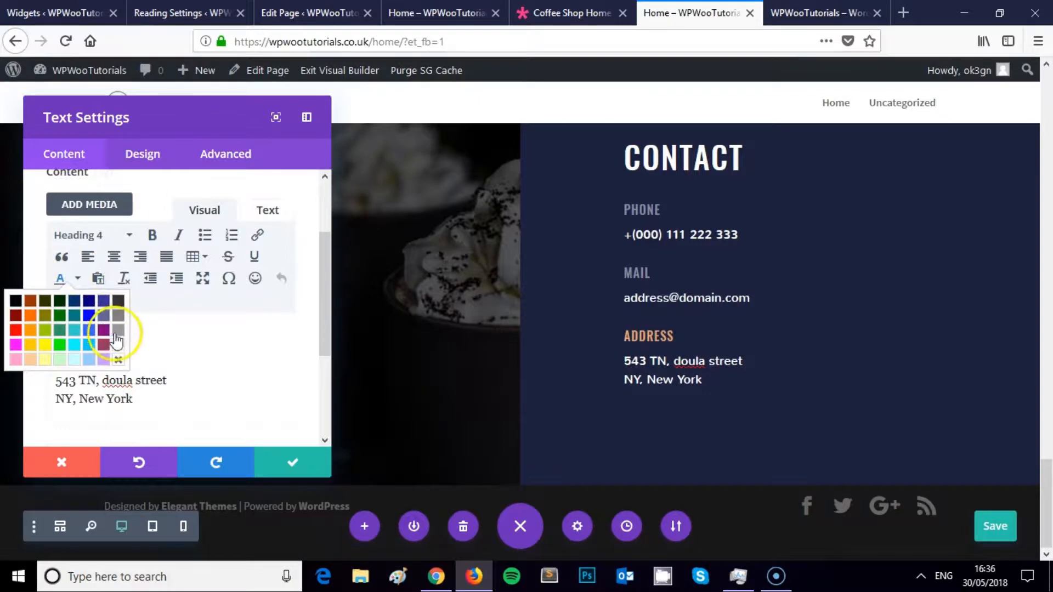
pyautogui.click(108, 311)
pyautogui.click(268, 212)
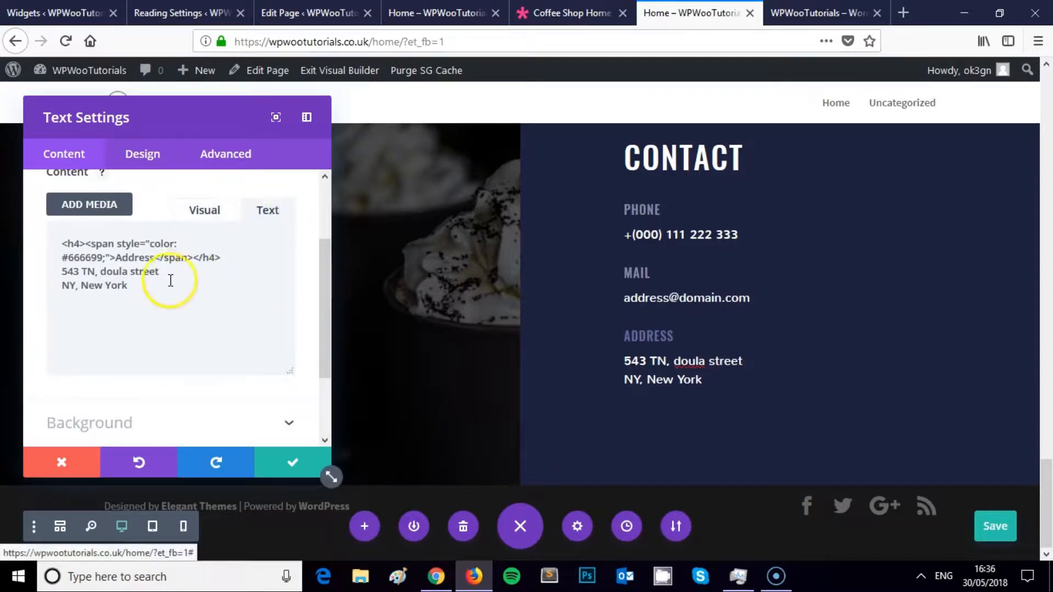
pyautogui.press('BackSpace')
pyautogui.press('BackSpace')
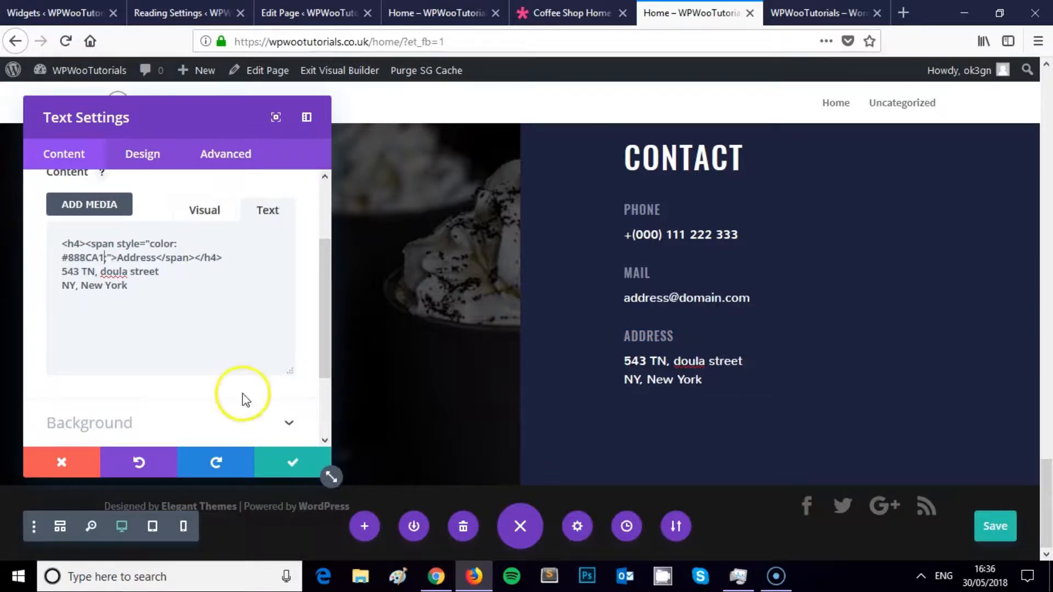
pyautogui.click(292, 463)
pyautogui.scroll(3, 650, 354)
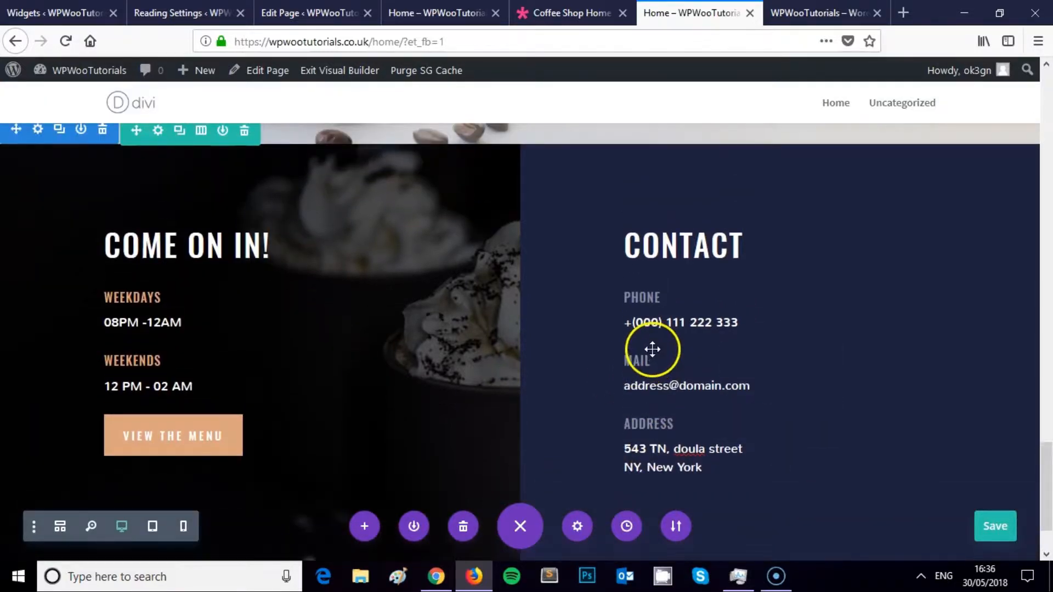
pyautogui.scroll(-1, 178, 295)
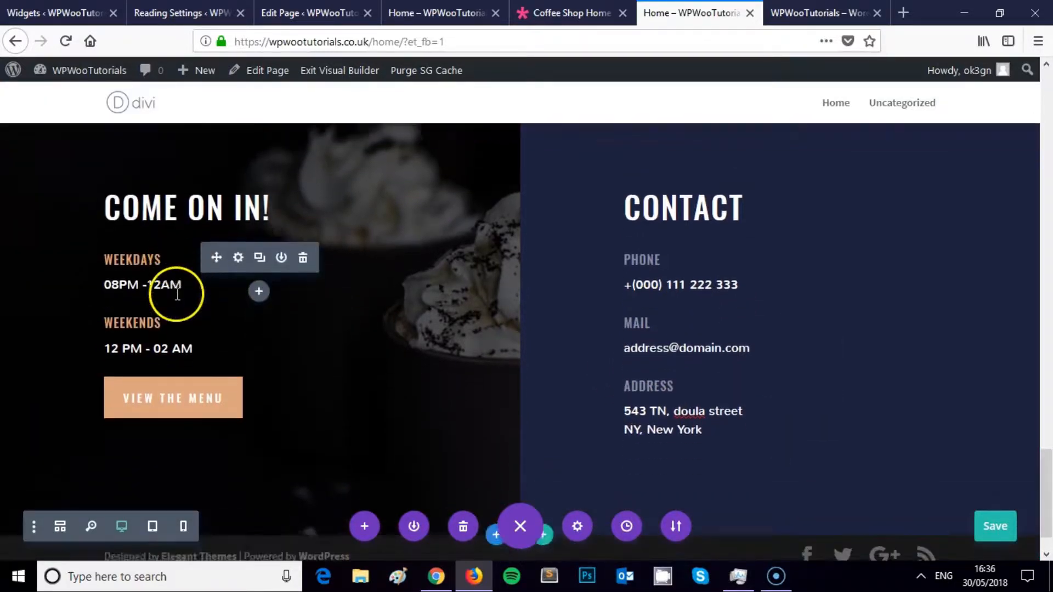
pyautogui.scroll(-1, 175, 296)
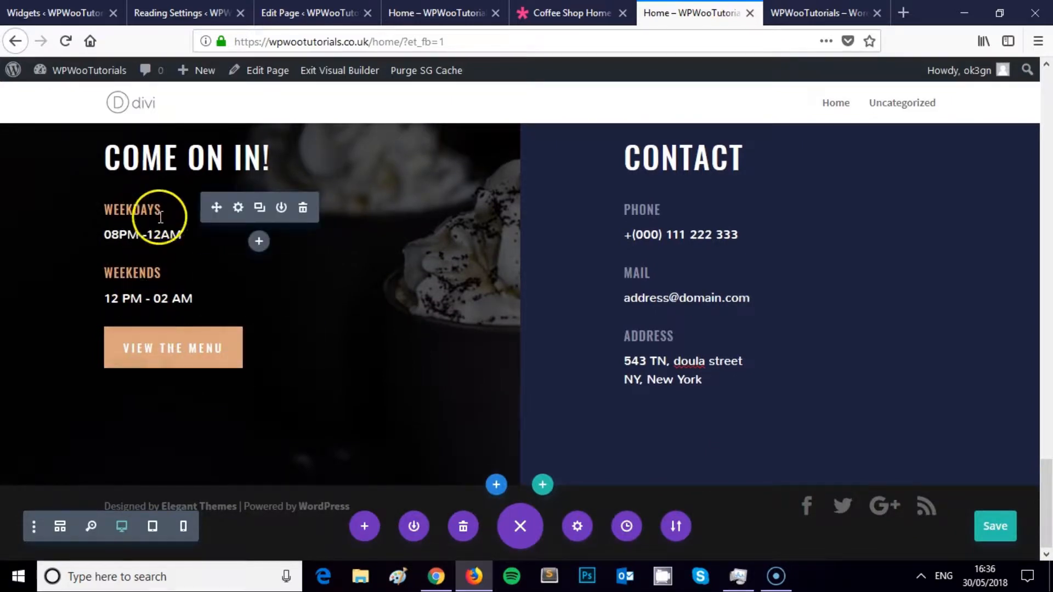
# - Make the WEEKDAYS heading grey-blue, check its colour code in the HTML, and save
pyautogui.click(238, 207)
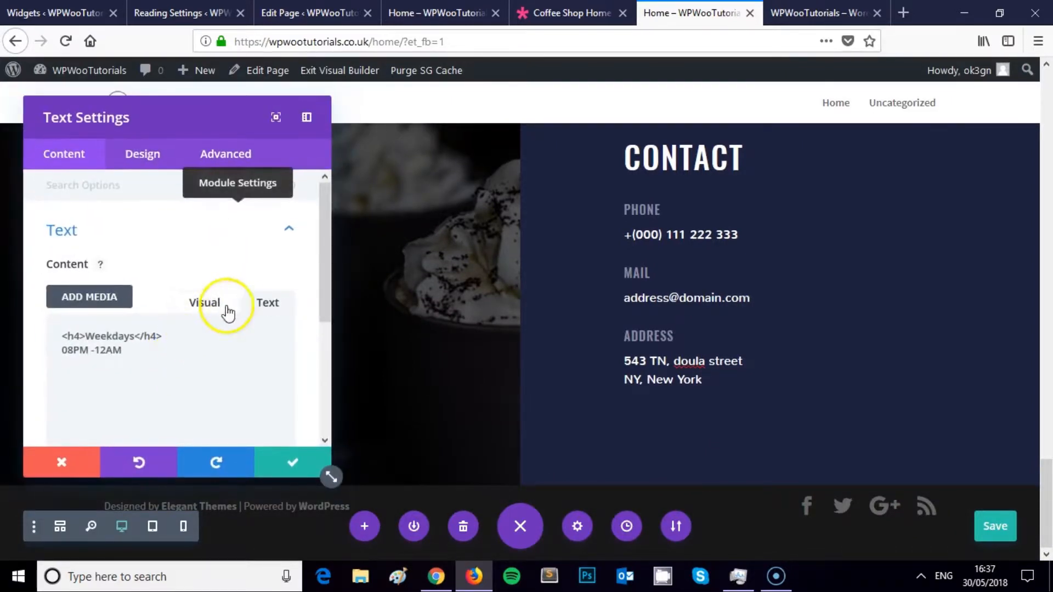
pyautogui.click(222, 307)
pyautogui.scroll(-3, 137, 356)
pyautogui.scroll(2, 132, 274)
pyautogui.moveTo(127, 323); pyautogui.dragTo(10, 326)
pyautogui.click(79, 279)
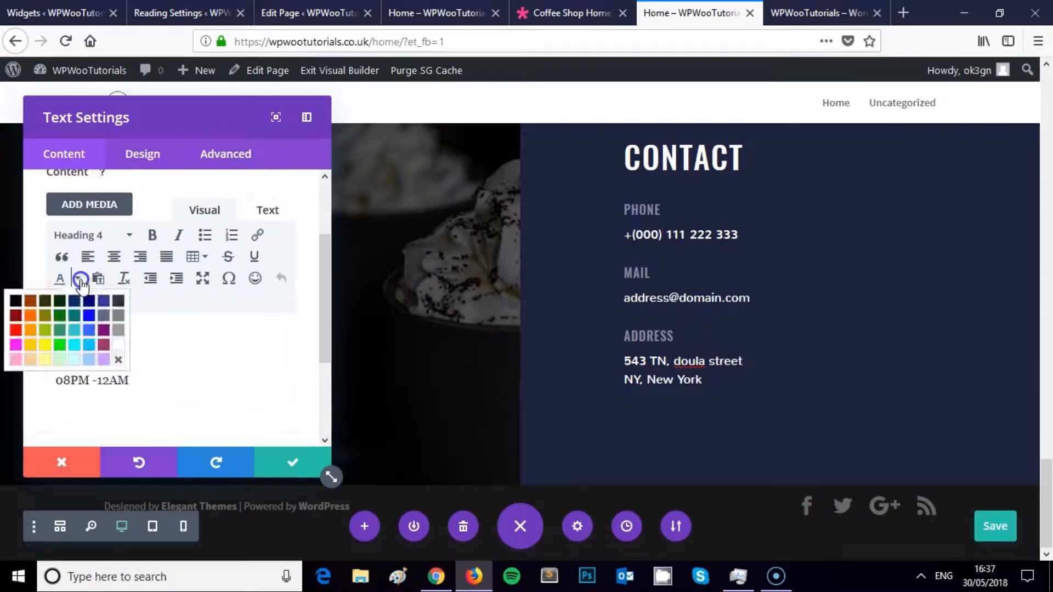
pyautogui.click(105, 319)
pyautogui.click(268, 212)
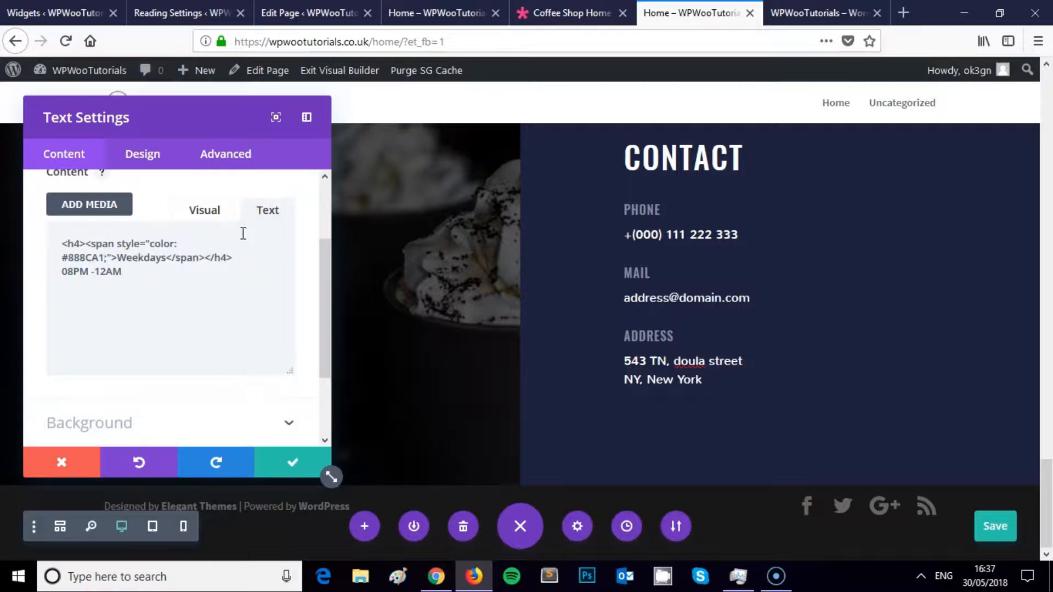
pyautogui.click(294, 463)
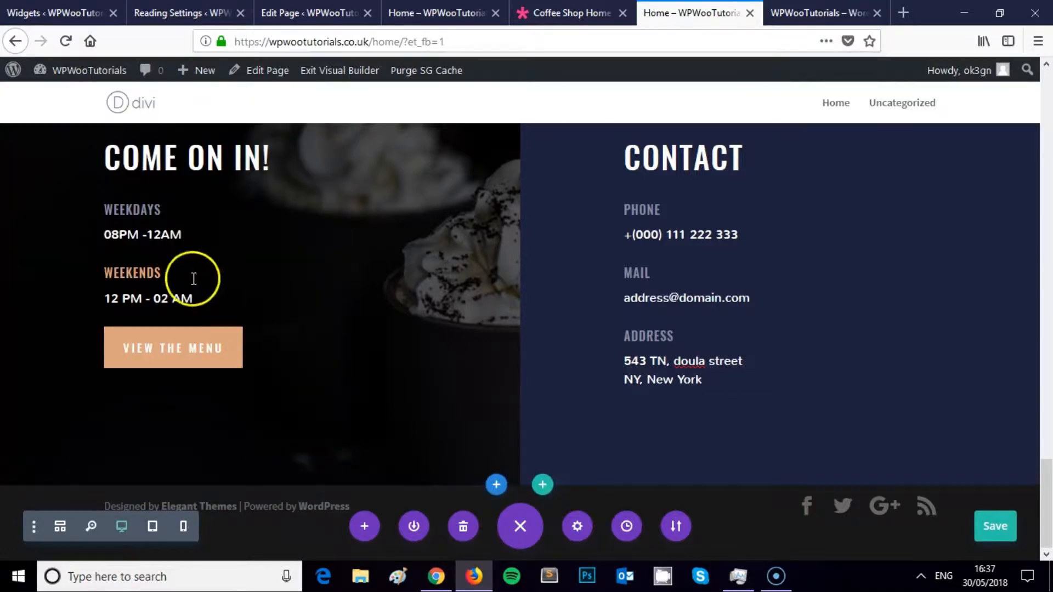
# - Give the WEEKENDS heading the same grey-blue colour and adjust its hex code
pyautogui.click(237, 272)
pyautogui.click(204, 305)
pyautogui.scroll(-3, 115, 384)
pyautogui.moveTo(129, 345); pyautogui.dragTo(55, 344)
pyautogui.click(77, 279)
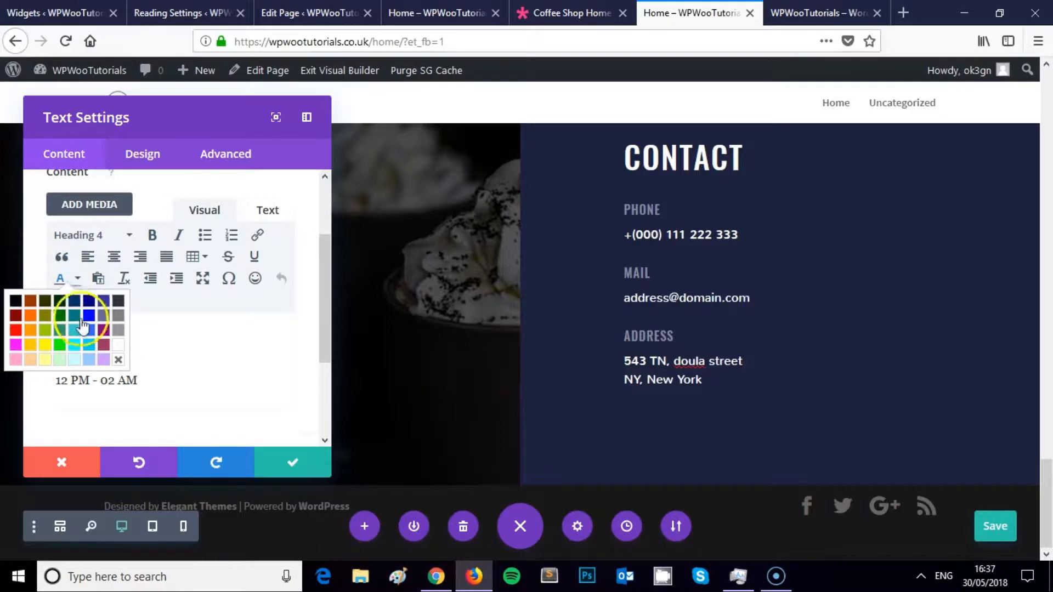
pyautogui.click(266, 210)
pyautogui.click(105, 251)
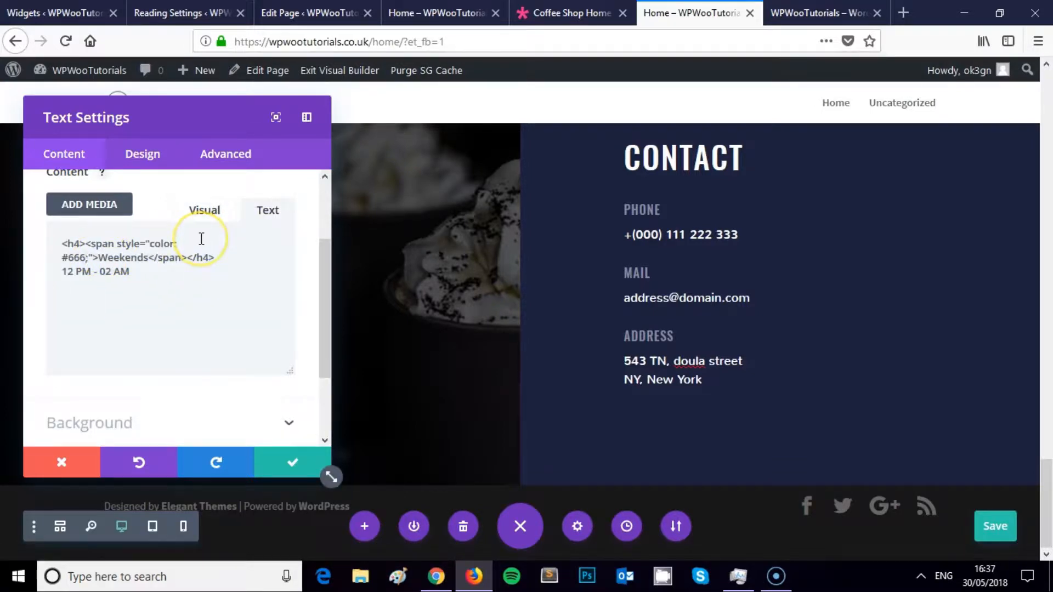
pyautogui.click(287, 456)
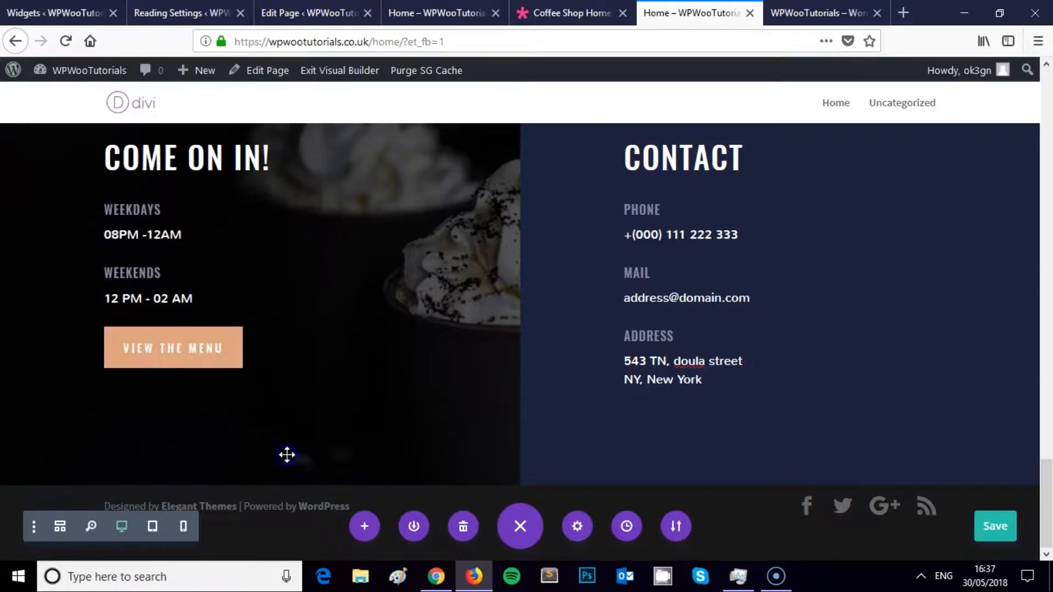
# - Close the Weekends settings and paste a grey-blue background colour into the View the Menu button
pyautogui.click(222, 351)
pyautogui.click(237, 335)
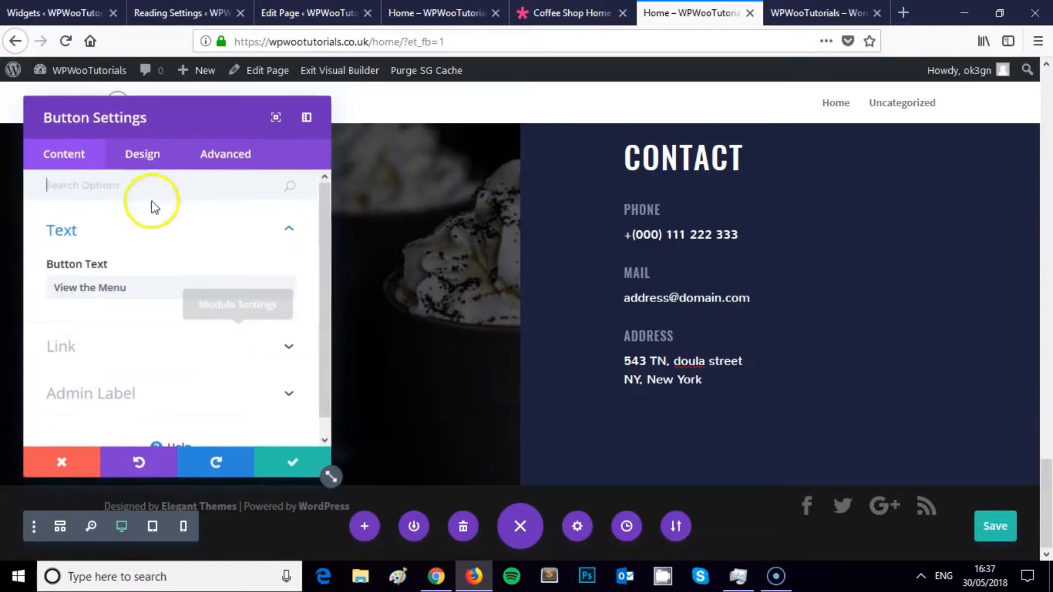
pyautogui.click(144, 154)
pyautogui.scroll(-3, 182, 253)
pyautogui.scroll(2, 182, 254)
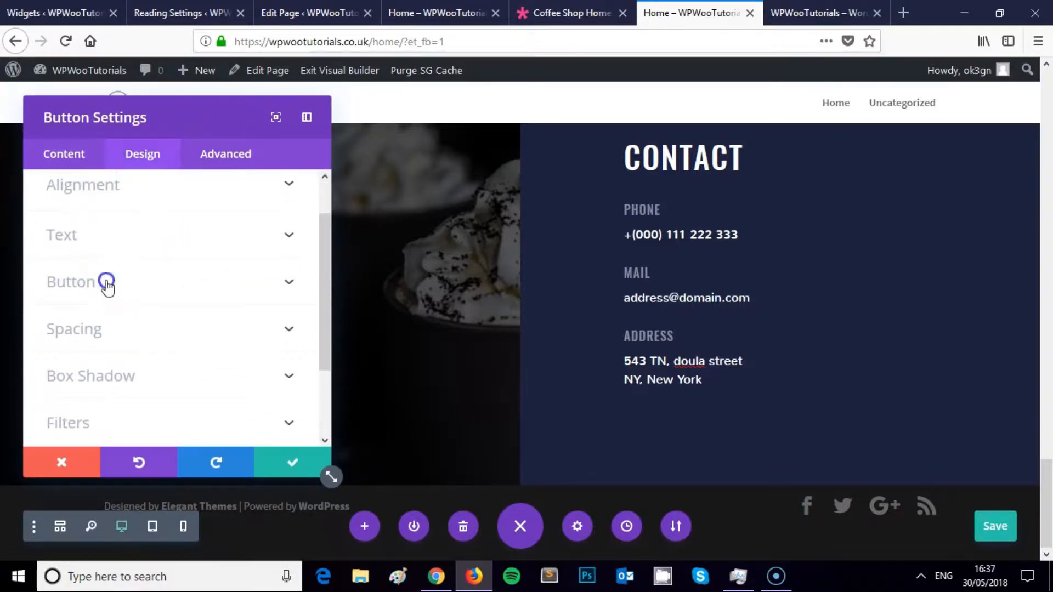
pyautogui.click(106, 280)
pyautogui.scroll(-3, 134, 317)
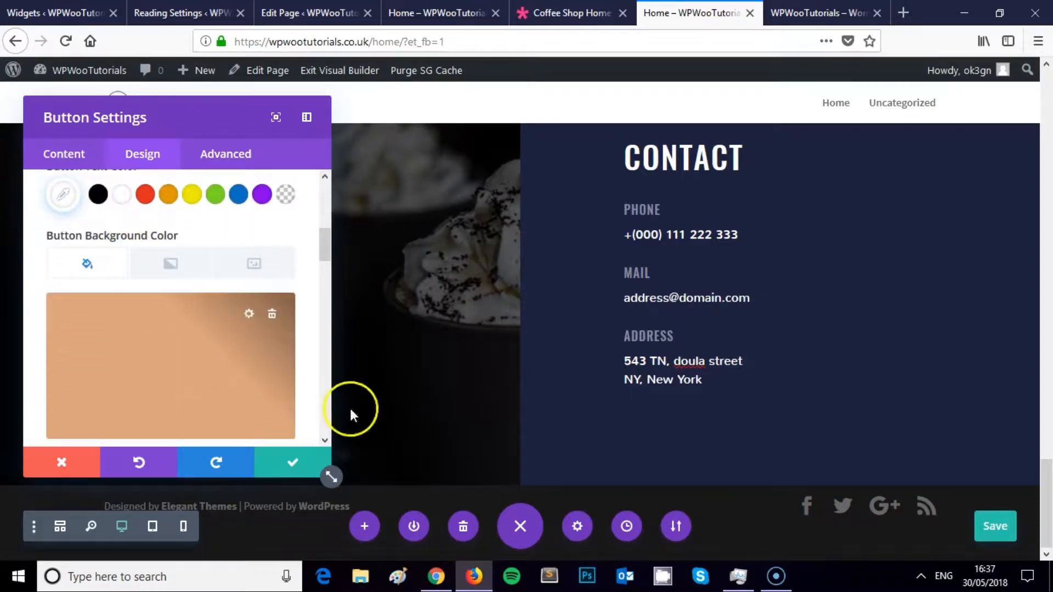
pyautogui.click(117, 357)
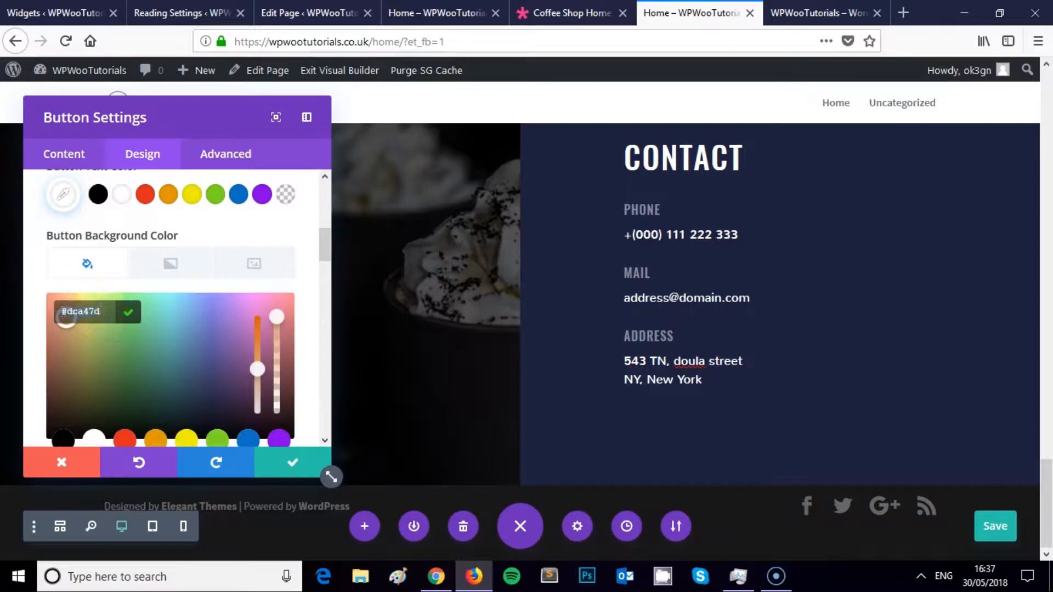
pyautogui.write('#898aa2')
pyautogui.hotkey('ctrl', 's')
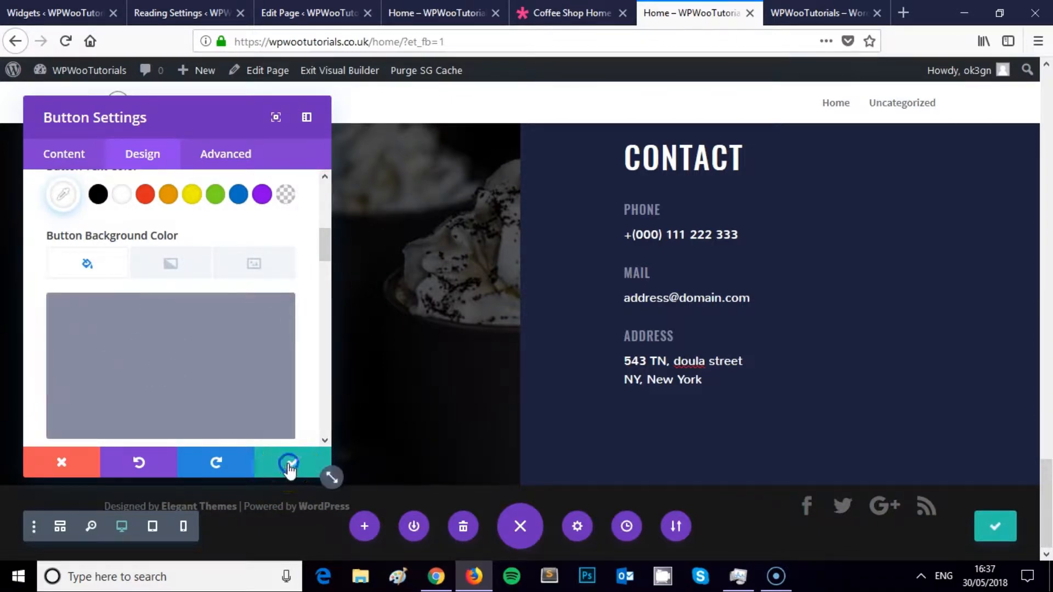
pyautogui.click(290, 467)
pyautogui.scroll(2, 331, 332)
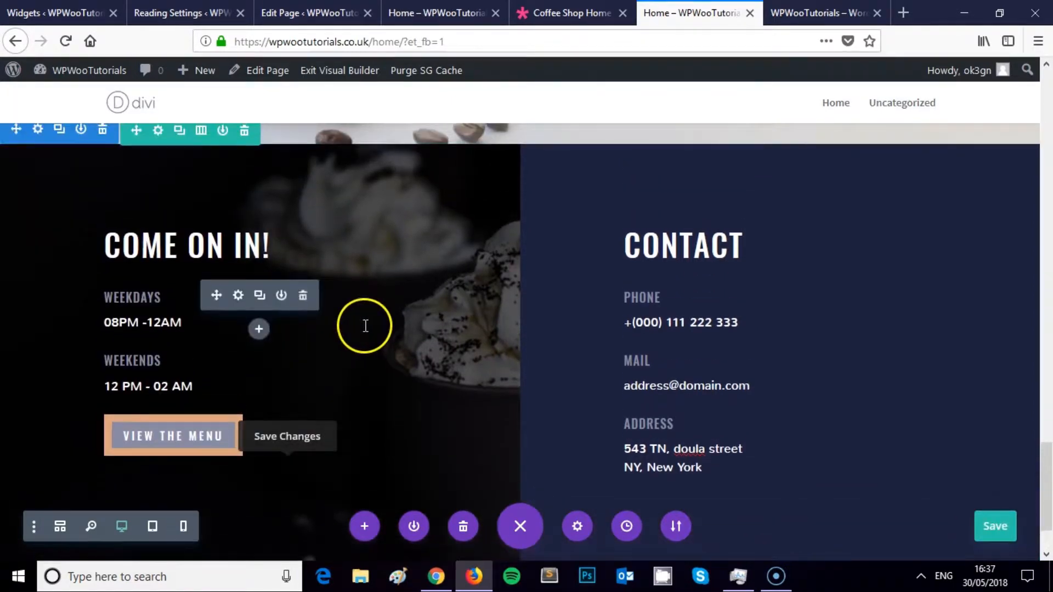
pyautogui.scroll(-2, 384, 346)
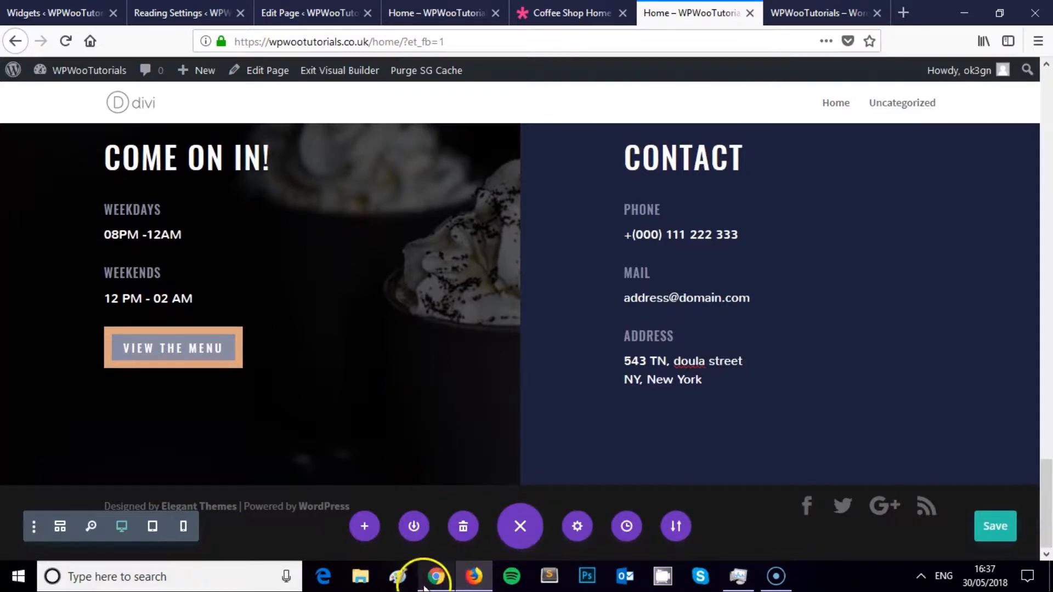
# - Give the View the Menu button a matching blue-grey border colour and save it
pyautogui.moveTo(209, 347)
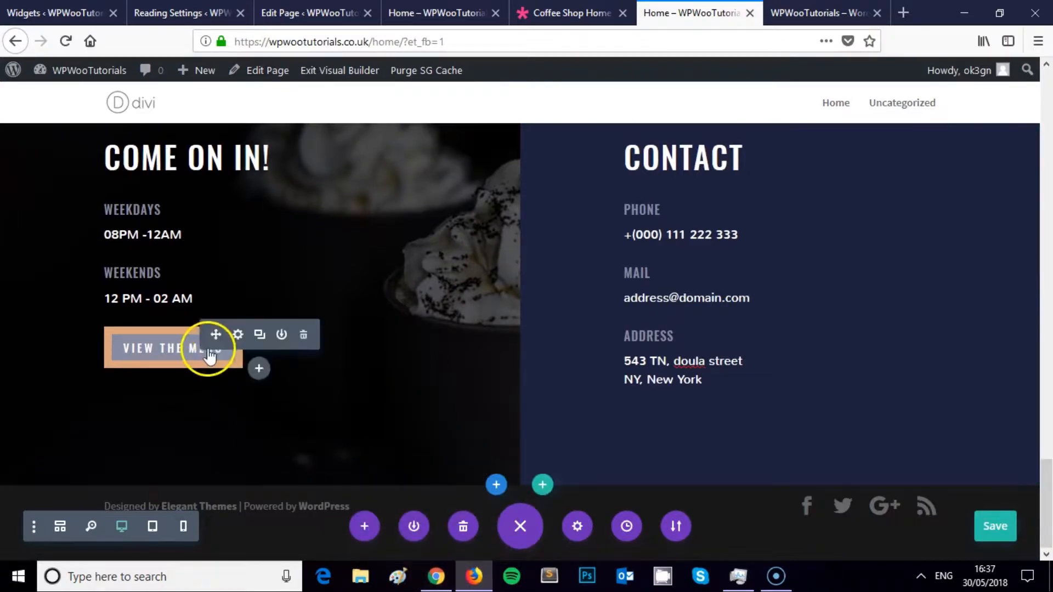
pyautogui.click(238, 335)
pyautogui.click(134, 160)
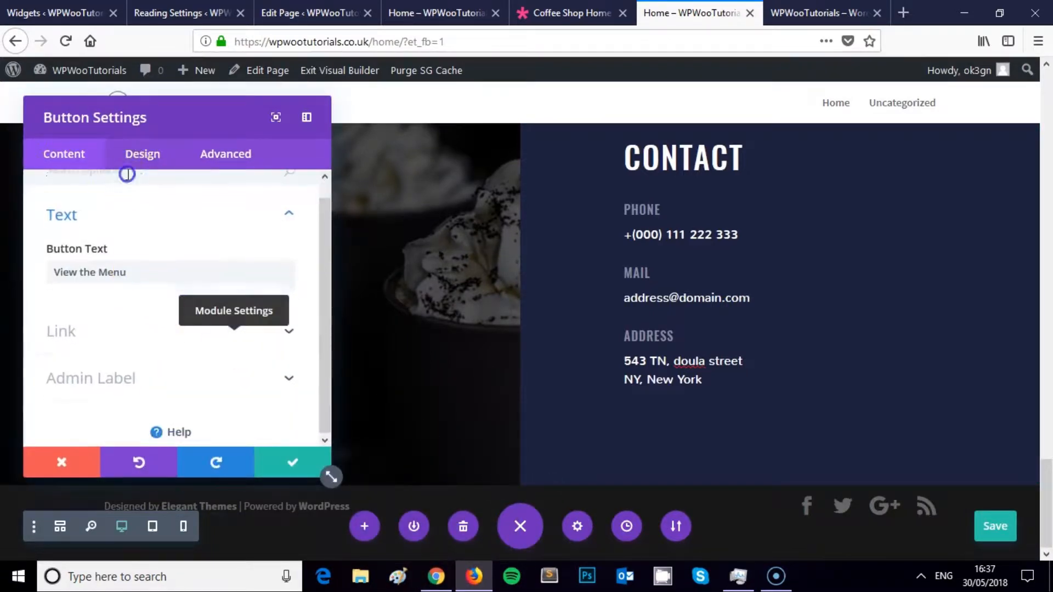
pyautogui.scroll(-3, 165, 293)
pyautogui.scroll(3, 115, 328)
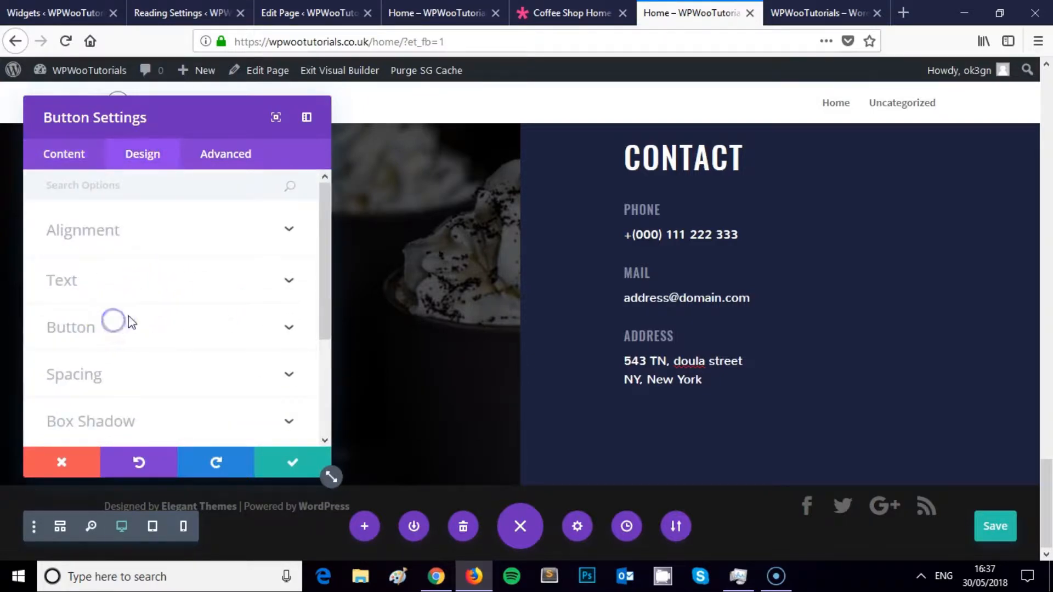
pyautogui.click(117, 325)
pyautogui.scroll(-5, 143, 308)
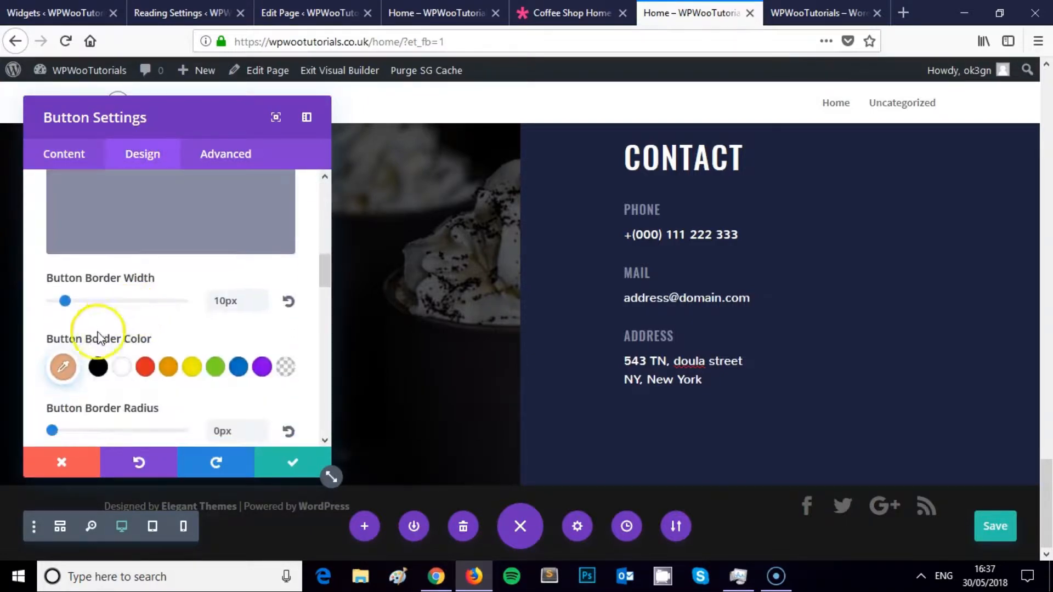
pyautogui.scroll(-2, 100, 336)
pyautogui.click(61, 277)
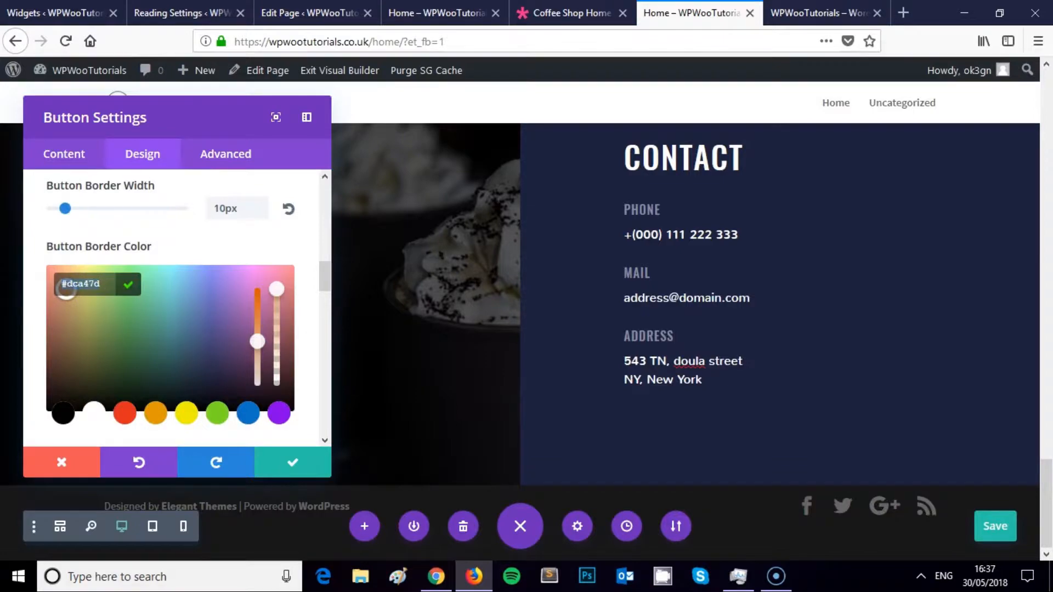
pyautogui.click(128, 284)
pyautogui.click(284, 470)
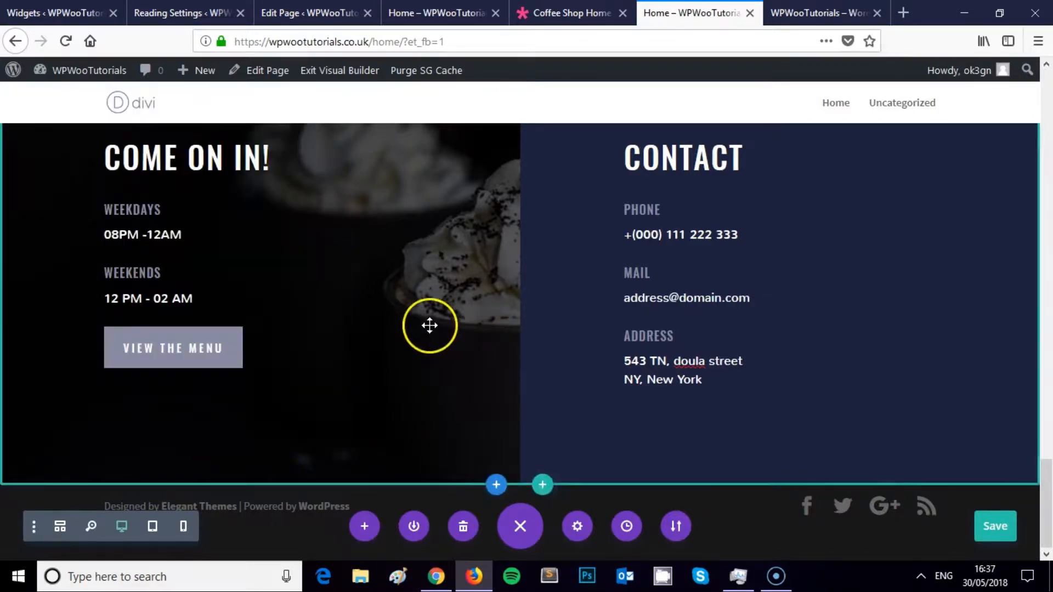
# - Review the restyled button on the page, then switch to Chrome's Paletton colour tool
pyautogui.scroll(3, 430, 326)
pyautogui.scroll(-3, 429, 325)
pyautogui.scroll(3, 430, 326)
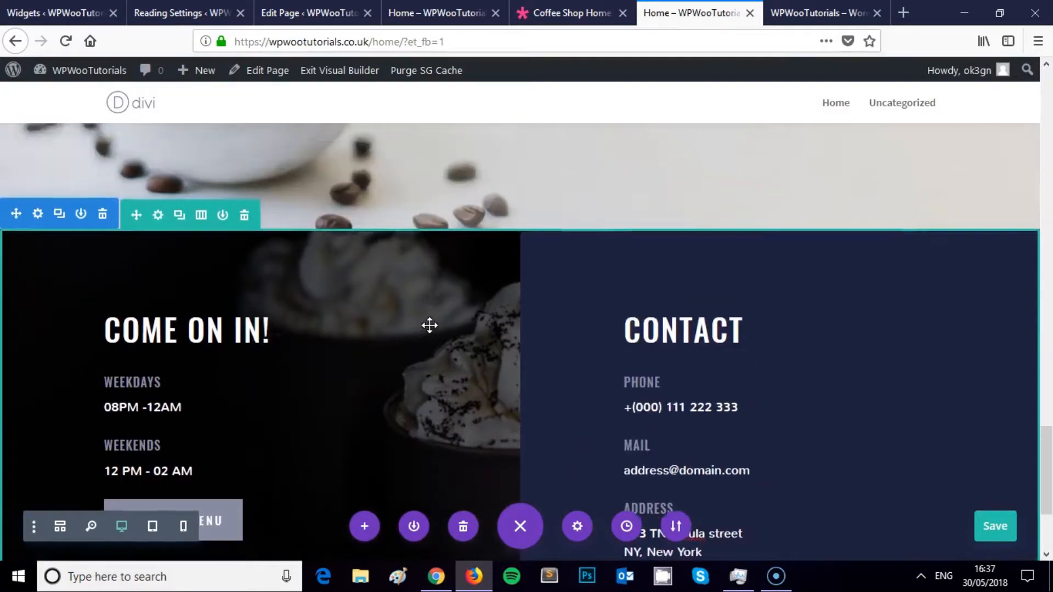
pyautogui.scroll(5, 429, 326)
pyautogui.scroll(-3, 430, 326)
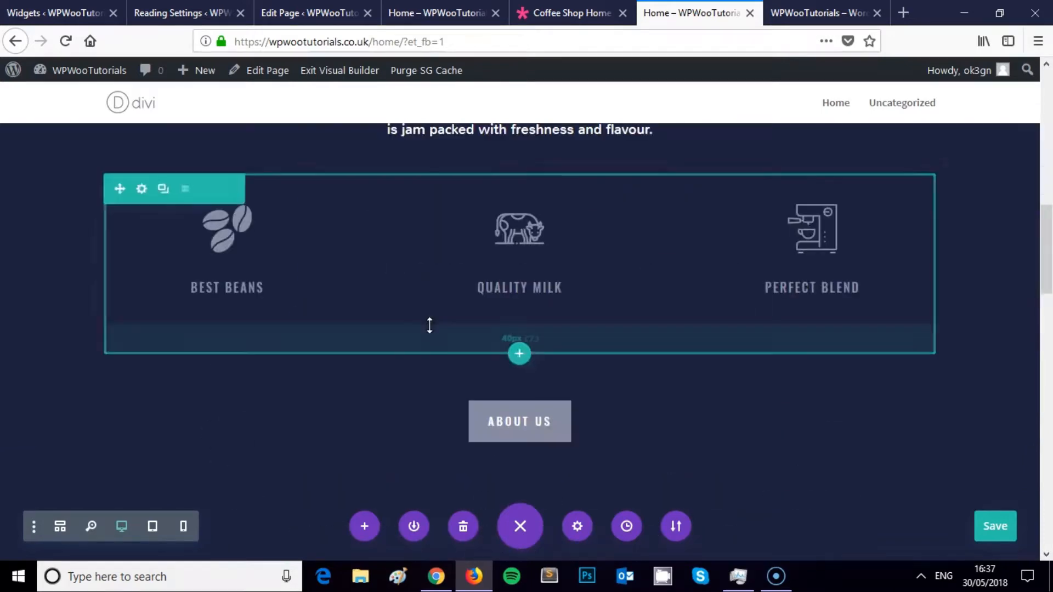
pyautogui.scroll(5, 429, 326)
pyautogui.scroll(-12, 430, 326)
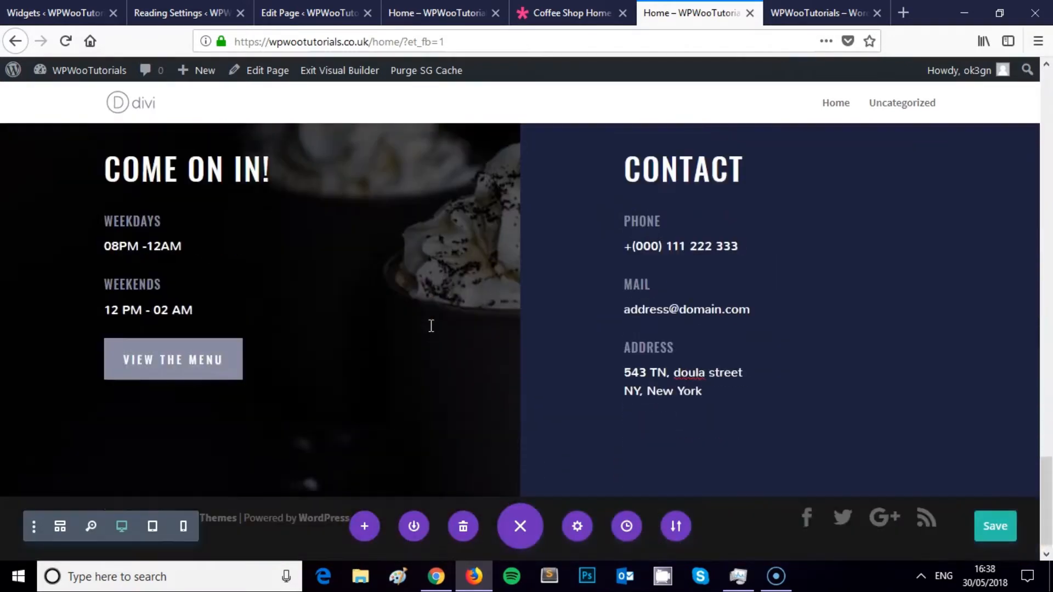
pyautogui.scroll(2, 430, 326)
pyautogui.scroll(-2, 426, 328)
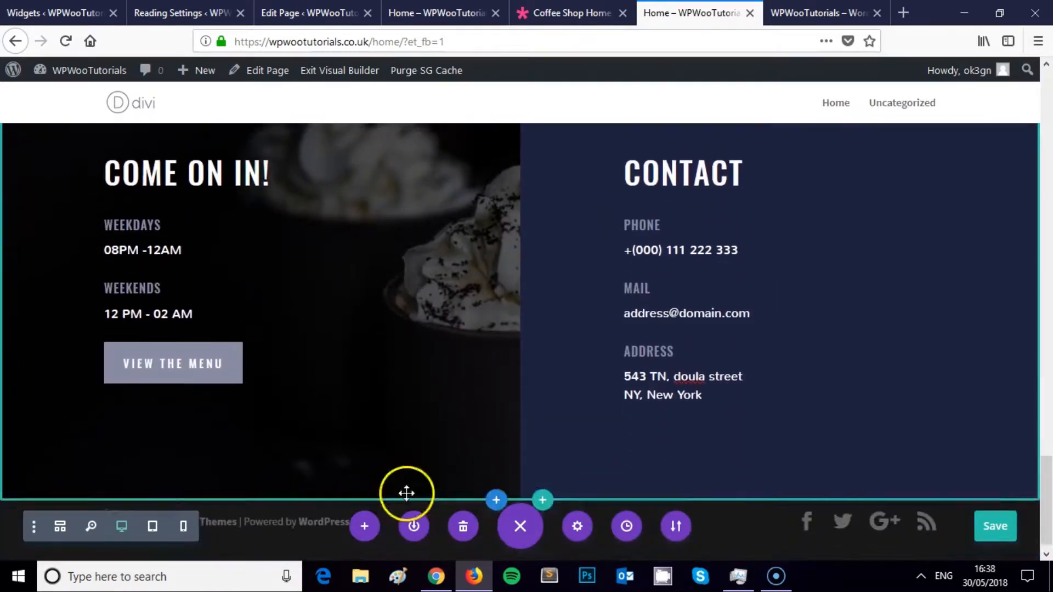
pyautogui.click(436, 576)
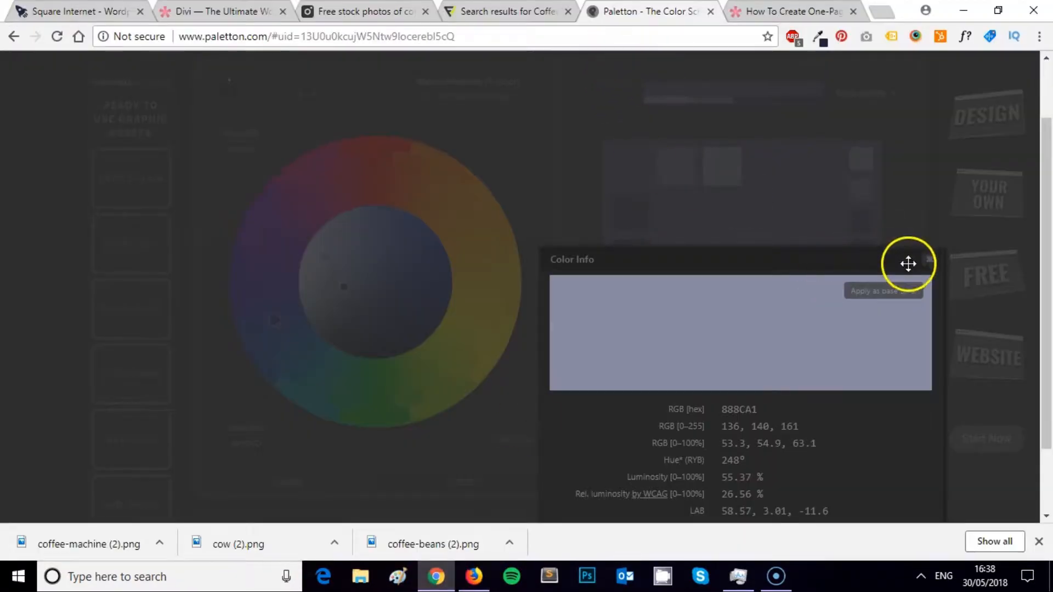
# - Copy the dark navy #1d213e from Paletton's colour info and eyedropper, then return to Firefox
pyautogui.click(928, 261)
pyautogui.click(620, 266)
pyautogui.doubleClick(732, 410)
pyautogui.moveTo(473, 578)
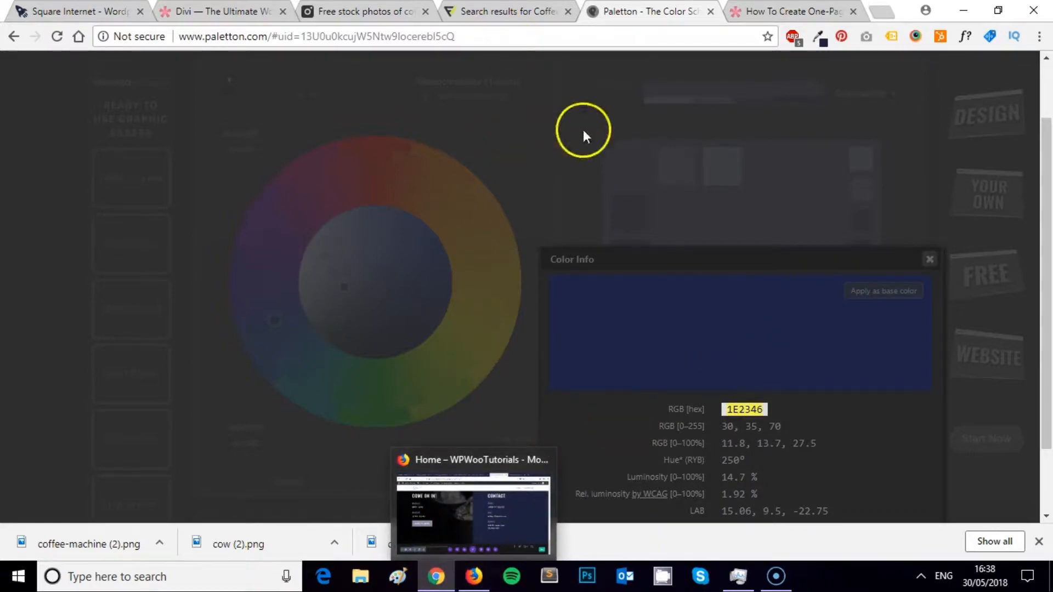
pyautogui.click(126, 11)
pyautogui.click(819, 36)
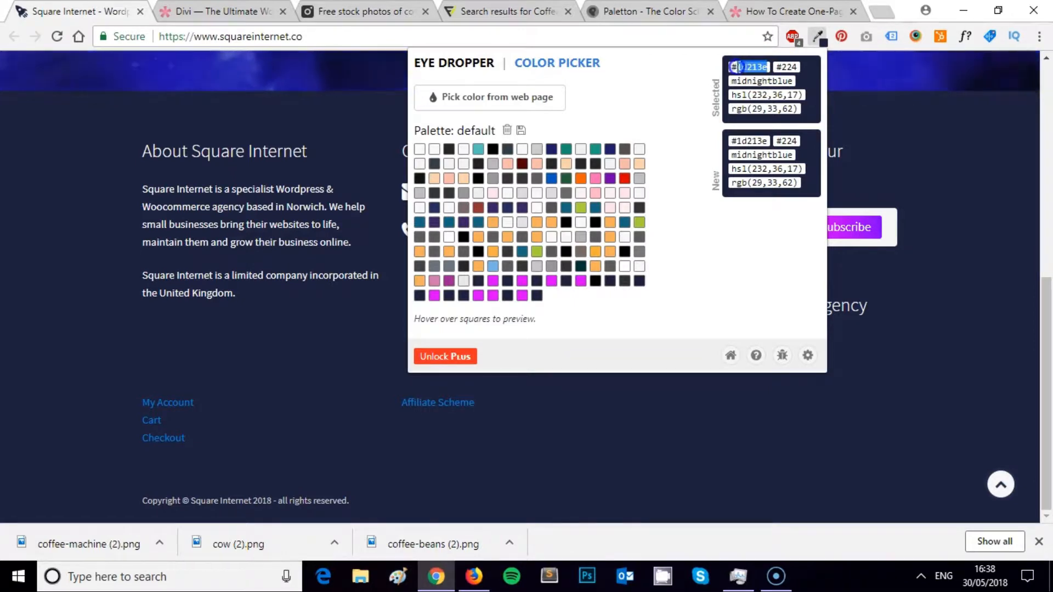
pyautogui.click(472, 577)
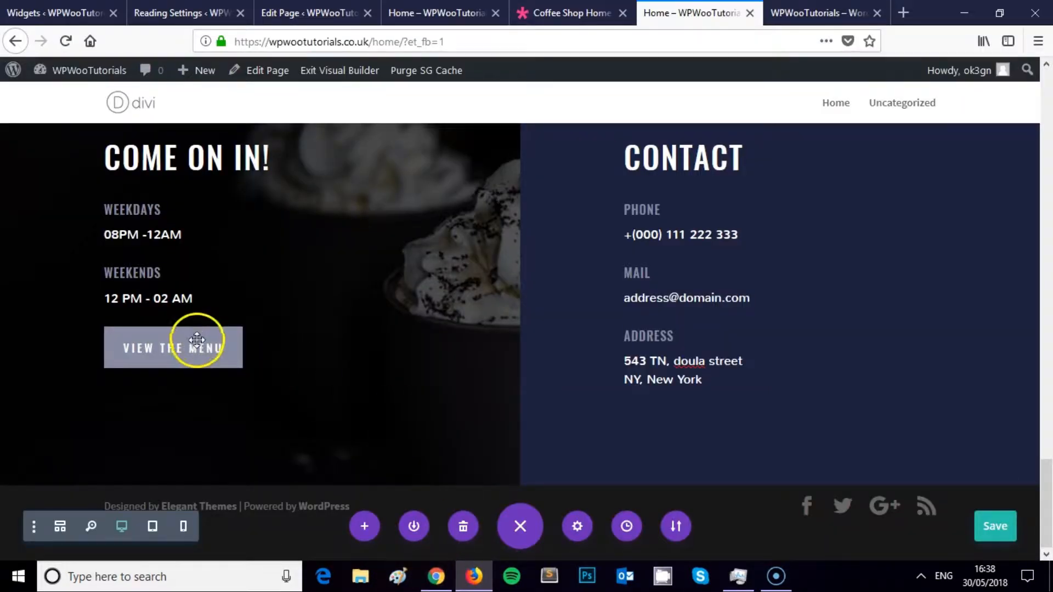
# - Set the View the Menu button's hover background colour to #1d213e
pyautogui.click(235, 336)
pyautogui.click(142, 153)
pyautogui.scroll(-3, 148, 296)
pyautogui.scroll(2, 87, 256)
pyautogui.click(103, 276)
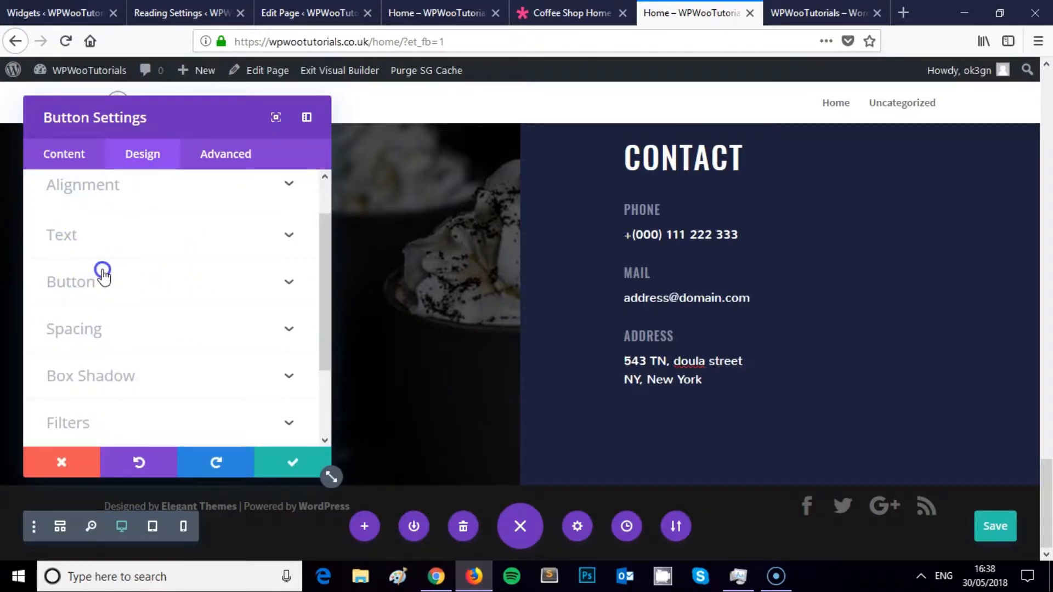
pyautogui.scroll(-10, 137, 282)
pyautogui.scroll(-5, 138, 289)
pyautogui.click(61, 300)
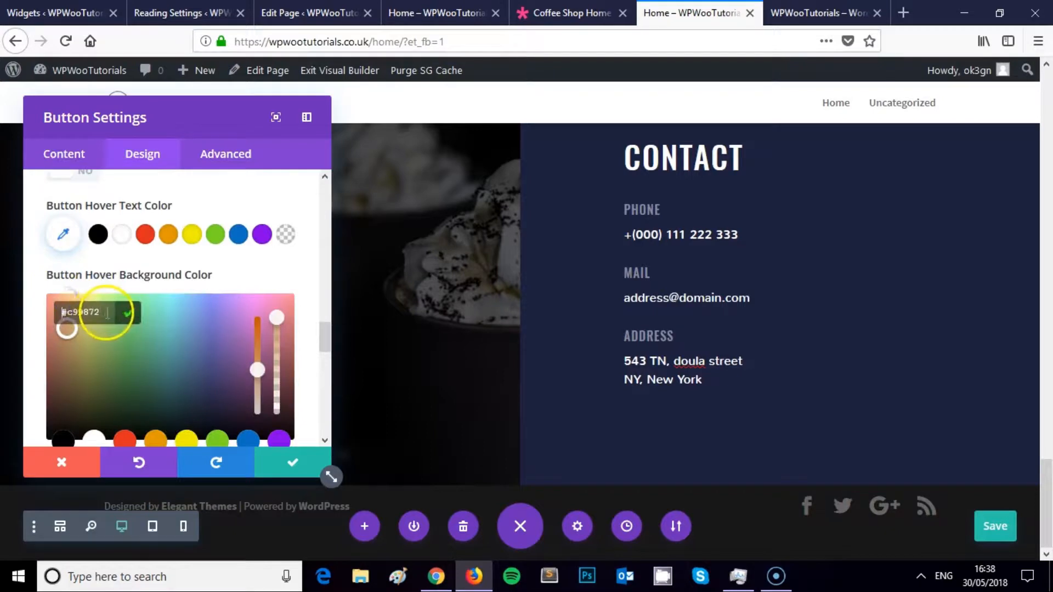
pyautogui.write('#1d213e')
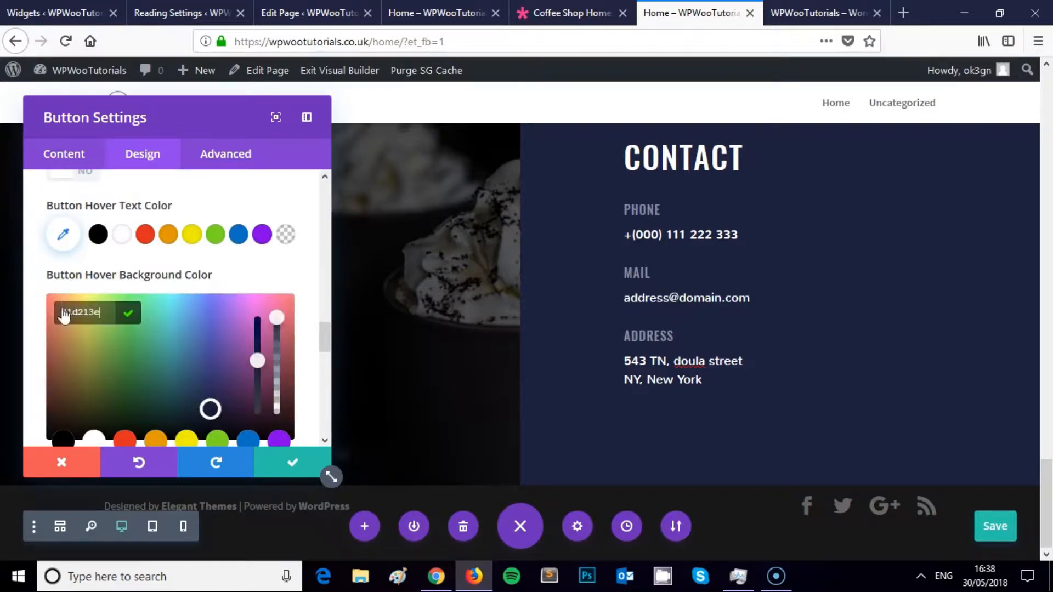
pyautogui.press('Return')
# - Set its hover border colour to #1d213e as well and save the button
pyautogui.click(61, 373)
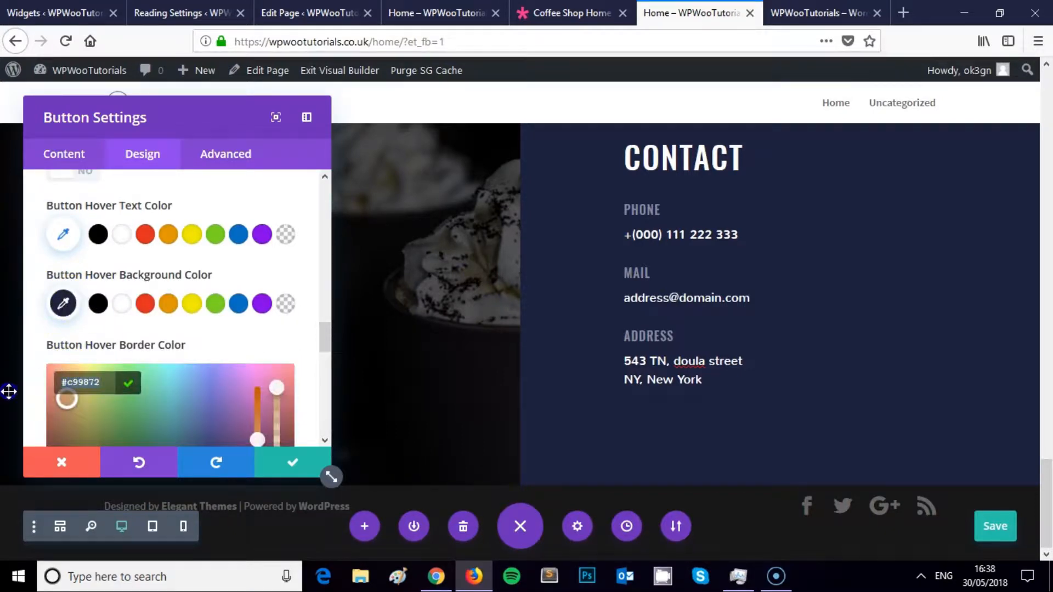
pyautogui.write('#1d213e')
pyautogui.press('Return')
pyautogui.click(294, 463)
pyautogui.moveTo(215, 354)
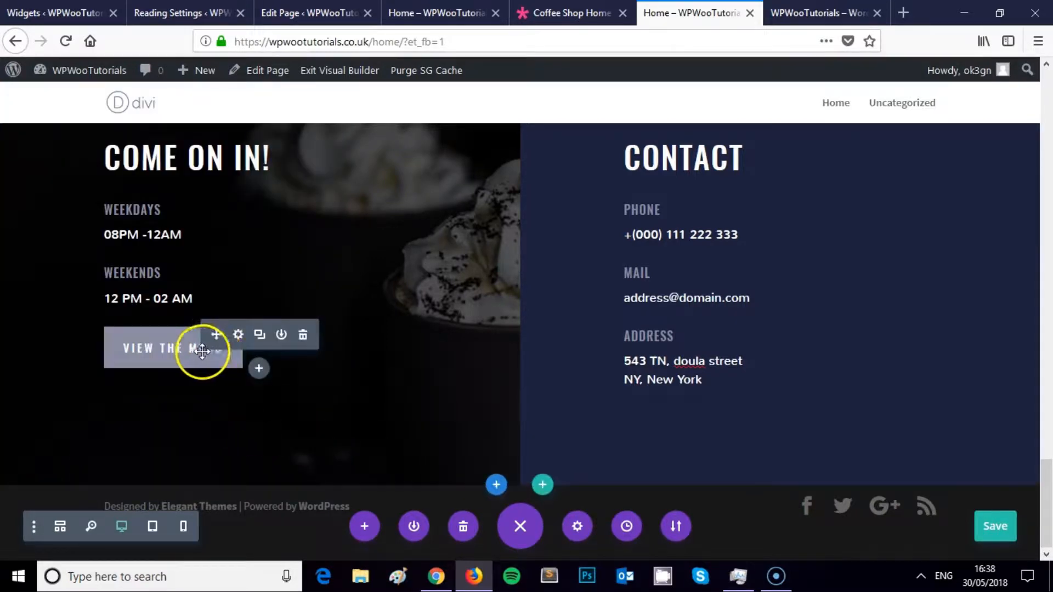
pyautogui.scroll(2, 304, 282)
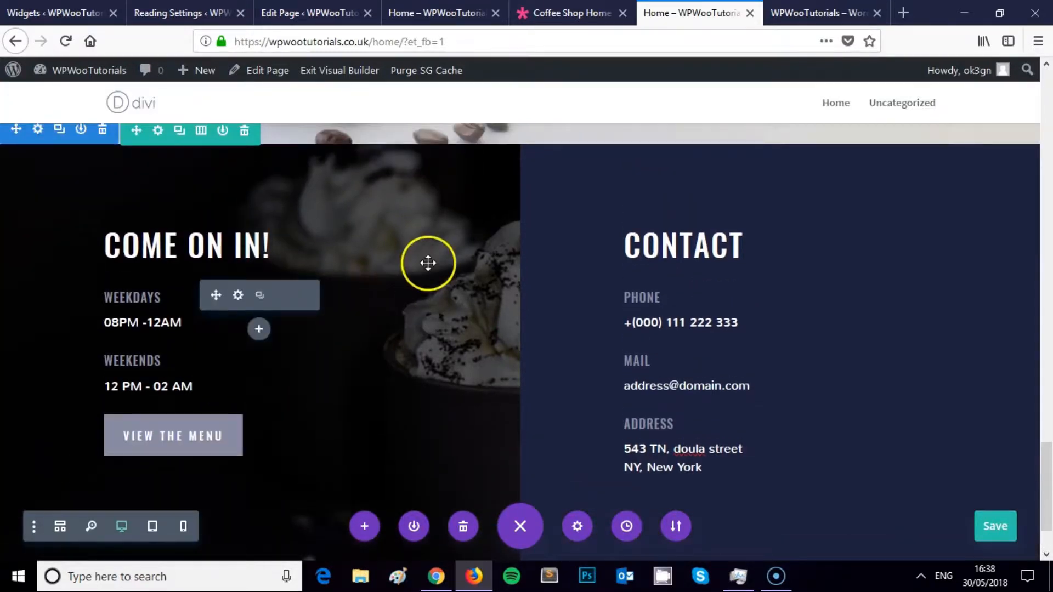
pyautogui.scroll(-1, 431, 262)
pyautogui.scroll(-1, 432, 261)
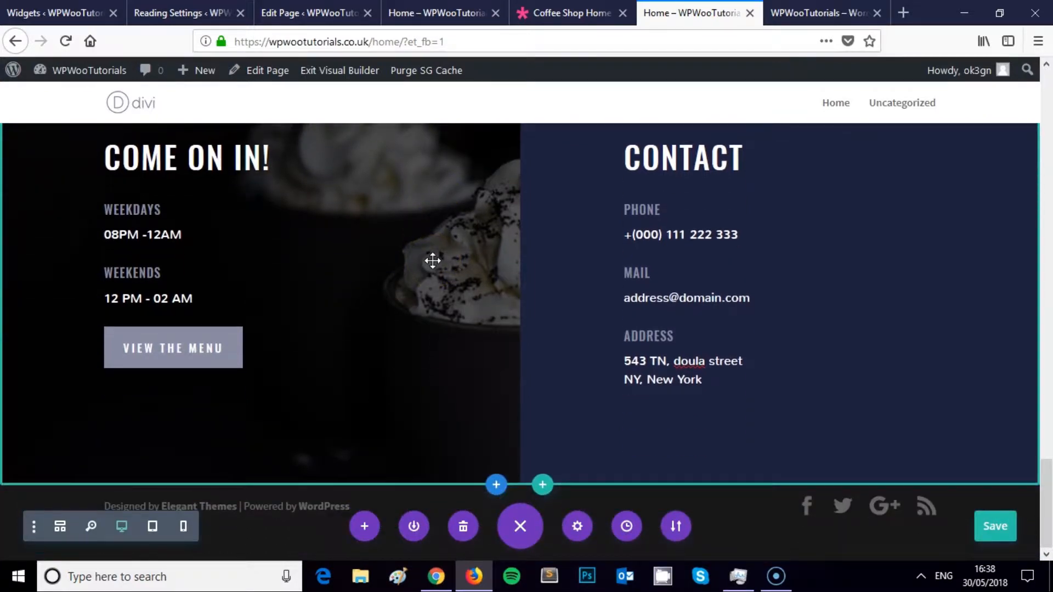
pyautogui.scroll(2, 433, 261)
pyautogui.scroll(2, 576, 282)
pyautogui.scroll(-2, 576, 282)
# - Replace the placeholder phone number and e-mail domain in the Contact text with the shop's own
pyautogui.click(717, 318)
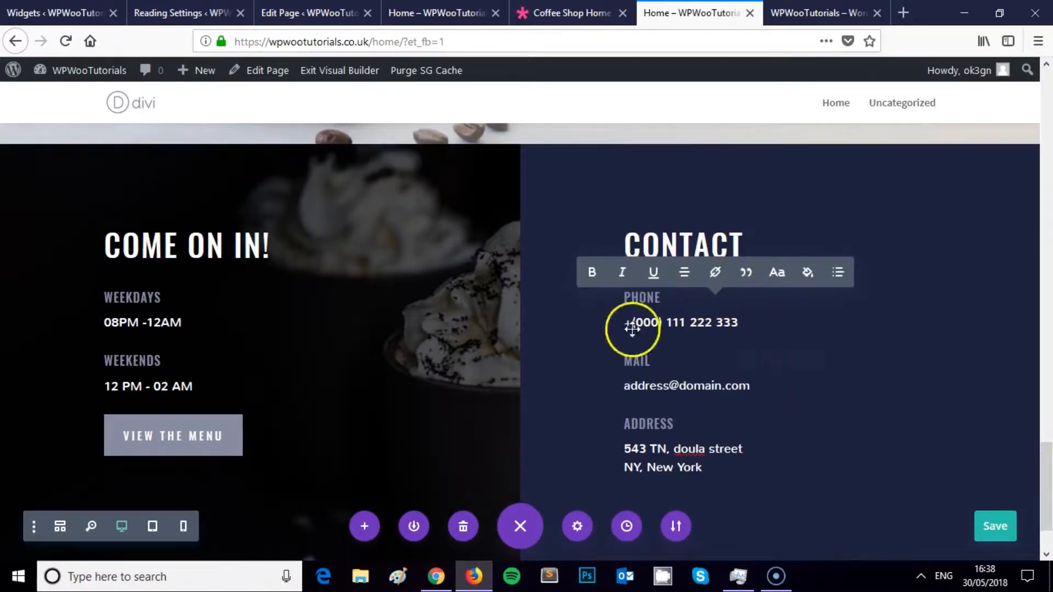
pyautogui.click(661, 299)
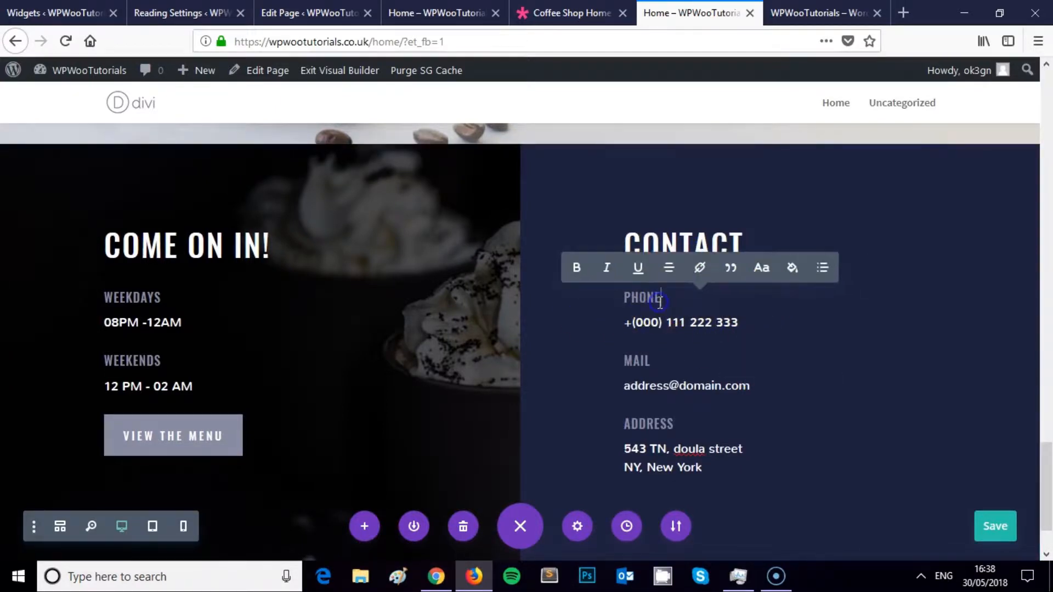
pyautogui.click(726, 323)
pyautogui.press('BackSpace')
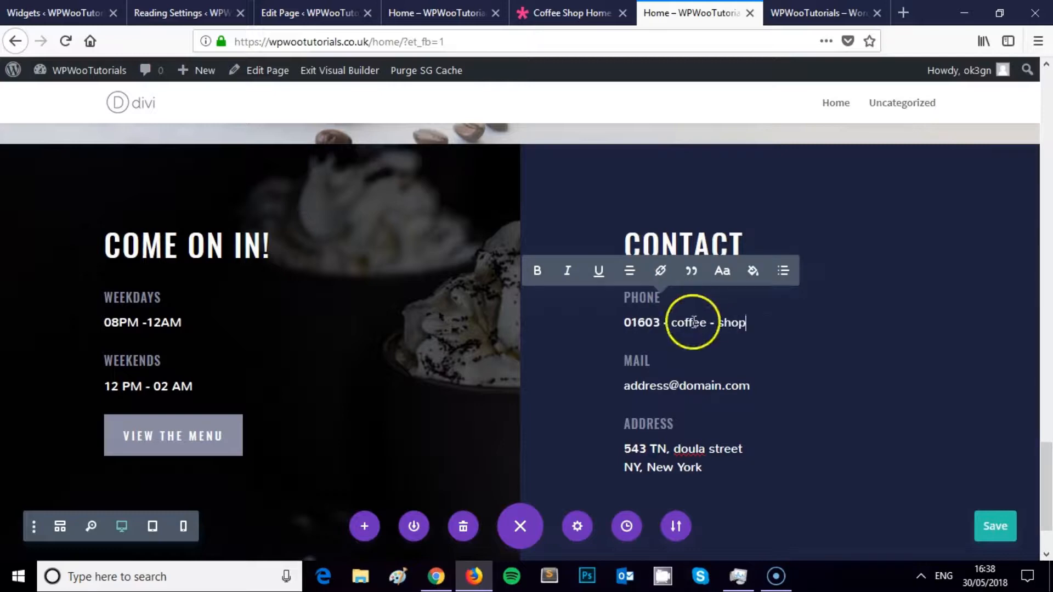
pyautogui.moveTo(748, 386); pyautogui.dragTo(670, 387)
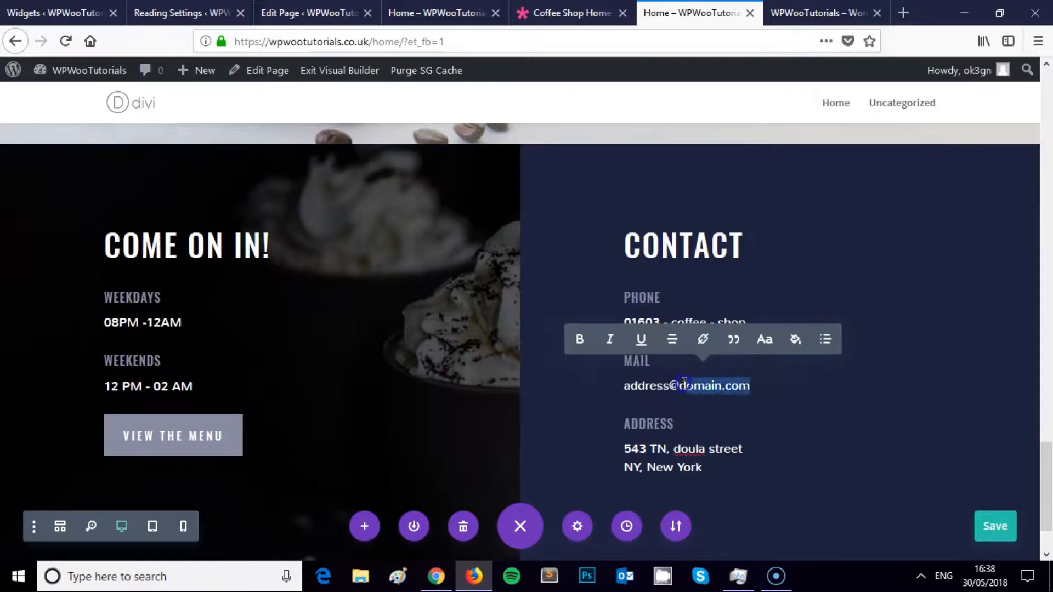
pyautogui.press('BackSpace')
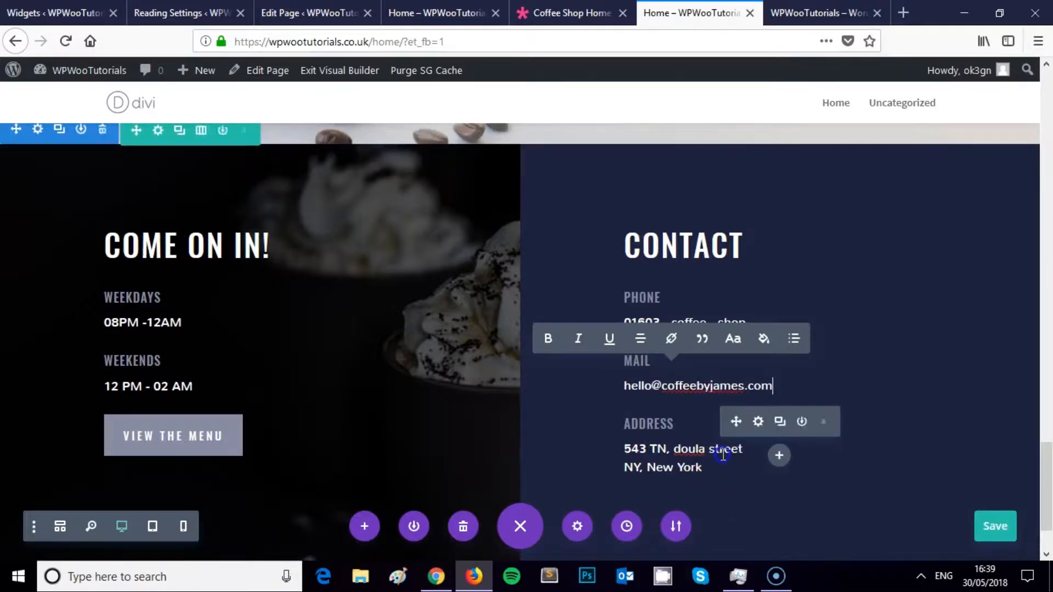
# - Retype the street address and city lines with the shop's own postal address
pyautogui.click(740, 449)
pyautogui.hotkey('ctrl', 'shift', 'Left')
pyautogui.hotkey('ctrl', 'shift', 'Left')
pyautogui.hotkey('ctrl', 'shift', 'Left')
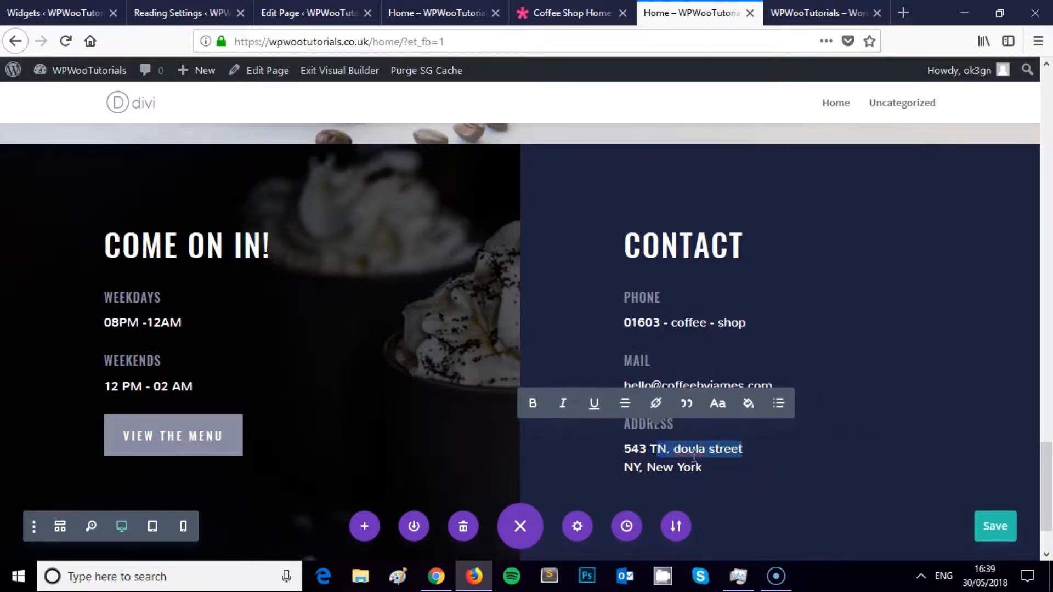
pyautogui.press('BackSpace')
pyautogui.press('BackSpace')
pyautogui.press('BackSpace')
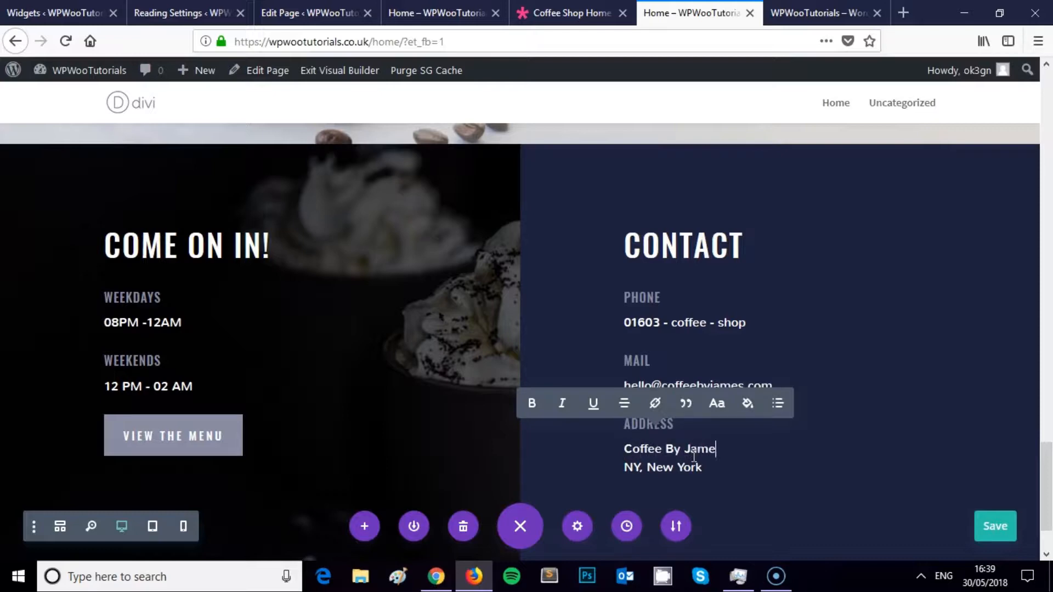
pyautogui.write(',')
pyautogui.press('Return')
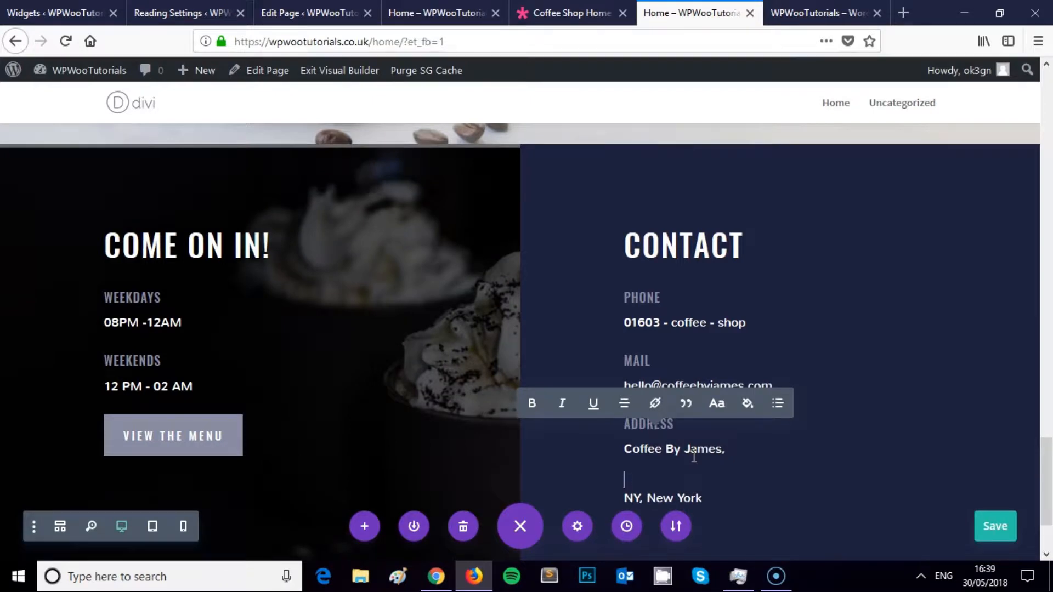
pyautogui.press('BackSpace')
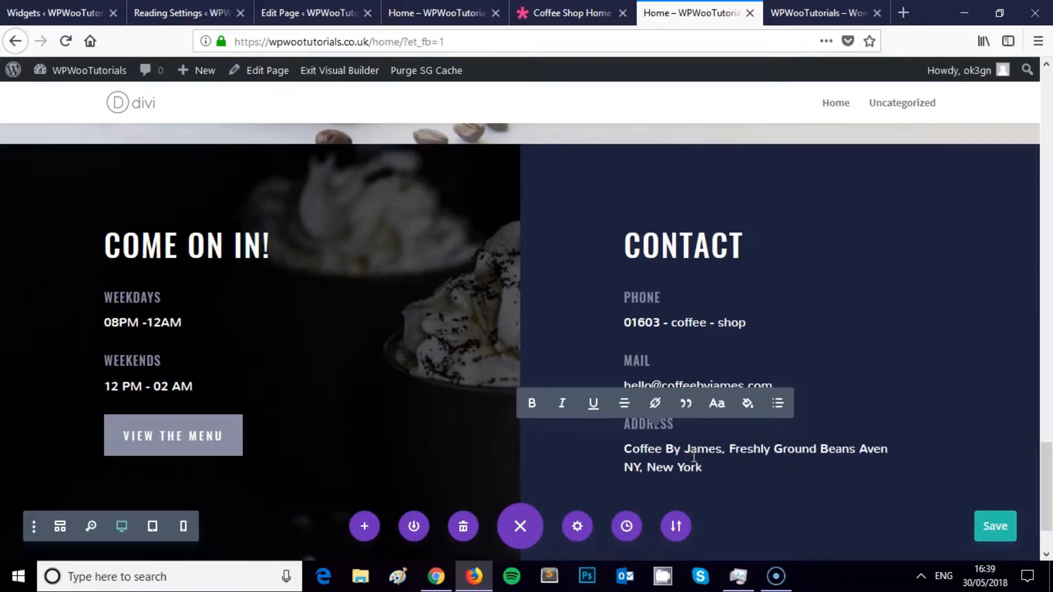
pyautogui.click(705, 469)
pyautogui.hotkey('ctrl', 'shift', 'Left')
pyautogui.hotkey('ctrl', 'shift', 'Left')
pyautogui.hotkey('ctrl', 'shift', 'Left')
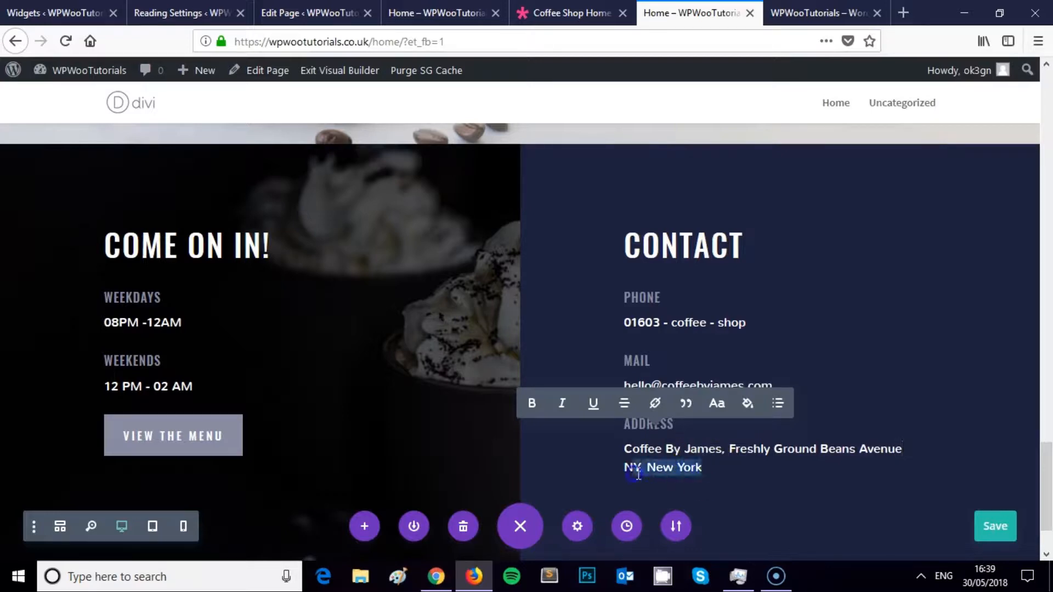
pyautogui.write('Norwich, UK')
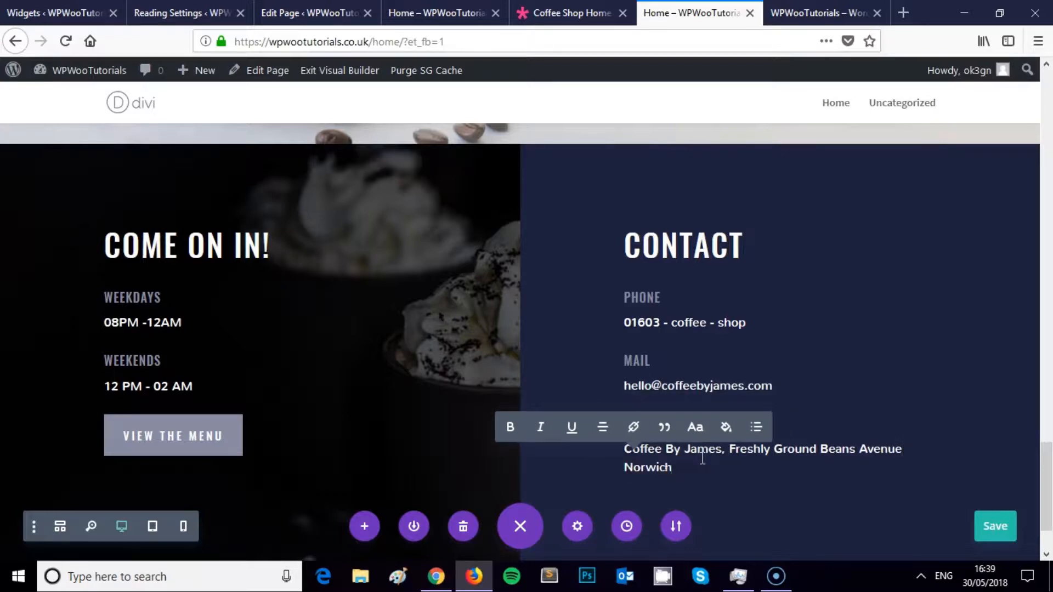
# - Save the page with the updated contact details
pyautogui.click(837, 341)
pyautogui.scroll(-1, 778, 324)
pyautogui.scroll(-1, 750, 305)
pyautogui.click(996, 532)
pyautogui.scroll(2, 473, 329)
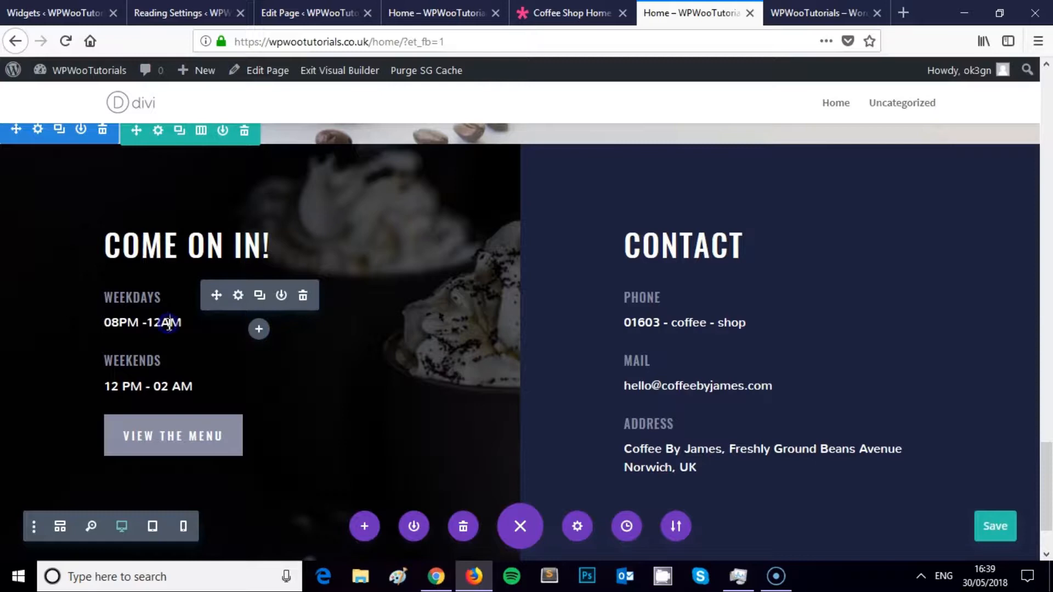
# - Change the weekday opening hours to 9AM - 5PM
pyautogui.click(170, 323)
pyautogui.moveTo(162, 322); pyautogui.dragTo(140, 323)
pyautogui.press('BackSpace')
pyautogui.press('BackSpace')
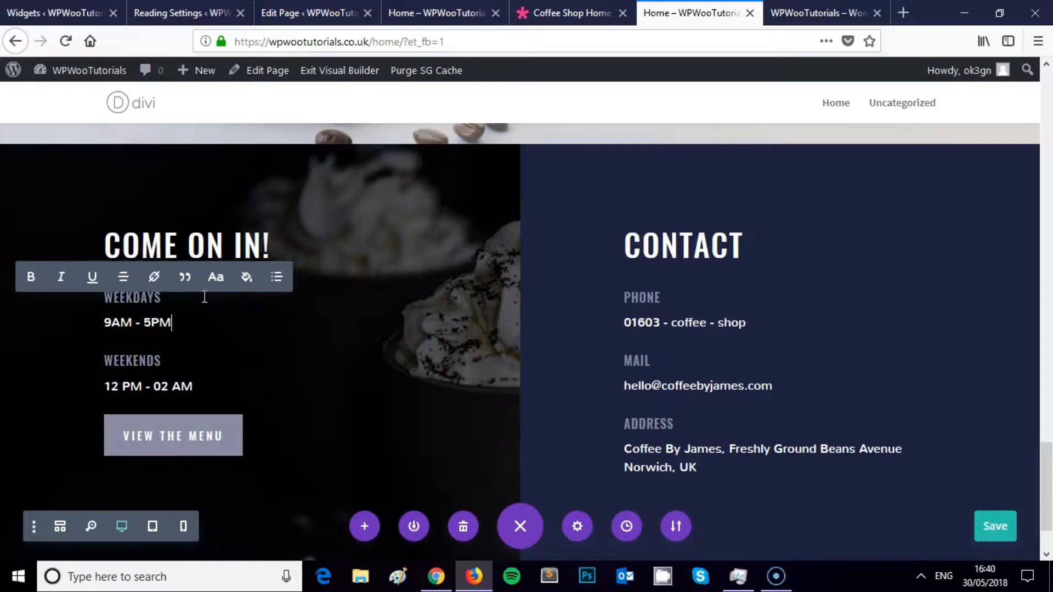
# - Set weekend hours to '9AM - 5PM on Saturday, closed Sunday' and save the page
pyautogui.click(197, 386)
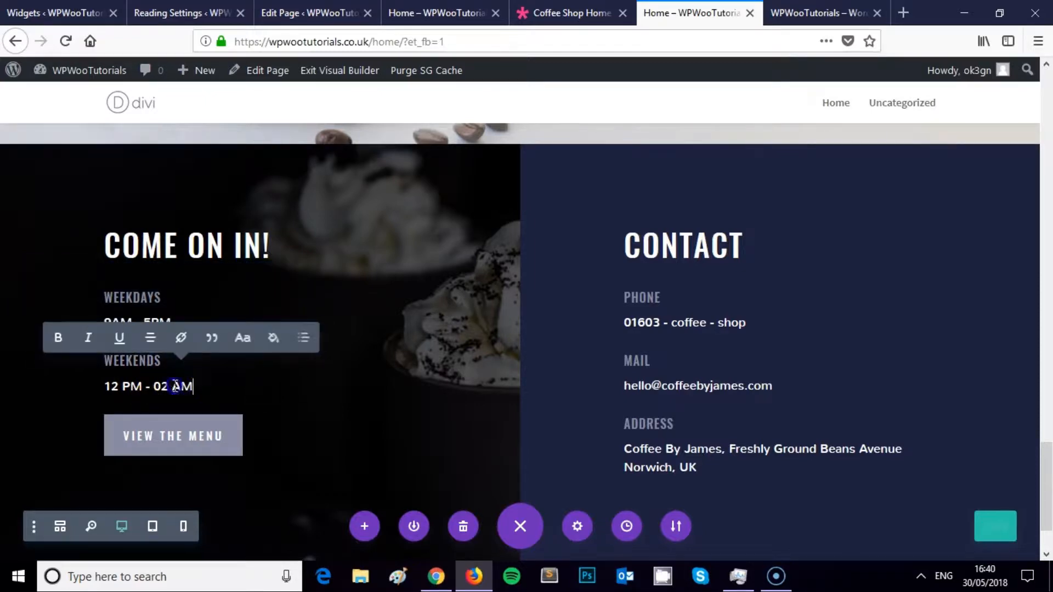
pyautogui.moveTo(195, 386); pyautogui.dragTo(112, 385)
pyautogui.press('BackSpace')
pyautogui.press('BackSpace')
pyautogui.write('9A')
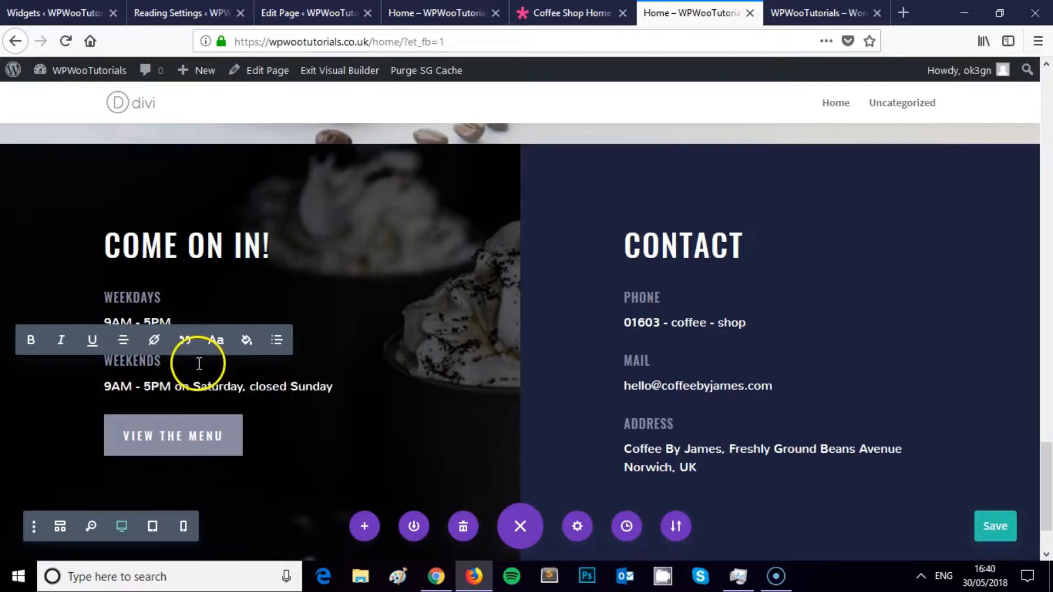
pyautogui.click(994, 521)
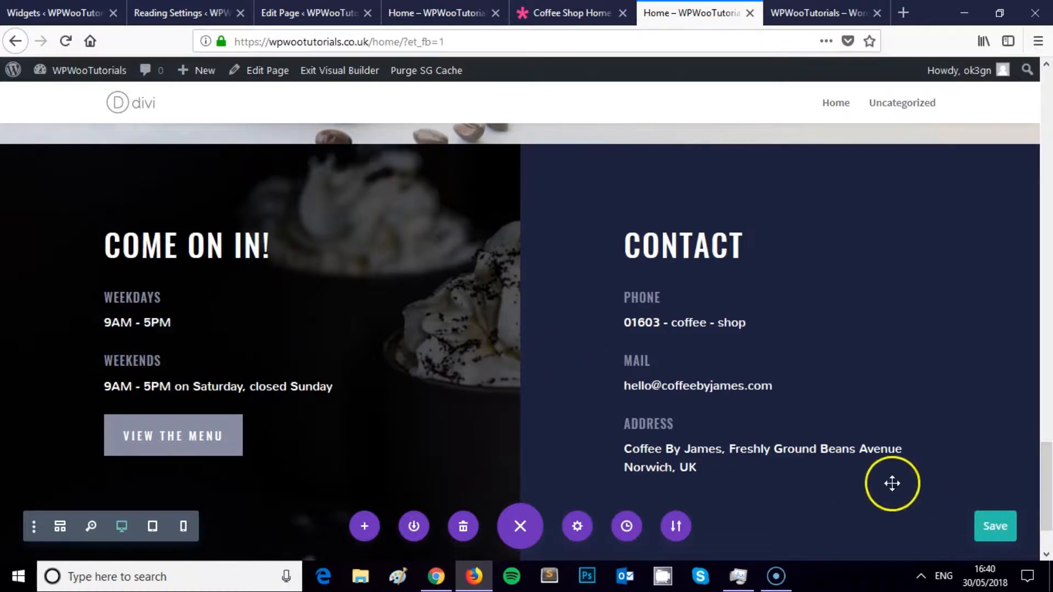
pyautogui.scroll(-3, 612, 296)
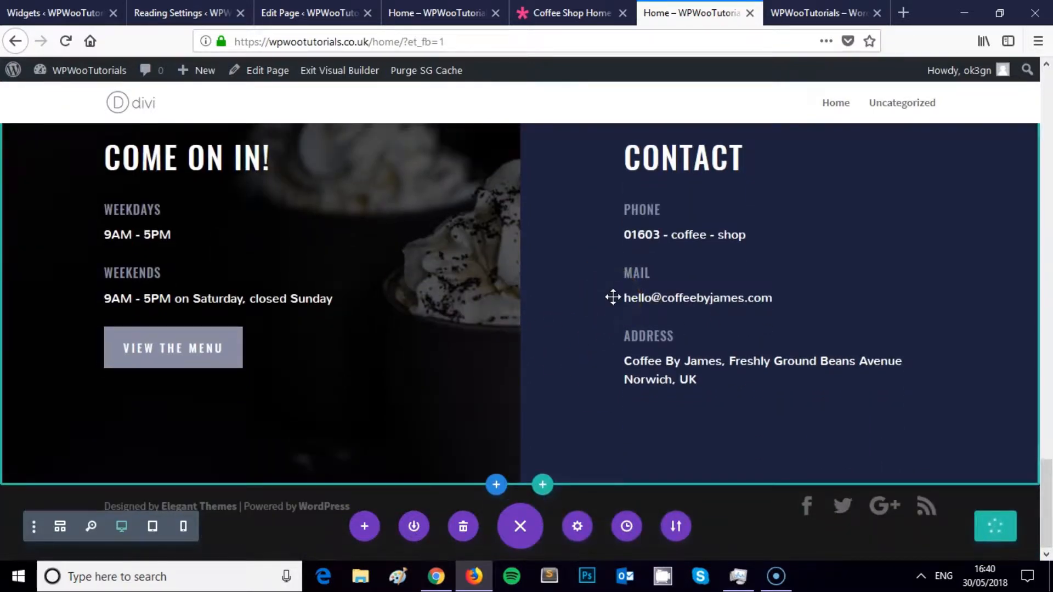
pyautogui.scroll(10, 613, 297)
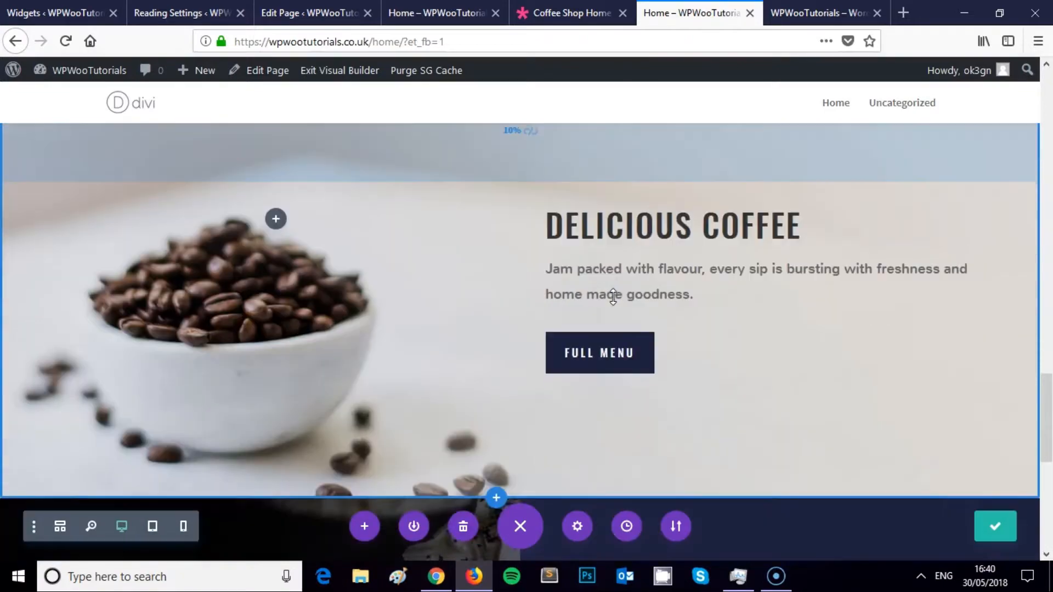
pyautogui.scroll(10, 612, 296)
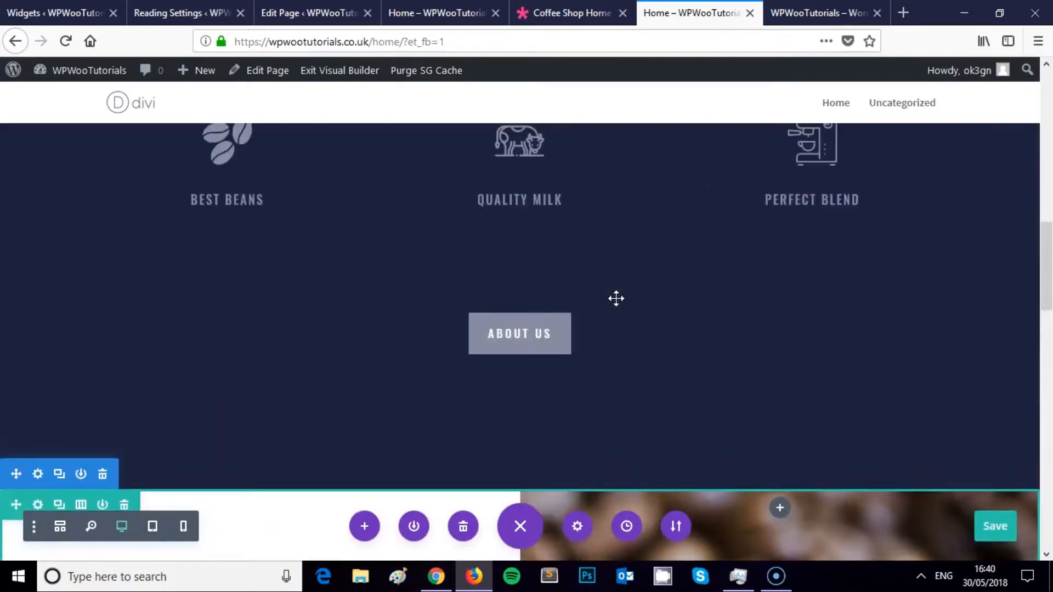
pyautogui.scroll(10, 616, 298)
pyautogui.scroll(-5, 694, 290)
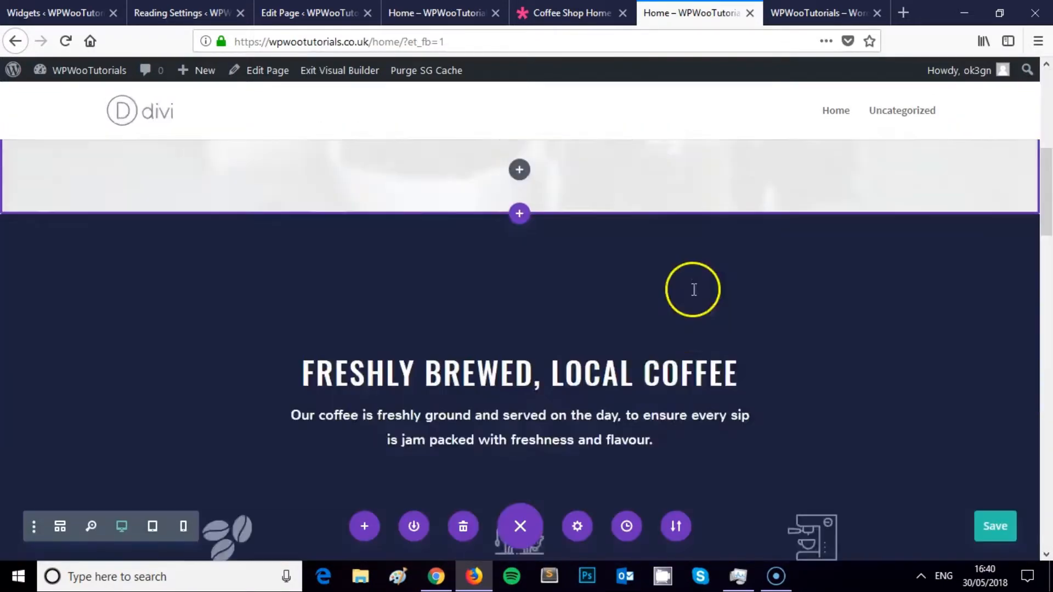
pyautogui.scroll(-10, 694, 290)
pyautogui.scroll(15, 702, 350)
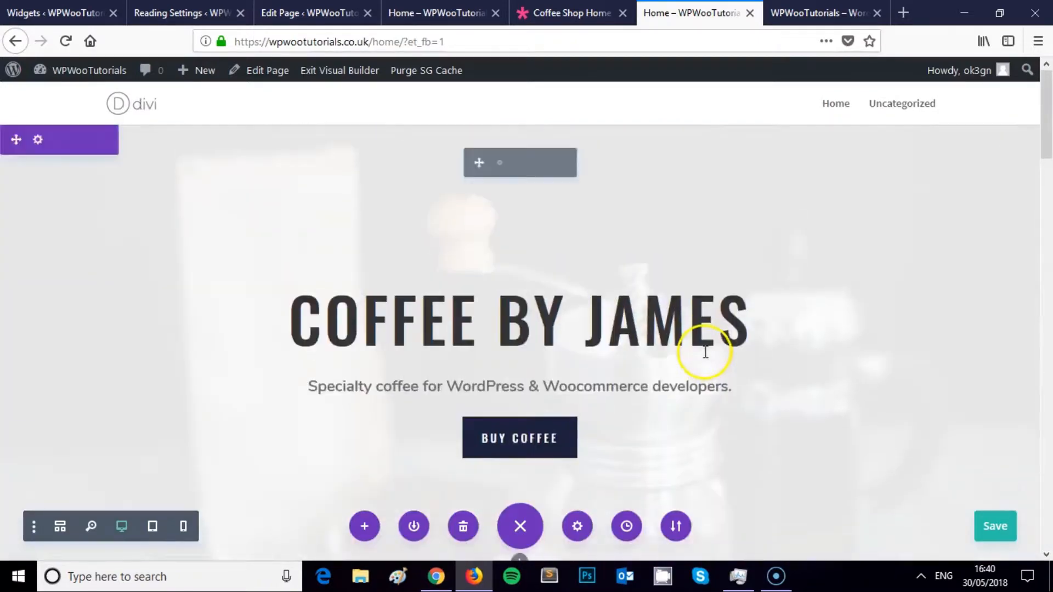
pyautogui.scroll(-20, 706, 352)
pyautogui.moveTo(1046, 442); pyautogui.dragTo(1044, 102)
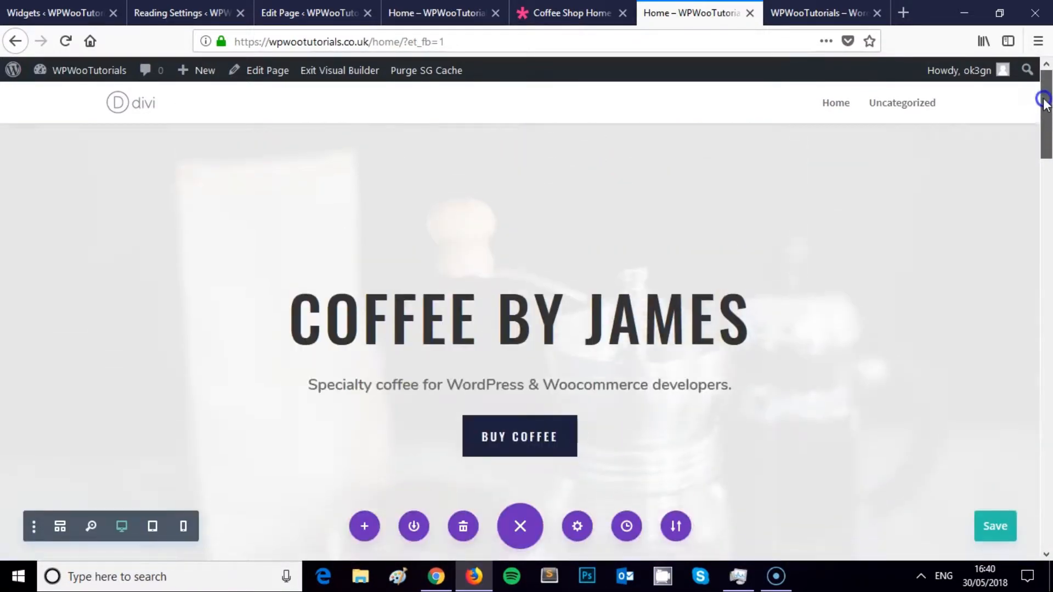
pyautogui.moveTo(604, 226)
pyautogui.scroll(2, 605, 227)
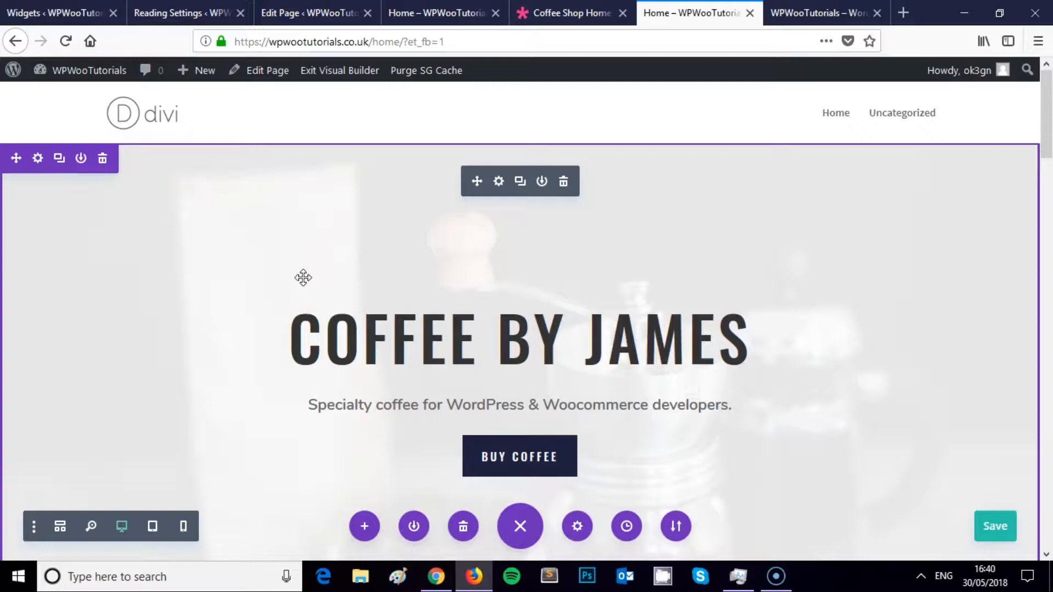
# - Inspect the hero section's background and design settings, closing them unchanged
pyautogui.click(37, 159)
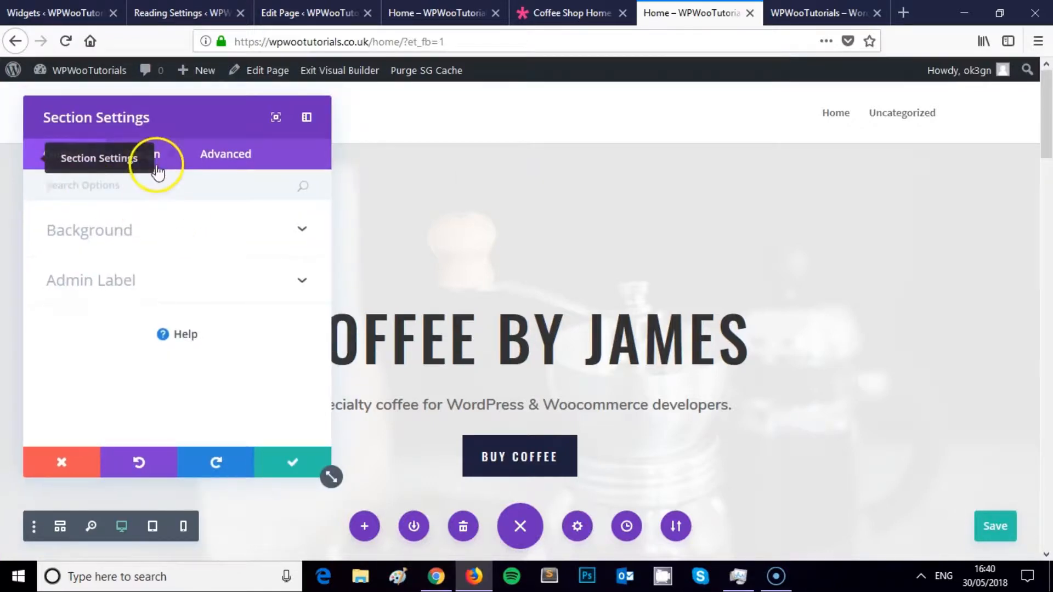
pyautogui.click(143, 230)
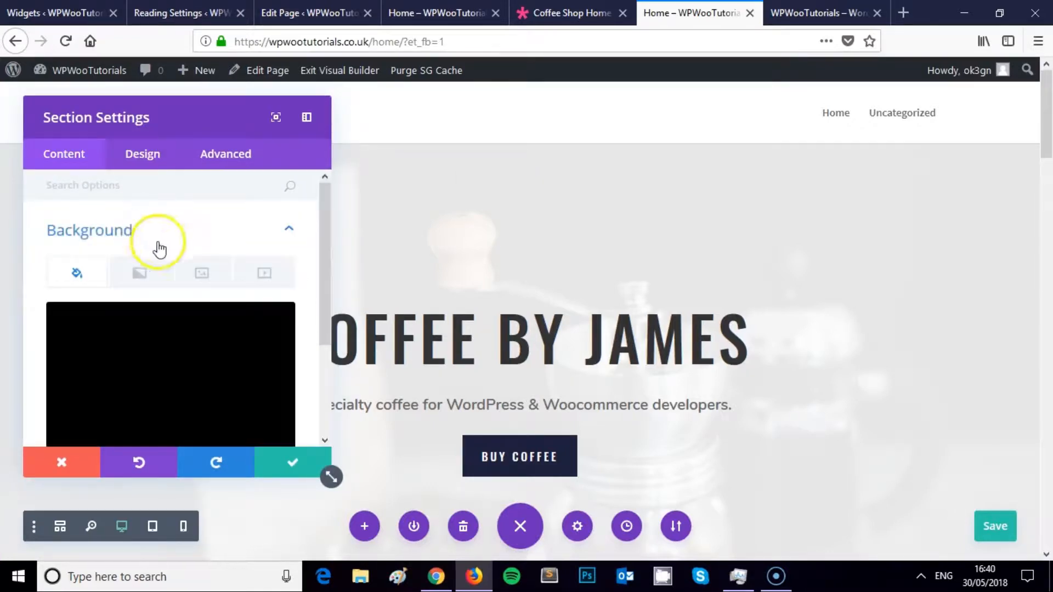
pyautogui.scroll(-3, 156, 241)
pyautogui.click(130, 159)
pyautogui.scroll(-3, 181, 252)
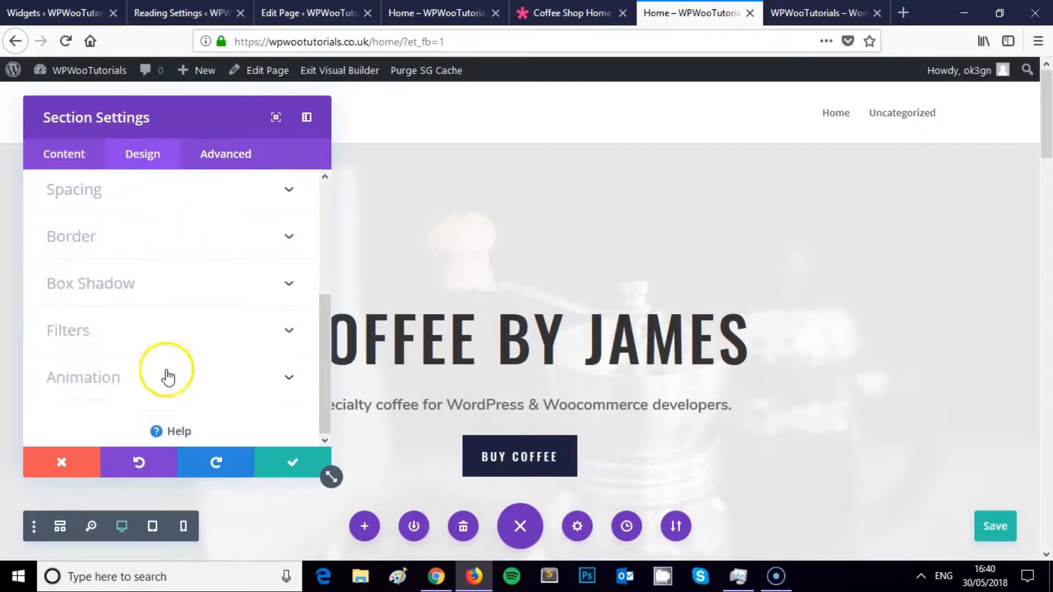
pyautogui.click(83, 458)
# - Review the Coffee by James header's image and background image options
pyautogui.moveTo(488, 208)
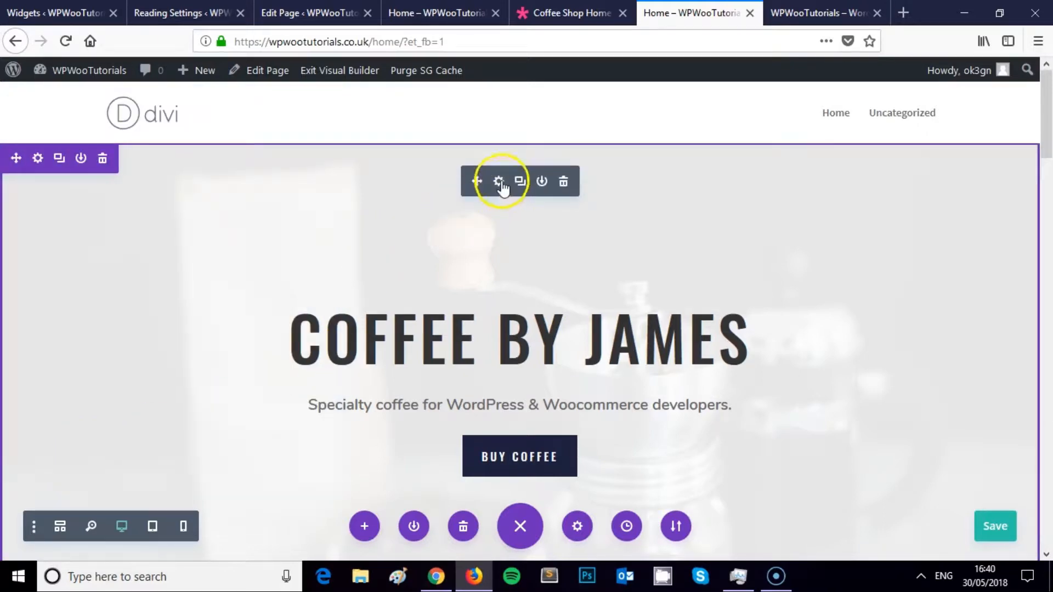
pyautogui.click(500, 183)
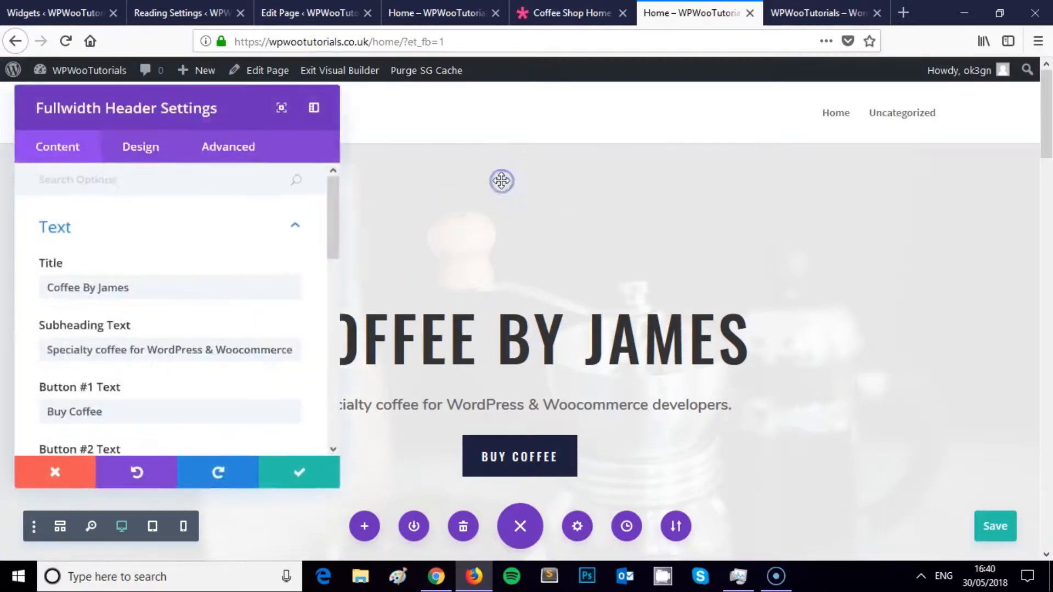
pyautogui.click(152, 153)
pyautogui.scroll(-3, 172, 242)
pyautogui.scroll(2, 165, 264)
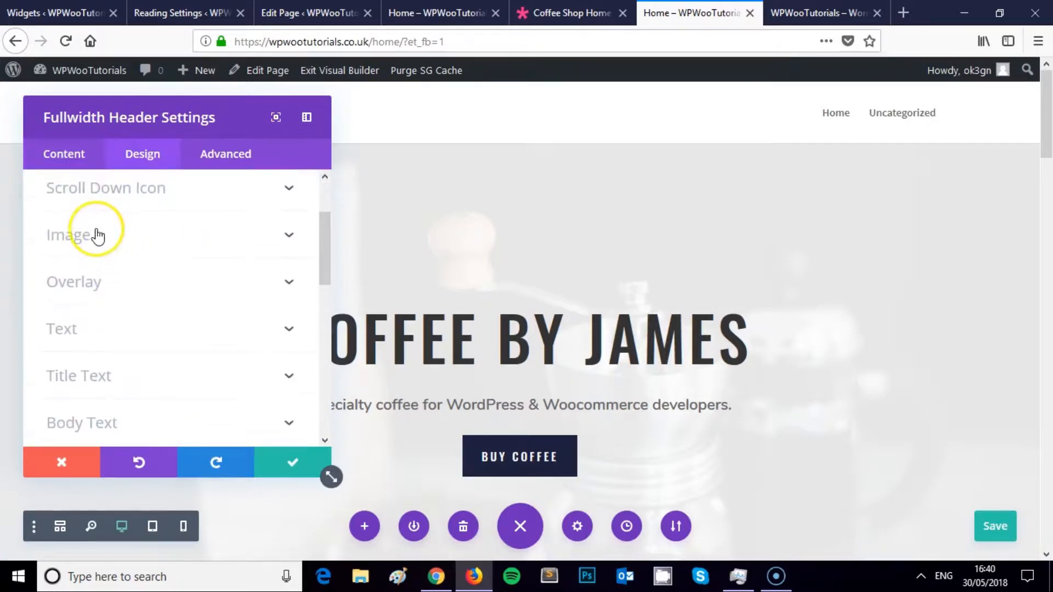
pyautogui.click(96, 236)
pyautogui.scroll(-5, 96, 230)
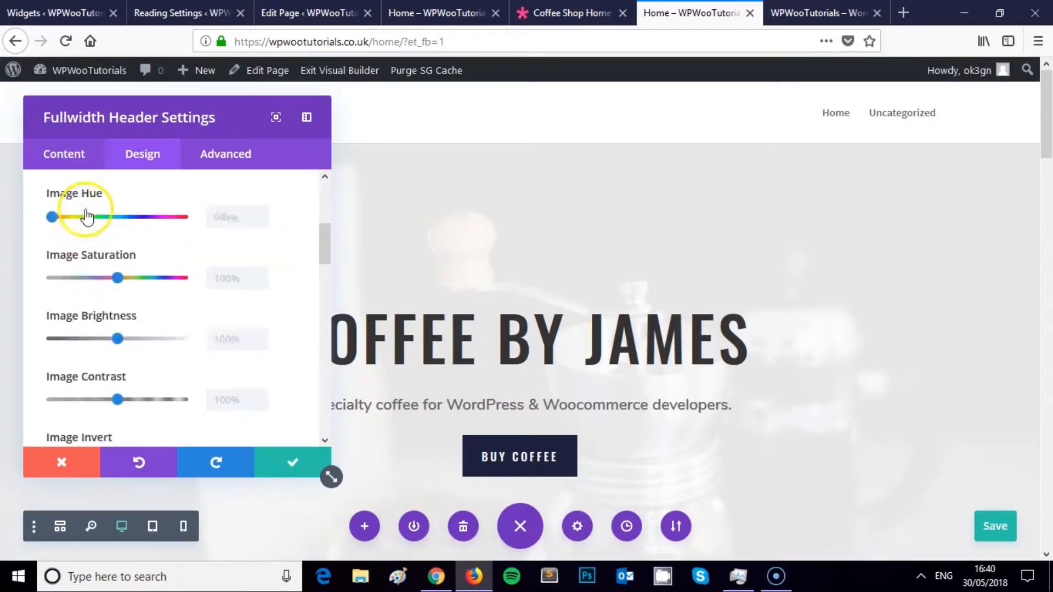
pyautogui.click(74, 159)
pyautogui.click(137, 372)
pyautogui.click(202, 242)
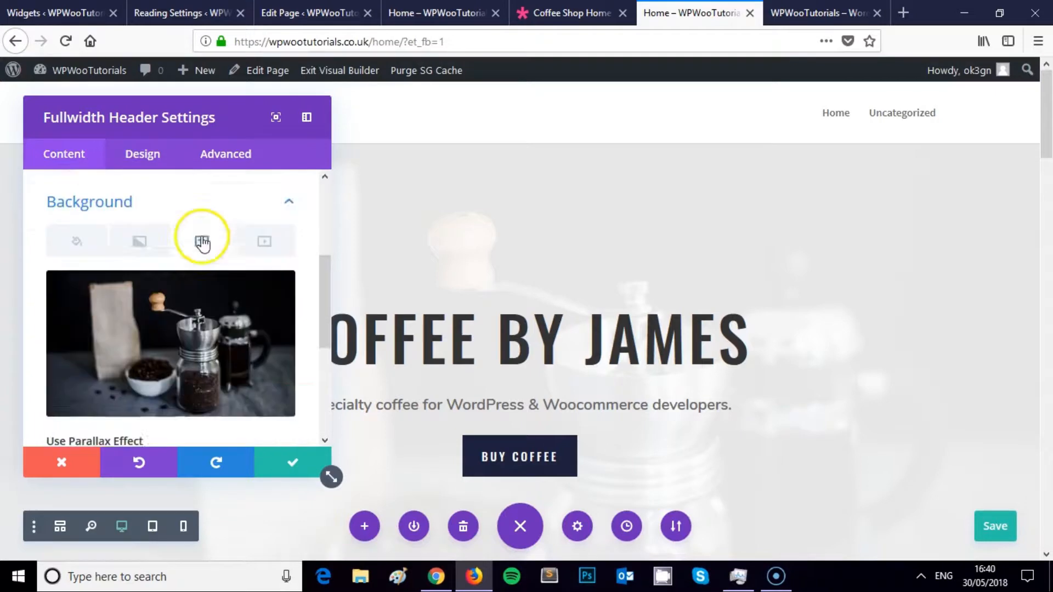
pyautogui.scroll(-3, 202, 242)
pyautogui.scroll(3, 197, 247)
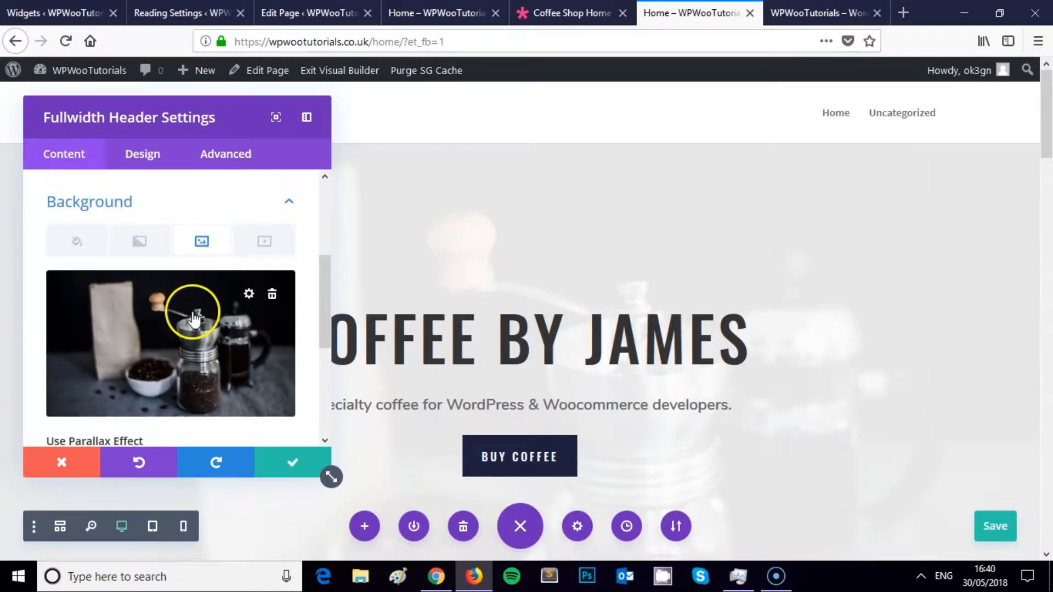
pyautogui.scroll(-2, 663, 288)
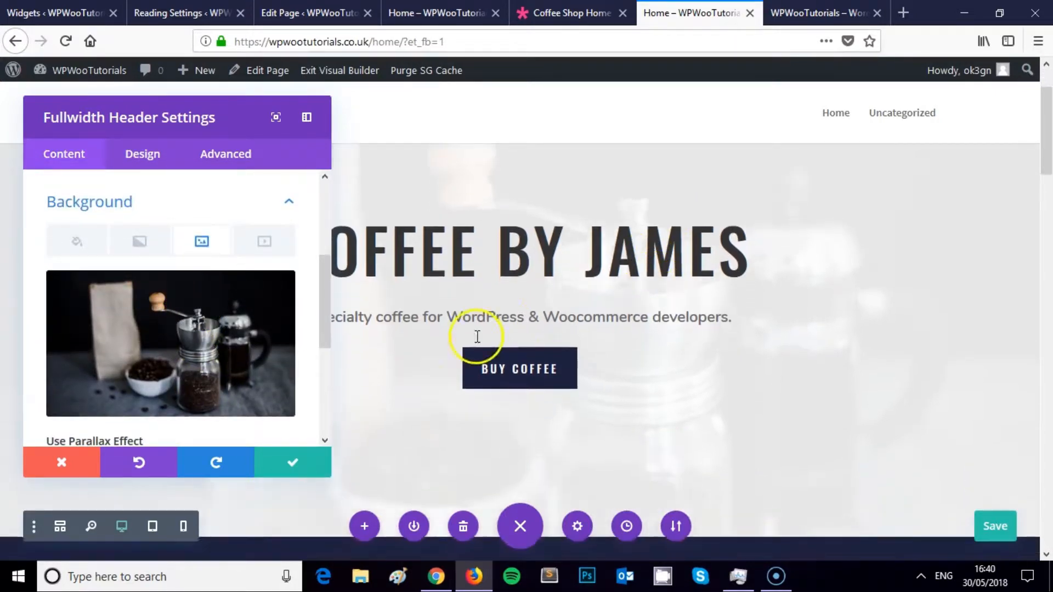
pyautogui.scroll(4, 272, 325)
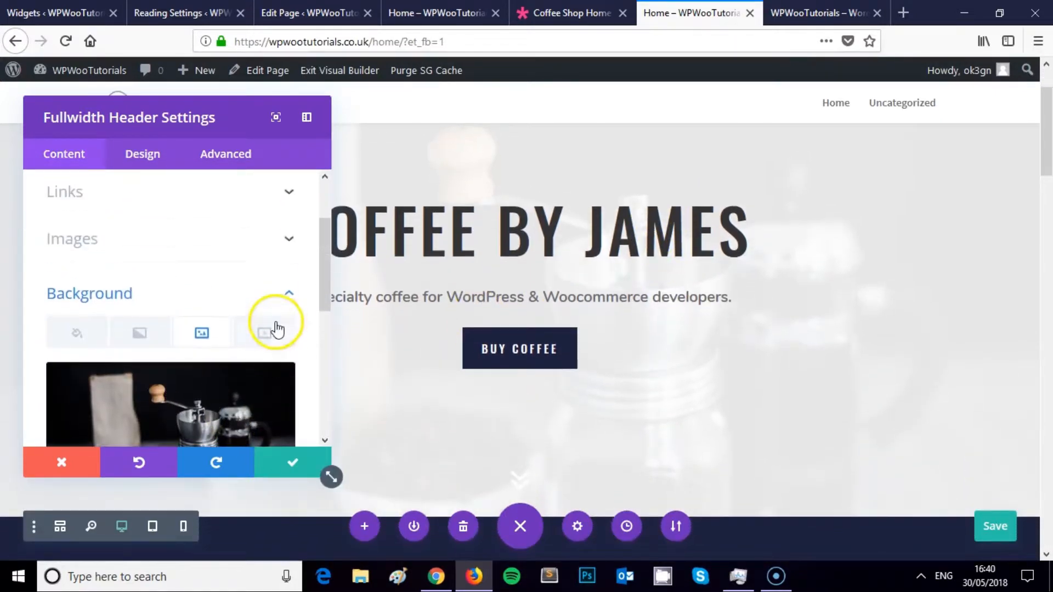
# - Expand the header's Design > Overlay colour options
pyautogui.click(140, 159)
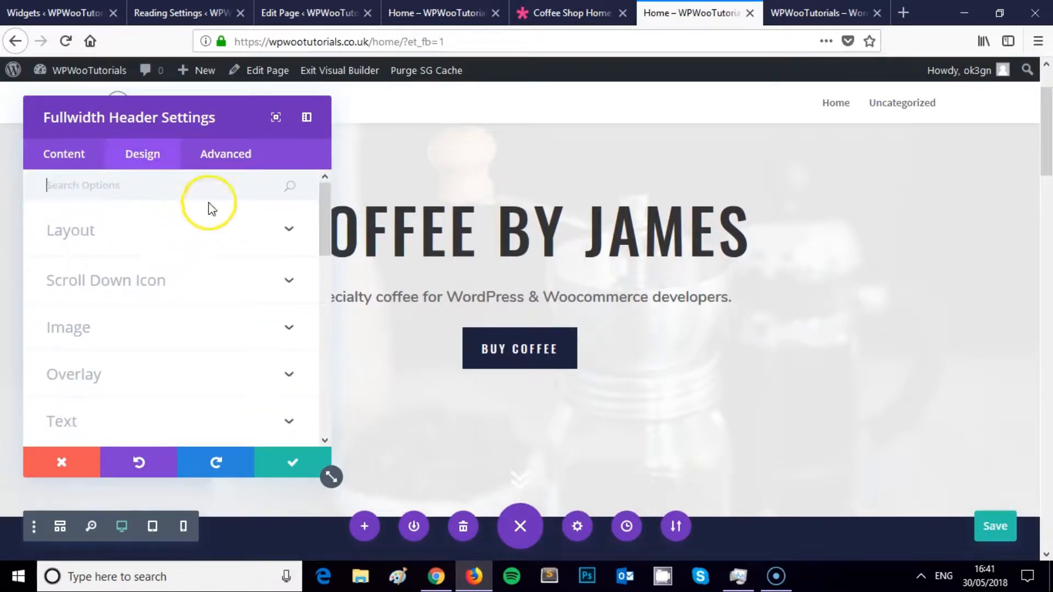
pyautogui.scroll(-3, 159, 220)
pyautogui.click(84, 192)
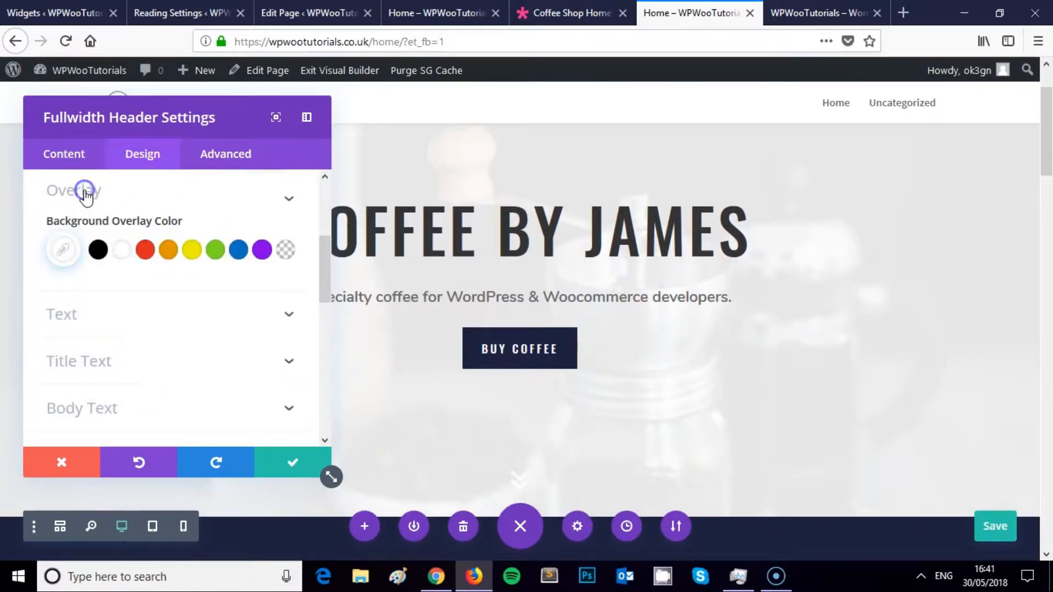
pyautogui.scroll(-3, 145, 241)
pyautogui.scroll(3, 141, 254)
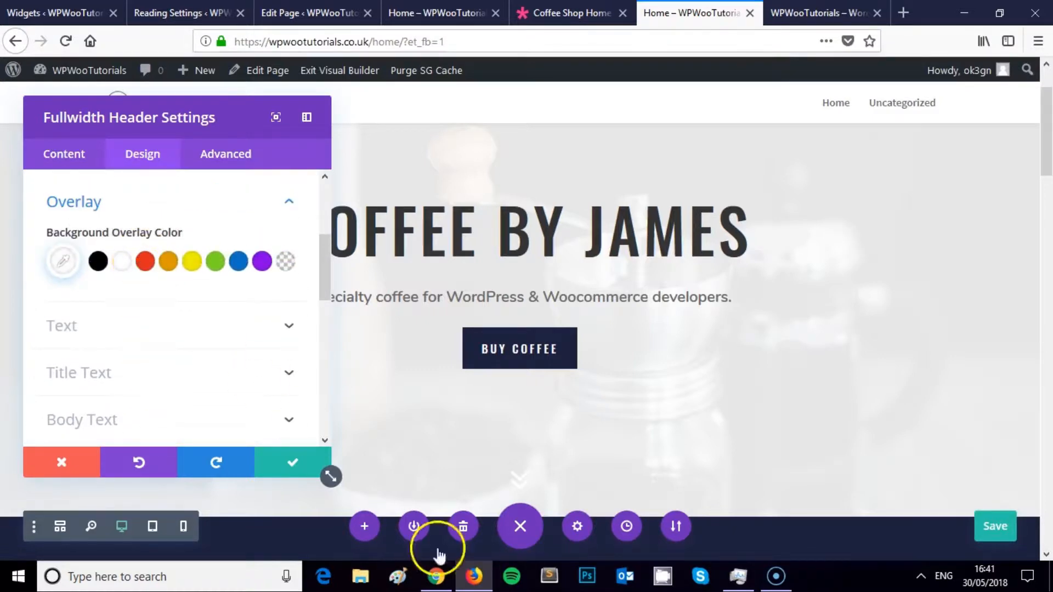
# - Copy the blue-grey hex 888CA1 from Paletton's Color Info
pyautogui.click(439, 578)
pyautogui.click(645, 11)
pyautogui.click(929, 260)
pyautogui.click(616, 399)
pyautogui.click(735, 411)
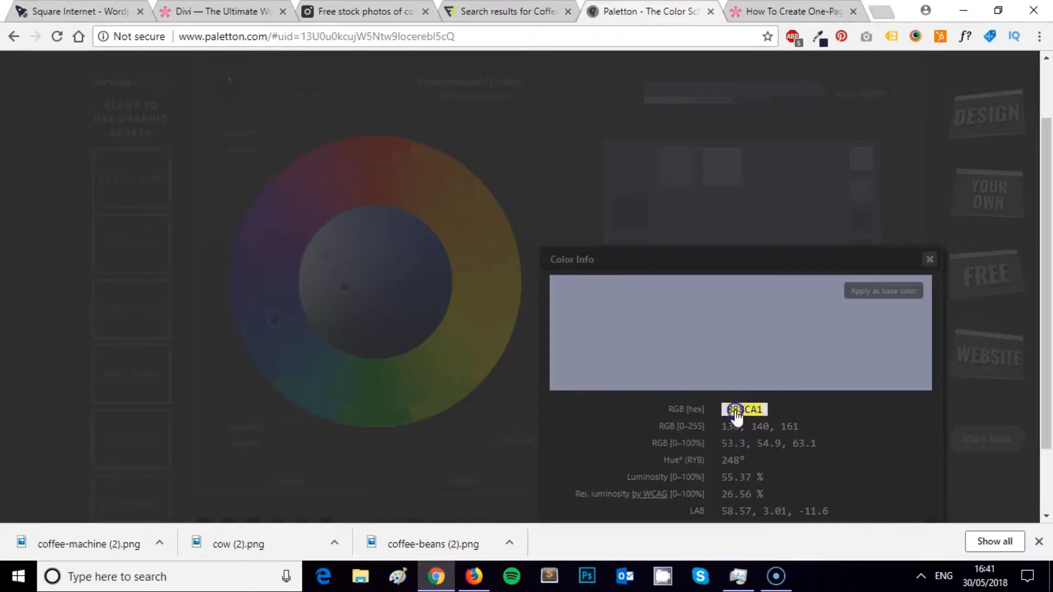
pyautogui.click(475, 576)
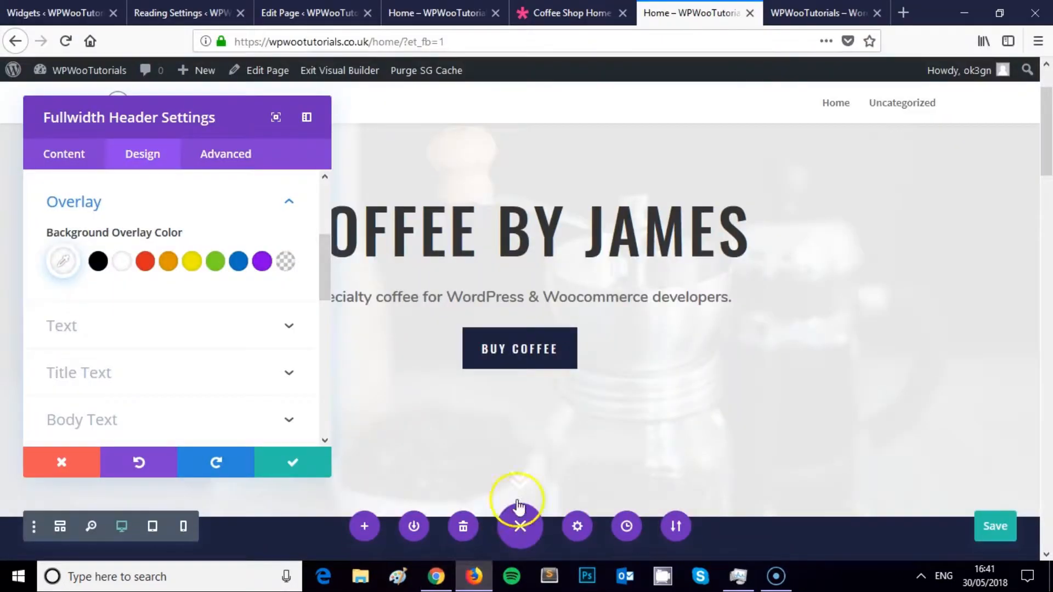
# - Set the header overlay colour to pasted #888ca1 at 0.6 opacity, rgba(136,140,161,0.6)
pyautogui.click(62, 259)
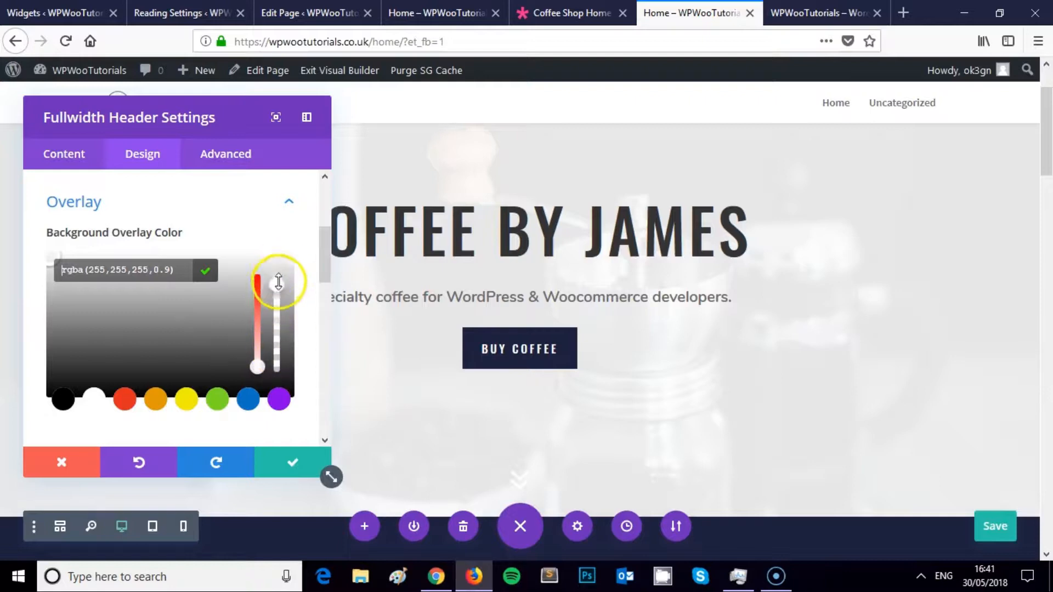
pyautogui.moveTo(279, 283); pyautogui.dragTo(278, 394)
pyautogui.moveTo(273, 315)
pyautogui.mouseDown()
pyautogui.moveTo(273, 270)
pyautogui.moveTo(278, 298)
pyautogui.mouseUp()
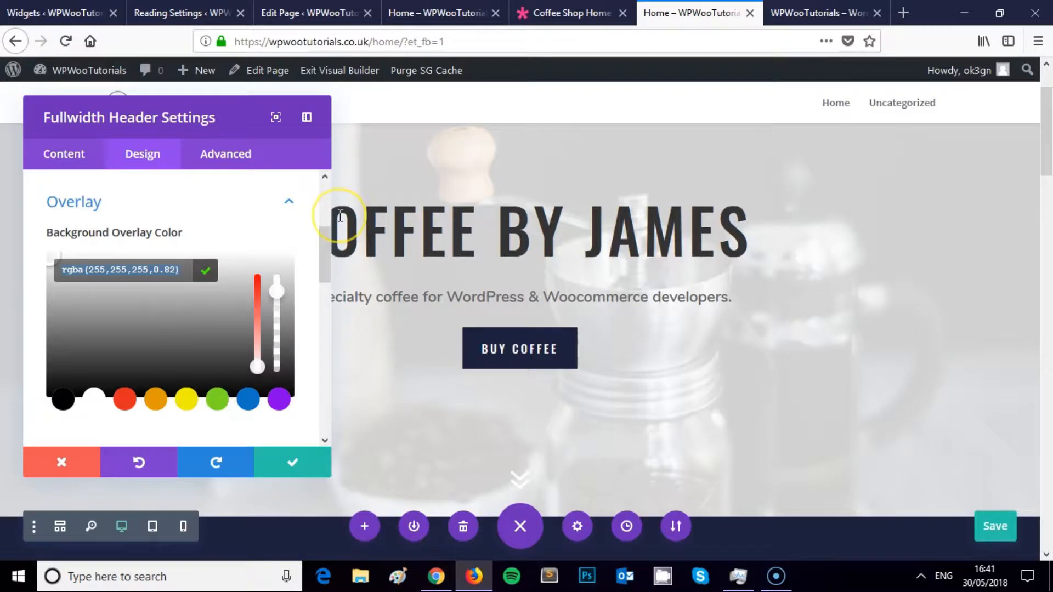
pyautogui.write('#888ca1')
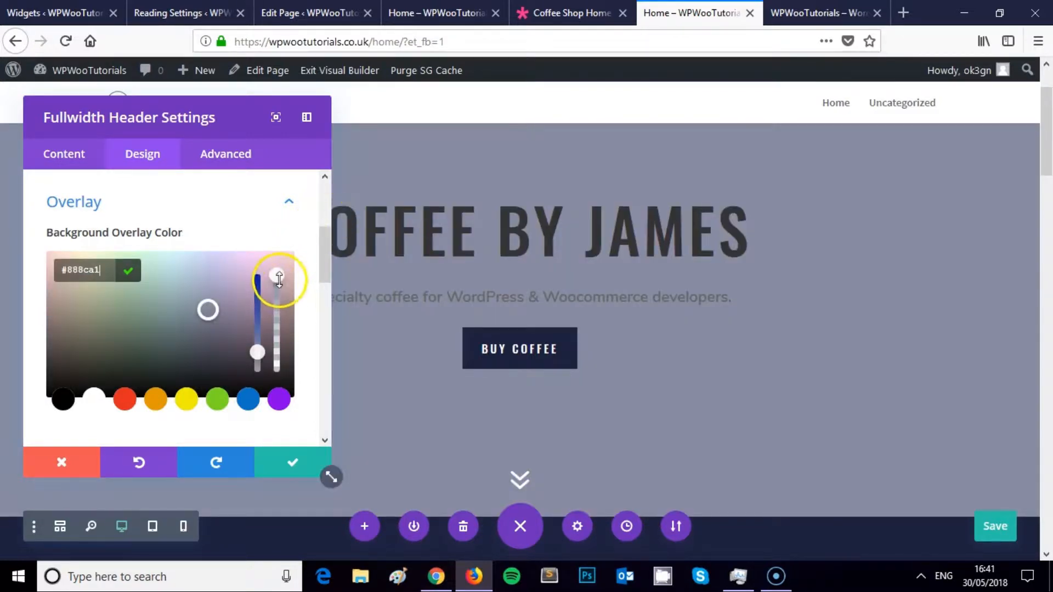
pyautogui.moveTo(278, 284); pyautogui.dragTo(278, 318)
pyautogui.click(173, 270)
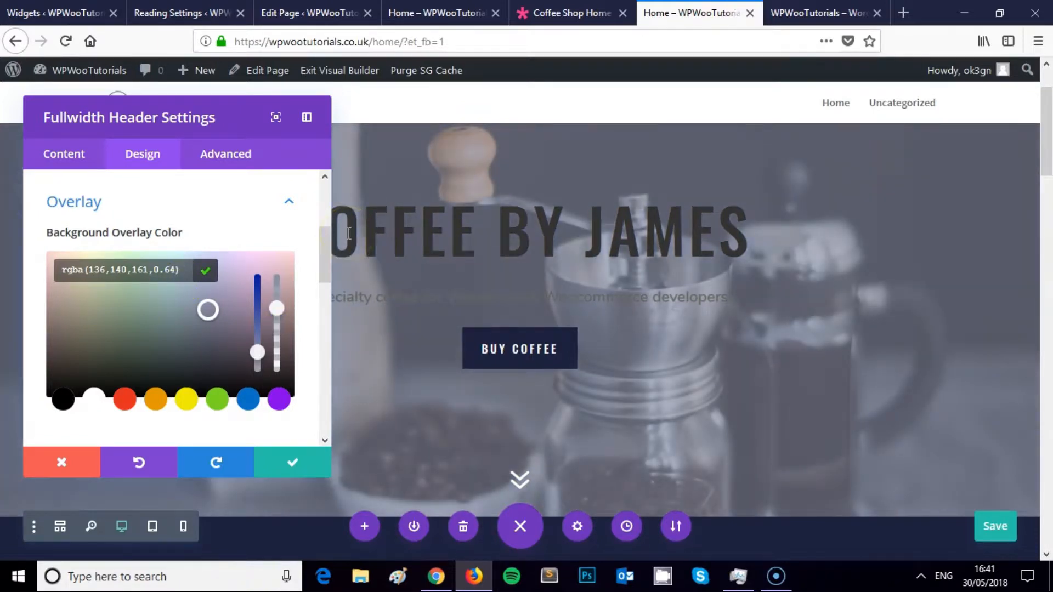
pyautogui.write('9')
pyautogui.press('BackSpace')
pyautogui.press('BackSpace')
pyautogui.write(')')
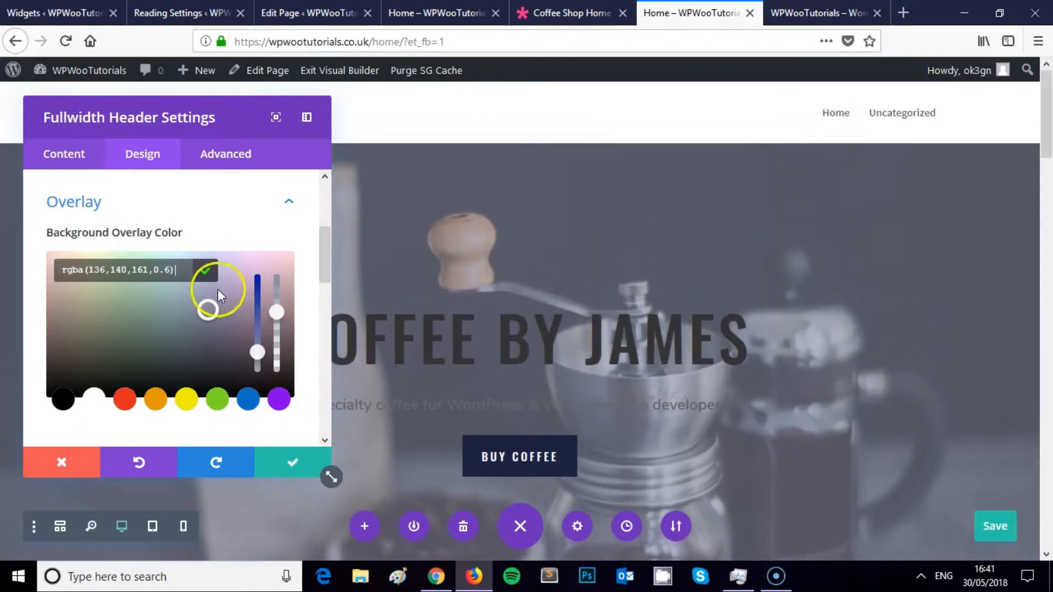
# - Make the hero title COFFEE BY JAMES text white
pyautogui.scroll(-5, 252, 222)
pyautogui.scroll(2, 170, 277)
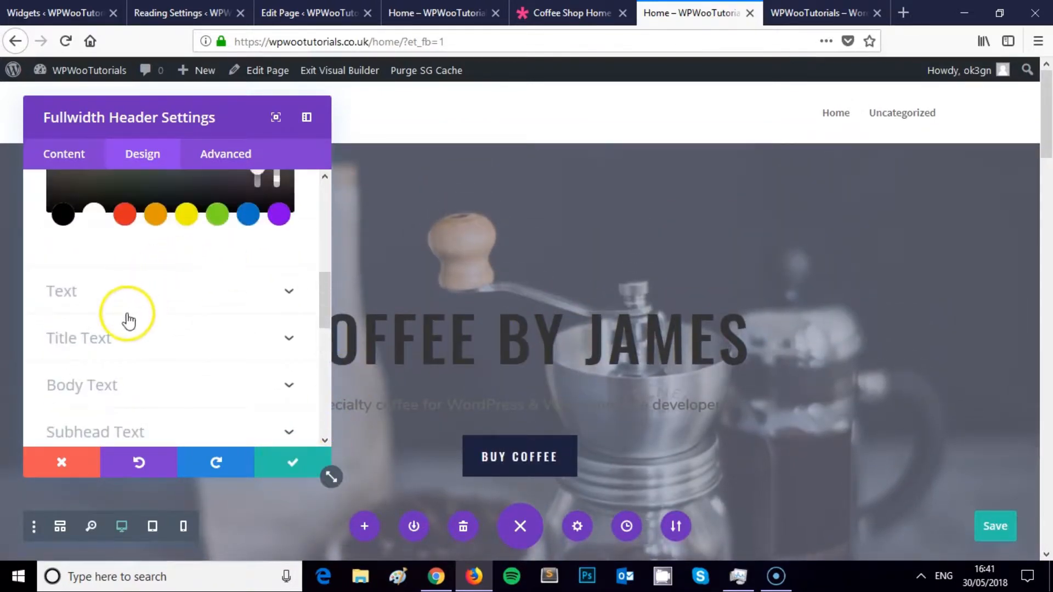
pyautogui.click(104, 338)
pyautogui.scroll(-5, 146, 285)
pyautogui.click(124, 367)
# - Make the subheading text white and apply the header settings
pyautogui.scroll(-5, 213, 246)
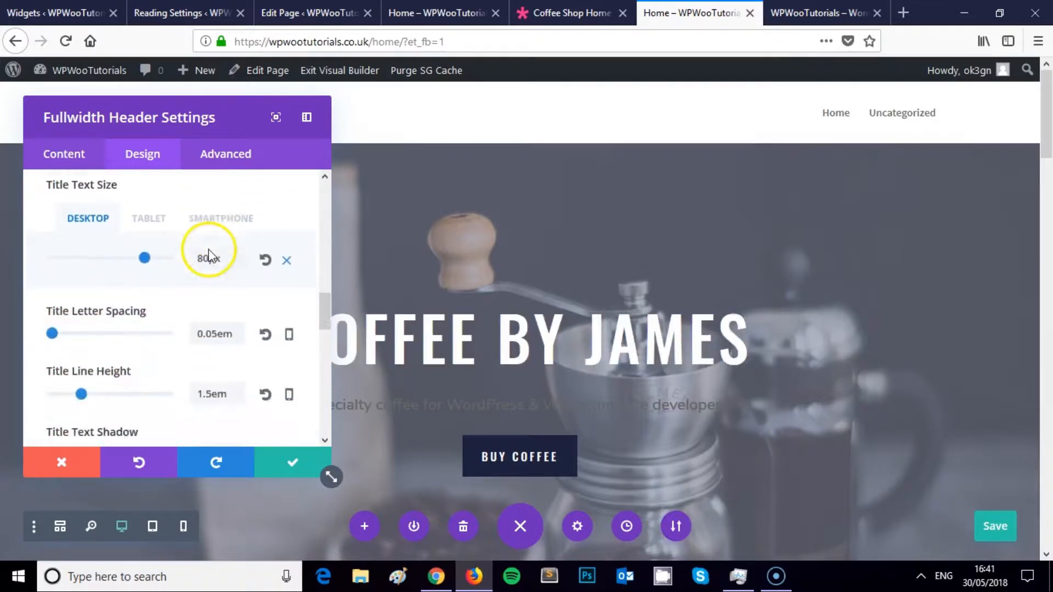
pyautogui.scroll(-5, 196, 255)
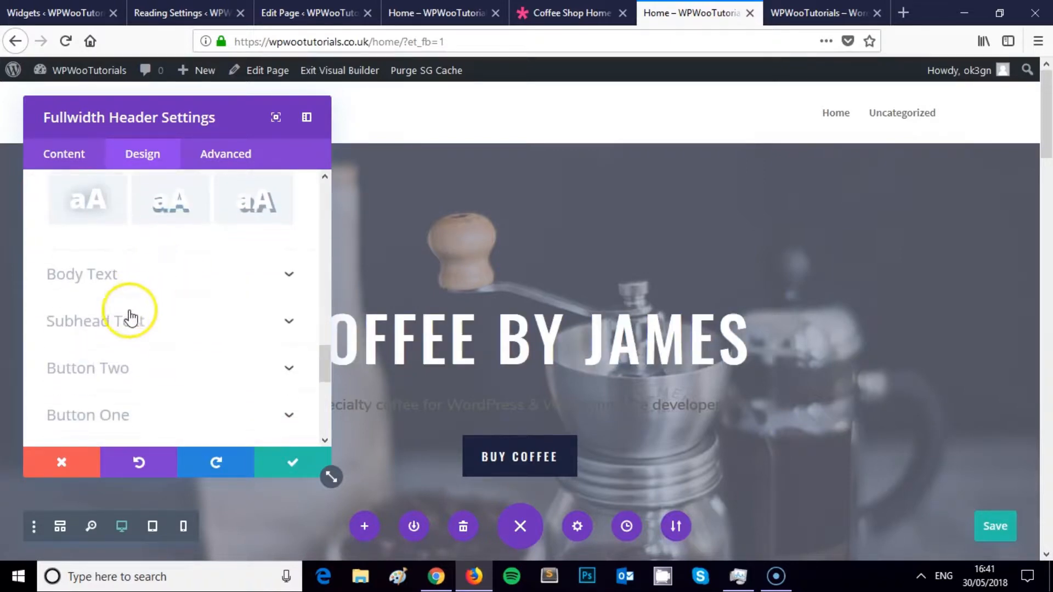
pyautogui.click(136, 324)
pyautogui.scroll(-4, 135, 298)
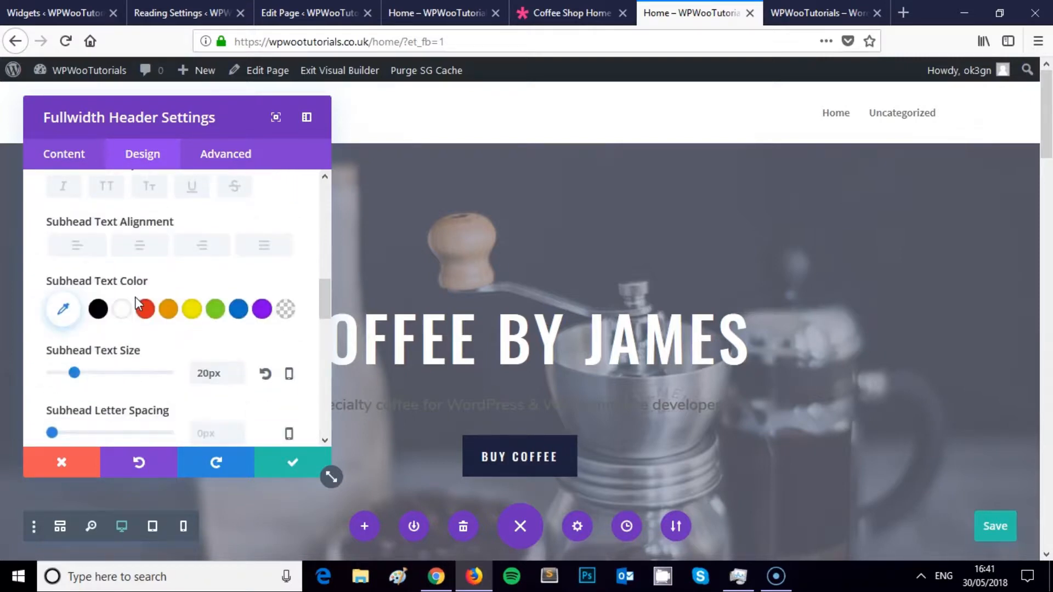
pyautogui.scroll(-2, 111, 242)
pyautogui.click(122, 218)
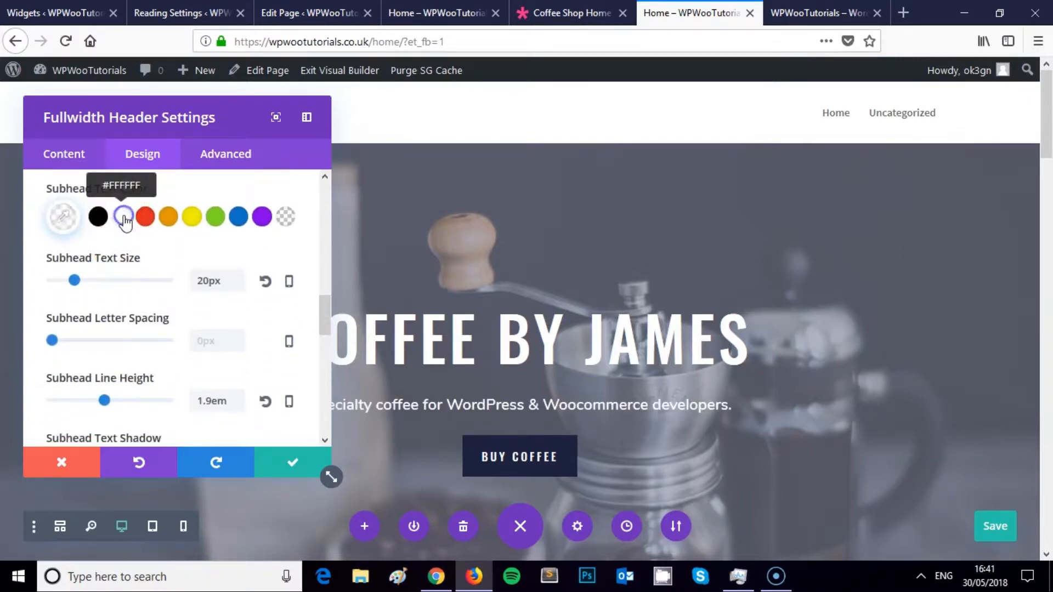
pyautogui.click(291, 458)
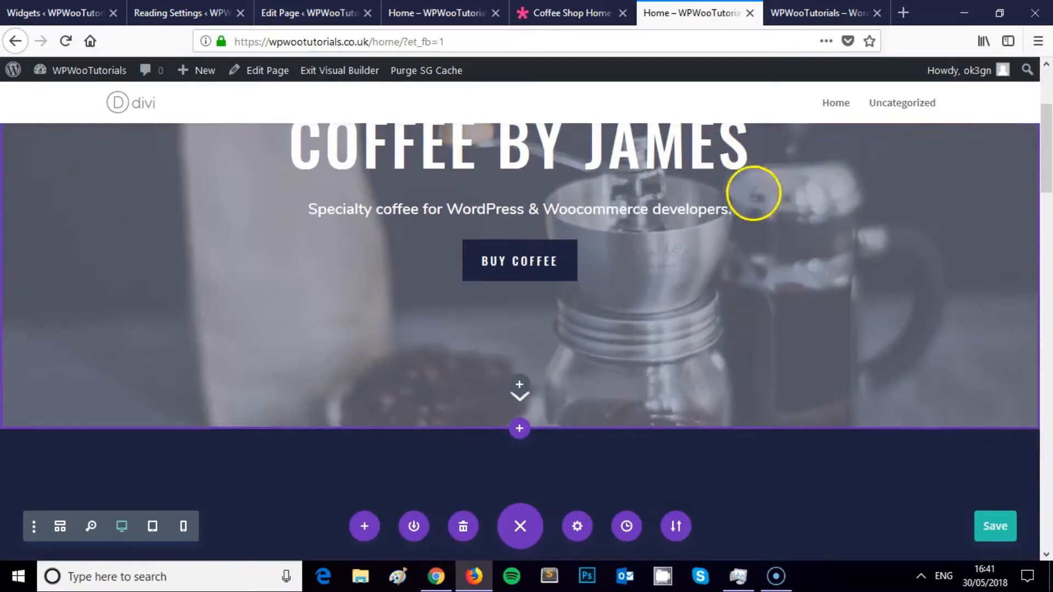
# - Inspect the hero section's design settings and close them unchanged
pyautogui.scroll(-4, 699, 182)
pyautogui.scroll(4, 700, 184)
pyautogui.scroll(-2, 640, 269)
pyautogui.scroll(2, 640, 269)
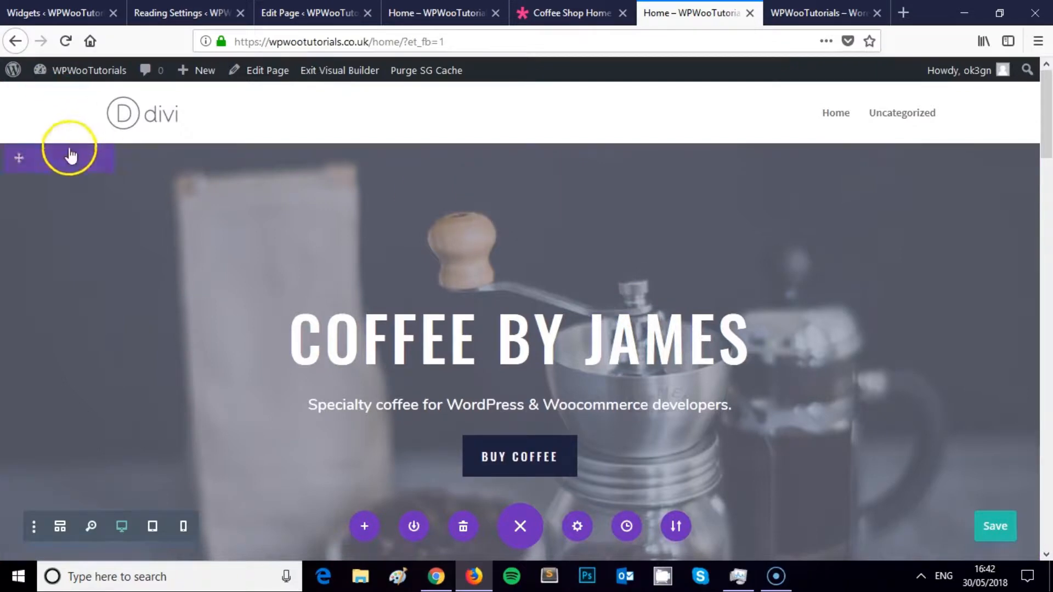
pyautogui.click(38, 159)
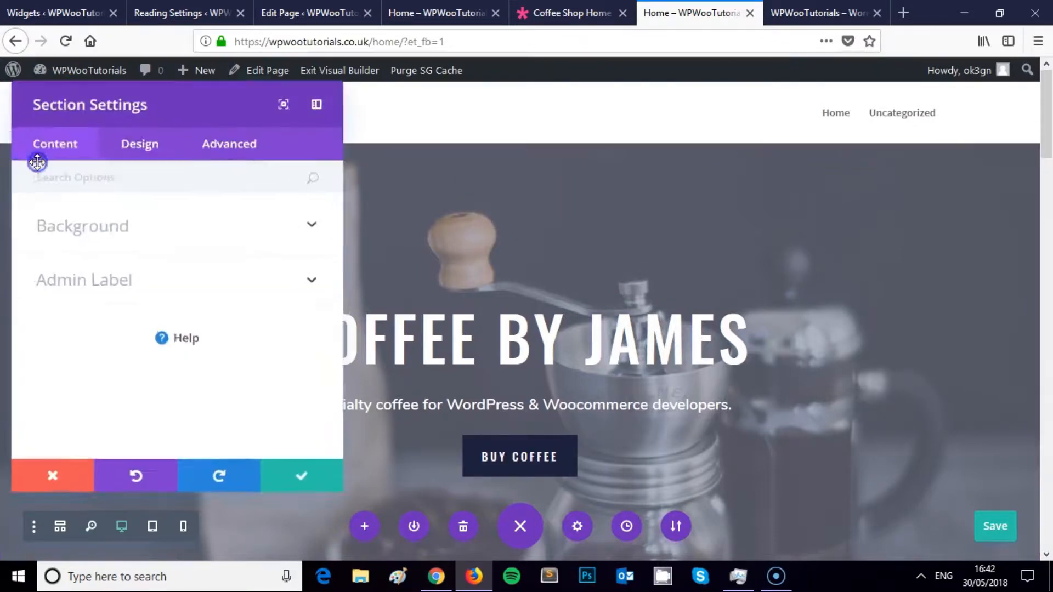
pyautogui.click(139, 155)
pyautogui.scroll(-1, 192, 280)
pyautogui.scroll(-2, 187, 282)
pyautogui.scroll(3, 168, 279)
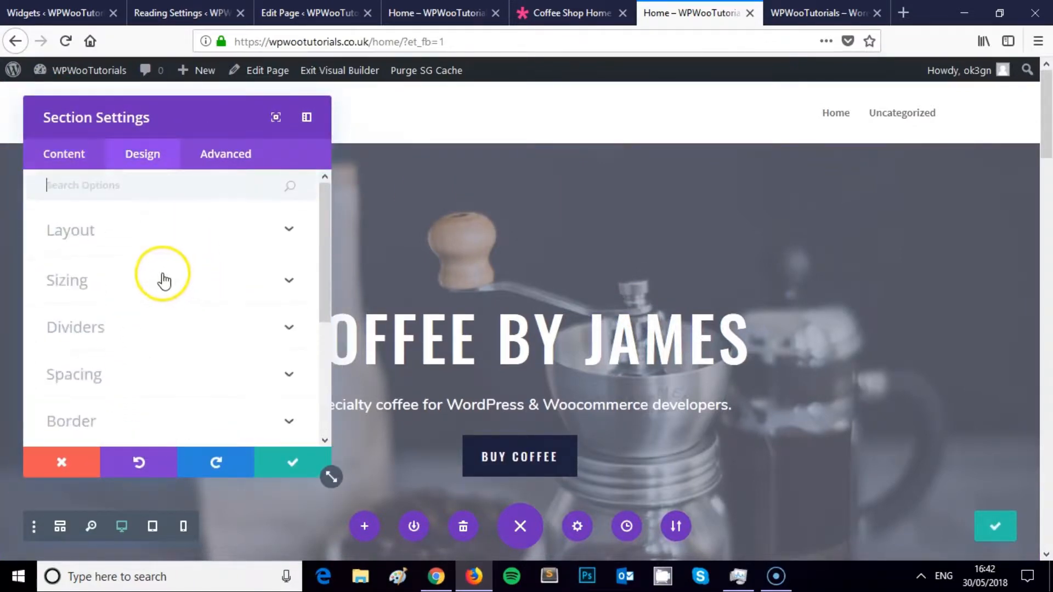
pyautogui.scroll(-3, 142, 313)
pyautogui.scroll(3, 141, 312)
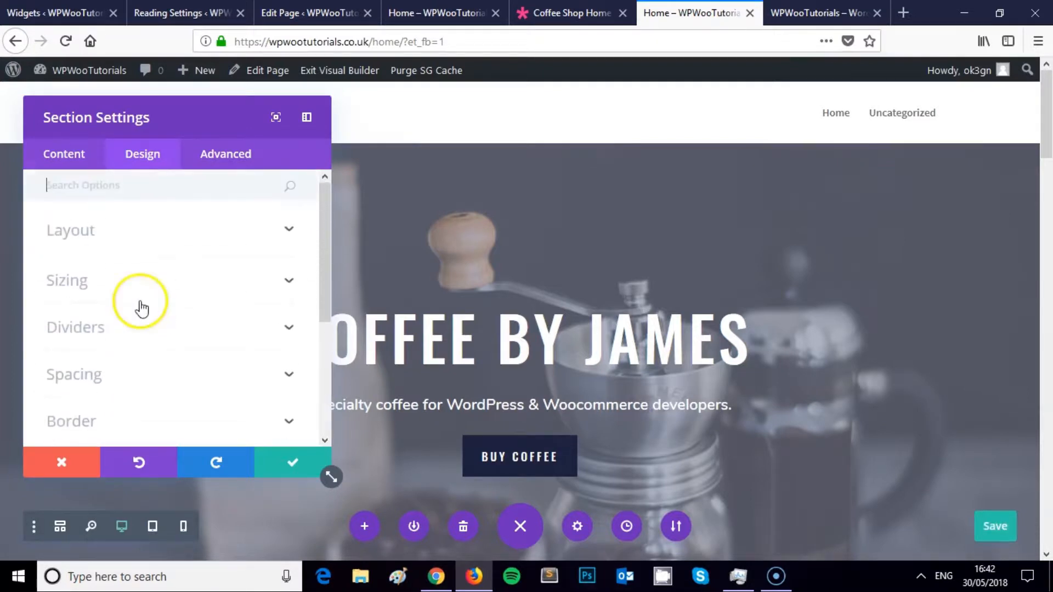
pyautogui.click(66, 463)
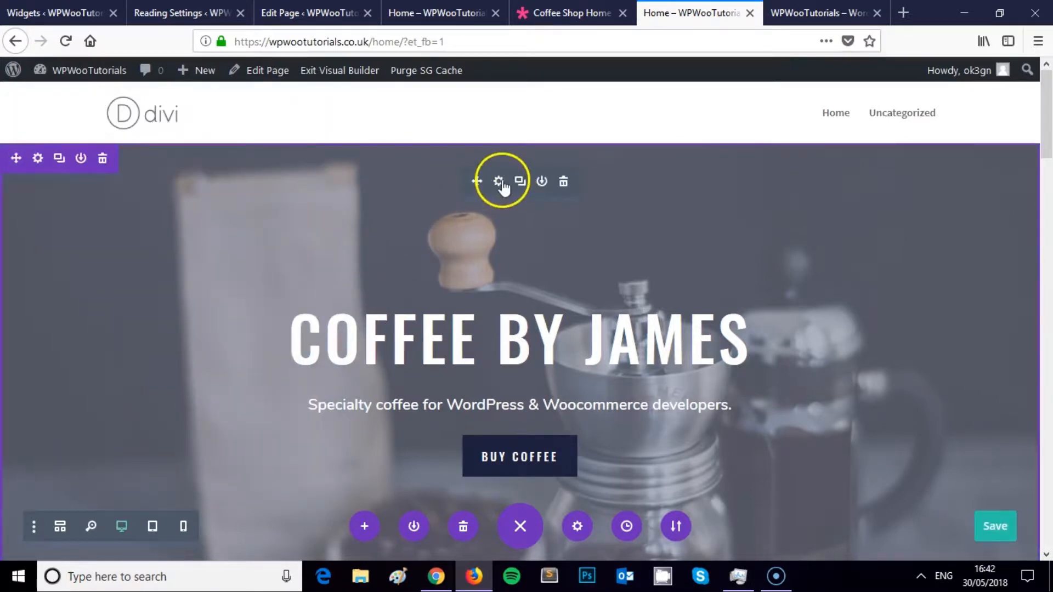
# - Set the header overlay's opacity to 0.66, giving rgba(136,140,161,0.66)
pyautogui.click(501, 182)
pyautogui.click(143, 156)
pyautogui.click(167, 258)
pyautogui.scroll(-2, 137, 265)
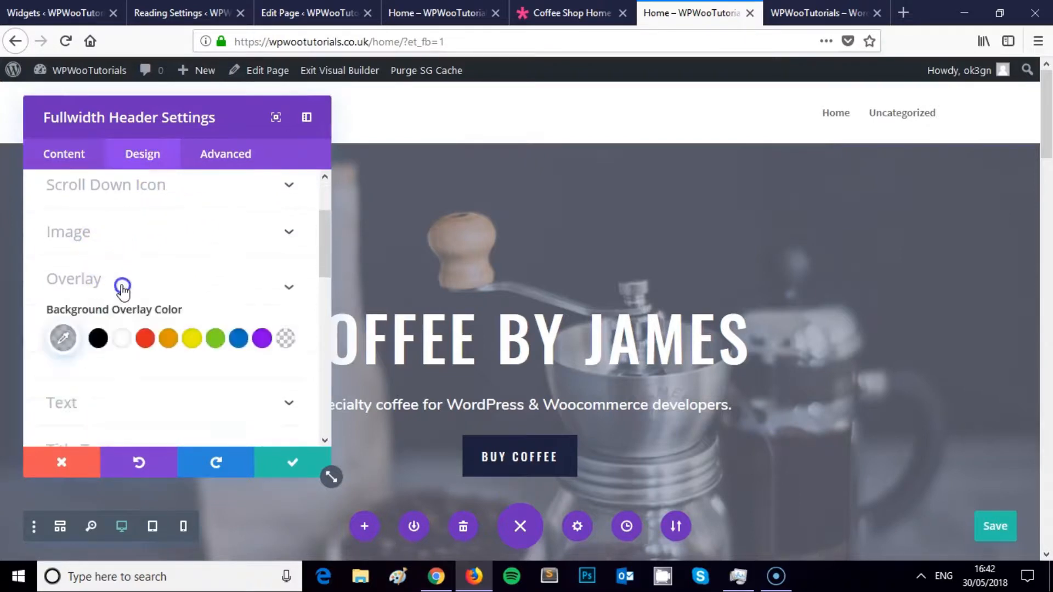
pyautogui.click(122, 286)
pyautogui.click(63, 261)
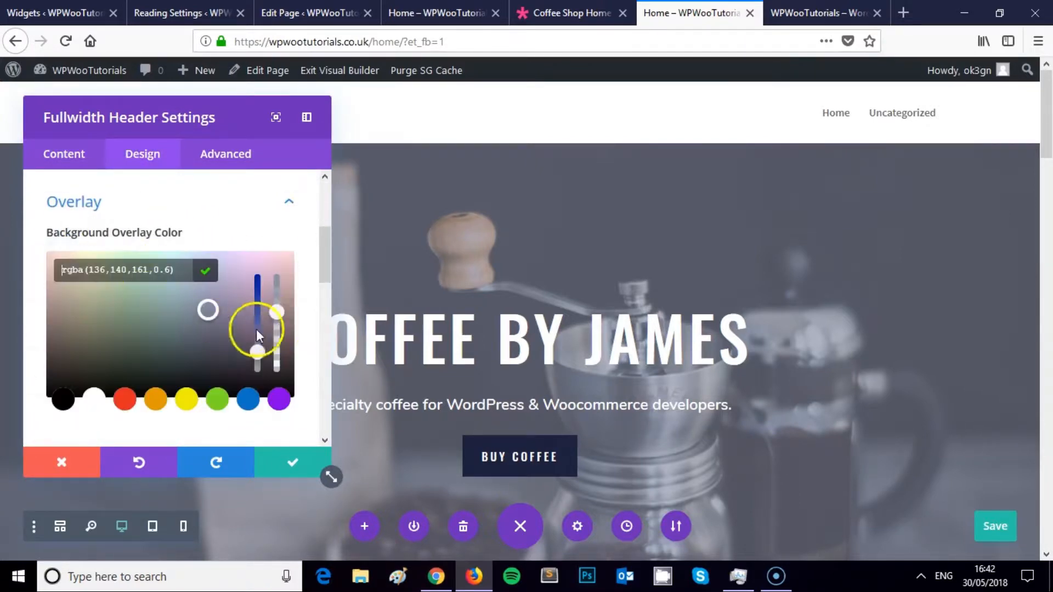
pyautogui.moveTo(277, 312); pyautogui.dragTo(279, 298)
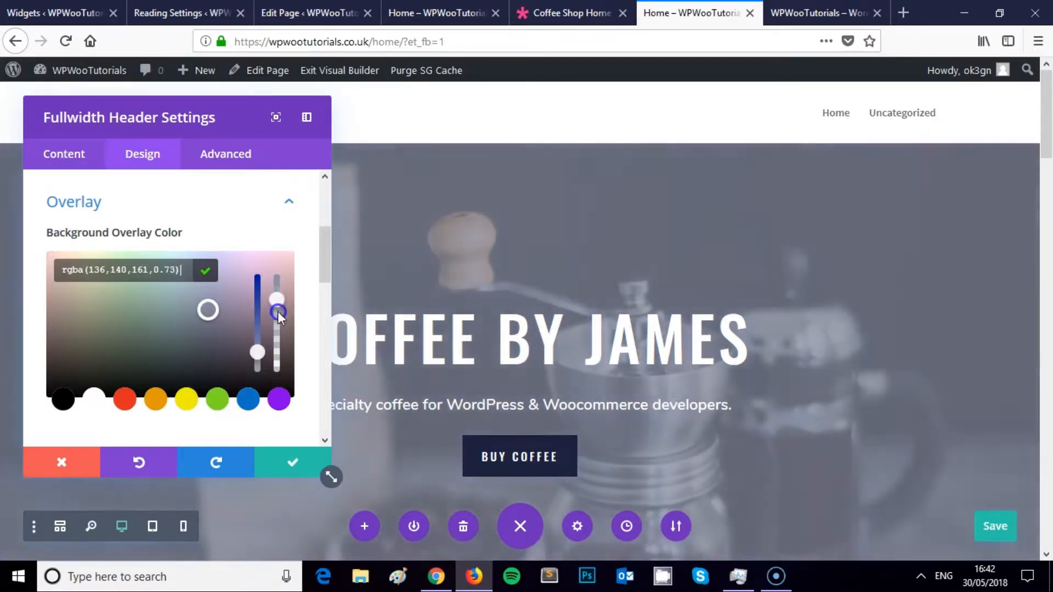
pyautogui.moveTo(279, 306); pyautogui.dragTo(278, 313)
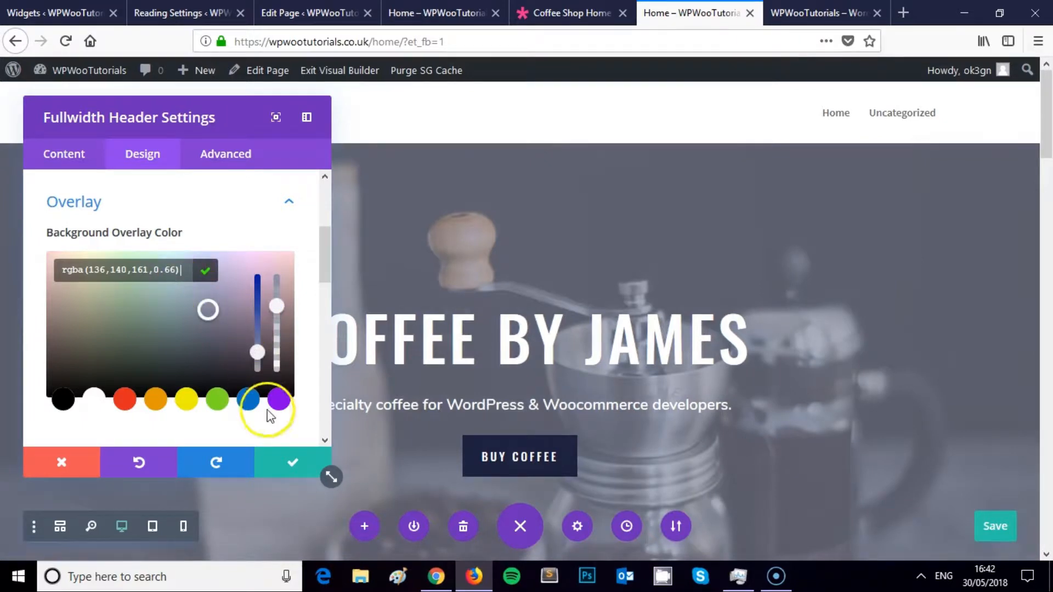
pyautogui.click(285, 462)
# - Select the darker blue-grey hex 636784 from Paletton's Color Info
pyautogui.scroll(-3, 677, 274)
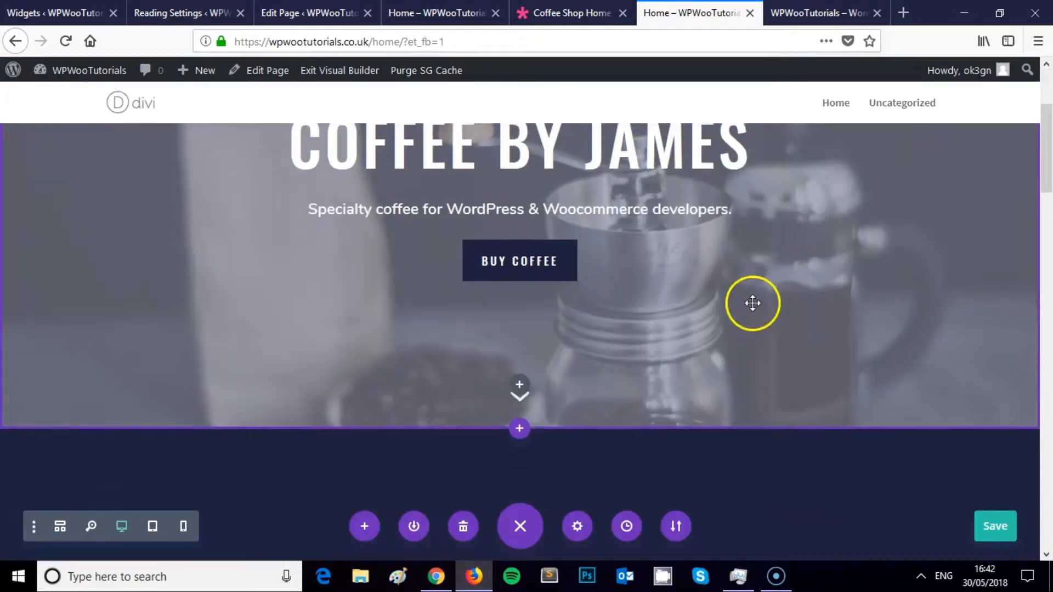
pyautogui.scroll(3, 752, 303)
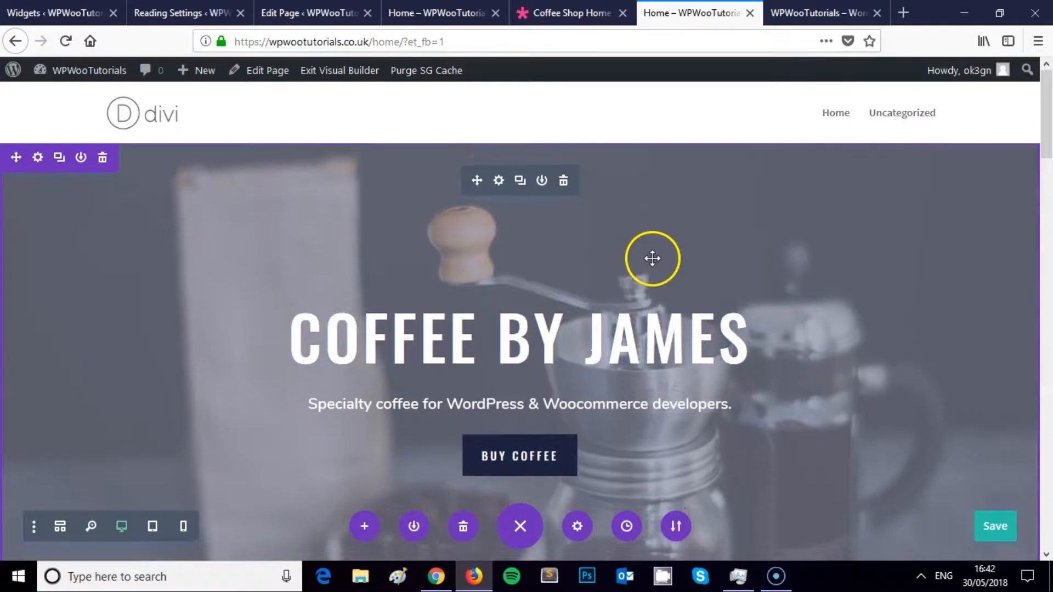
pyautogui.scroll(-2, 651, 242)
pyautogui.scroll(2, 651, 242)
pyautogui.click(436, 577)
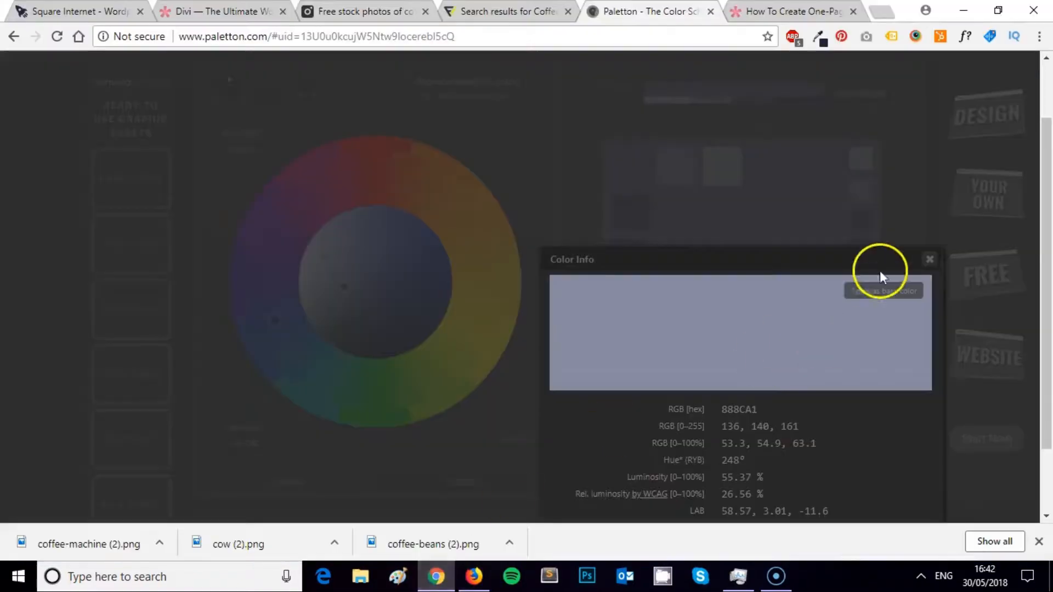
pyautogui.click(928, 259)
pyautogui.click(656, 403)
pyautogui.doubleClick(739, 411)
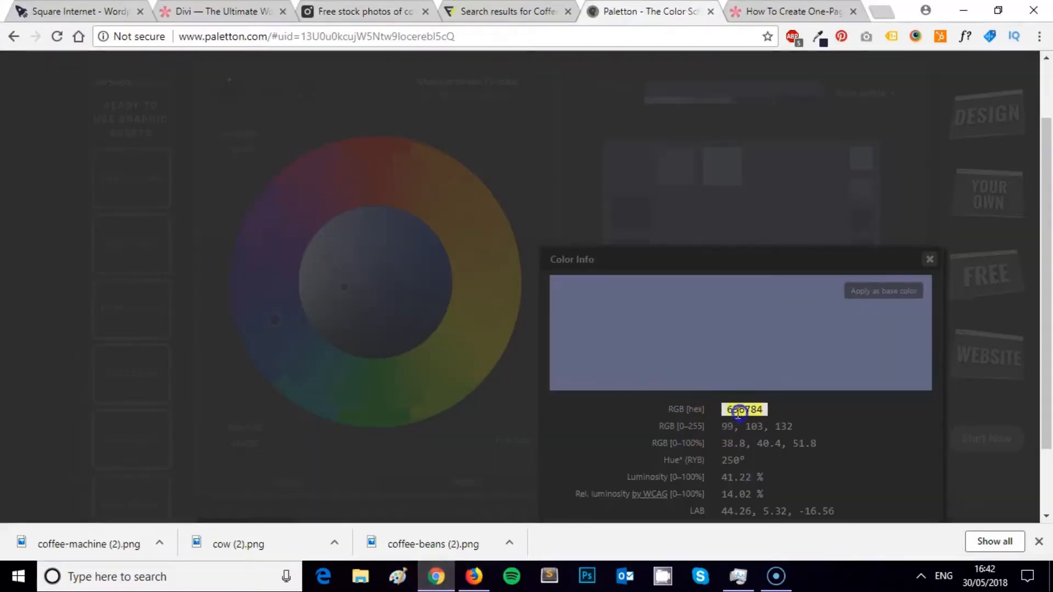
pyautogui.click(473, 577)
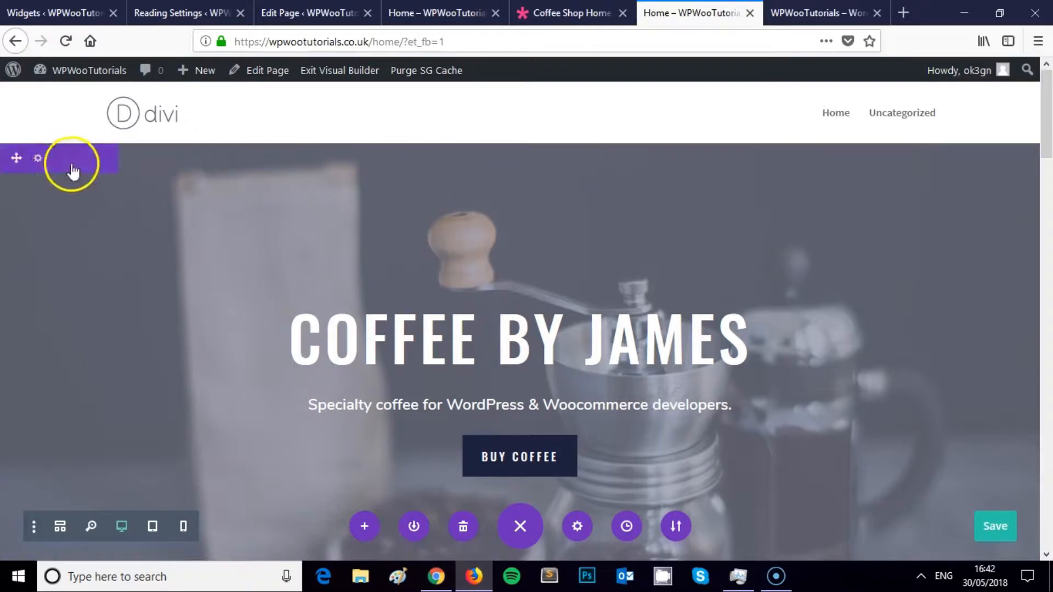
# - Open the Fullwidth Header's Design > Overlay colour options
pyautogui.click(38, 161)
pyautogui.click(144, 156)
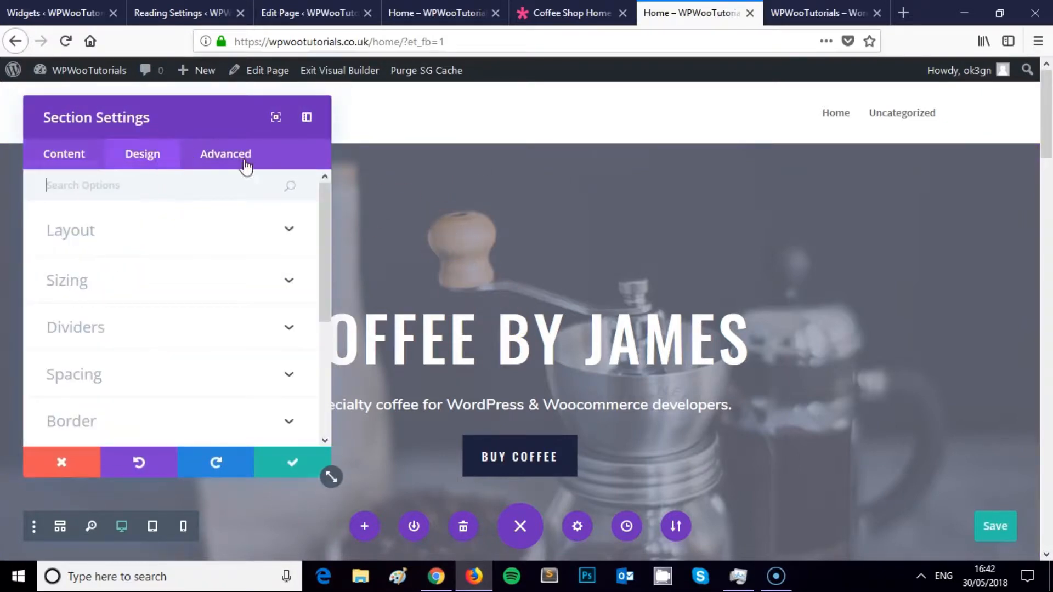
pyautogui.click(82, 465)
pyautogui.click(497, 183)
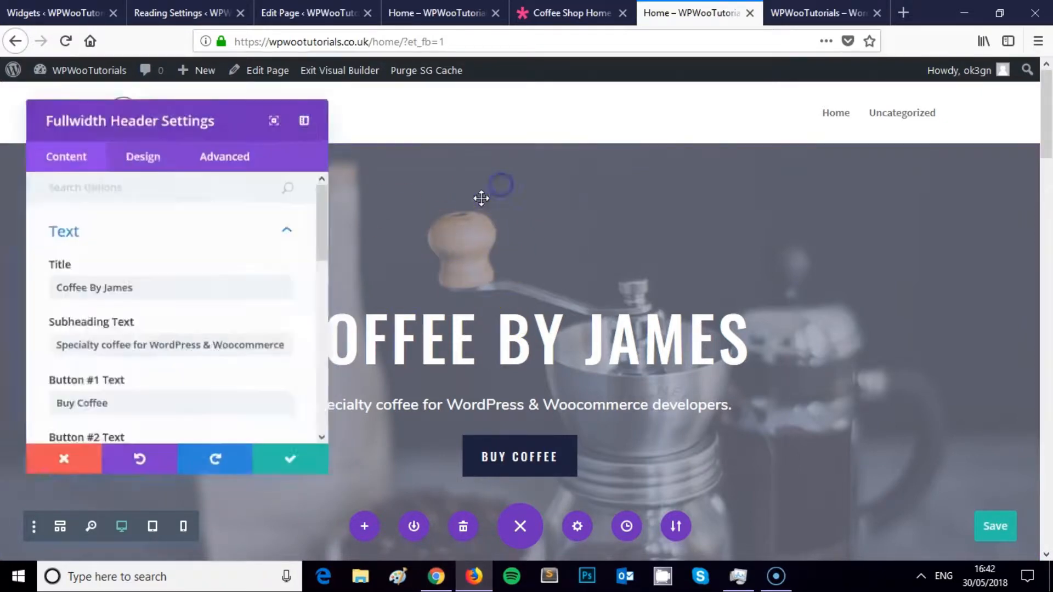
pyautogui.click(159, 155)
pyautogui.scroll(-3, 137, 285)
pyautogui.click(104, 286)
pyautogui.scroll(-1, 71, 277)
pyautogui.scroll(1, 63, 263)
# - Paste #636784 as the overlay colour and lower its opacity to about 0.71
pyautogui.click(63, 261)
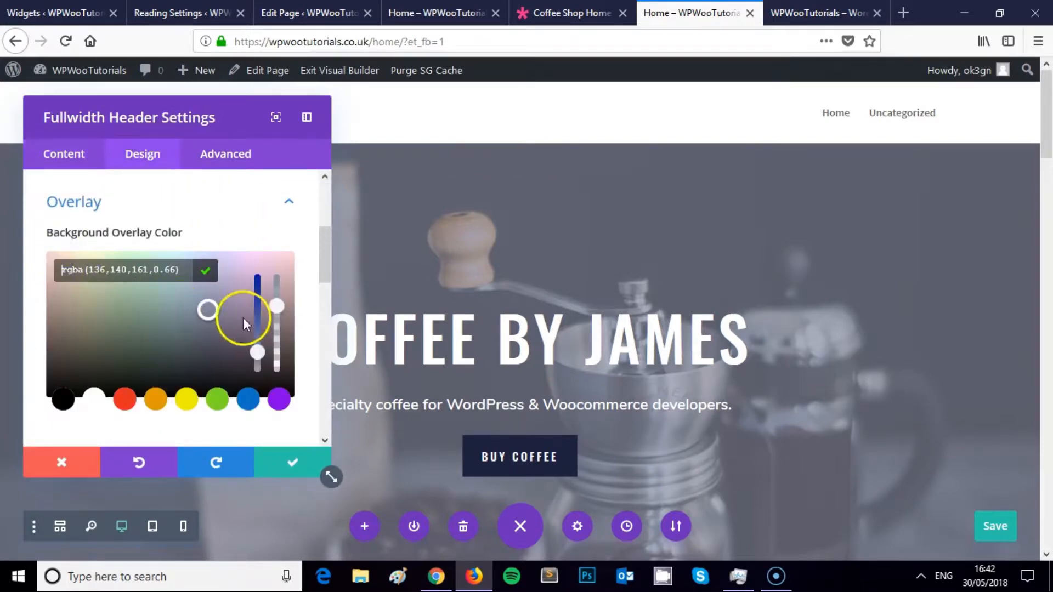
pyautogui.write('#636784')
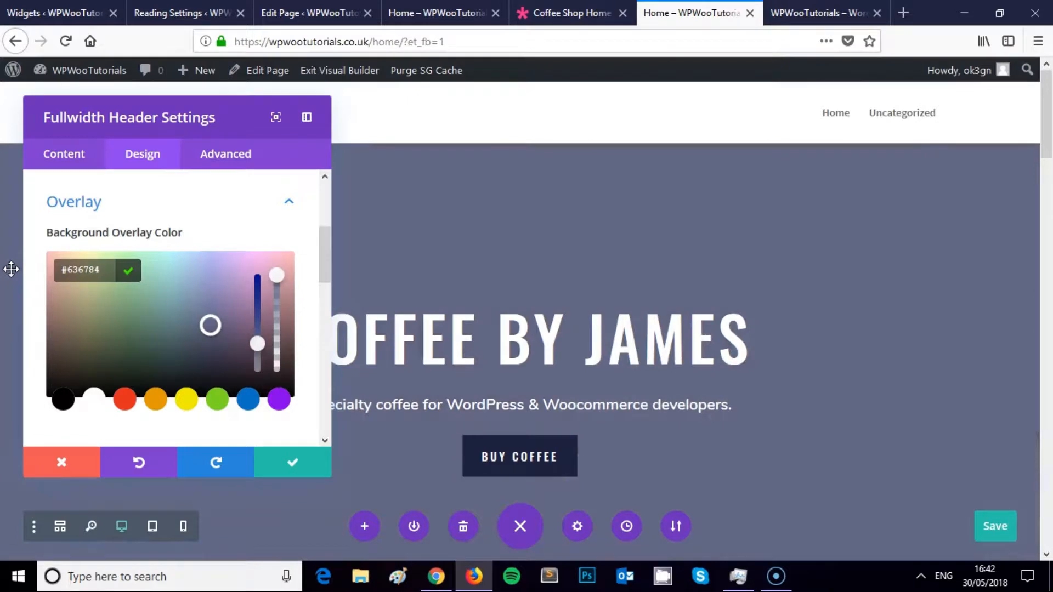
pyautogui.moveTo(278, 281); pyautogui.dragTo(279, 313)
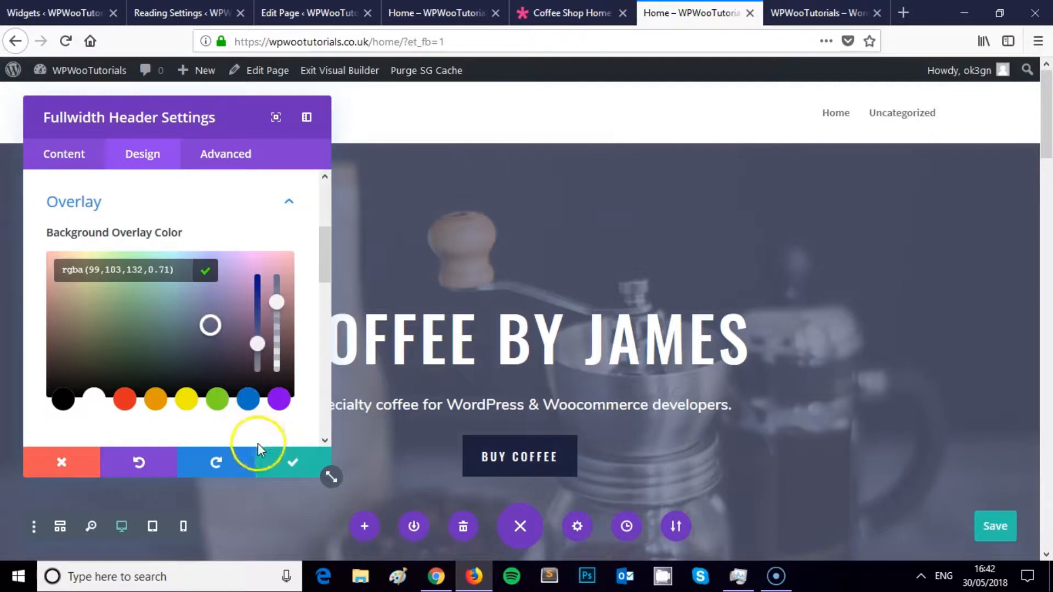
pyautogui.click(273, 460)
# - Scroll through the page to review the darker blue-grey hero overlay
pyautogui.scroll(-3, 384, 236)
pyautogui.scroll(3, 353, 263)
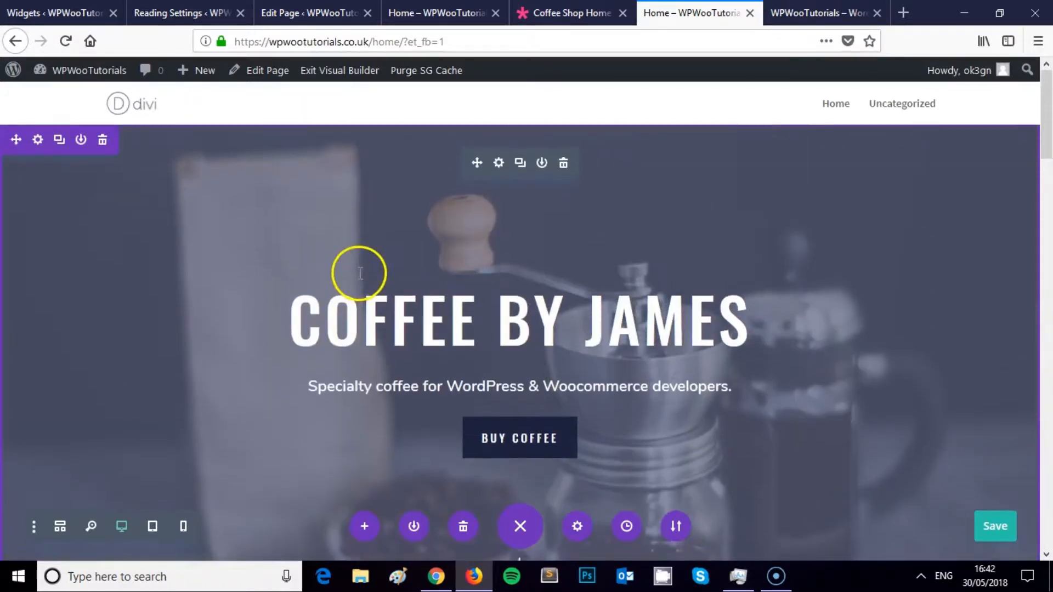
pyautogui.scroll(-1, 365, 275)
pyautogui.scroll(-5, 321, 315)
pyautogui.scroll(6, 320, 308)
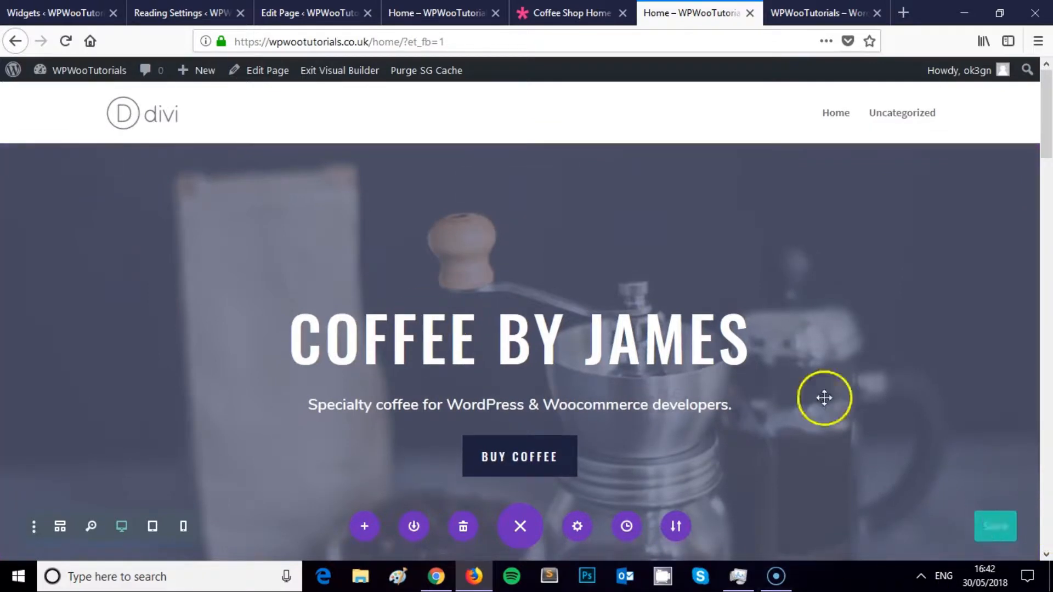
pyautogui.scroll(-5, 581, 258)
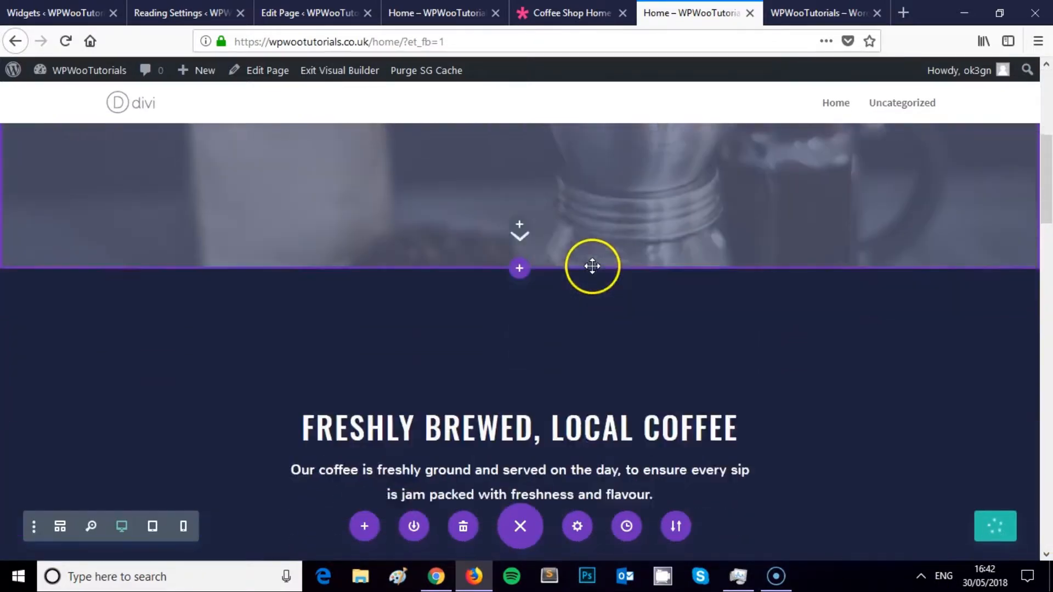
pyautogui.scroll(-5, 592, 266)
pyautogui.scroll(2, 593, 266)
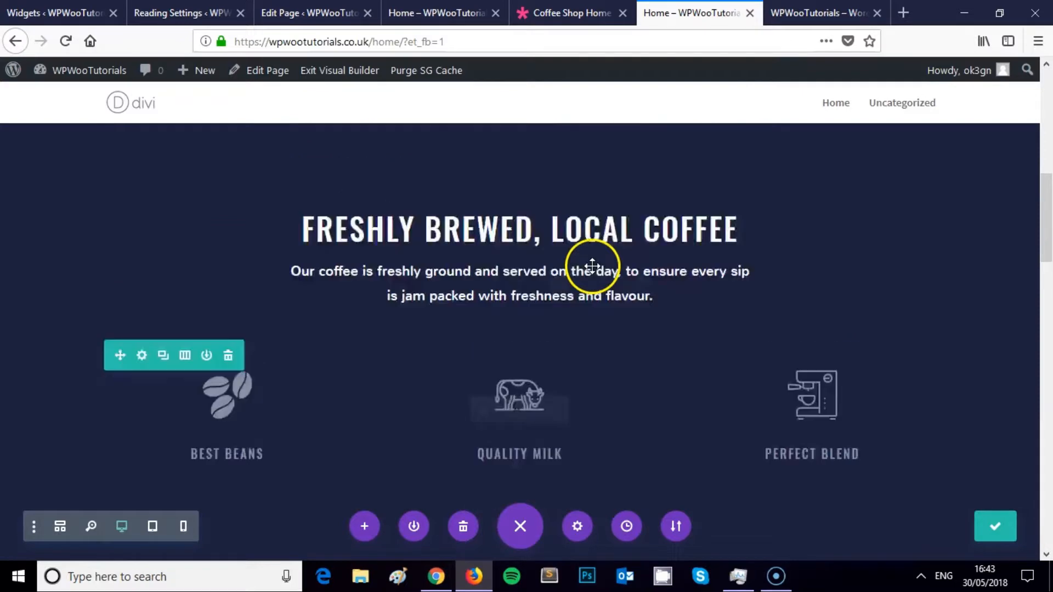
pyautogui.scroll(2, 592, 266)
pyautogui.scroll(-10, 593, 266)
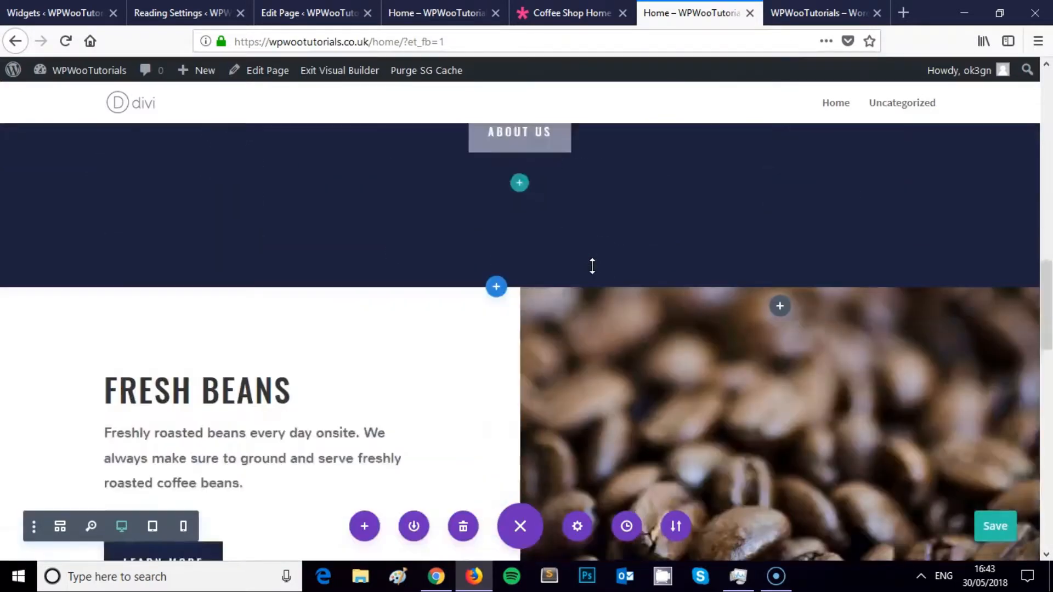
pyautogui.scroll(-15, 592, 266)
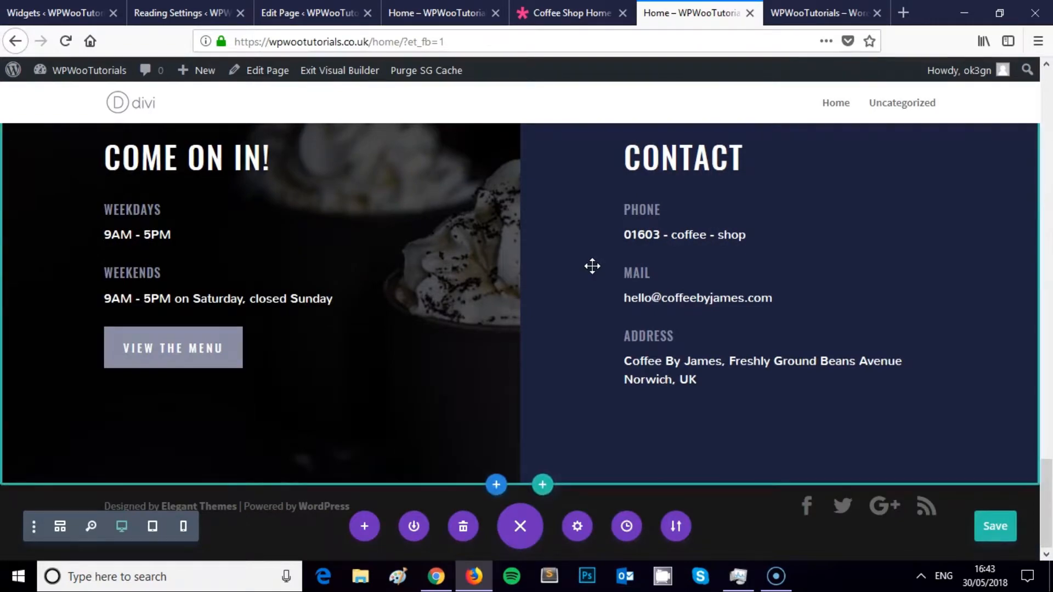
pyautogui.scroll(12, 592, 266)
pyautogui.scroll(12, 592, 266)
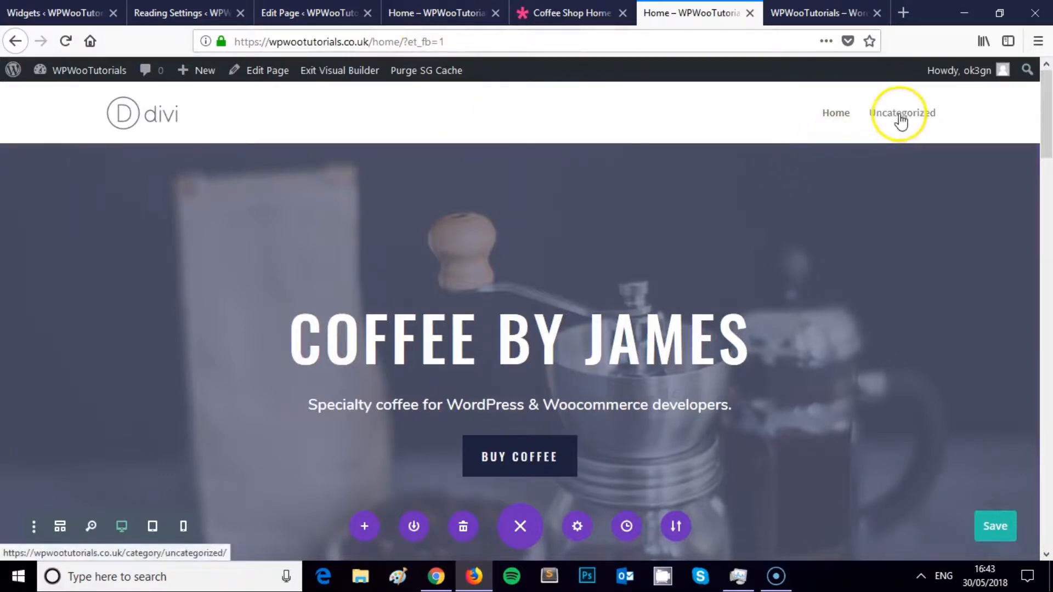
# - Open the Appearance > Menus screen in a new tab from the home page editor
pyautogui.click(313, 11)
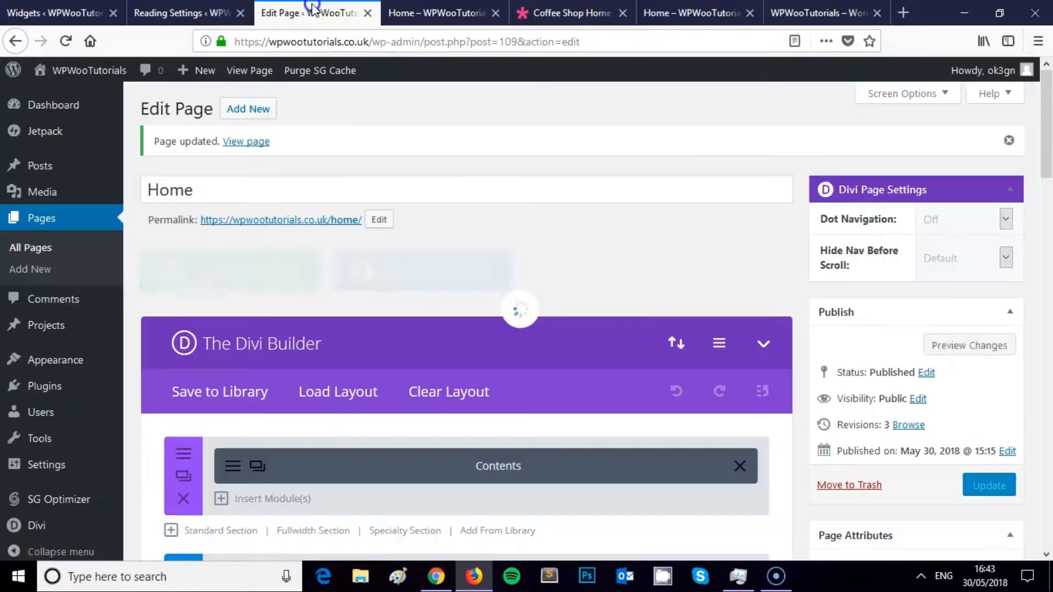
pyautogui.moveTo(71, 373)
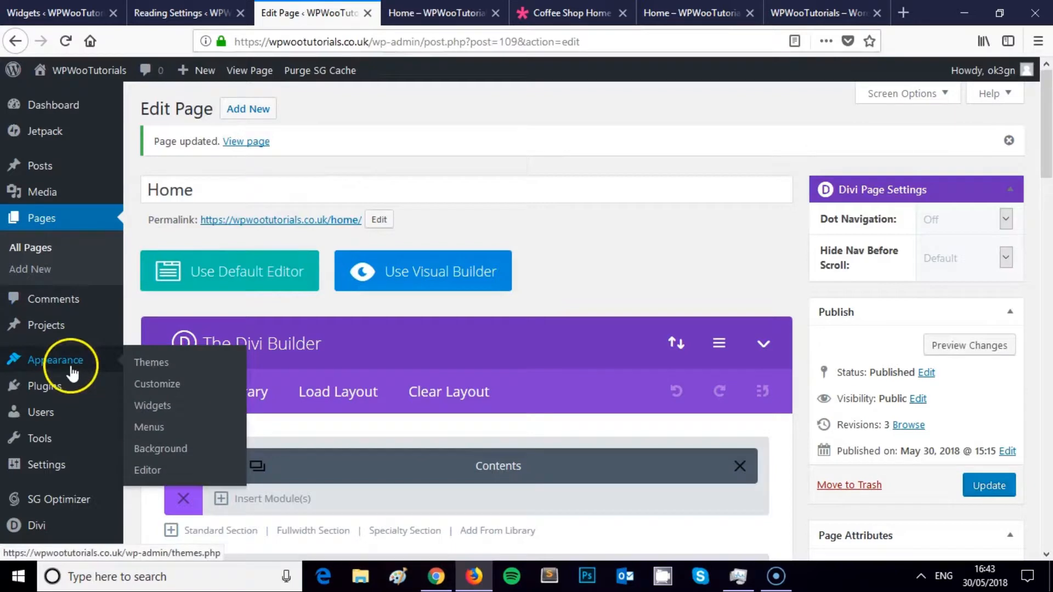
pyautogui.rightClick(160, 428)
pyautogui.click(266, 242)
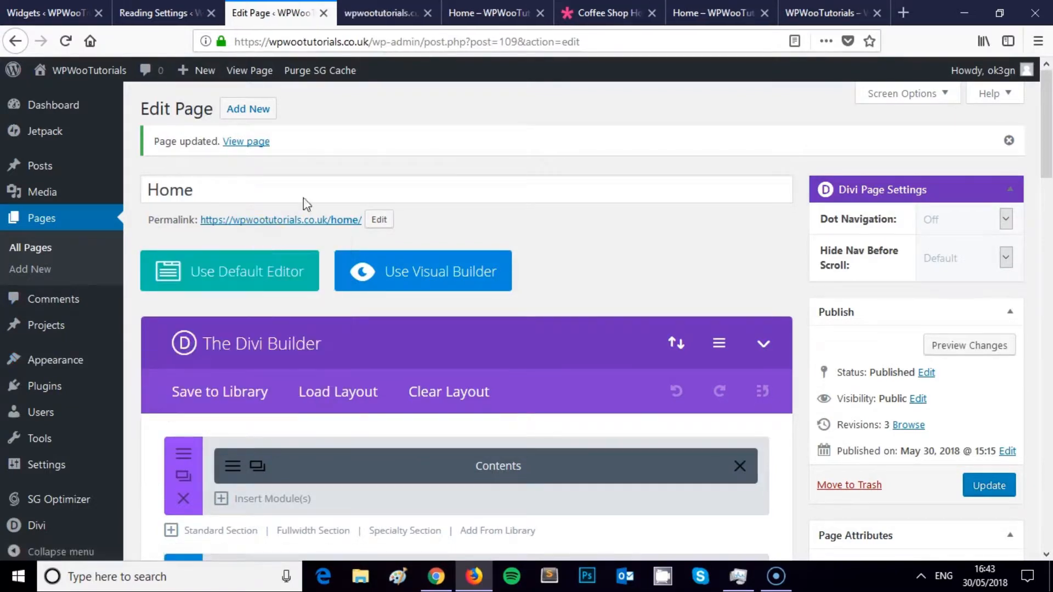
pyautogui.click(402, 15)
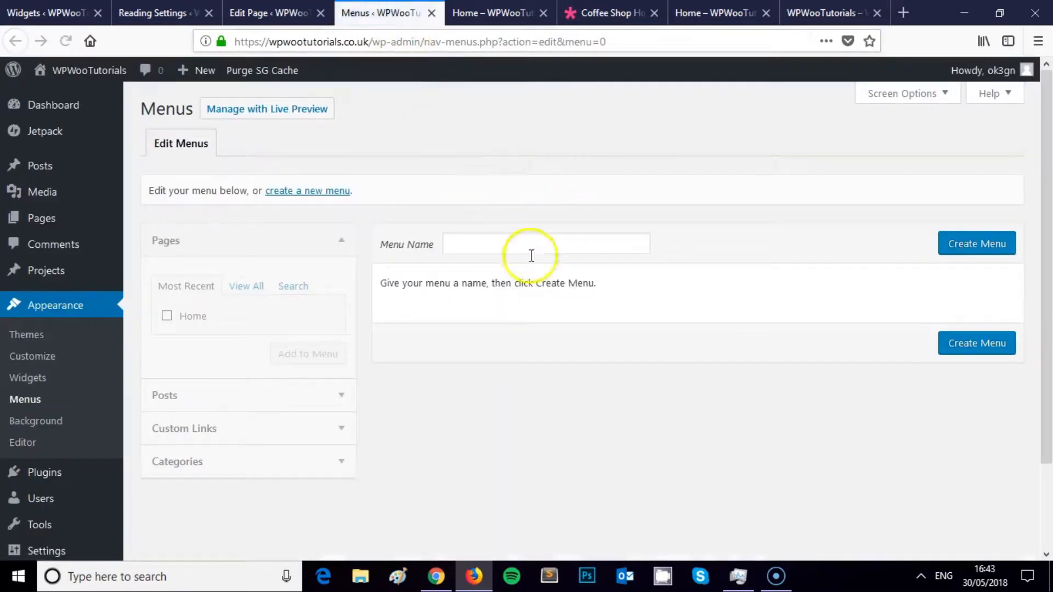
# - Create an empty menu named 'Main Menu' and expand the Custom Links options
pyautogui.click(466, 251)
pyautogui.write('Main Mern')
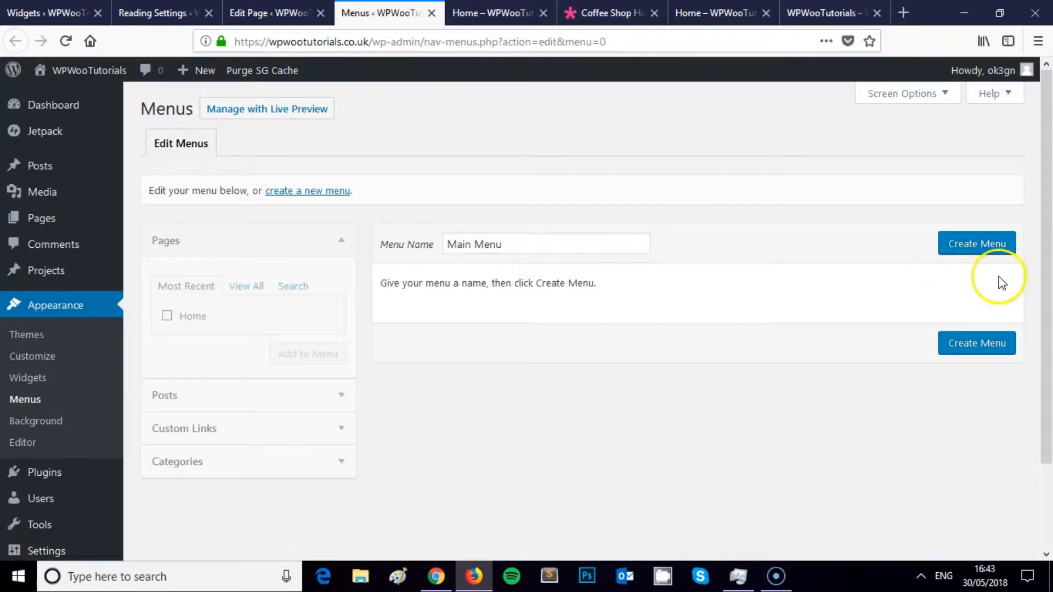
pyautogui.click(969, 247)
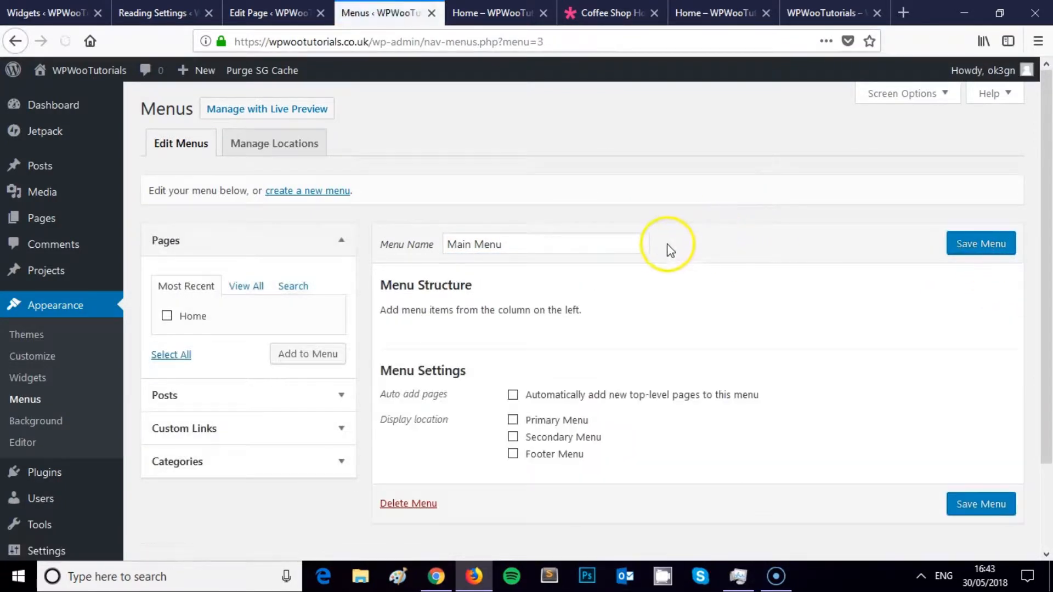
pyautogui.click(251, 427)
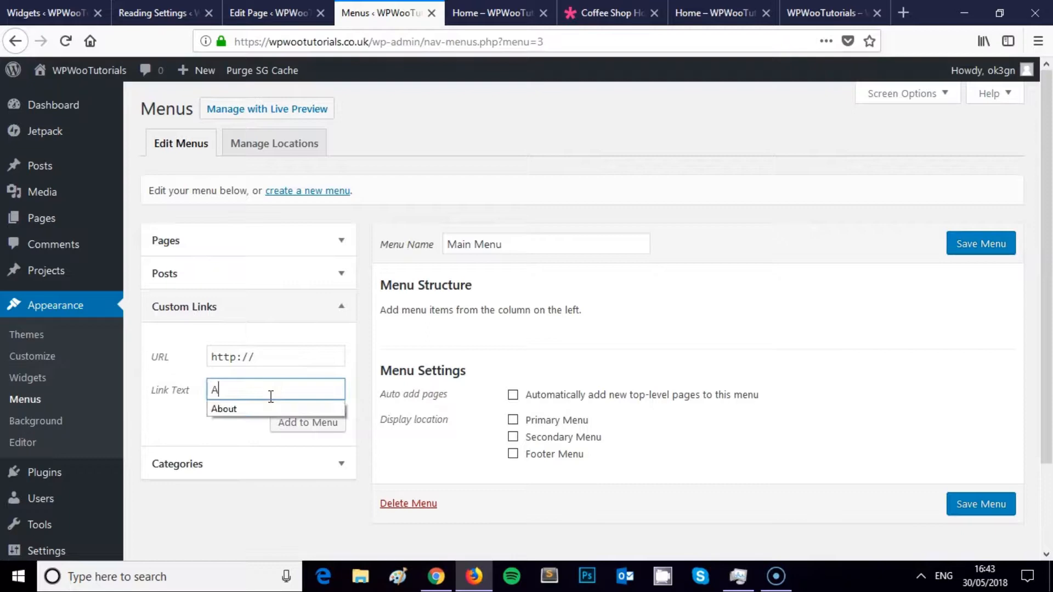
# - Compare the home page preview, the builder view and the front page across the open tabs
pyautogui.click(492, 12)
pyautogui.scroll(-5, 540, 305)
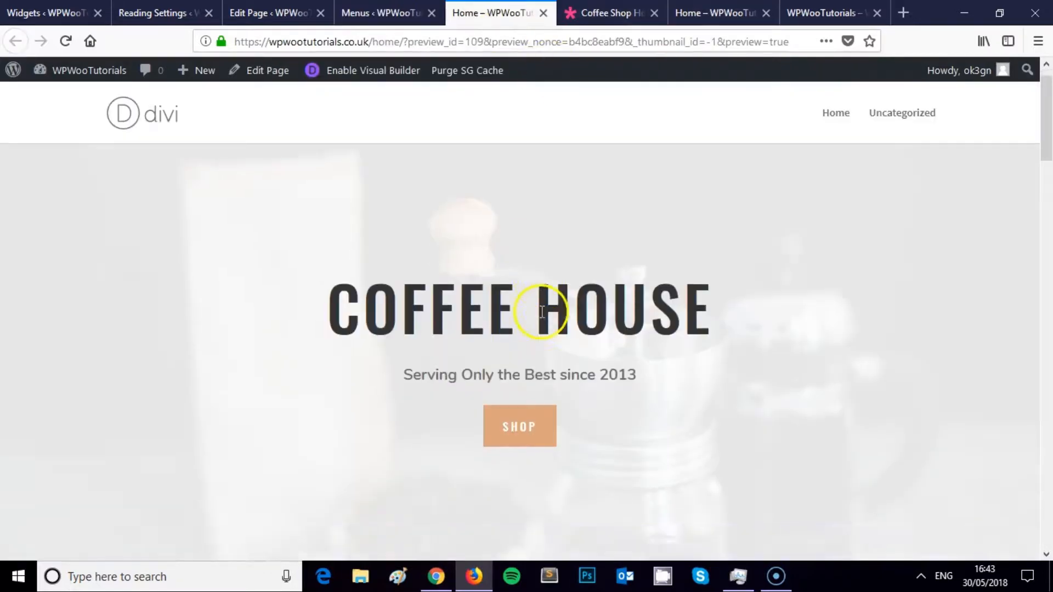
pyautogui.click(716, 12)
pyautogui.scroll(-15, 658, 219)
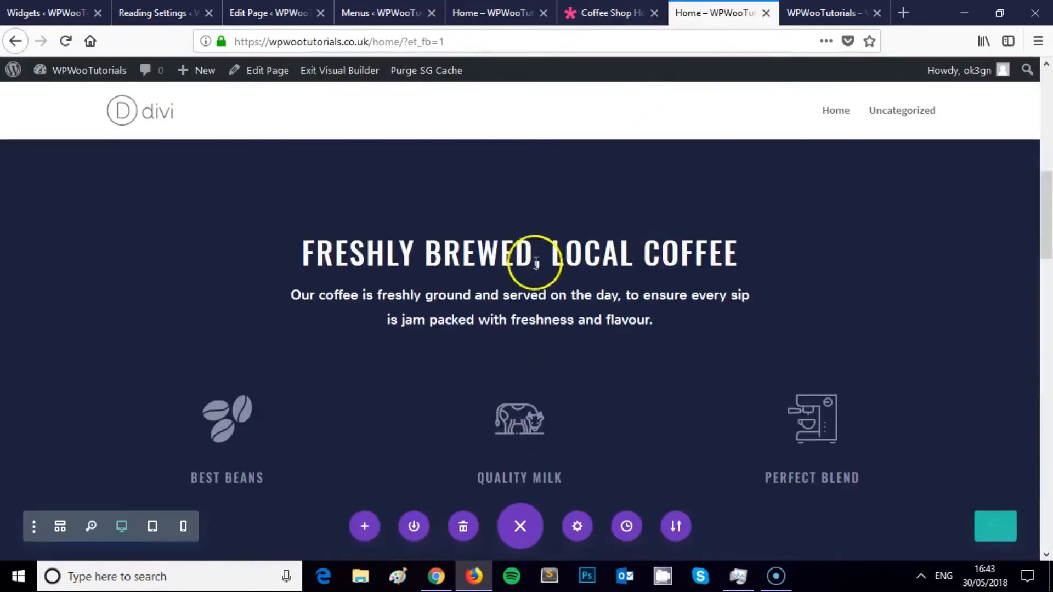
pyautogui.scroll(-5, 543, 252)
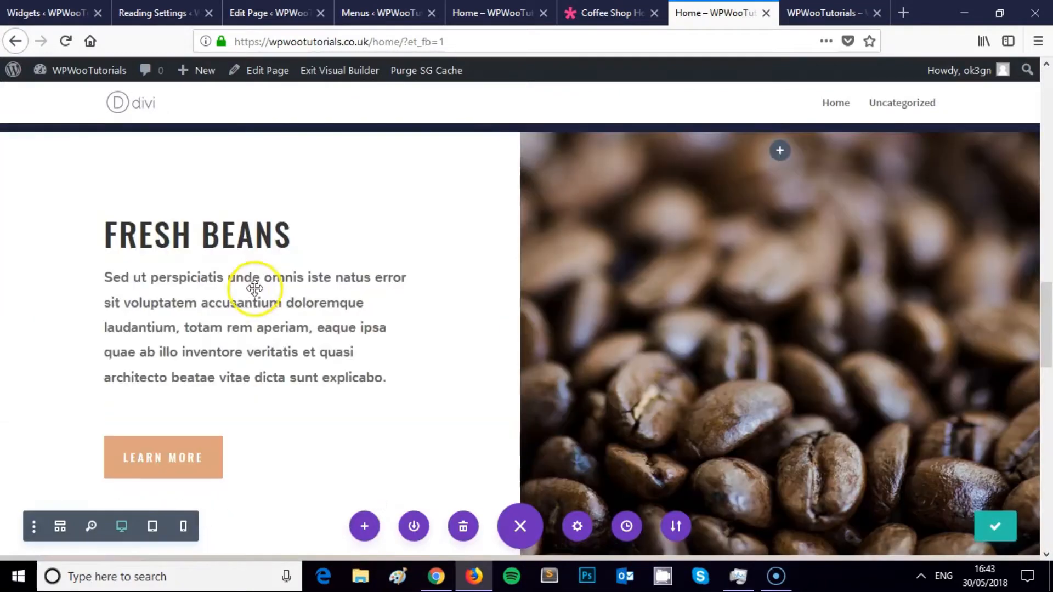
pyautogui.scroll(-15, 276, 266)
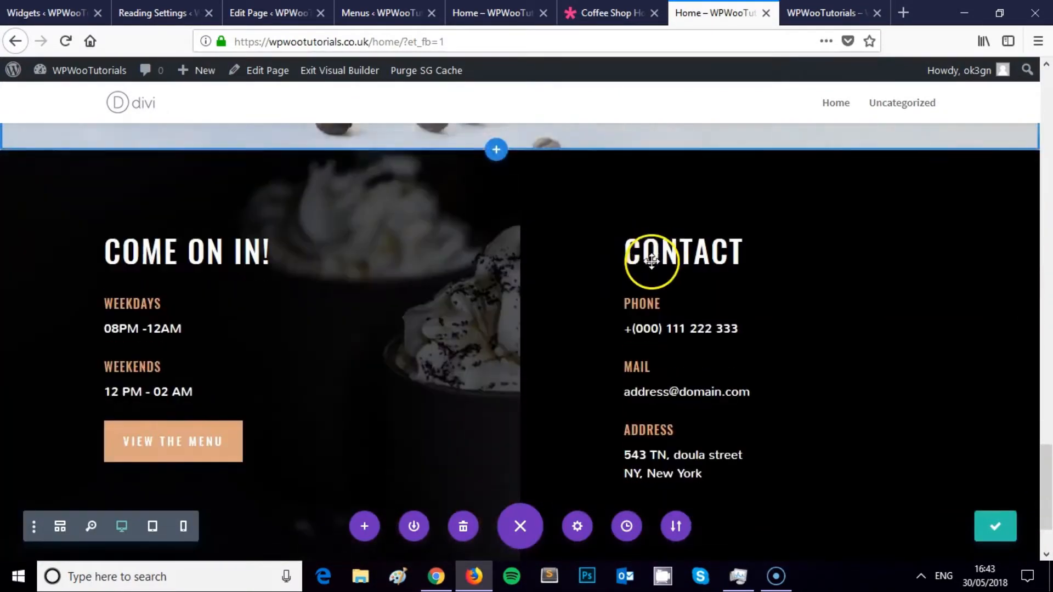
pyautogui.scroll(-1, 652, 261)
pyautogui.scroll(5, 651, 253)
pyautogui.click(789, 13)
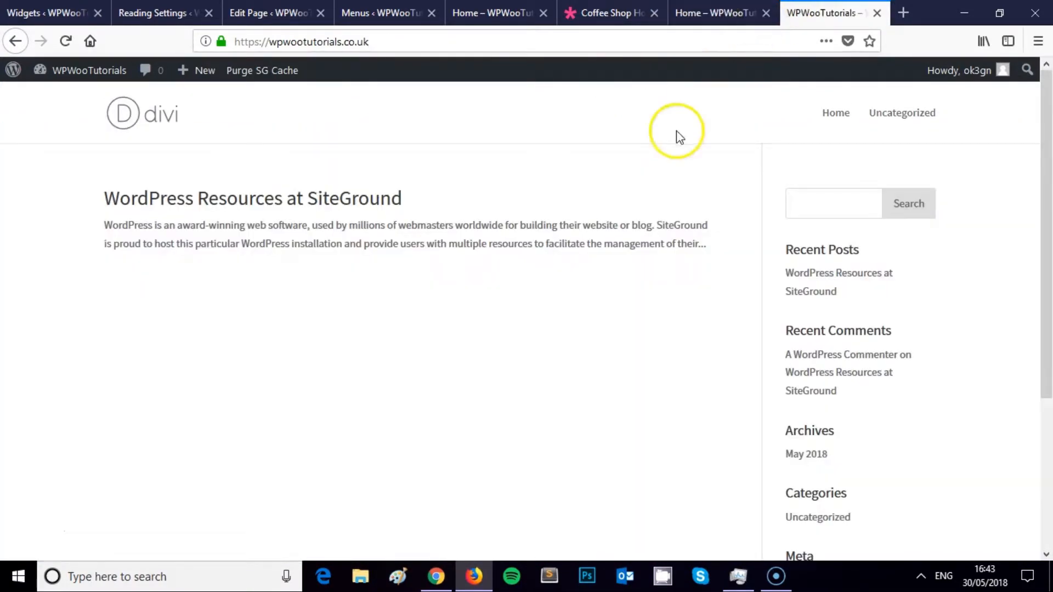
pyautogui.click(387, 12)
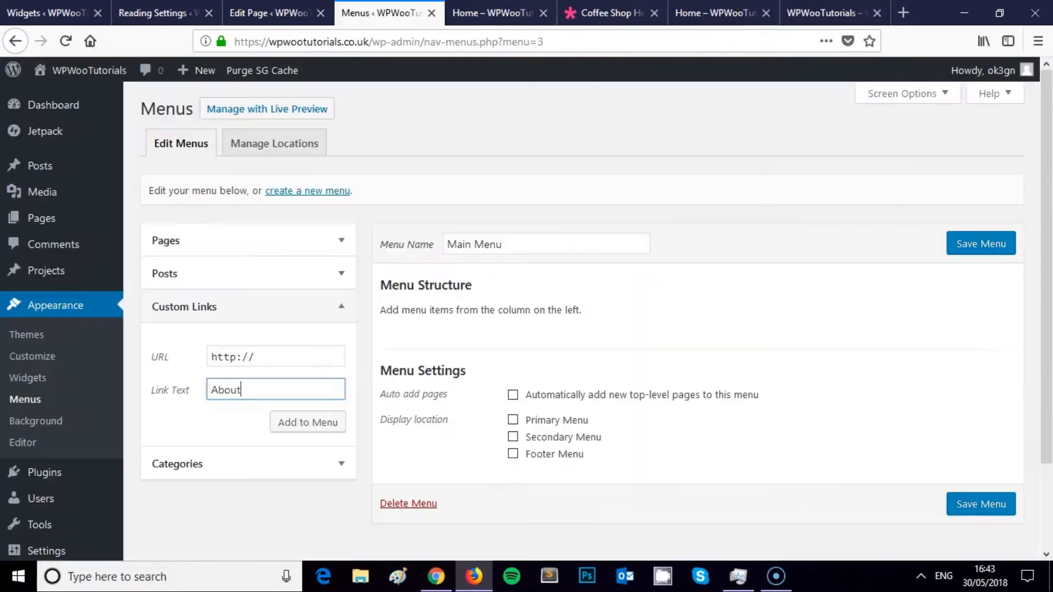
pyautogui.hotkey('ctrl', 'Tab')
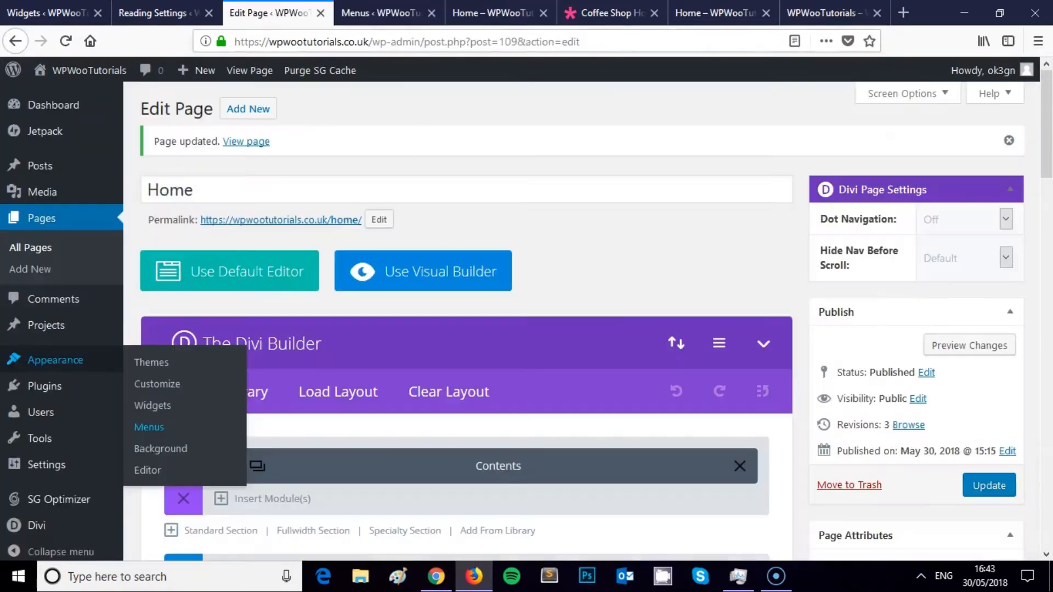
pyautogui.hotkey('ctrl', 'Tab')
pyautogui.hotkey('ctrl', 'Tab')
pyautogui.hotkey('ctrl', 'Tab')
pyautogui.hotkey('ctrl', 'Tab')
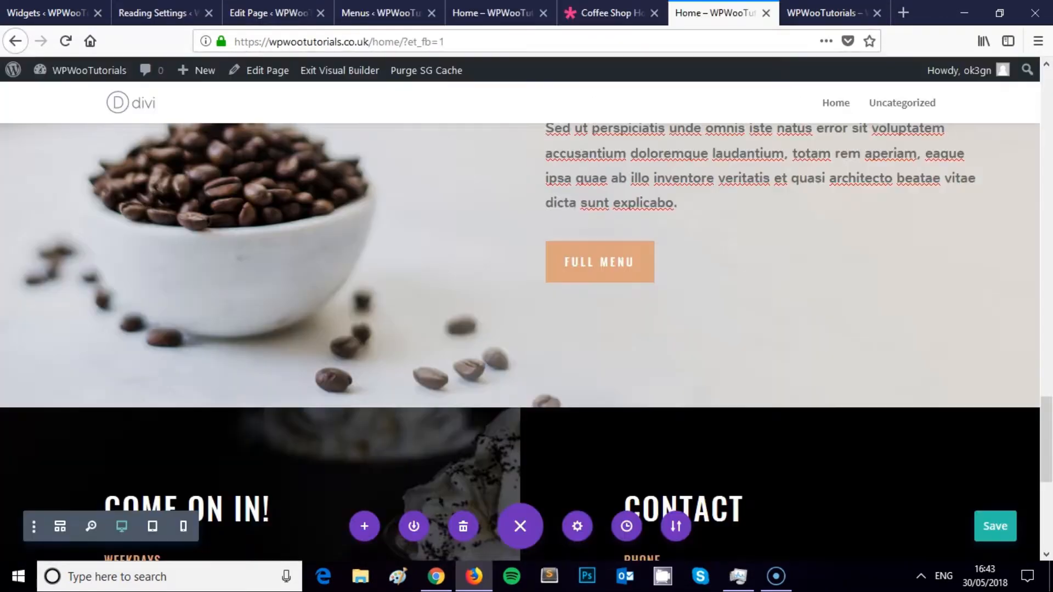
# - Update the home page to save its changes
pyautogui.click(269, 12)
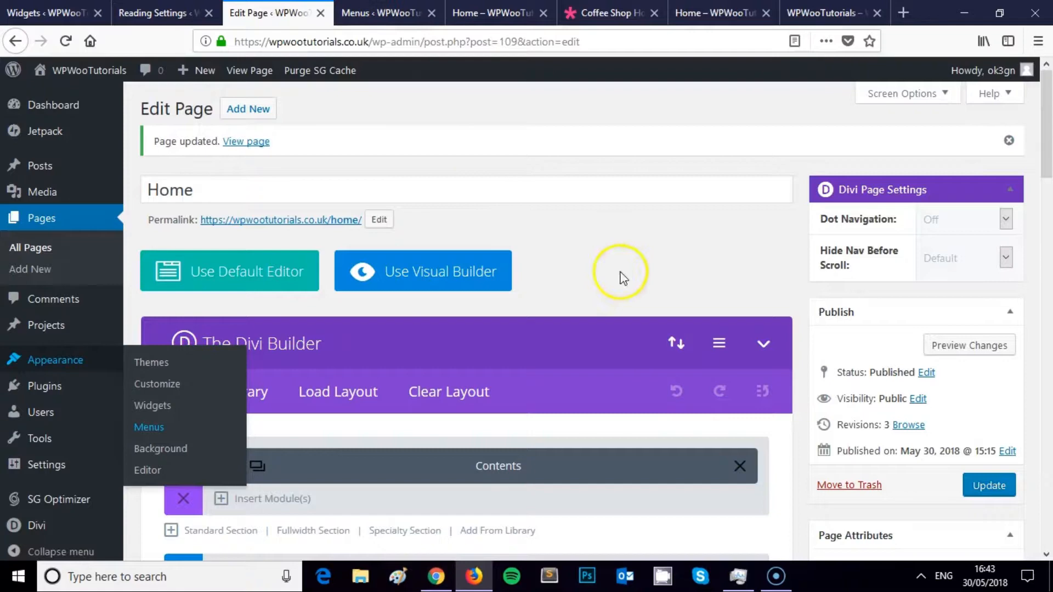
pyautogui.click(988, 487)
pyautogui.click(492, 15)
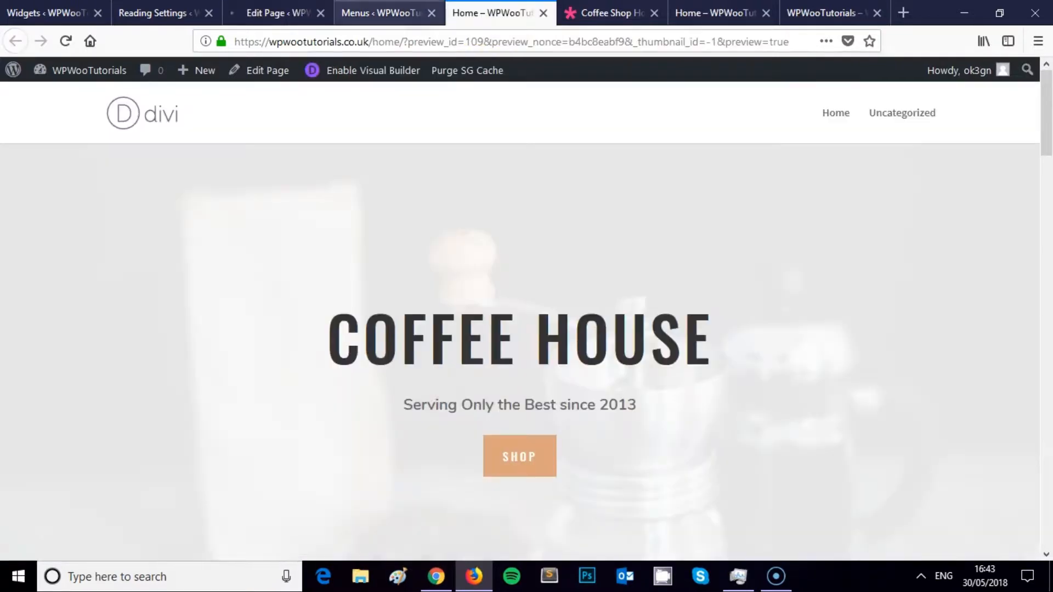
pyautogui.click(384, 13)
pyautogui.click(277, 12)
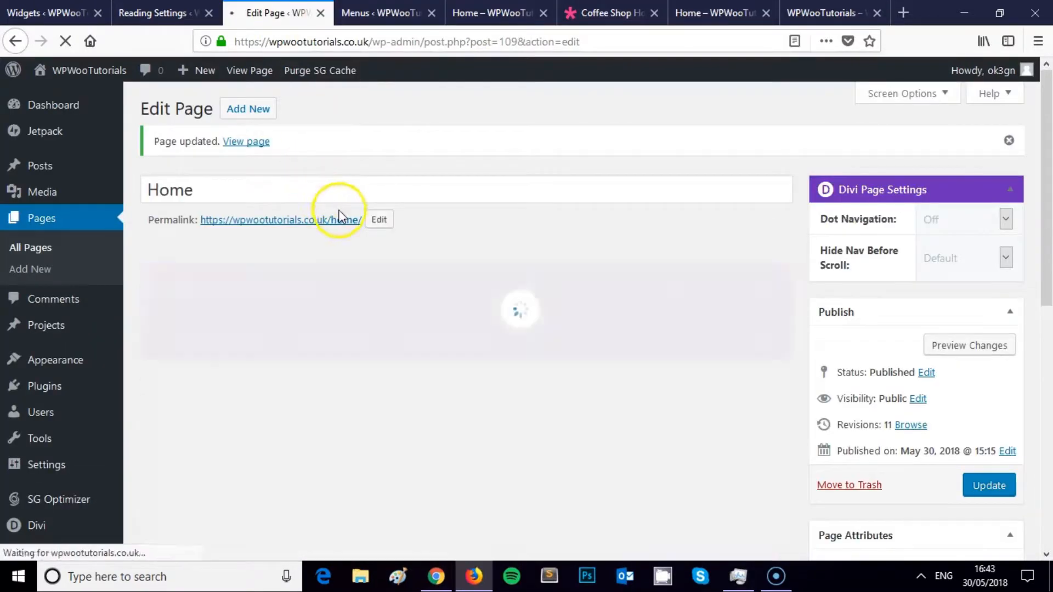
# - Open the home page permalink in a new tab and scroll through the live page
pyautogui.rightClick(349, 219)
pyautogui.click(384, 228)
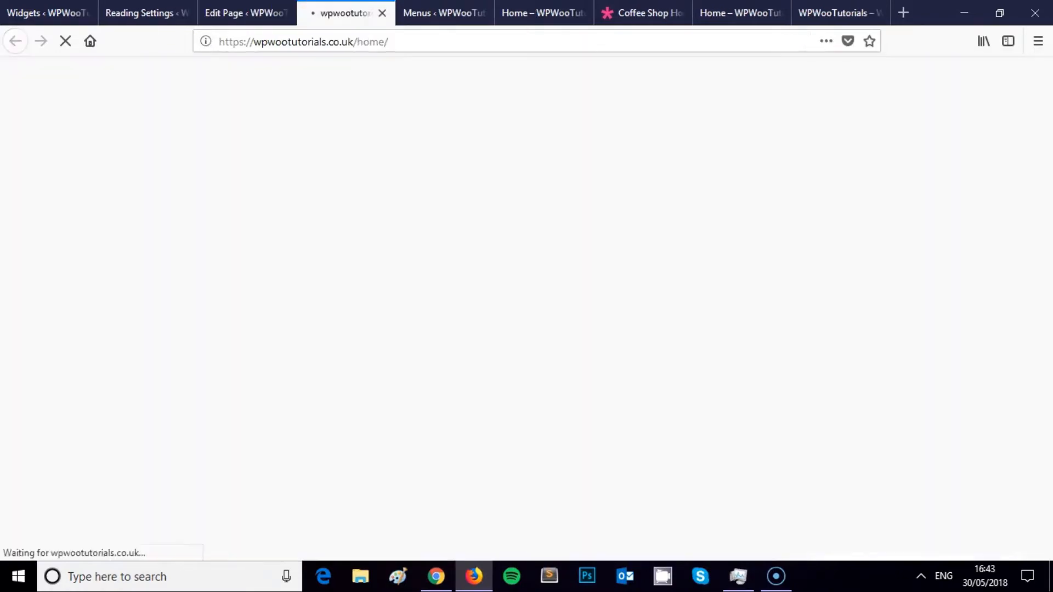
pyautogui.scroll(-5, 582, 159)
pyautogui.scroll(-10, 597, 171)
pyautogui.scroll(6, 597, 171)
pyautogui.scroll(-10, 597, 171)
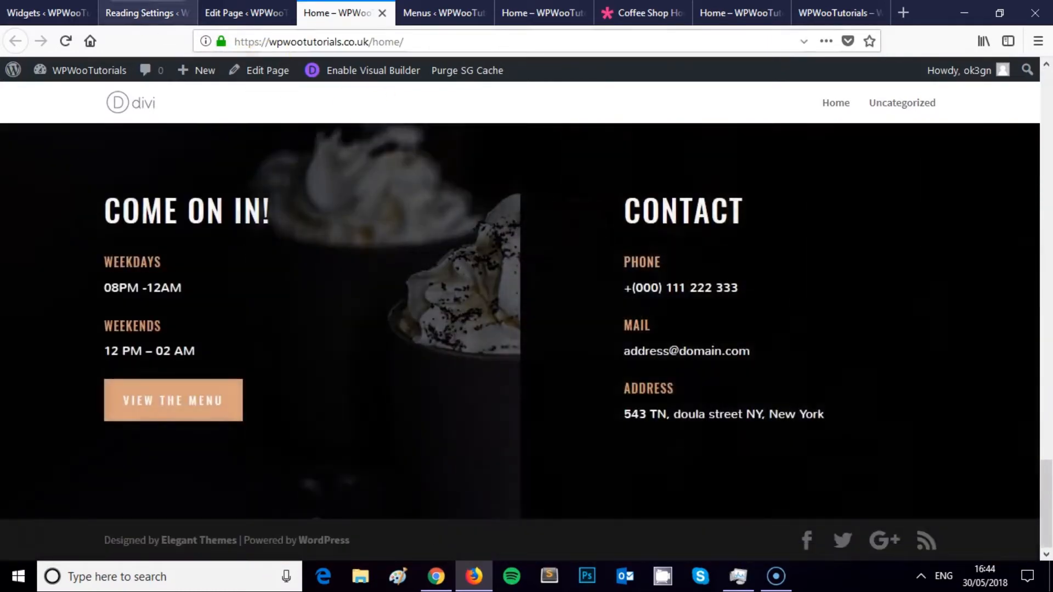
# - Check the editor, live page, menus, preview and Coffee Shop demo tabs in turn
pyautogui.click(50, 13)
pyautogui.click(217, 10)
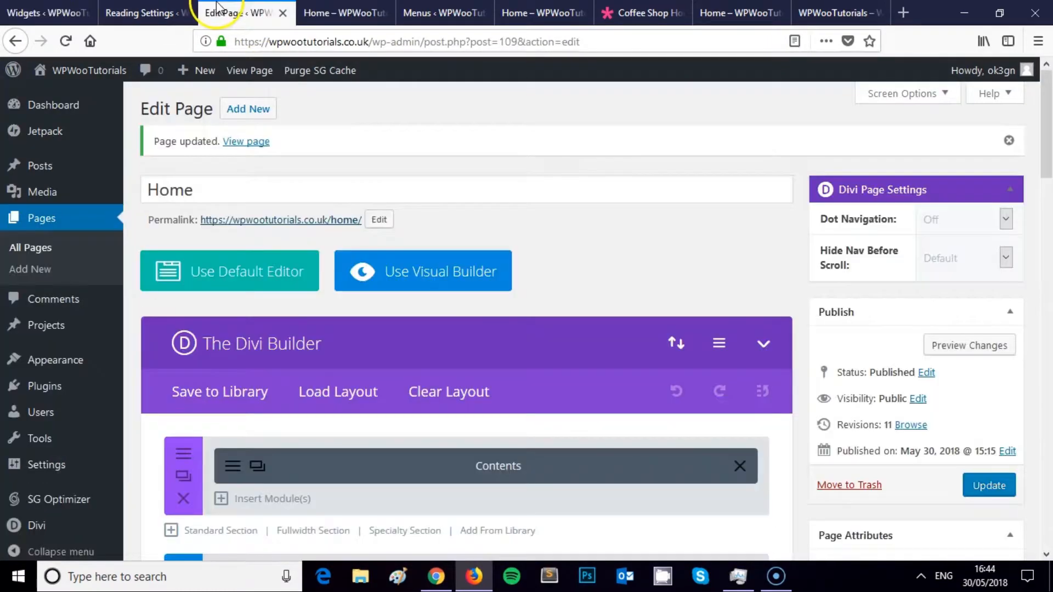
pyautogui.click(345, 12)
pyautogui.click(444, 12)
pyautogui.click(554, 9)
pyautogui.click(642, 12)
pyautogui.click(735, 13)
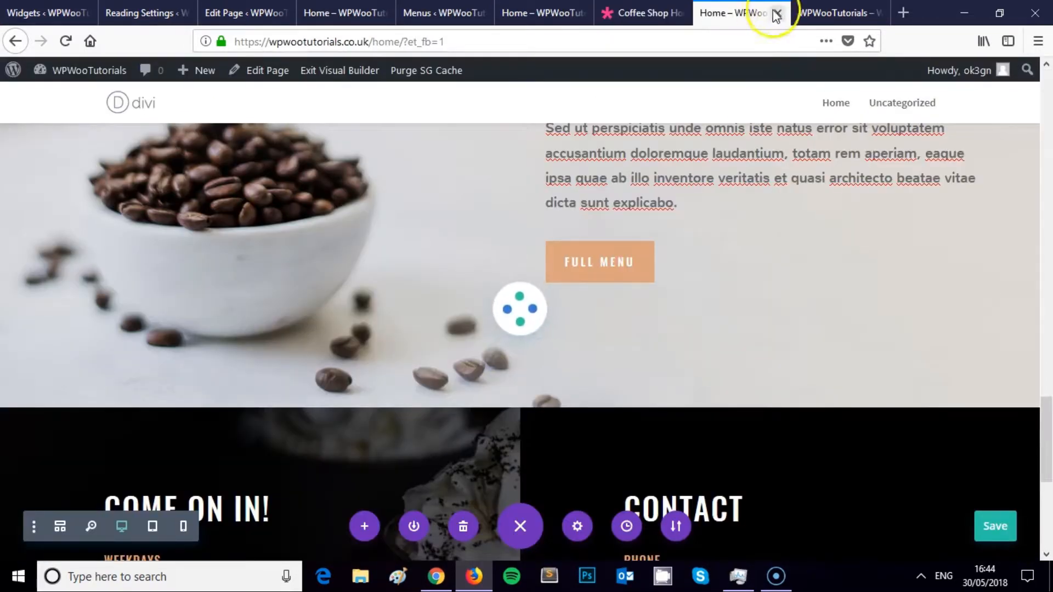
# - Enable the Visual Builder on the home page preview
pyautogui.scroll(15, 687, 236)
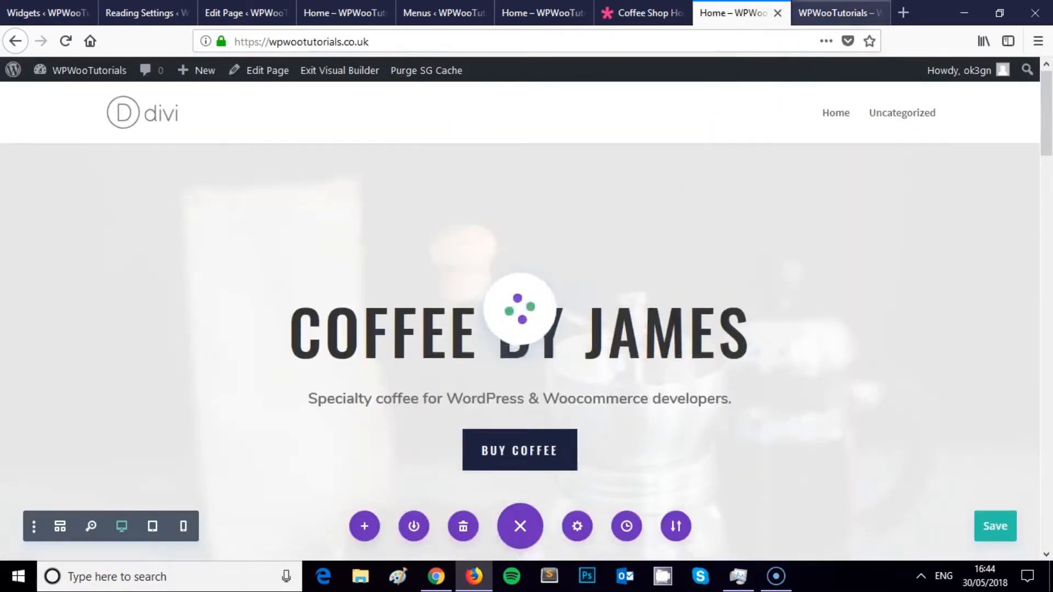
pyautogui.click(840, 7)
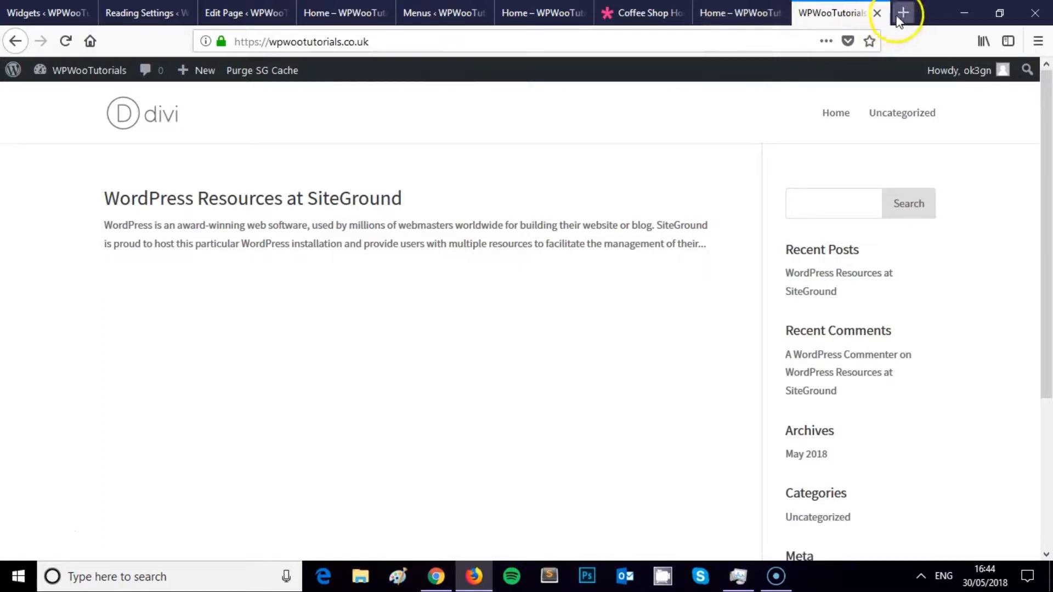
pyautogui.click(739, 10)
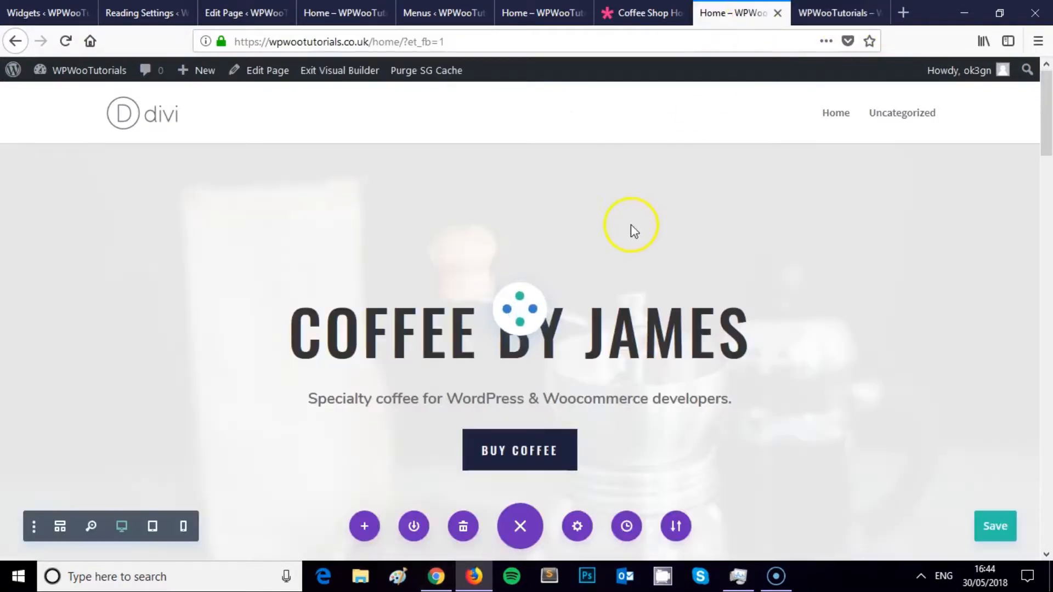
pyautogui.scroll(-2, 657, 220)
pyautogui.scroll(1, 657, 219)
pyautogui.scroll(1, 653, 226)
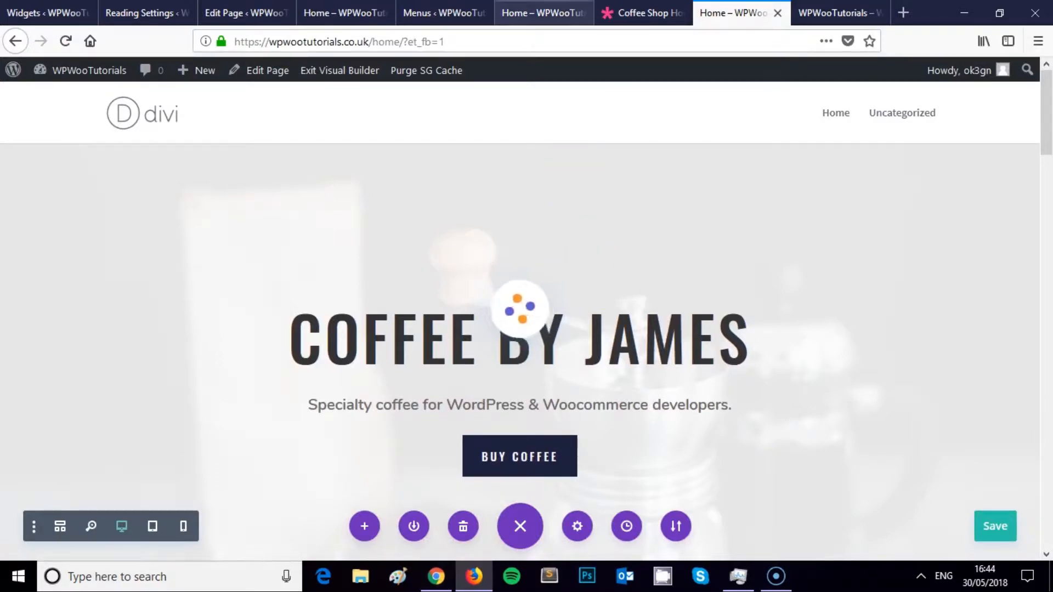
pyautogui.click(358, 75)
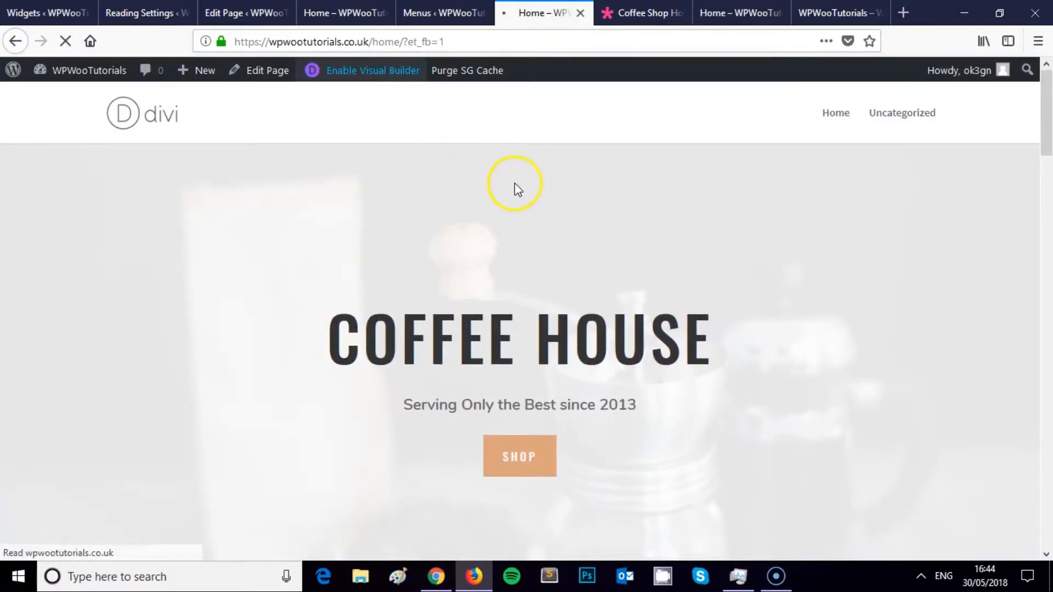
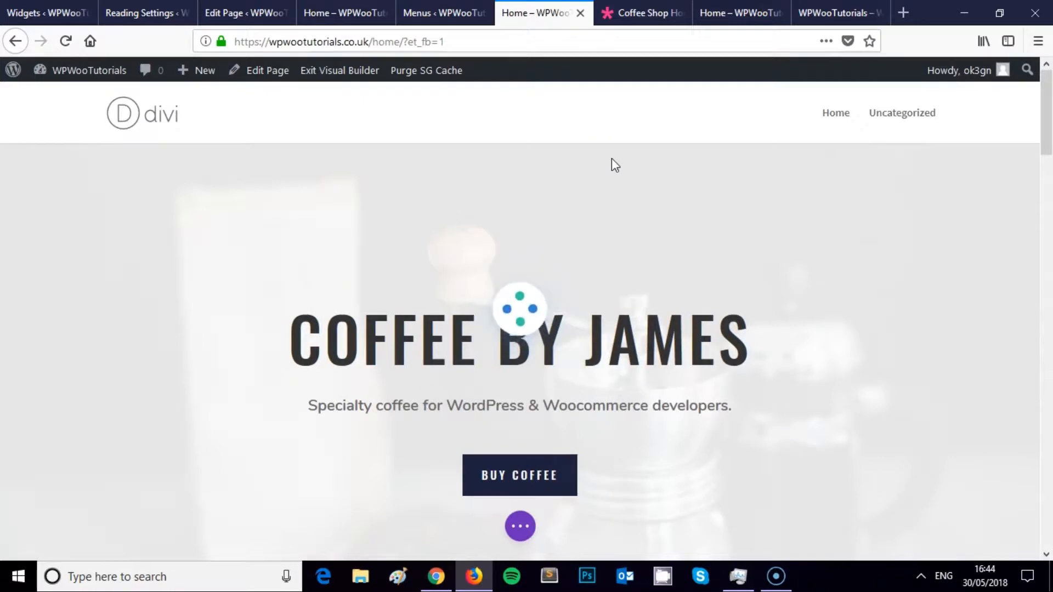
# - Bring up the Editing History from the home page's Visual Builder options
pyautogui.click(581, 224)
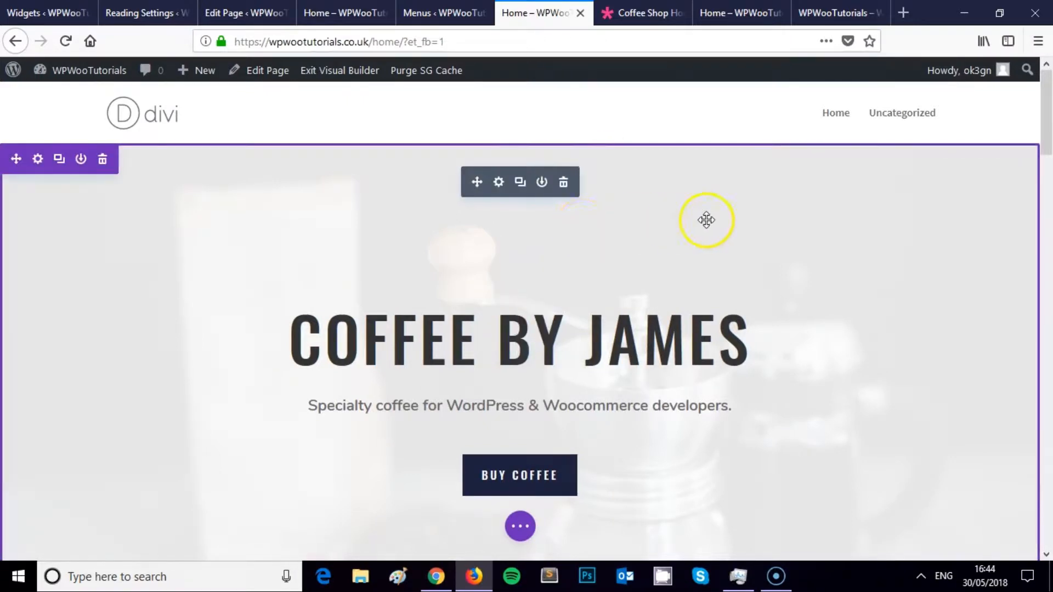
pyautogui.scroll(-20, 677, 221)
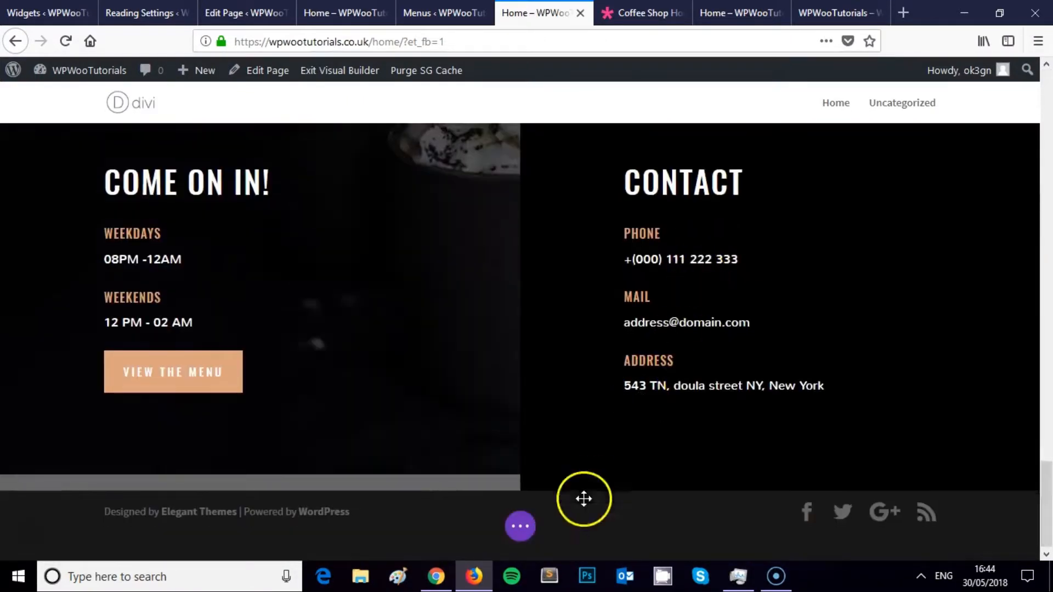
pyautogui.scroll(7, 583, 498)
pyautogui.click(516, 534)
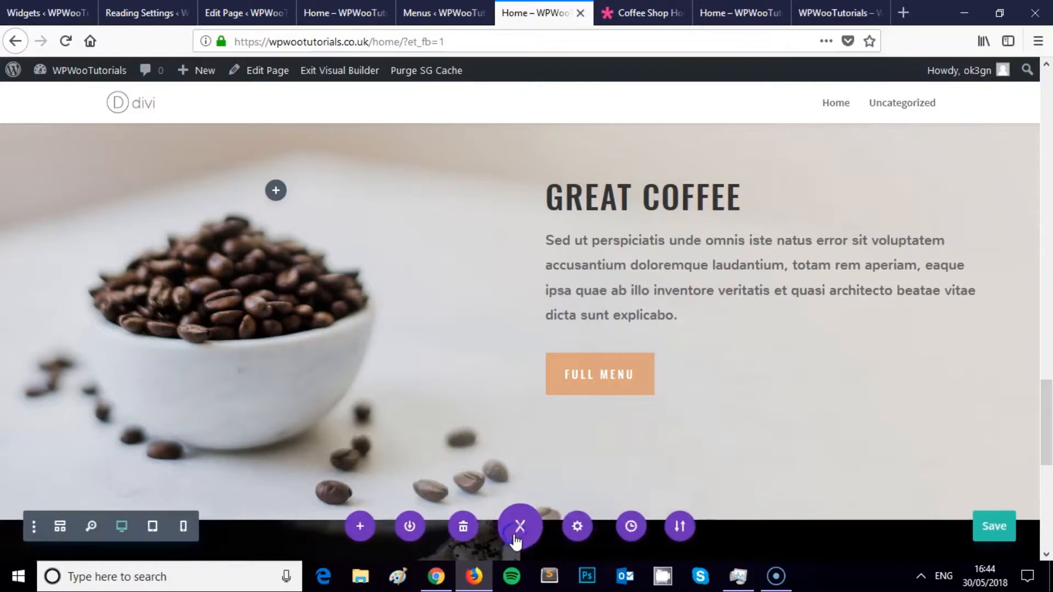
pyautogui.click(630, 528)
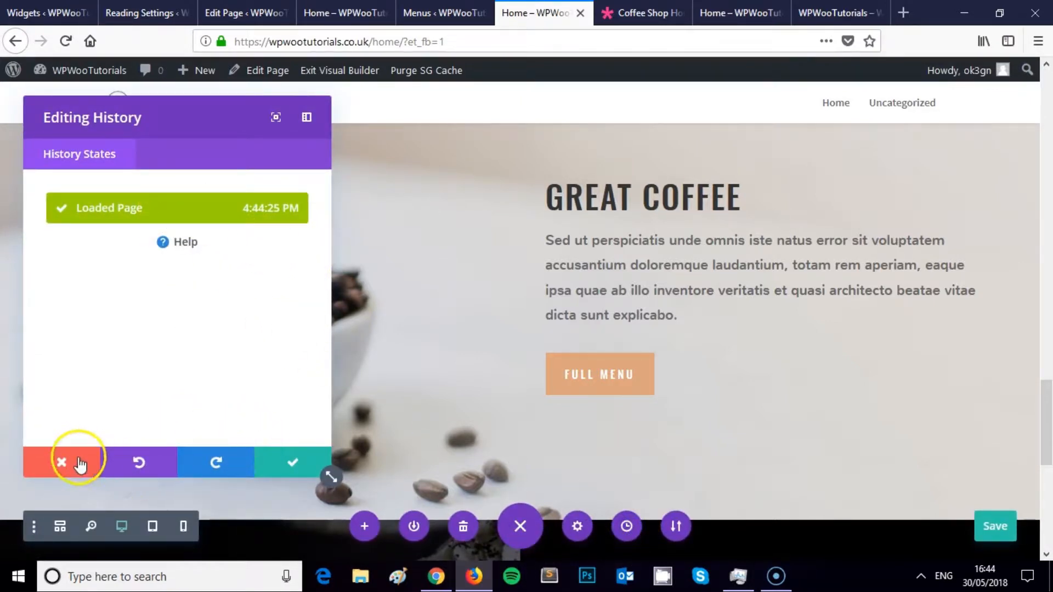
# - Look through the Coffee Shop, home-page and WPWooTutorials tabs
pyautogui.click(644, 12)
pyautogui.click(740, 10)
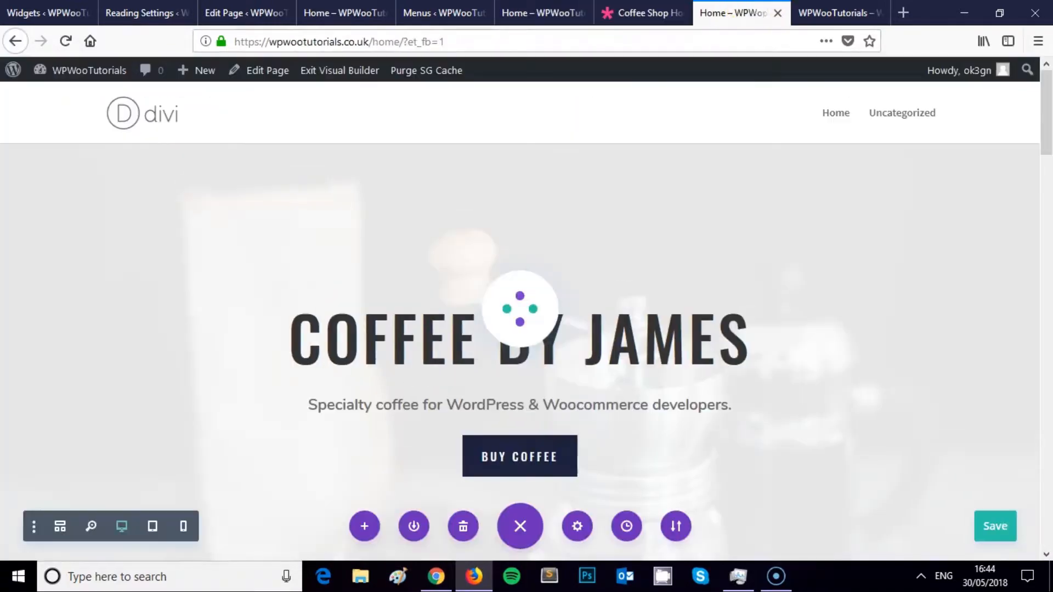
pyautogui.scroll(-3, 725, 186)
pyautogui.scroll(-10, 722, 187)
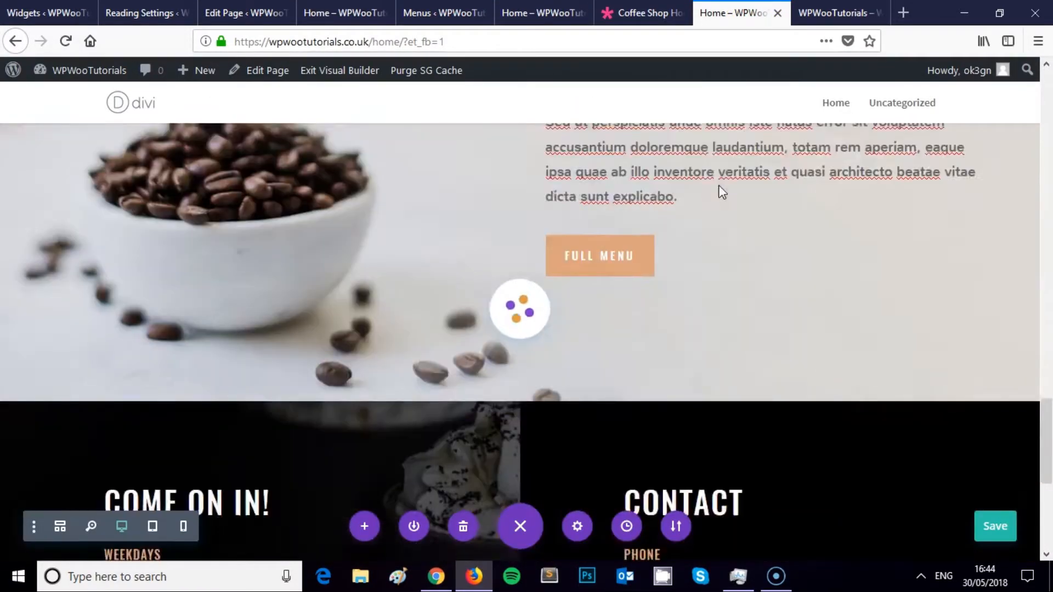
pyautogui.scroll(-5, 722, 191)
pyautogui.click(870, 8)
pyautogui.click(878, 12)
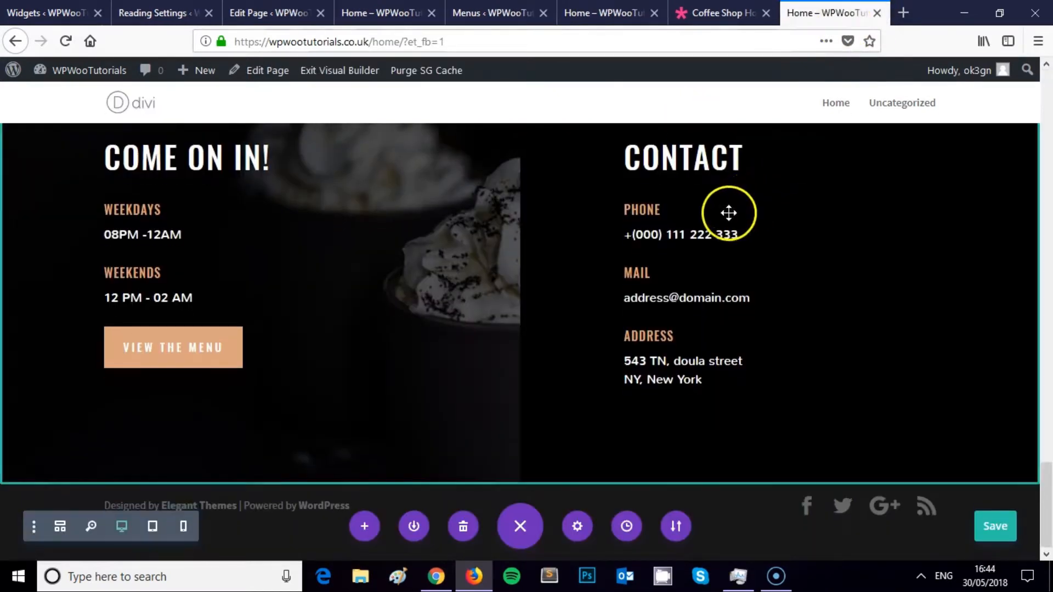
# - Step back through the tabs to Reading Settings and close the Widgets tab
pyautogui.click(692, 154)
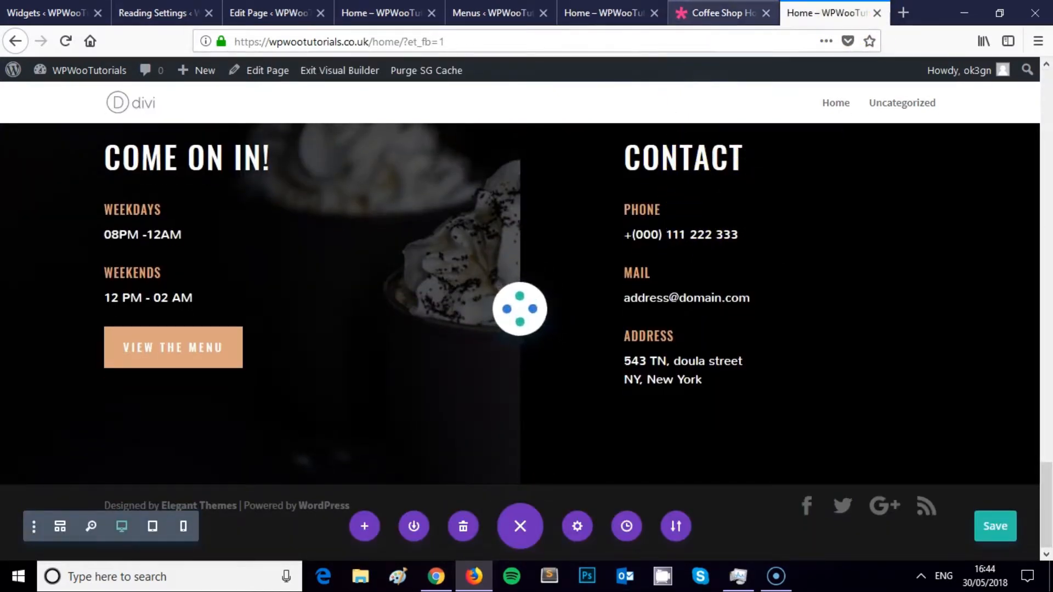
pyautogui.click(722, 13)
pyautogui.hotkey('ctrl', 'shift', 'Tab')
pyautogui.hotkey('ctrl', 'shift', 'Tab')
pyautogui.hotkey('ctrl', 'shift', 'Tab')
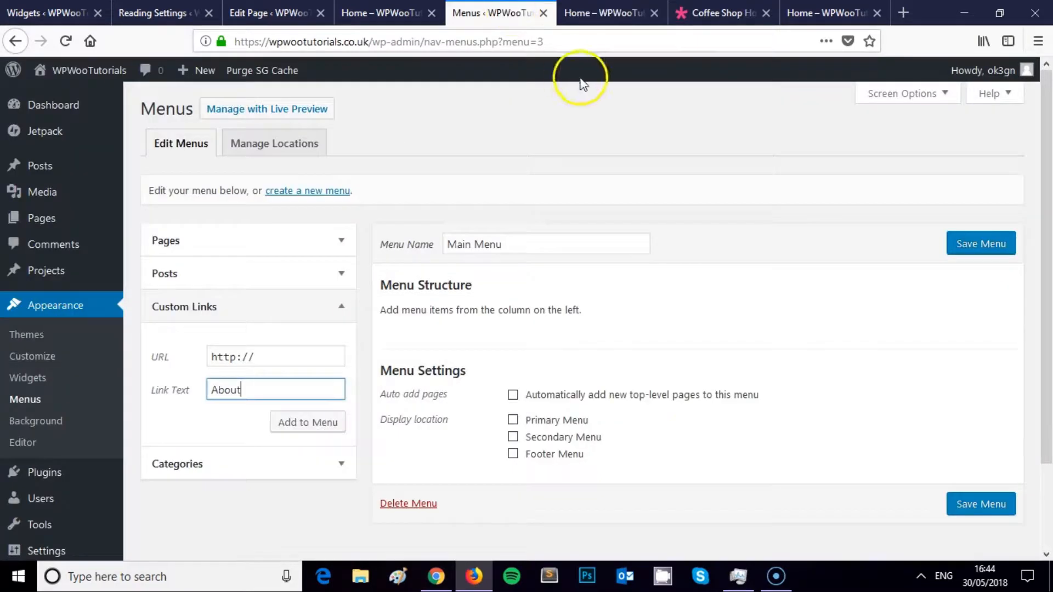
pyautogui.hotkey('ctrl', 'shift', 'Tab')
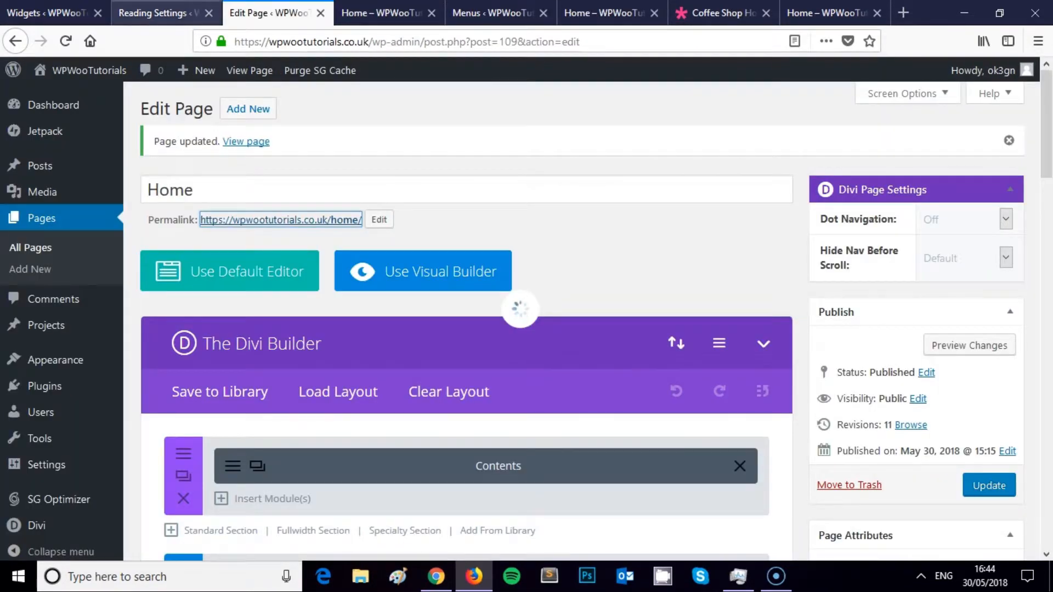
pyautogui.hotkey('ctrl', 'shift', 'Tab')
pyautogui.hotkey('ctrl', 'shift', 'Tab')
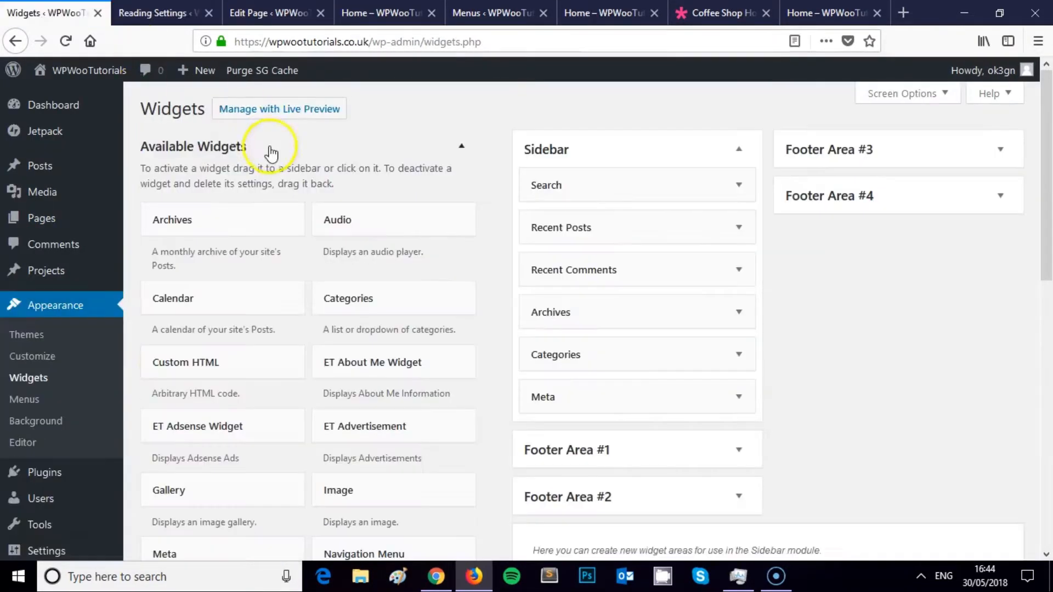
pyautogui.click(98, 13)
# - Move through the Edit Page, Menus and home-page builder tabs to the last Home tab
pyautogui.click(219, 12)
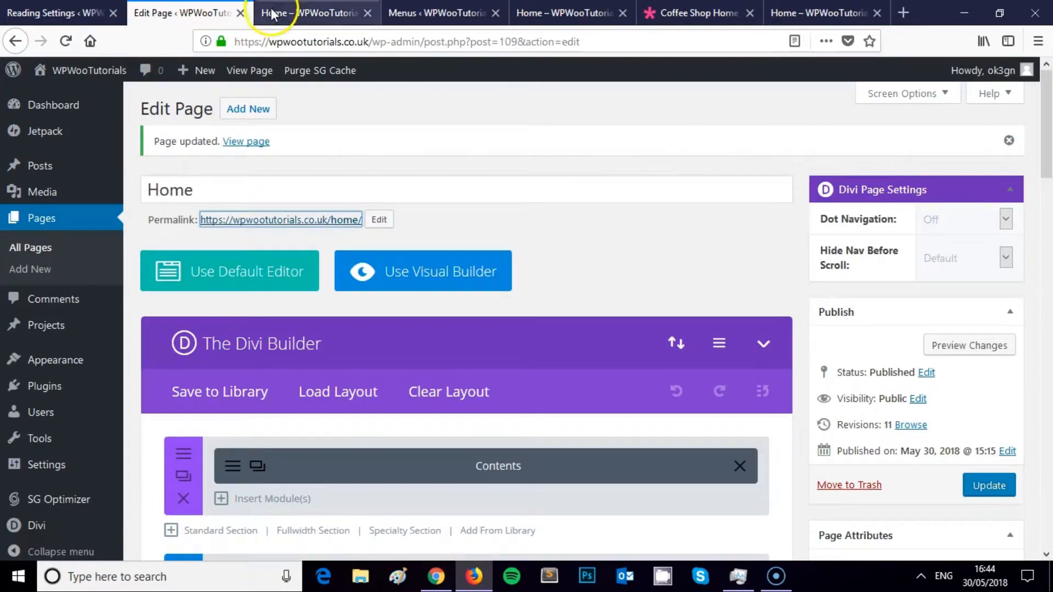
pyautogui.click(323, 13)
pyautogui.scroll(15, 542, 285)
pyautogui.hotkey('ctrl', 'Tab')
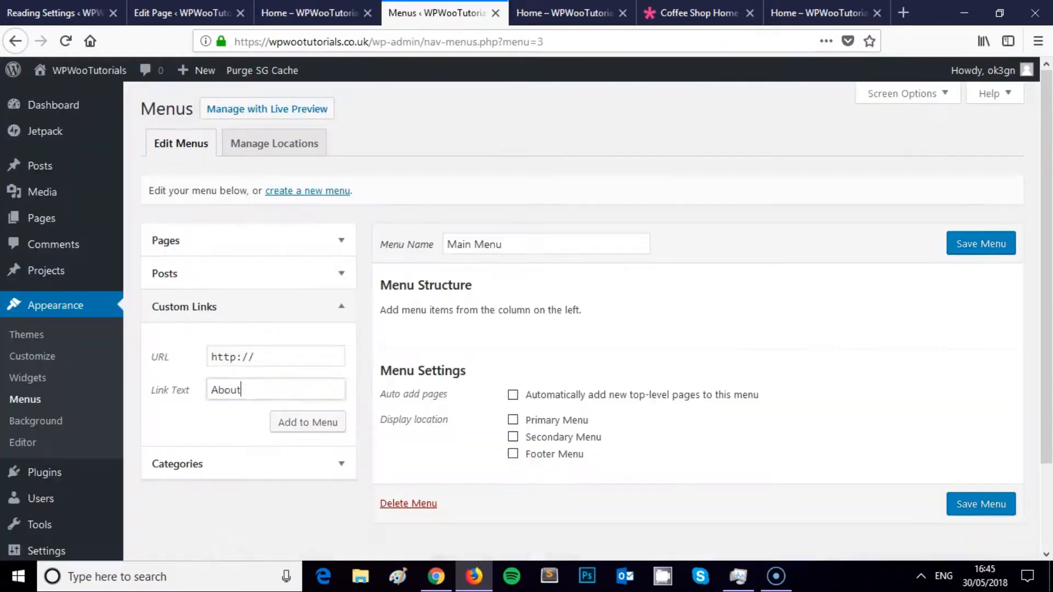
pyautogui.hotkey('ctrl', 'Tab')
pyautogui.scroll(10, 676, 192)
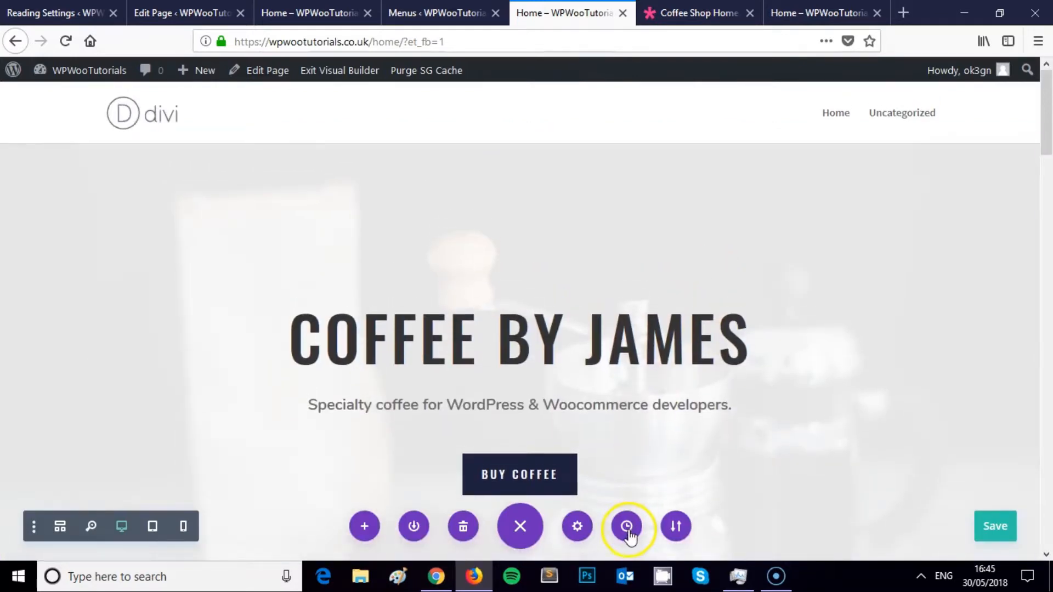
pyautogui.click(627, 527)
pyautogui.hotkey('ctrl', 'Tab')
pyautogui.hotkey('ctrl', 'Tab')
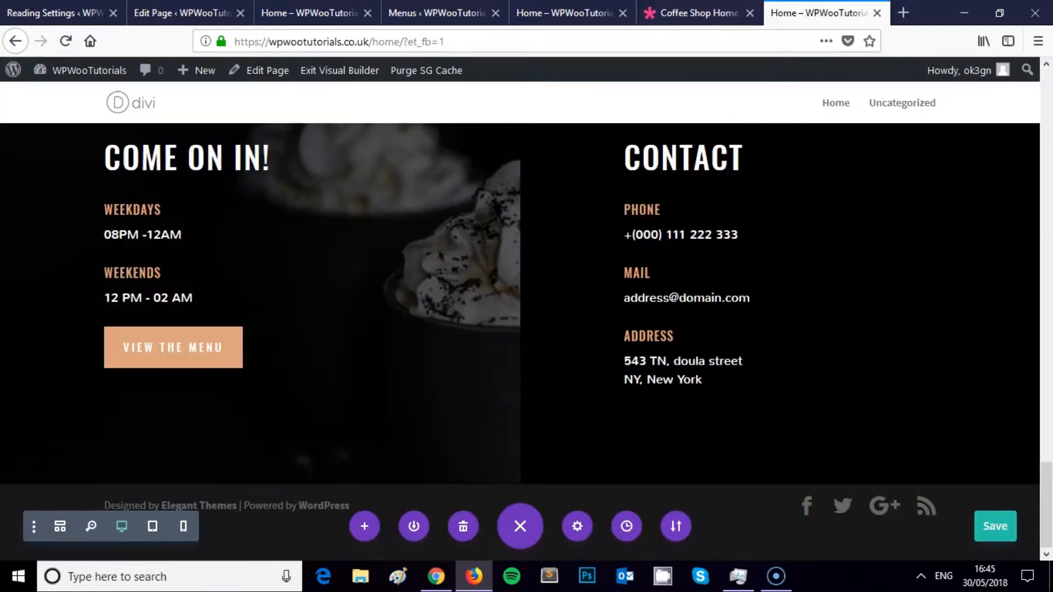
# - Restore the 4:42:53 PM Fullwidth Header state from Editing History
pyautogui.click(627, 527)
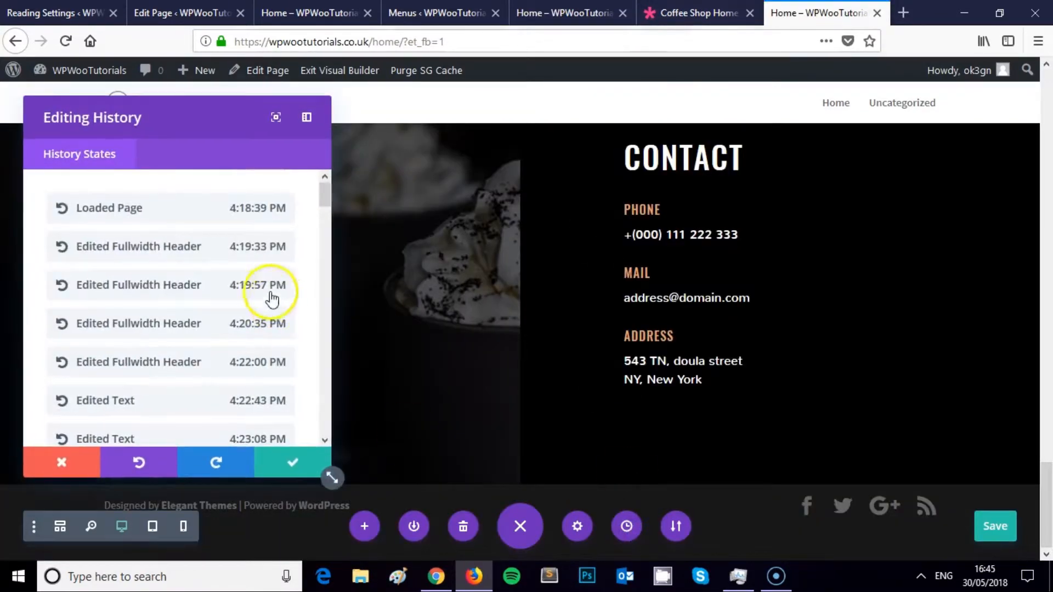
pyautogui.scroll(-15, 213, 278)
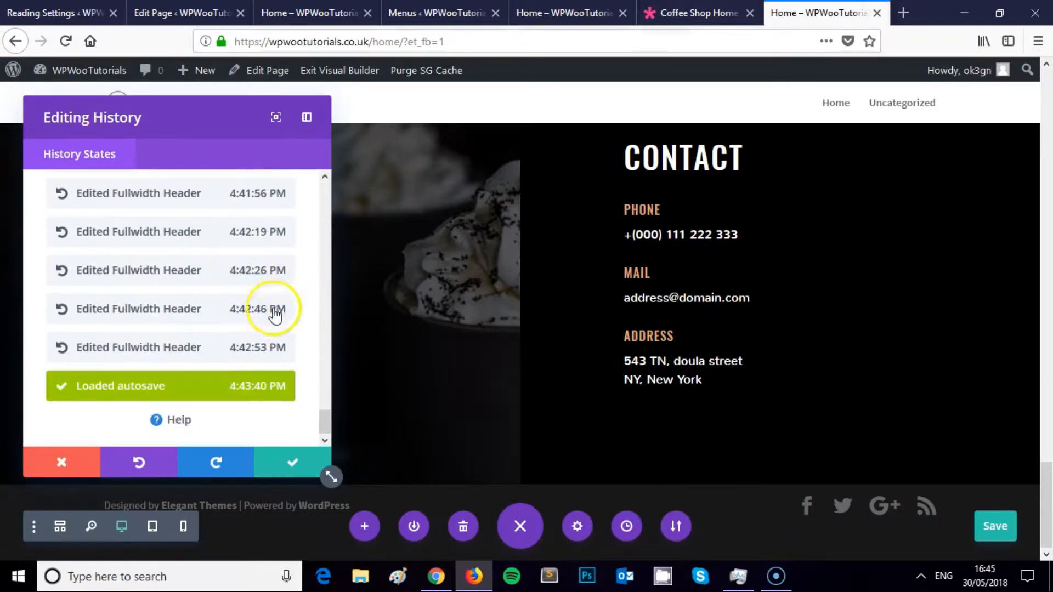
pyautogui.click(174, 353)
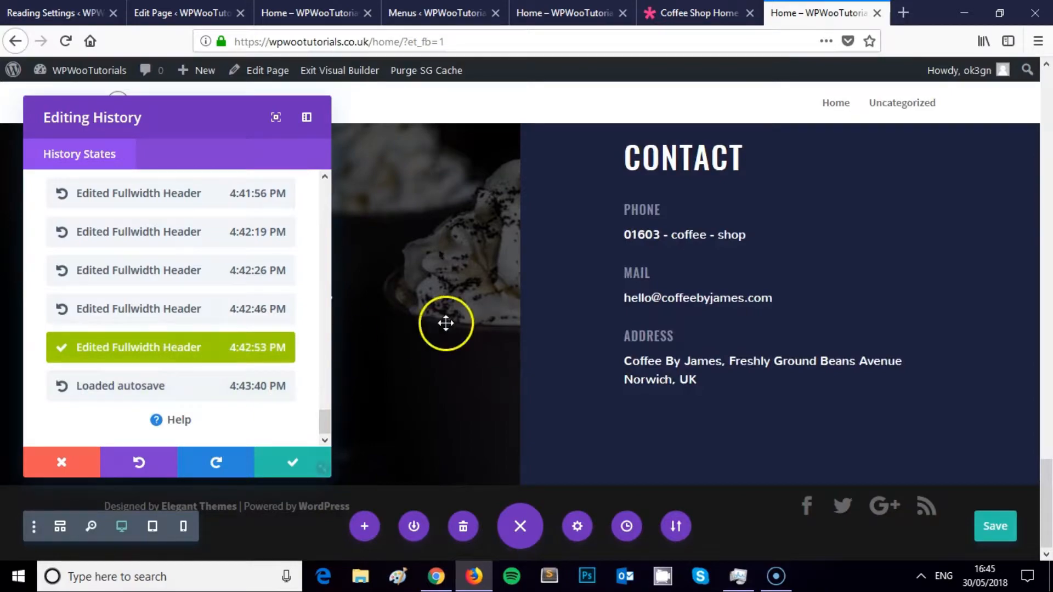
pyautogui.scroll(15, 446, 323)
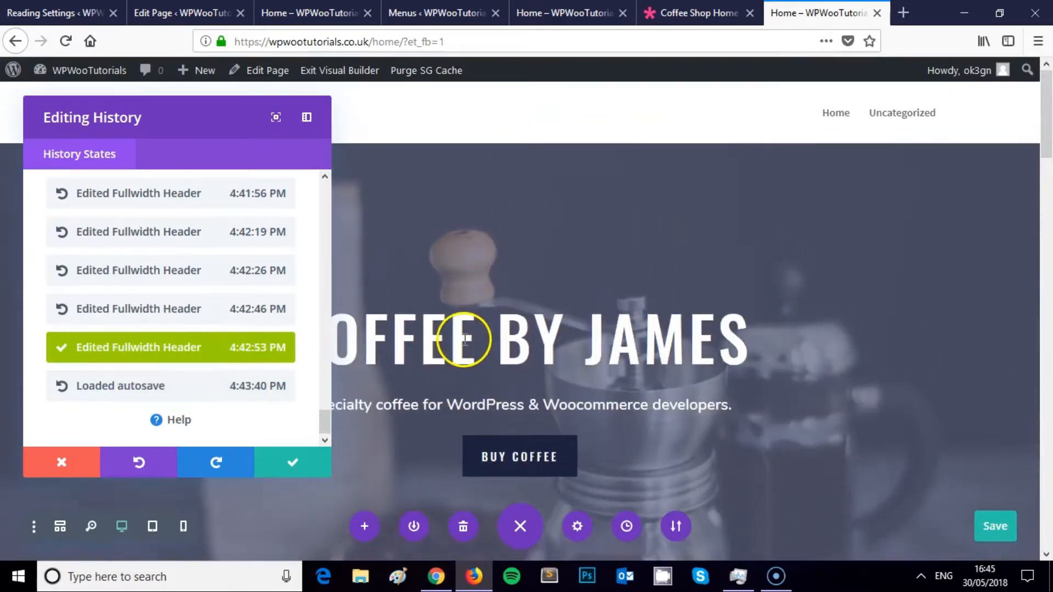
pyautogui.scroll(-15, 464, 339)
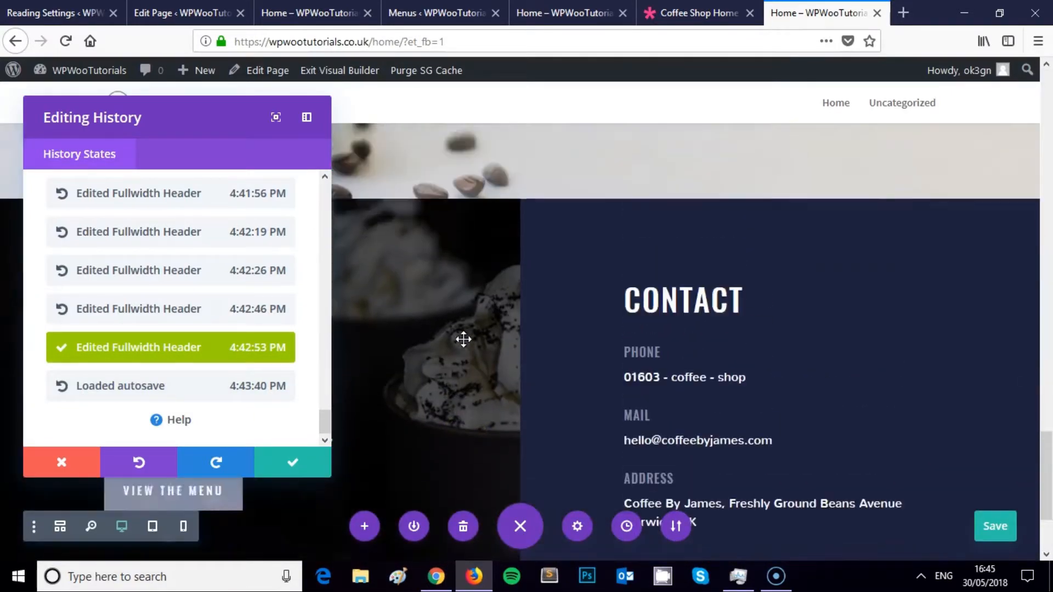
pyautogui.scroll(1, 463, 339)
pyautogui.click(292, 465)
pyautogui.scroll(-5, 439, 348)
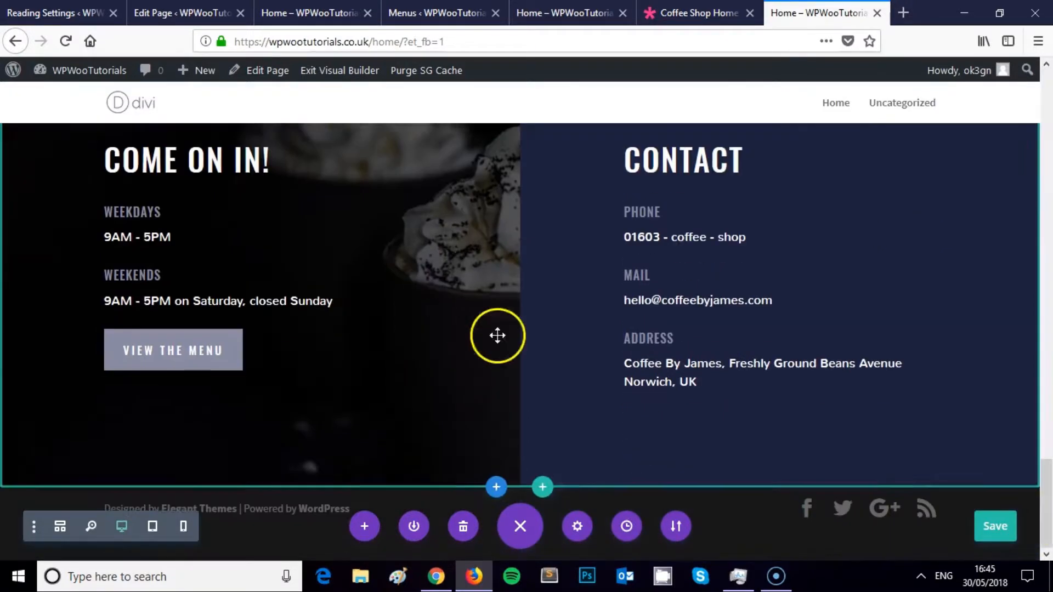
# - Close the Coffee Shop Home tab and review the remaining home page
pyautogui.click(749, 12)
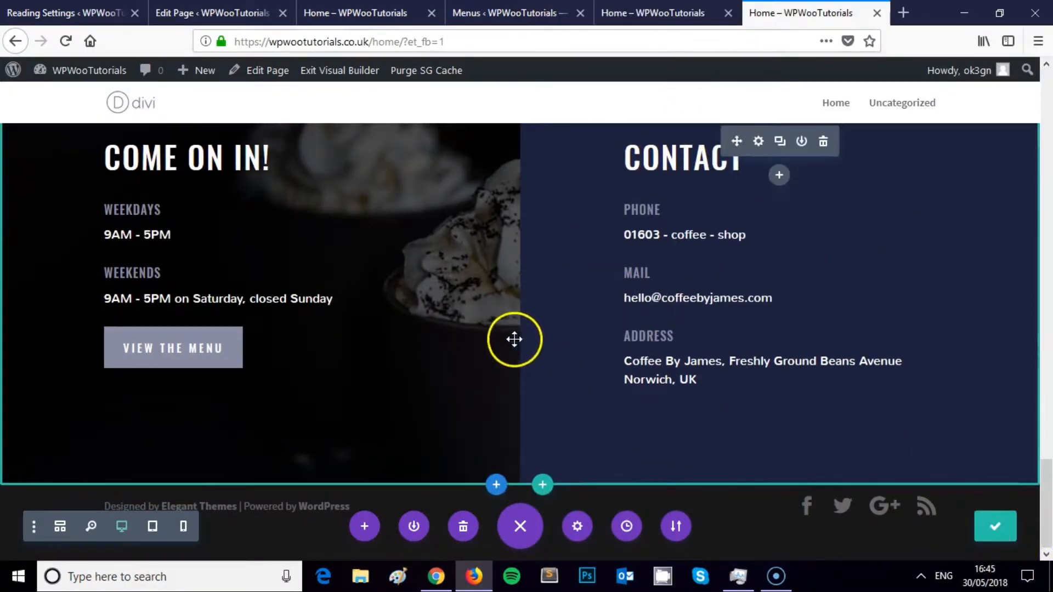
pyautogui.scroll(20, 519, 342)
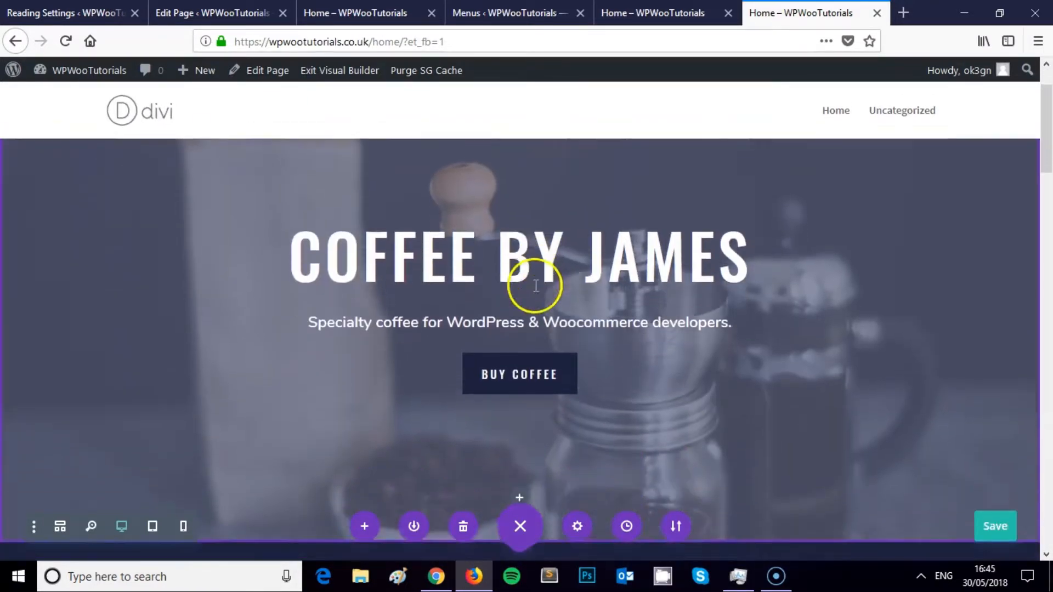
pyautogui.scroll(-5, 535, 282)
pyautogui.scroll(-20, 536, 284)
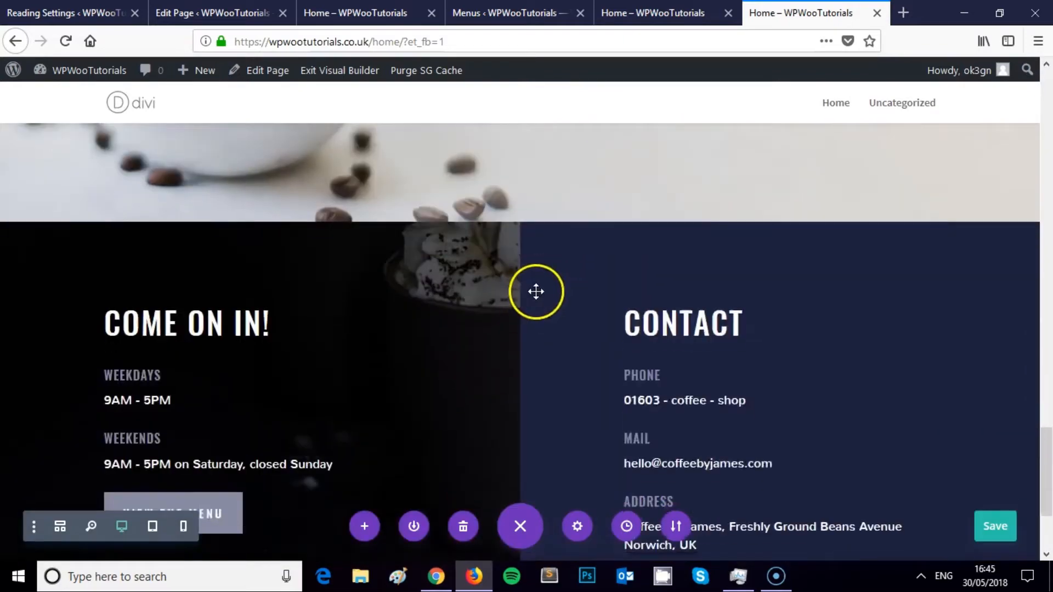
pyautogui.scroll(20, 522, 299)
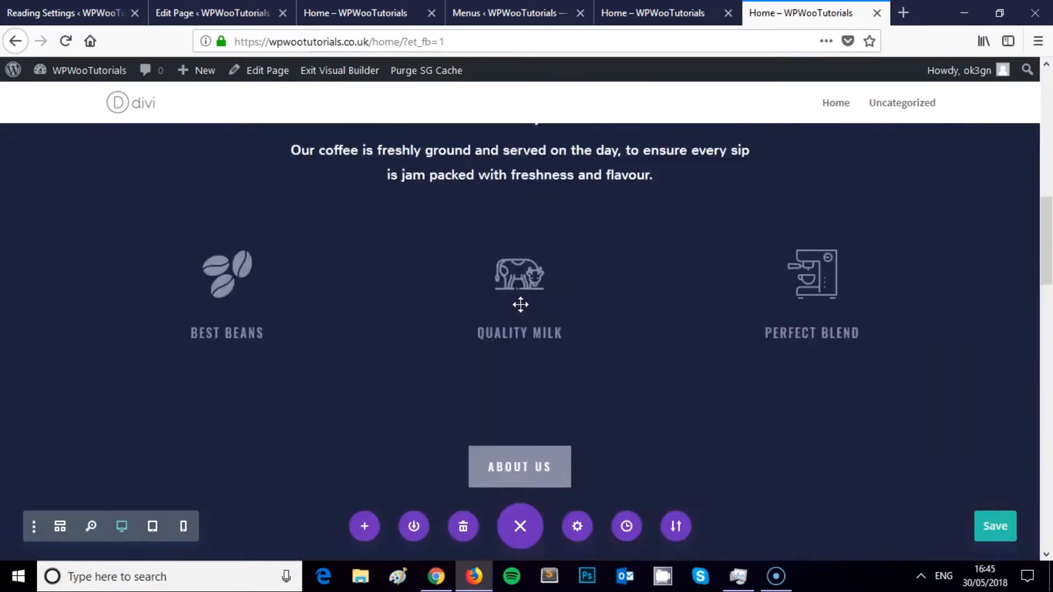
pyautogui.scroll(2, 521, 304)
pyautogui.scroll(-2, 527, 303)
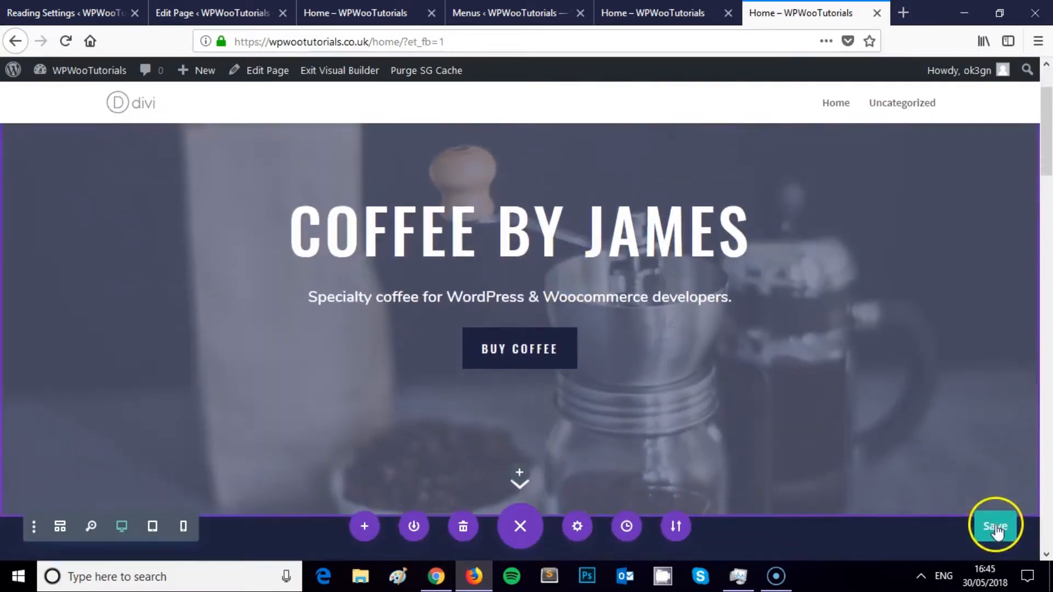
# - Close the duplicate home-page builder tab and switch to the live home page tab
pyautogui.click(643, 10)
pyautogui.click(728, 13)
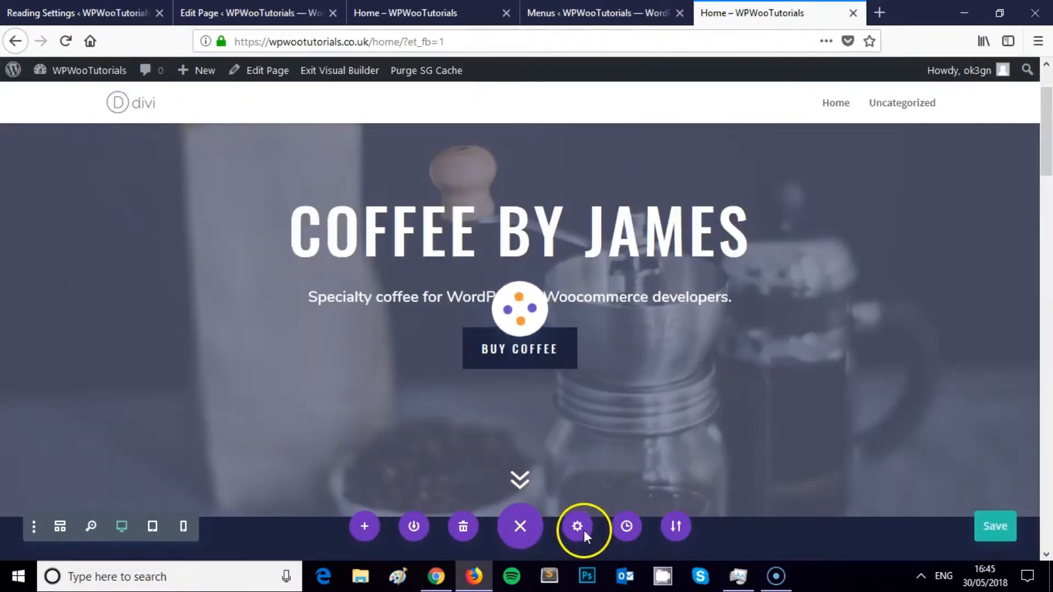
pyautogui.scroll(2, 445, 281)
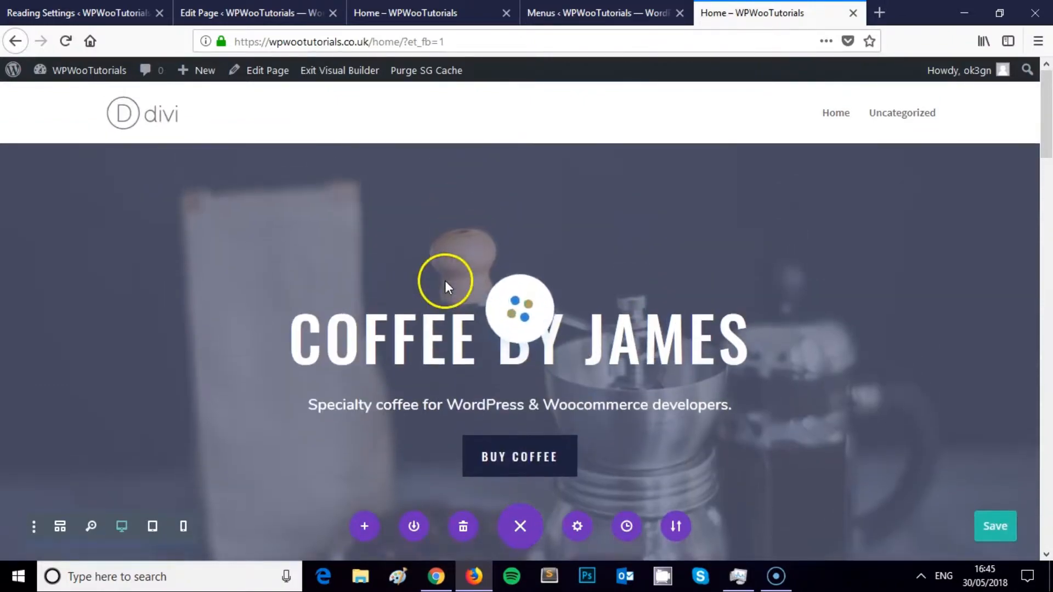
pyautogui.scroll(-15, 435, 284)
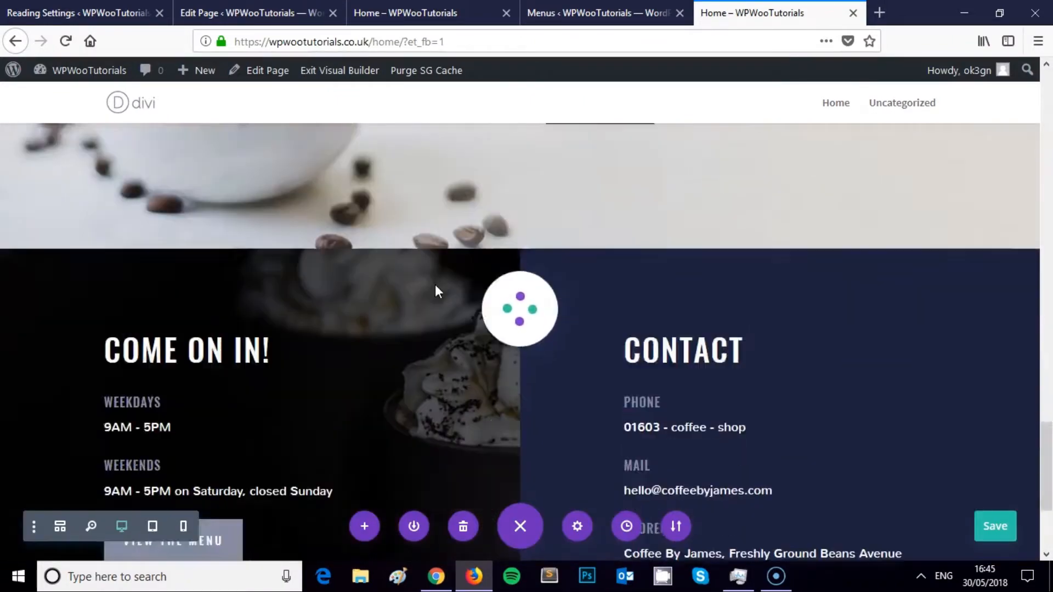
pyautogui.scroll(10, 436, 286)
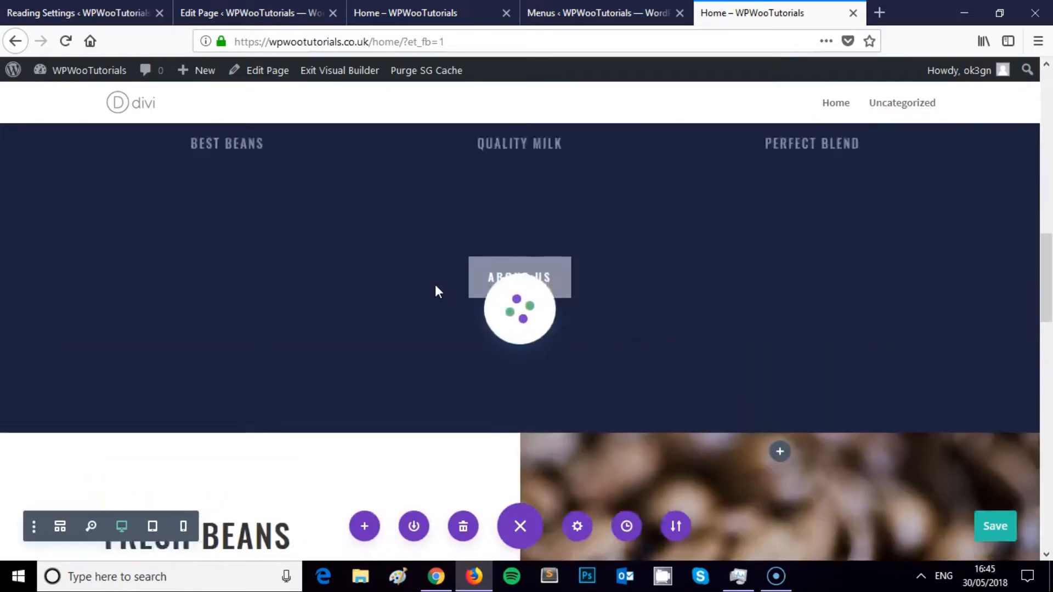
pyautogui.scroll(6, 435, 284)
pyautogui.click(520, 527)
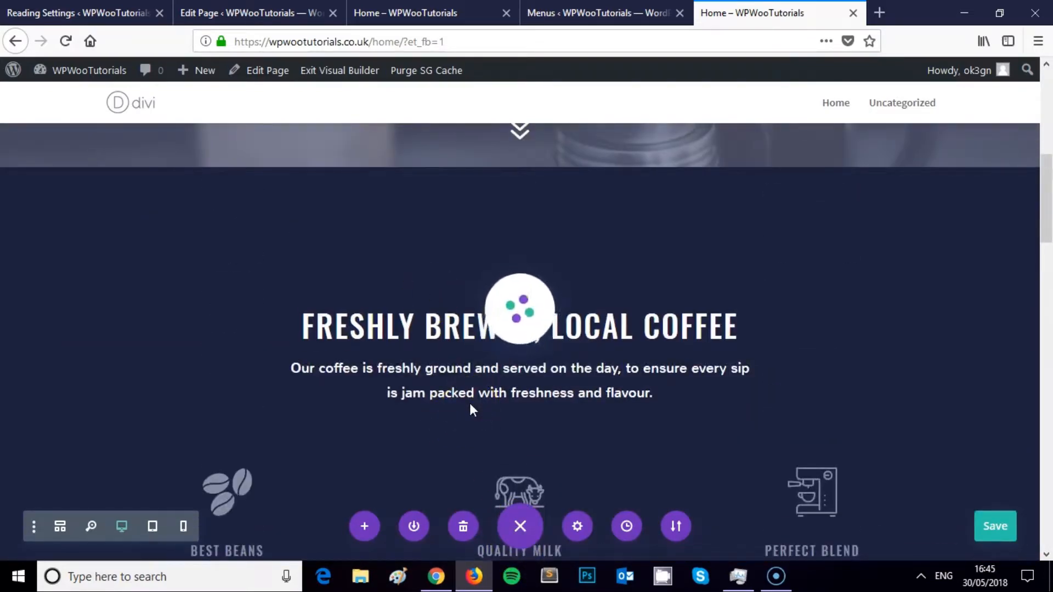
pyautogui.hotkey('ctrl', 'shift', 'Tab')
pyautogui.hotkey('ctrl', 'shift', 'Tab')
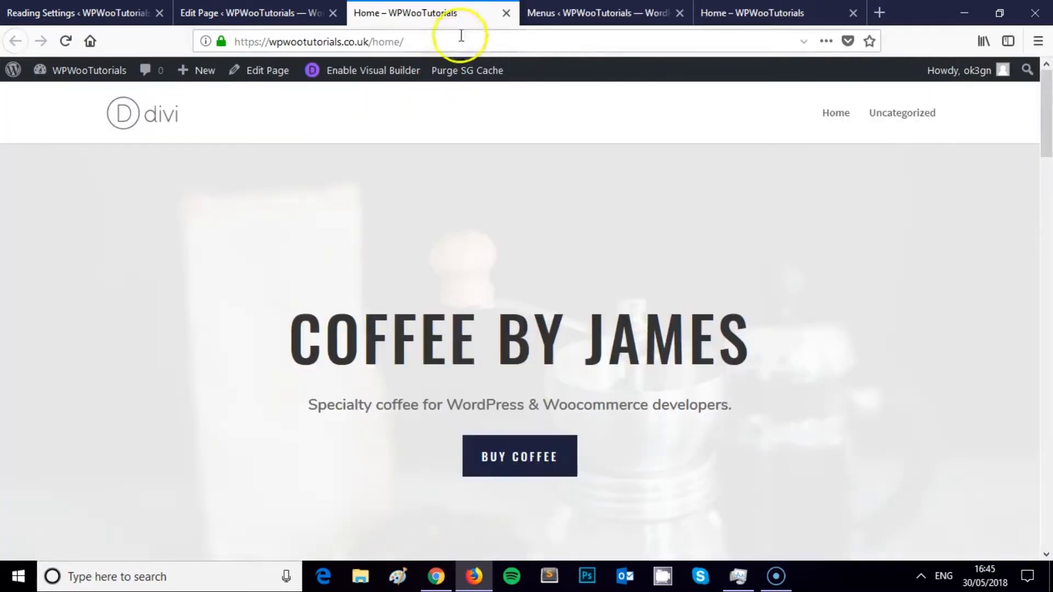
# - Load the home page address without ?et_fb=1 in a new tab
pyautogui.click(505, 13)
pyautogui.hotkey('ctrl', 'Tab')
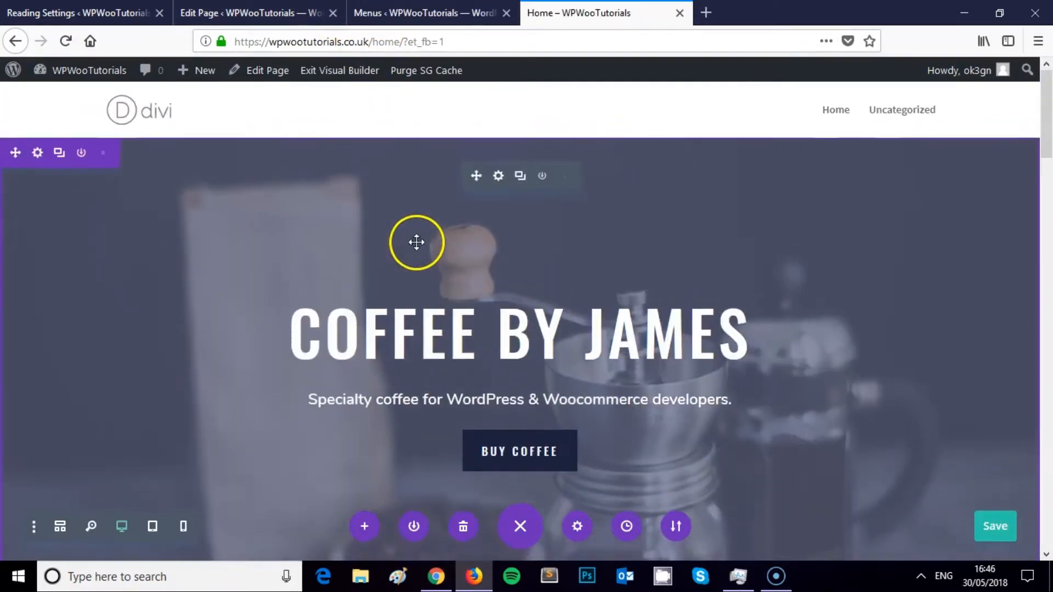
pyautogui.click(457, 41)
pyautogui.click(408, 42)
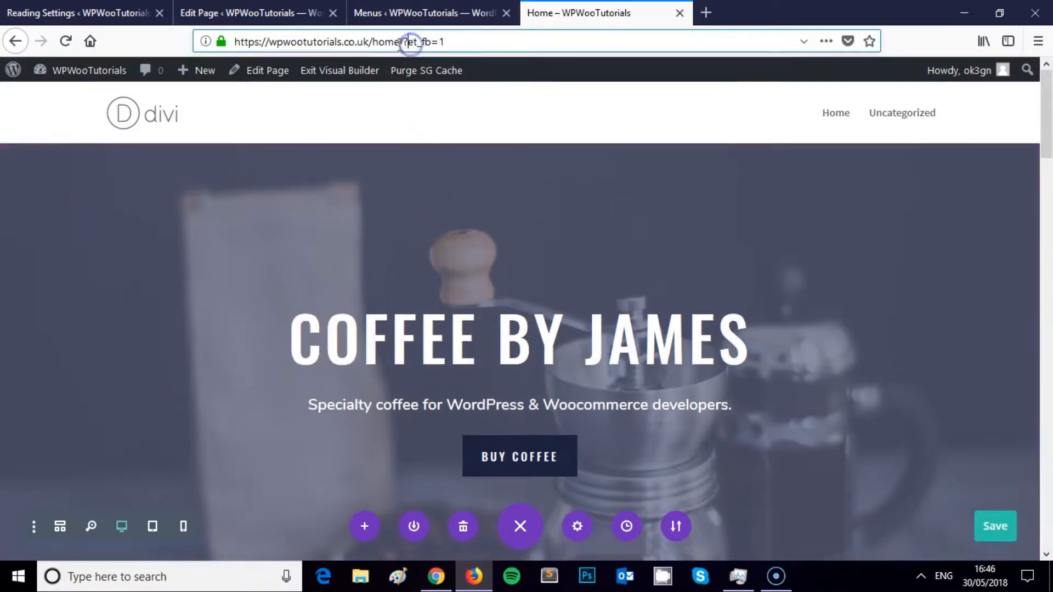
pyautogui.hotkey('ctrl', 'c')
pyautogui.click(711, 9)
pyautogui.hotkey('ctrl', 'v')
pyautogui.press('Return')
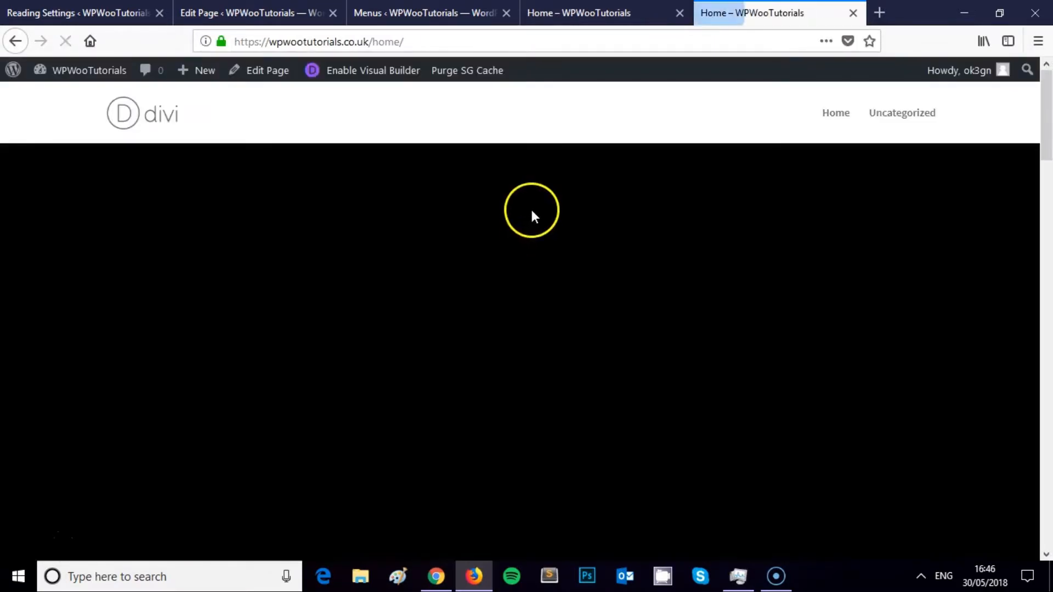
# - Glance at the loaded page, then compare the builder and Menus admin tabs
pyautogui.scroll(-5, 532, 209)
pyautogui.scroll(-10, 533, 212)
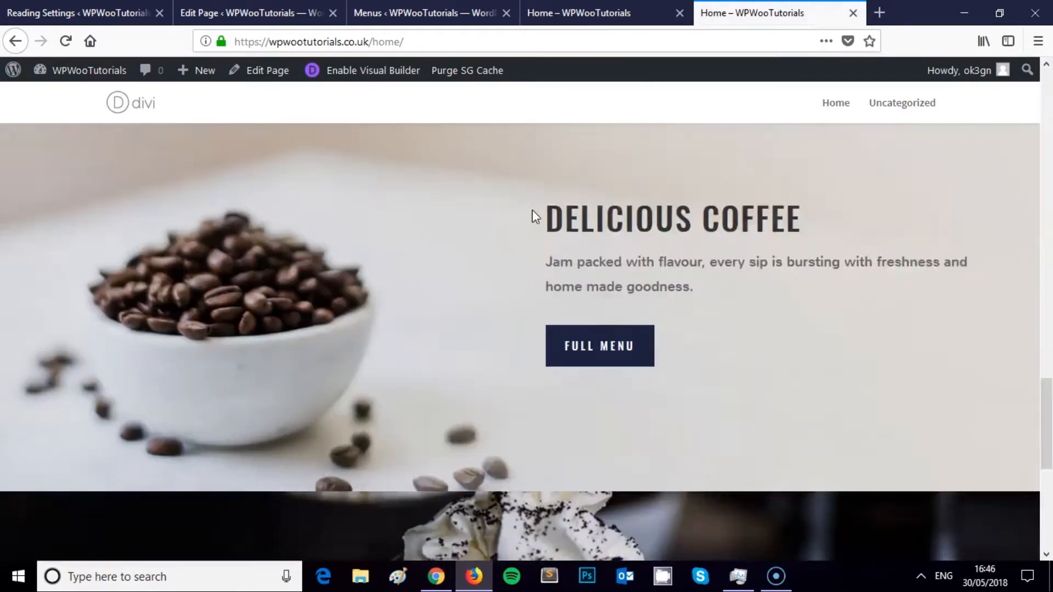
pyautogui.scroll(15, 532, 217)
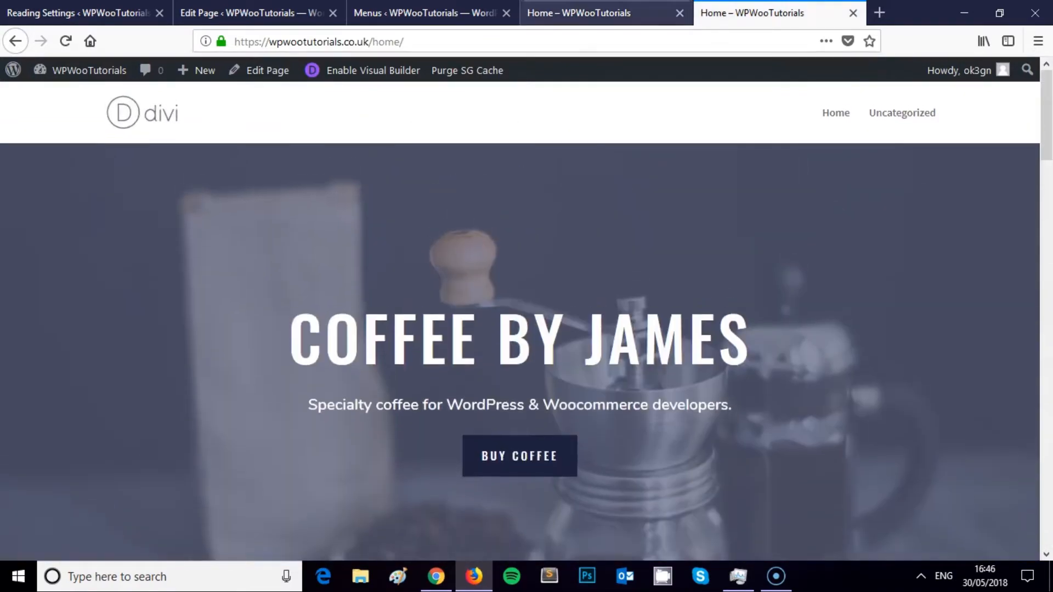
pyautogui.click(614, 19)
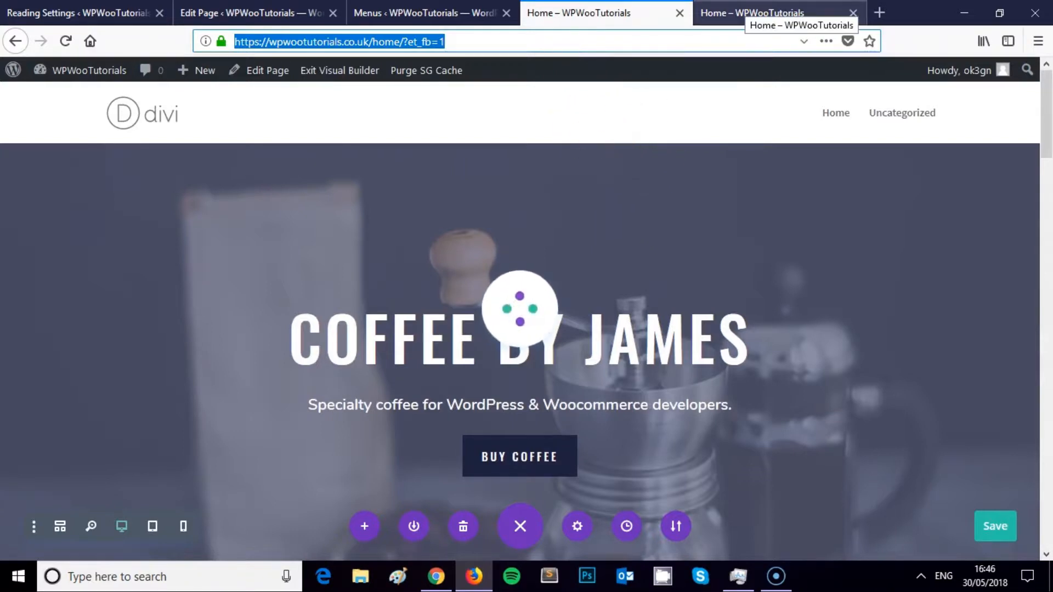
pyautogui.click(425, 13)
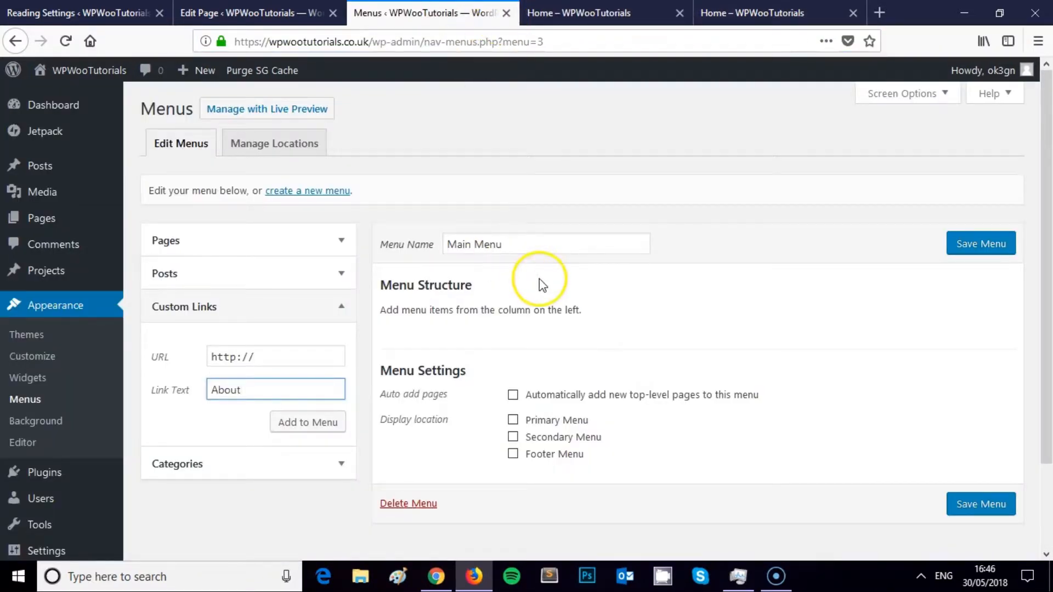
pyautogui.click(576, 12)
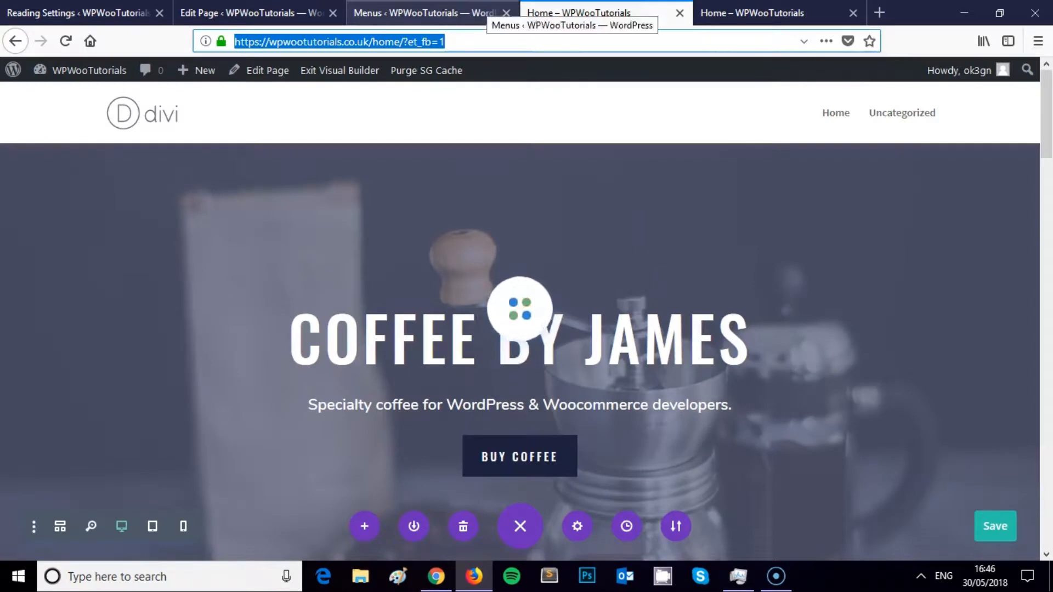
pyautogui.click(483, 13)
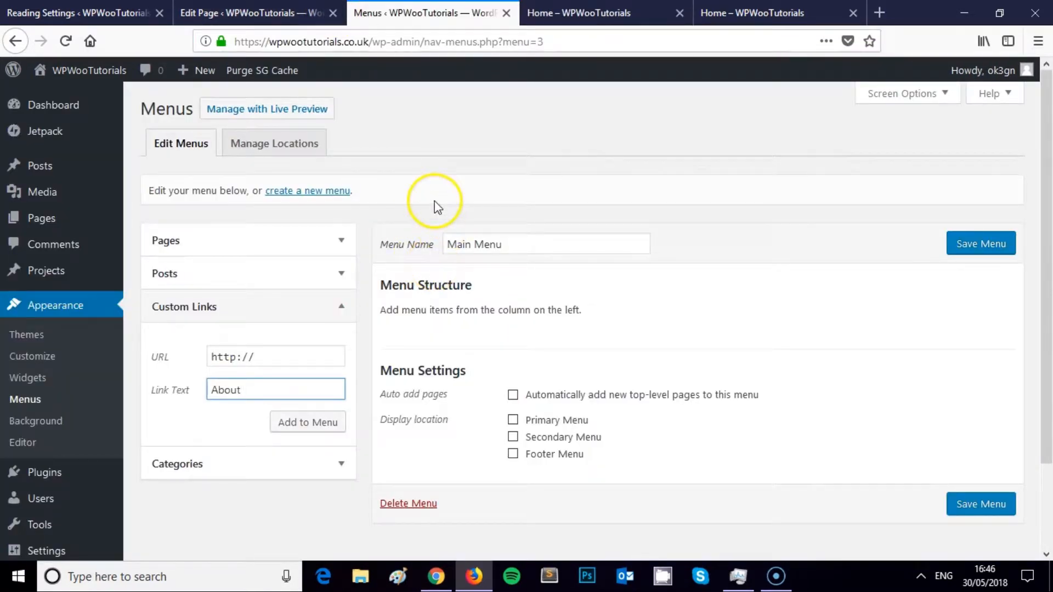
# - Scroll through every live home page section down to the contact area
pyautogui.click(737, 13)
pyautogui.scroll(-8, 625, 188)
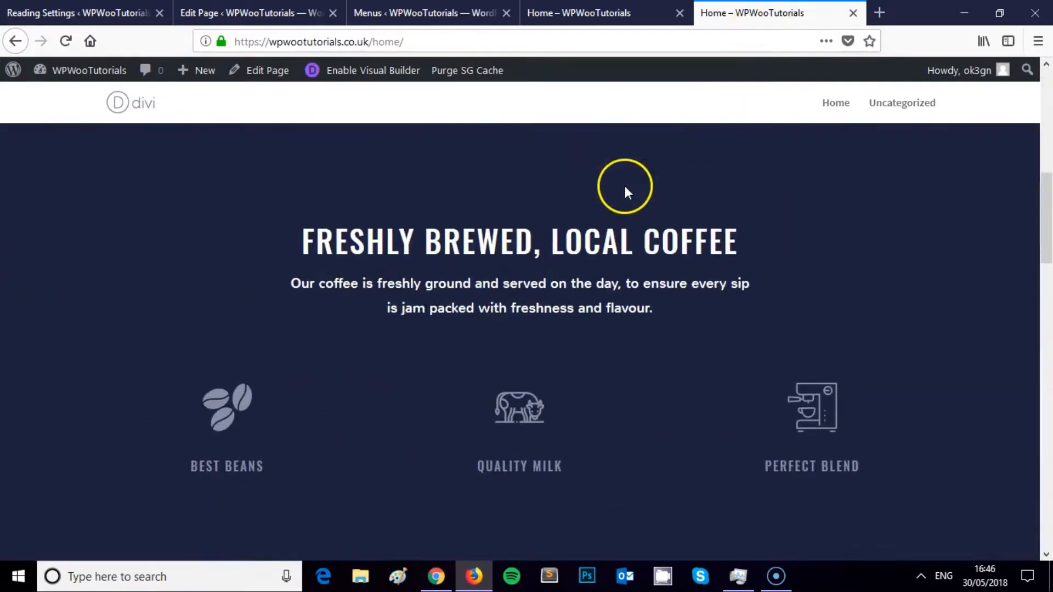
pyautogui.scroll(-4, 627, 192)
pyautogui.scroll(10, 588, 229)
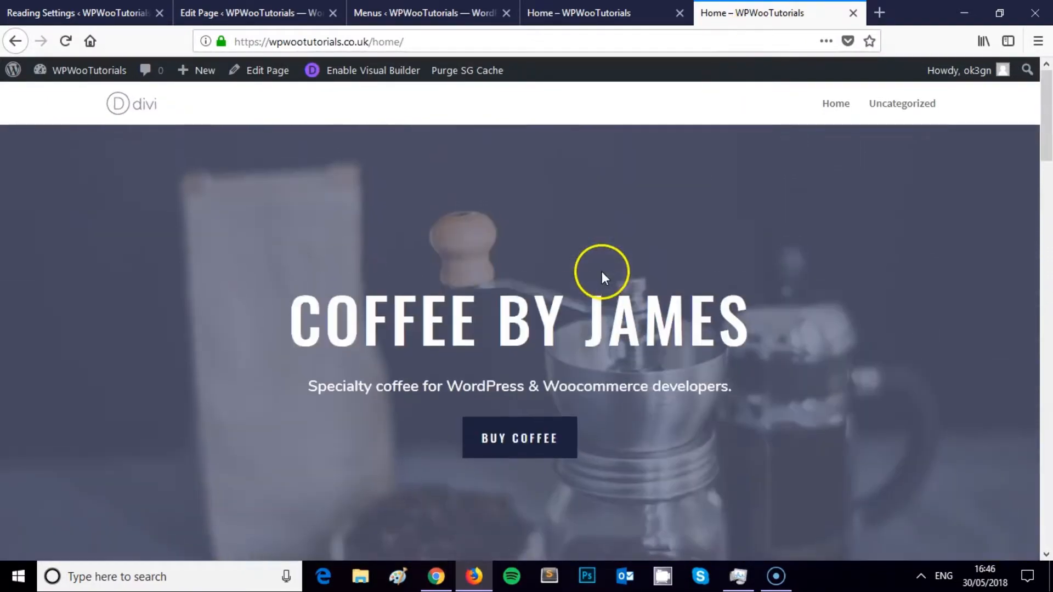
pyautogui.scroll(-4, 601, 271)
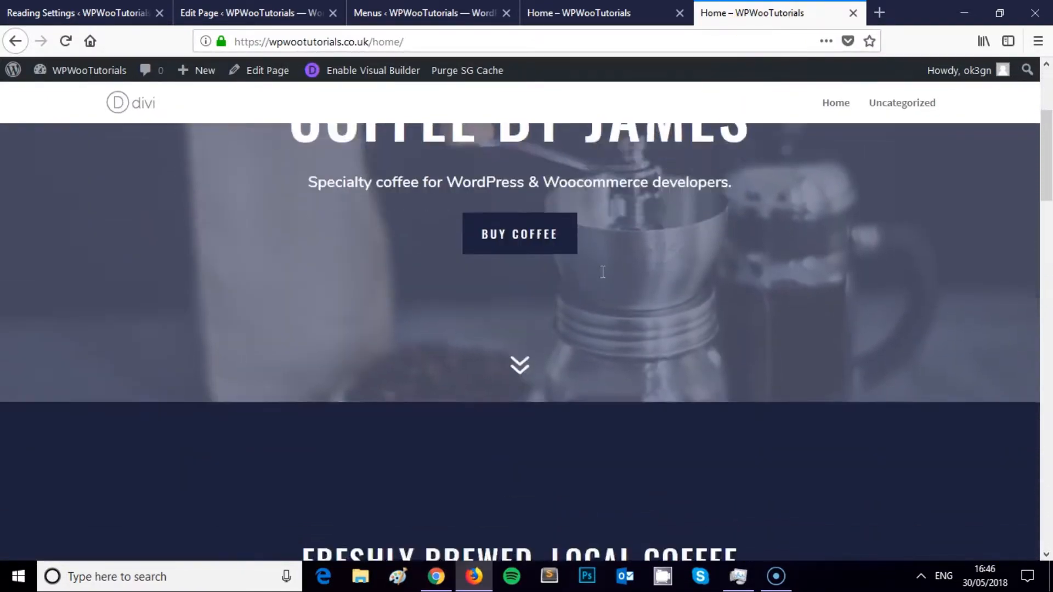
pyautogui.scroll(2, 604, 272)
pyautogui.scroll(-15, 604, 271)
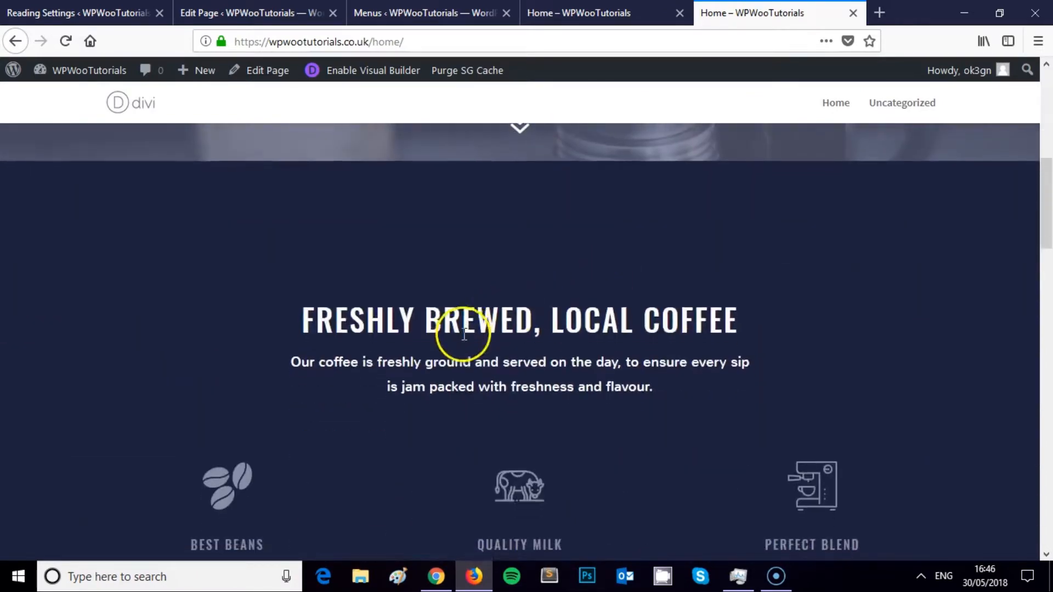
pyautogui.scroll(1, 229, 170)
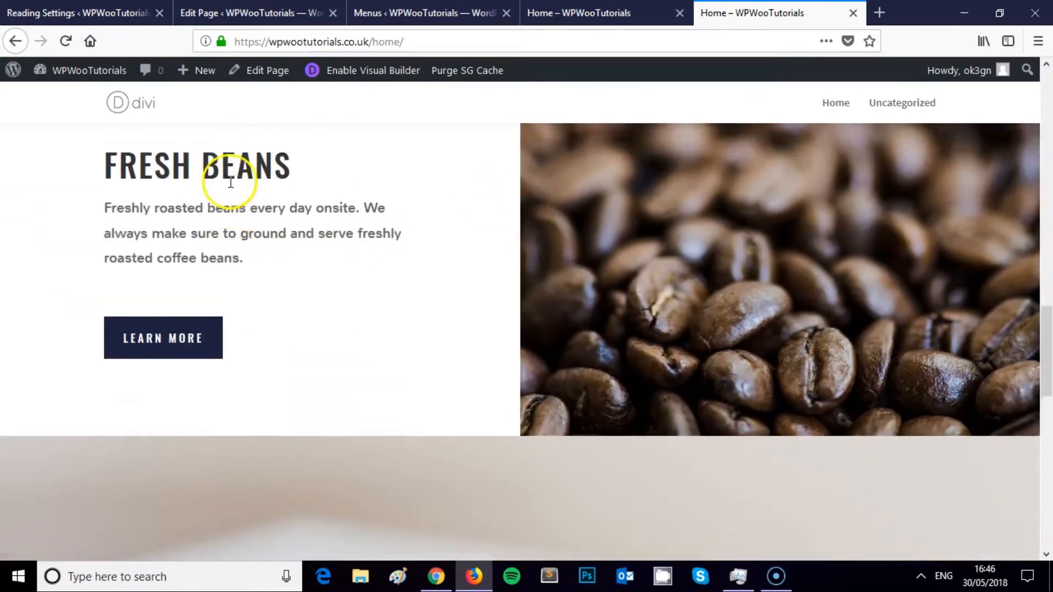
pyautogui.scroll(-10, 370, 207)
pyautogui.scroll(-2, 400, 209)
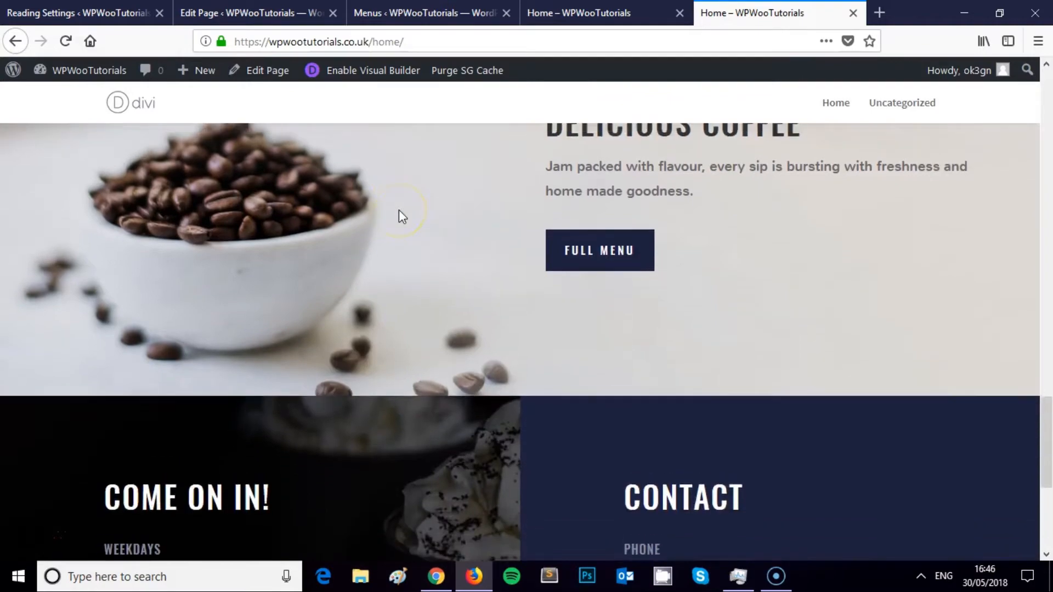
pyautogui.scroll(4, 399, 210)
pyautogui.scroll(-10, 400, 209)
pyautogui.scroll(20, 417, 263)
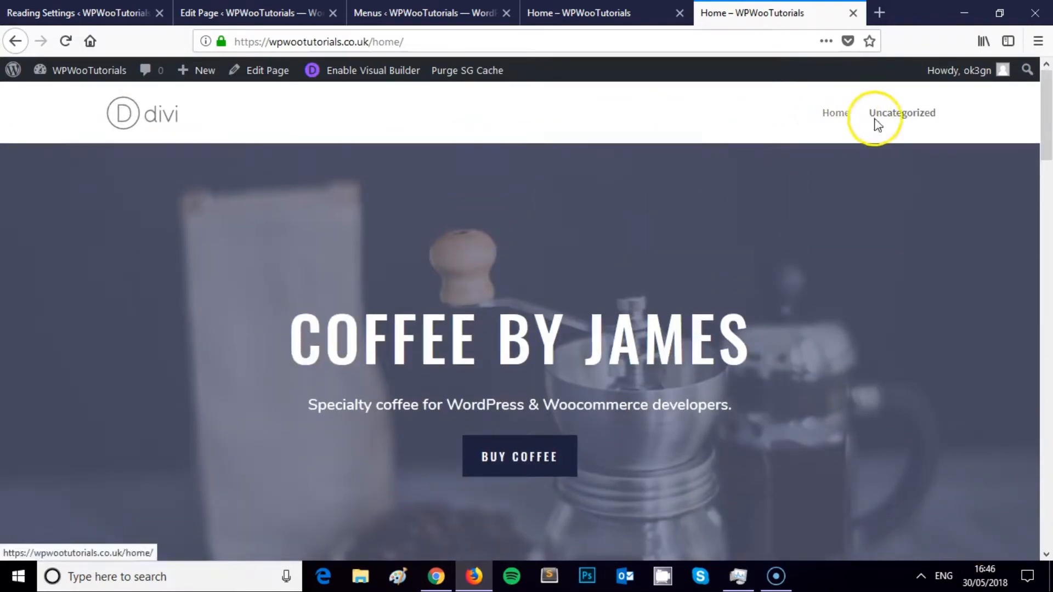
pyautogui.scroll(-2, 710, 162)
pyautogui.scroll(3, 594, 255)
pyautogui.scroll(-10, 580, 263)
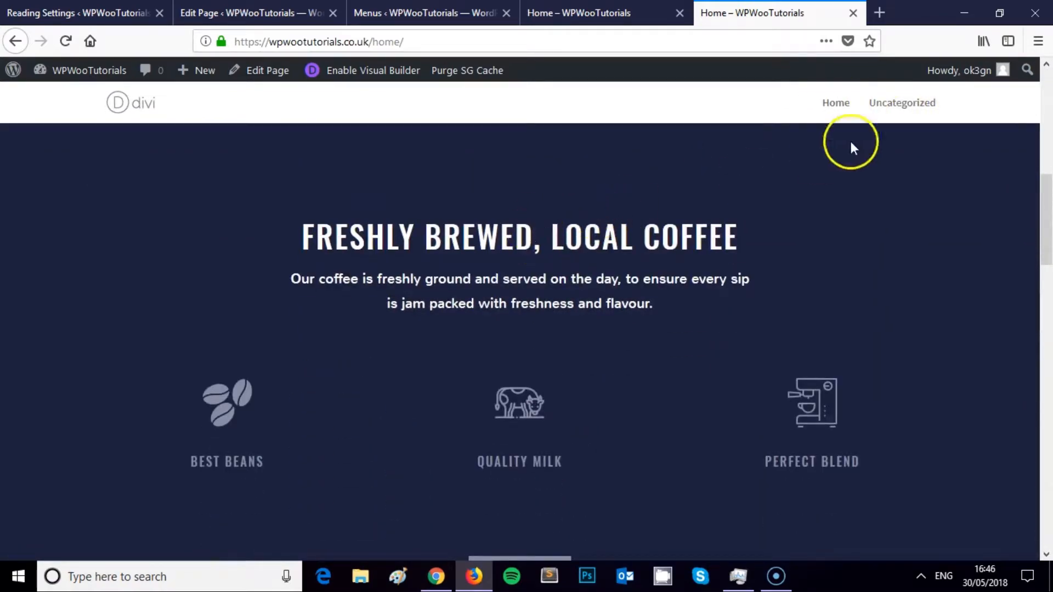
pyautogui.scroll(-10, 821, 160)
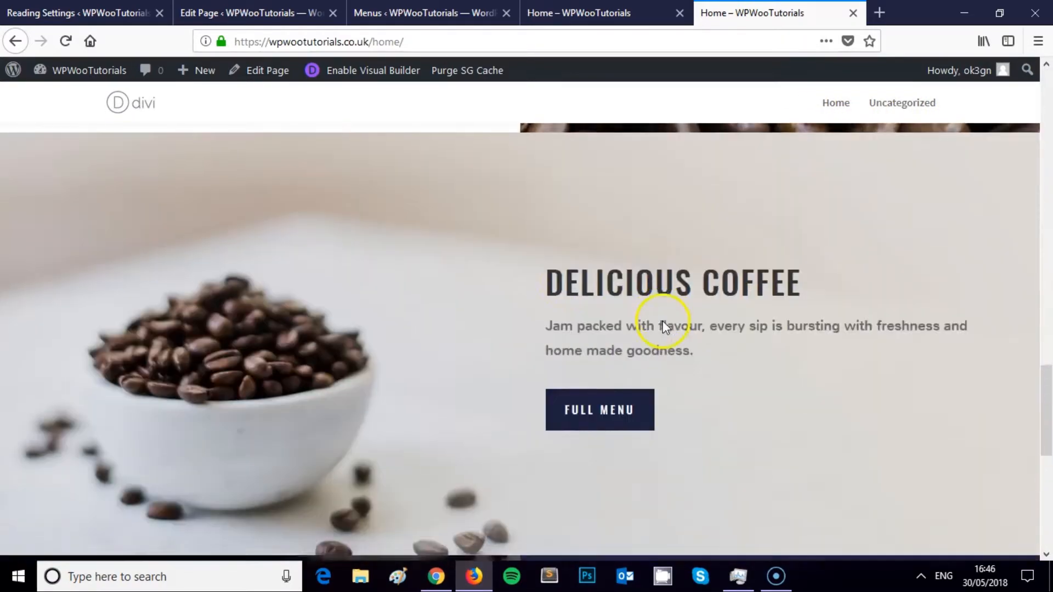
pyautogui.scroll(-5, 661, 326)
pyautogui.scroll(15, 660, 327)
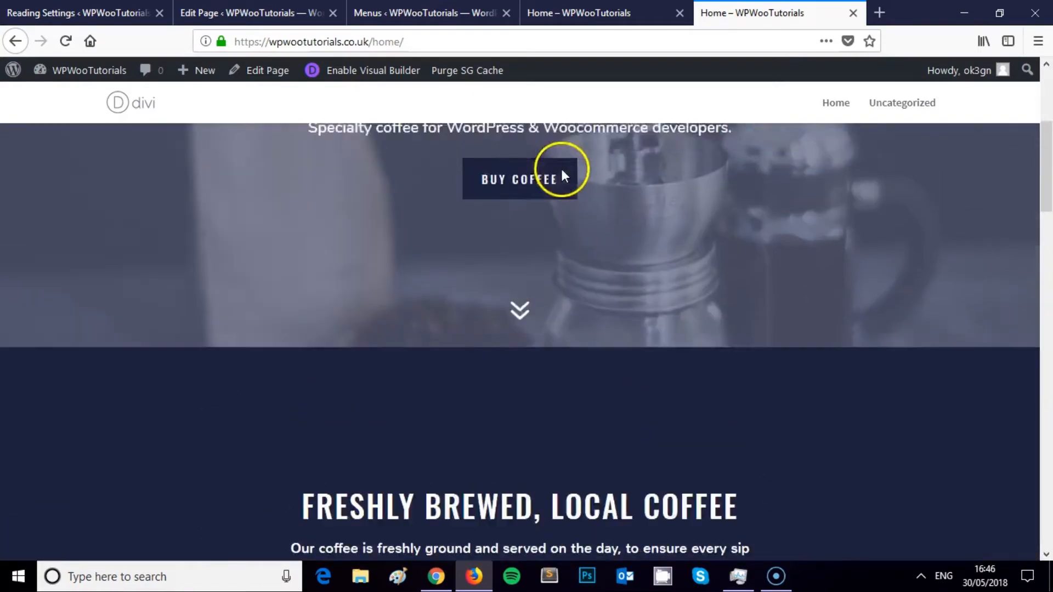
# - Enable the Visual Builder on the newer live Home tab and scroll to Freshly Brewed
pyautogui.scroll(5, 561, 166)
pyautogui.click(604, 12)
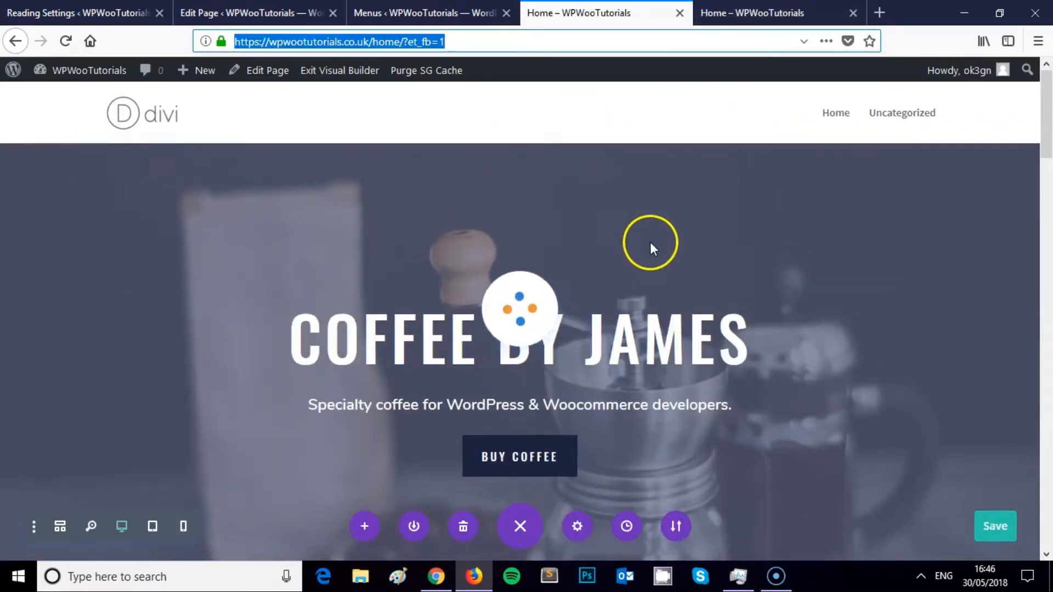
pyautogui.scroll(-3, 647, 242)
pyautogui.scroll(3, 648, 242)
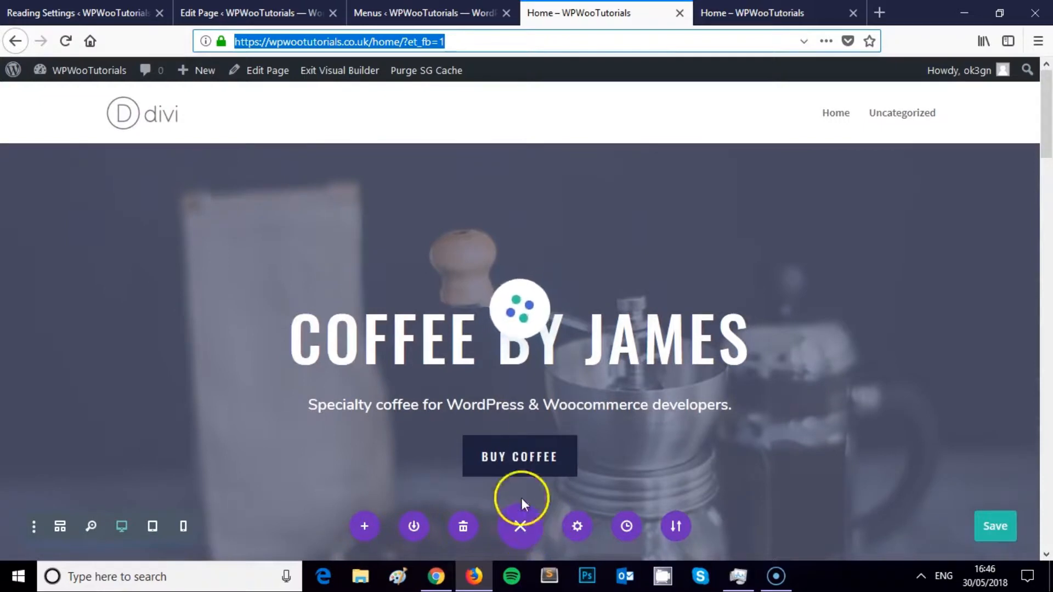
pyautogui.click(706, 12)
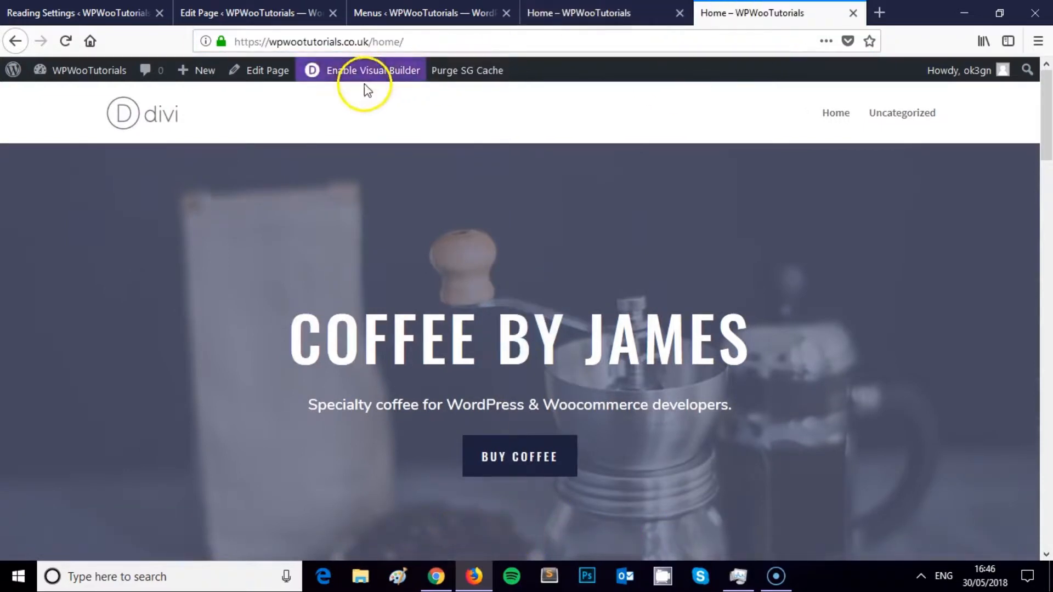
pyautogui.click(364, 70)
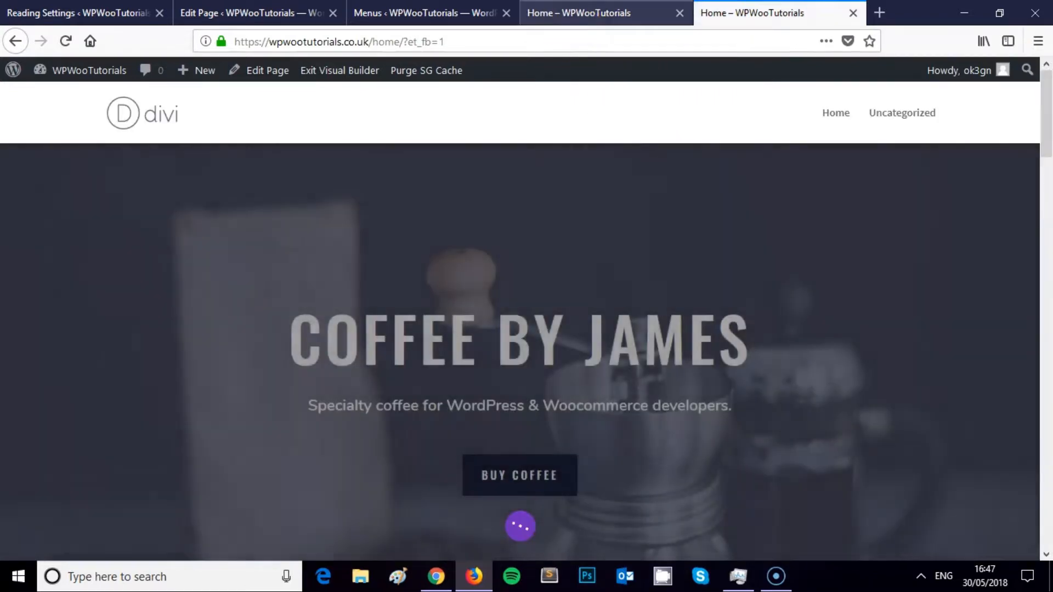
pyautogui.click(636, 12)
pyautogui.click(729, 13)
pyautogui.scroll(-6, 587, 270)
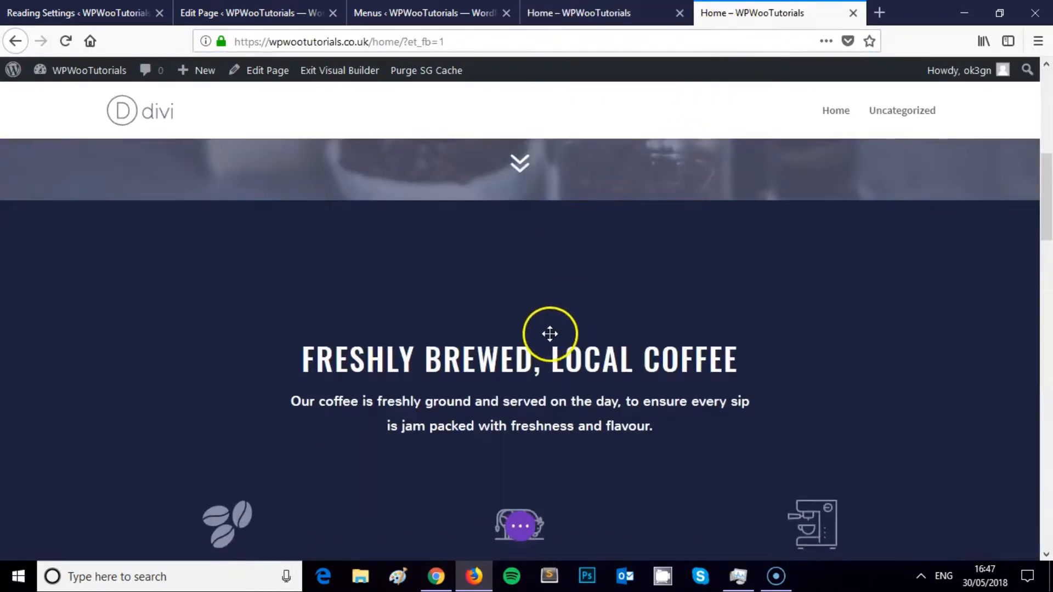
pyautogui.scroll(6, 549, 331)
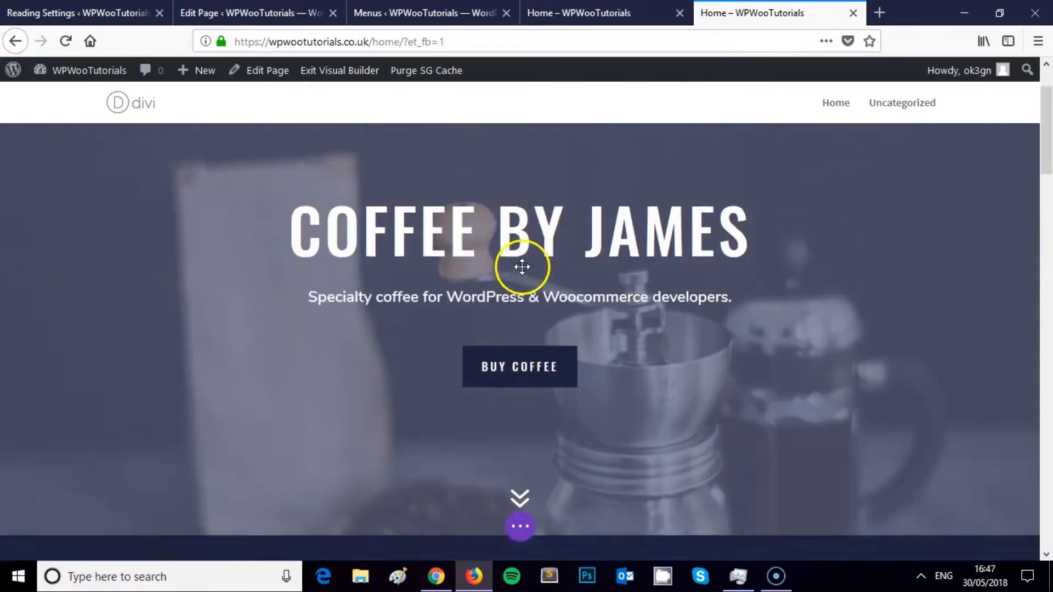
pyautogui.scroll(-6, 518, 256)
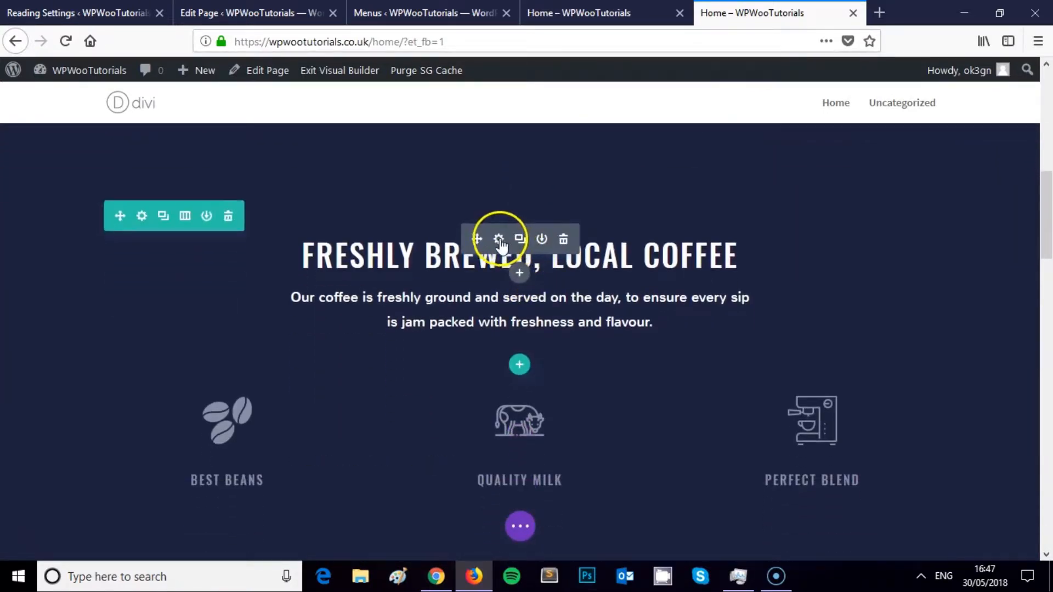
# - Open the Freshly Brewed heading's Advanced CSS ID & Classes settings
pyautogui.click(499, 240)
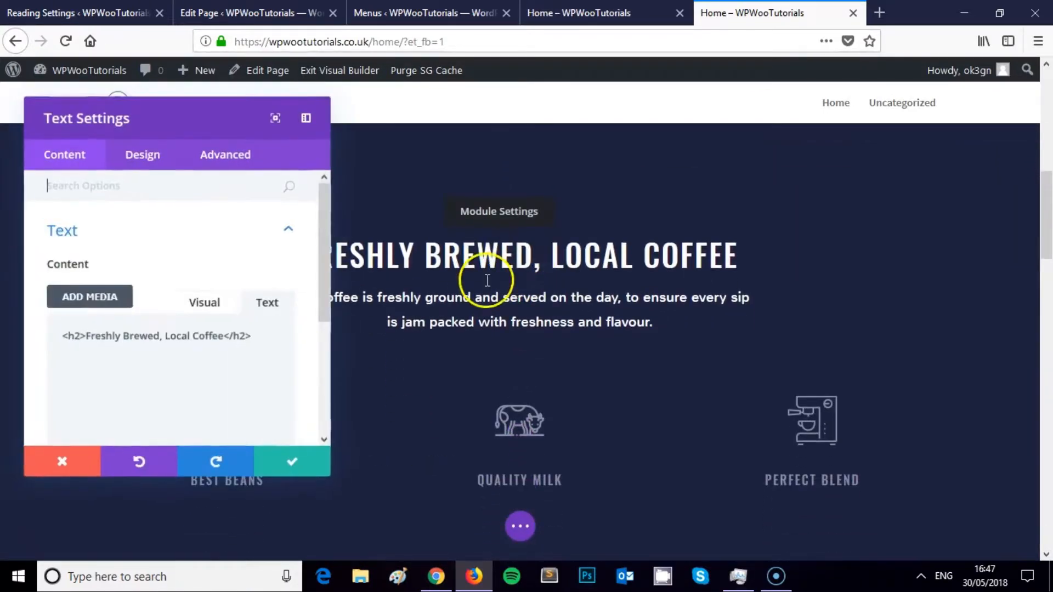
pyautogui.click(148, 167)
pyautogui.click(222, 157)
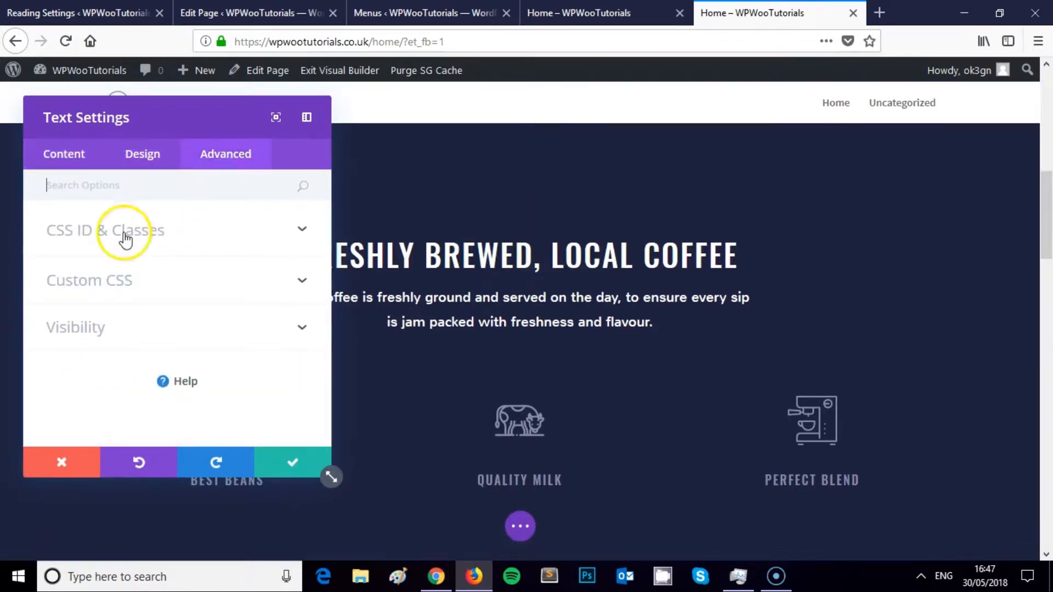
pyautogui.click(140, 232)
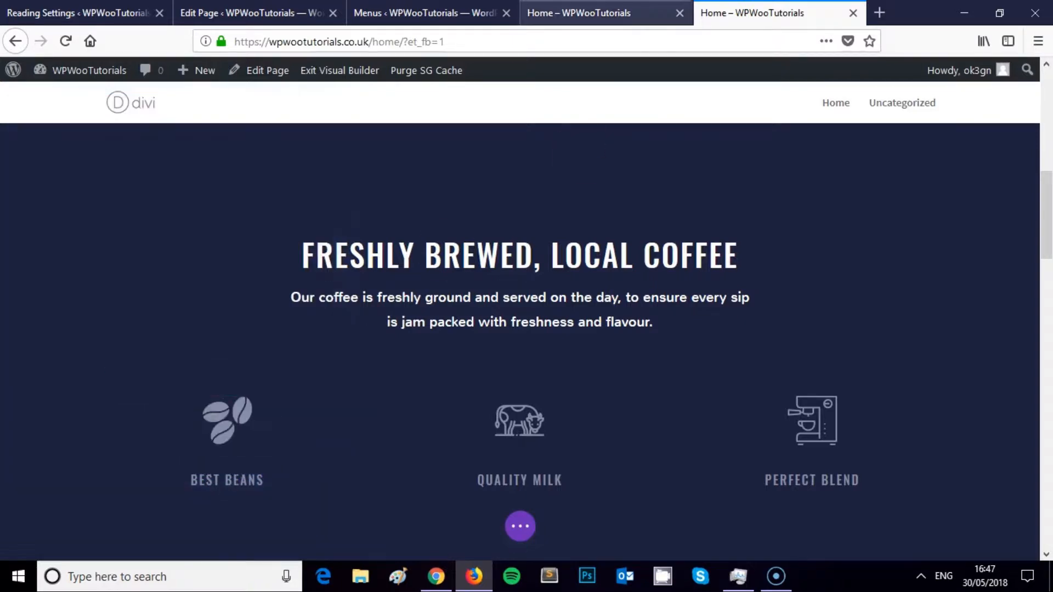
pyautogui.click(603, 13)
pyautogui.click(727, 8)
pyautogui.scroll(-10, 665, 249)
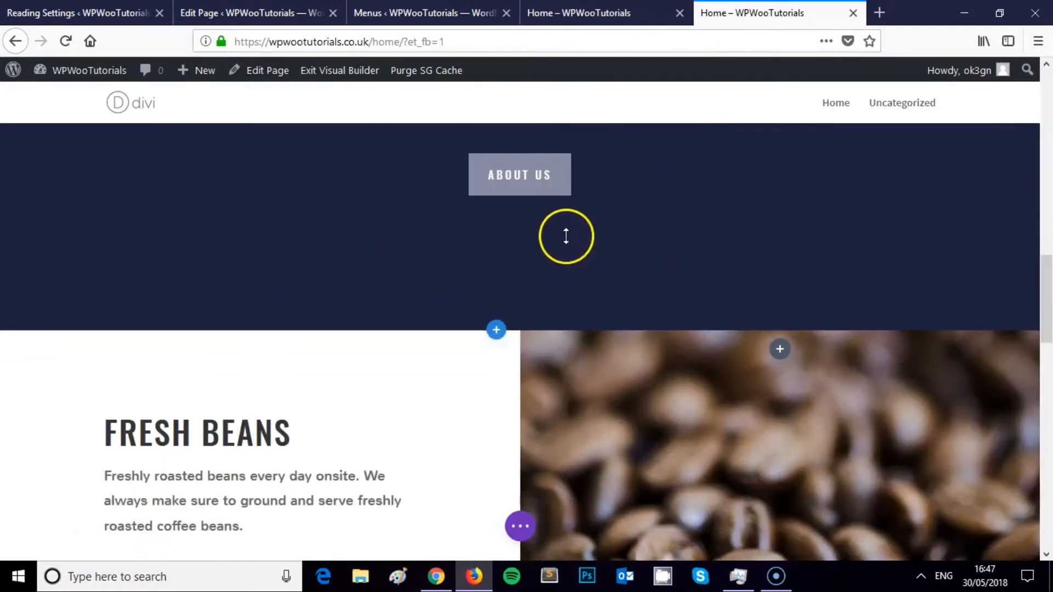
pyautogui.scroll(2, 247, 252)
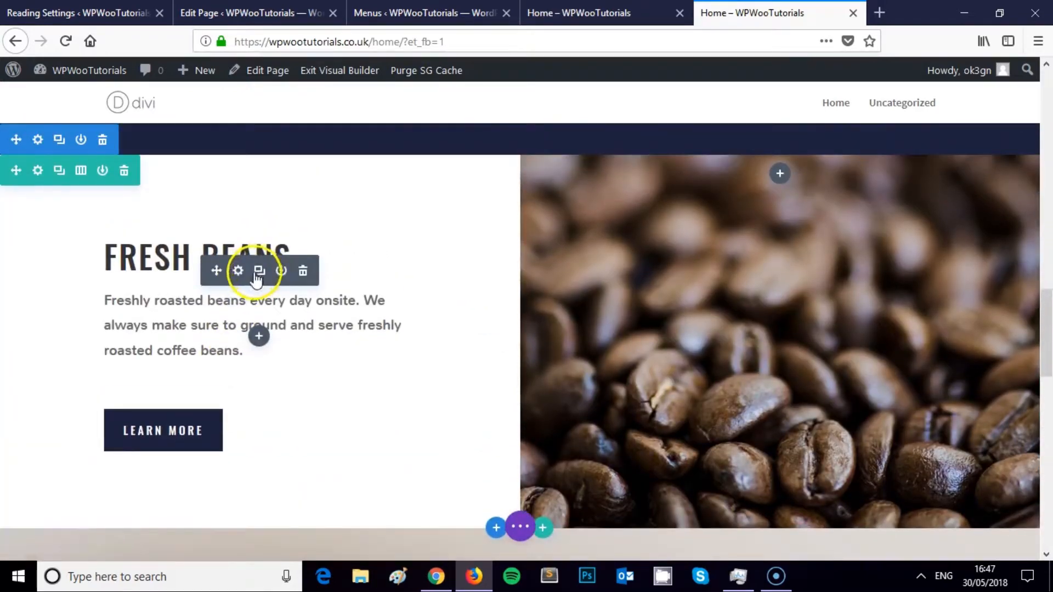
# - Give the Fresh Beans text module the CSS ID beans
pyautogui.click(239, 271)
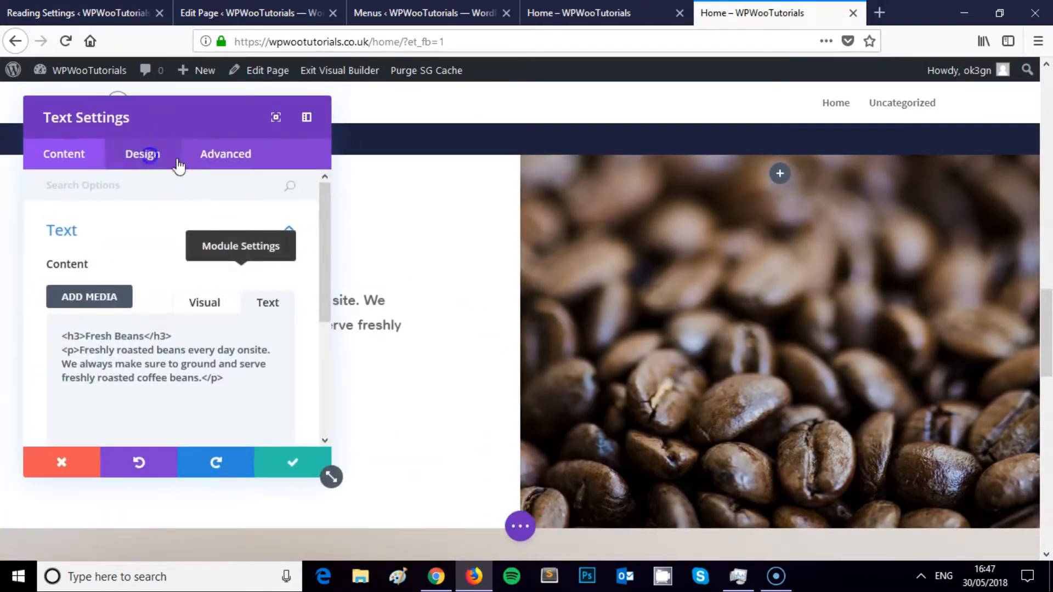
pyautogui.click(213, 158)
pyautogui.click(149, 236)
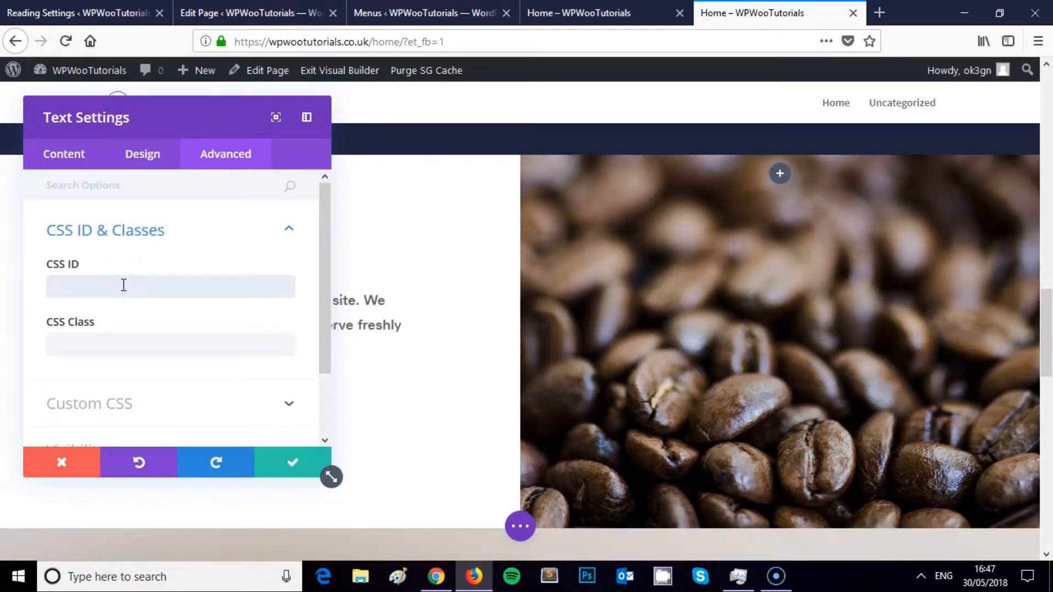
pyautogui.click(297, 460)
pyautogui.scroll(-8, 534, 273)
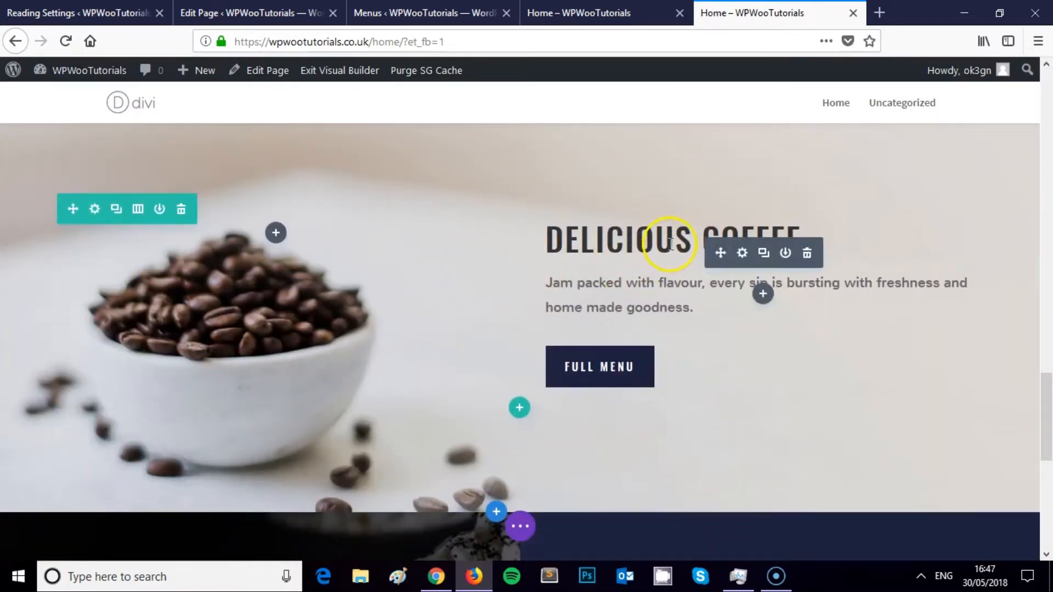
# - Give the Delicious Coffee text module its CSS ID
pyautogui.click(743, 254)
pyautogui.click(141, 146)
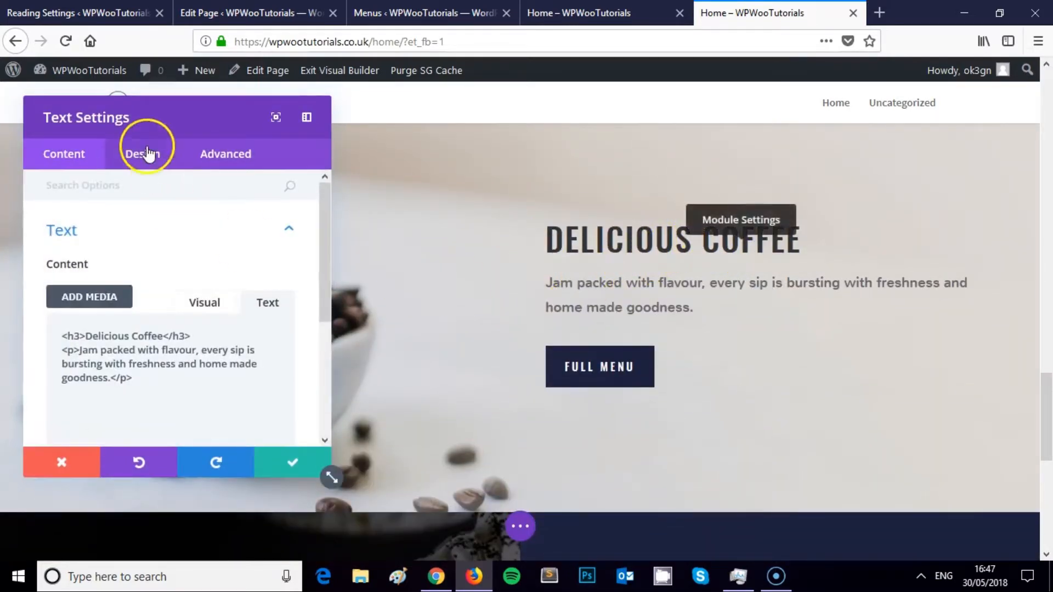
pyautogui.click(226, 147)
pyautogui.click(128, 233)
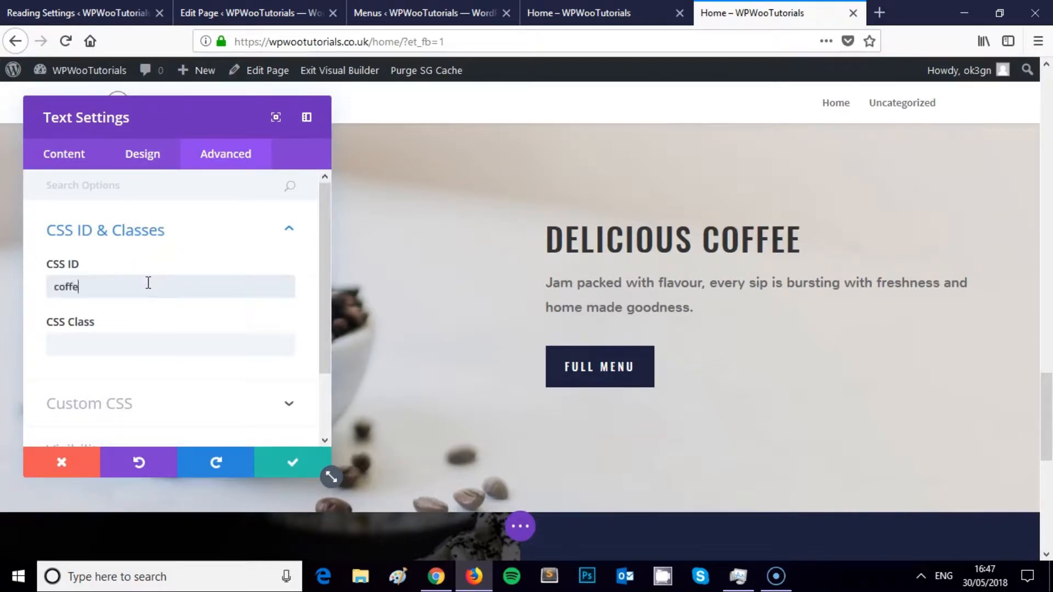
pyautogui.click(293, 465)
pyautogui.scroll(-5, 442, 284)
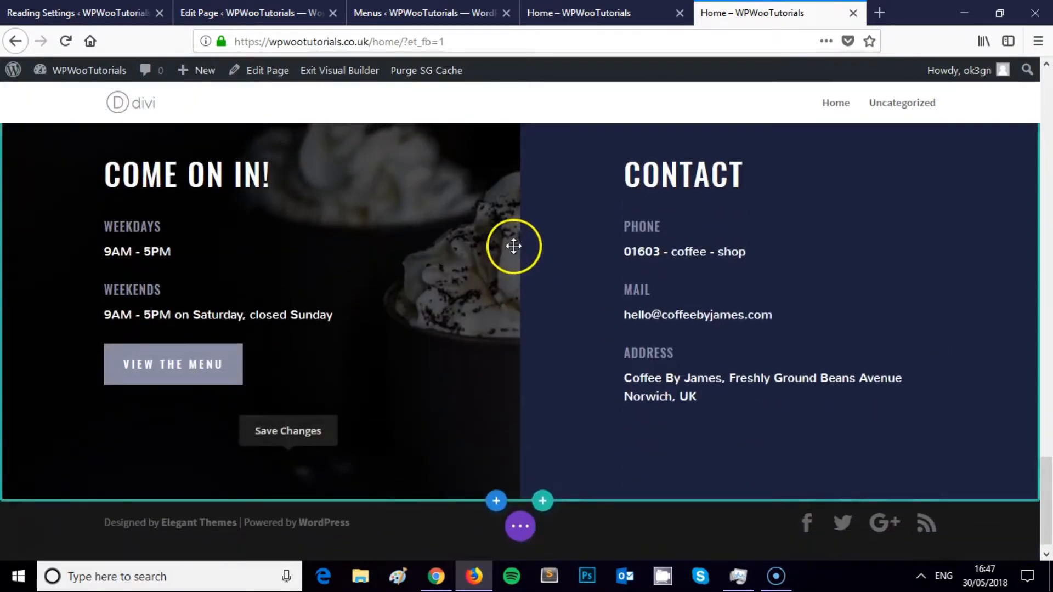
# - Give the Contact heading text module the CSS ID contact
pyautogui.click(764, 245)
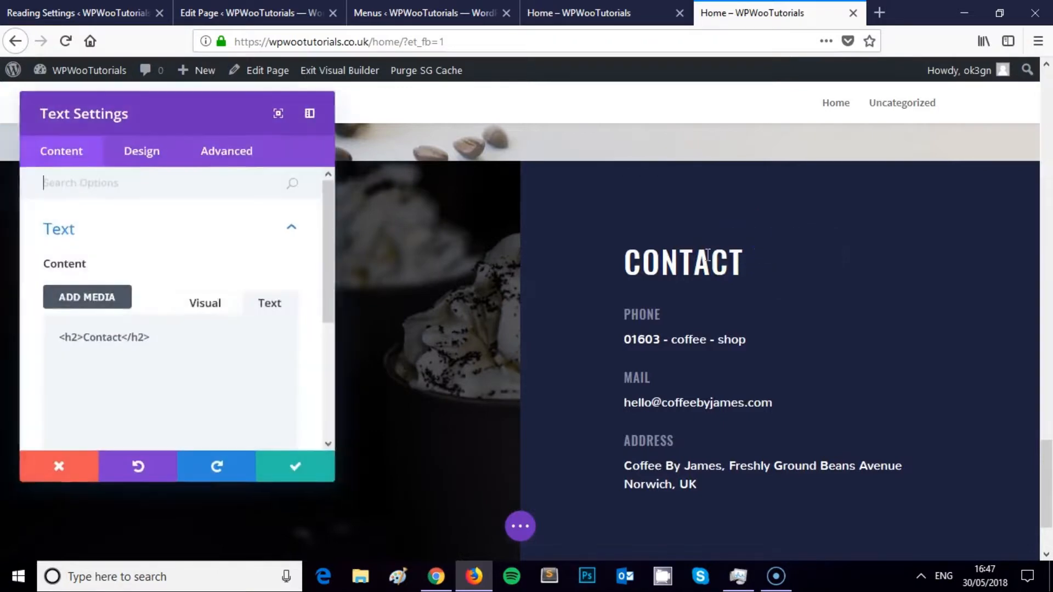
pyautogui.click(226, 154)
pyautogui.click(148, 240)
pyautogui.click(126, 289)
pyautogui.write('contact')
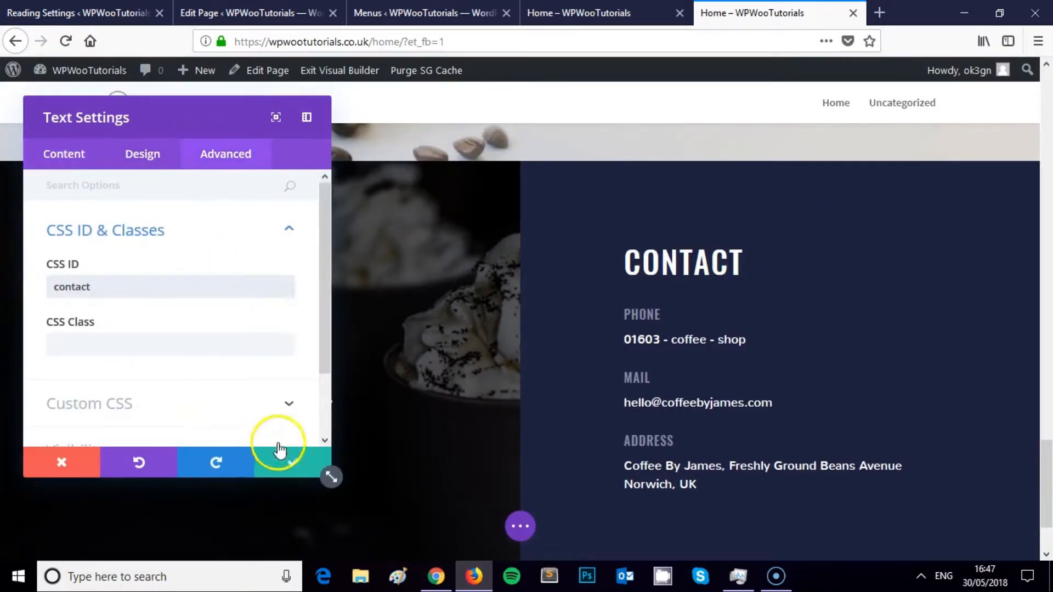
pyautogui.click(282, 468)
pyautogui.scroll(-2, 583, 313)
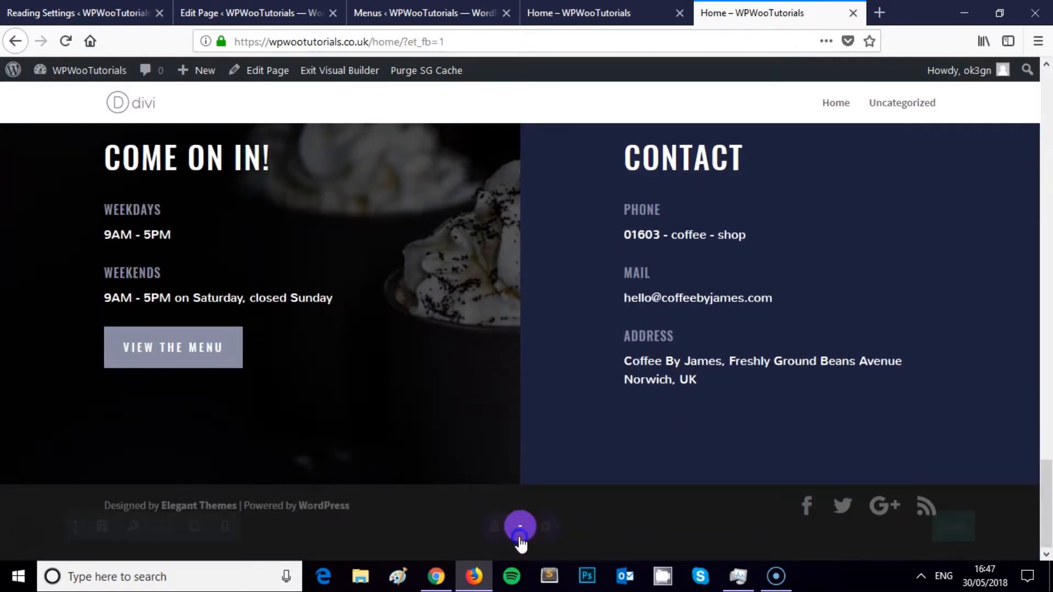
# - Expand the page-level builder options and scroll the page
pyautogui.click(520, 532)
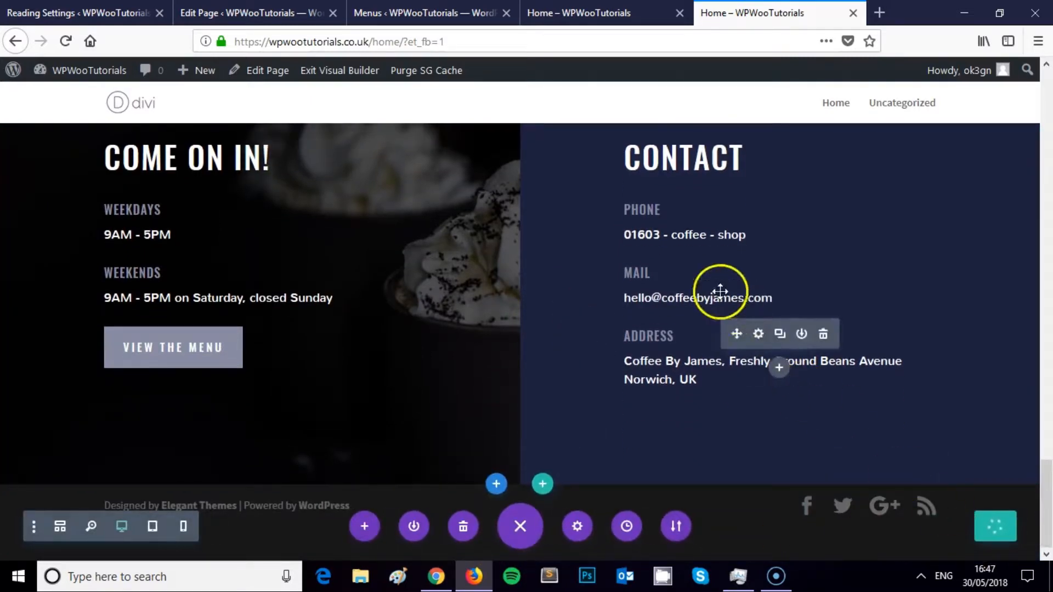
pyautogui.scroll(5, 664, 258)
pyautogui.scroll(-3, 651, 266)
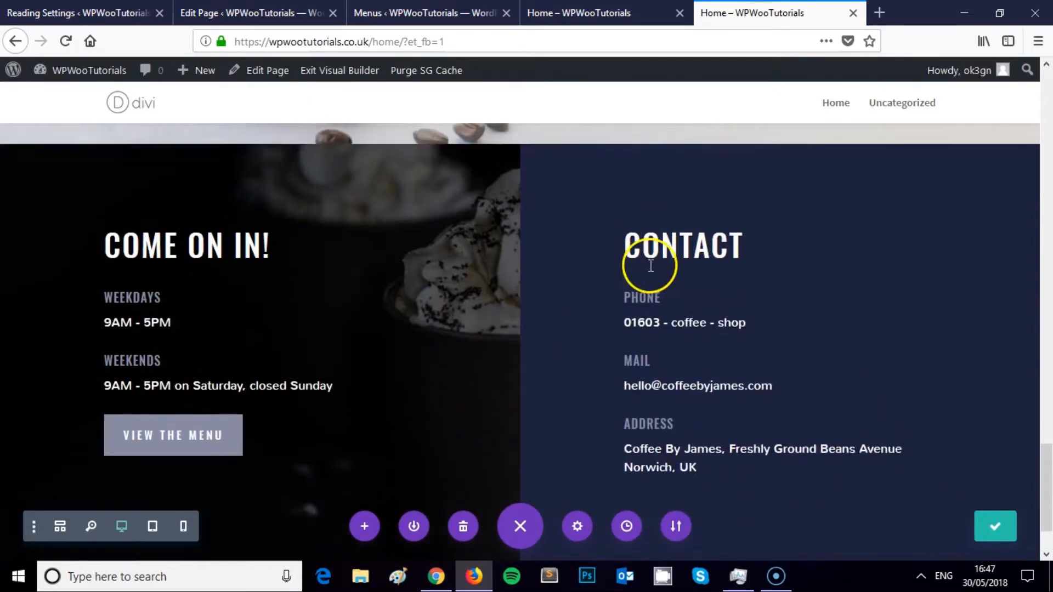
pyautogui.scroll(-2, 639, 266)
pyautogui.scroll(15, 639, 277)
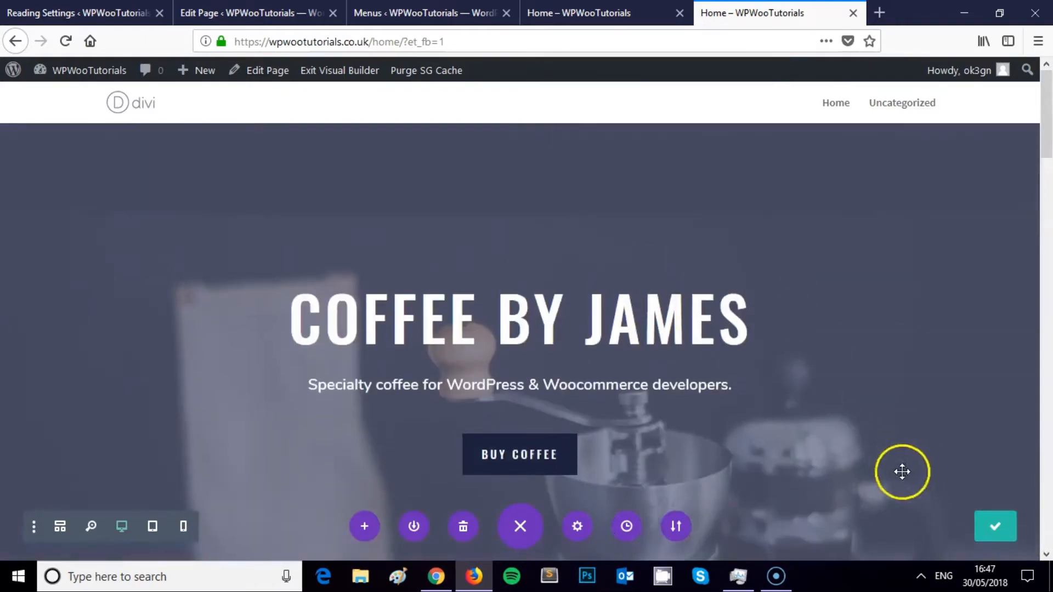
# - Add an About custom link with address /#about to the Main Menu
pyautogui.click(996, 530)
pyautogui.click(587, 12)
pyautogui.click(439, 13)
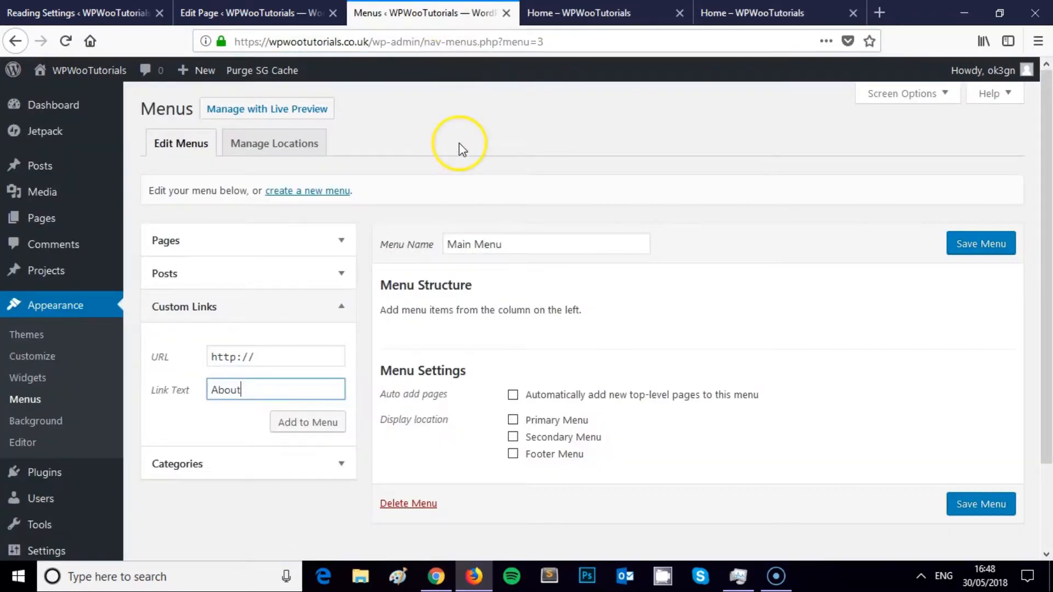
pyautogui.click(648, 12)
pyautogui.click(680, 13)
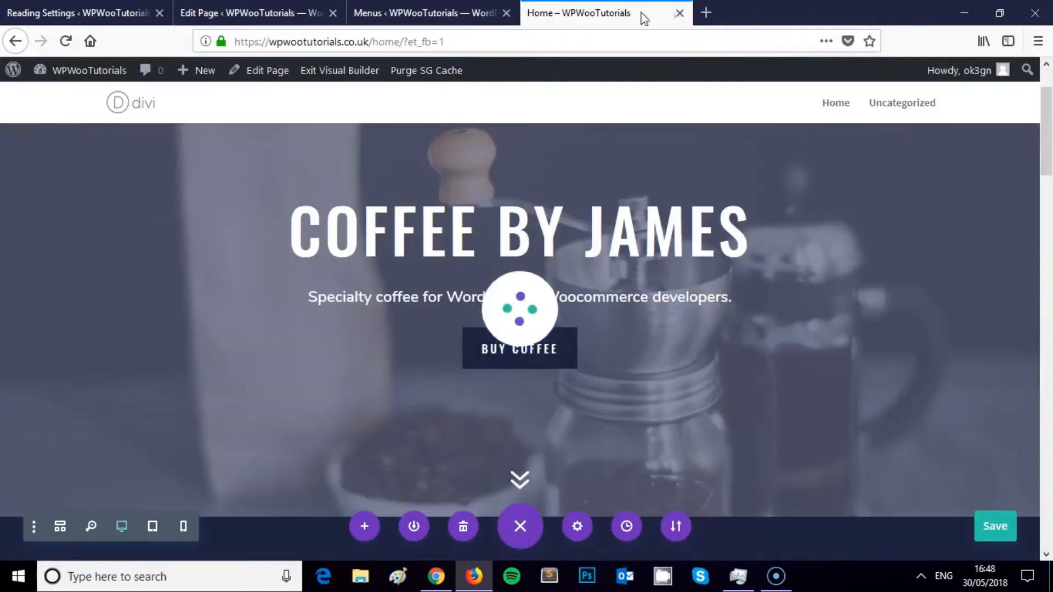
pyautogui.click(445, 13)
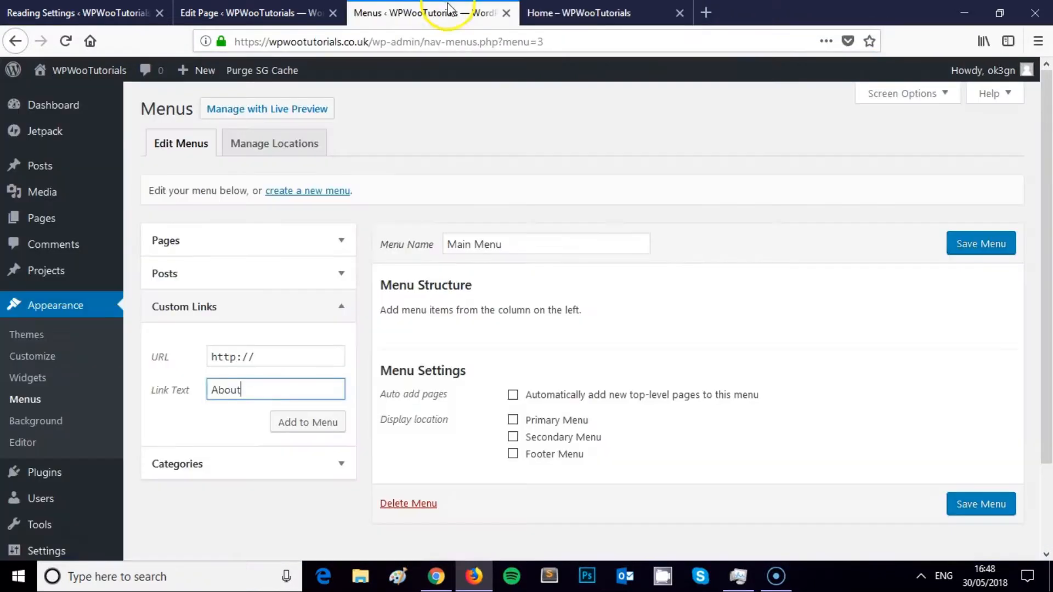
pyautogui.click(274, 362)
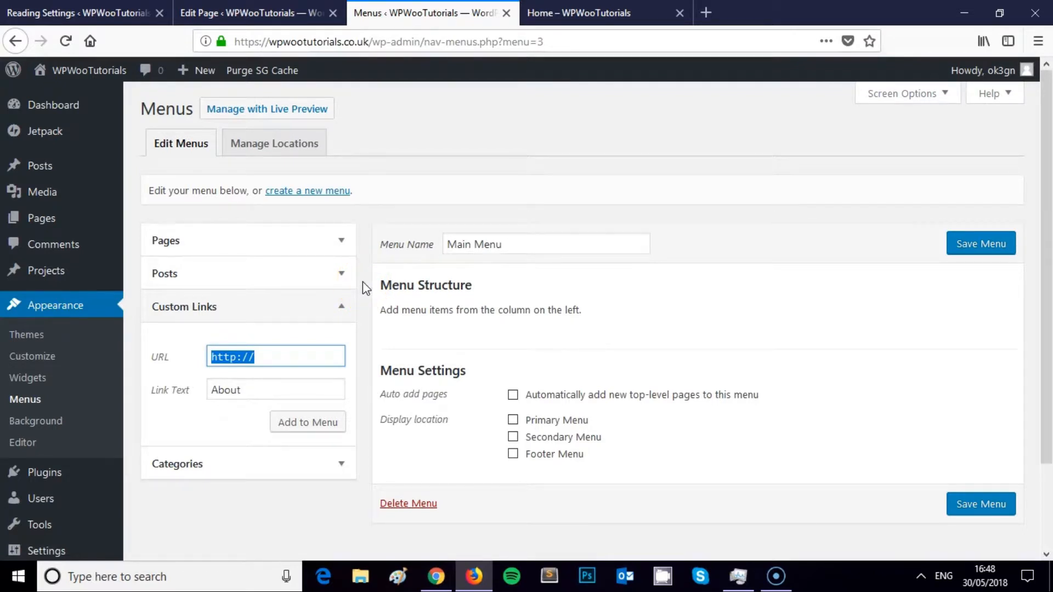
pyautogui.press('BackSpace')
pyautogui.write('/#')
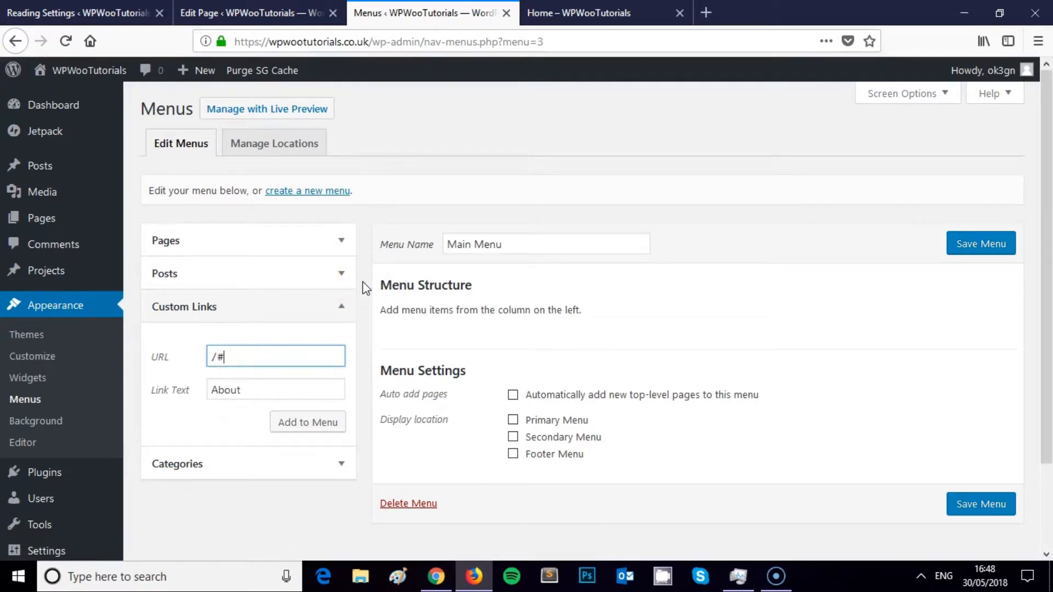
pyautogui.press('BackSpace')
pyautogui.press('BackSpace')
pyautogui.write('/#')
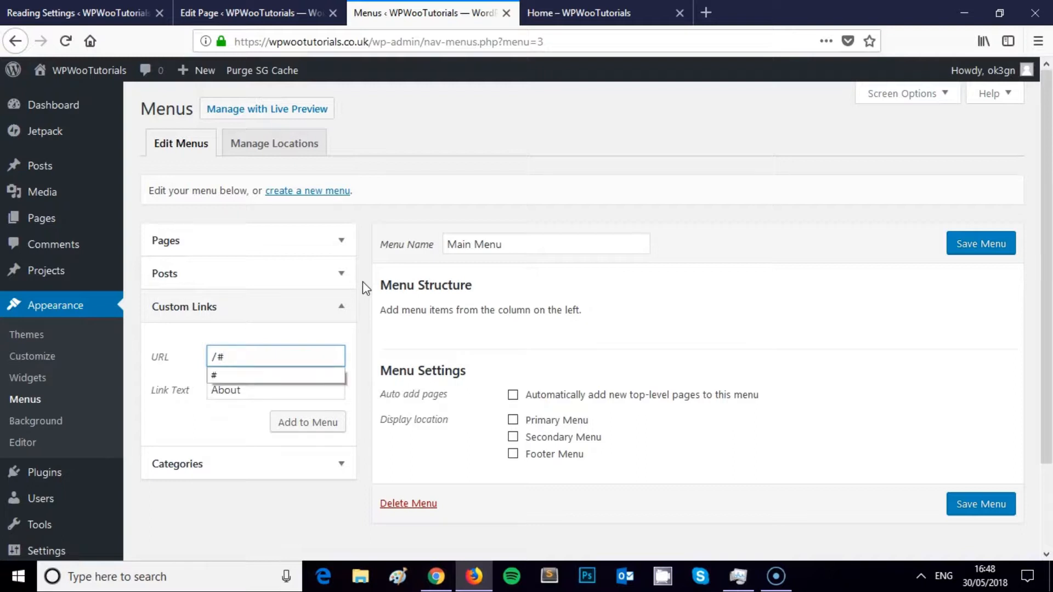
pyautogui.write('about')
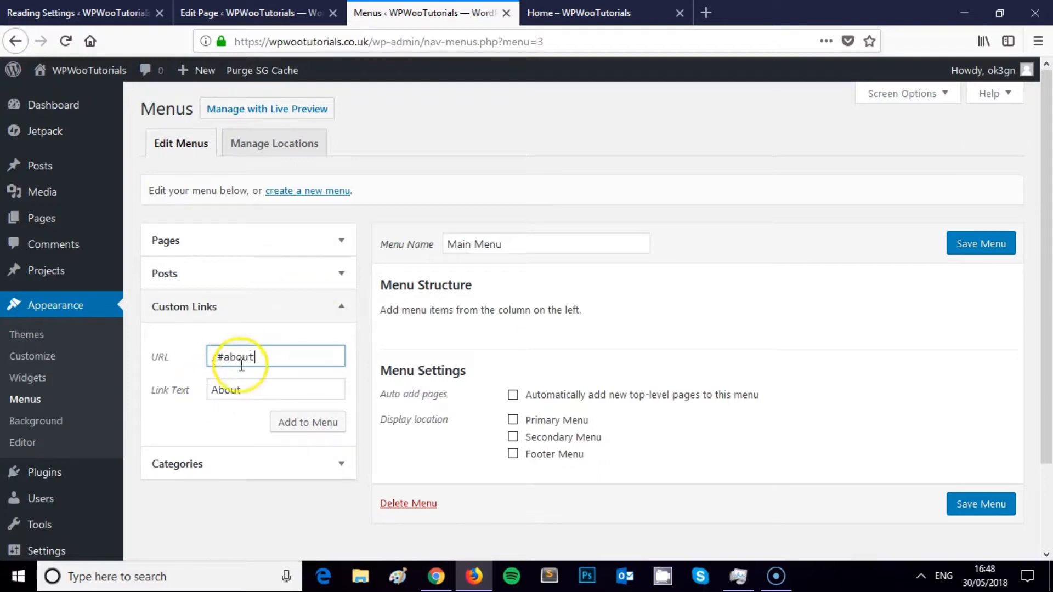
pyautogui.click(302, 431)
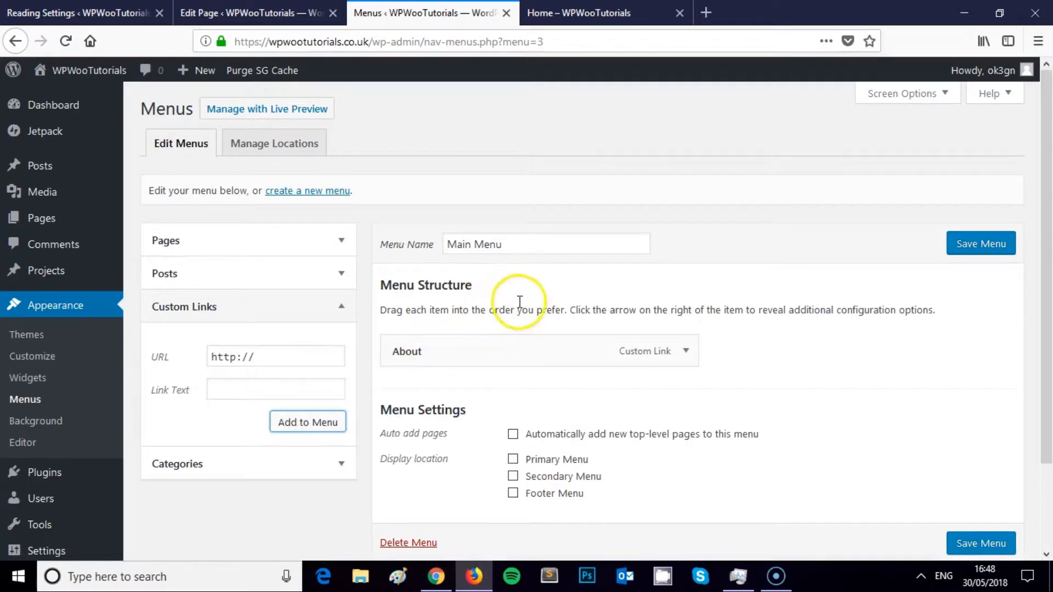
# - Add a Beans custom link pointing to /#beans to the Main Menu
pyautogui.scroll(-3, 384, 296)
pyautogui.click(308, 300)
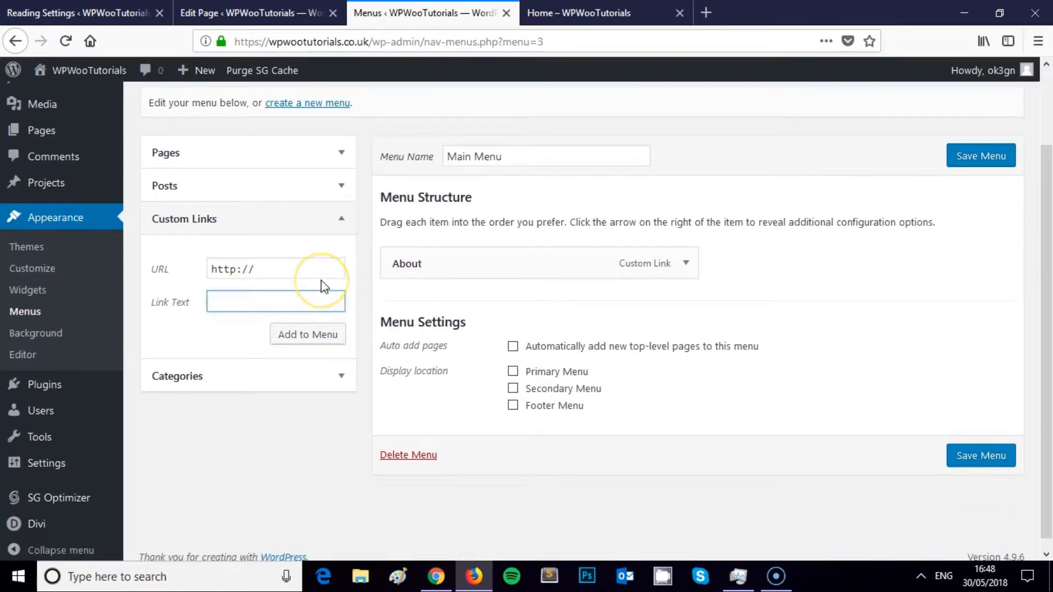
pyautogui.click(293, 276)
pyautogui.write('Beans')
pyautogui.moveTo(274, 268); pyautogui.dragTo(63, 253)
pyautogui.write('/#be')
pyautogui.click(234, 287)
pyautogui.moveTo(263, 298); pyautogui.dragTo(154, 306)
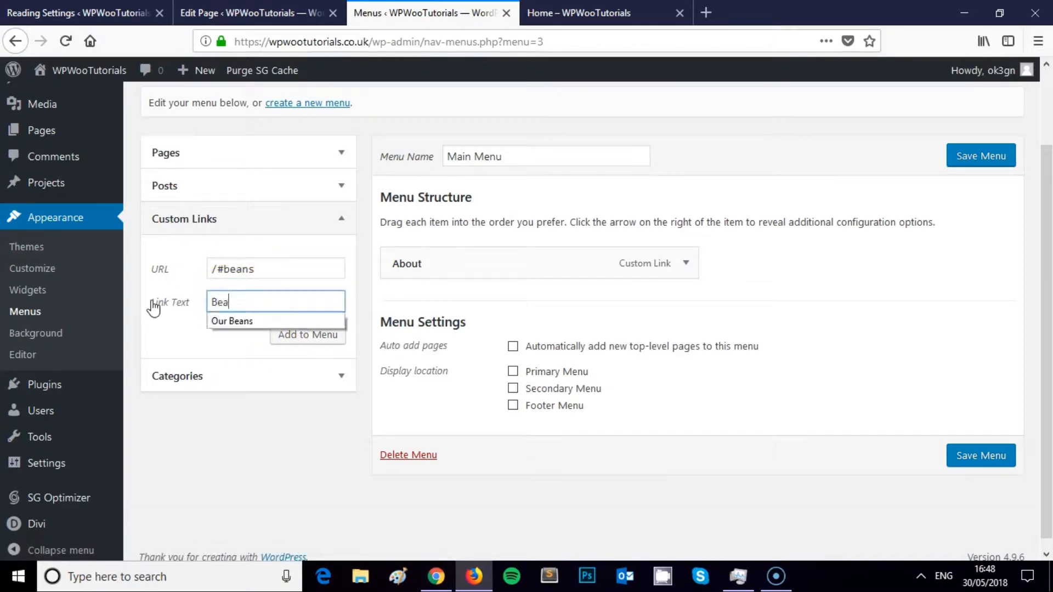
pyautogui.write('Beans')
pyautogui.click(289, 273)
pyautogui.click(321, 334)
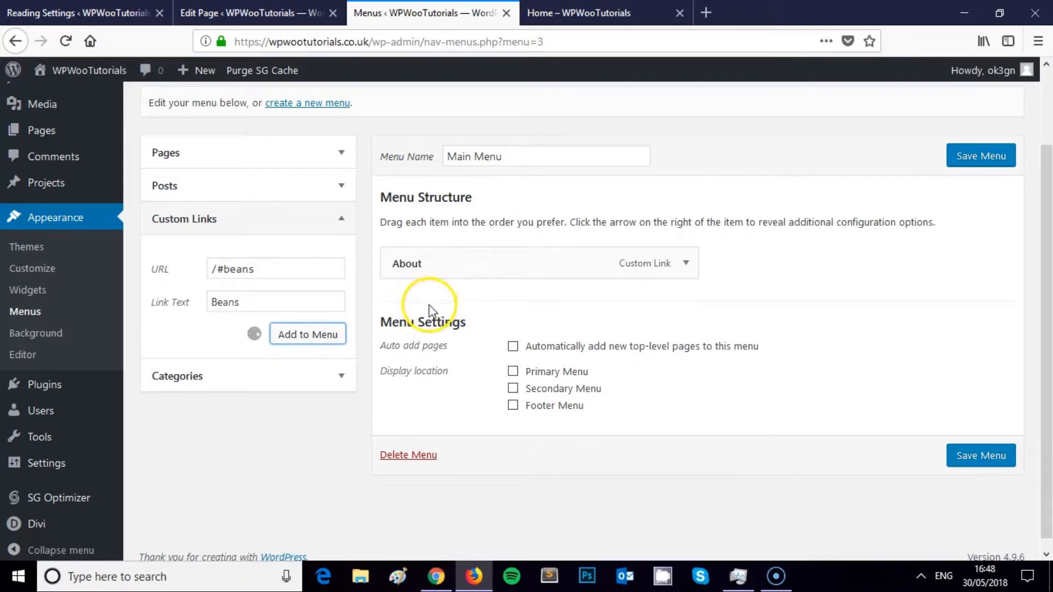
# - Add a Contact anchor link to the Main Menu
pyautogui.click(578, 12)
pyautogui.scroll(-5, 654, 190)
pyautogui.scroll(-10, 626, 222)
pyautogui.scroll(-5, 482, 285)
pyautogui.scroll(13, 704, 245)
pyautogui.scroll(-6, 692, 249)
pyautogui.scroll(3, 692, 249)
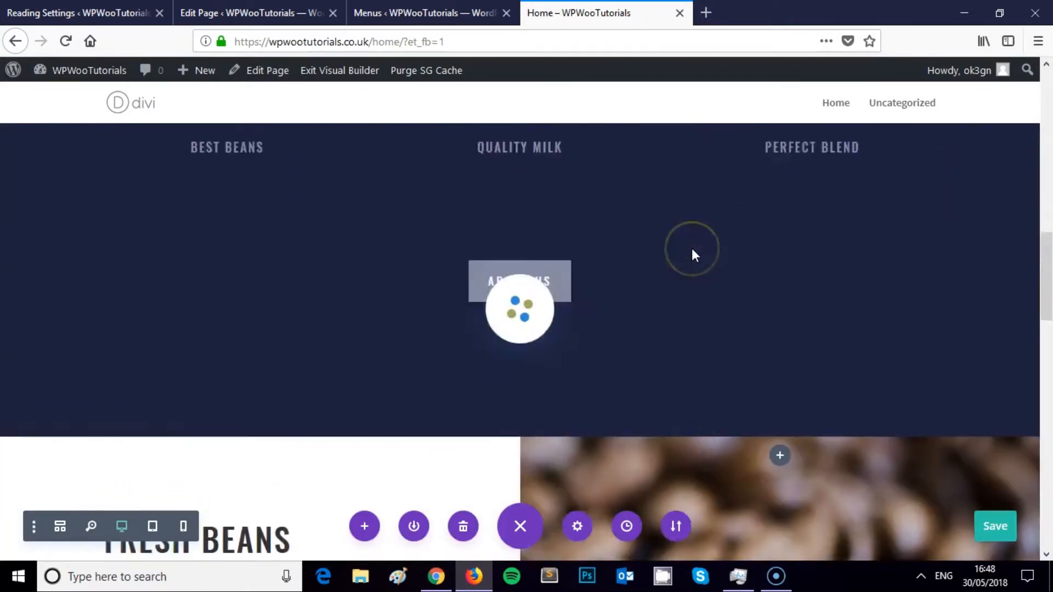
pyautogui.scroll(-10, 692, 248)
pyautogui.click(431, 13)
pyautogui.click(296, 300)
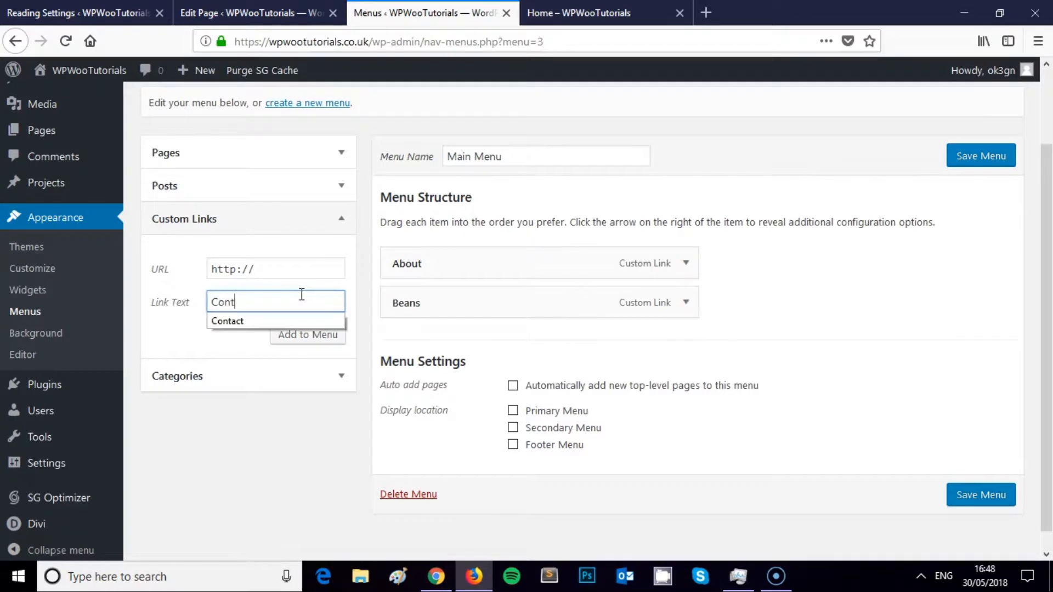
pyautogui.hotkey('shift', 'Tab')
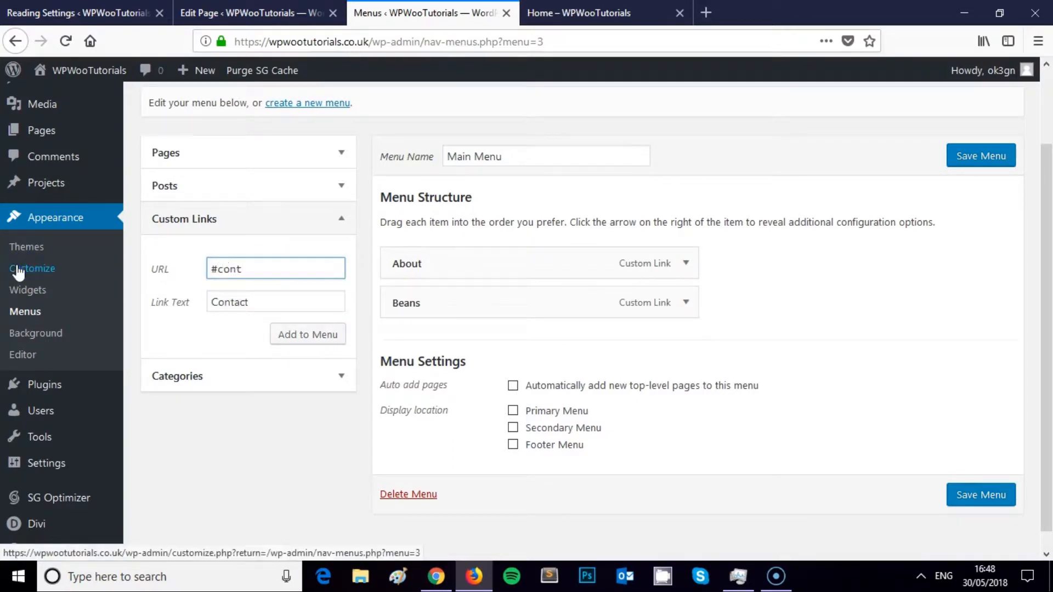
pyautogui.click(337, 333)
# - Add the #coffee Coffee link above Contact and save the Main Menu as Primary Menu
pyautogui.click(276, 299)
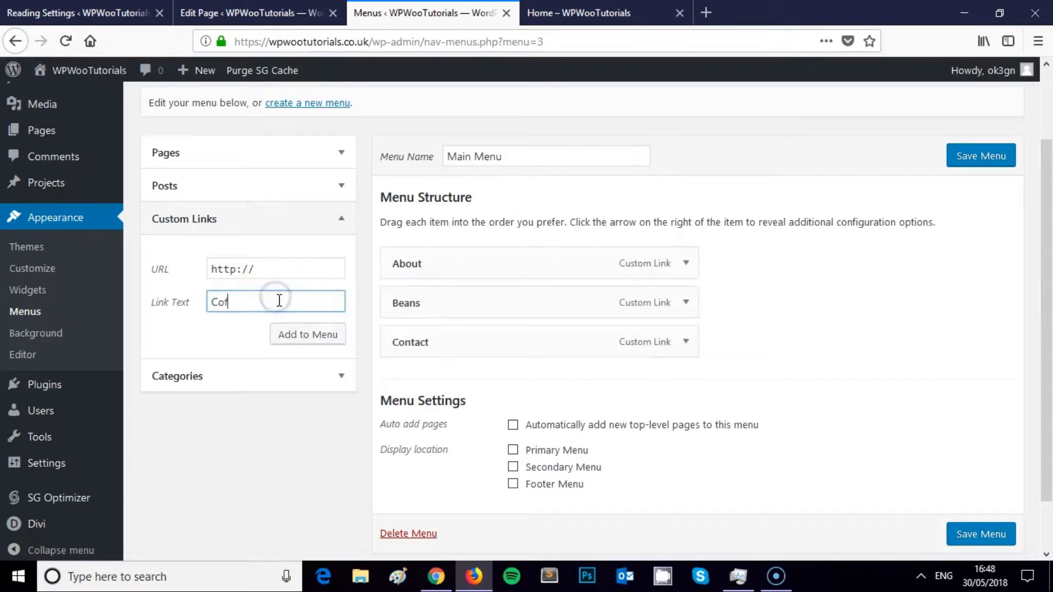
pyautogui.hotkey('shift', 'Tab')
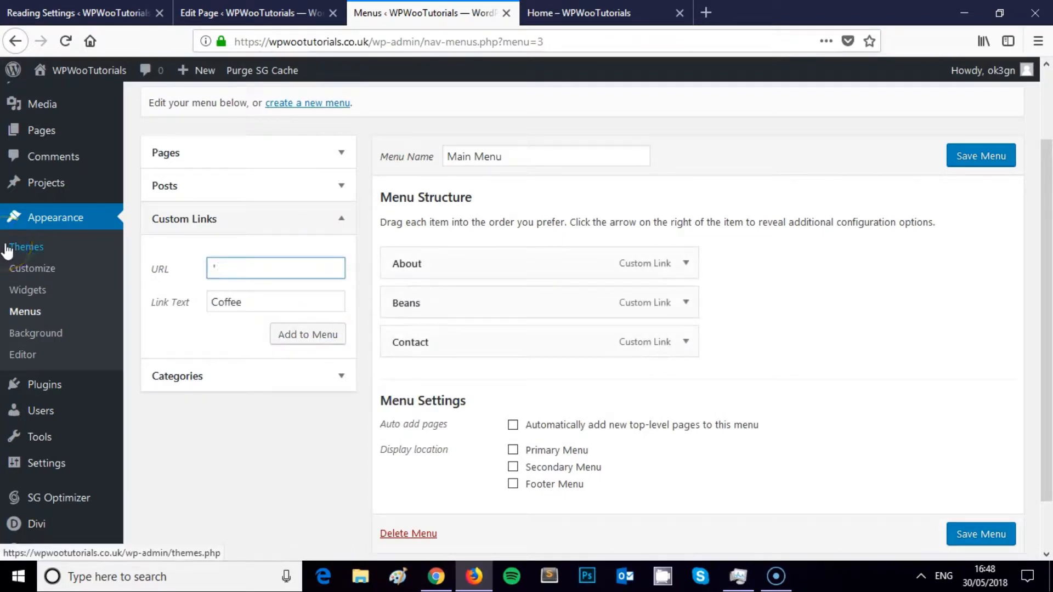
pyautogui.click(209, 268)
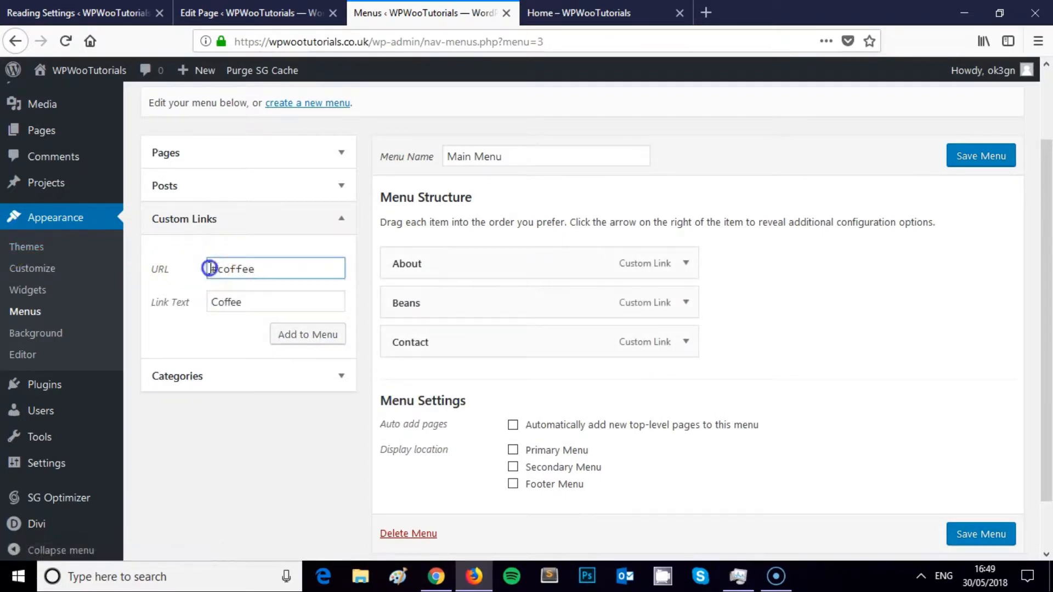
pyautogui.click(304, 335)
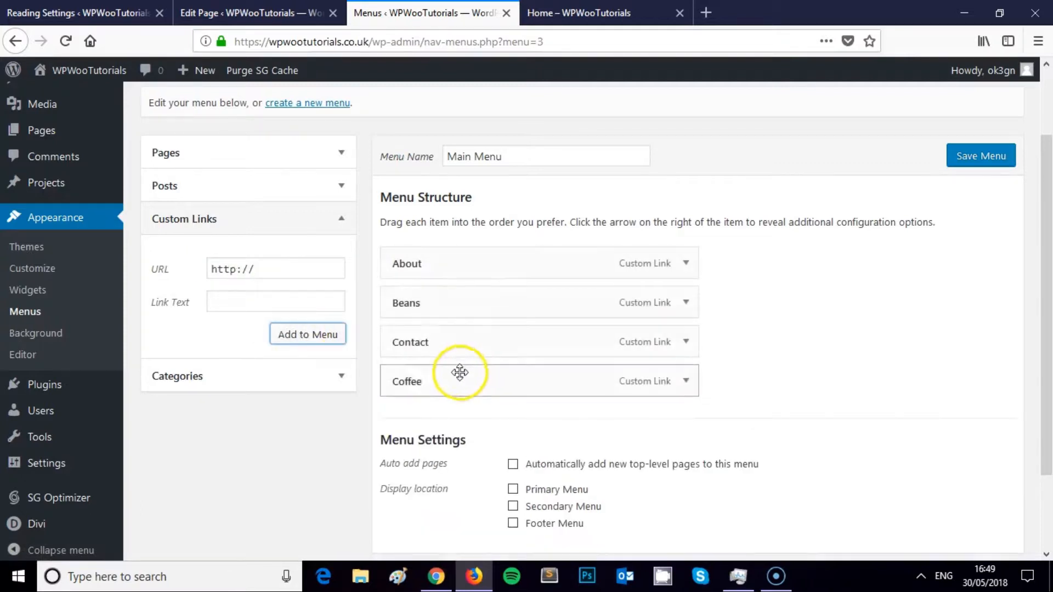
pyautogui.moveTo(429, 351); pyautogui.dragTo(439, 329)
pyautogui.scroll(-3, 515, 356)
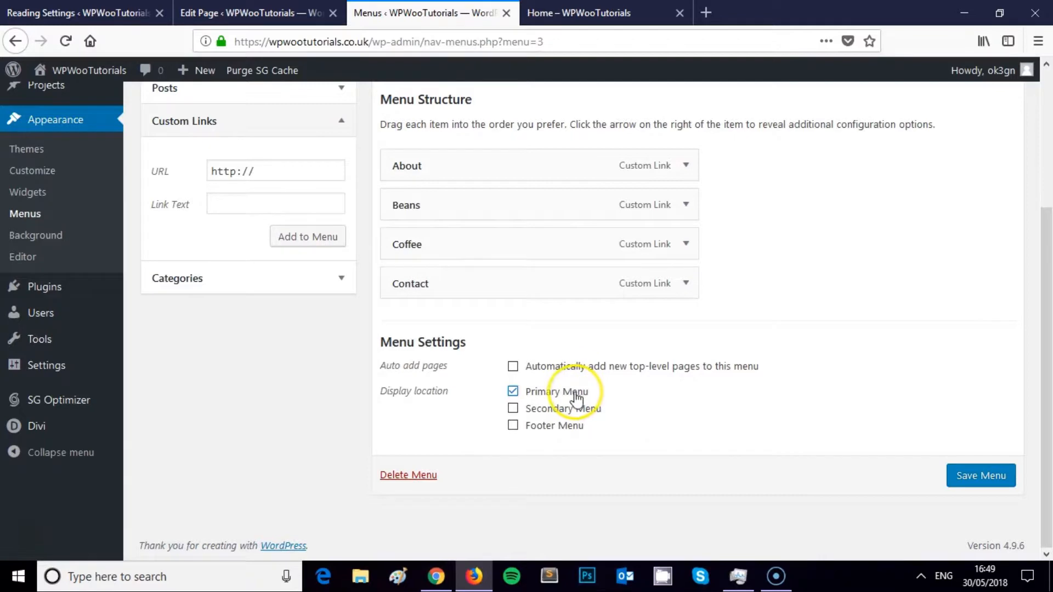
pyautogui.click(998, 476)
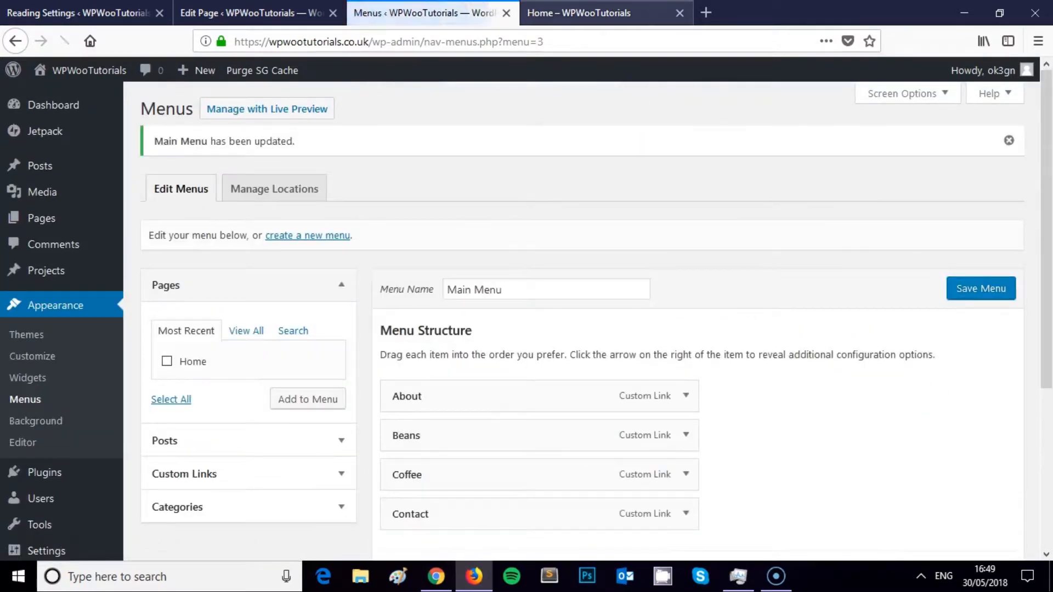
pyautogui.click(589, 16)
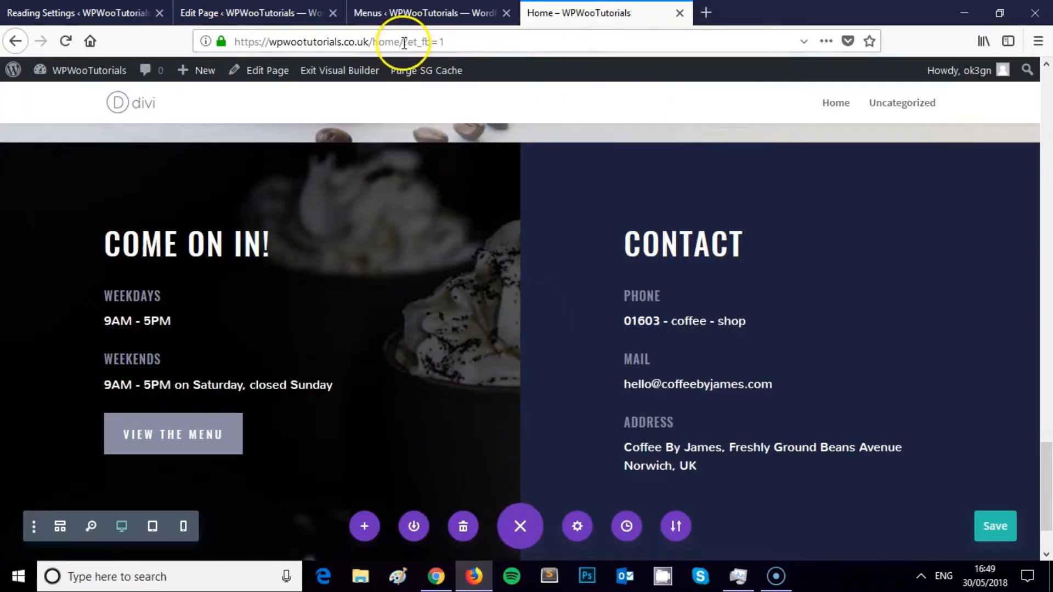
# - Open the live /home/ page in a new tab and test the About menu link
pyautogui.moveTo(404, 42); pyautogui.dragTo(283, 44)
pyautogui.click(706, 12)
pyautogui.hotkey('ctrl', 'v')
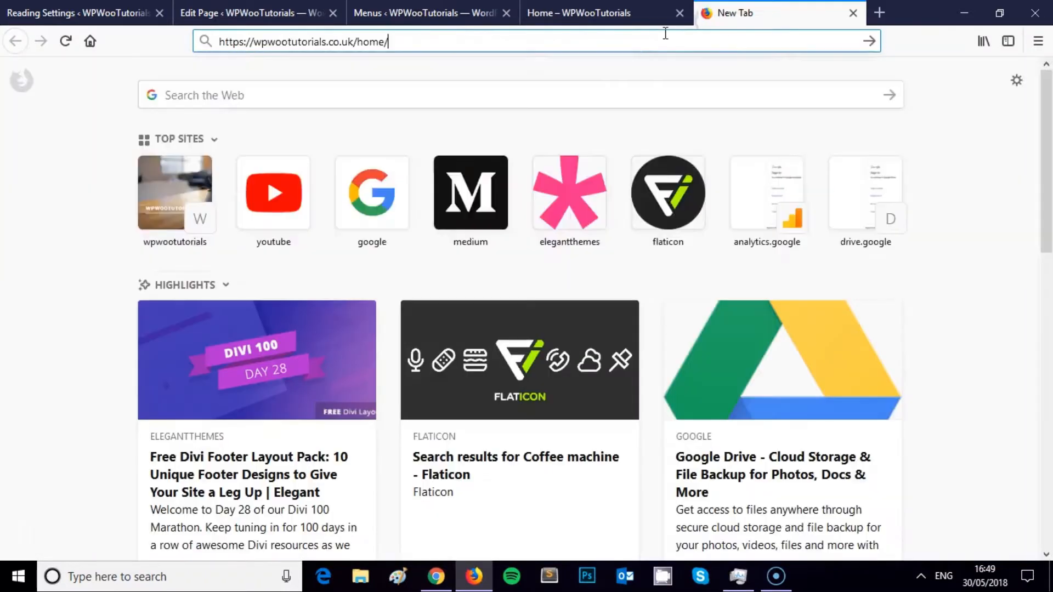
pyautogui.press('Return')
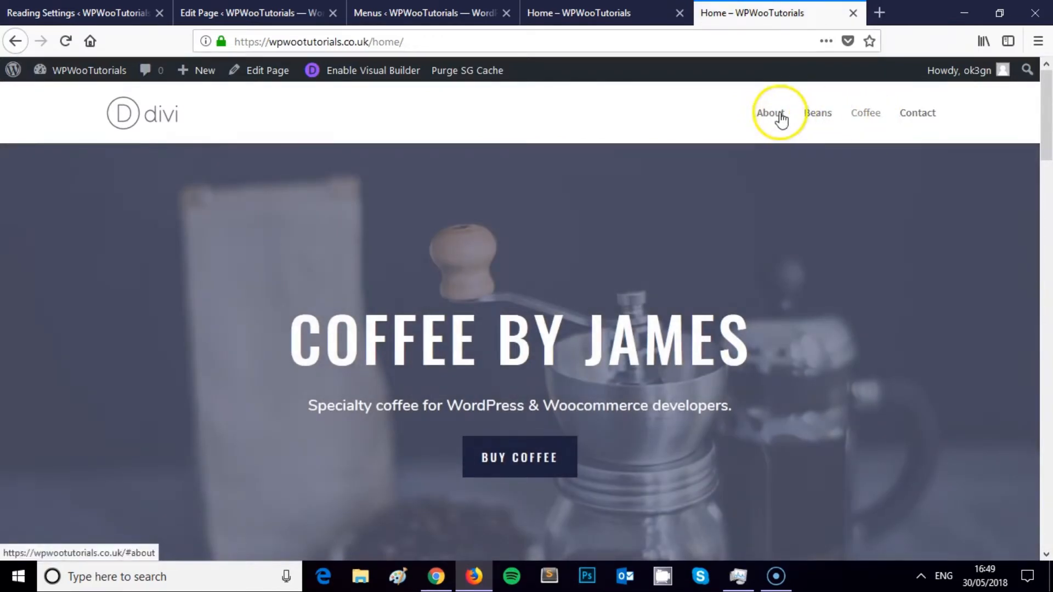
pyautogui.click(782, 119)
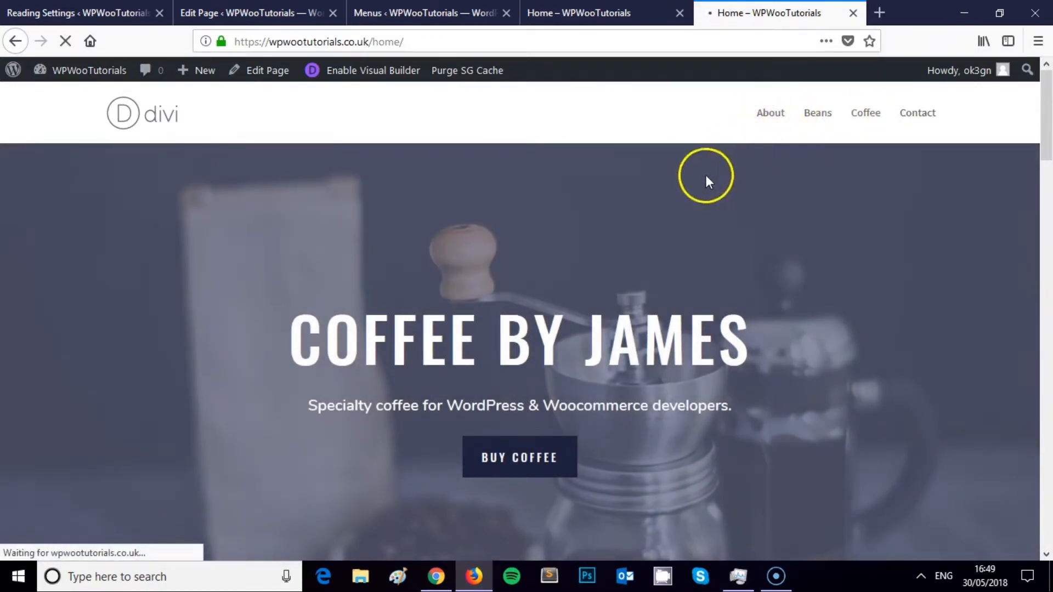
# - Go back to the live home page, look it over, then return to the Home edit screen
pyautogui.click(15, 41)
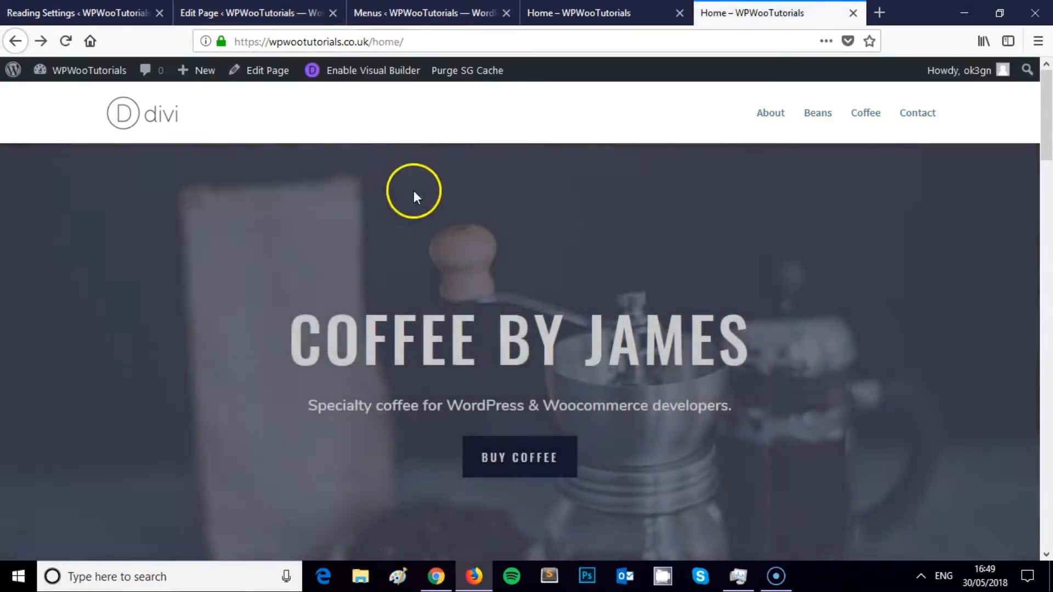
pyautogui.scroll(-1, 483, 205)
pyautogui.scroll(1, 438, 106)
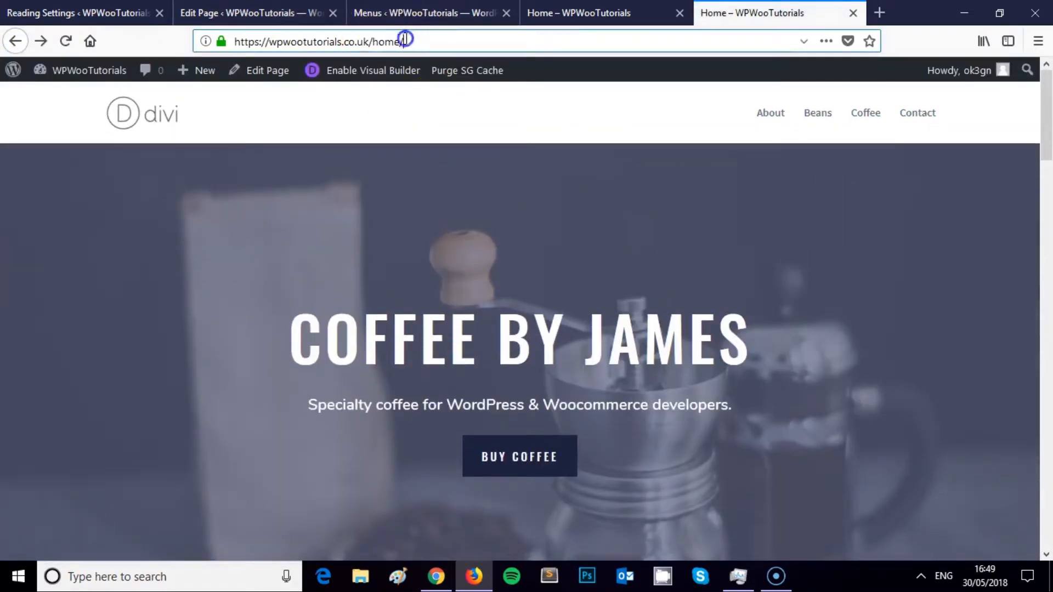
pyautogui.moveTo(405, 41); pyautogui.dragTo(261, 41)
pyautogui.click(408, 41)
pyautogui.scroll(-8, 501, 144)
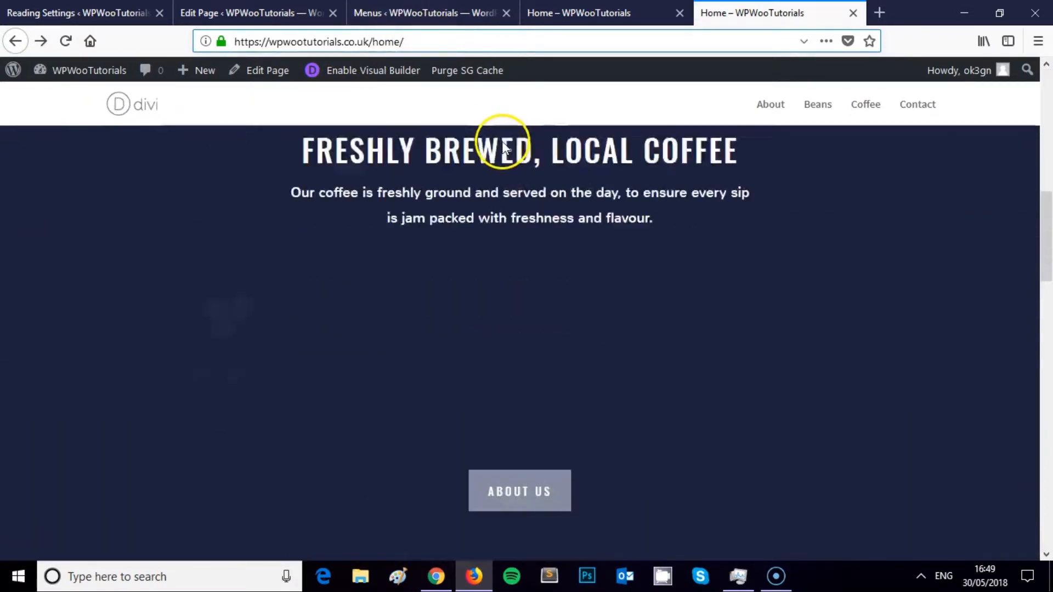
pyautogui.scroll(8, 439, 110)
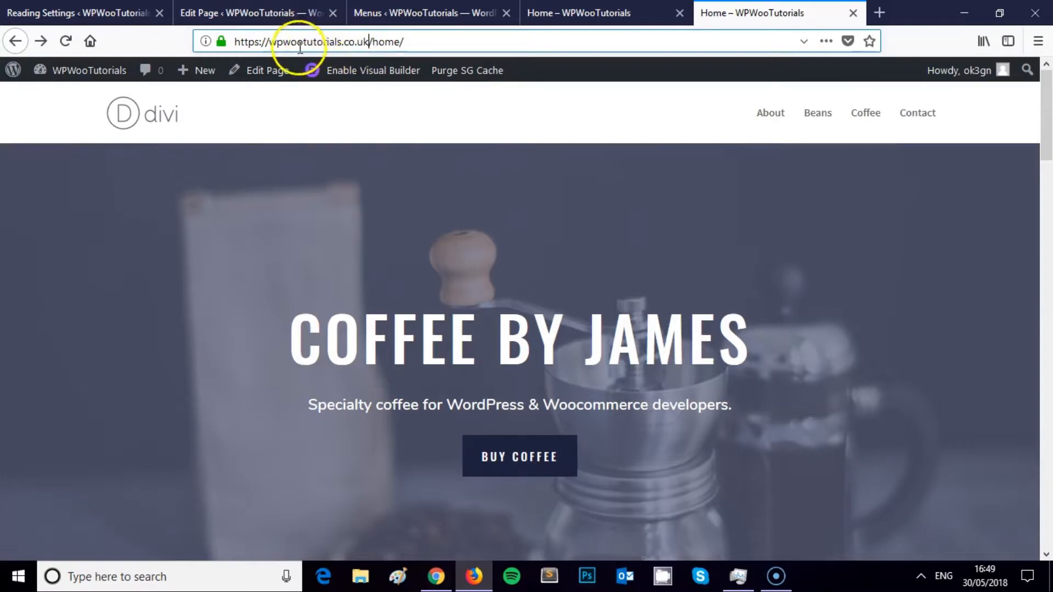
pyautogui.scroll(-5, 395, 245)
pyautogui.scroll(5, 386, 236)
pyautogui.click(233, 13)
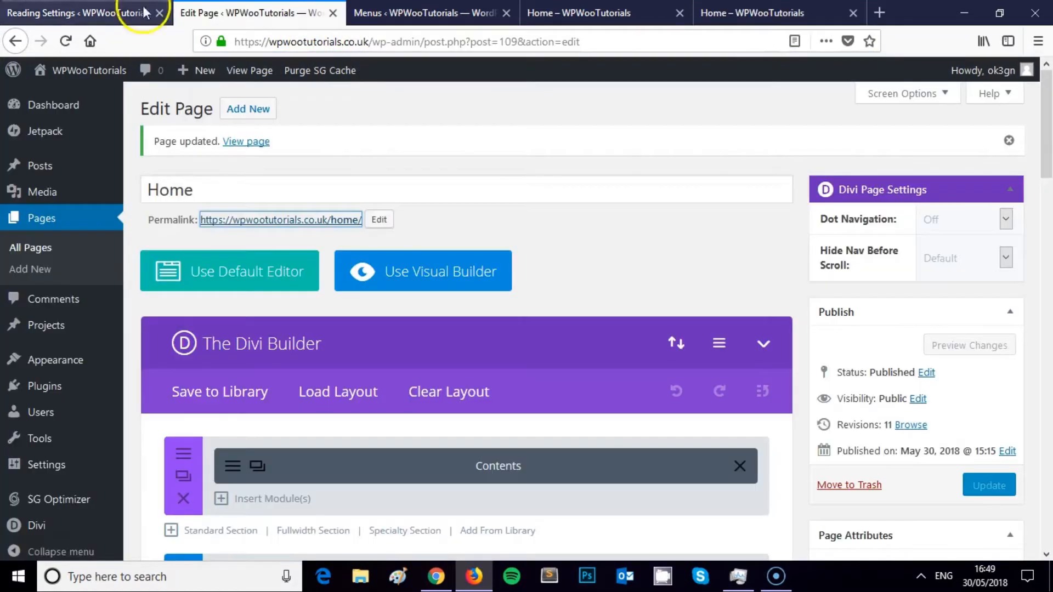
# - Set Reading Settings to a static homepage of Home, save, and return to the live page
pyautogui.scroll(-3, 69, 395)
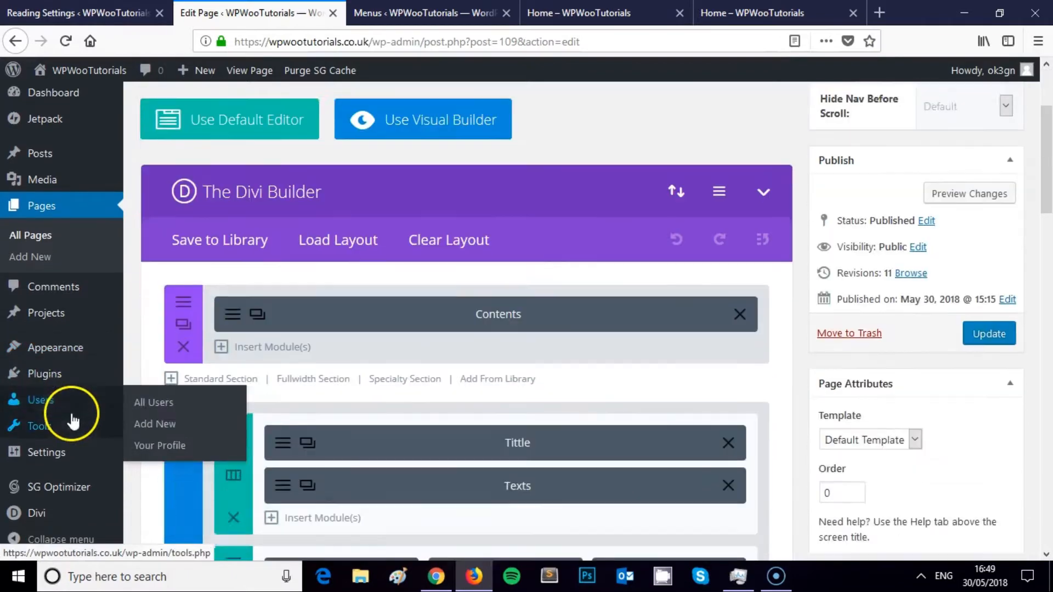
pyautogui.moveTo(51, 459)
pyautogui.rightClick(154, 432)
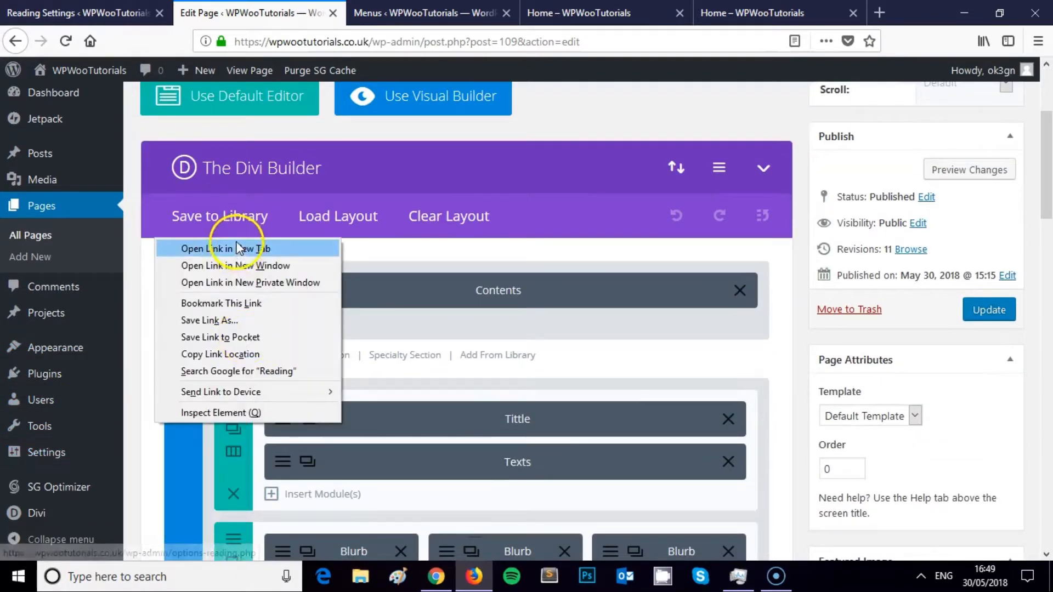
pyautogui.click(190, 244)
pyautogui.click(378, 14)
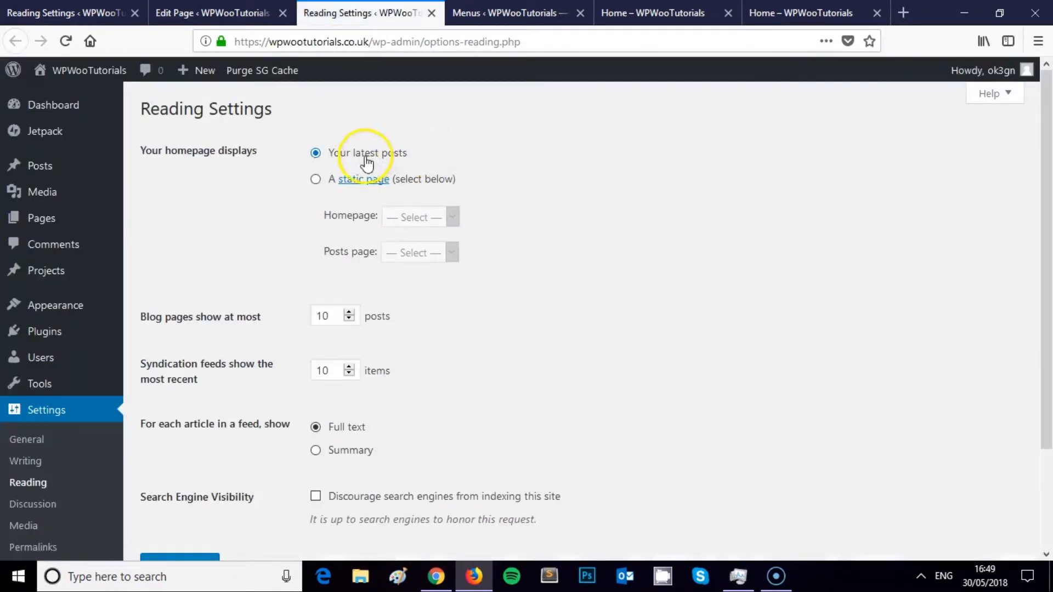
pyautogui.click(426, 257)
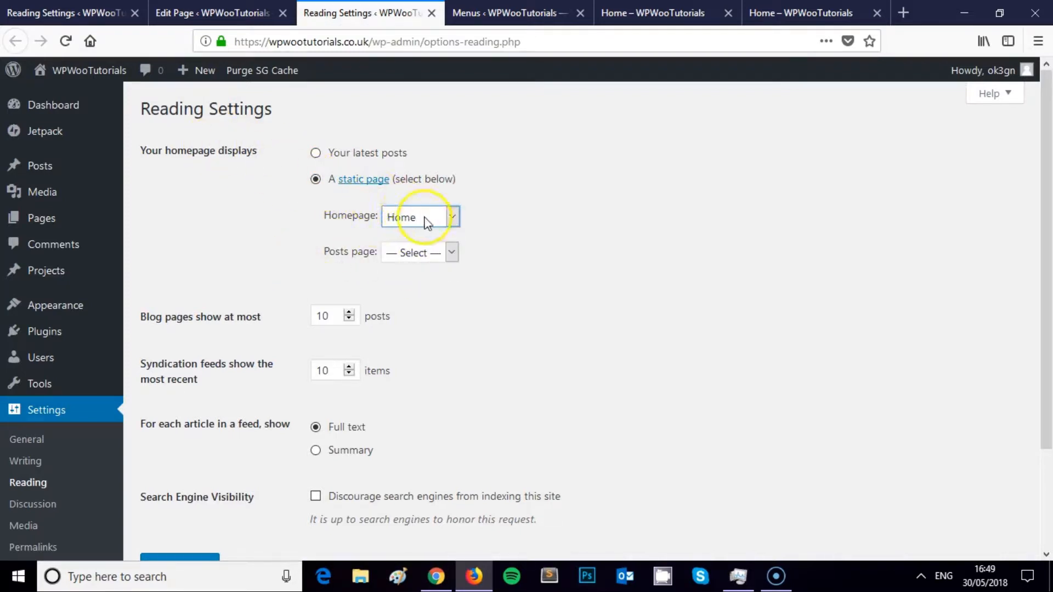
pyautogui.scroll(-2, 187, 497)
pyautogui.click(190, 473)
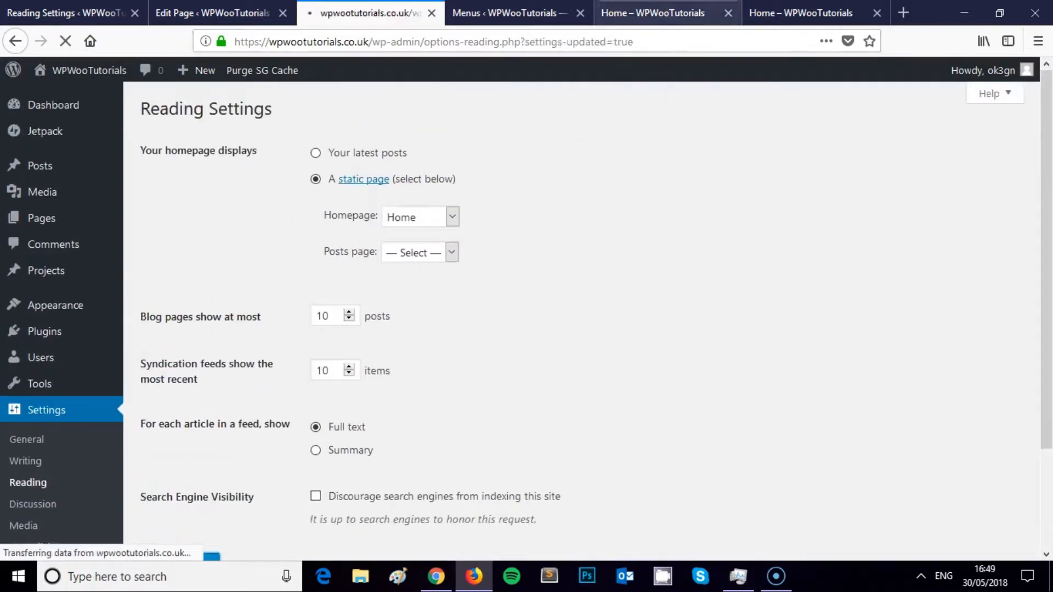
pyautogui.click(697, 17)
pyautogui.click(749, 13)
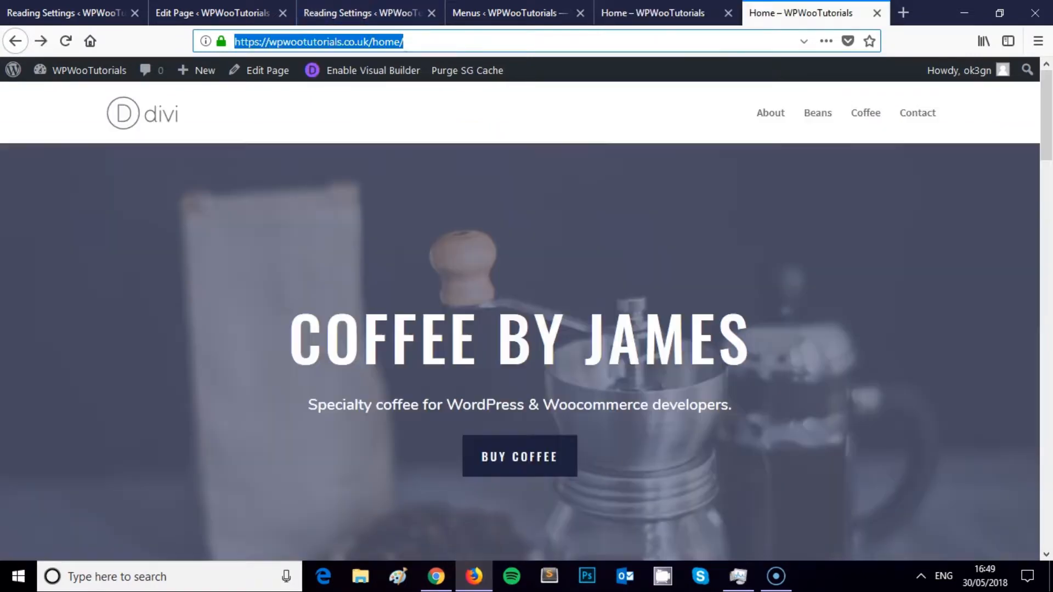
# - Load the front page and test the About, Coffee and Contact menu links
pyautogui.scroll(-1, 624, 156)
pyautogui.scroll(1, 383, 83)
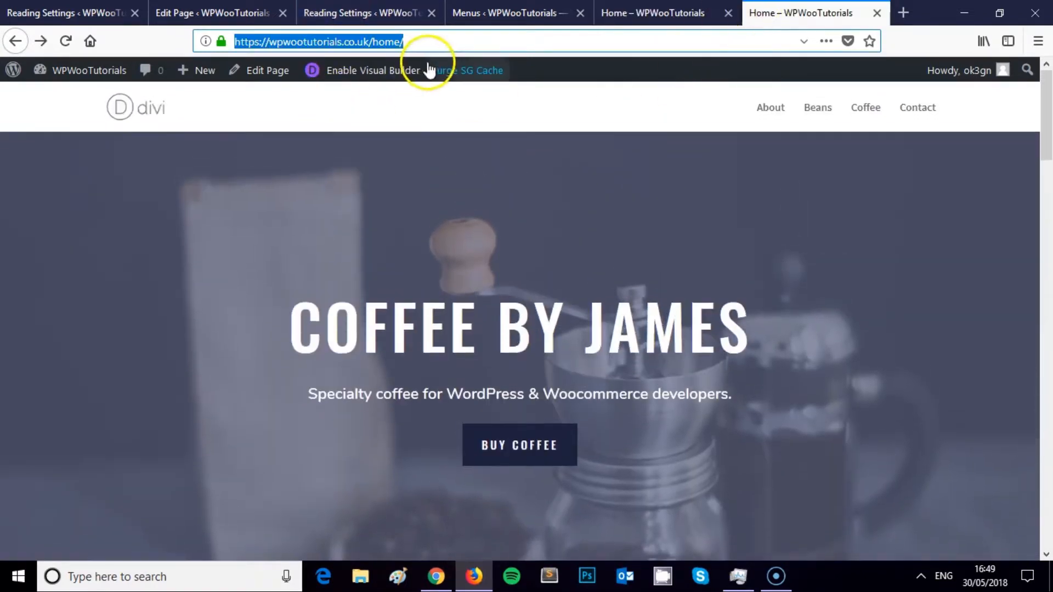
pyautogui.click(155, 124)
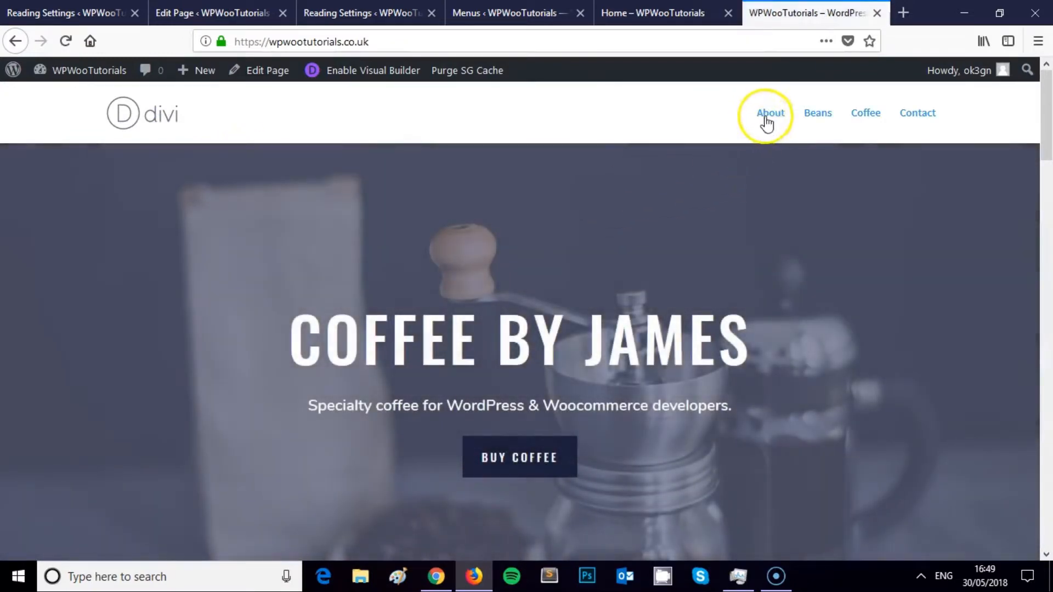
pyautogui.click(768, 116)
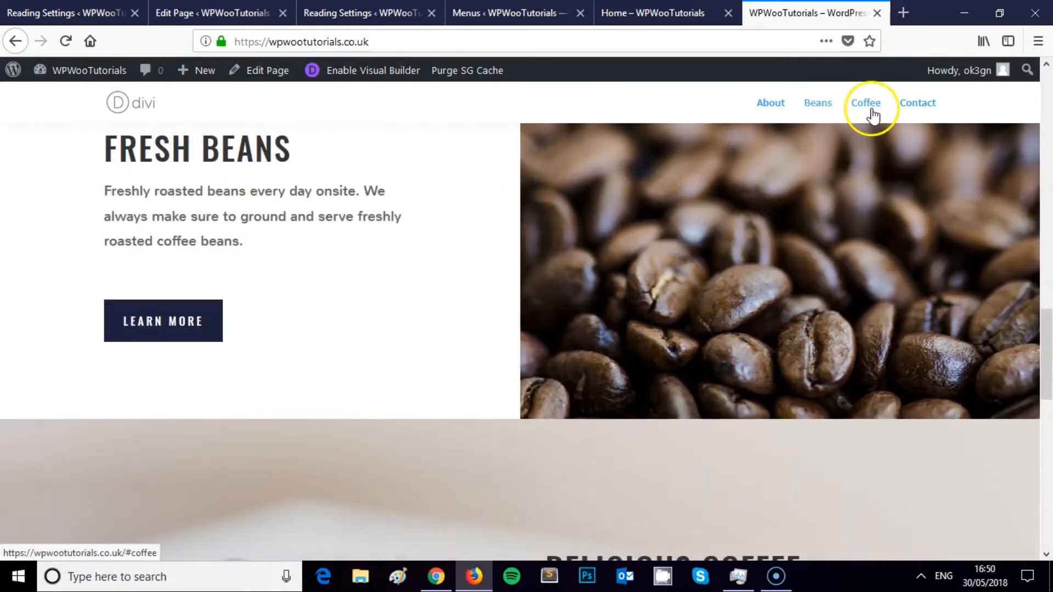
pyautogui.click(871, 109)
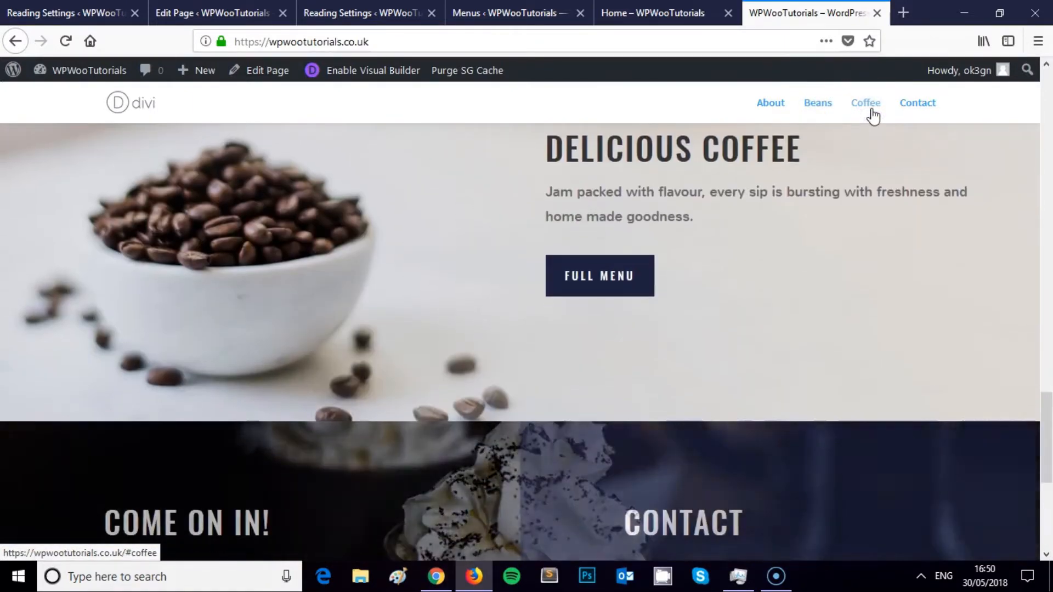
pyautogui.click(924, 105)
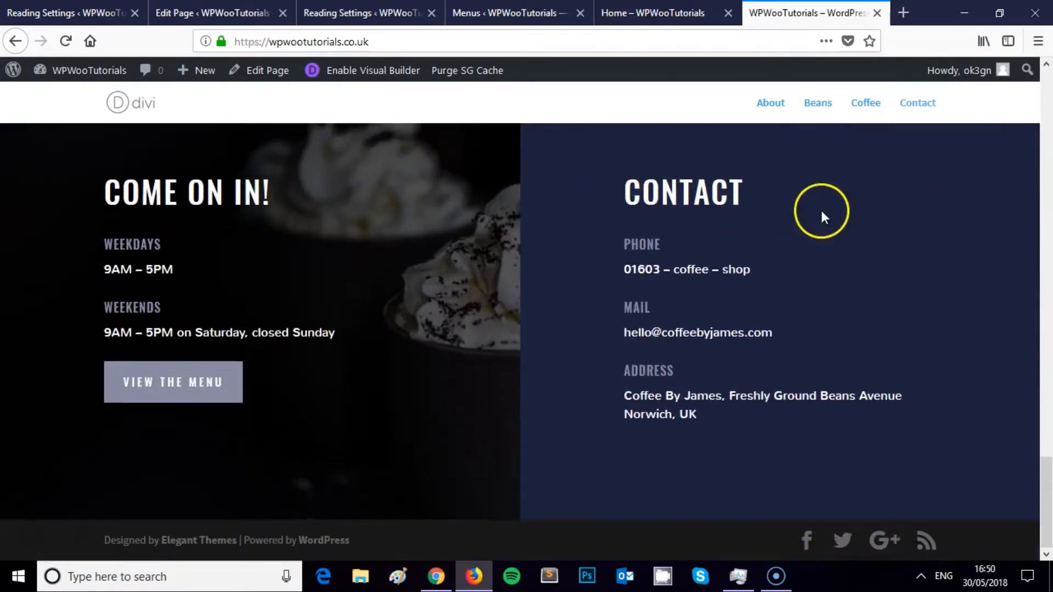
pyautogui.moveTo(1045, 482); pyautogui.dragTo(1049, 142)
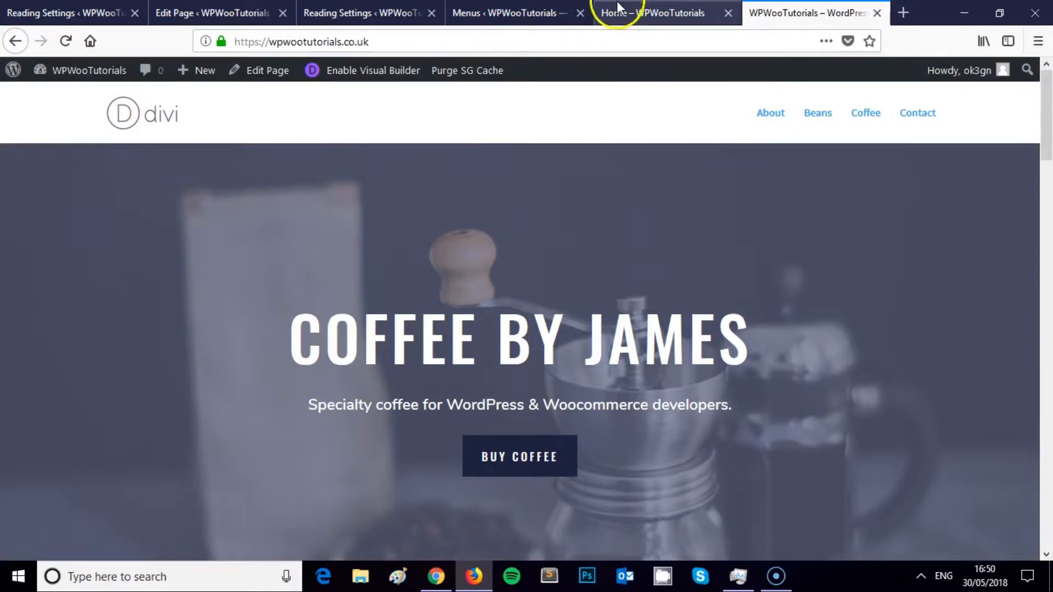
# - Open the Theme Customizer from the site's admin bar menu
pyautogui.moveTo(107, 78)
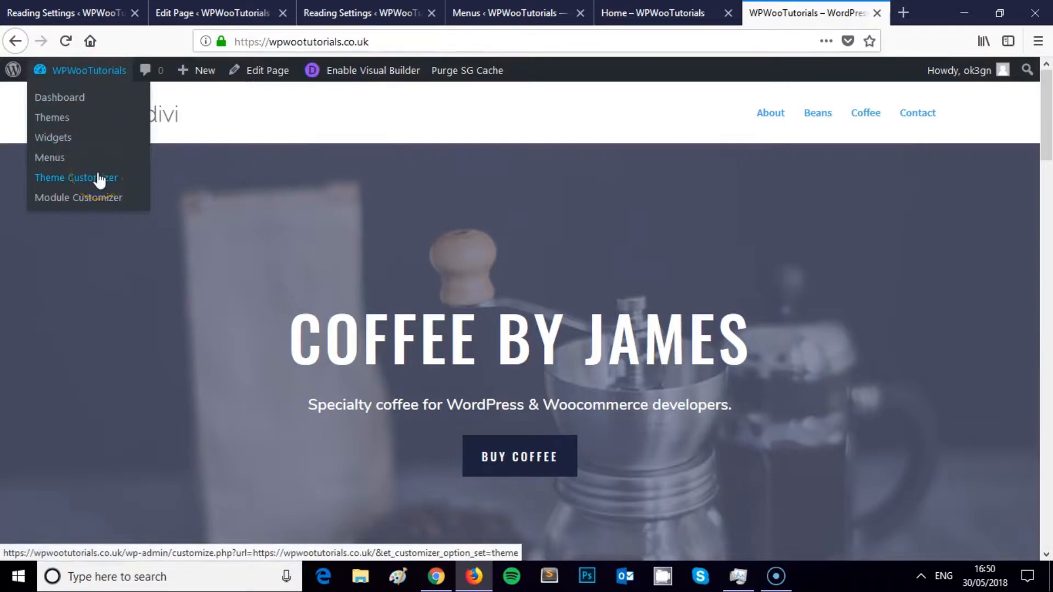
pyautogui.click(683, 12)
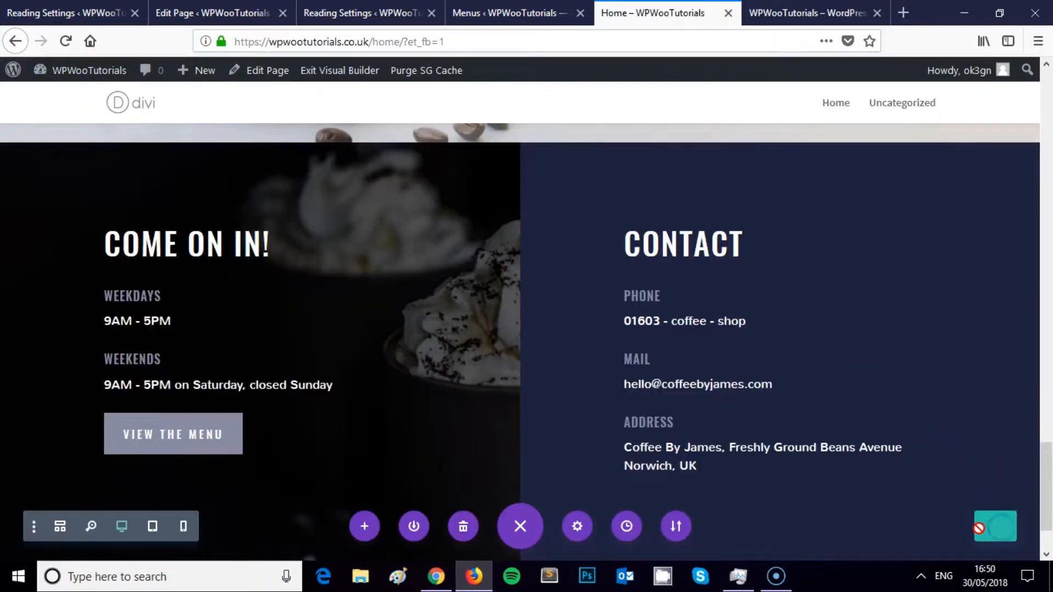
pyautogui.click(807, 12)
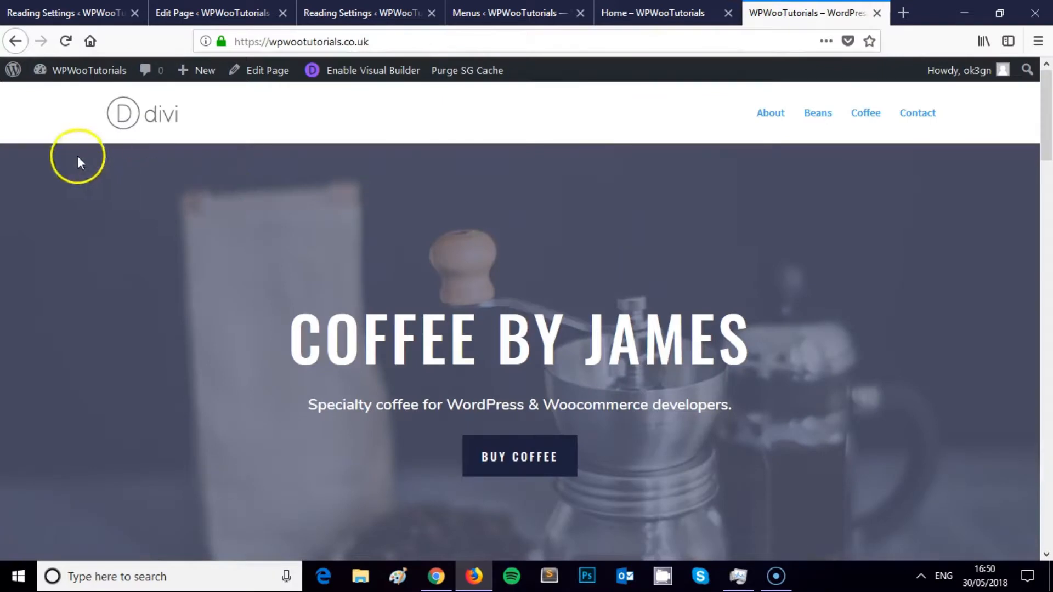
pyautogui.moveTo(121, 78)
pyautogui.click(109, 178)
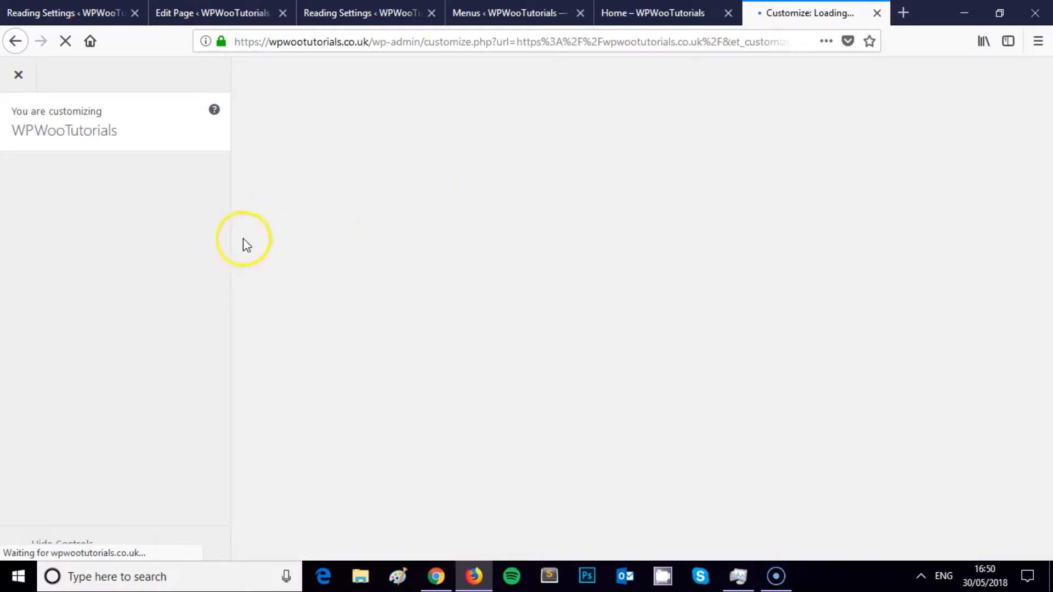
# - Close the Reading Settings and Home editor tabs without saving, leaving the Customizer open
pyautogui.click(676, 13)
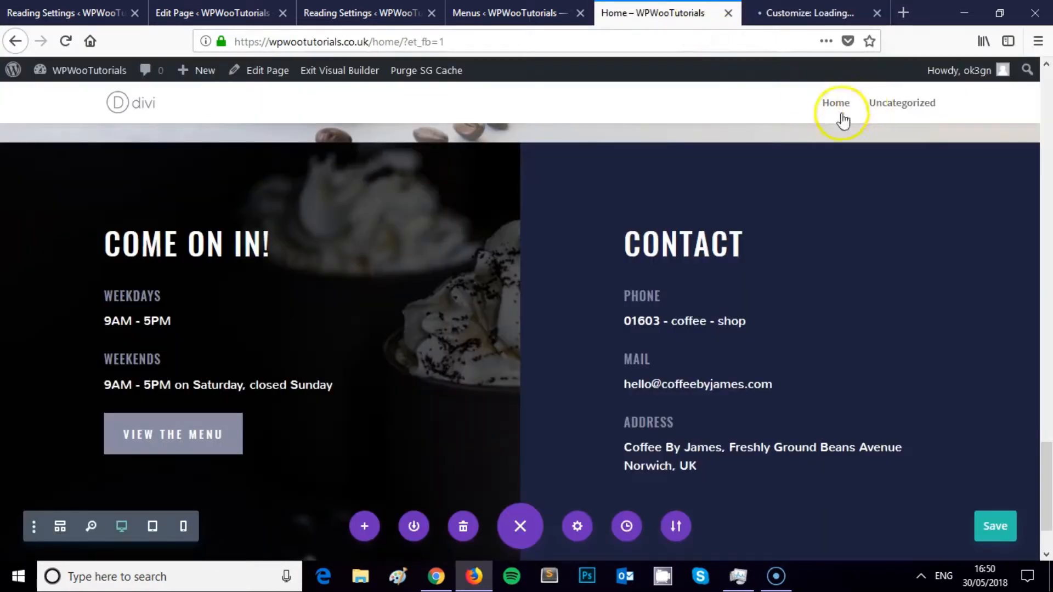
pyautogui.scroll(10, 751, 219)
pyautogui.click(510, 13)
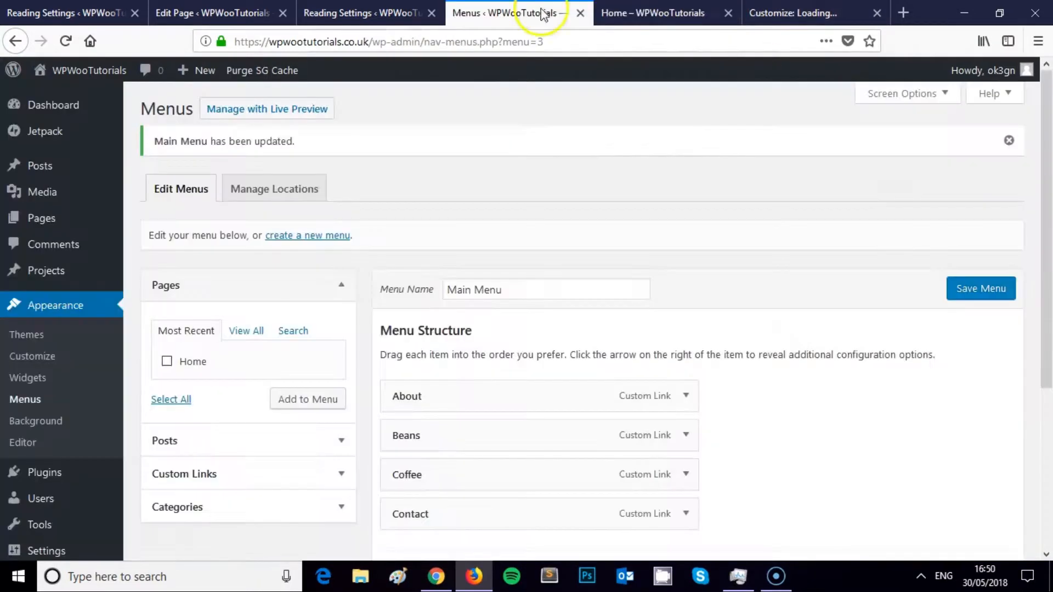
pyautogui.click(378, 13)
pyautogui.click(431, 13)
pyautogui.click(329, 15)
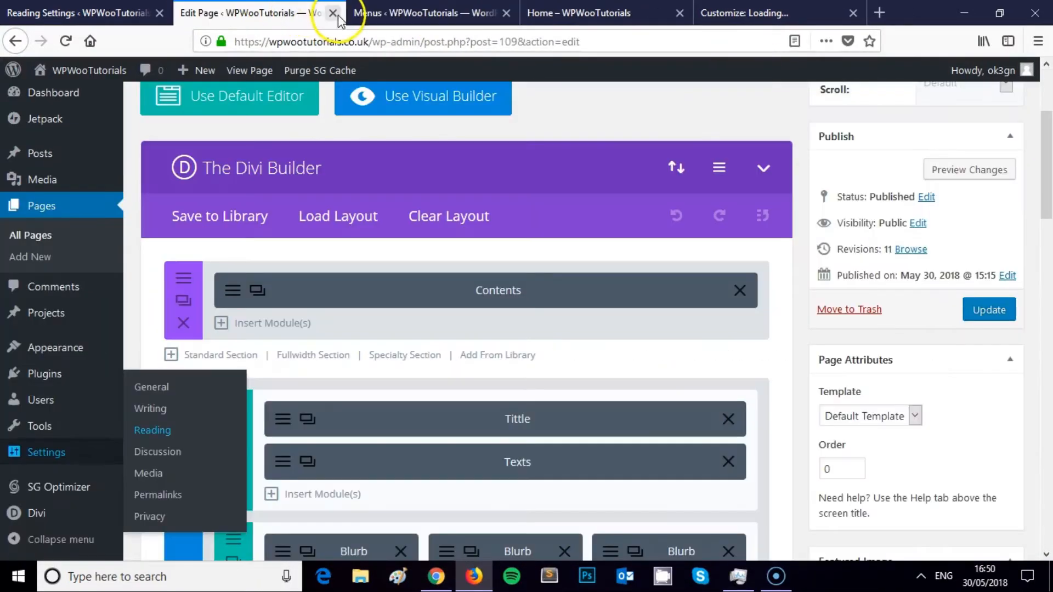
pyautogui.click(335, 16)
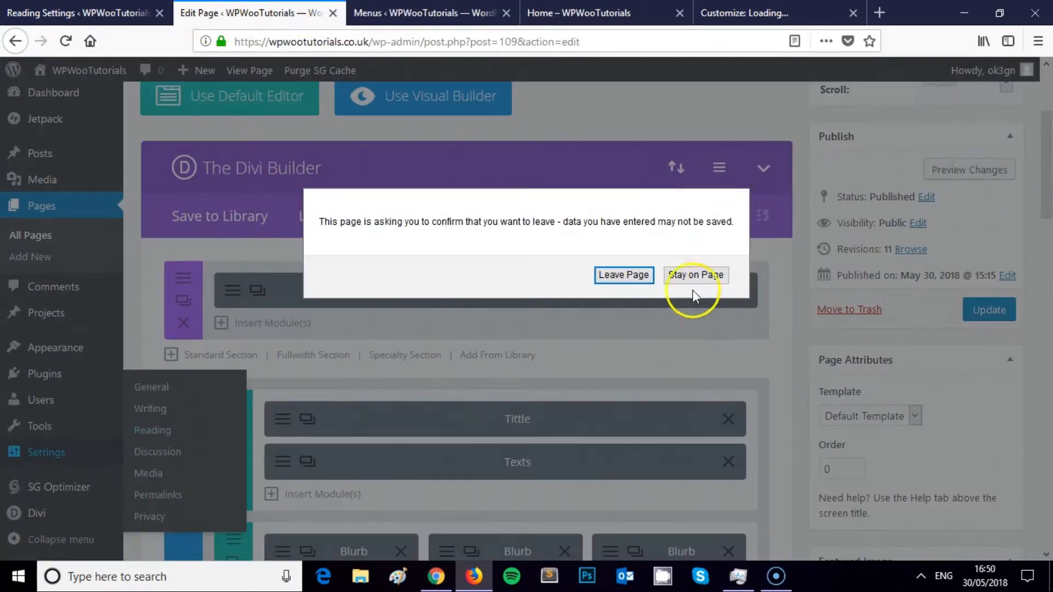
pyautogui.click(624, 275)
pyautogui.click(588, 12)
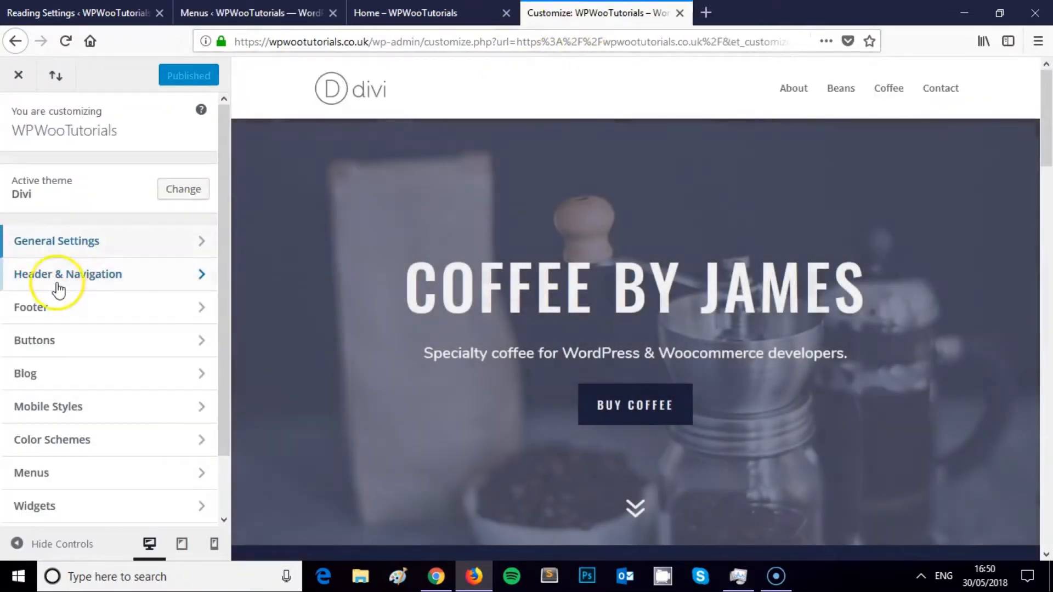
# - Hide the logo image in the Header & Navigation Primary Menu Bar settings
pyautogui.click(144, 285)
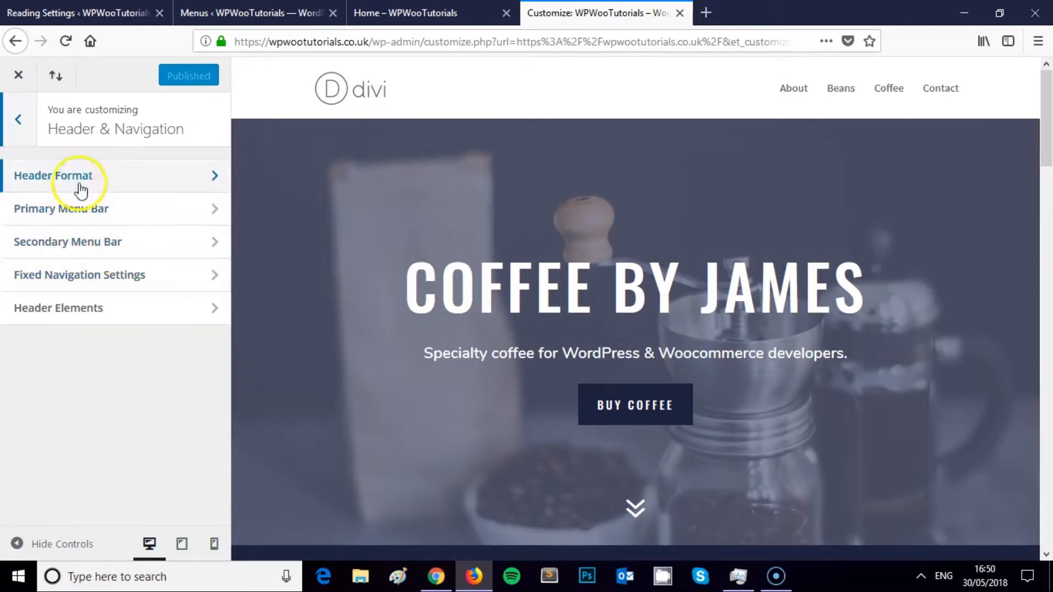
pyautogui.click(104, 308)
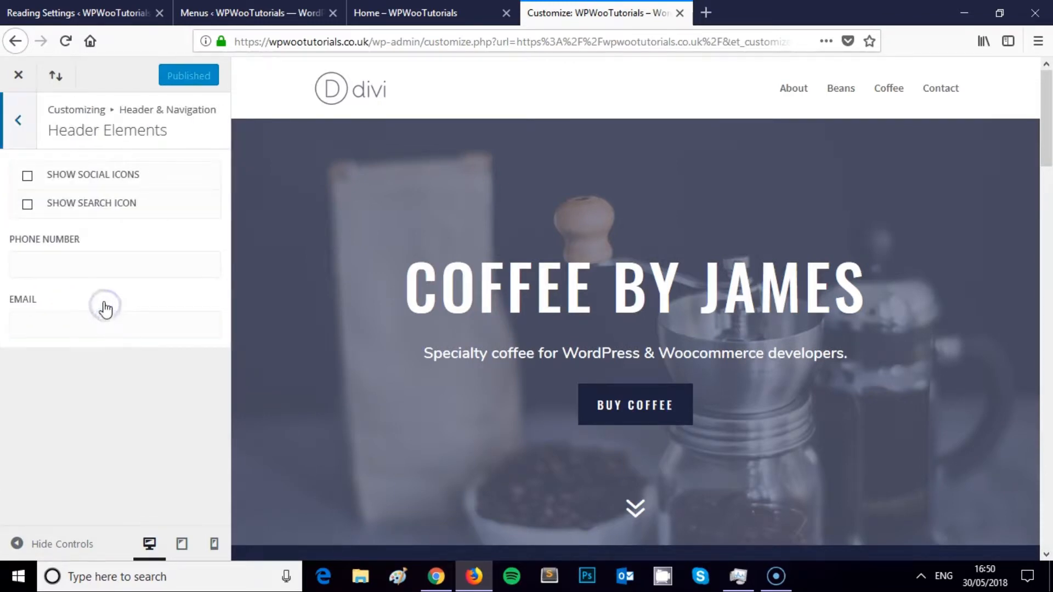
pyautogui.click(32, 129)
pyautogui.click(118, 181)
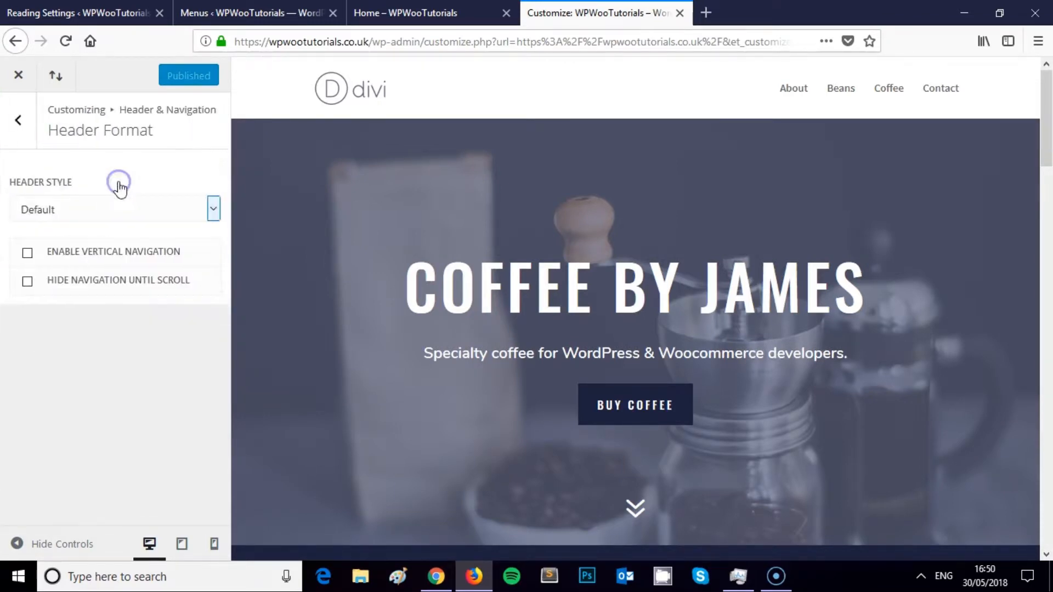
pyautogui.click(18, 131)
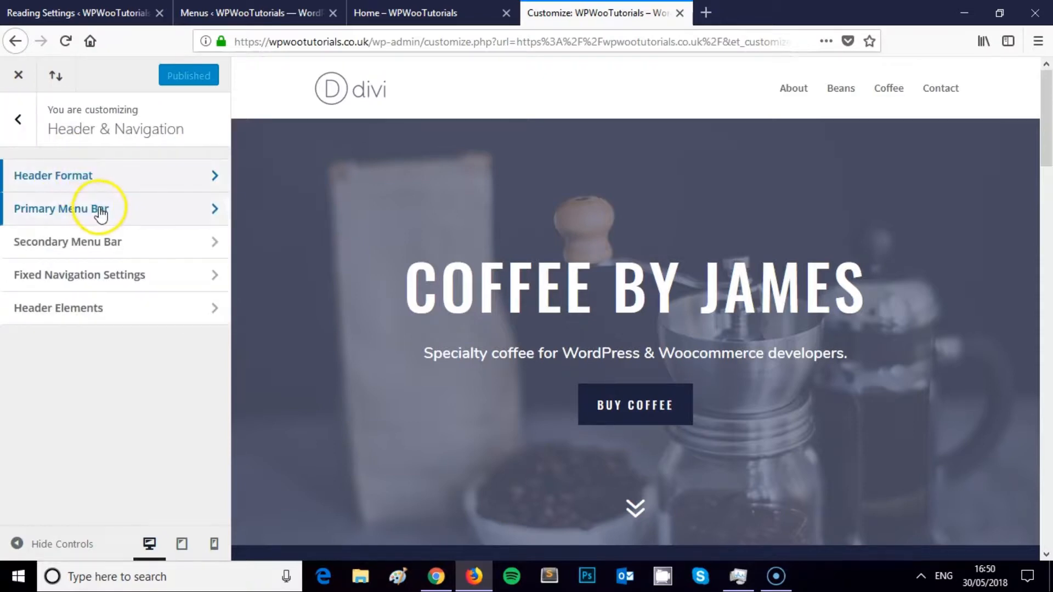
pyautogui.click(64, 209)
pyautogui.click(53, 204)
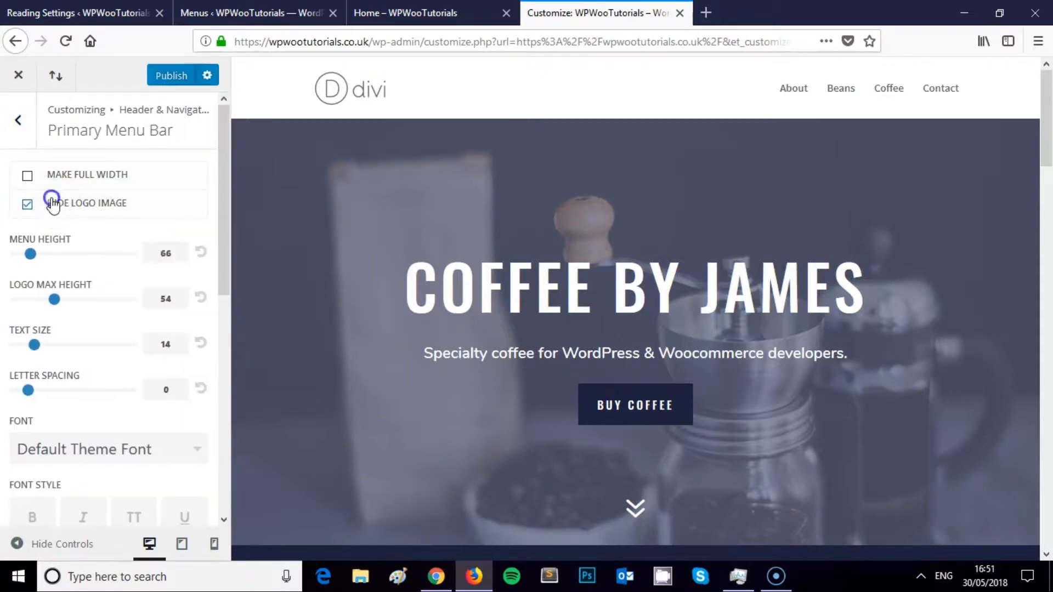
# - Choose Oswald as the Primary Menu Bar font
pyautogui.scroll(-5, 125, 246)
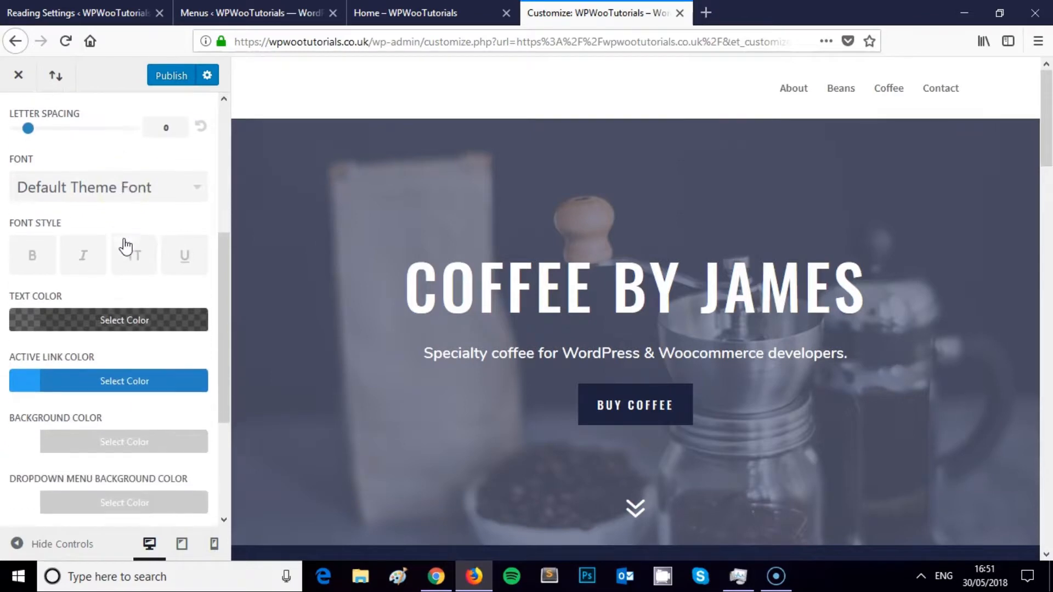
pyautogui.scroll(1, 125, 246)
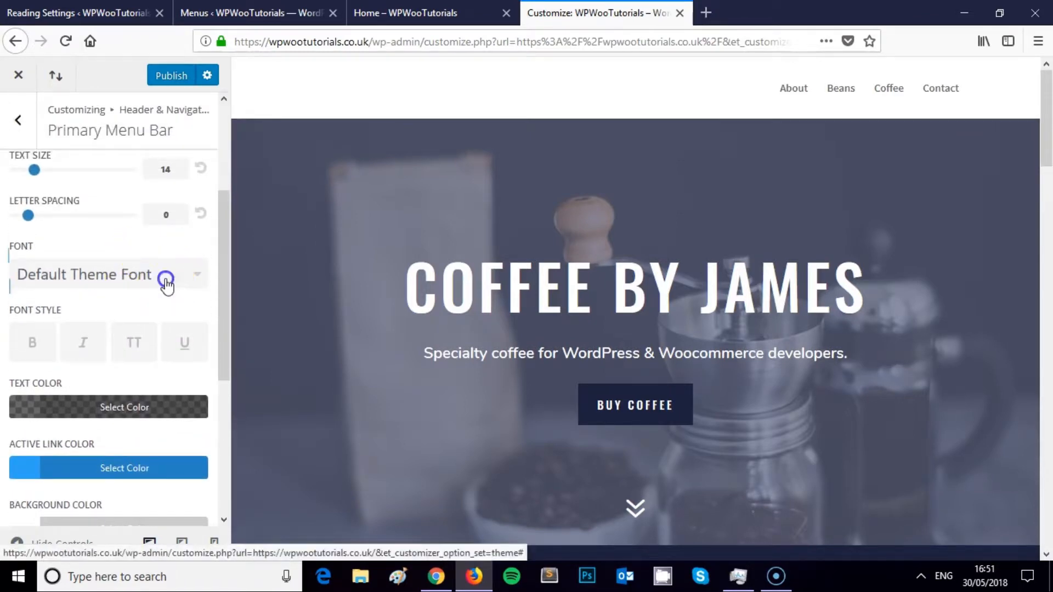
pyautogui.click(165, 277)
pyautogui.scroll(-3, 120, 336)
pyautogui.scroll(-20, 120, 337)
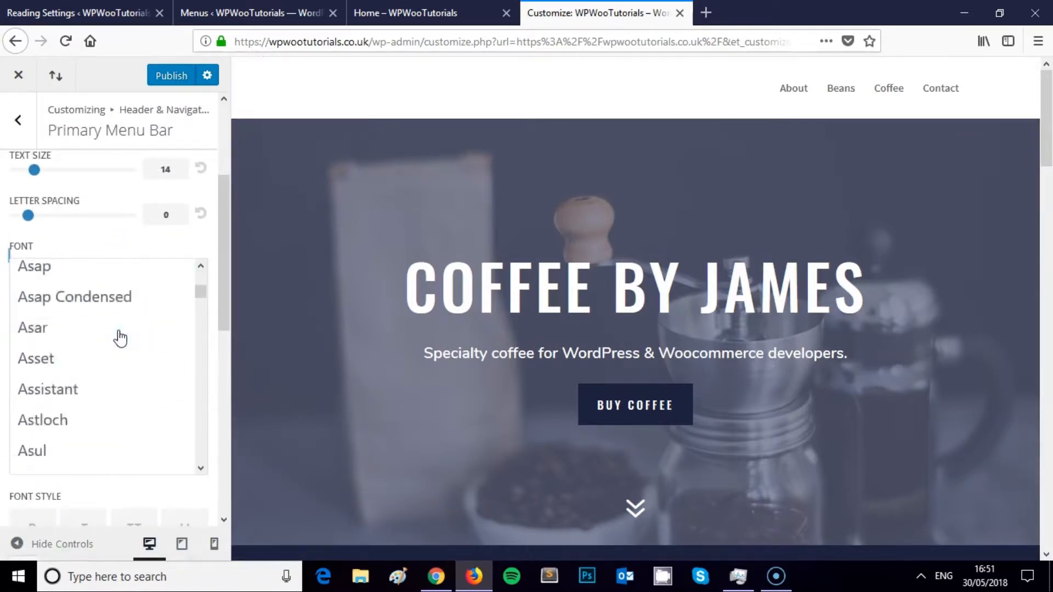
pyautogui.scroll(-5, 121, 337)
pyautogui.moveTo(200, 324); pyautogui.dragTo(184, 420)
pyautogui.scroll(6, 102, 374)
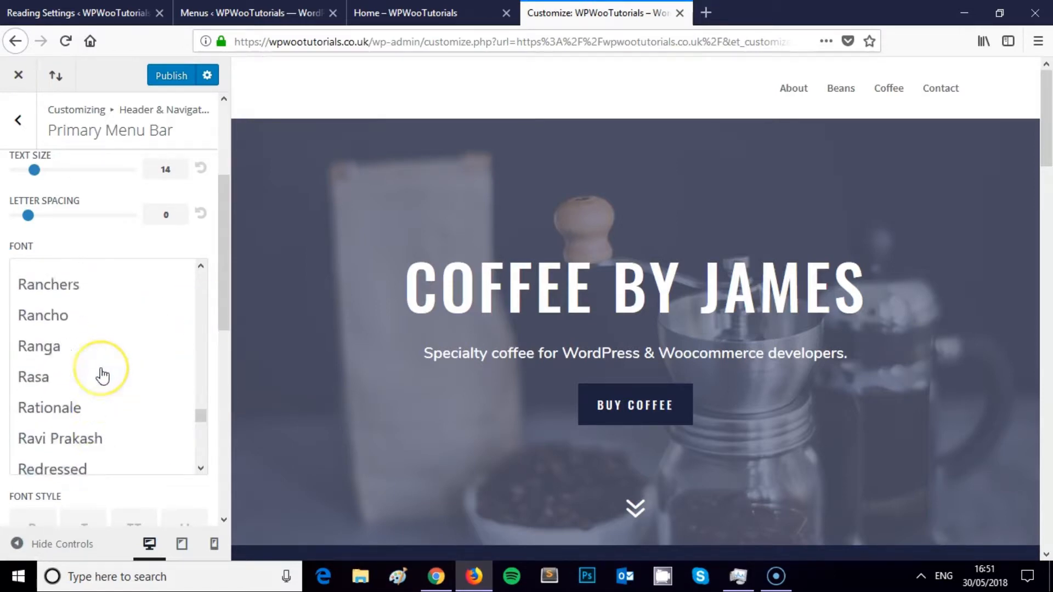
pyautogui.scroll(-6, 102, 376)
pyautogui.scroll(15, 102, 376)
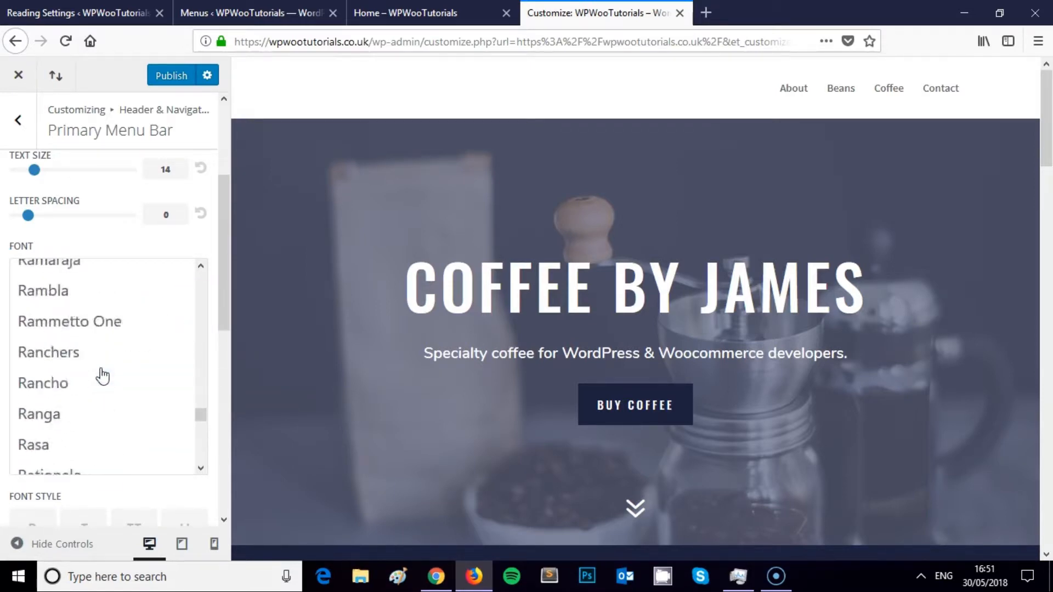
pyautogui.scroll(20, 102, 376)
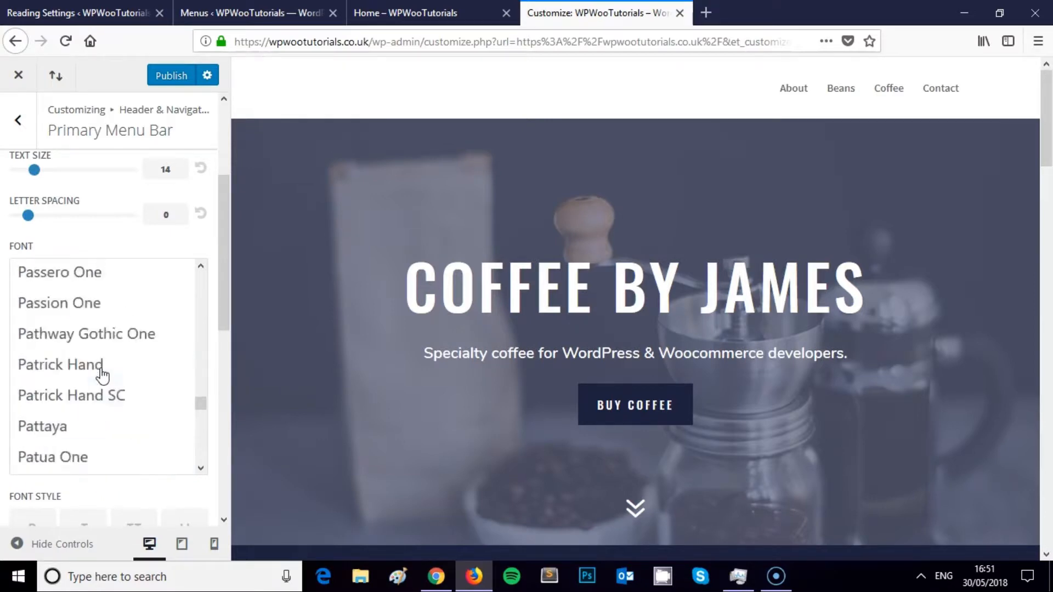
pyautogui.scroll(3, 100, 373)
pyautogui.scroll(-3, 77, 351)
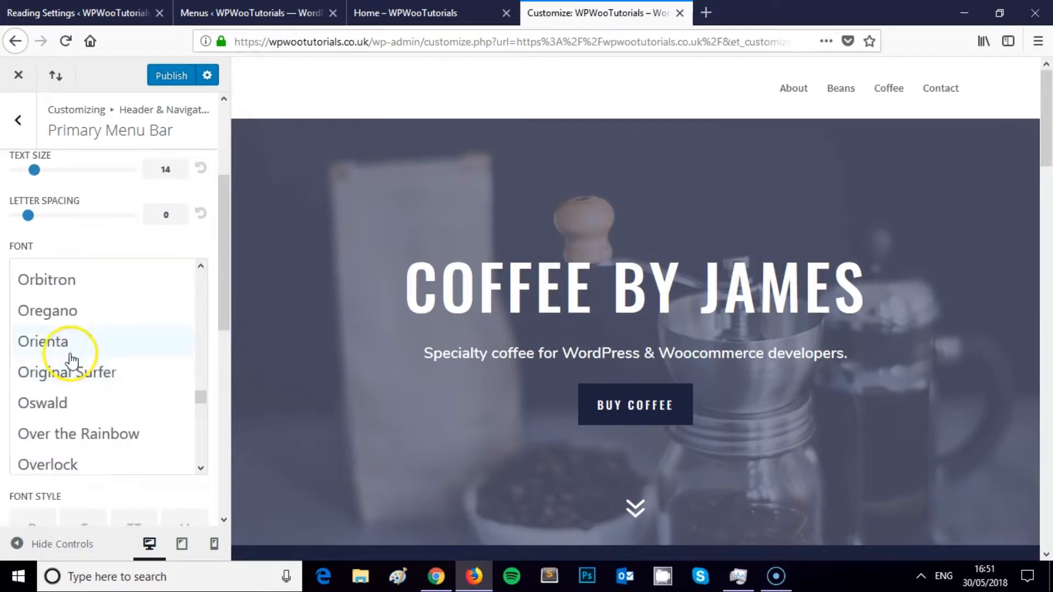
pyautogui.click(70, 400)
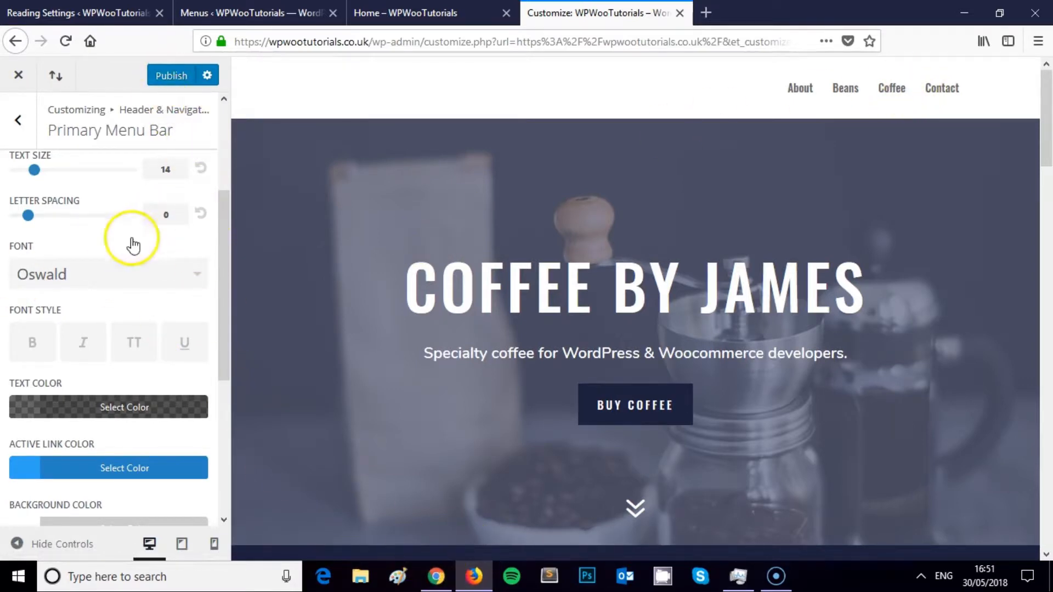
pyautogui.scroll(3, 132, 243)
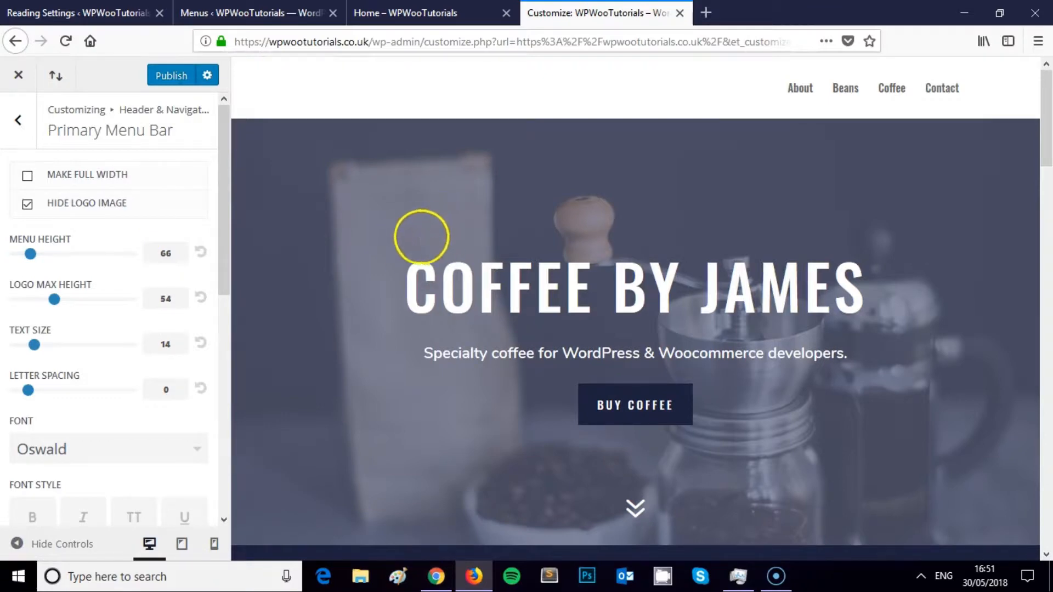
pyautogui.scroll(-2, 436, 241)
pyautogui.scroll(2, 449, 289)
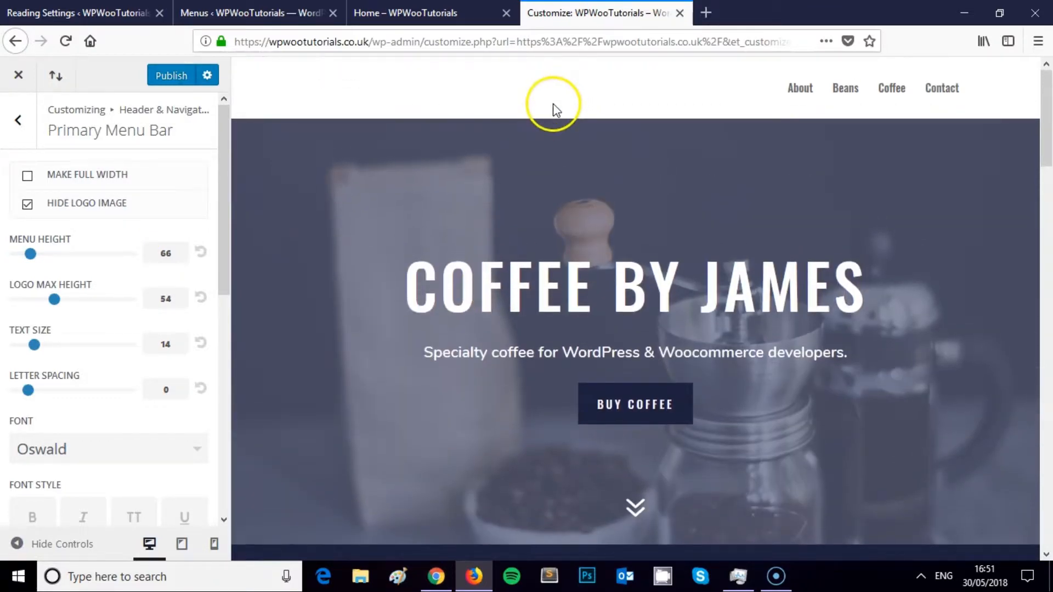
pyautogui.scroll(-3, 488, 367)
pyautogui.scroll(3, 529, 301)
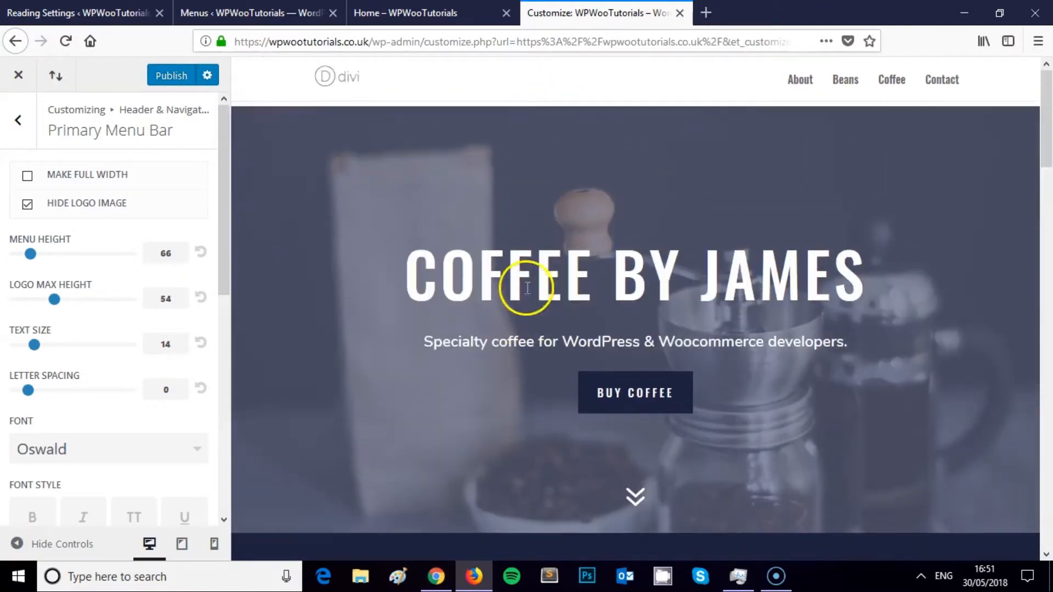
# - Read navy 1E2346 from Paletton and apply it as the Primary Menu Bar background colour
pyautogui.click(436, 576)
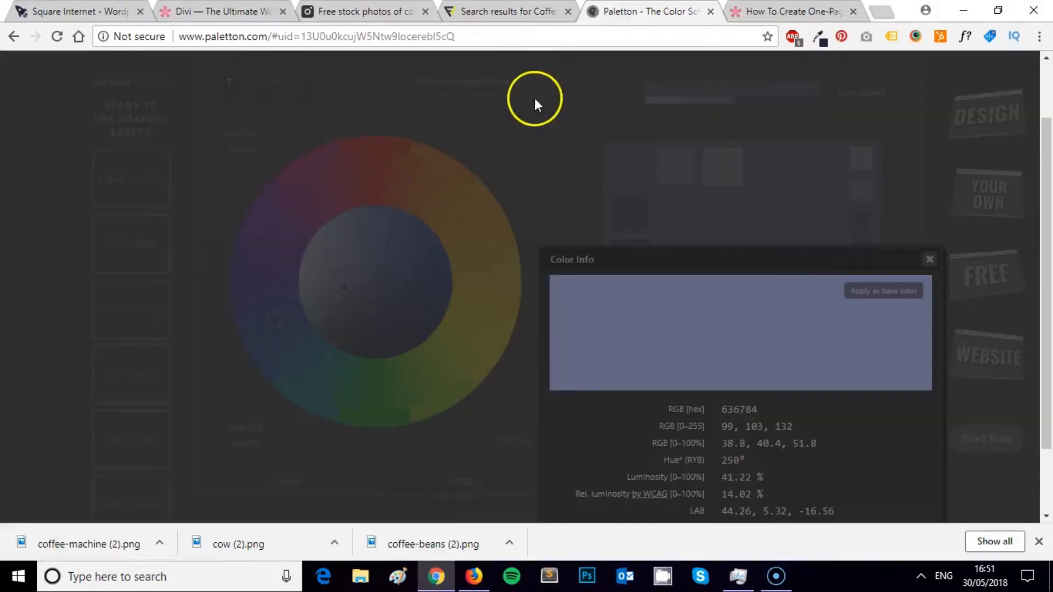
pyautogui.click(927, 260)
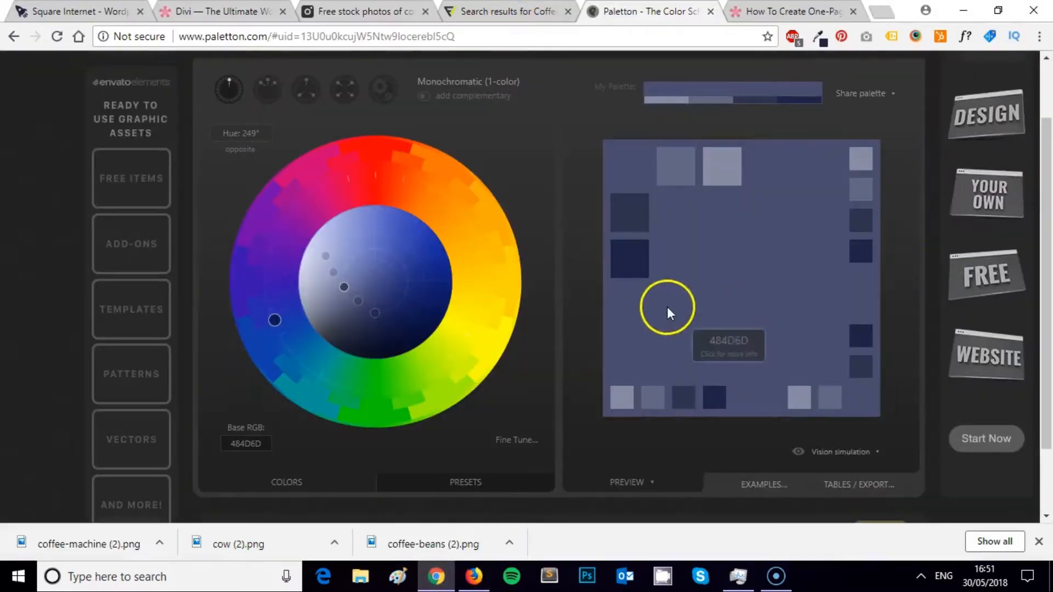
pyautogui.click(722, 396)
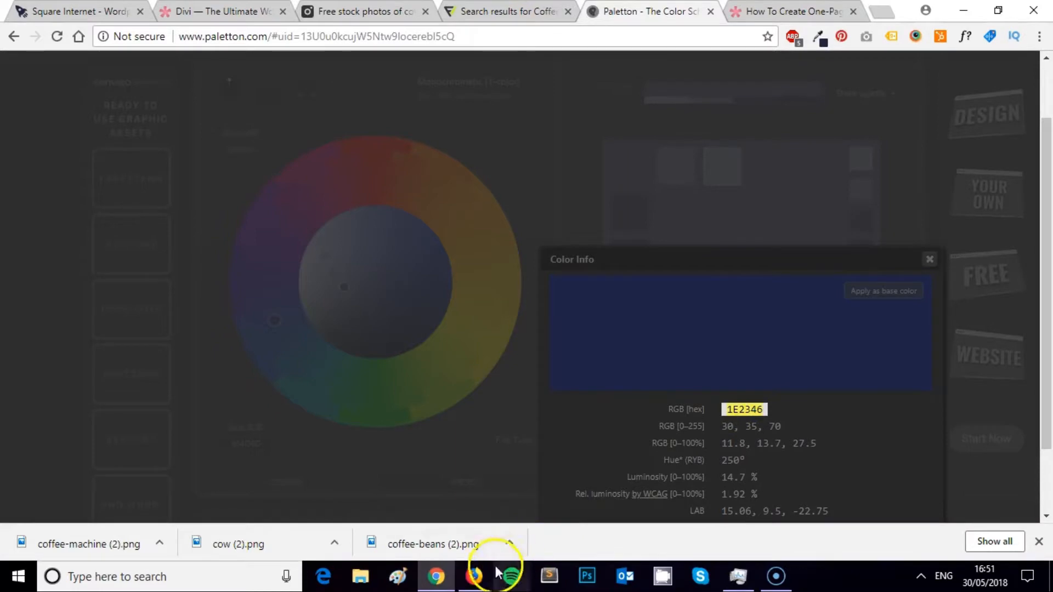
pyautogui.click(483, 575)
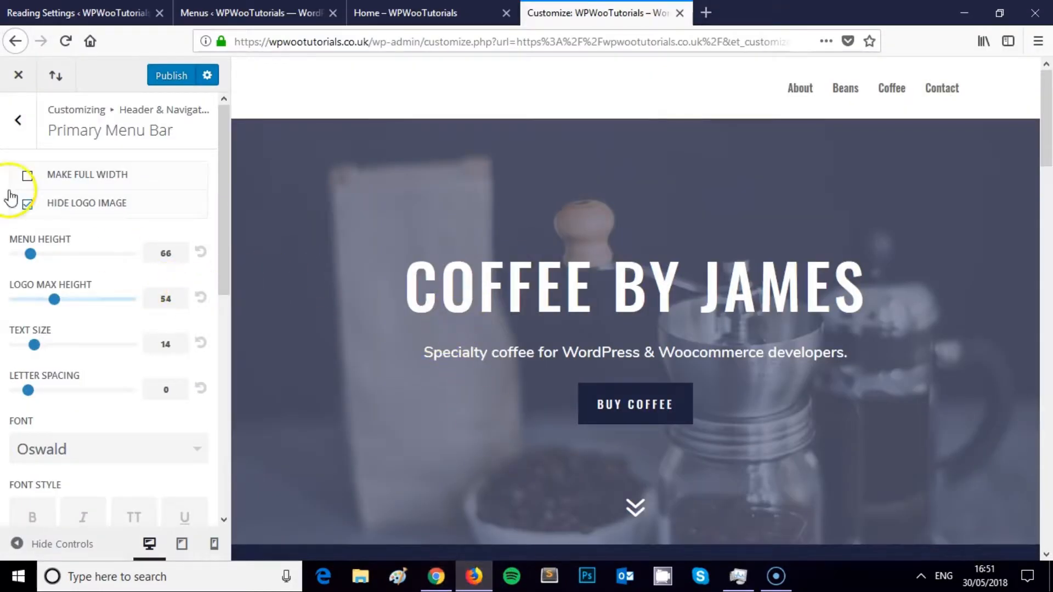
pyautogui.scroll(-5, 77, 214)
pyautogui.scroll(-3, 77, 218)
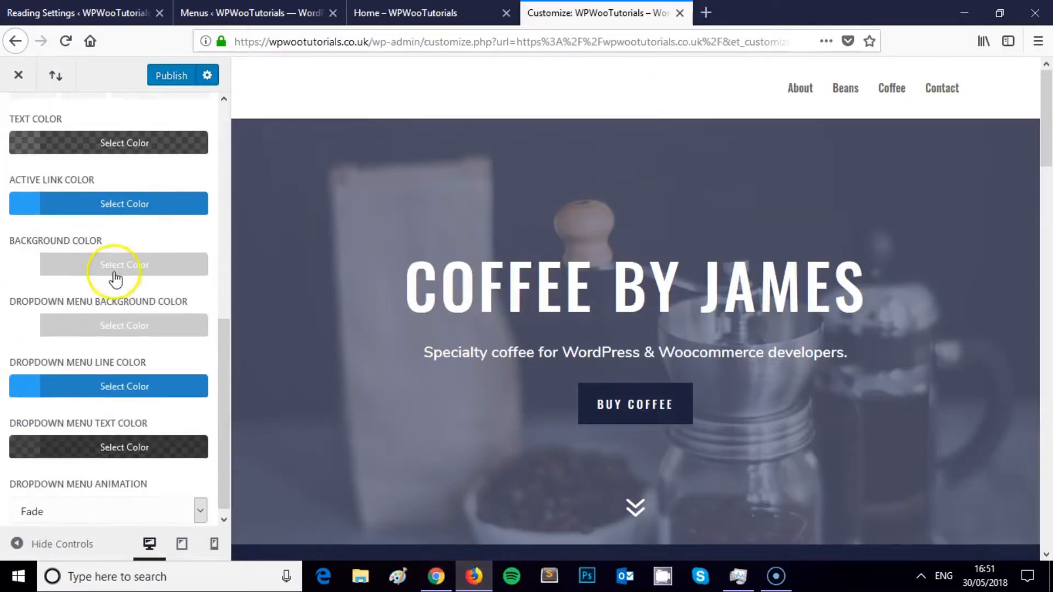
pyautogui.click(107, 269)
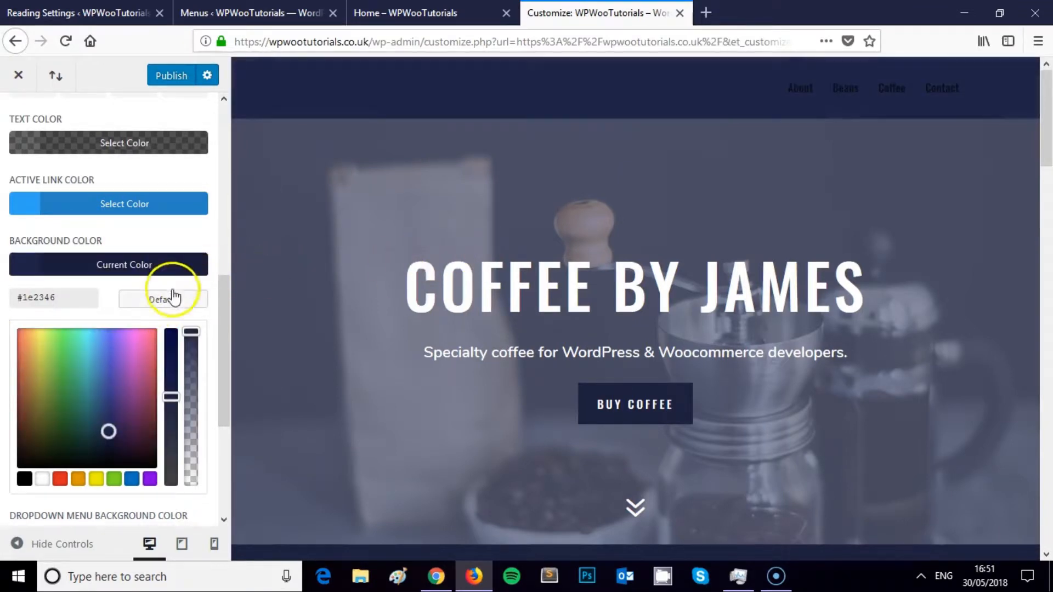
pyautogui.scroll(9, 156, 245)
pyautogui.scroll(-5, 155, 259)
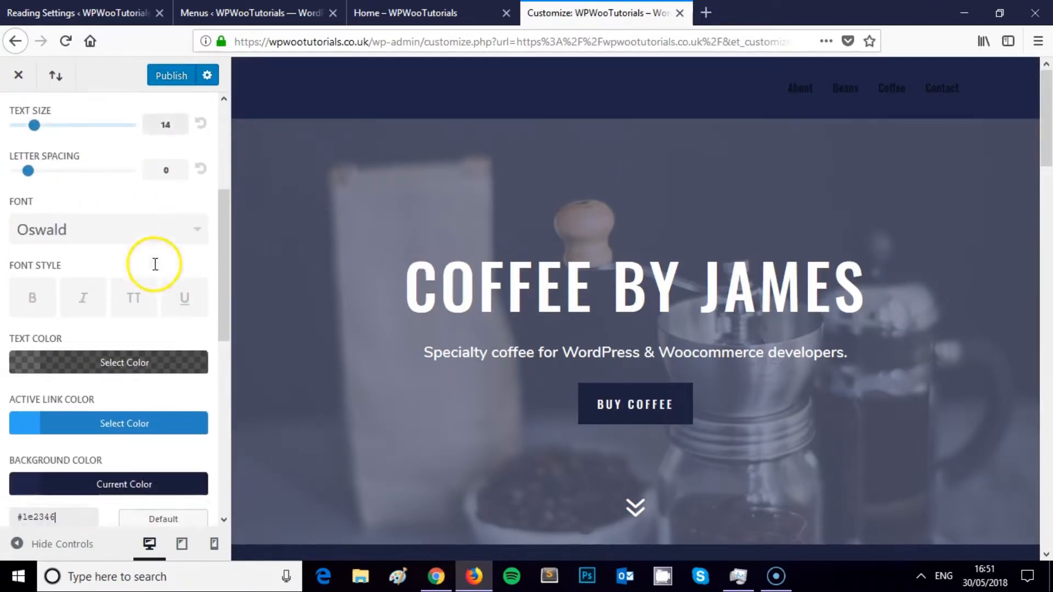
# - Set the Primary Menu Bar text colour to white #ffffff
pyautogui.scroll(-1, 156, 264)
pyautogui.click(133, 328)
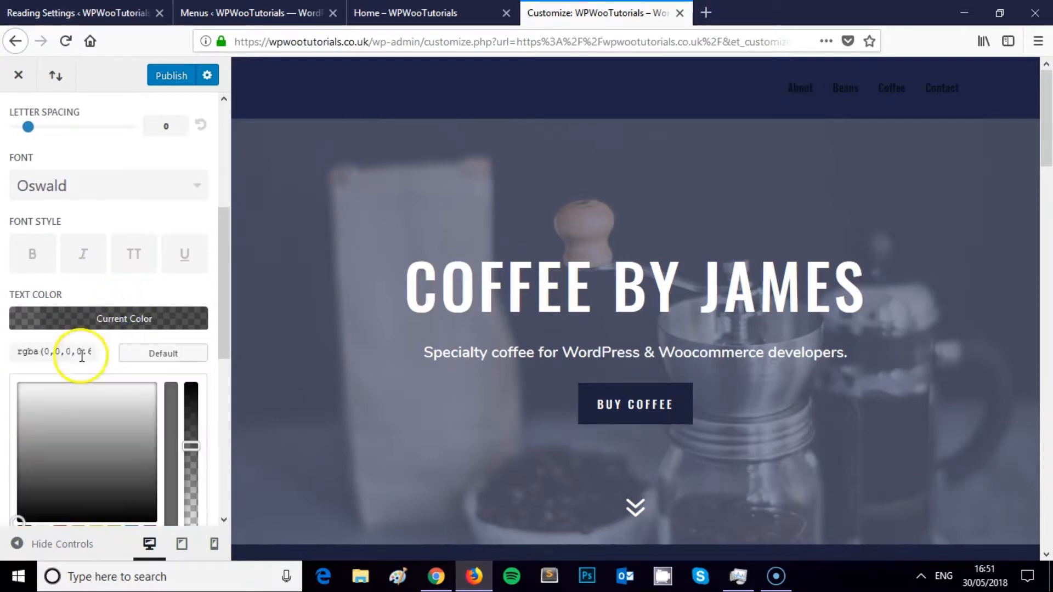
pyautogui.tripleClick(25, 355)
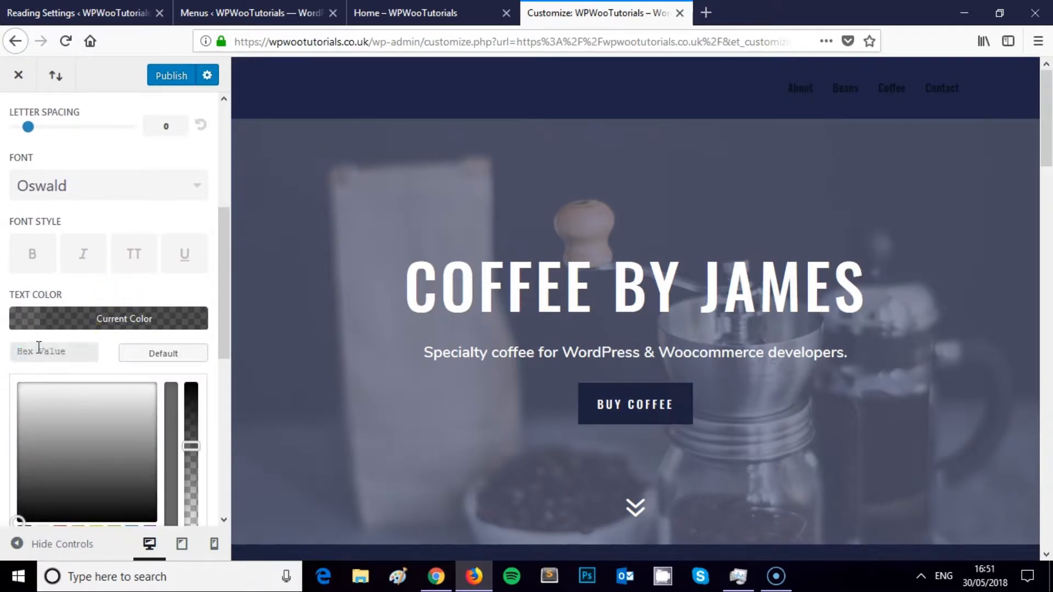
pyautogui.click(157, 291)
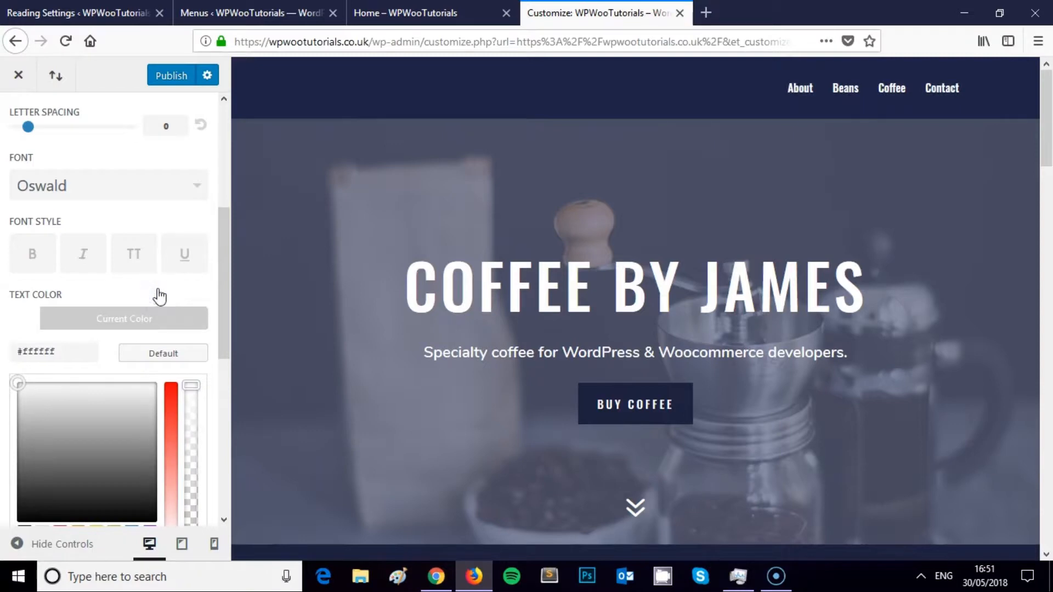
pyautogui.scroll(-2, 119, 317)
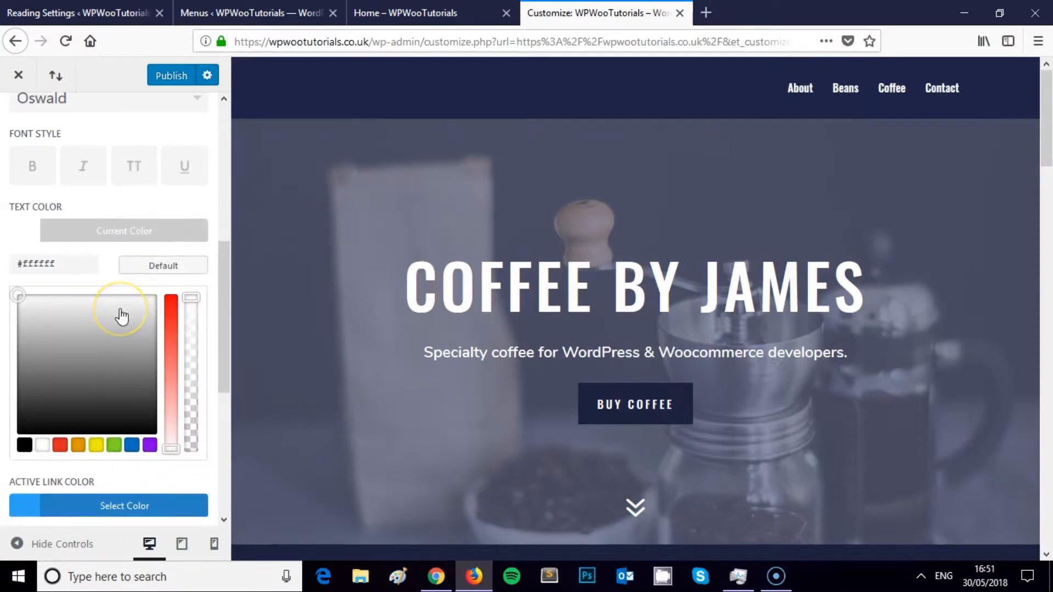
pyautogui.scroll(-2, 122, 315)
pyautogui.scroll(-2, 123, 329)
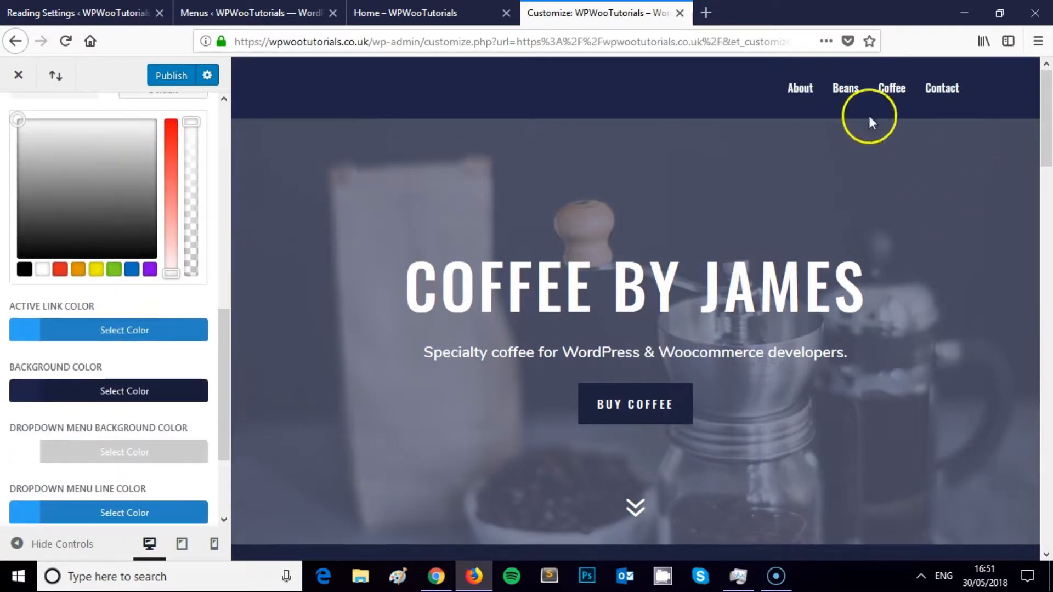
# - Check the Paletton palette's base colour and open the Customizer's Active Link Color picker
pyautogui.click(437, 576)
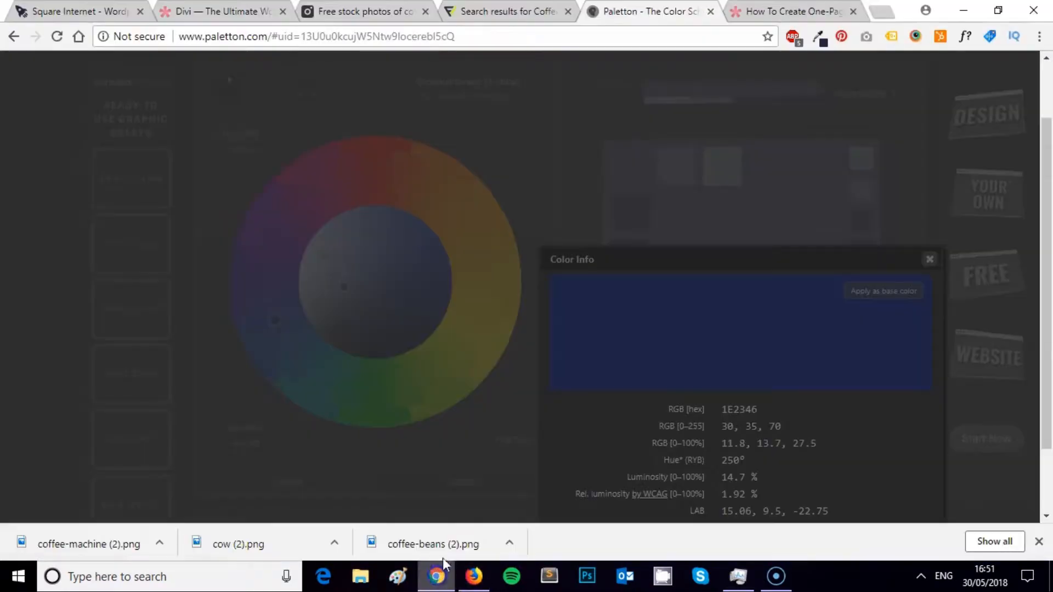
pyautogui.click(927, 260)
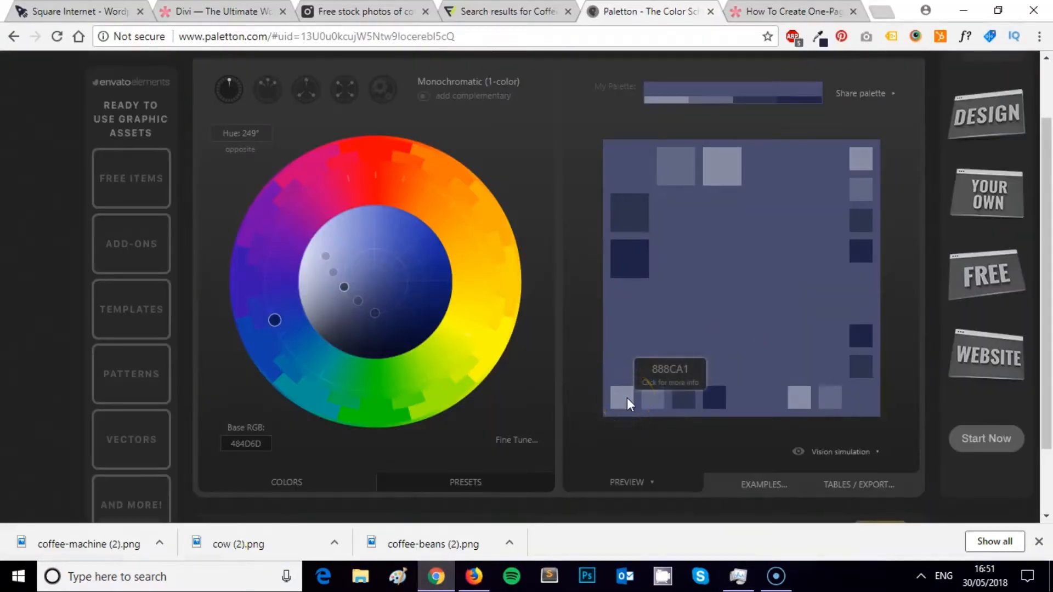
pyautogui.click(679, 334)
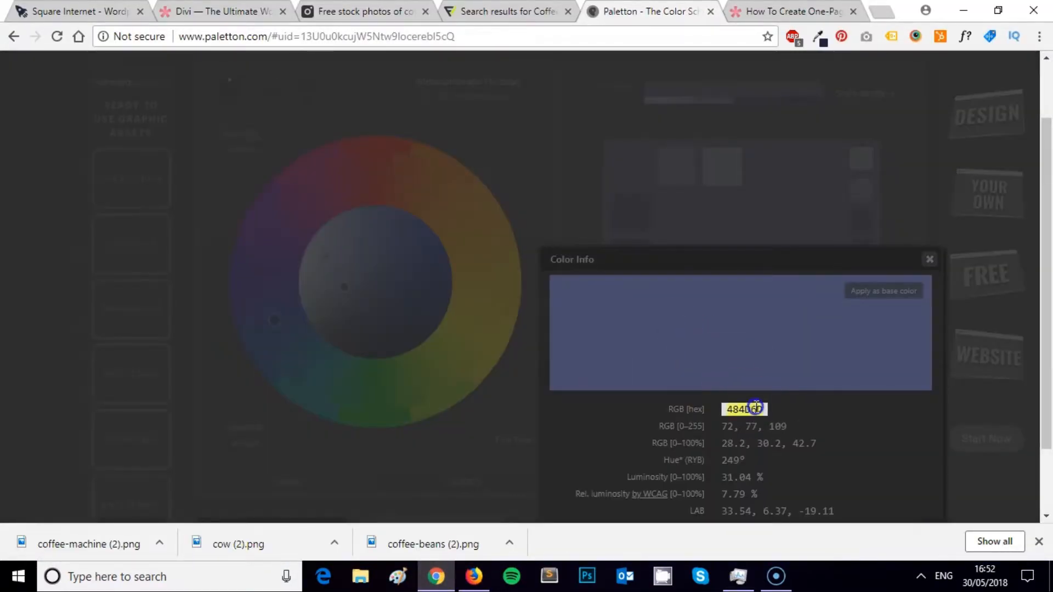
pyautogui.click(482, 580)
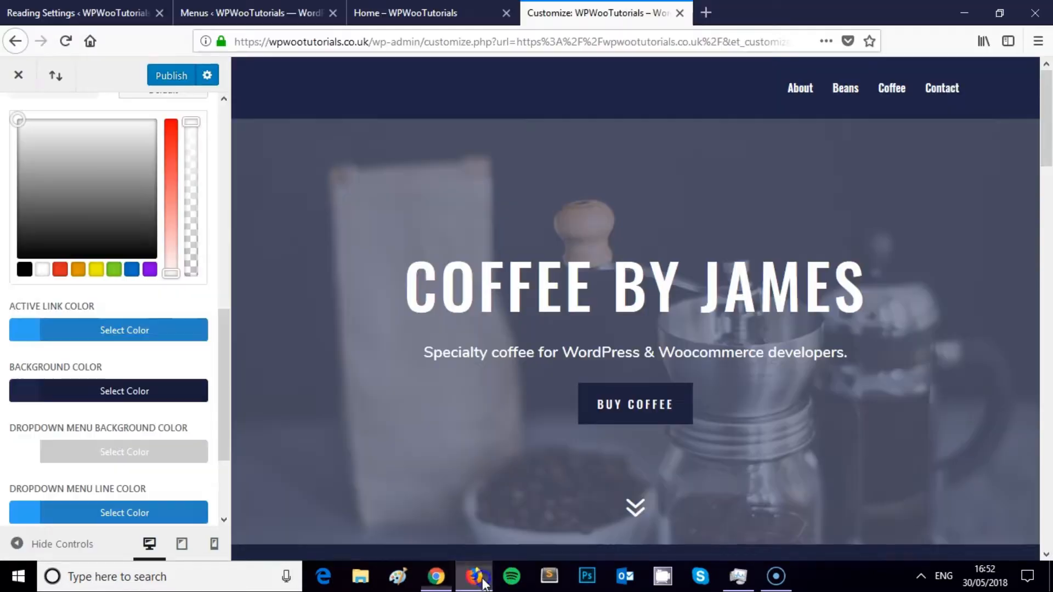
pyautogui.click(102, 332)
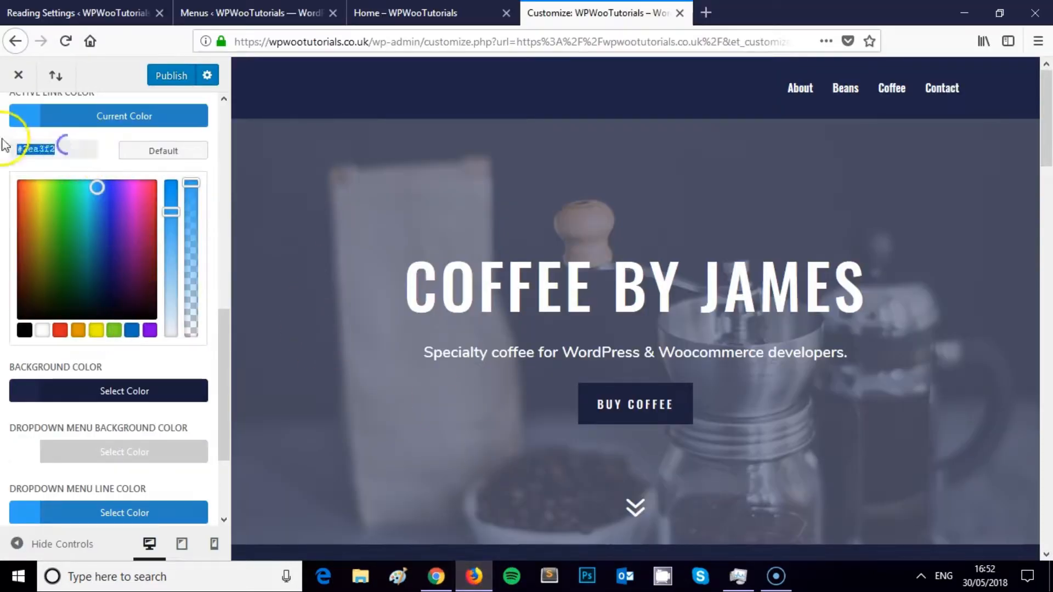
pyautogui.scroll(-3, 112, 203)
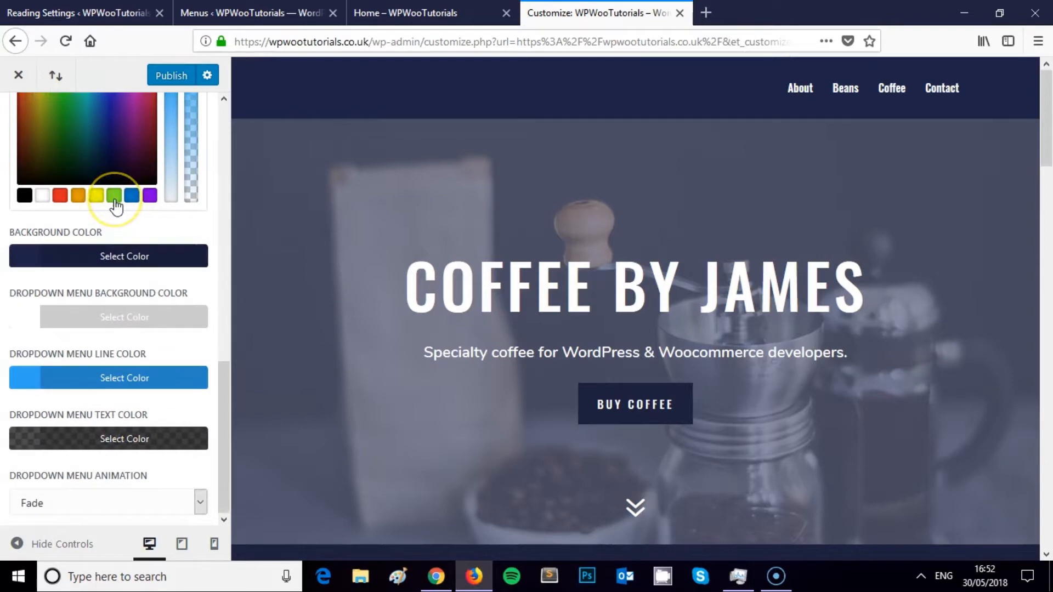
pyautogui.scroll(8, 115, 205)
pyautogui.scroll(4, 117, 207)
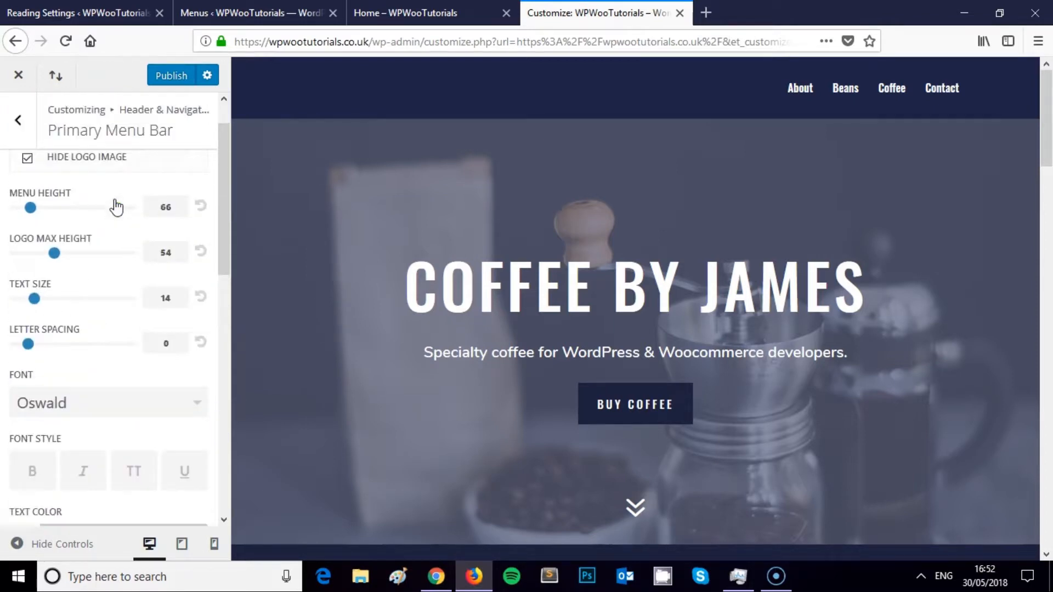
pyautogui.scroll(1, 114, 206)
pyautogui.scroll(-8, 114, 206)
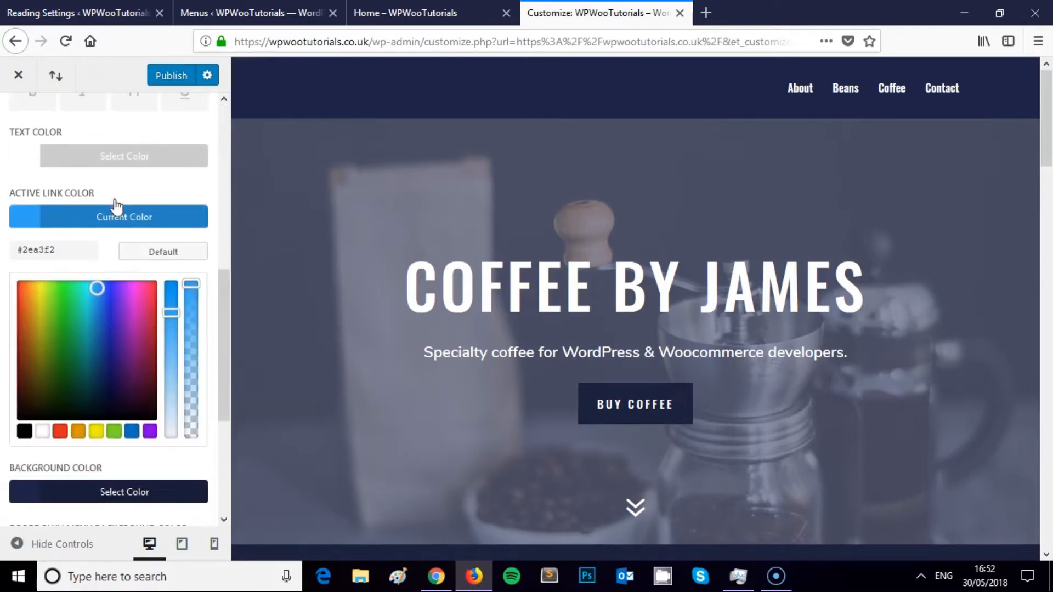
# - Copy 888CA1 from Paletton's light greyish-lavender swatch and paste it as the active link colour
pyautogui.click(437, 577)
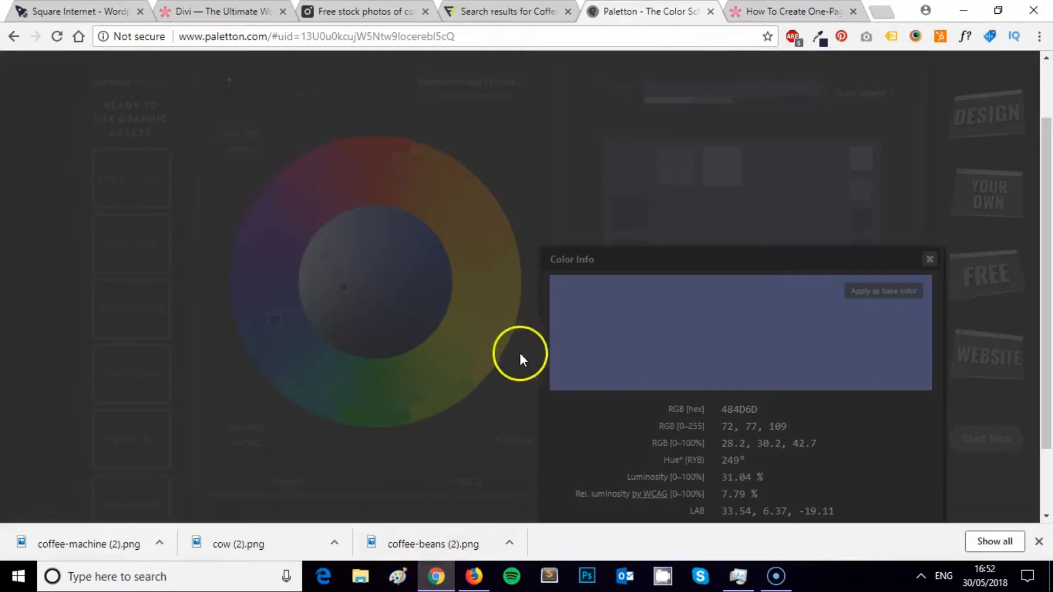
pyautogui.click(928, 259)
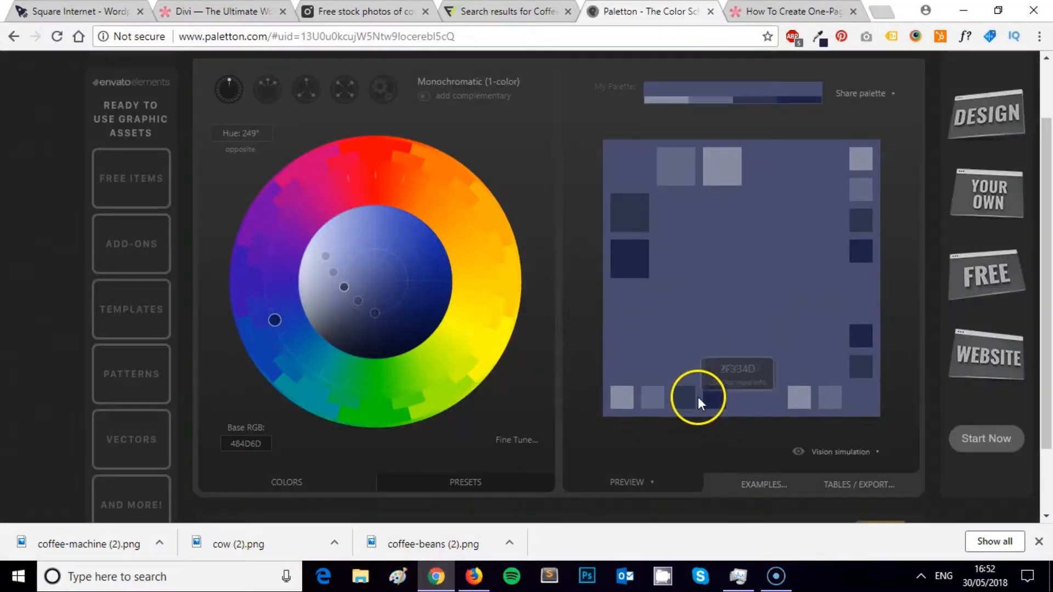
pyautogui.click(626, 400)
pyautogui.doubleClick(739, 409)
pyautogui.hotkey('ctrl', 'c')
pyautogui.click(474, 576)
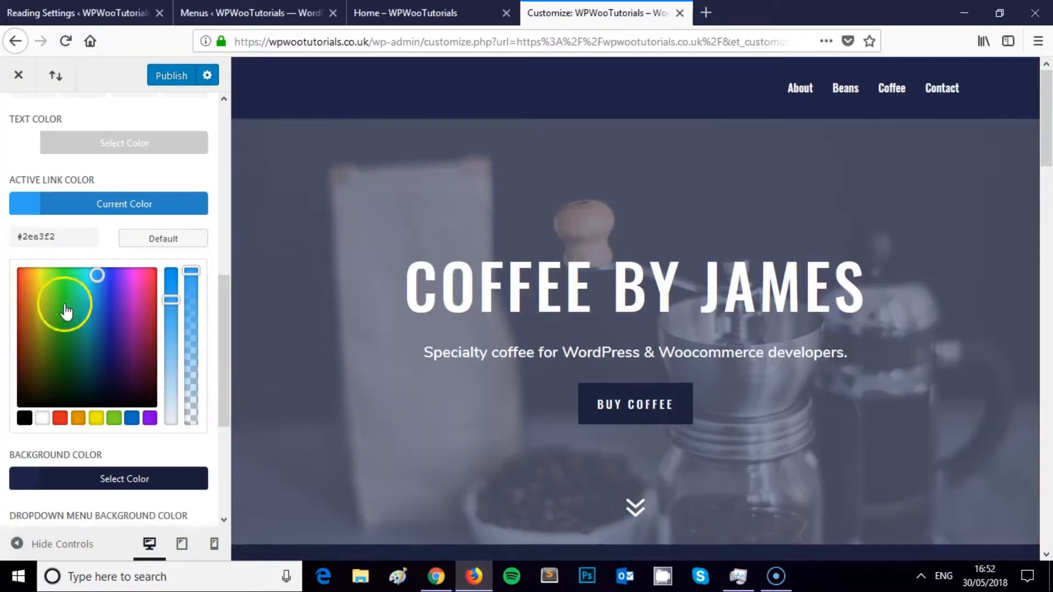
pyautogui.doubleClick(70, 240)
pyautogui.hotkey('ctrl', 'v')
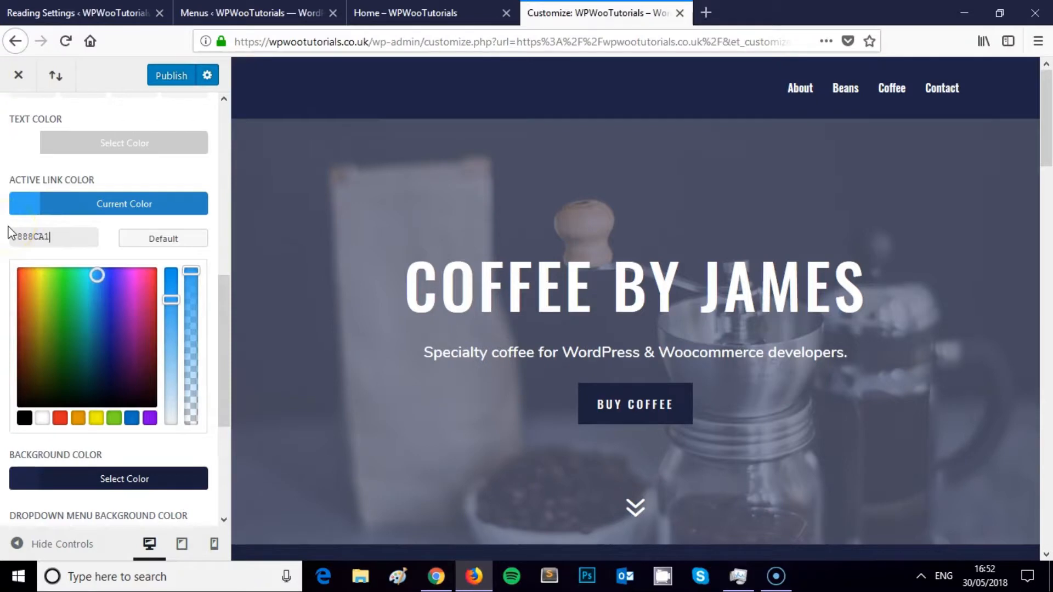
pyautogui.scroll(-5, 165, 284)
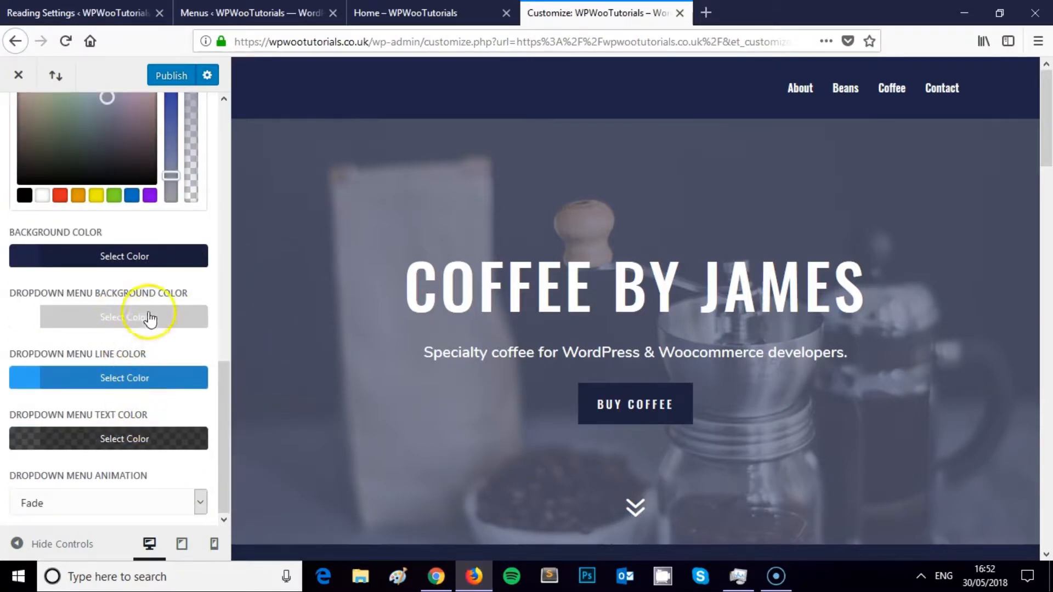
pyautogui.scroll(12, 150, 326)
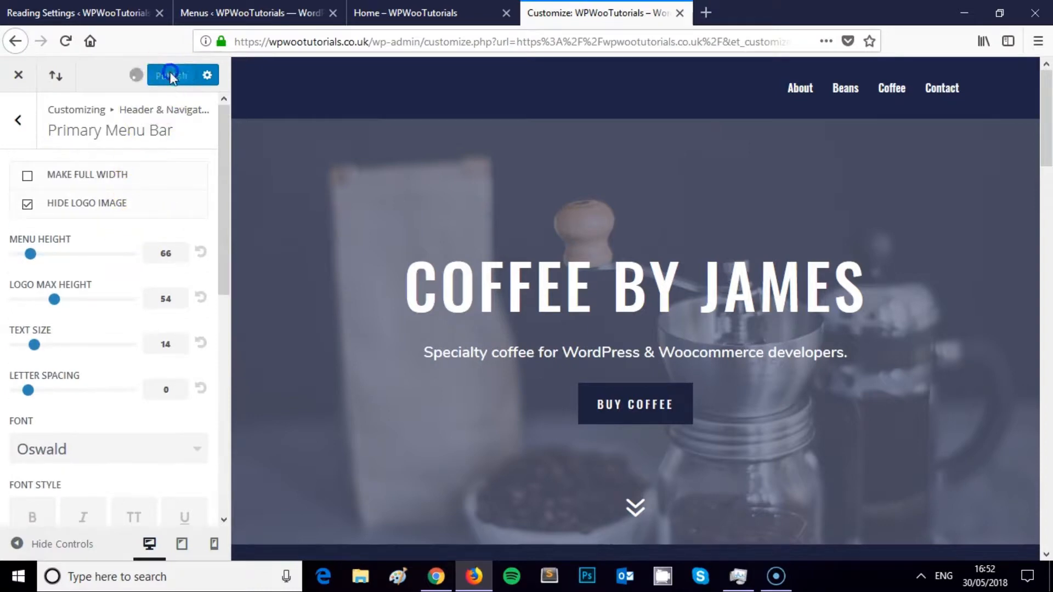
# - Copy the site's base address and load the live site in a new browser tab
pyautogui.click(423, 14)
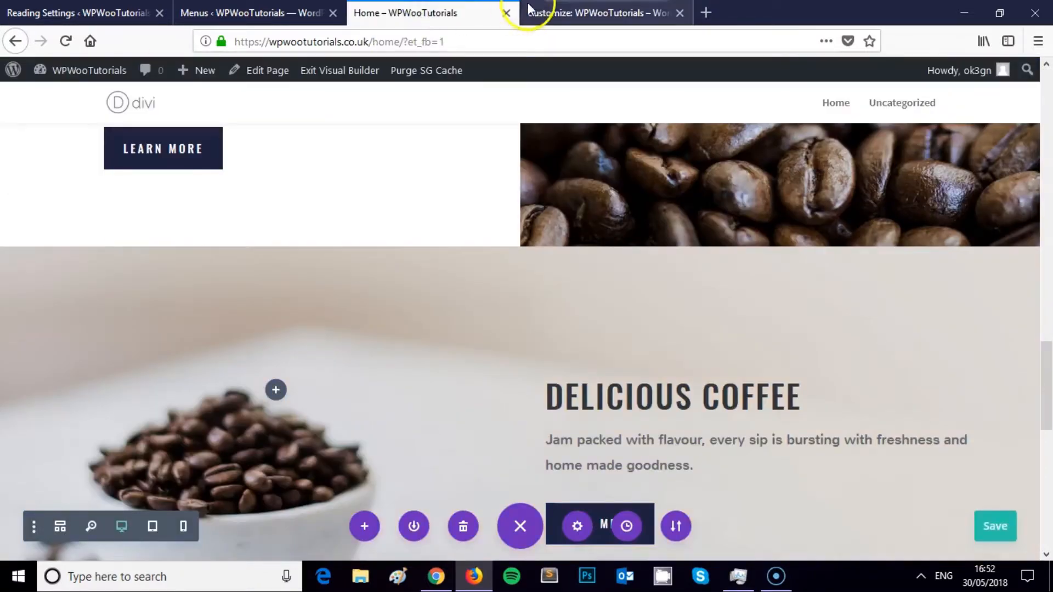
pyautogui.click(540, 13)
pyautogui.moveTo(370, 42); pyautogui.dragTo(235, 42)
pyautogui.hotkey('ctrl', 'c')
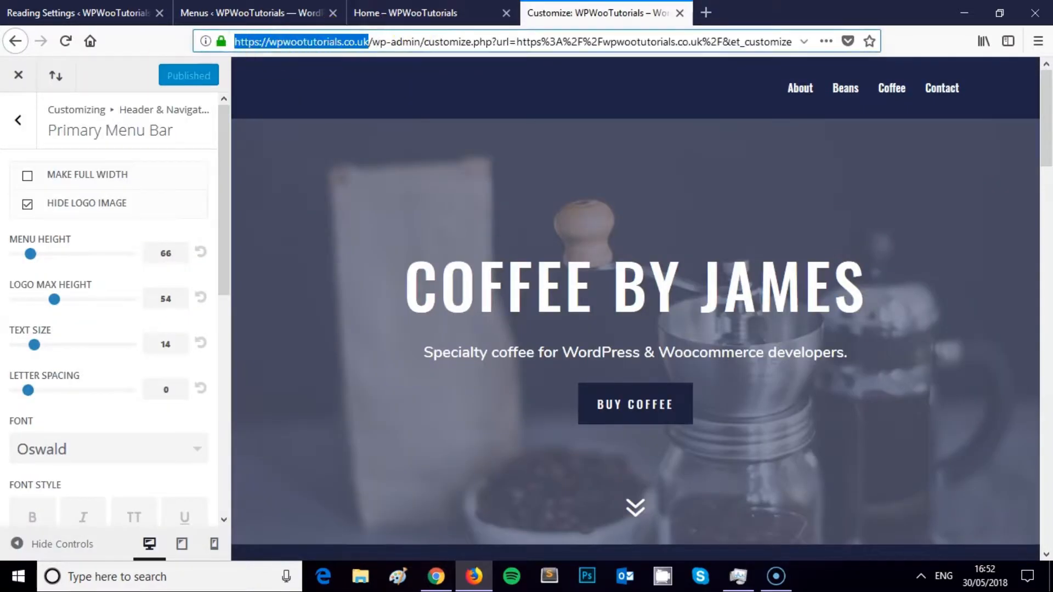
pyautogui.click(706, 10)
pyautogui.hotkey('ctrl', 'v')
pyautogui.press('Return')
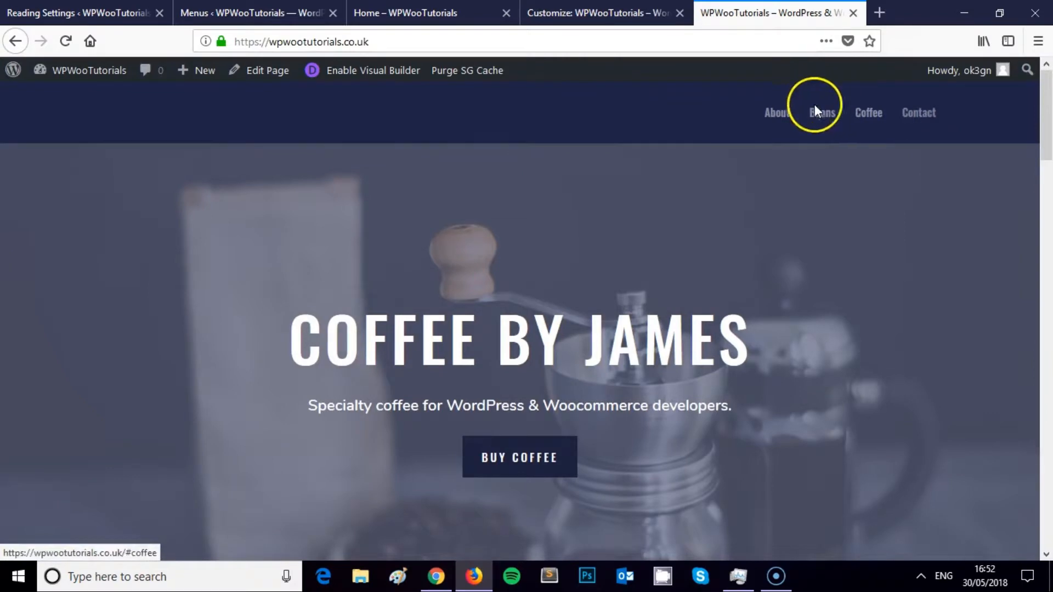
# - Test the live menu's Beans, Coffee and About links, then return to the Customizer
pyautogui.scroll(-3, 695, 230)
pyautogui.scroll(3, 696, 229)
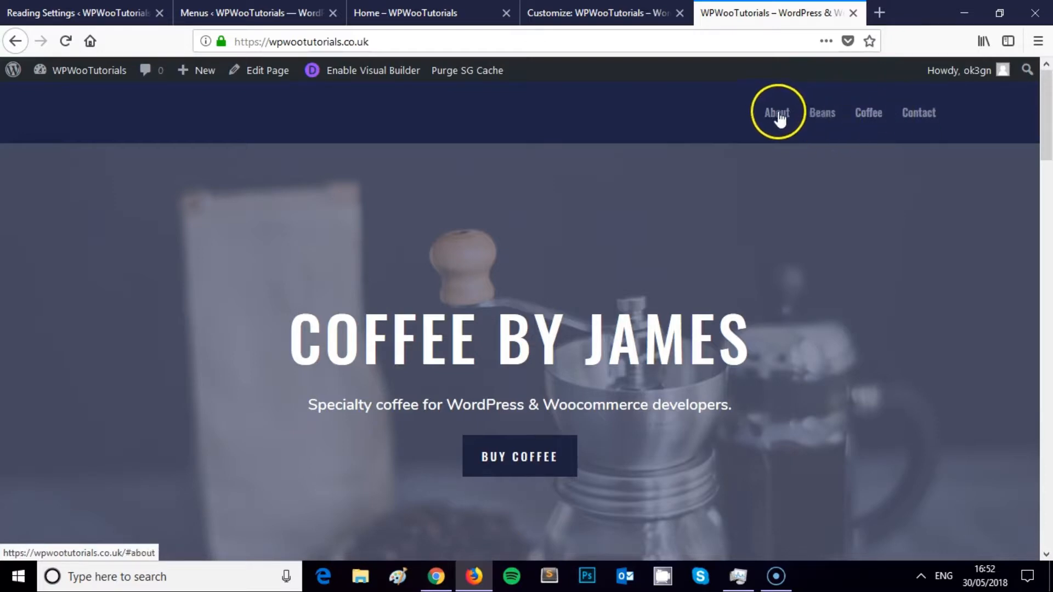
pyautogui.scroll(-3, 653, 175)
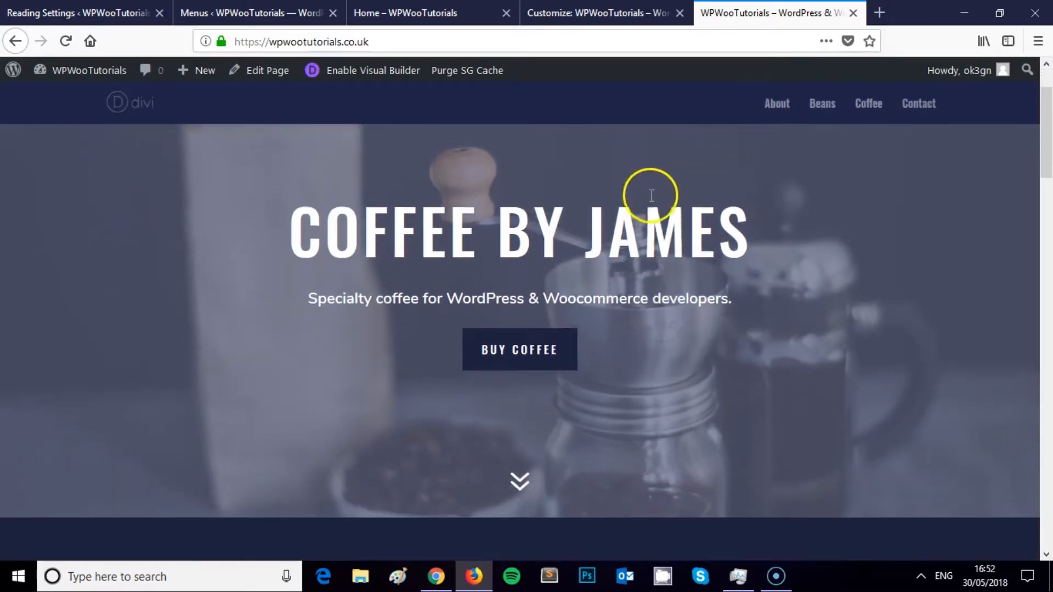
pyautogui.scroll(3, 637, 192)
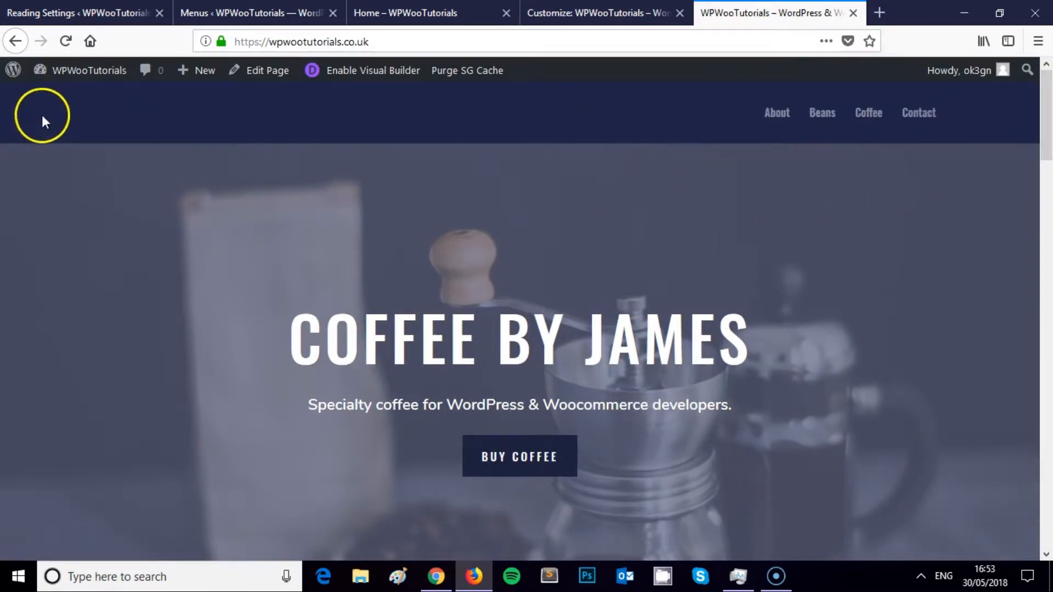
pyautogui.moveTo(1047, 138); pyautogui.dragTo(1049, 98)
pyautogui.click(823, 116)
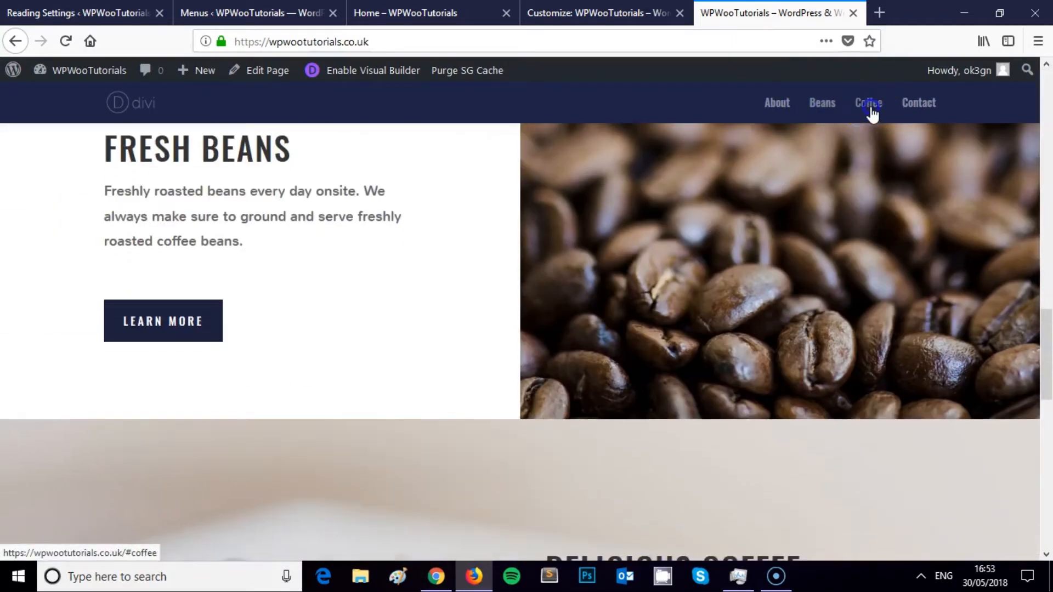
pyautogui.click(871, 110)
pyautogui.click(778, 105)
pyautogui.click(127, 106)
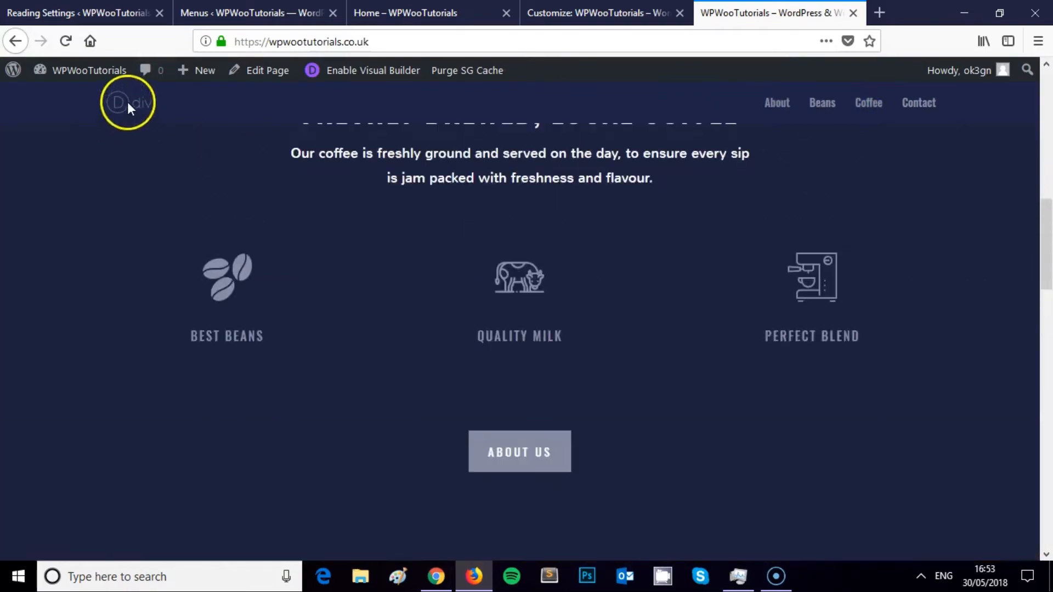
pyautogui.scroll(7, 264, 186)
pyautogui.click(597, 11)
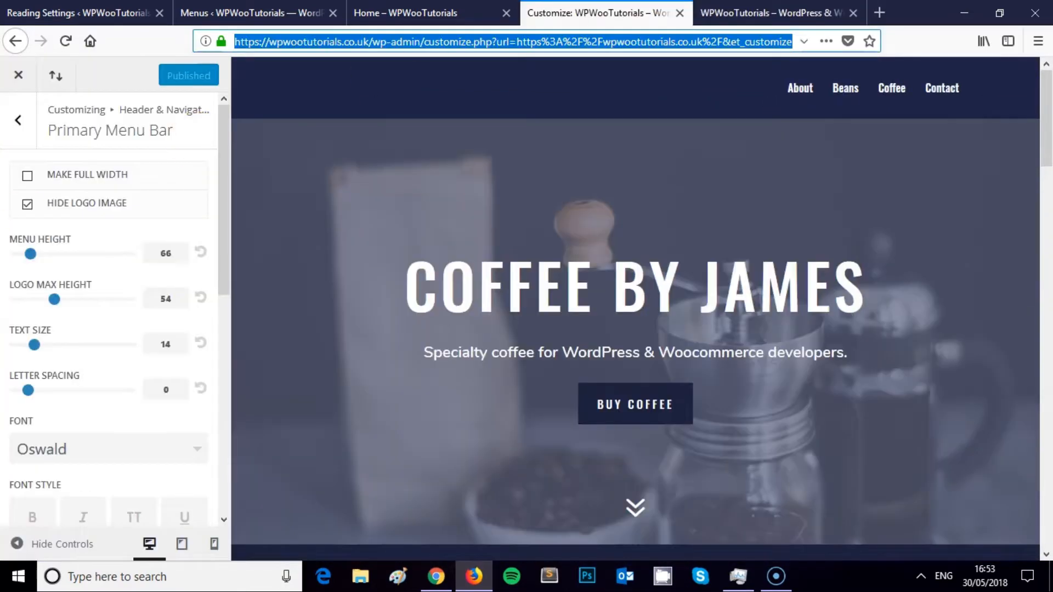
# - Tick Hide Logo Image under Header & Navigation > Fixed Navigation Settings, then return to the live site
pyautogui.scroll(-9, 125, 254)
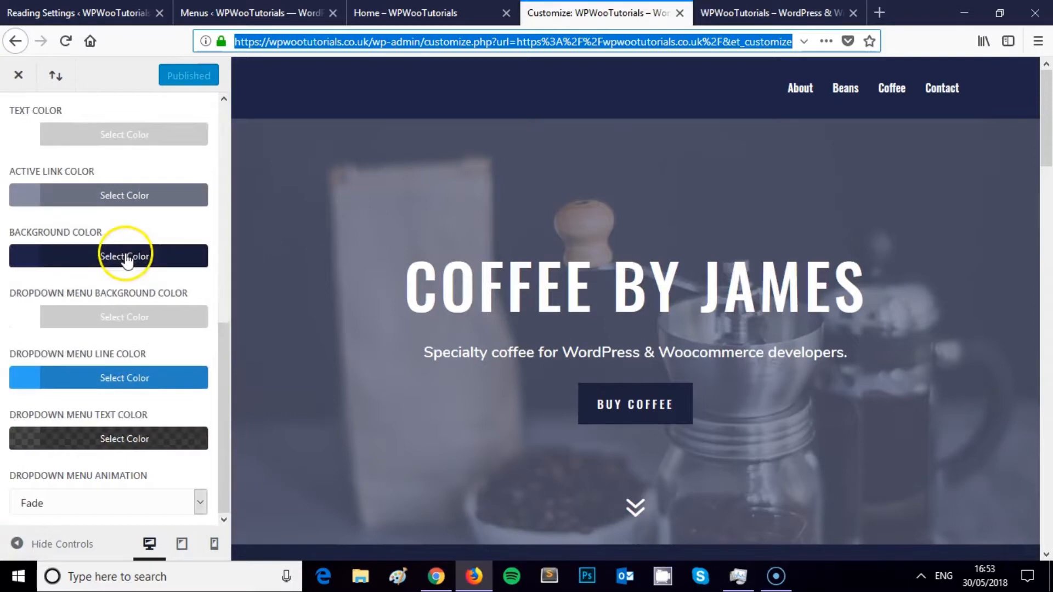
pyautogui.scroll(9, 125, 254)
pyautogui.click(18, 121)
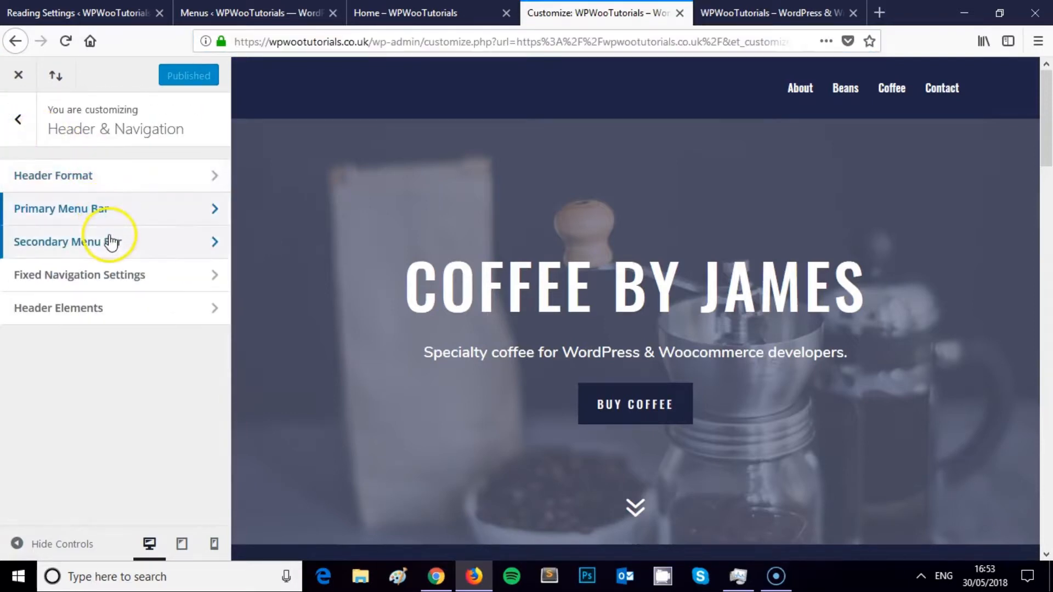
pyautogui.click(124, 274)
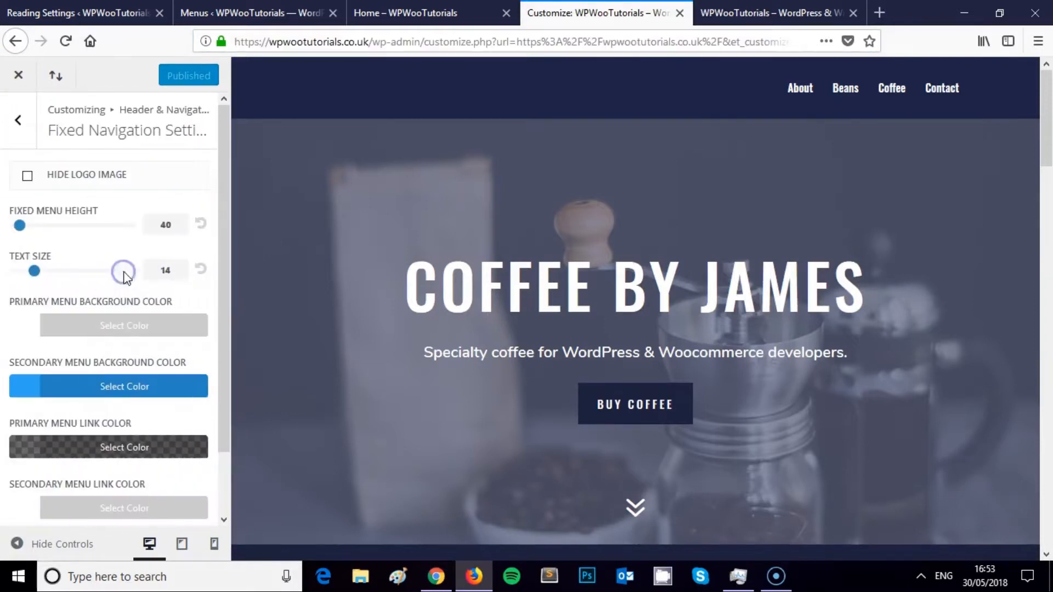
pyautogui.click(77, 176)
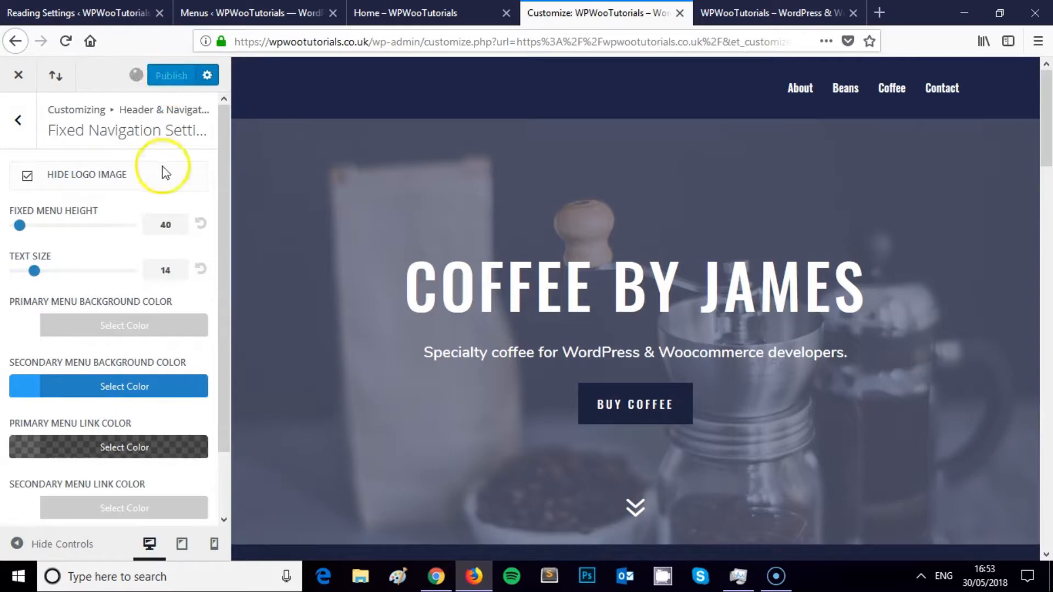
pyautogui.click(724, 14)
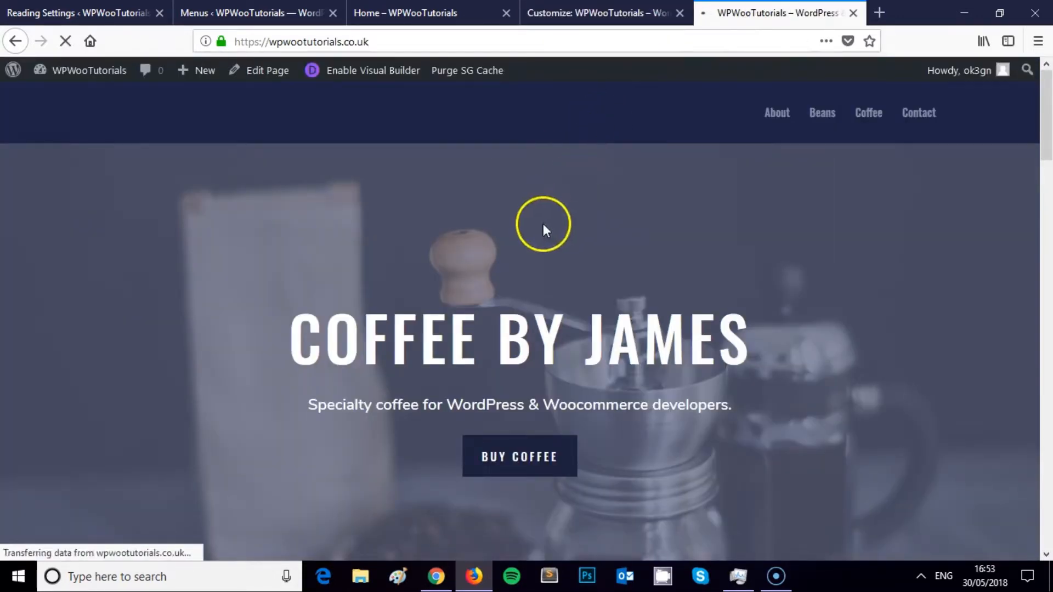
pyautogui.scroll(-5, 515, 239)
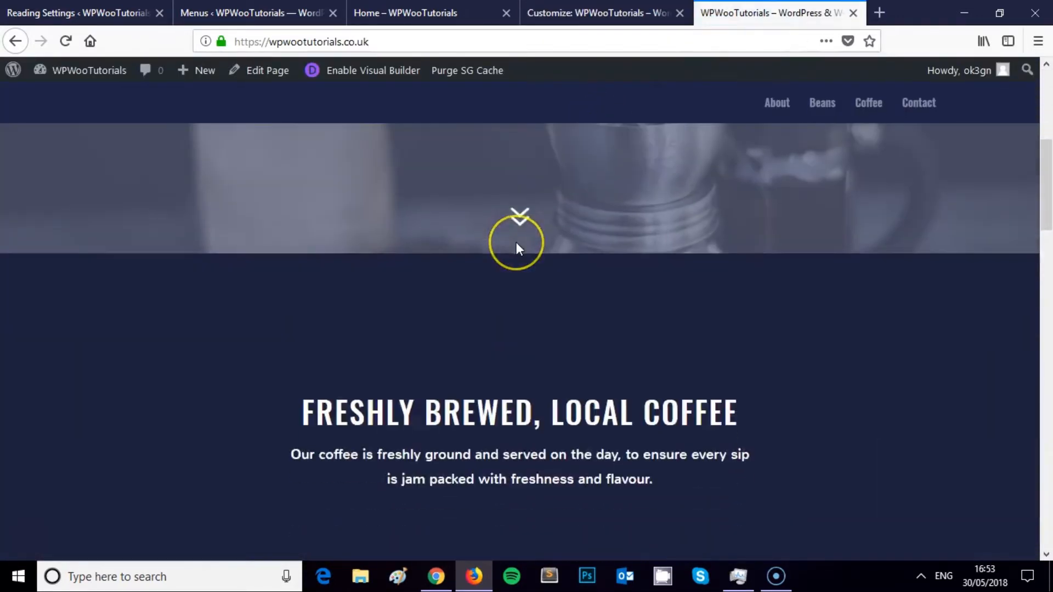
pyautogui.scroll(-9, 515, 242)
pyautogui.scroll(14, 515, 242)
pyautogui.scroll(-10, 516, 242)
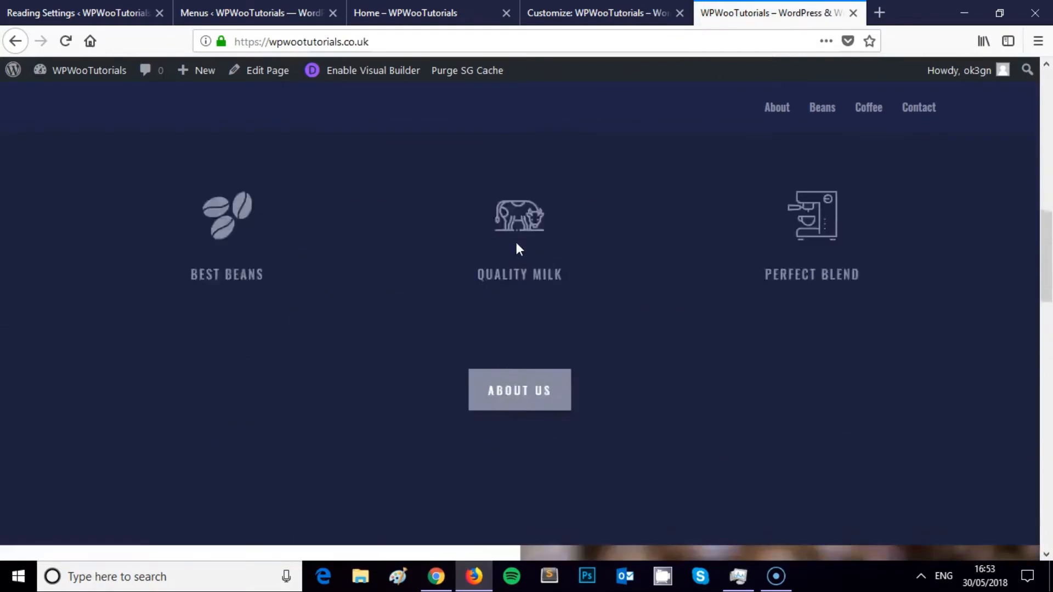
pyautogui.scroll(-10, 518, 250)
pyautogui.scroll(20, 347, 207)
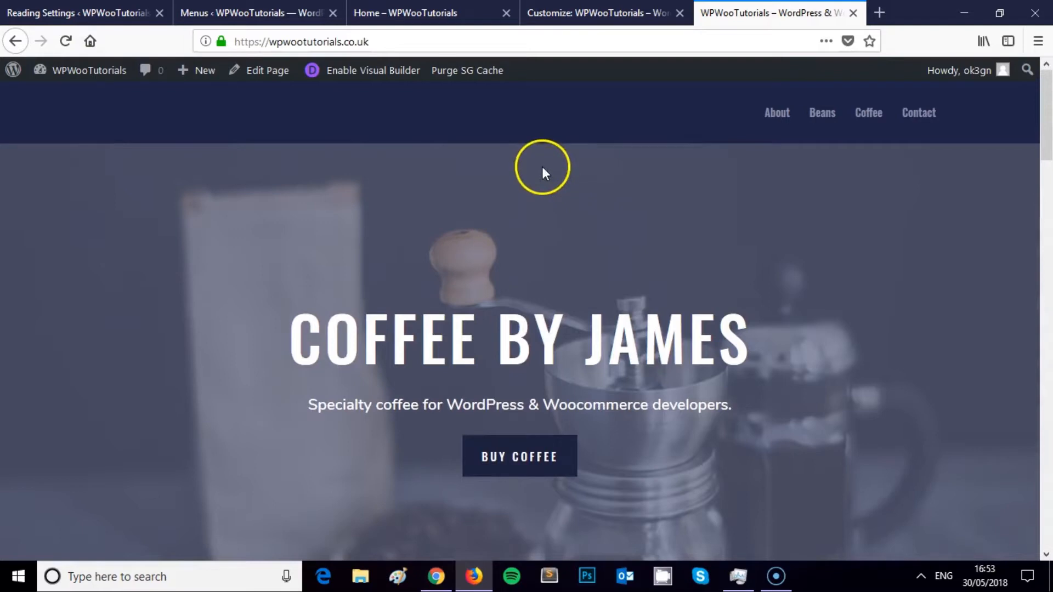
pyautogui.scroll(-2, 535, 359)
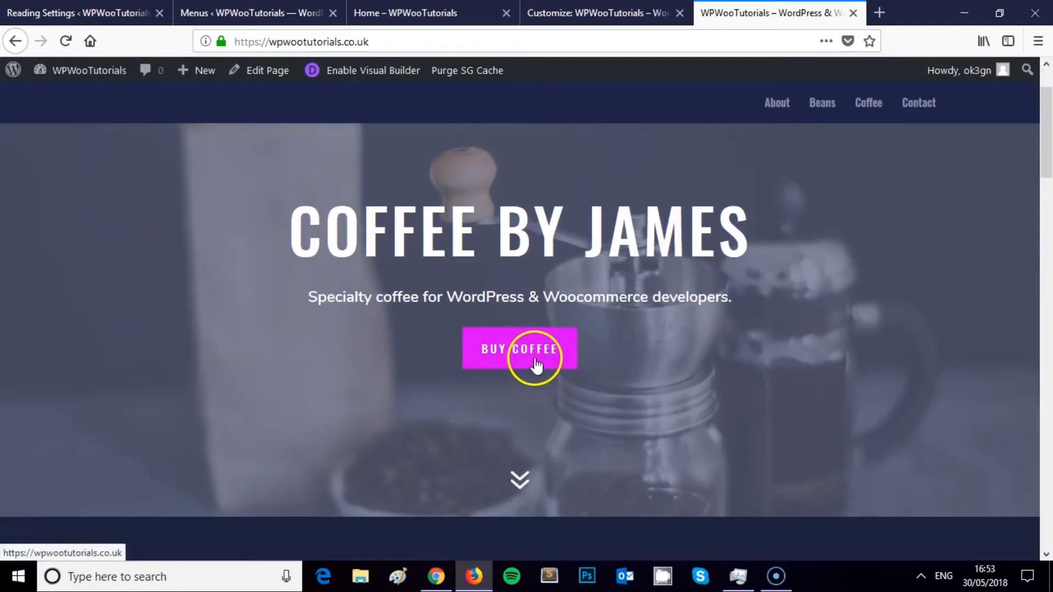
pyautogui.scroll(-10, 536, 365)
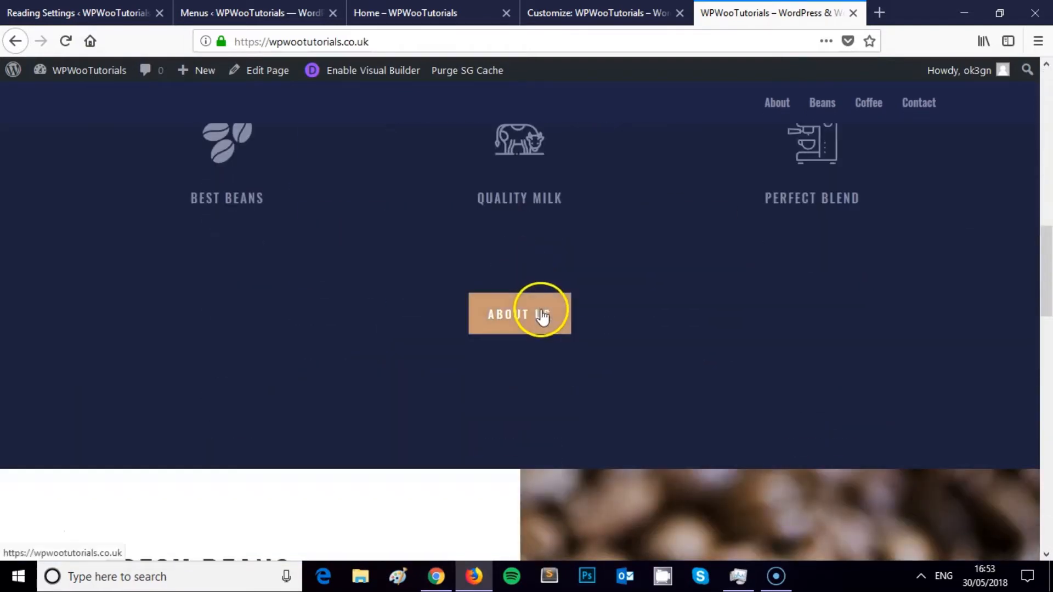
pyautogui.scroll(6, 535, 297)
pyautogui.scroll(-17, 536, 275)
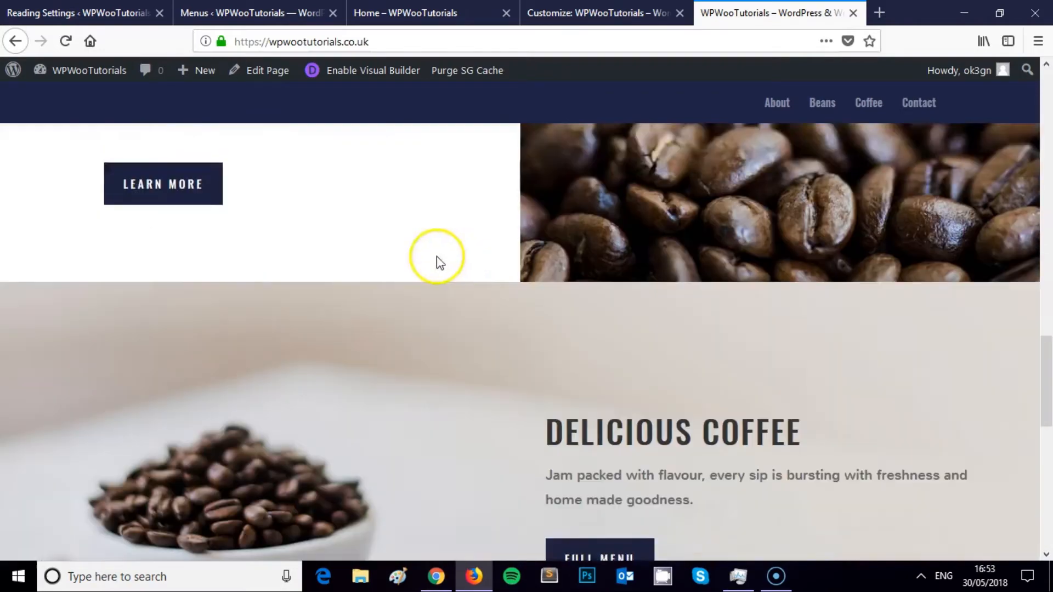
pyautogui.scroll(-10, 396, 230)
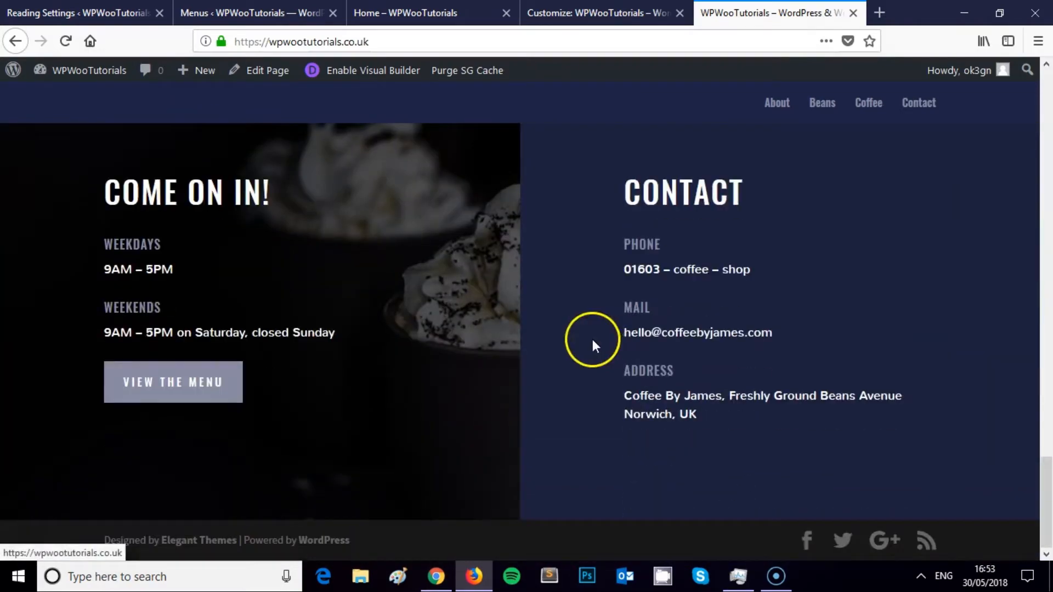
pyautogui.scroll(20, 414, 343)
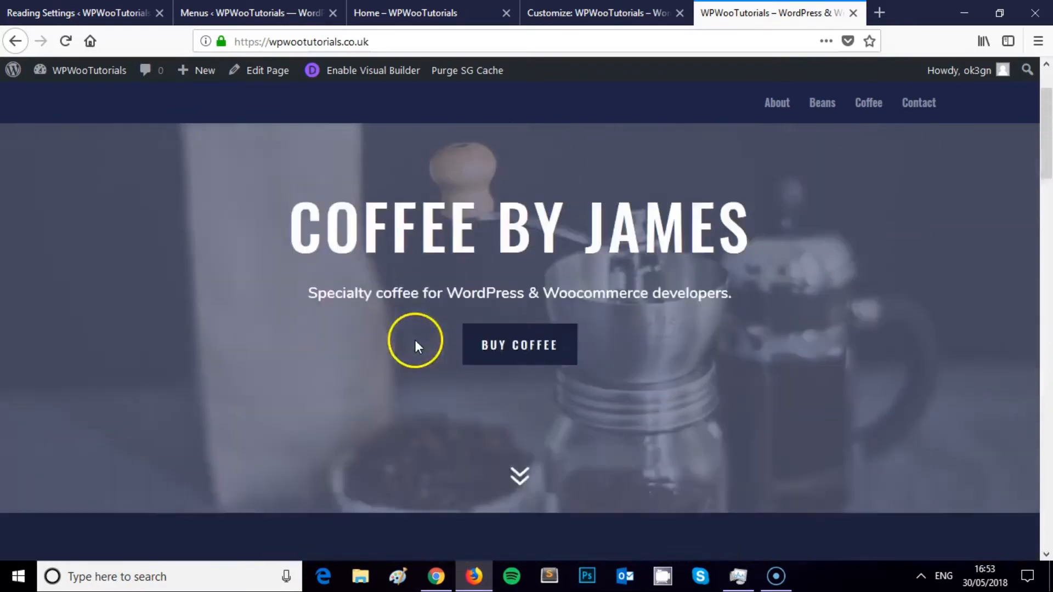
pyautogui.scroll(-15, 533, 330)
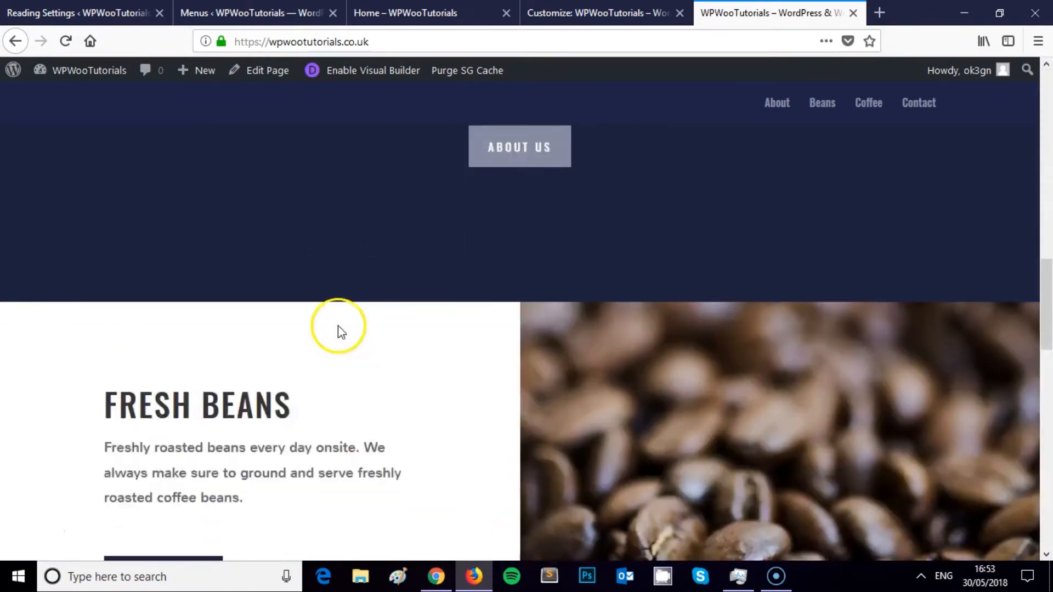
pyautogui.scroll(10, 207, 157)
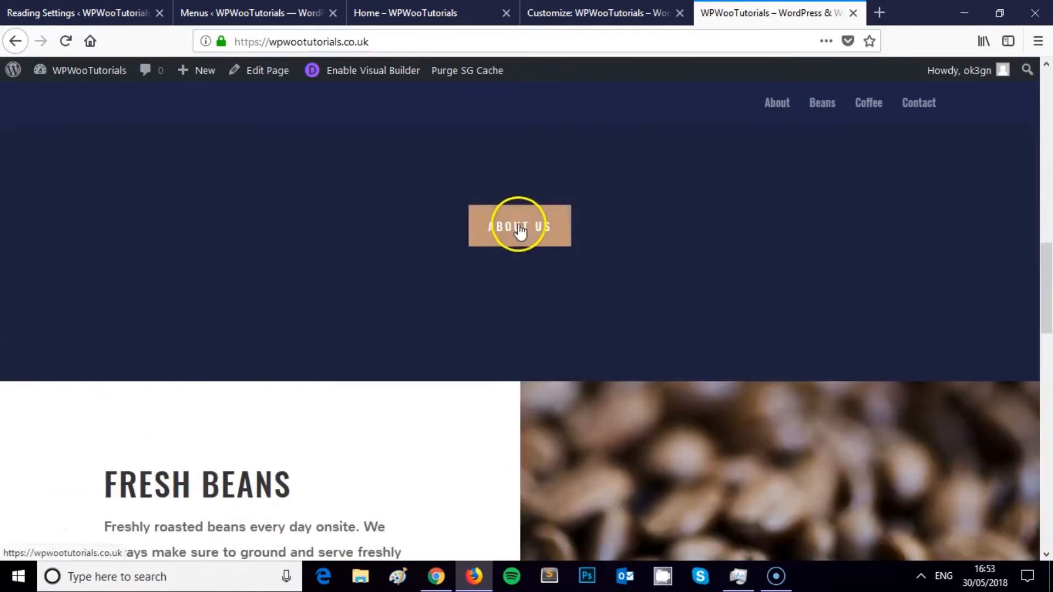
pyautogui.scroll(8, 527, 239)
pyautogui.scroll(-20, 589, 252)
pyautogui.scroll(-4, 558, 296)
pyautogui.scroll(20, 516, 304)
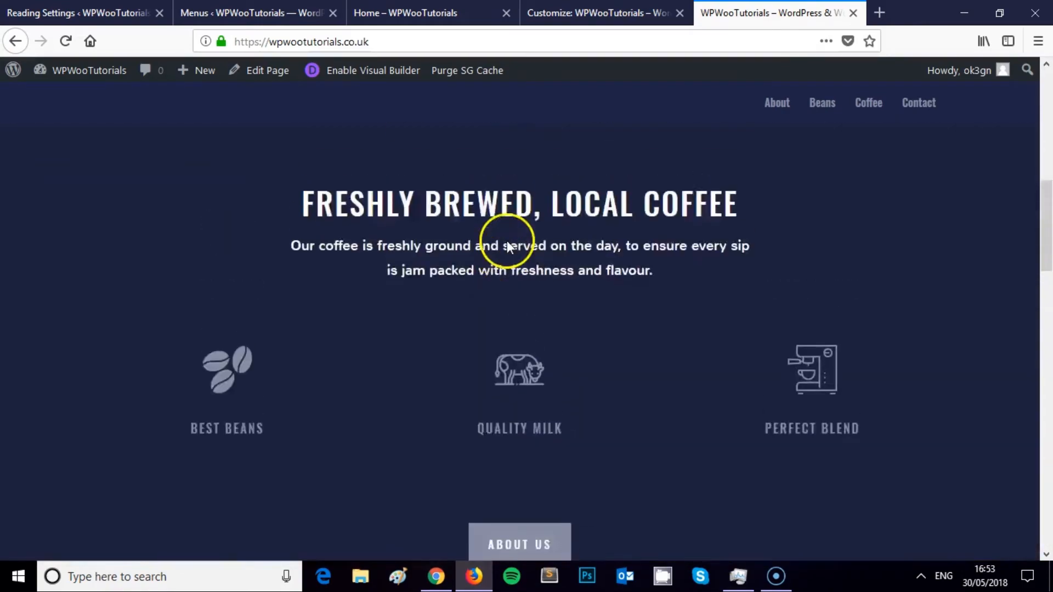
pyautogui.scroll(-2, 534, 280)
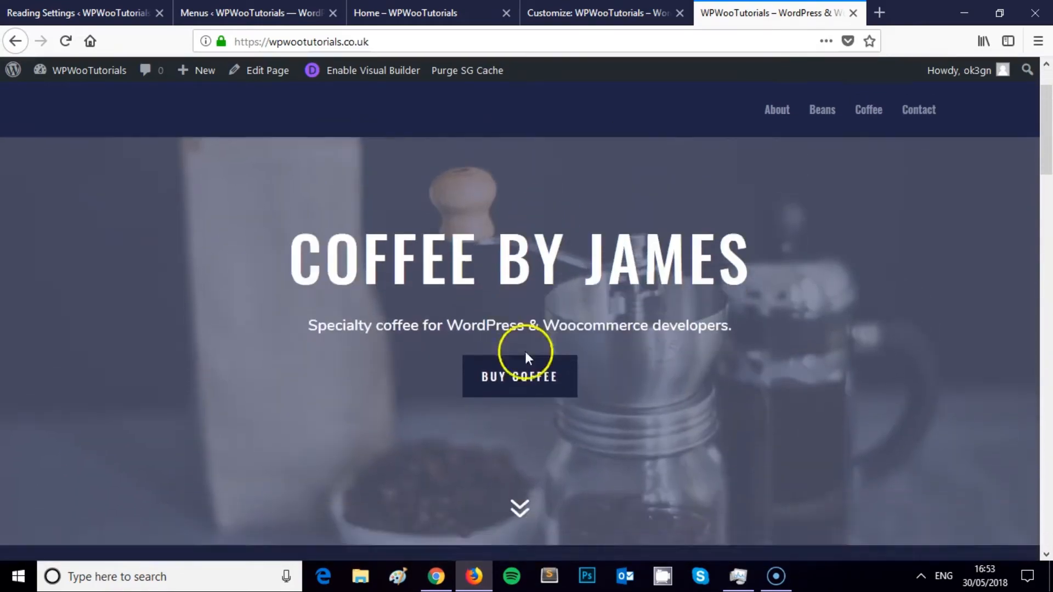
pyautogui.click(439, 579)
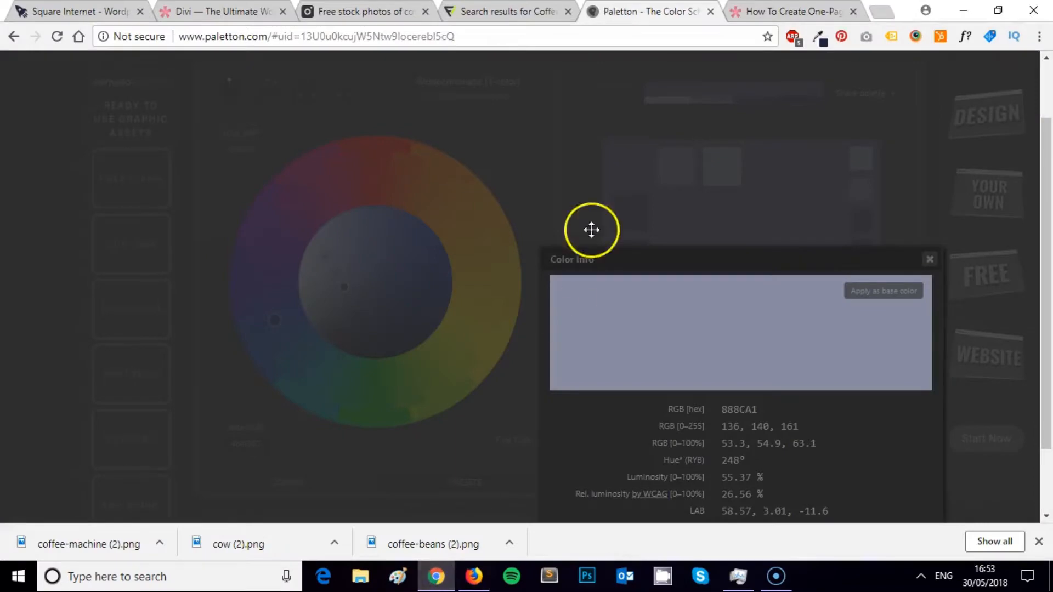
pyautogui.click(894, 302)
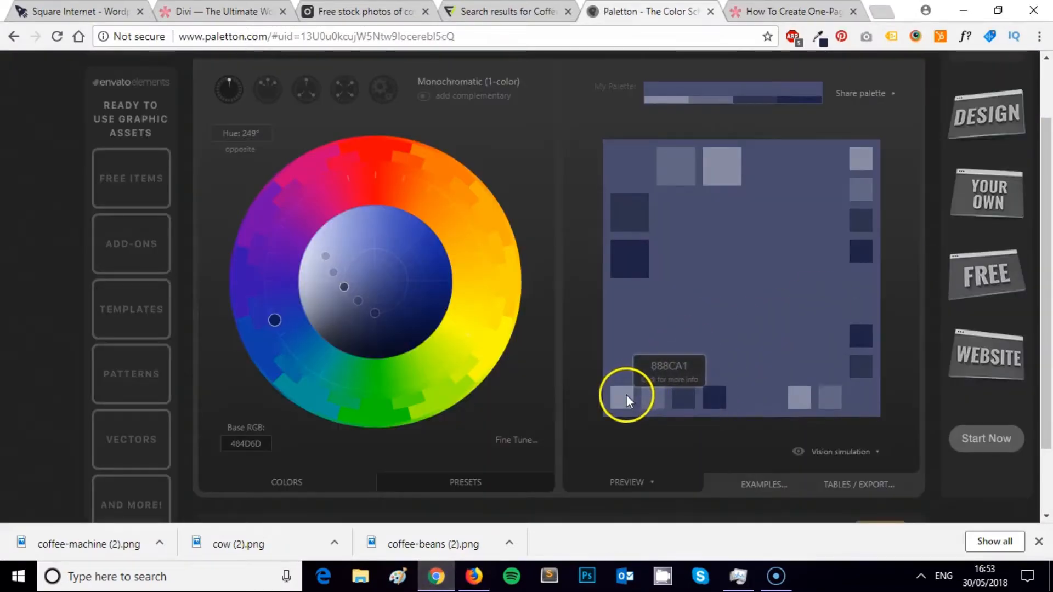
pyautogui.click(475, 575)
pyautogui.scroll(-5, 527, 247)
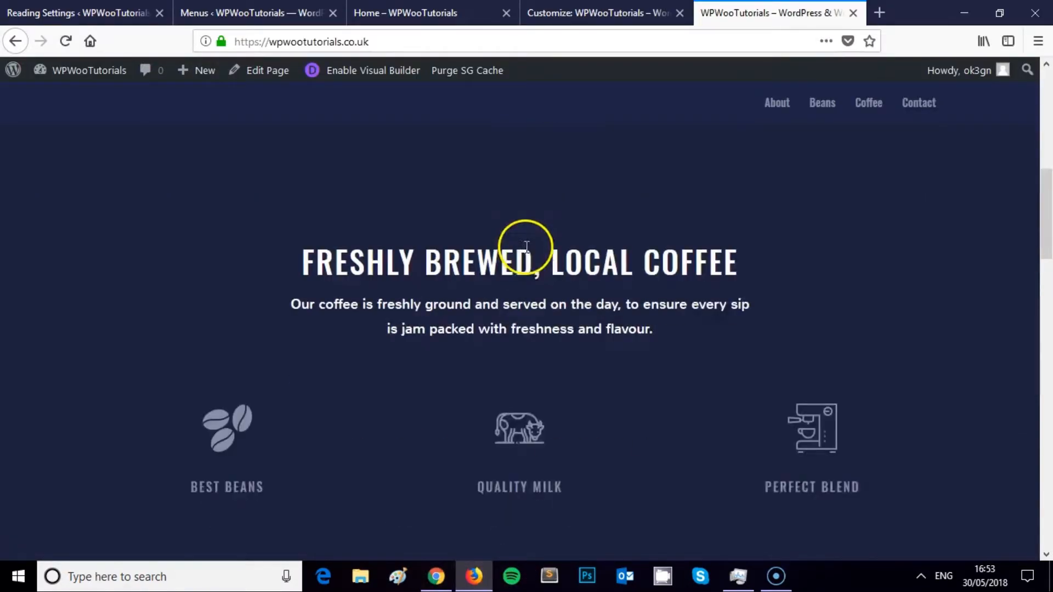
# - Close the old Home builder tab with Leave Page and enable the Visual Builder on the live home page
pyautogui.click(571, 10)
pyautogui.click(482, 13)
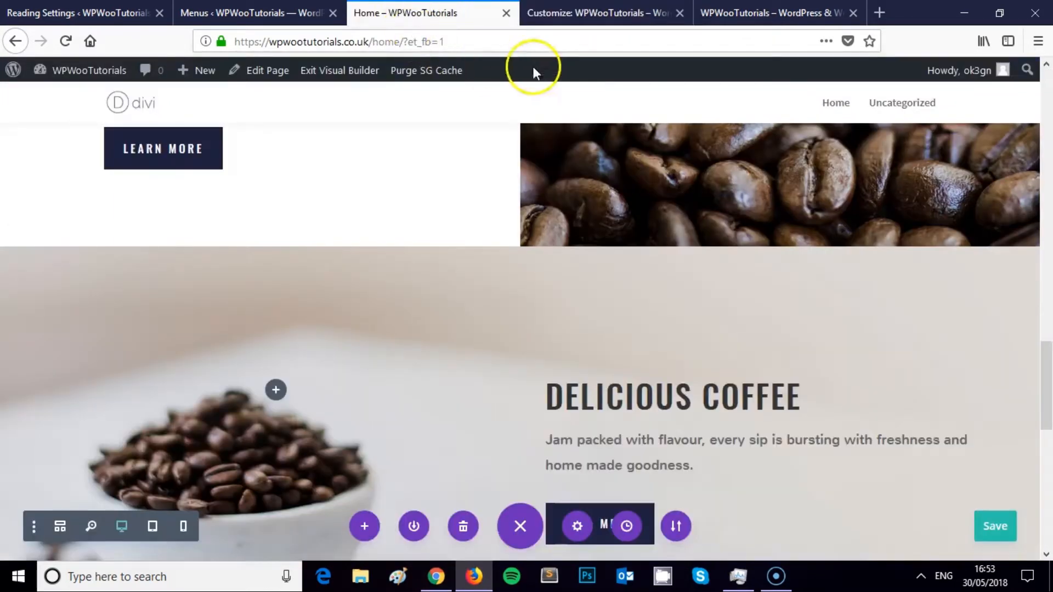
pyautogui.click(503, 21)
pyautogui.click(628, 276)
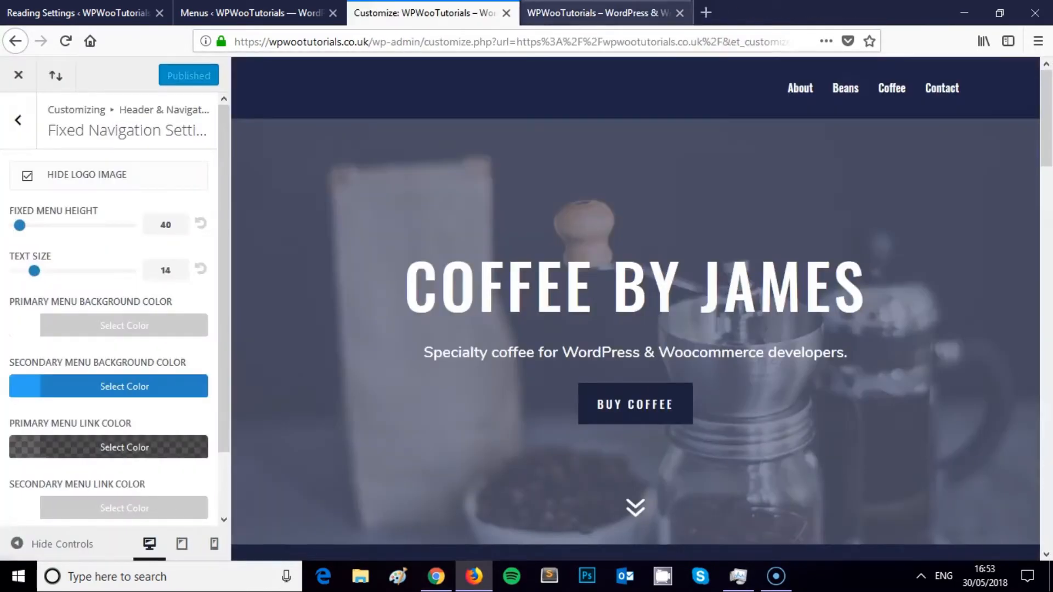
pyautogui.click(622, 6)
pyautogui.scroll(7, 634, 184)
pyautogui.click(362, 71)
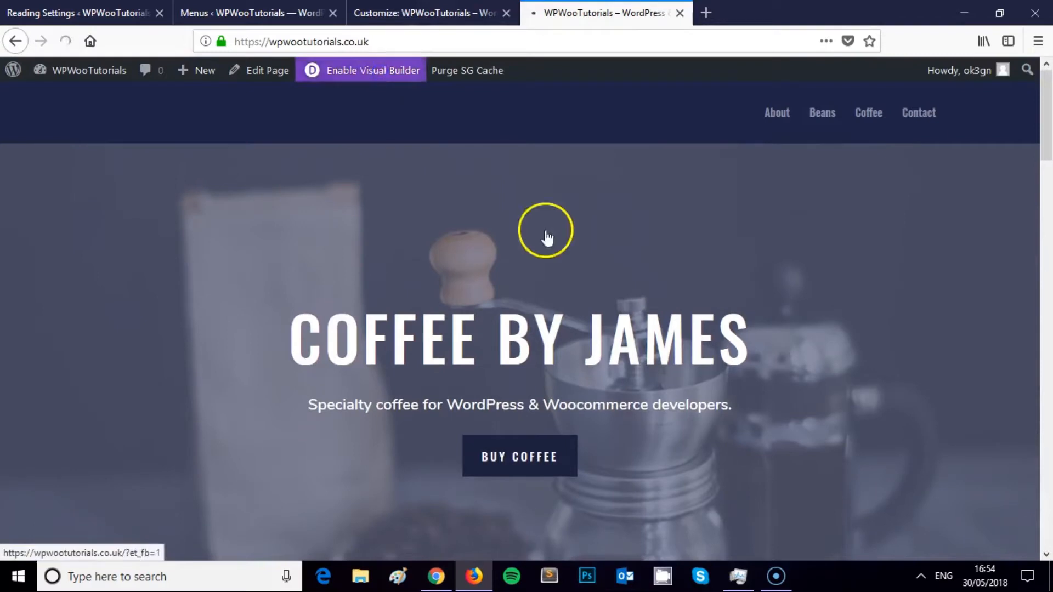
# - Open the About Us button's Design > Button settings and read its #888ca1 background colour
pyautogui.scroll(-6, 526, 186)
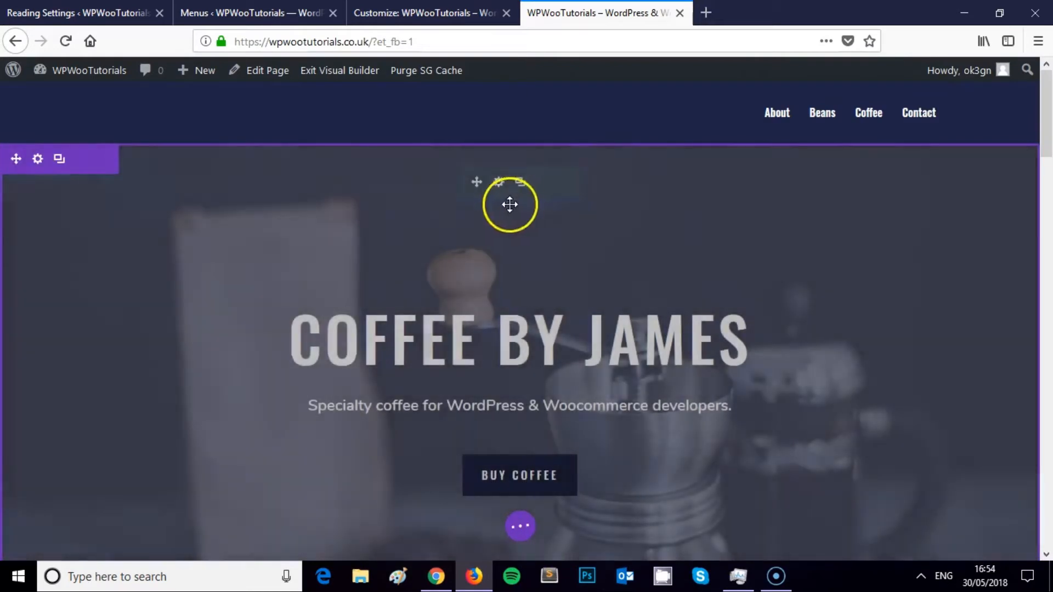
pyautogui.scroll(-4, 593, 286)
pyautogui.scroll(-6, 548, 298)
pyautogui.scroll(-3, 242, 361)
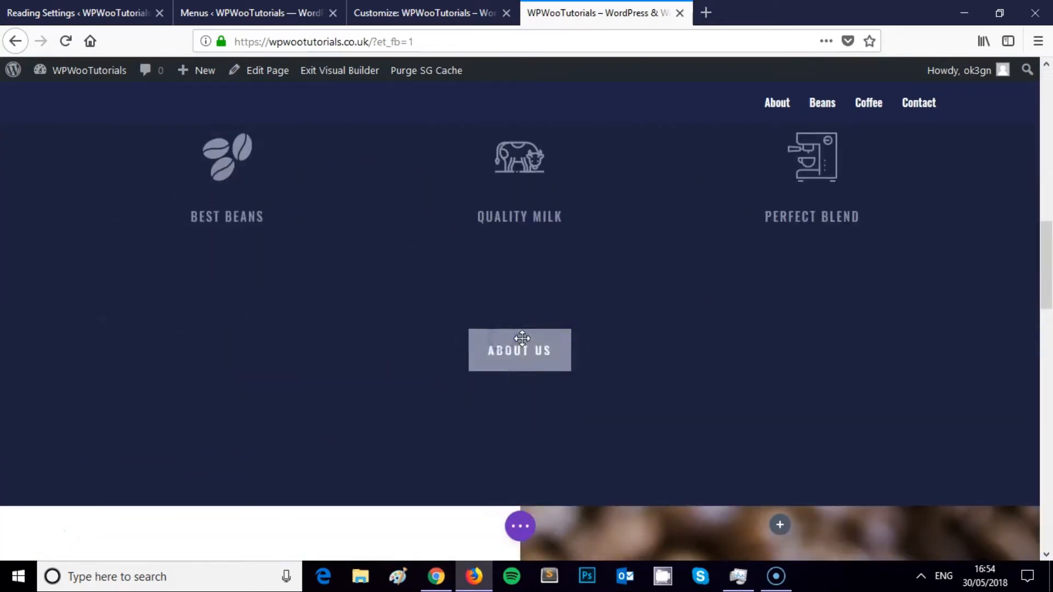
pyautogui.click(498, 336)
pyautogui.click(142, 154)
pyautogui.scroll(-1, 167, 299)
pyautogui.scroll(-3, 113, 313)
pyautogui.click(78, 198)
pyautogui.click(98, 243)
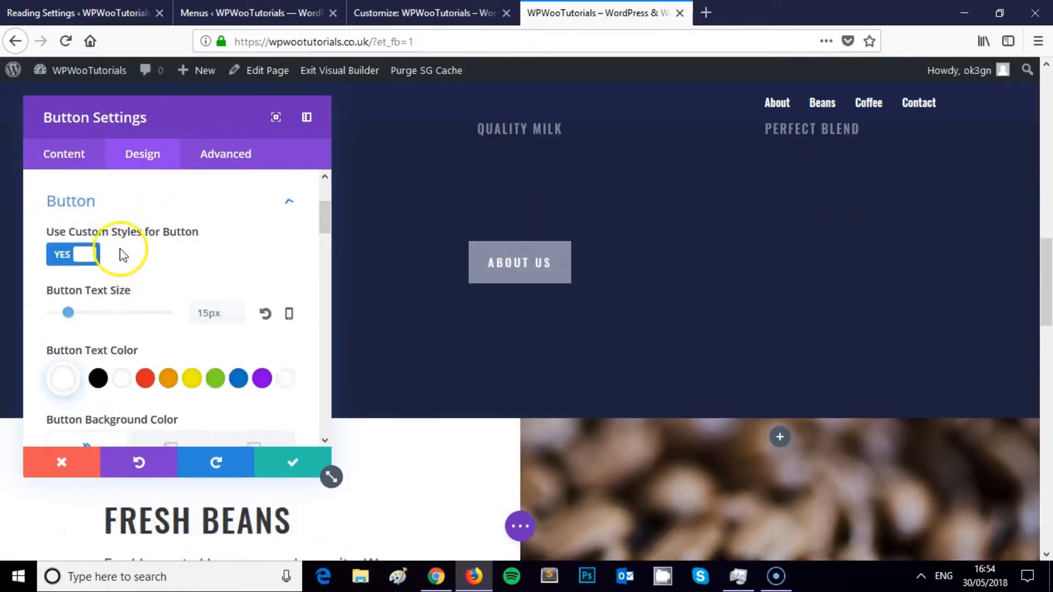
pyautogui.scroll(-3, 123, 274)
pyautogui.click(153, 365)
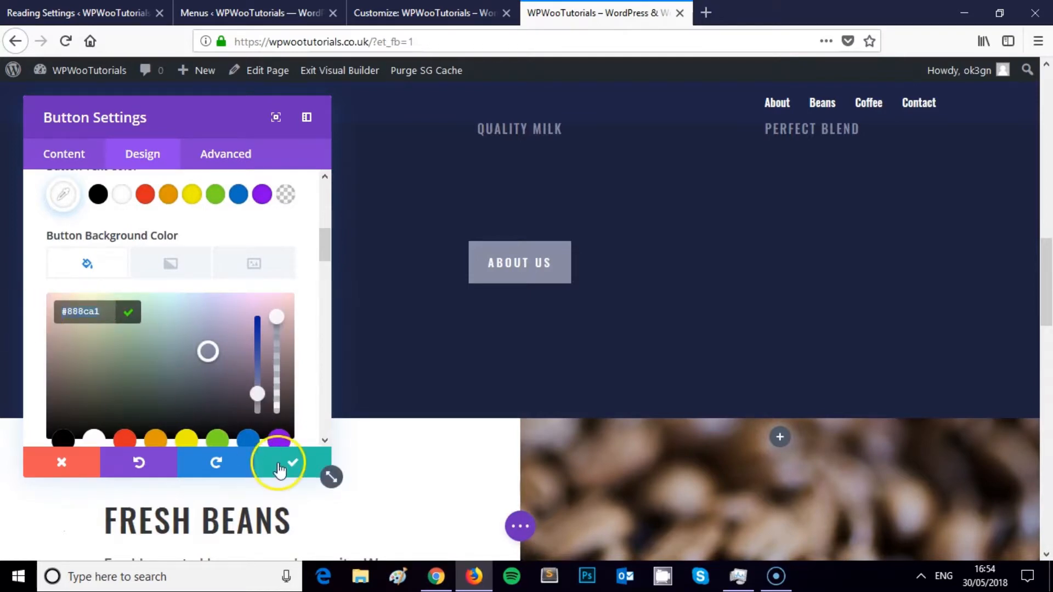
pyautogui.scroll(10, 475, 313)
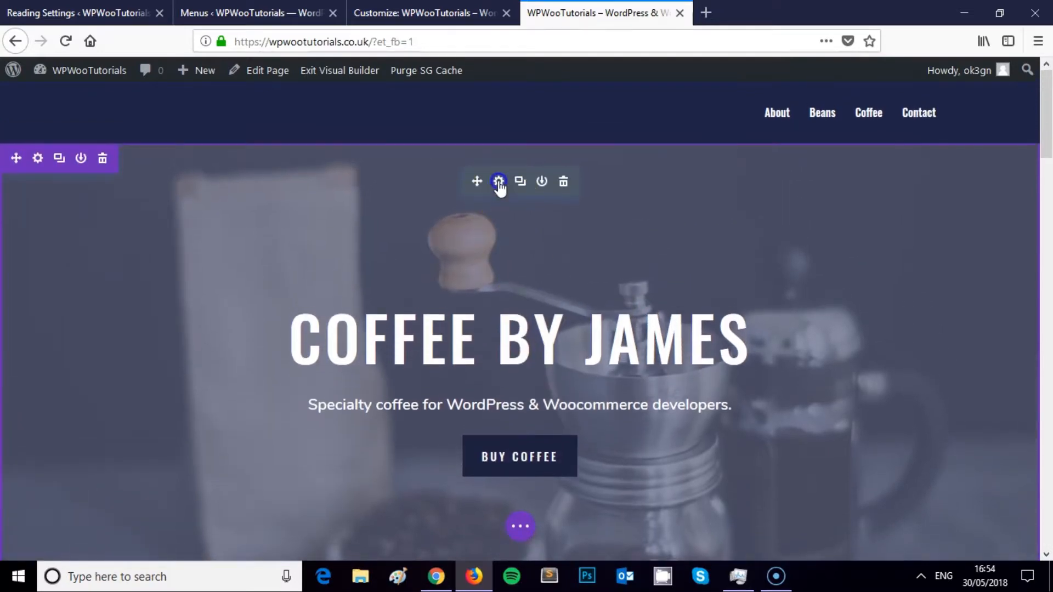
# - Open the Fullwidth Header's Design settings and expand the Buy Coffee (Button One) styling
pyautogui.click(498, 181)
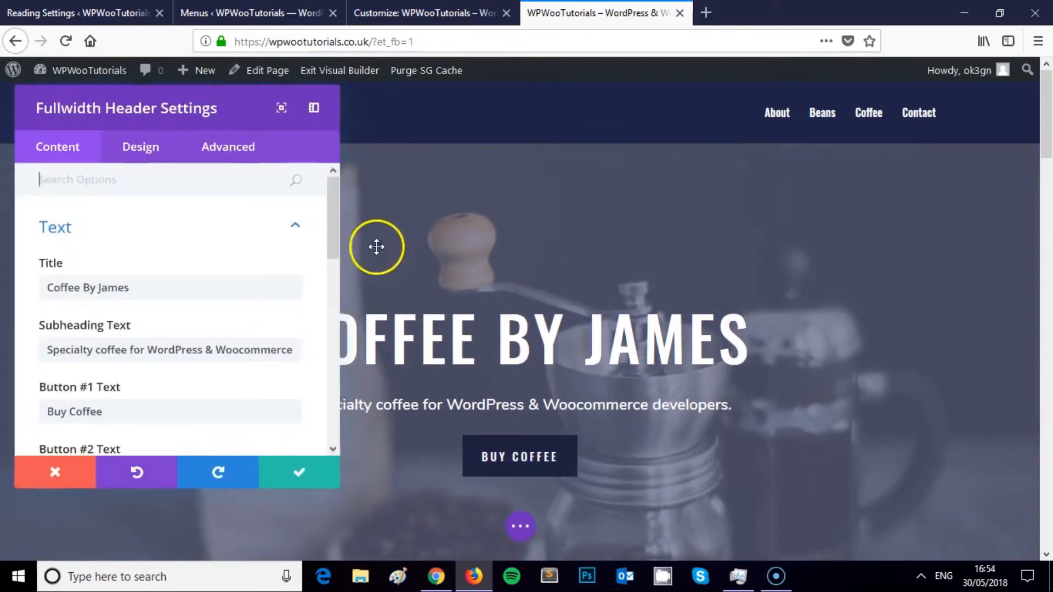
pyautogui.click(141, 148)
pyautogui.scroll(-3, 160, 266)
pyautogui.scroll(-2, 134, 282)
pyautogui.scroll(3, 134, 282)
pyautogui.scroll(-2, 148, 284)
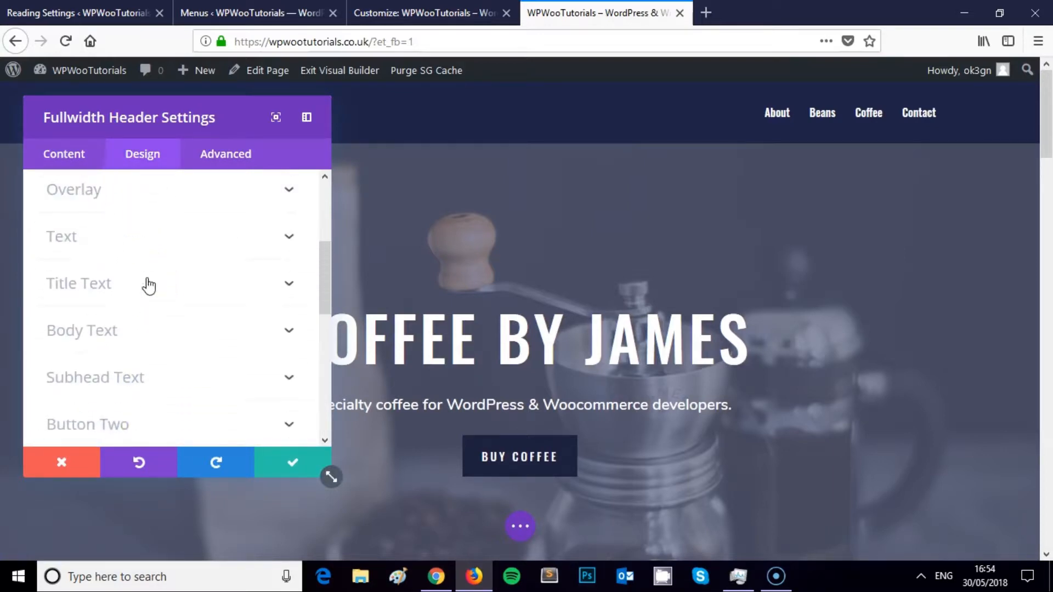
pyautogui.scroll(3, 131, 252)
pyautogui.scroll(-5, 122, 281)
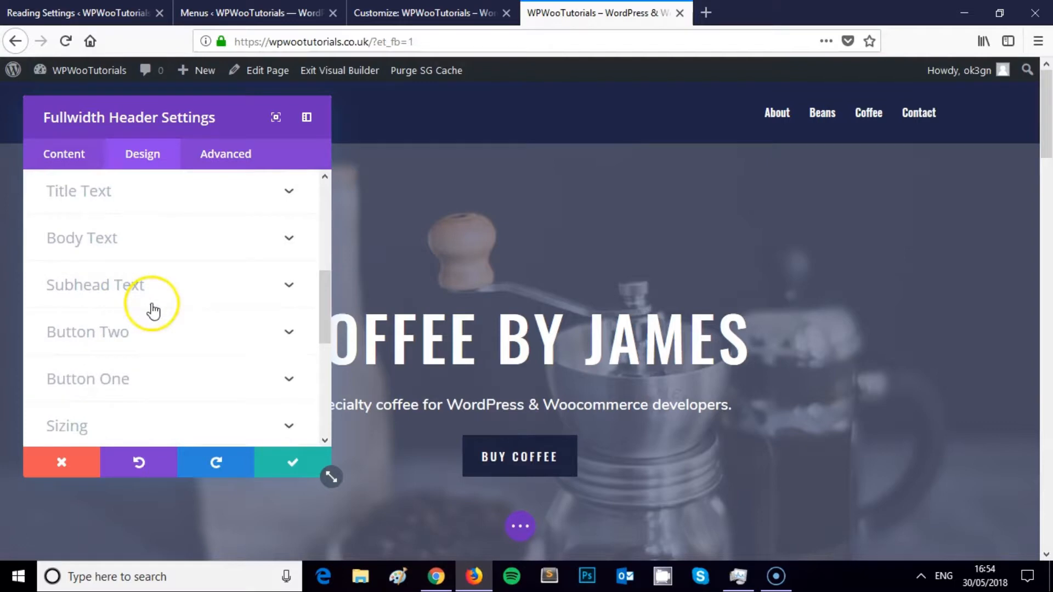
pyautogui.click(132, 368)
pyautogui.scroll(-6, 137, 247)
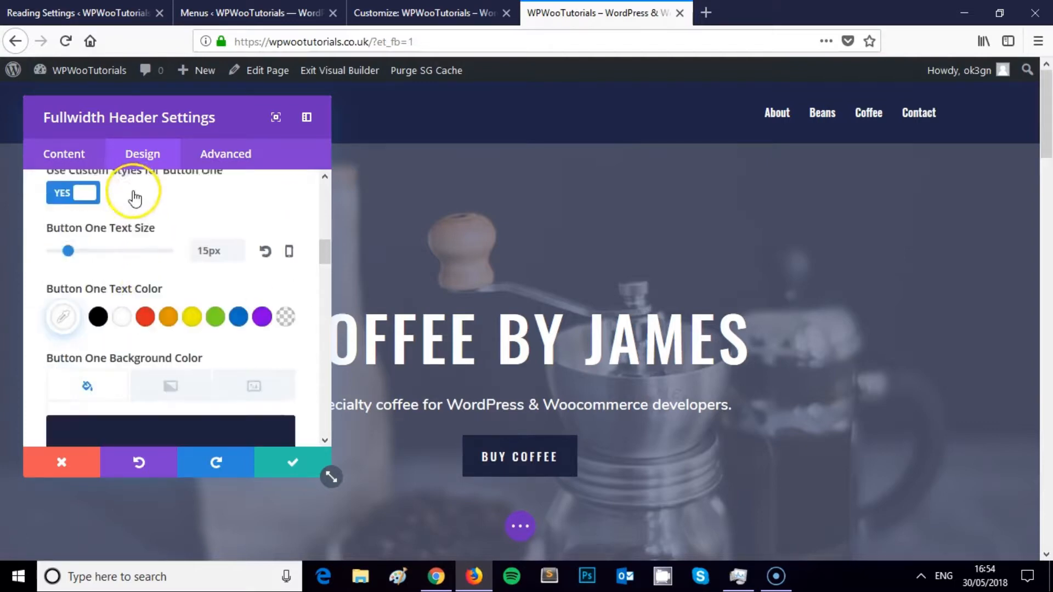
pyautogui.scroll(-8, 192, 282)
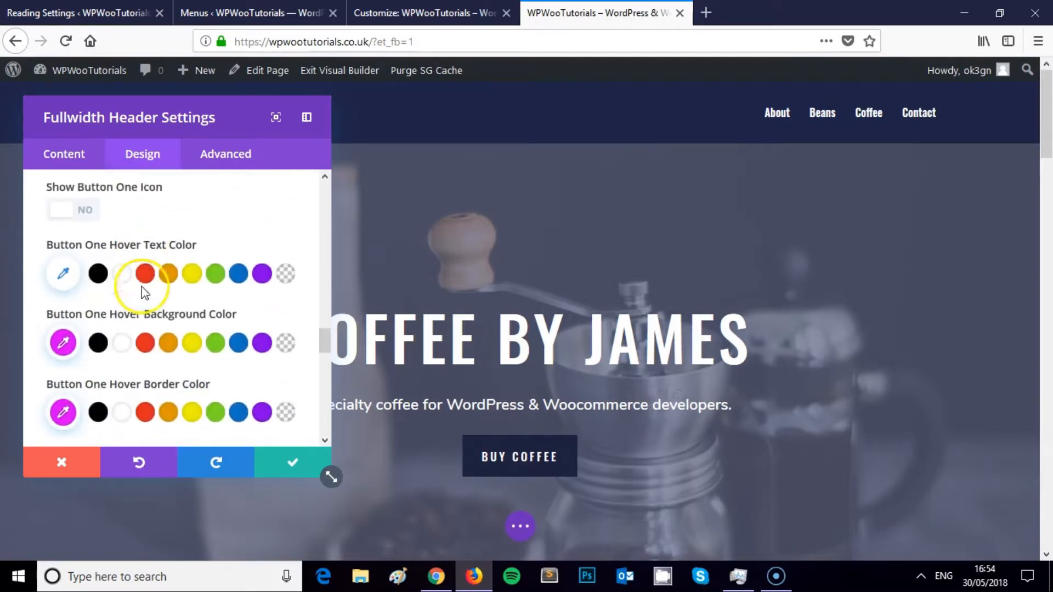
# - Paste the greyish-lavender hex into Button One's Hover Background and Hover Border colours and save
pyautogui.click(63, 298)
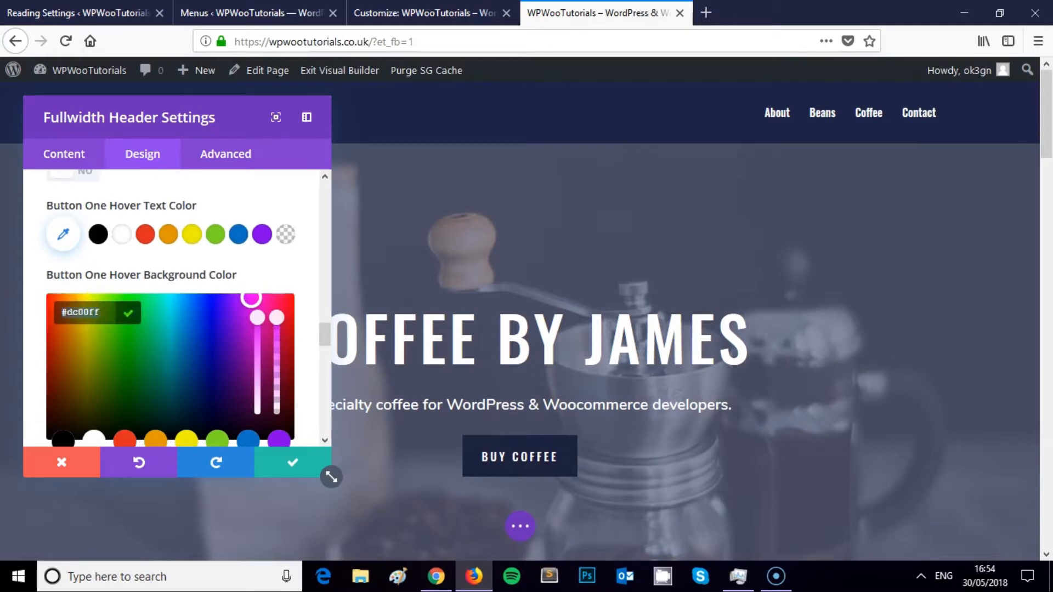
pyautogui.hotkey('ctrl', 'v')
pyautogui.press('Return')
pyautogui.click(63, 376)
pyautogui.click(109, 381)
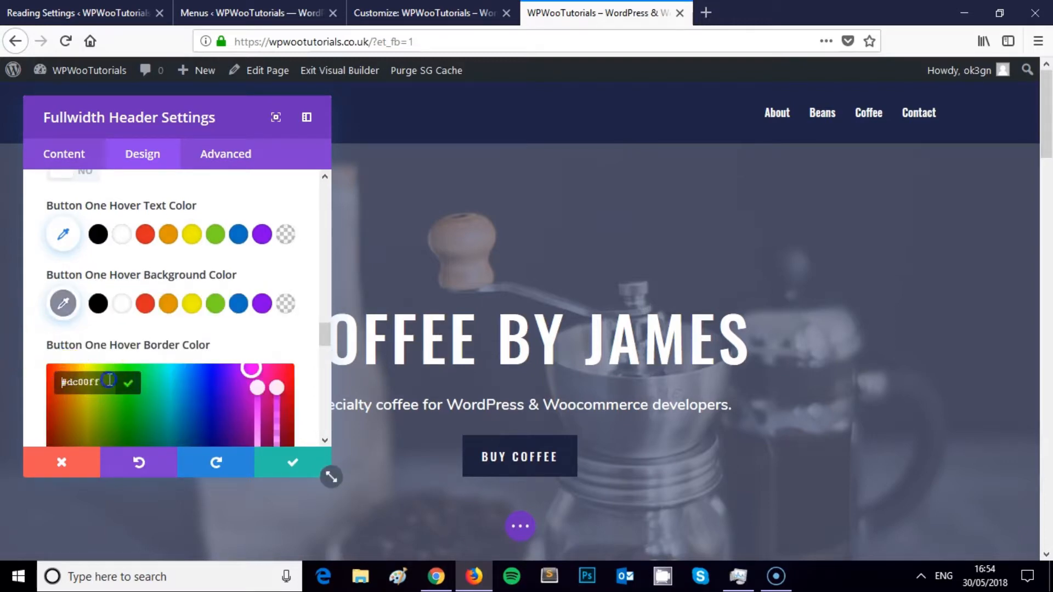
pyautogui.hotkey('ctrl', 'v')
pyautogui.press('Return')
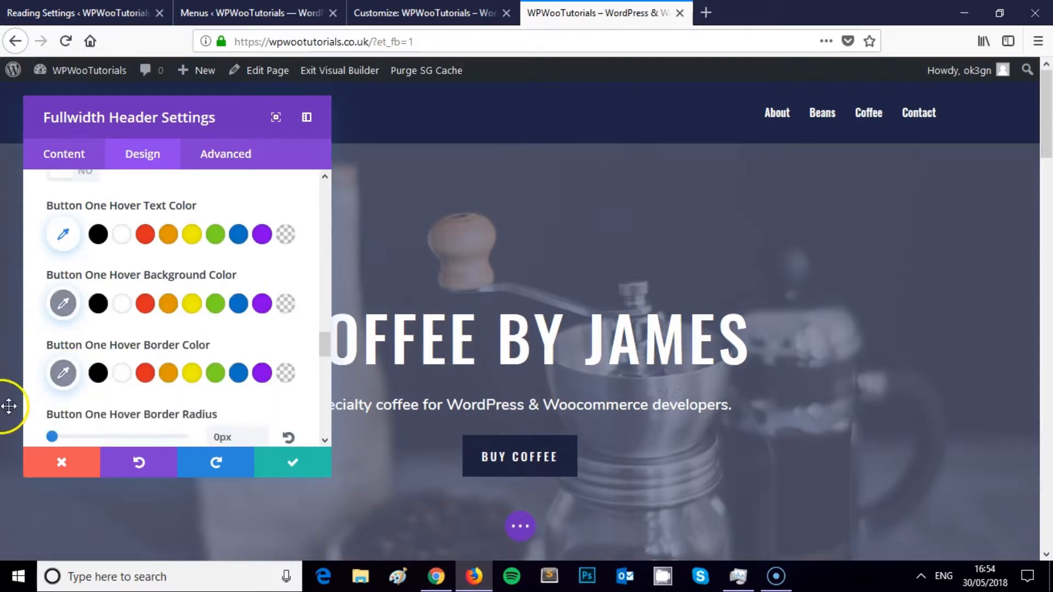
pyautogui.click(286, 475)
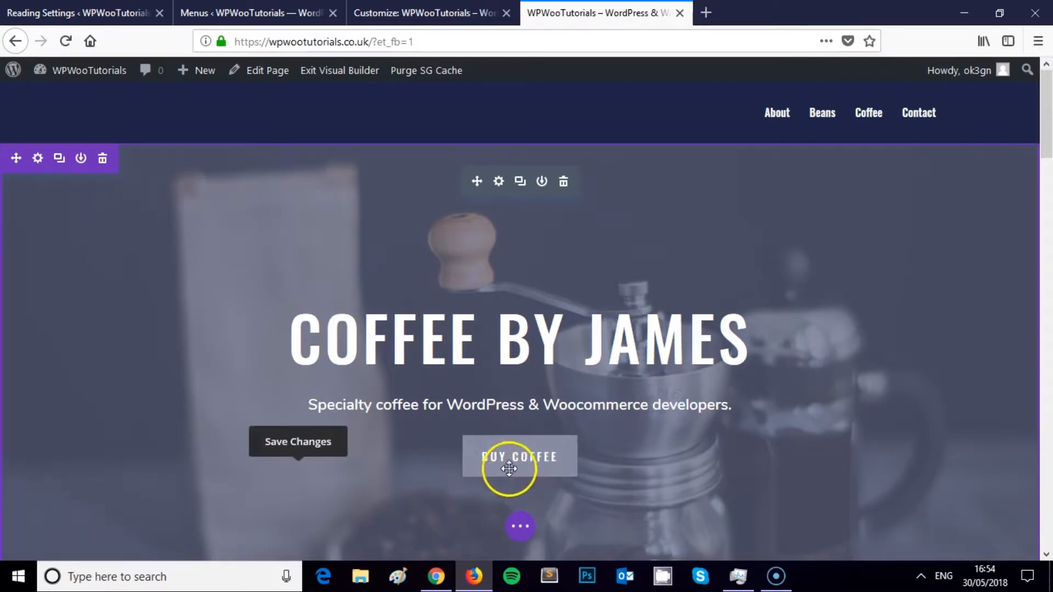
# - Copy the 888CA1 hex code from Paletton's light greyish-lavender swatch
pyautogui.scroll(-12, 419, 345)
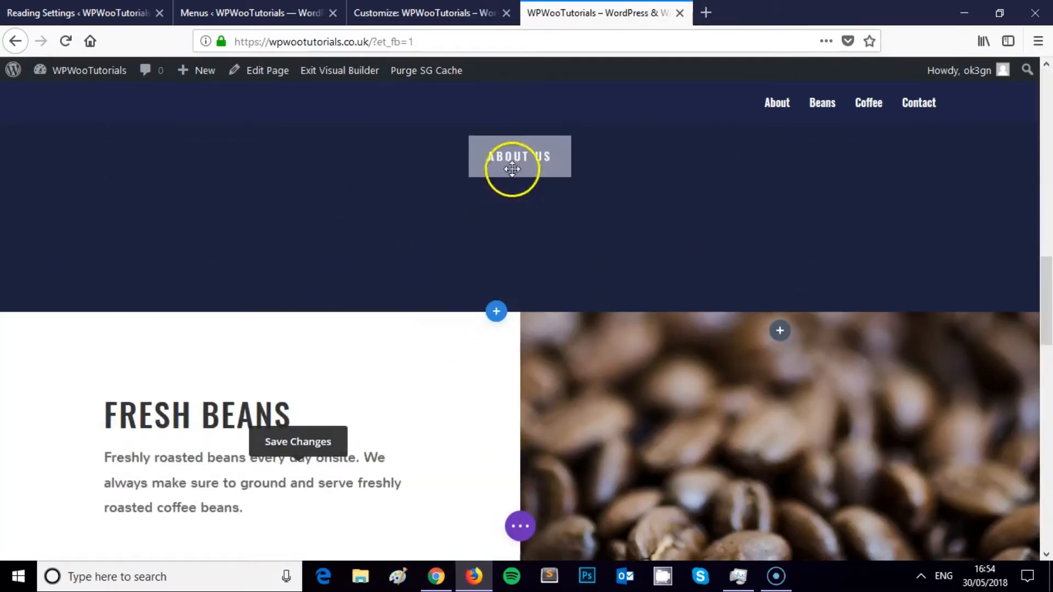
pyautogui.scroll(5, 520, 159)
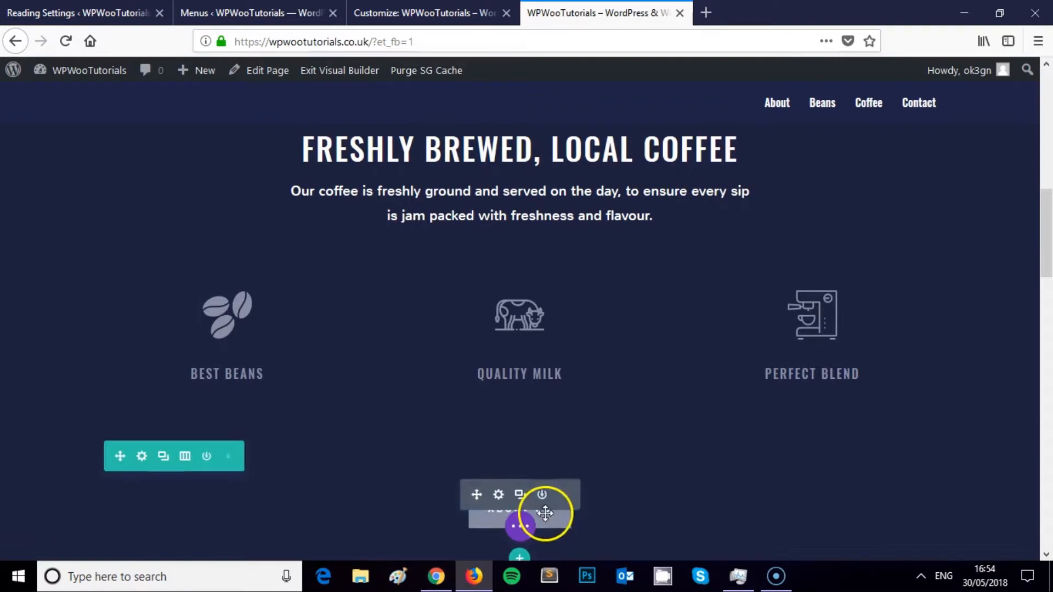
pyautogui.scroll(-1, 521, 356)
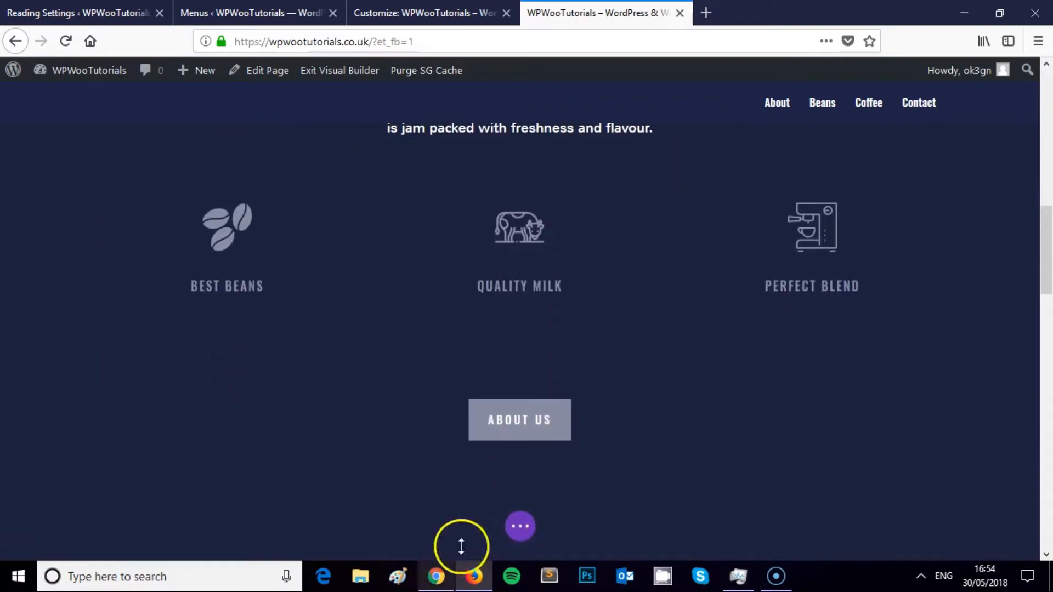
pyautogui.scroll(3, 359, 304)
pyautogui.click(448, 576)
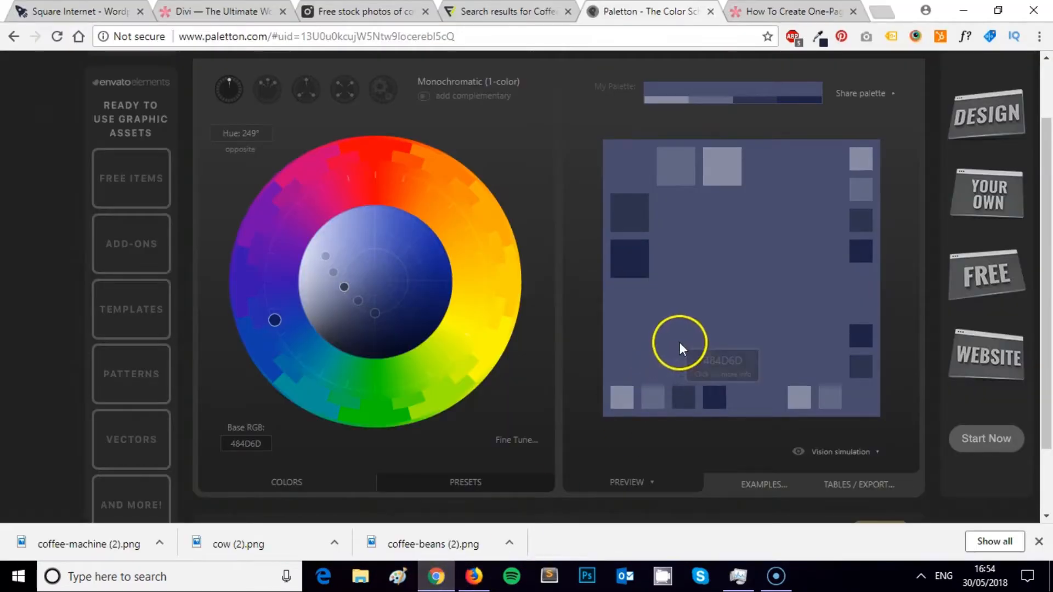
pyautogui.click(622, 396)
pyautogui.doubleClick(724, 415)
pyautogui.click(473, 575)
# - Open the About Us button's Design settings and expand its button styling
pyautogui.scroll(-3, 515, 405)
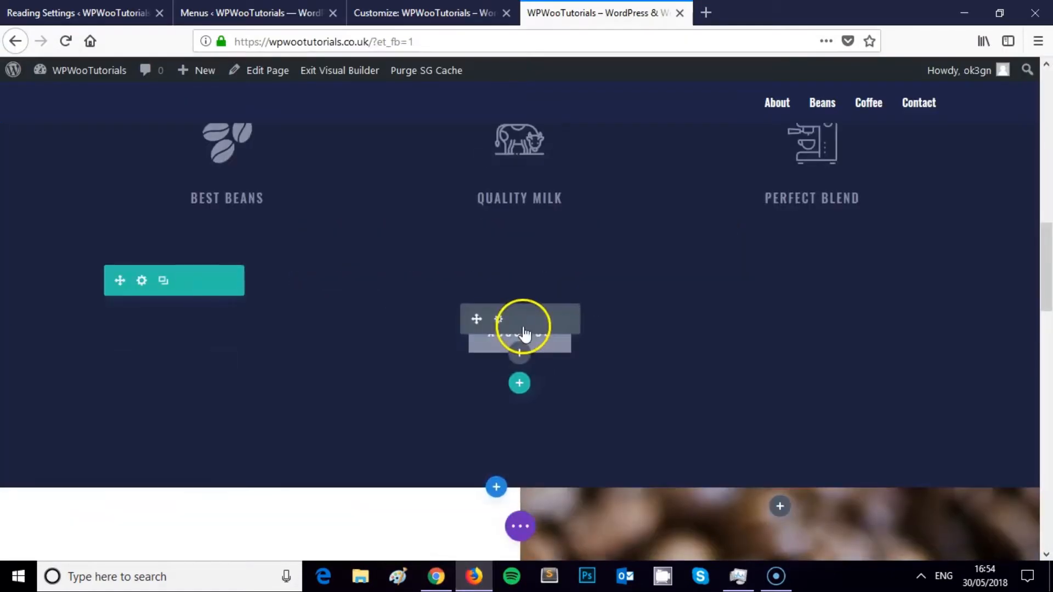
pyautogui.click(498, 320)
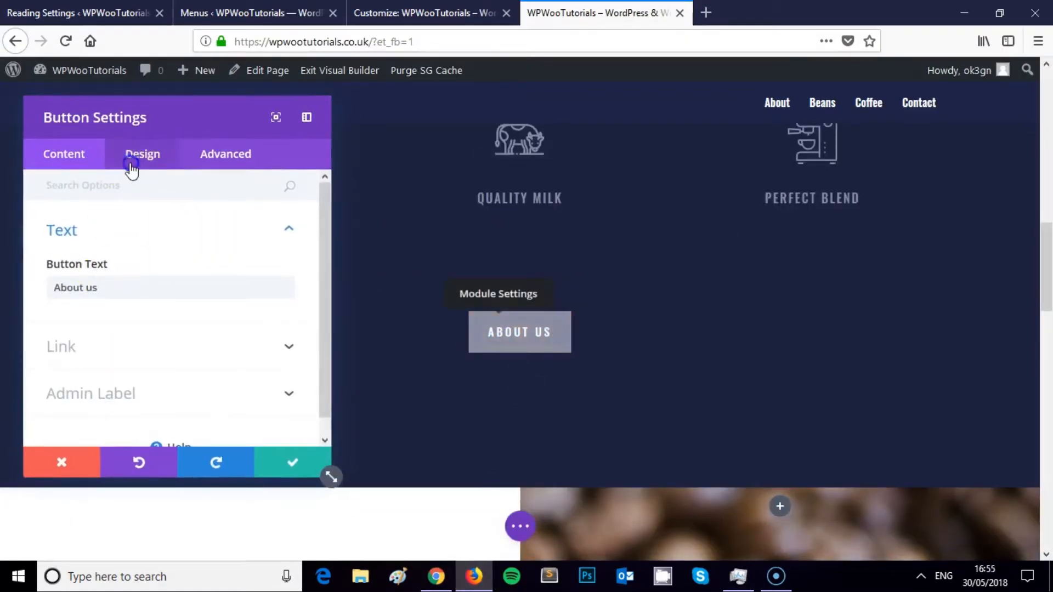
pyautogui.click(132, 165)
pyautogui.scroll(3, 122, 307)
pyautogui.click(99, 332)
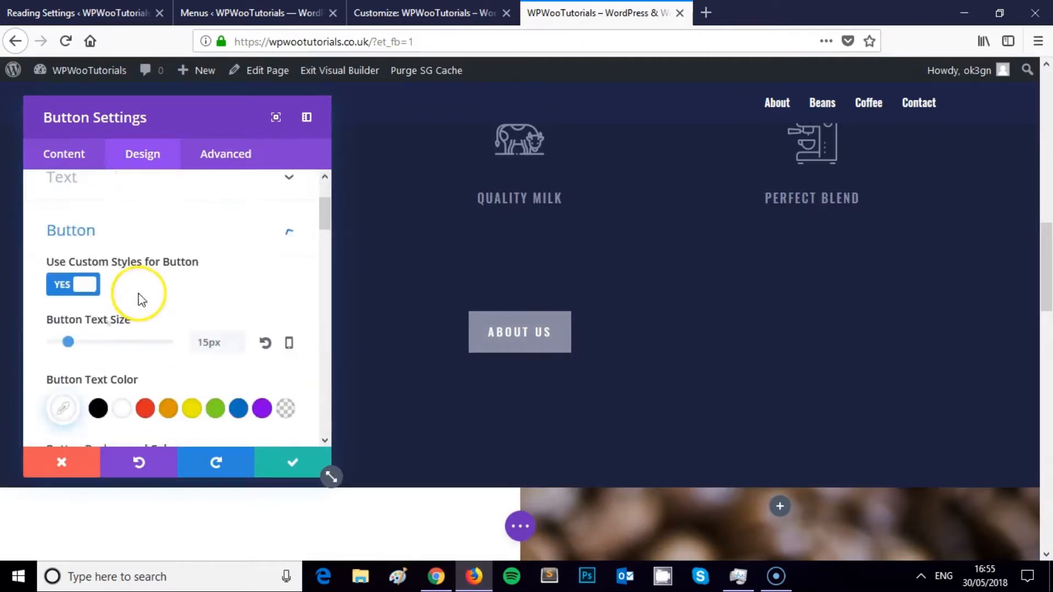
pyautogui.scroll(-5, 139, 299)
pyautogui.scroll(2, 138, 293)
pyautogui.scroll(-8, 137, 299)
pyautogui.scroll(-7, 118, 305)
# - Set the About Us button's hover border and hover background to greyish-lavender and save
pyautogui.click(68, 282)
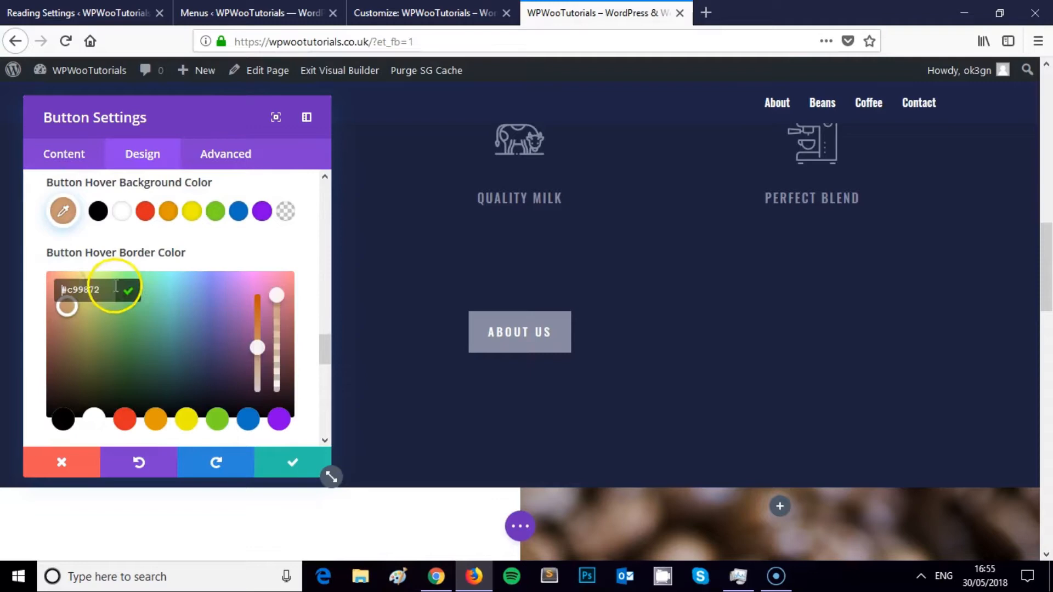
pyautogui.click(8, 266)
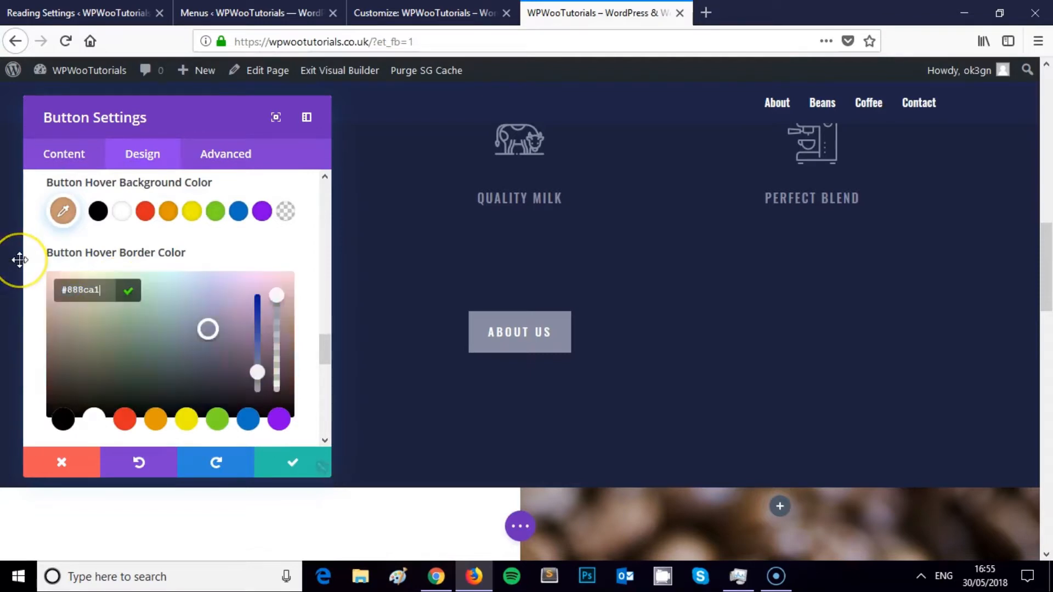
pyautogui.click(63, 211)
pyautogui.click(9, 228)
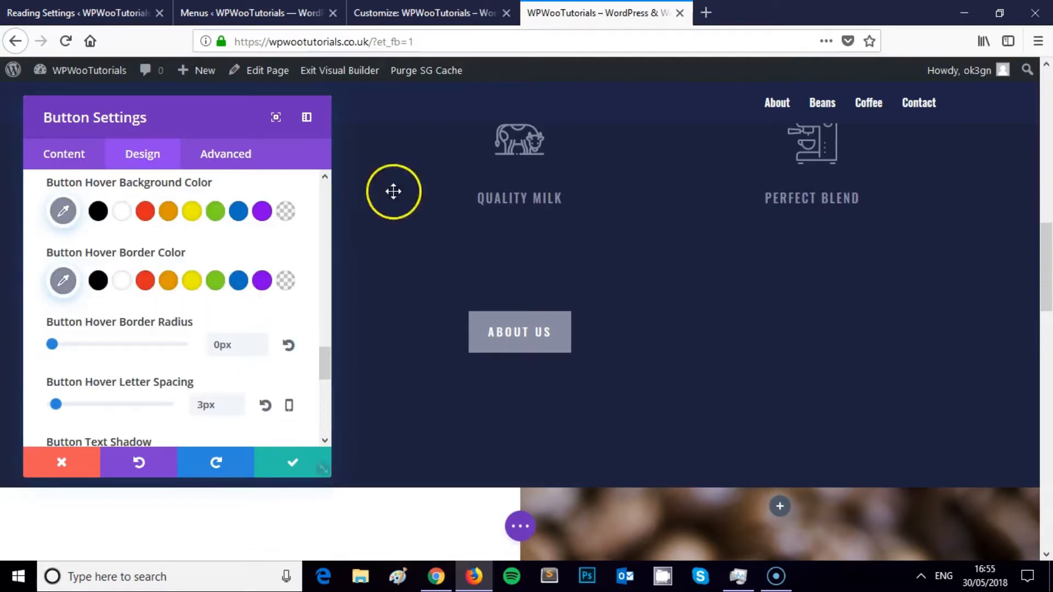
pyautogui.click(294, 466)
pyautogui.scroll(3, 624, 263)
pyautogui.scroll(-8, 624, 263)
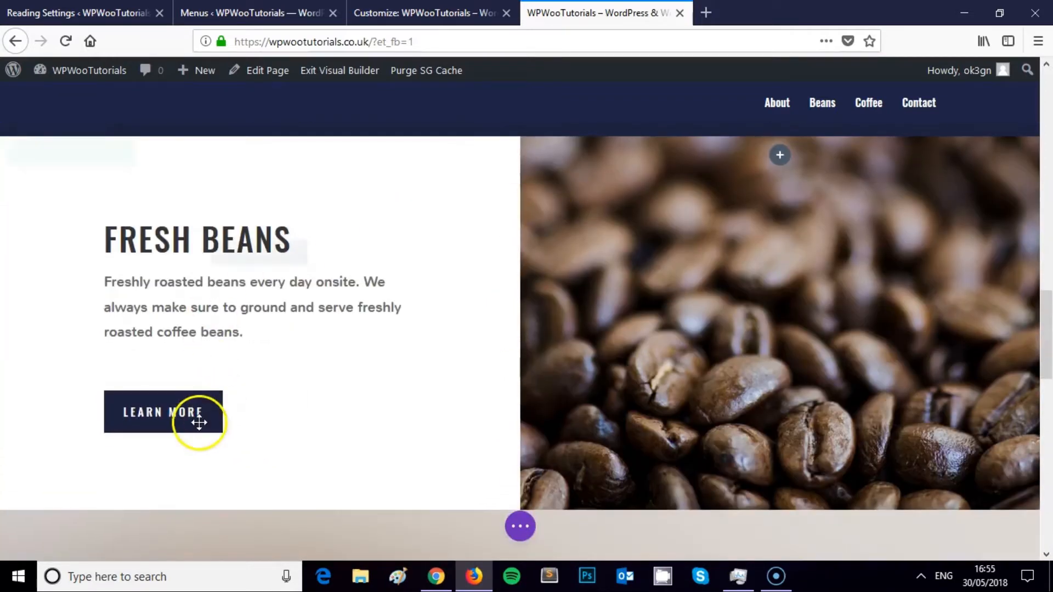
pyautogui.scroll(-3, 199, 423)
# - Switch the Learn More button's hover background and hover border from magenta to the grey-lavender swatch and save
pyautogui.click(237, 317)
pyautogui.click(142, 154)
pyautogui.scroll(-3, 148, 302)
pyautogui.scroll(2, 109, 285)
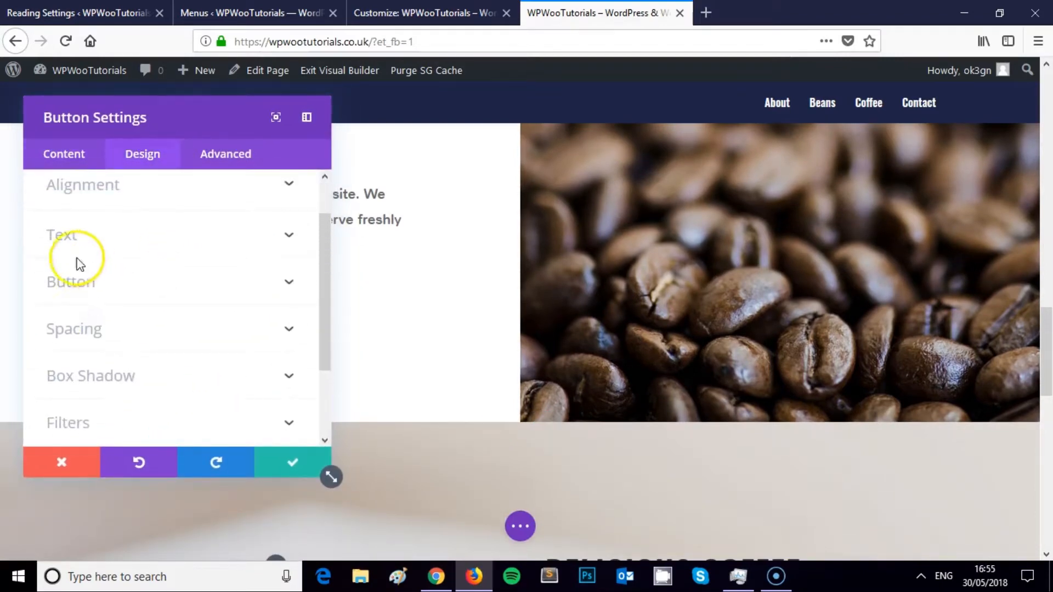
pyautogui.click(85, 274)
pyautogui.scroll(-10, 126, 285)
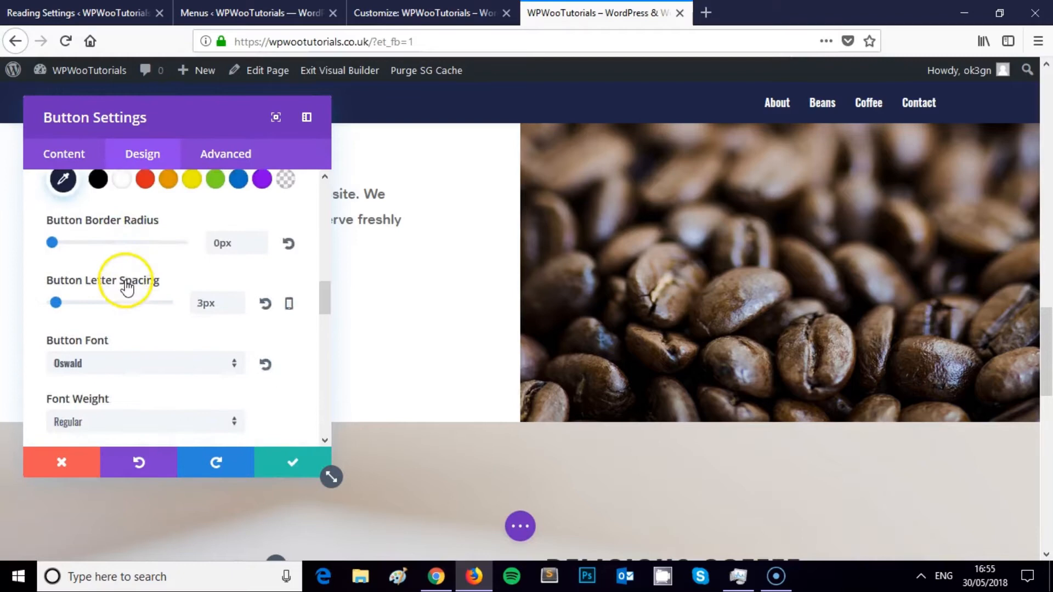
pyautogui.scroll(-3, 77, 304)
pyautogui.click(61, 304)
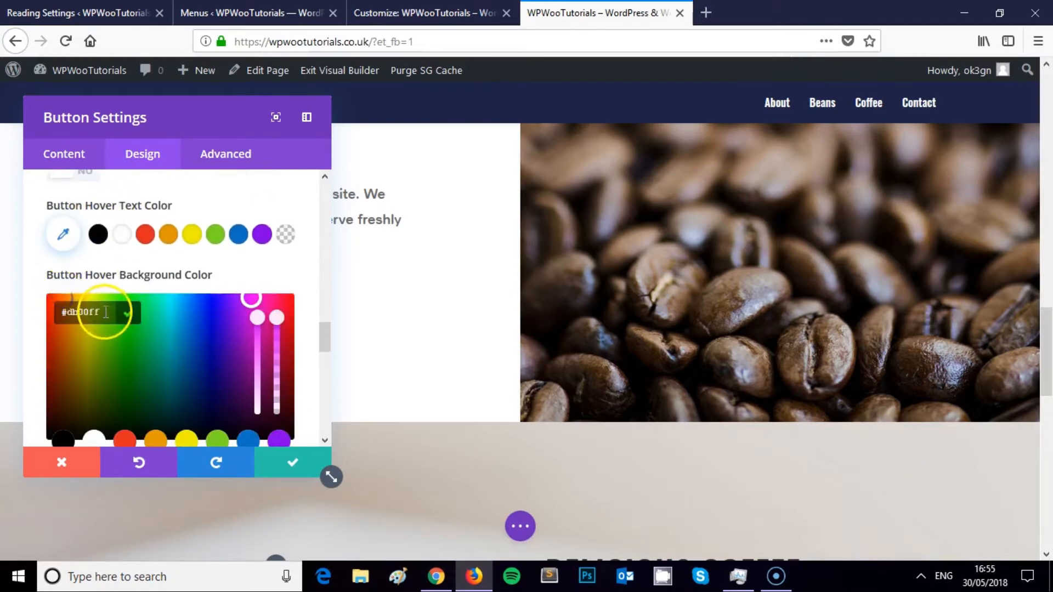
pyautogui.click(9, 311)
pyautogui.click(61, 371)
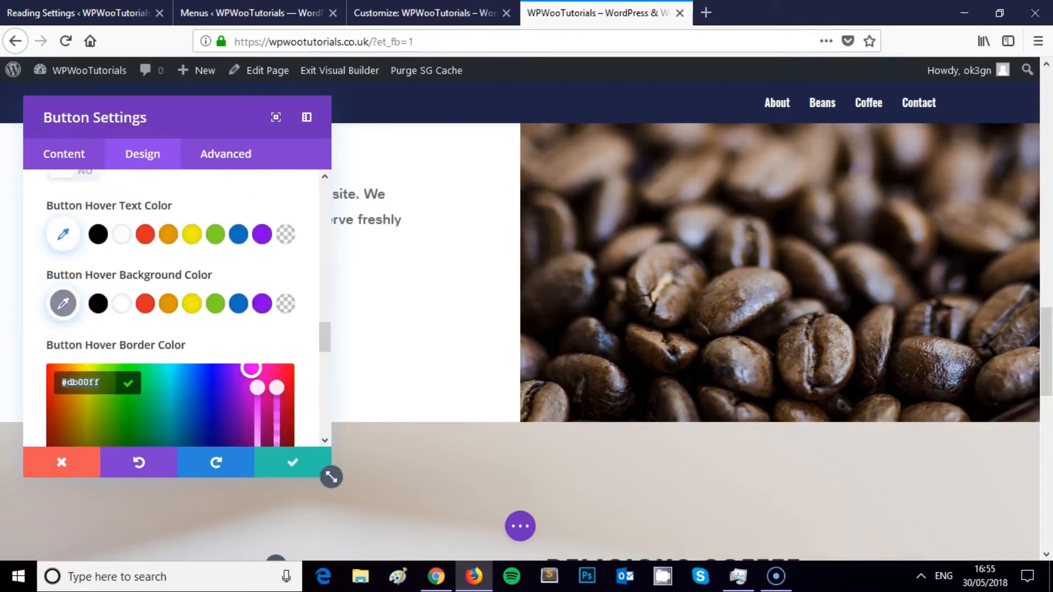
pyautogui.click(9, 409)
pyautogui.click(290, 465)
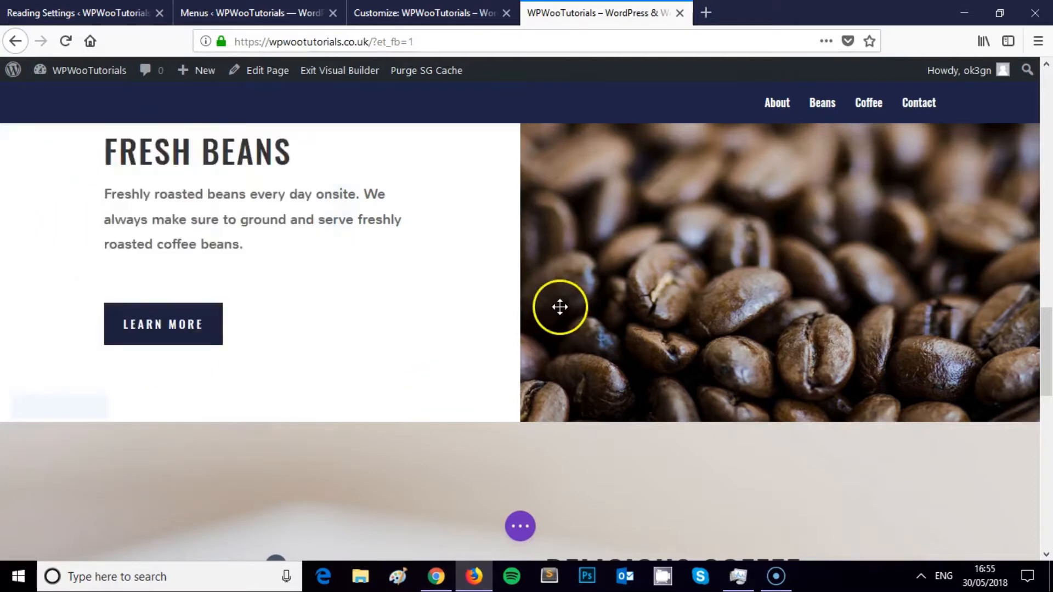
pyautogui.scroll(-6, 557, 308)
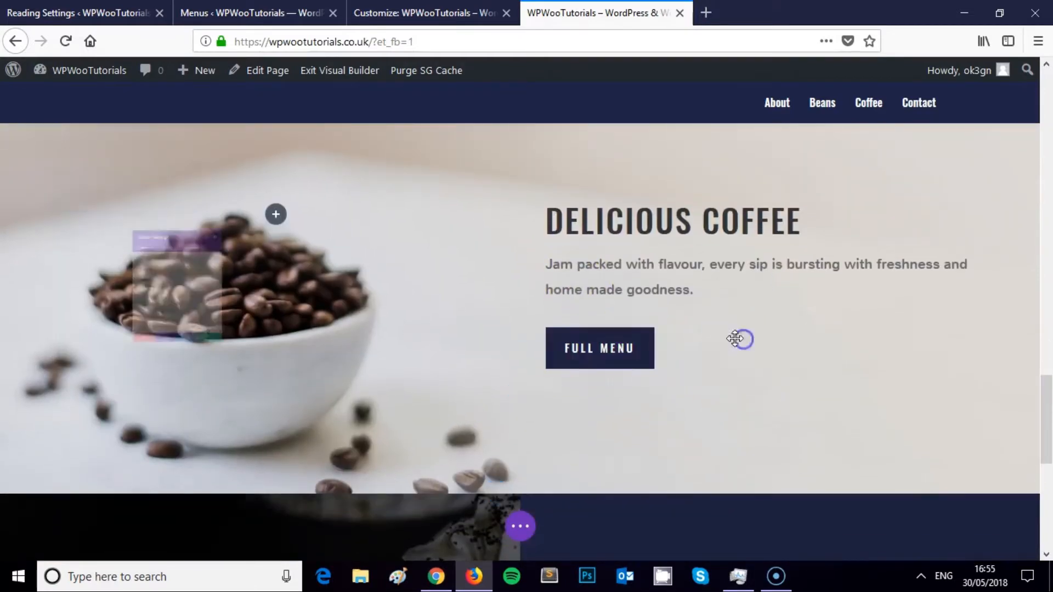
# - Open the Full Menu button's Design settings and expand its button styling
pyautogui.click(742, 336)
pyautogui.click(141, 155)
pyautogui.scroll(-3, 163, 288)
pyautogui.scroll(2, 71, 245)
pyautogui.click(102, 284)
pyautogui.scroll(-5, 132, 268)
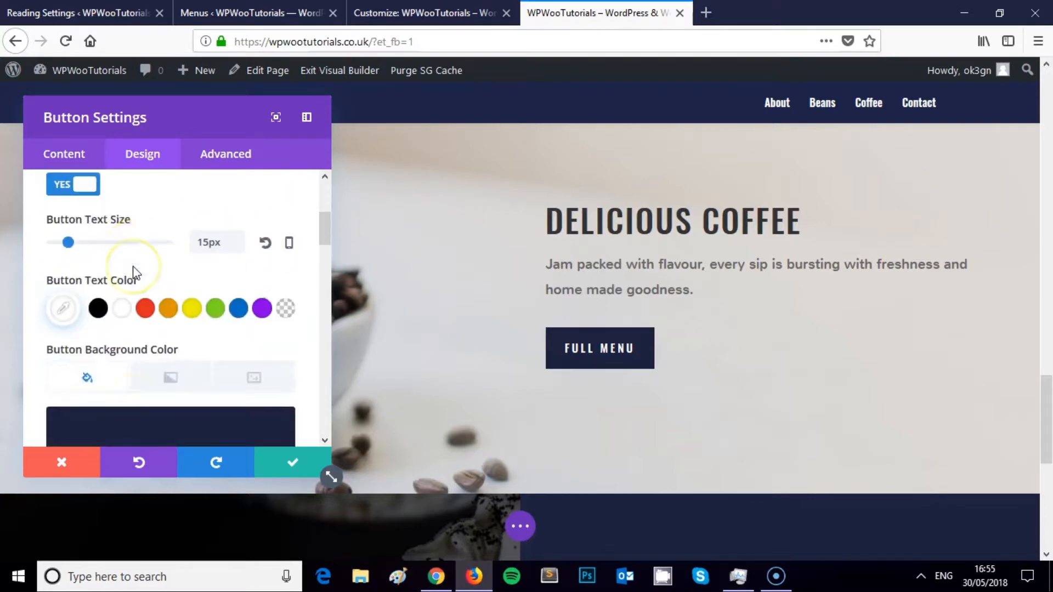
pyautogui.scroll(-5, 130, 268)
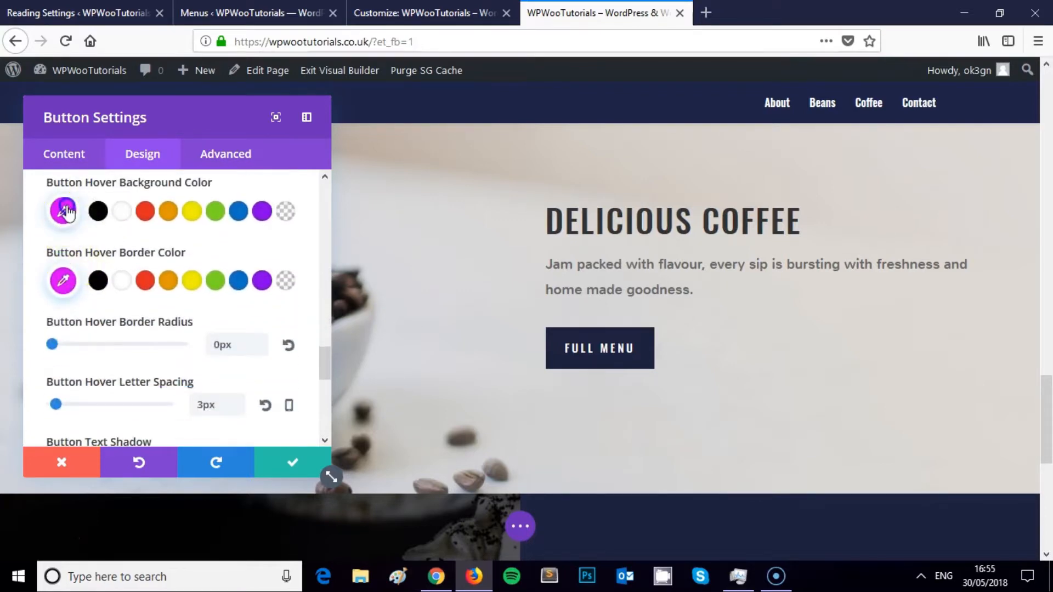
# - Paste the greyish-lavender hex into the Full Menu button's Hover Background and Hover Border colours and save
pyautogui.click(63, 212)
pyautogui.hotkey('ctrl', 'v')
pyautogui.press('Return')
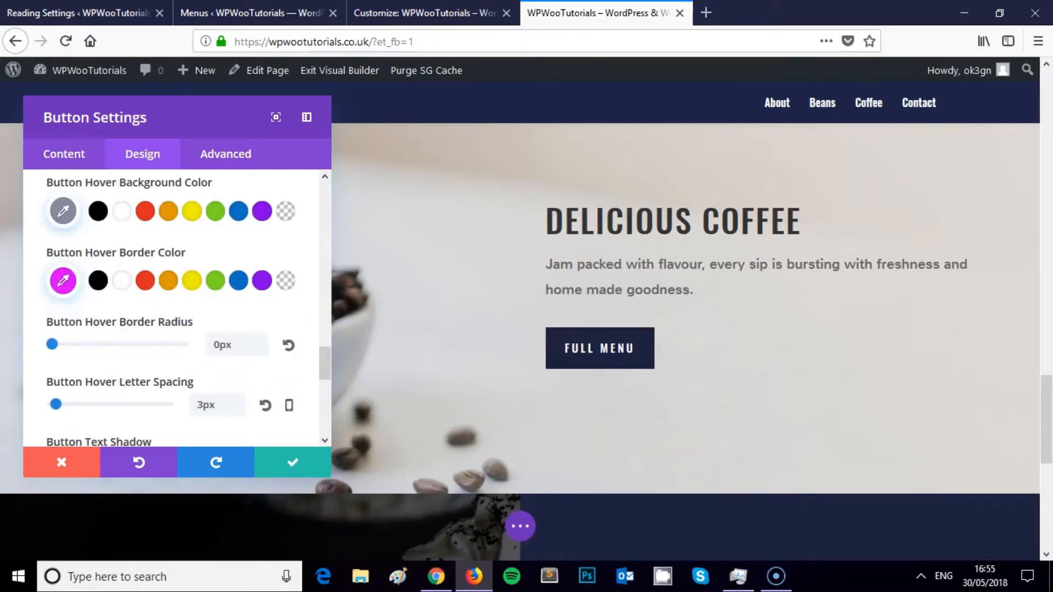
pyautogui.click(71, 285)
pyautogui.hotkey('ctrl', 'v')
pyautogui.press('Return')
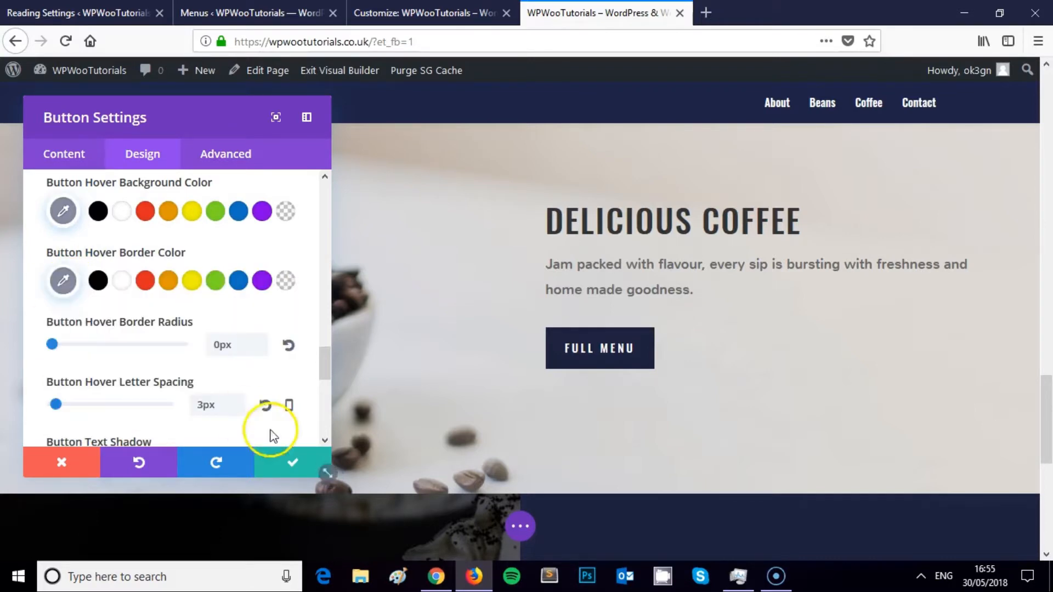
pyautogui.click(276, 463)
pyautogui.scroll(-6, 619, 357)
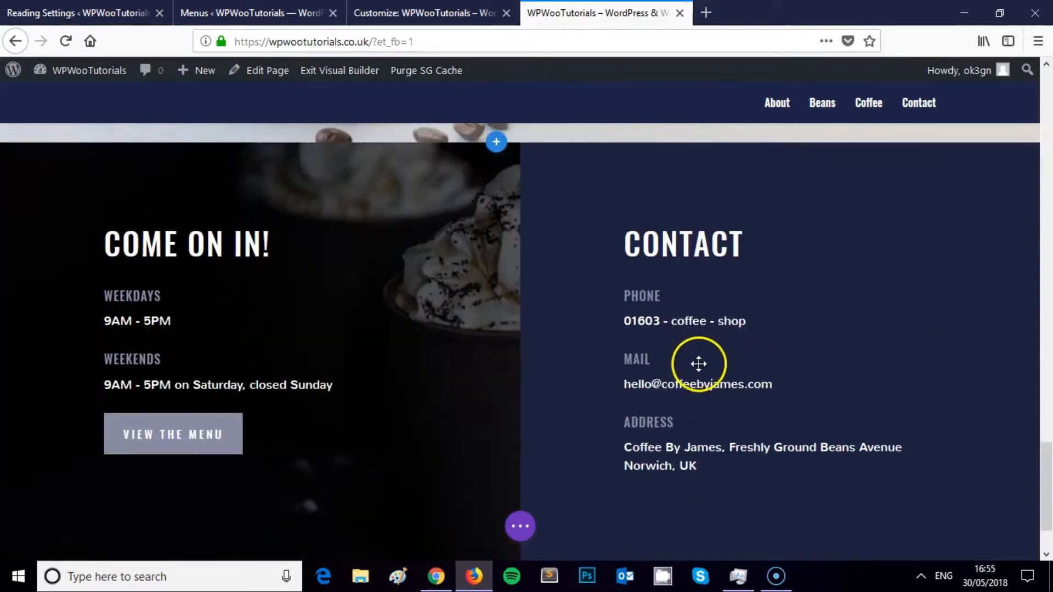
pyautogui.scroll(-2, 285, 419)
pyautogui.scroll(10, 559, 388)
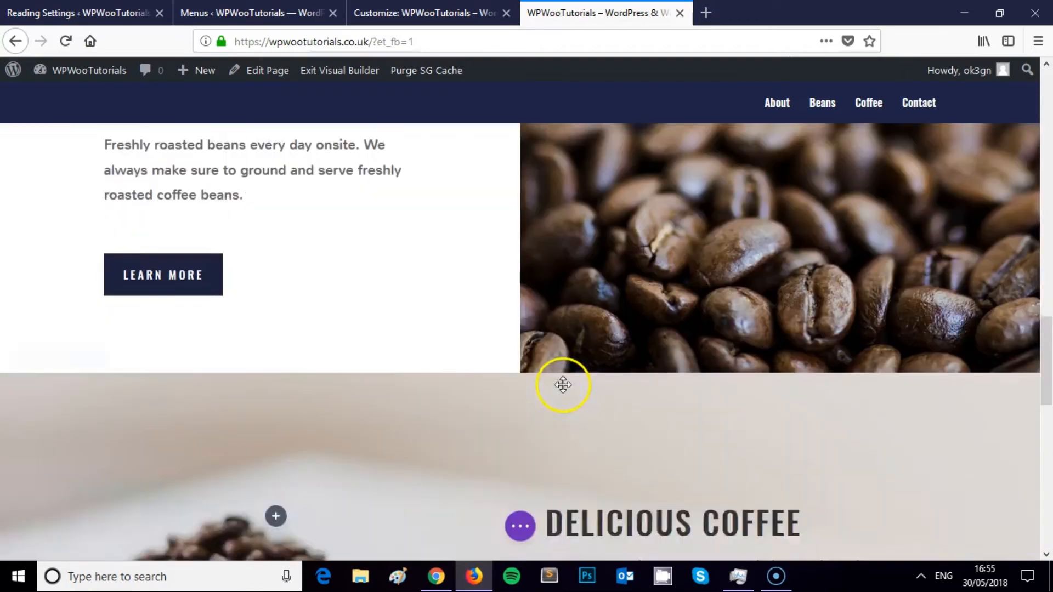
# - Save the Divi home page so the grey-lavender button hover colours are kept
pyautogui.click(521, 528)
pyautogui.click(998, 534)
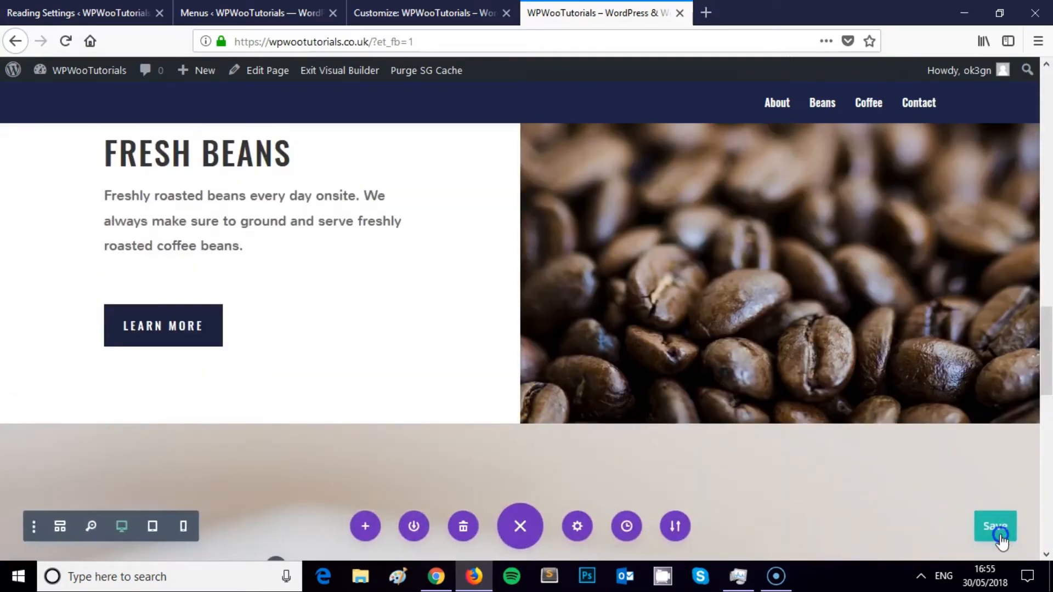
pyautogui.scroll(10, 434, 282)
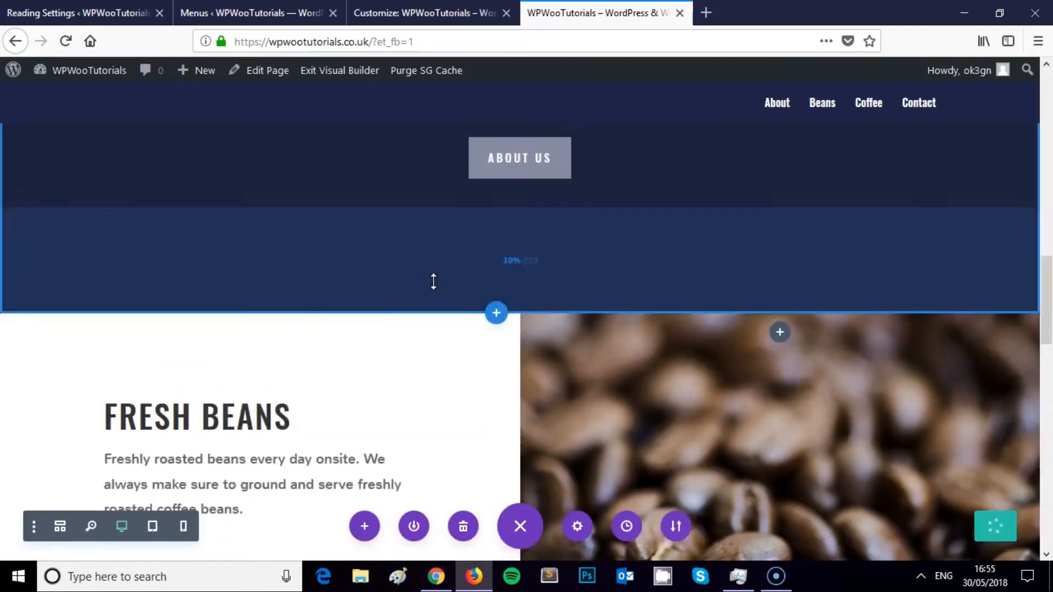
pyautogui.scroll(4, 433, 282)
pyautogui.scroll(-3, 433, 282)
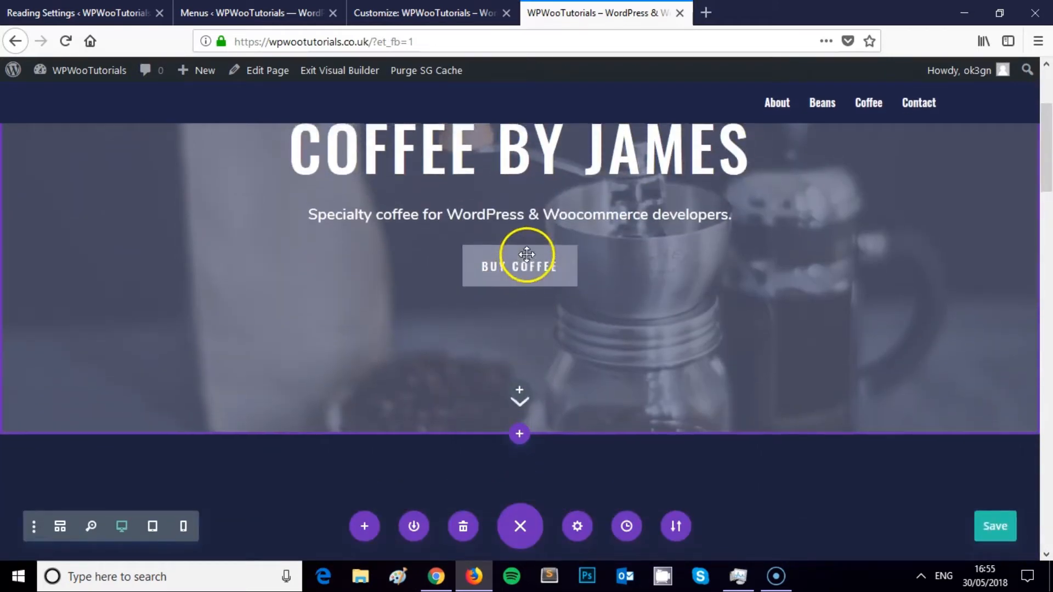
pyautogui.scroll(4, 528, 247)
# - Open the hero fullwidth header's settings and review its button link and design options
pyautogui.click(500, 181)
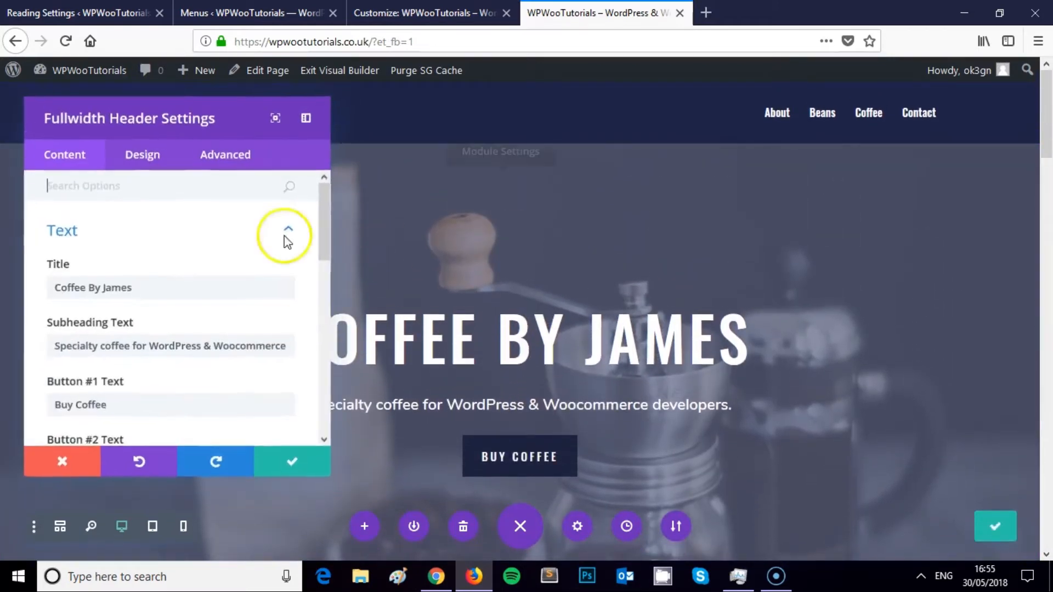
pyautogui.scroll(-6, 207, 221)
pyautogui.scroll(-4, 234, 232)
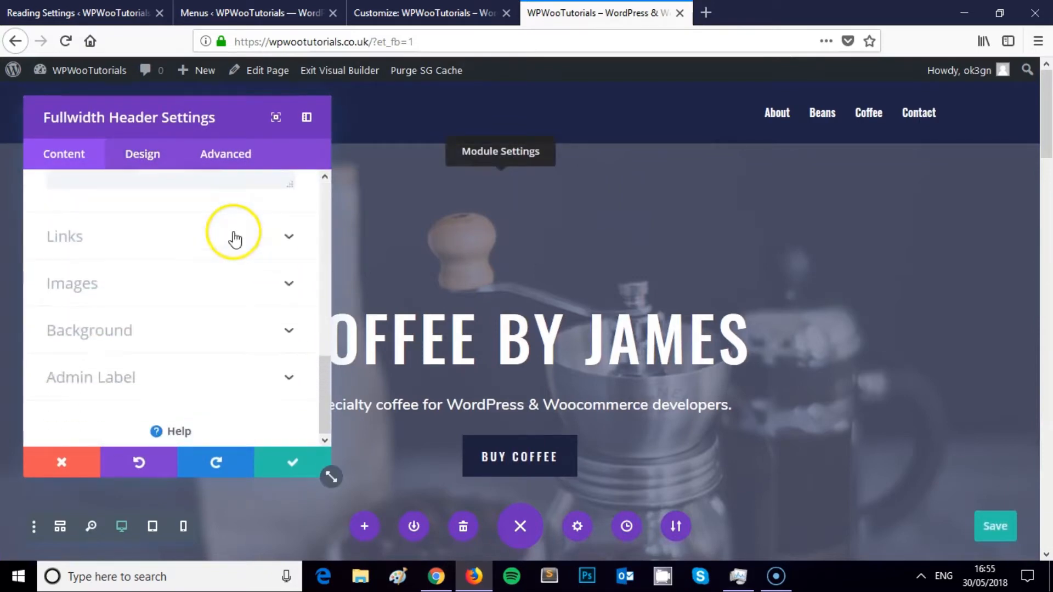
pyautogui.click(140, 250)
pyautogui.scroll(-5, 151, 286)
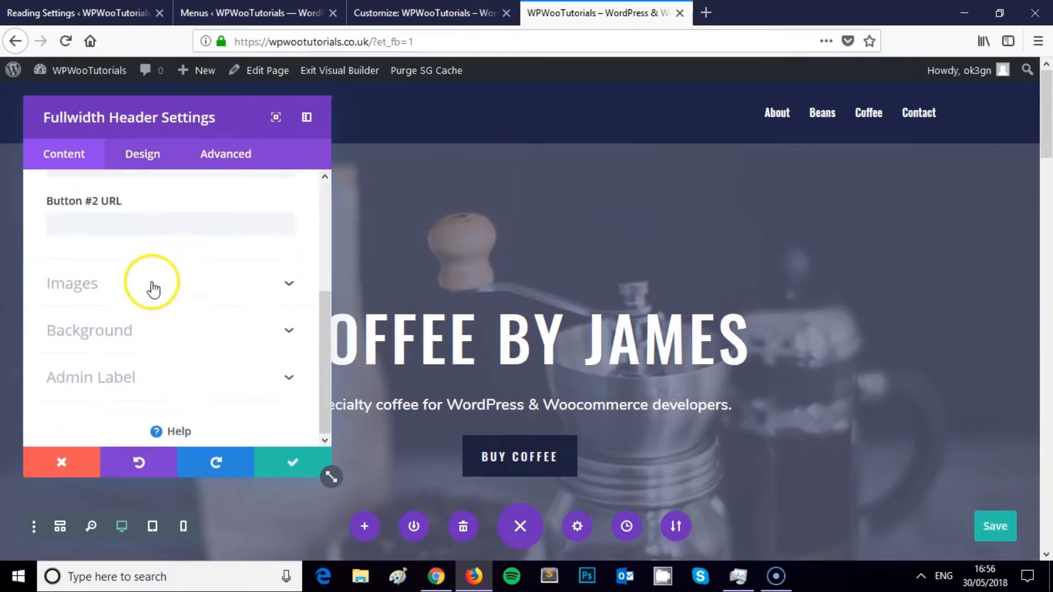
pyautogui.click(137, 155)
pyautogui.scroll(-5, 202, 252)
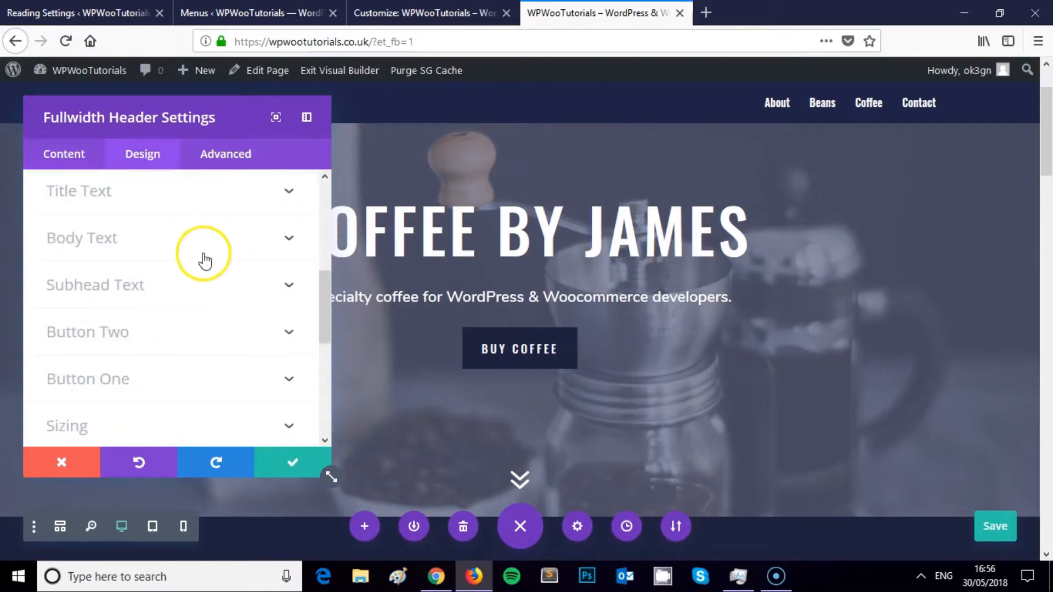
pyautogui.click(154, 203)
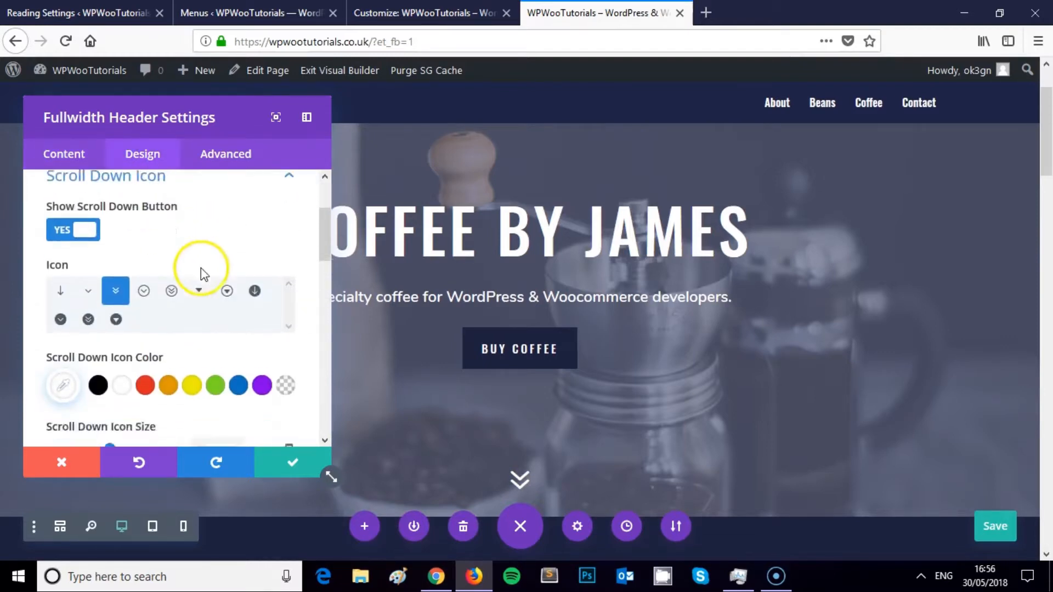
# - Review the header's scroll-down icon and layout design settings
pyautogui.scroll(-4, 201, 268)
pyautogui.scroll(-5, 201, 267)
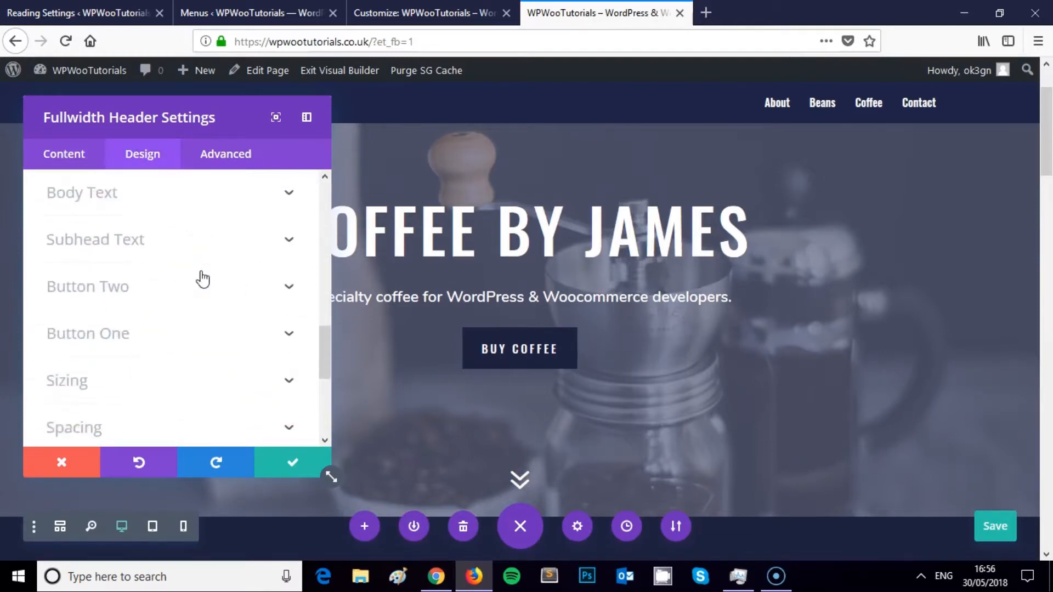
pyautogui.scroll(10, 201, 273)
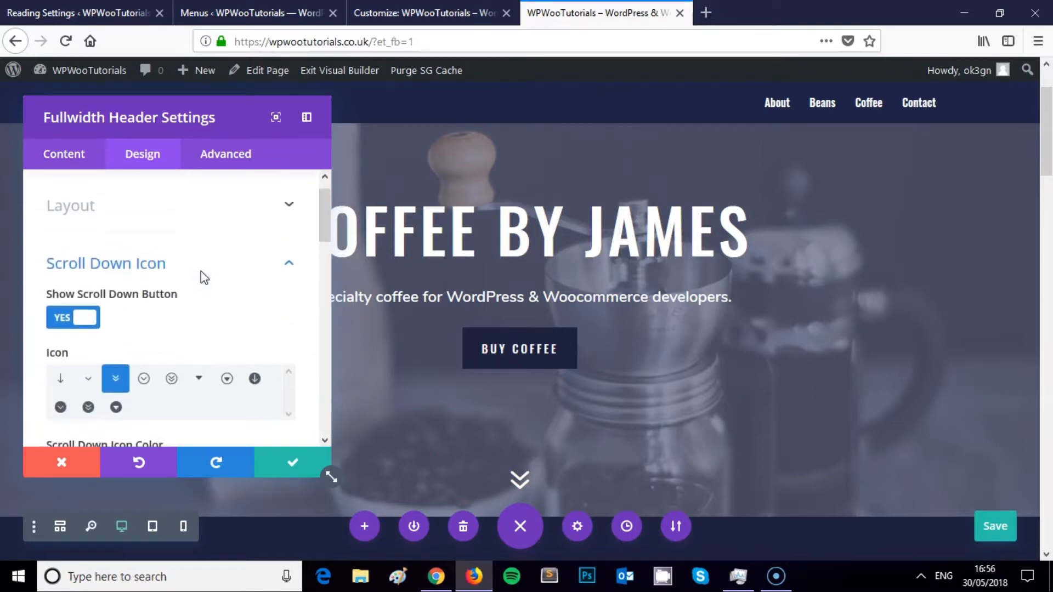
pyautogui.scroll(-5, 216, 255)
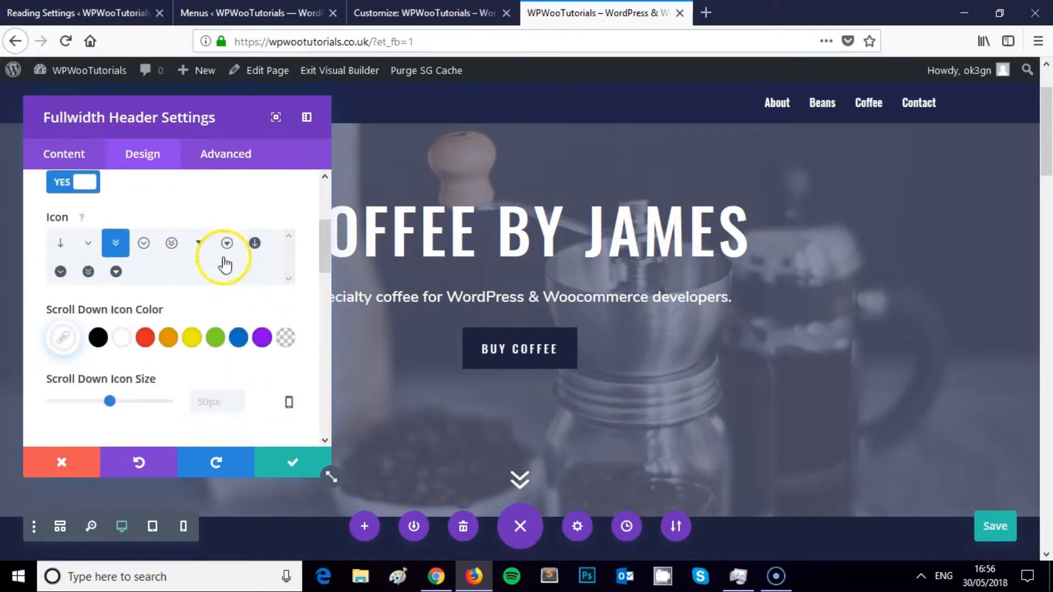
pyautogui.scroll(-5, 224, 258)
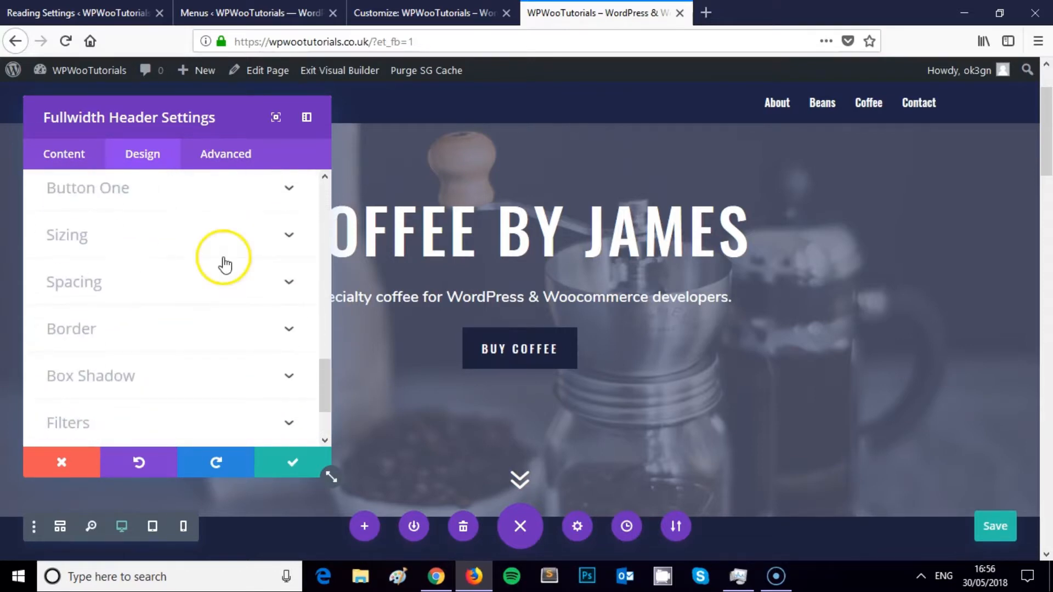
pyautogui.scroll(10, 223, 263)
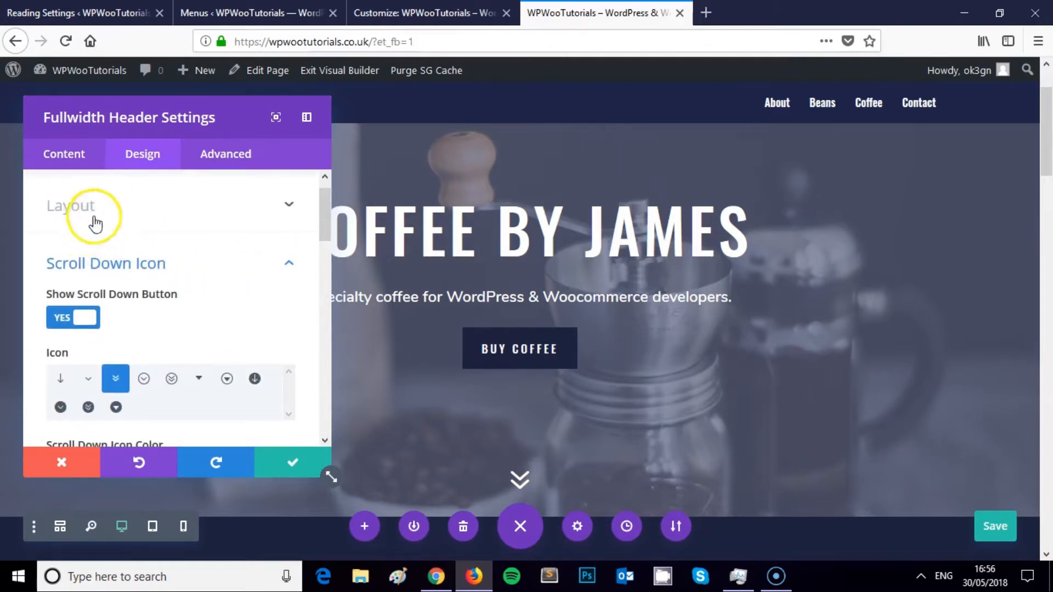
pyautogui.scroll(1, 144, 239)
pyautogui.click(258, 235)
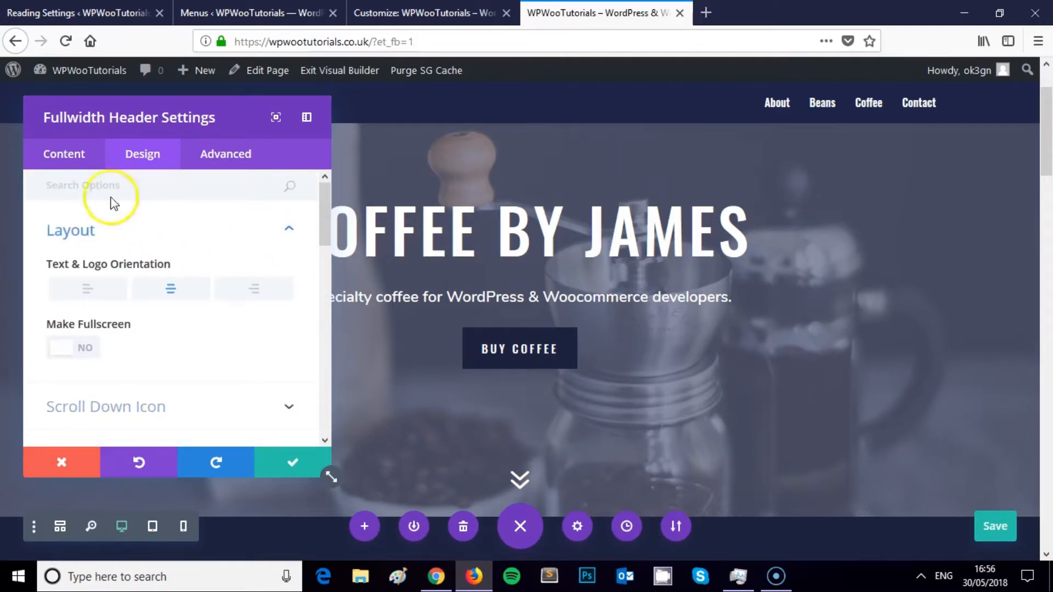
# - Check the header's content button link settings, then confirm and close the header settings
pyautogui.click(76, 158)
pyautogui.click(87, 281)
pyautogui.scroll(-3, 109, 288)
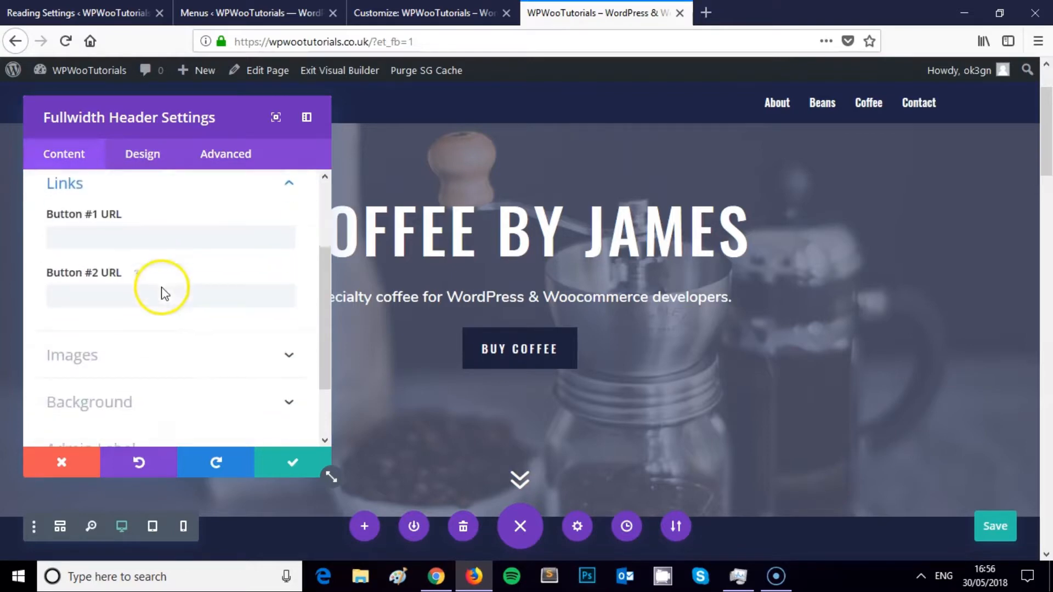
pyautogui.scroll(-2, 163, 294)
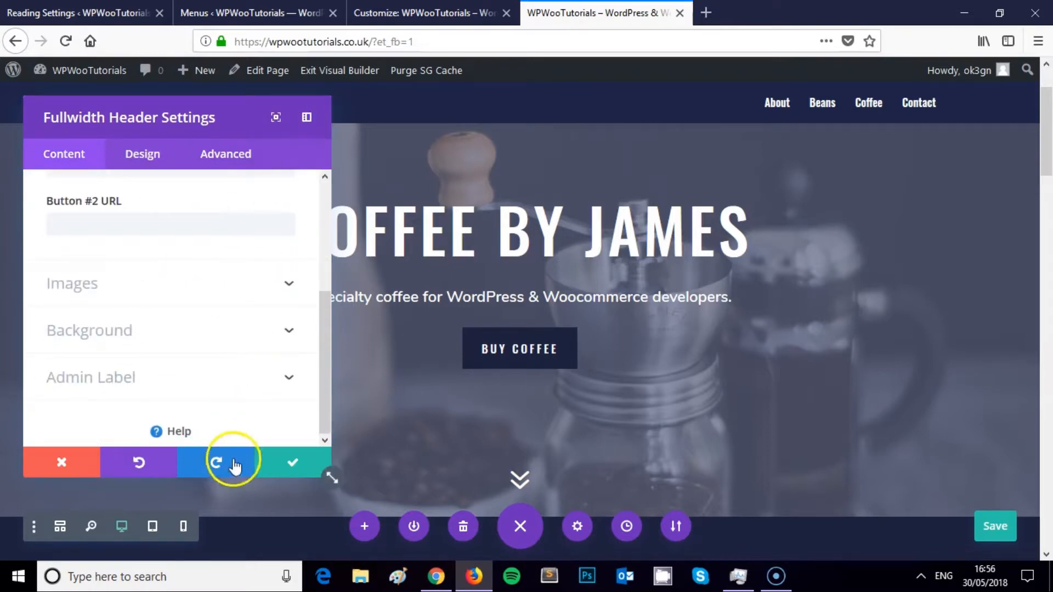
pyautogui.click(273, 462)
# - Look over the saved home page, then return to the open Customizer tab
pyautogui.scroll(-2, 517, 439)
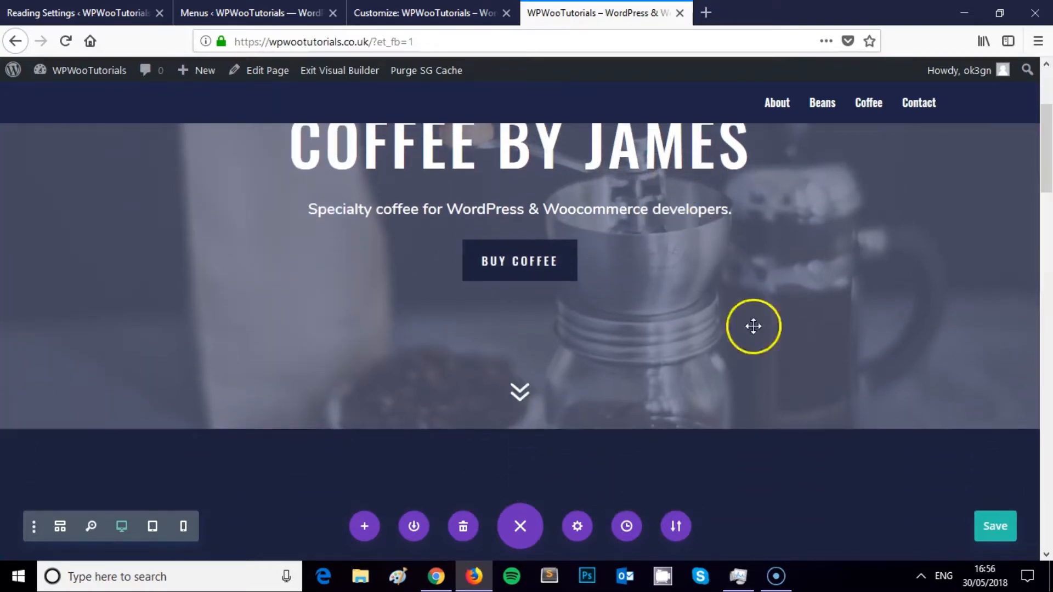
pyautogui.scroll(4, 801, 379)
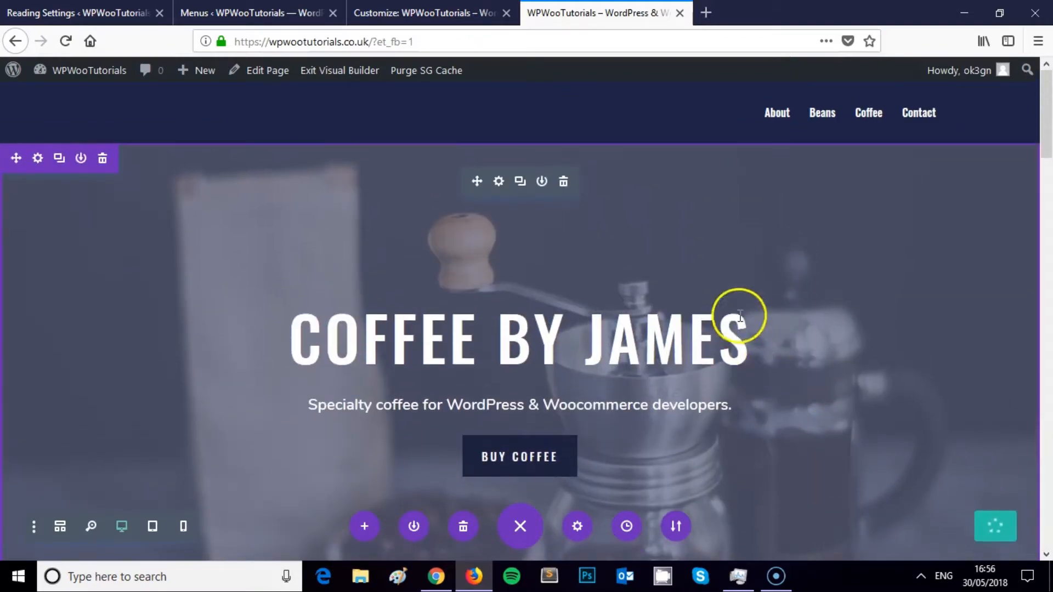
pyautogui.scroll(-15, 678, 281)
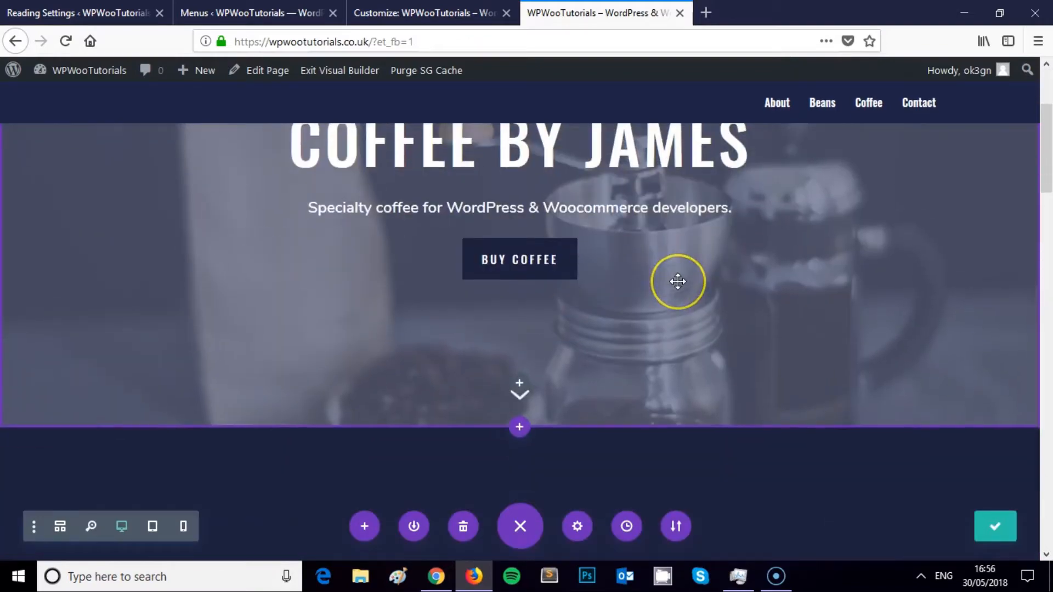
pyautogui.scroll(-3, 678, 281)
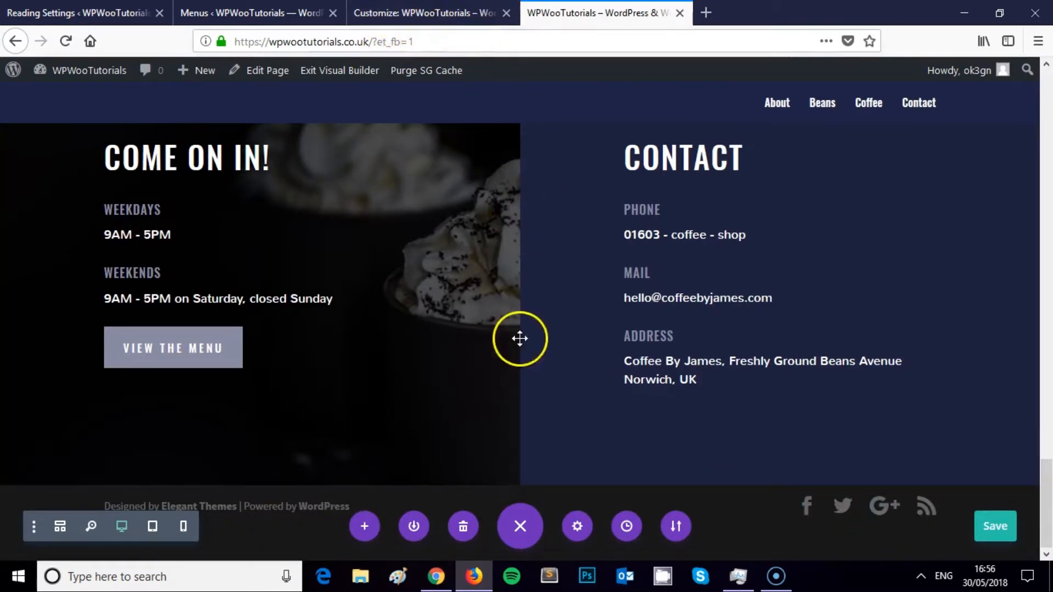
pyautogui.scroll(5, 519, 314)
pyautogui.click(436, 12)
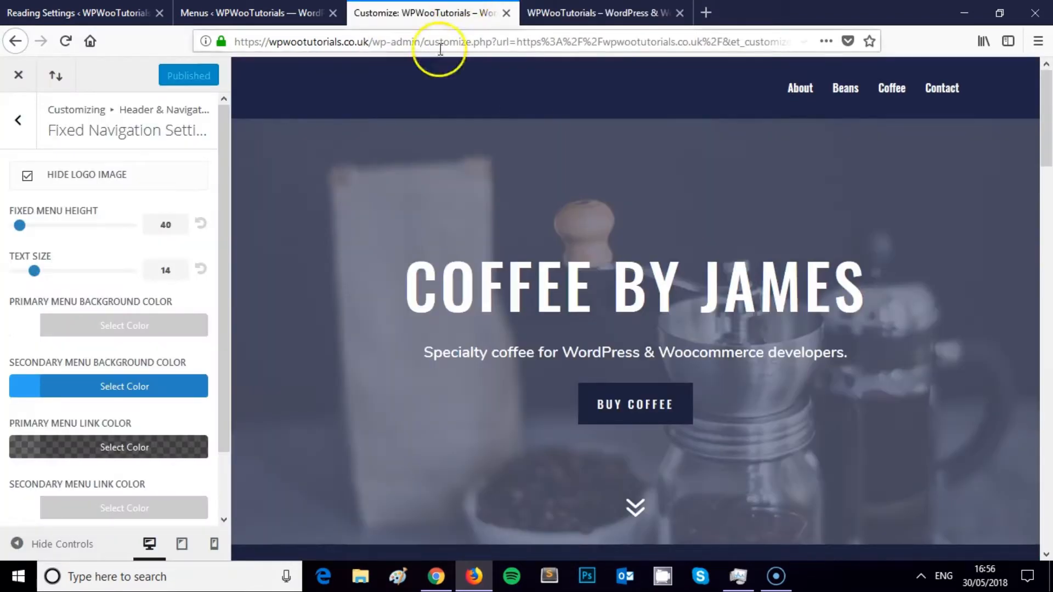
# - Replace the old Customizer tab with a fresh Theme Customizer opened in a new tab
pyautogui.click(510, 13)
pyautogui.moveTo(88, 82)
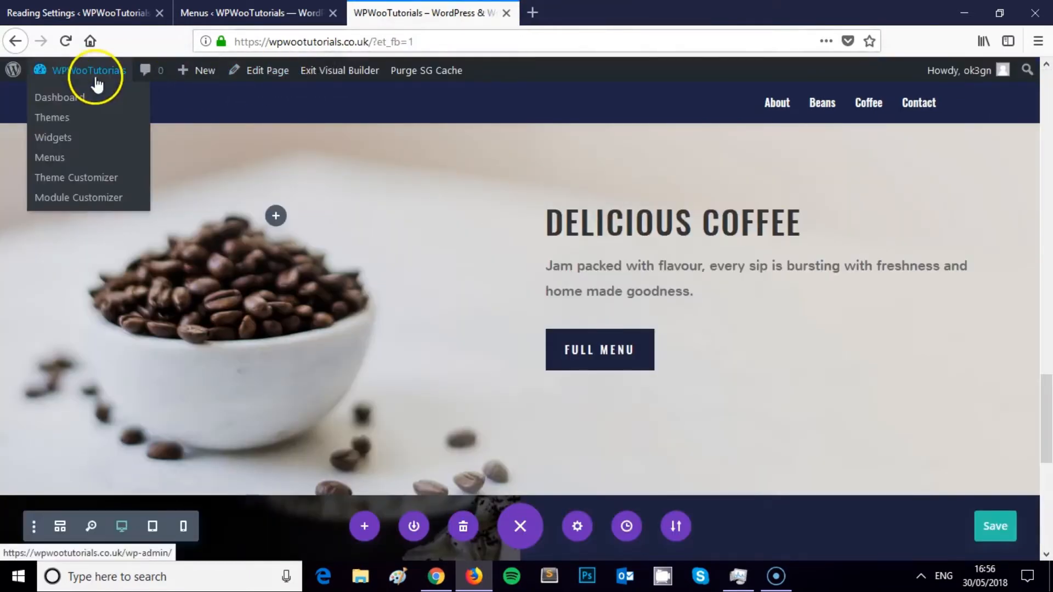
pyautogui.rightClick(79, 175)
pyautogui.click(385, 114)
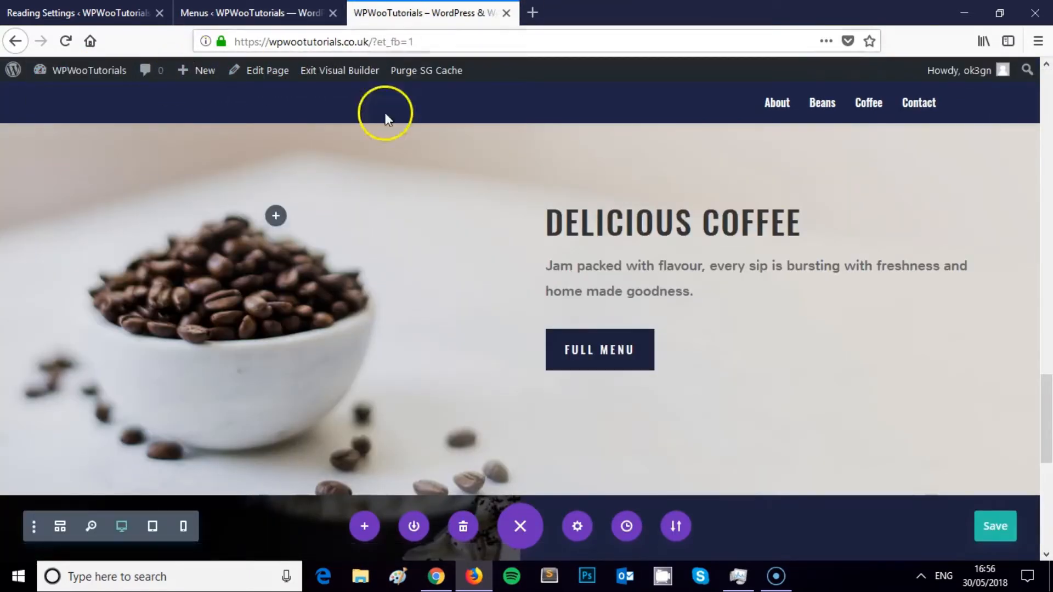
# - Save the Divi home page again
pyautogui.scroll(5, 385, 113)
pyautogui.click(1001, 534)
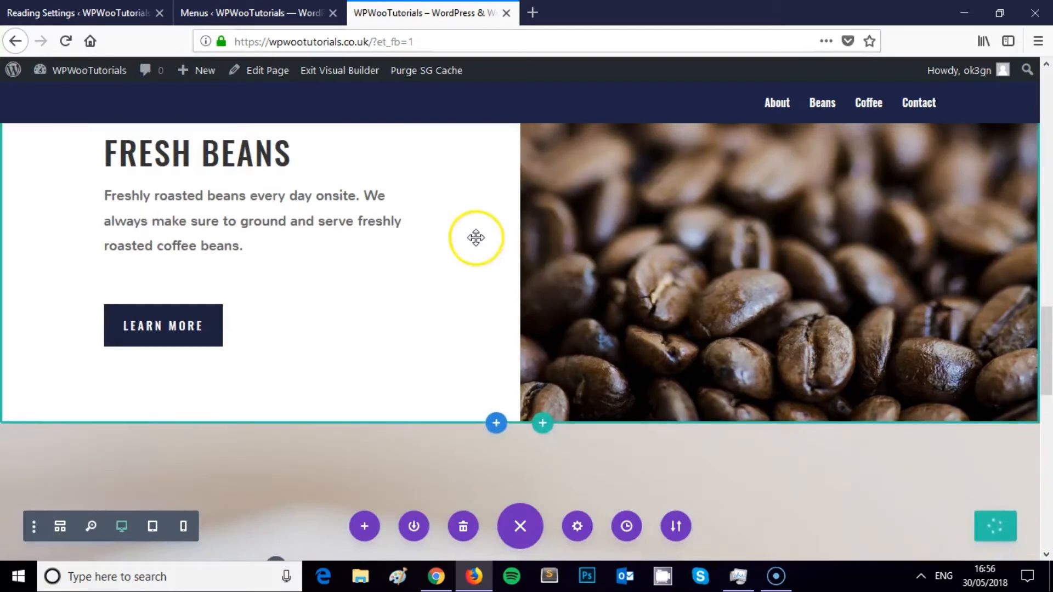
pyautogui.scroll(10, 471, 237)
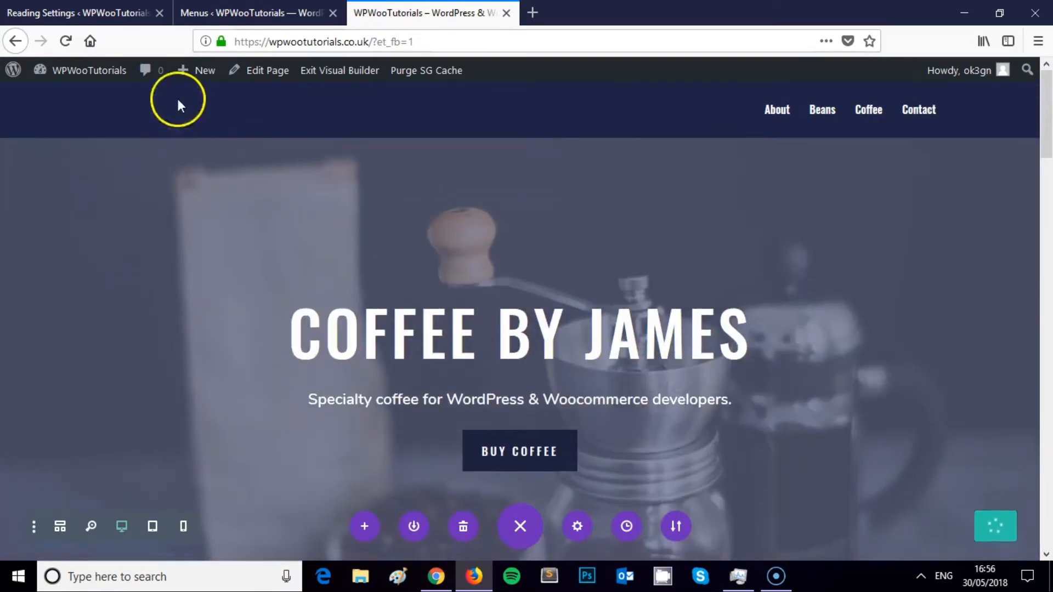
pyautogui.moveTo(94, 73)
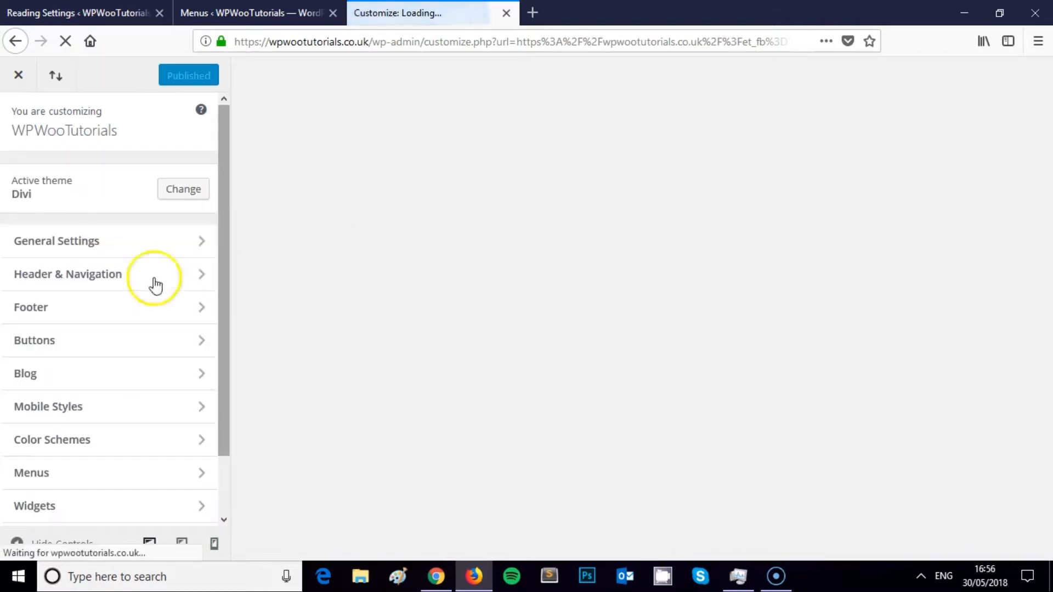
# - In Footer > Bottom Bar, begin the footer credits text 'Designed by Square Internet.' with 'Des'
pyautogui.scroll(-2, 173, 328)
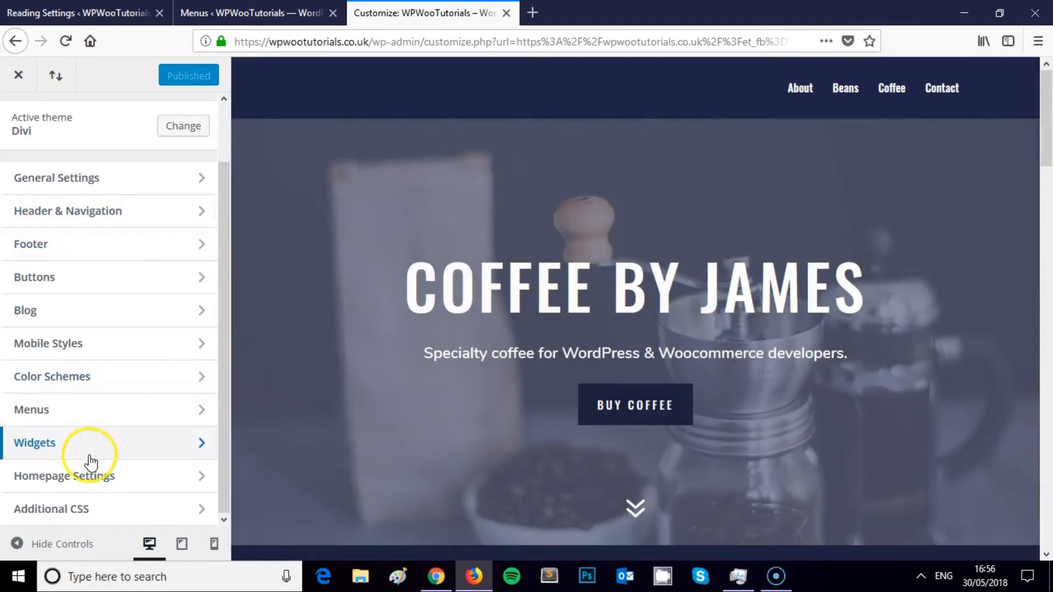
pyautogui.scroll(-10, 488, 266)
pyautogui.scroll(-4, 488, 267)
pyautogui.click(75, 245)
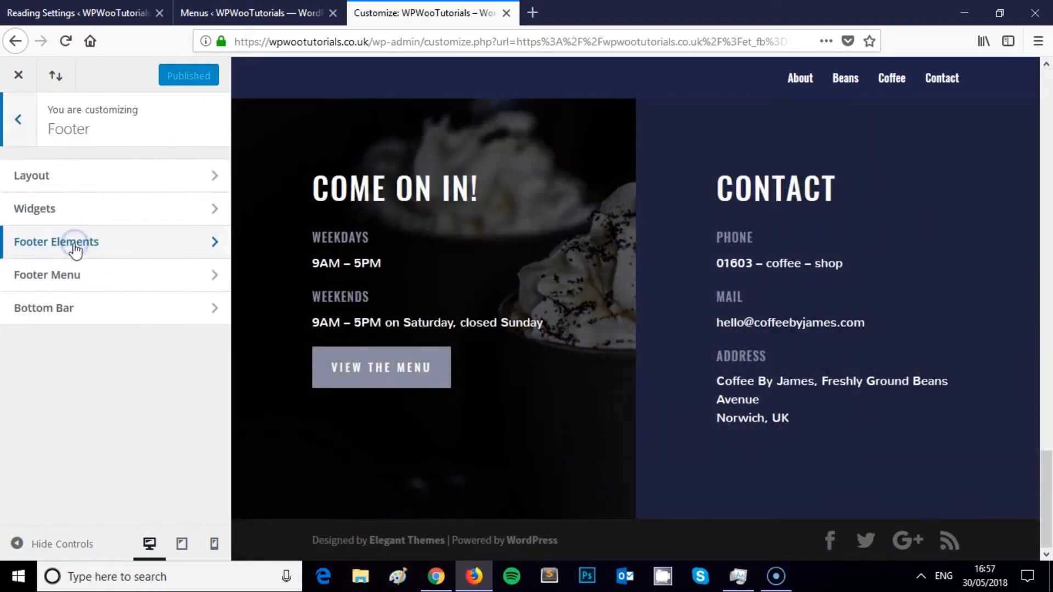
pyautogui.click(86, 310)
pyautogui.scroll(-3, 84, 378)
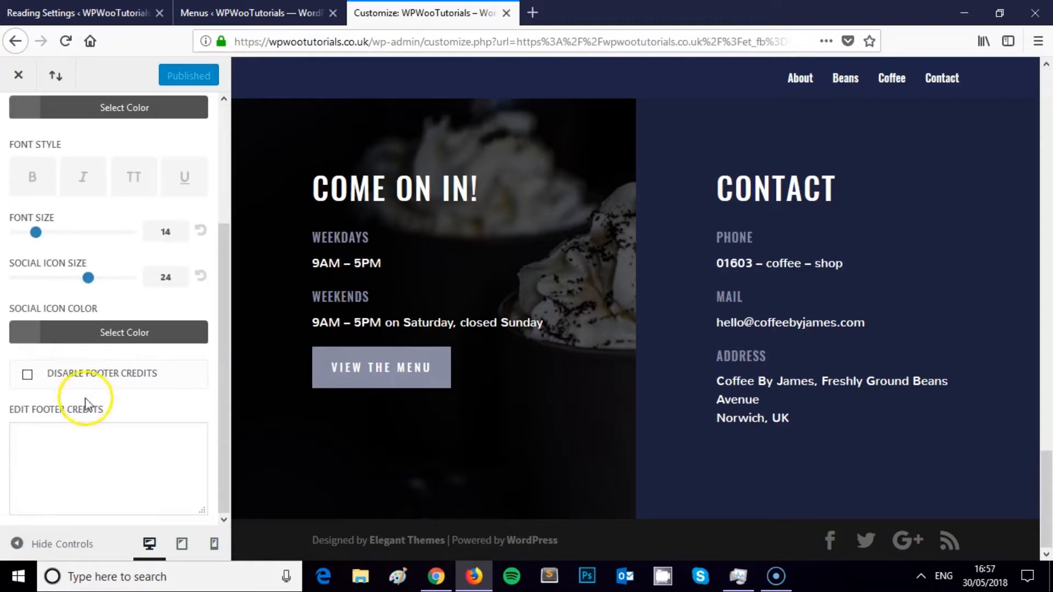
pyautogui.click(97, 441)
pyautogui.write('Designed by Square Internet.')
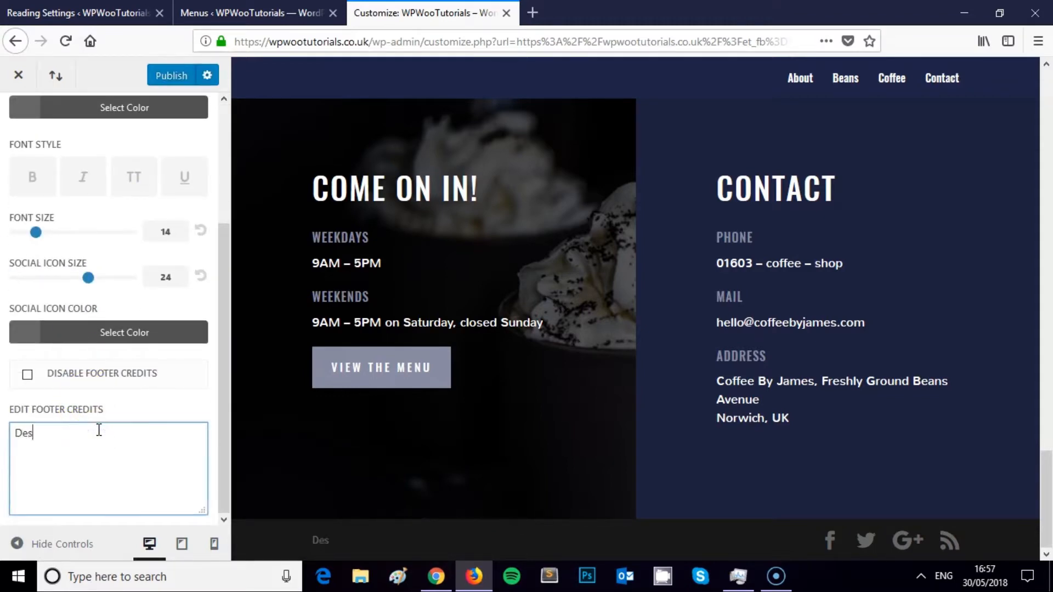
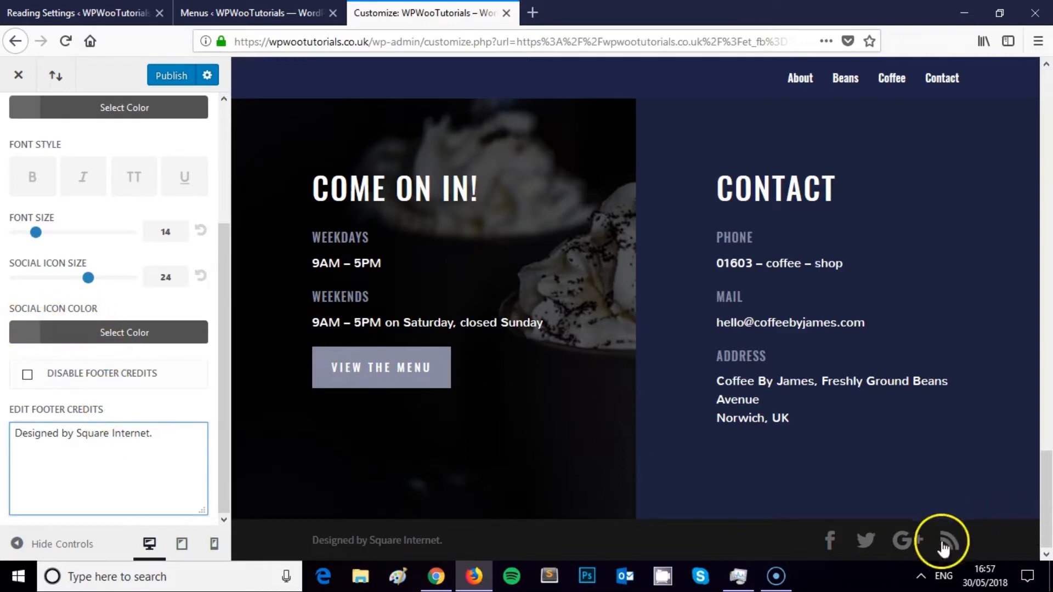
# - Set the footer bottom bar Social Icon Color to #ffffff
pyautogui.click(21, 341)
pyautogui.write('fff')
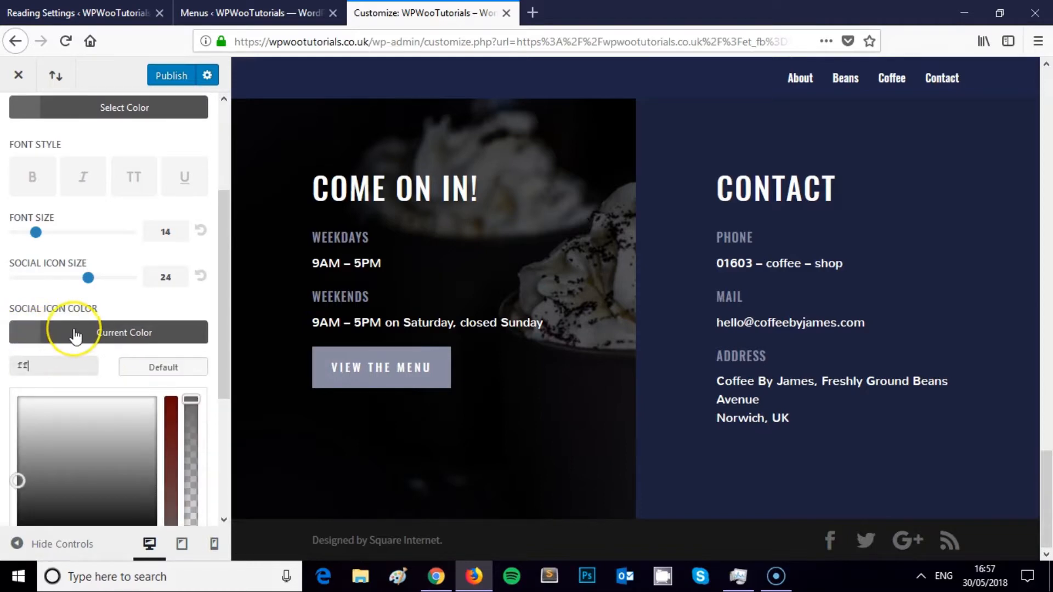
pyautogui.click(159, 306)
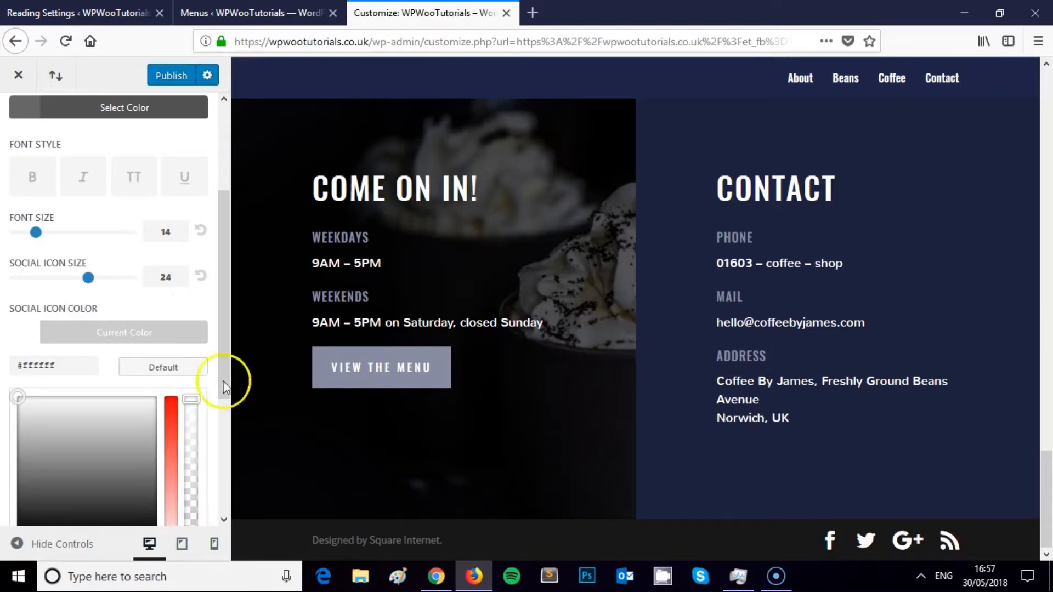
pyautogui.scroll(2, 113, 331)
pyautogui.scroll(2, 114, 332)
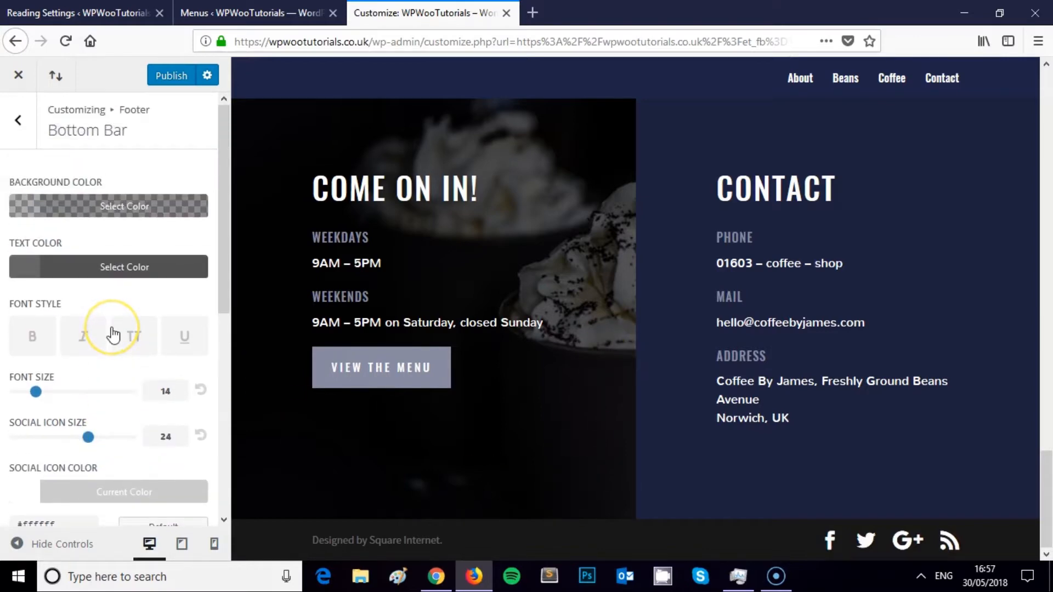
pyautogui.scroll(-8, 112, 334)
pyautogui.scroll(2, 112, 346)
pyautogui.scroll(-2, 111, 345)
pyautogui.click(48, 337)
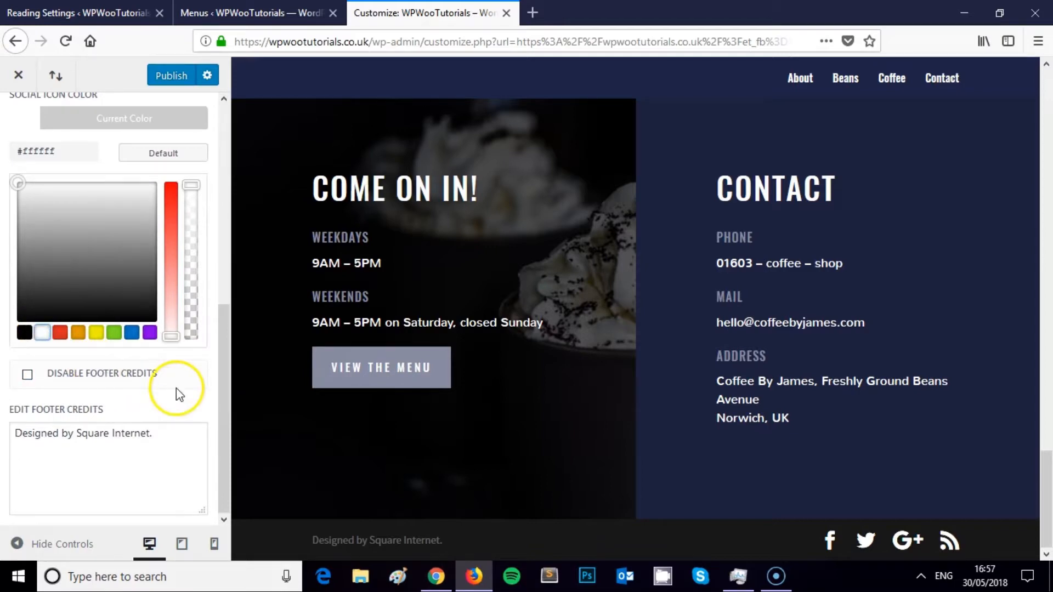
# - Make the bottom bar Text Color white using the white swatch
pyautogui.scroll(10, 167, 430)
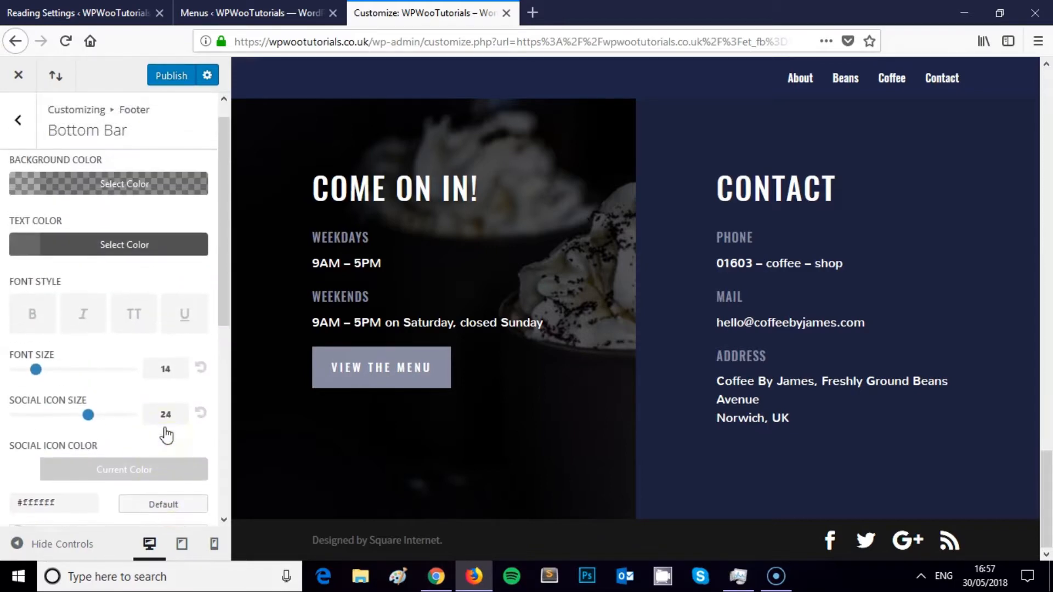
pyautogui.click(104, 269)
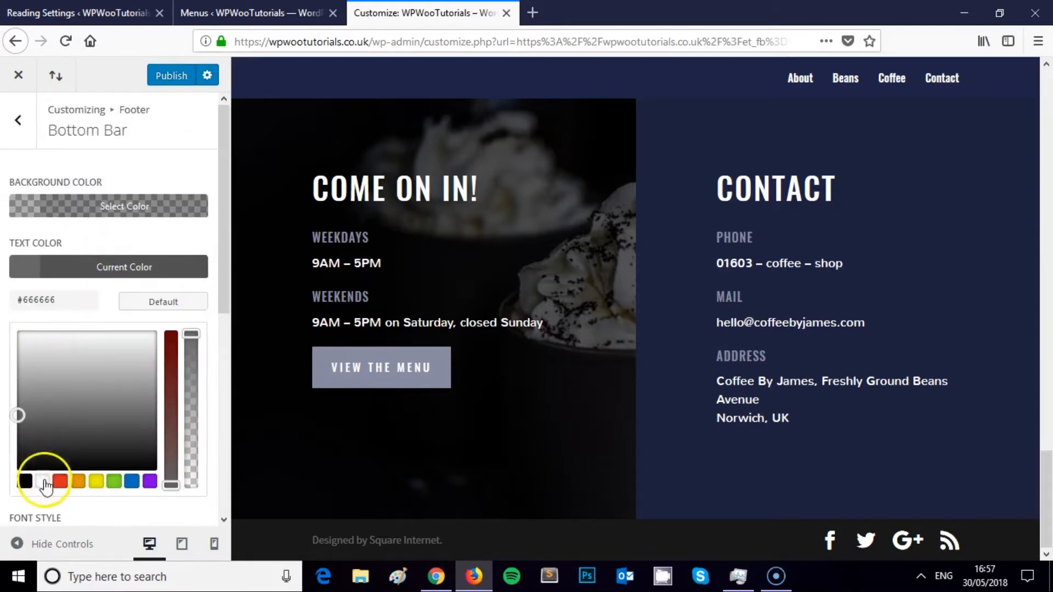
pyautogui.click(46, 485)
pyautogui.scroll(-6, 117, 348)
pyautogui.scroll(6, 118, 352)
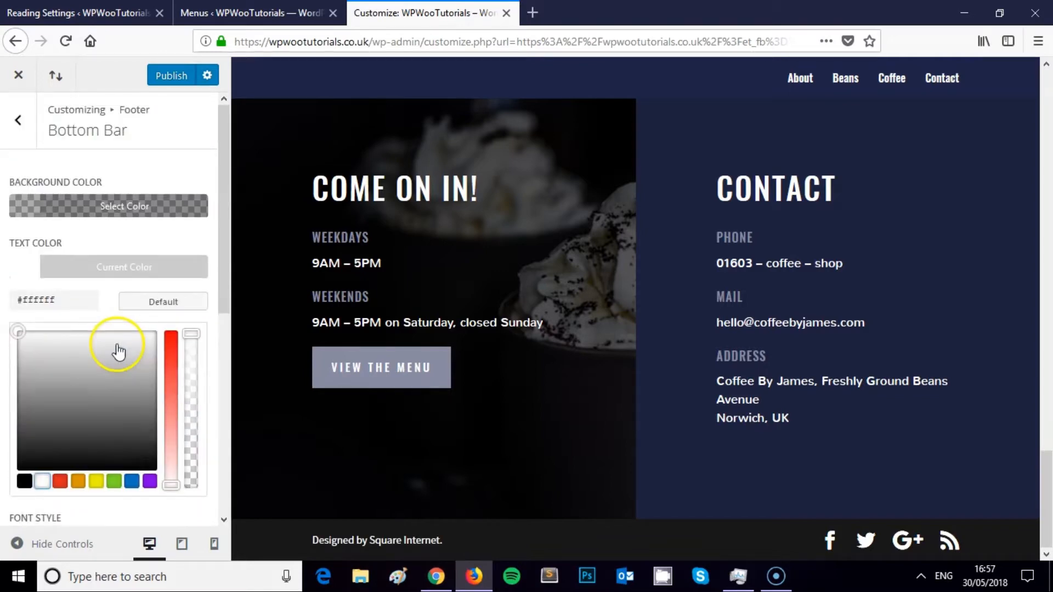
pyautogui.scroll(4, 472, 311)
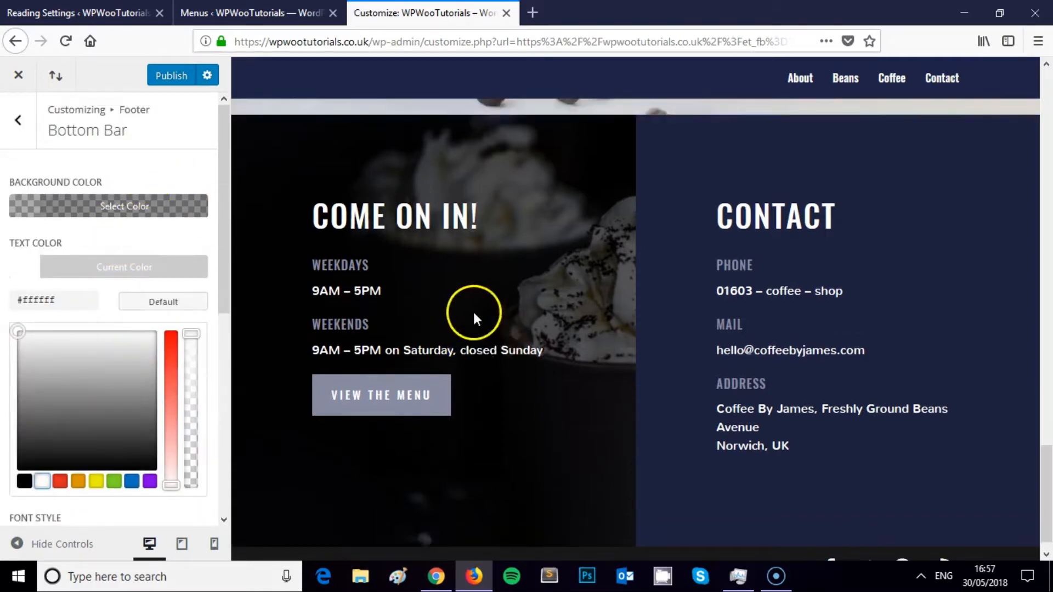
pyautogui.scroll(-4, 418, 264)
pyautogui.scroll(15, 453, 291)
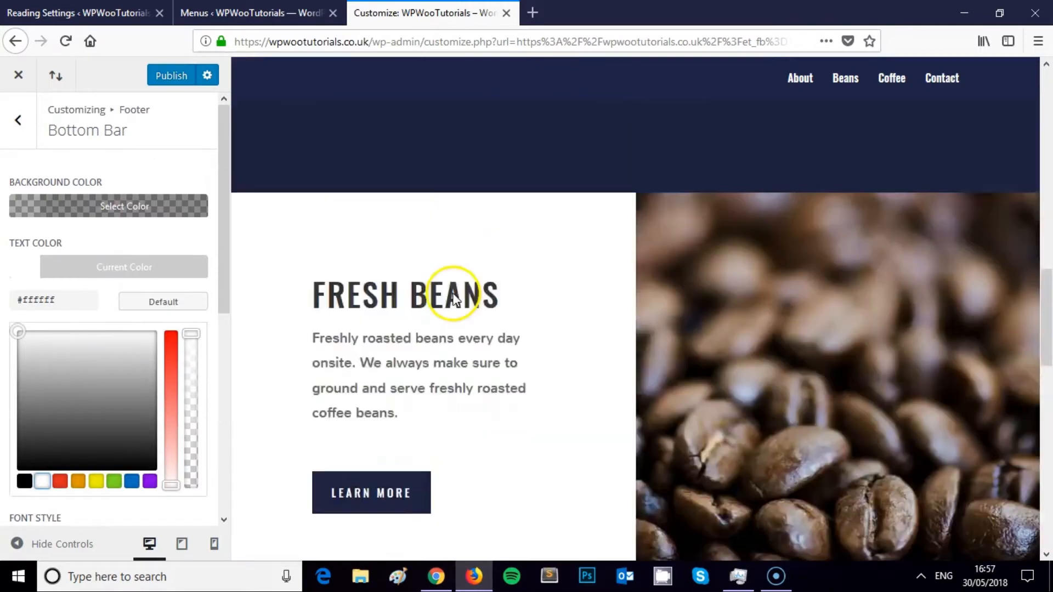
pyautogui.scroll(-15, 452, 293)
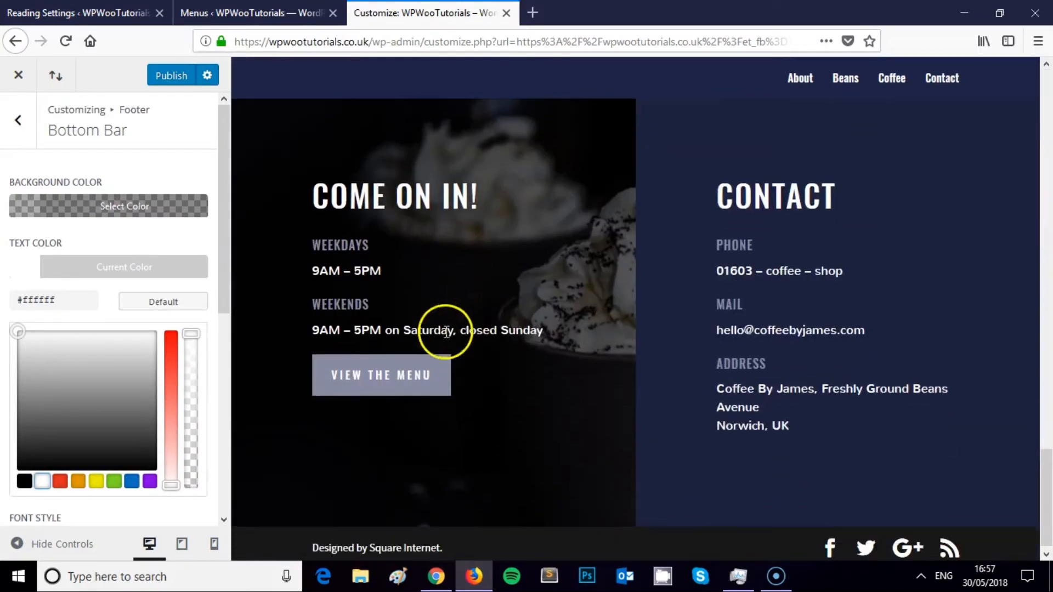
# - Copy navy 484D6D from Paletton for the Bottom Bar Background Color
pyautogui.click(439, 575)
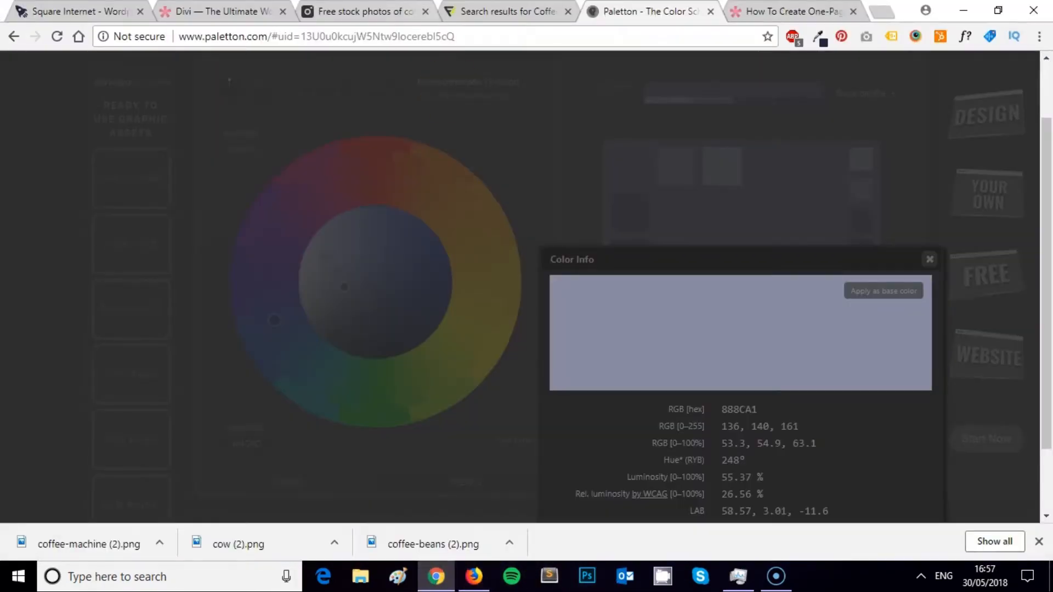
pyautogui.click(930, 259)
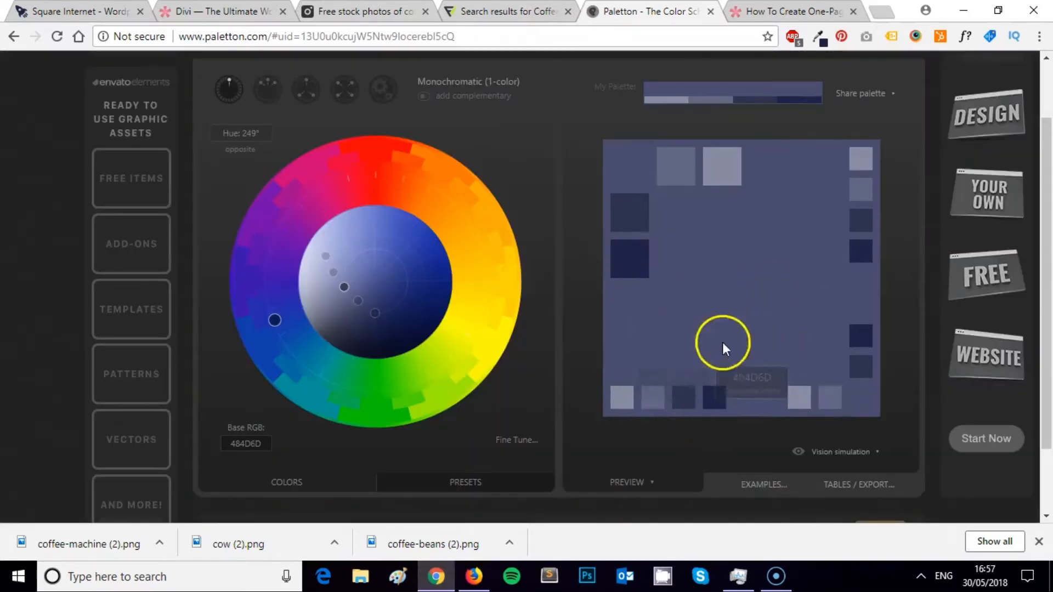
pyautogui.click(749, 373)
pyautogui.doubleClick(737, 408)
pyautogui.click(467, 577)
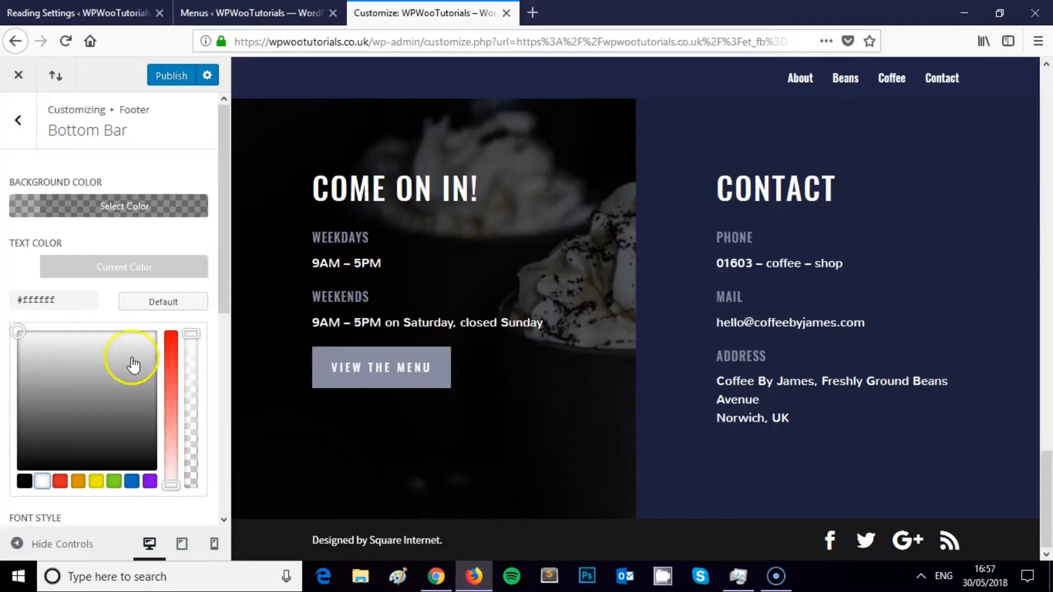
pyautogui.click(121, 207)
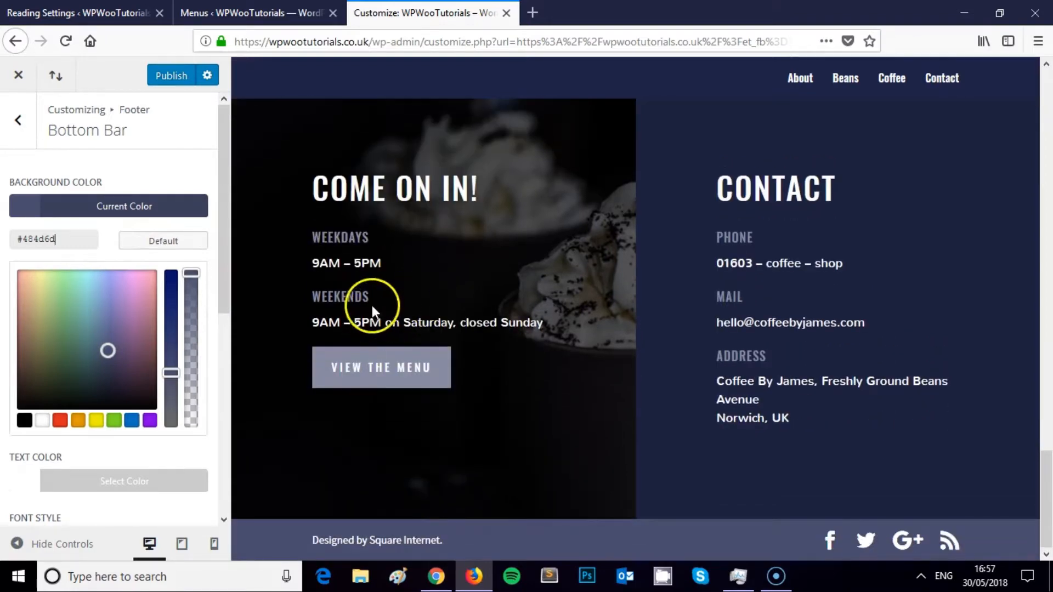
# - Copy the light lavender hex value from the Paletton palette
pyautogui.click(436, 576)
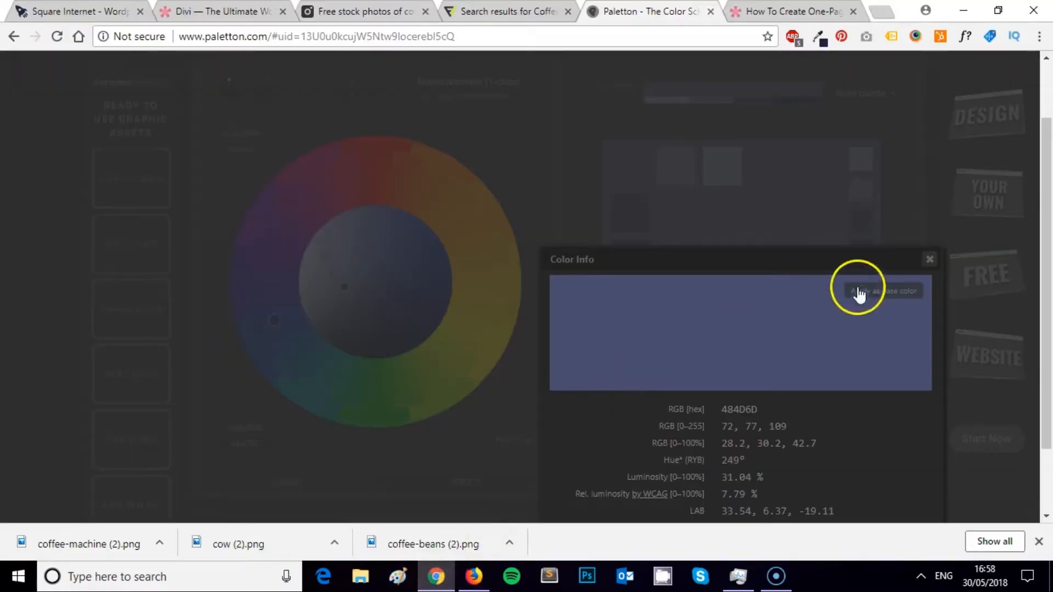
pyautogui.click(921, 264)
pyautogui.click(621, 407)
pyautogui.doubleClick(733, 406)
pyautogui.click(474, 576)
# - Set the bottom bar Text Color to #ffffff and publish the Customizer changes
pyautogui.scroll(-3, 80, 363)
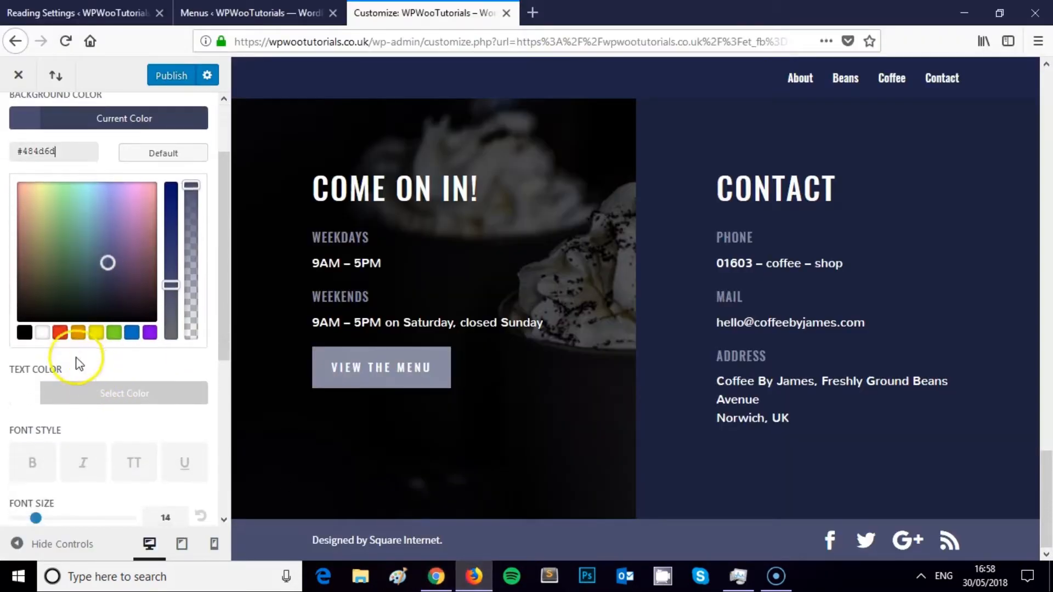
pyautogui.click(91, 400)
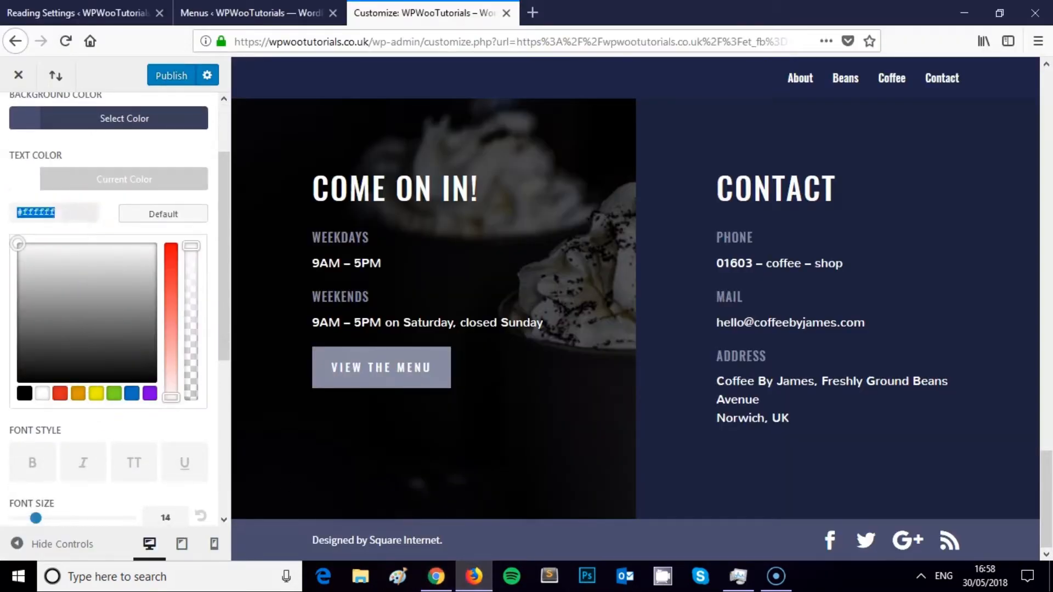
pyautogui.click(115, 210)
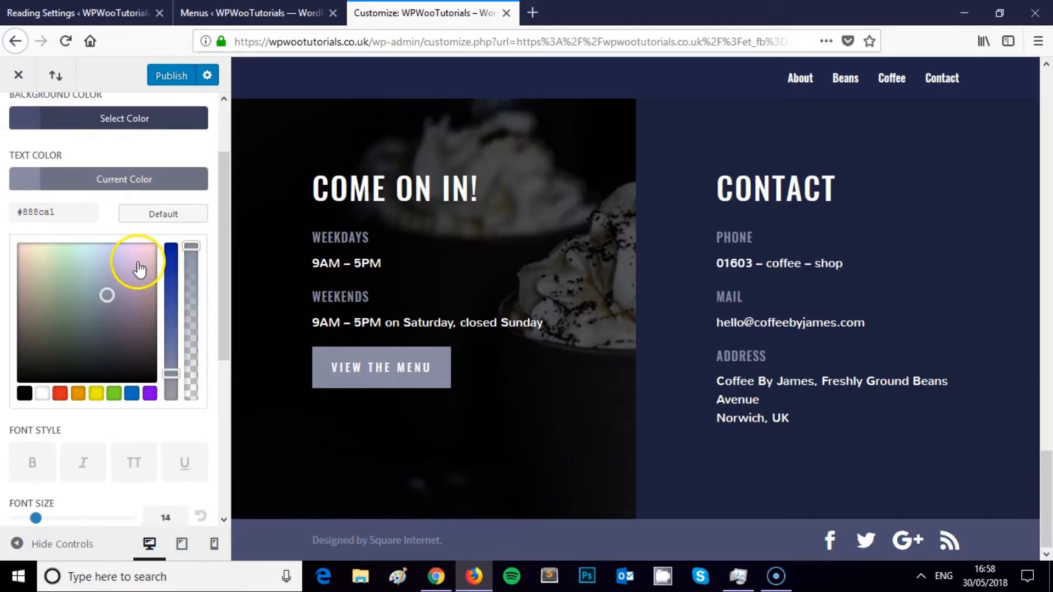
pyautogui.write('ff')
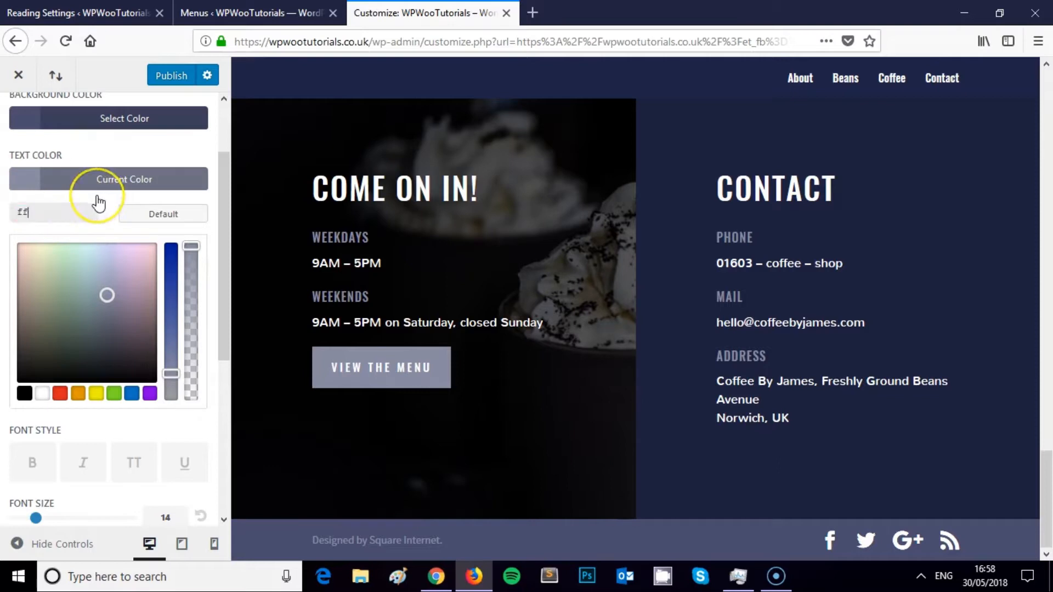
pyautogui.write('f')
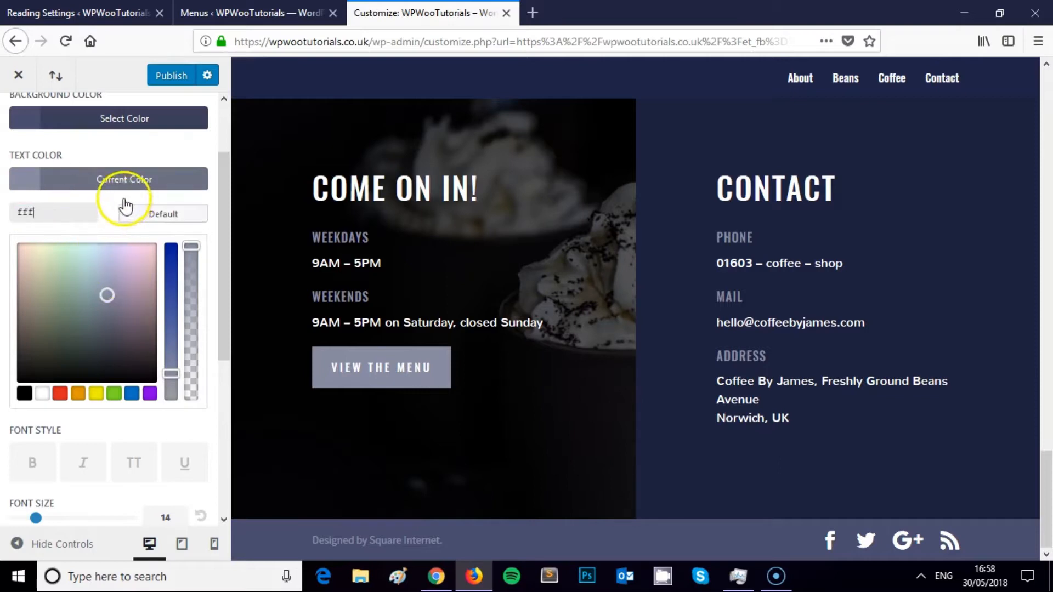
pyautogui.write('fff')
pyautogui.scroll(3, 118, 227)
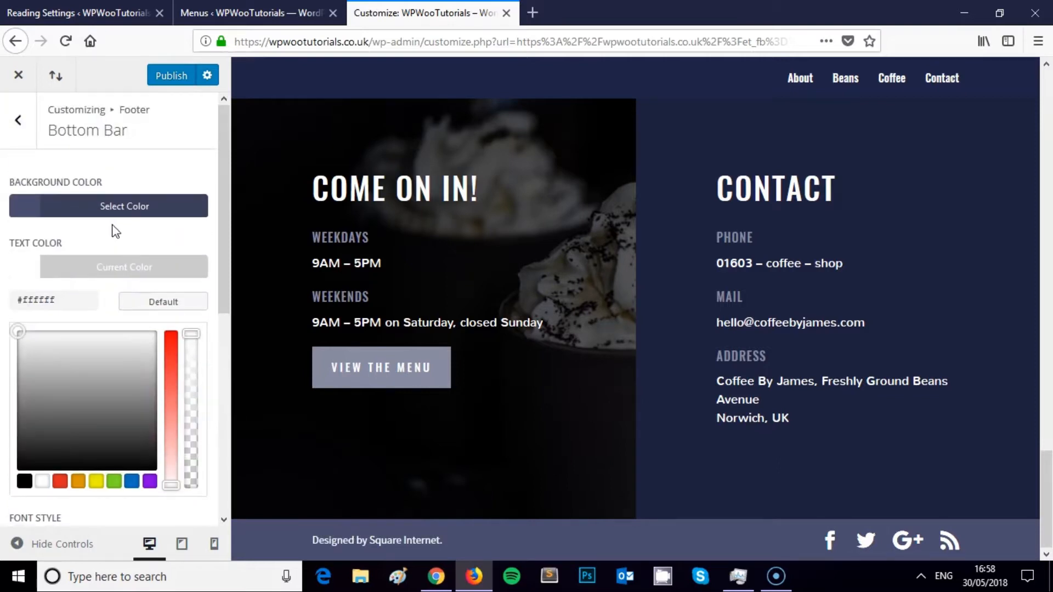
pyautogui.click(170, 75)
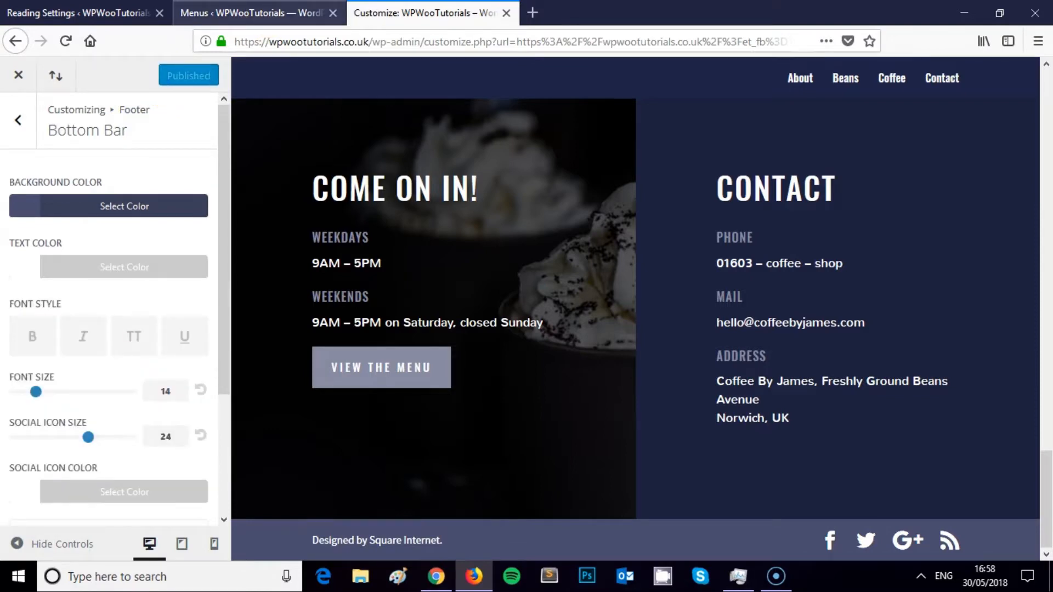
# - Load the site's home address in a new tab and scroll down to the navy footer bar
pyautogui.click(258, 13)
pyautogui.click(425, 13)
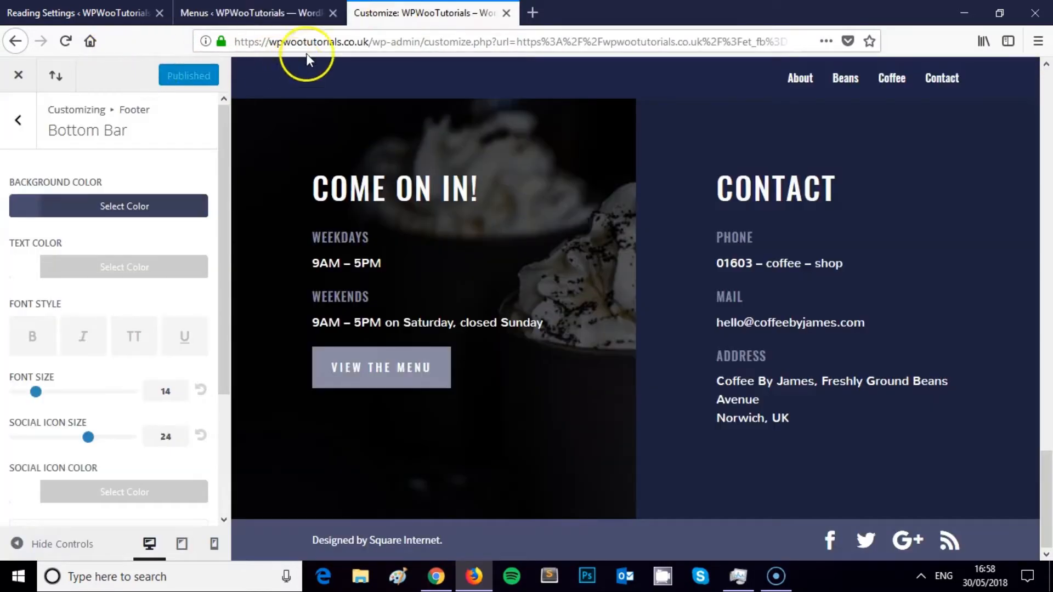
pyautogui.moveTo(366, 43); pyautogui.dragTo(235, 42)
pyautogui.hotkey('ctrl', 'c')
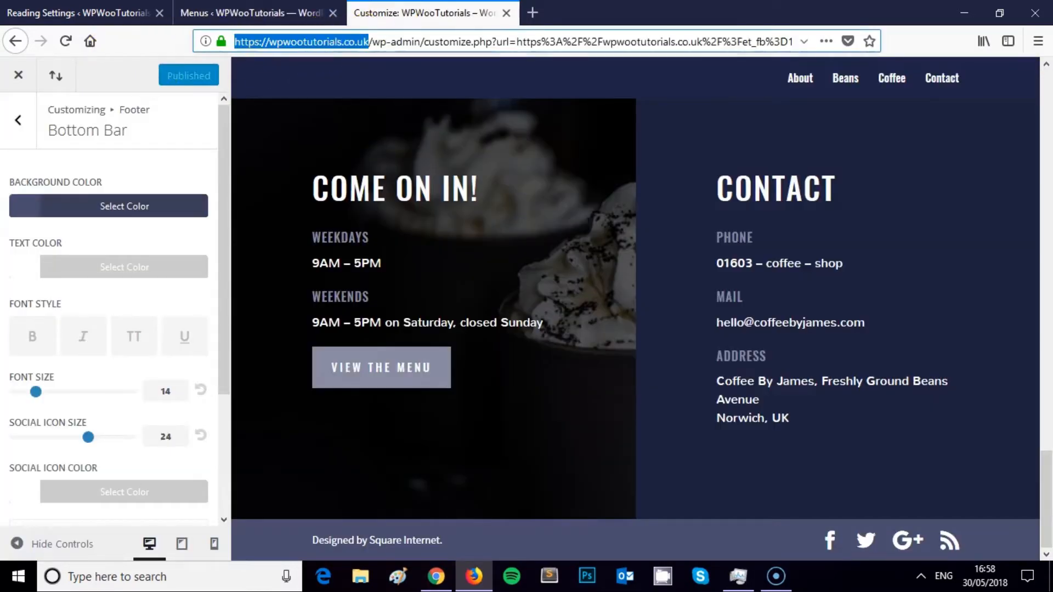
pyautogui.click(535, 13)
pyautogui.hotkey('ctrl', 'v')
pyautogui.press('Return')
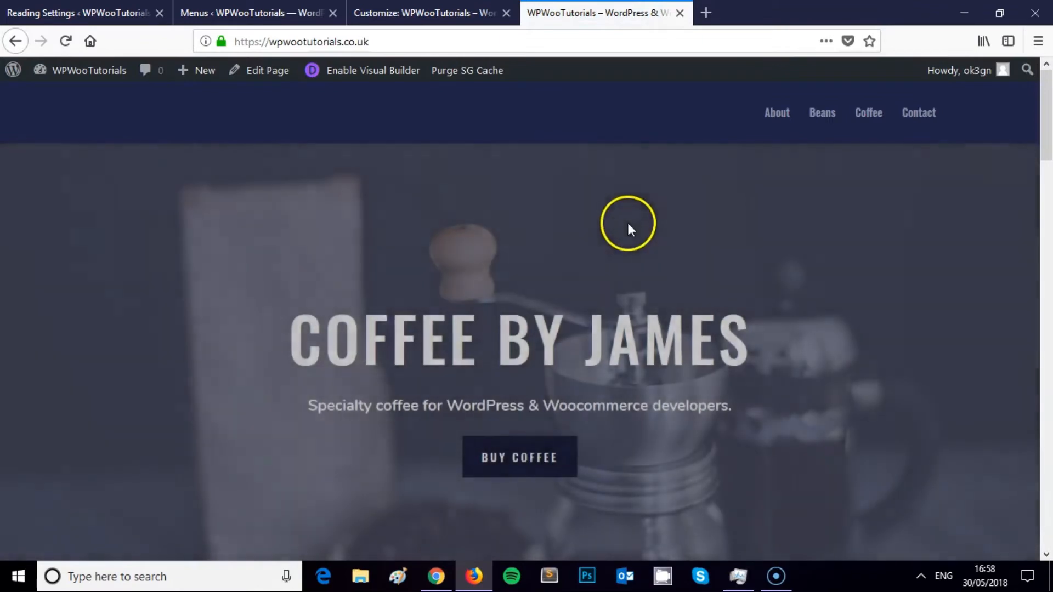
pyautogui.scroll(-20, 628, 223)
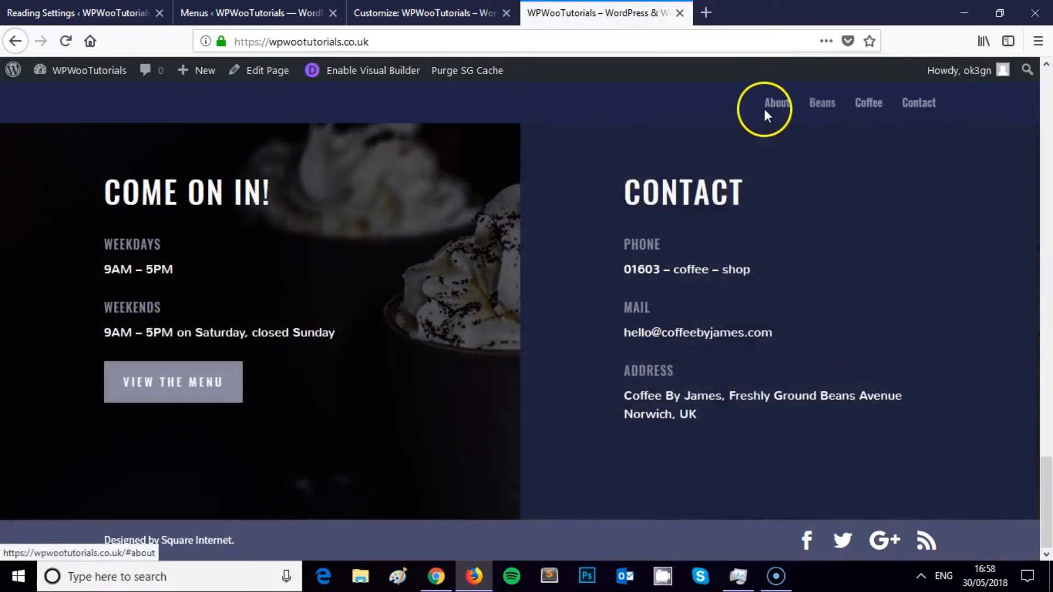
pyautogui.click(378, 14)
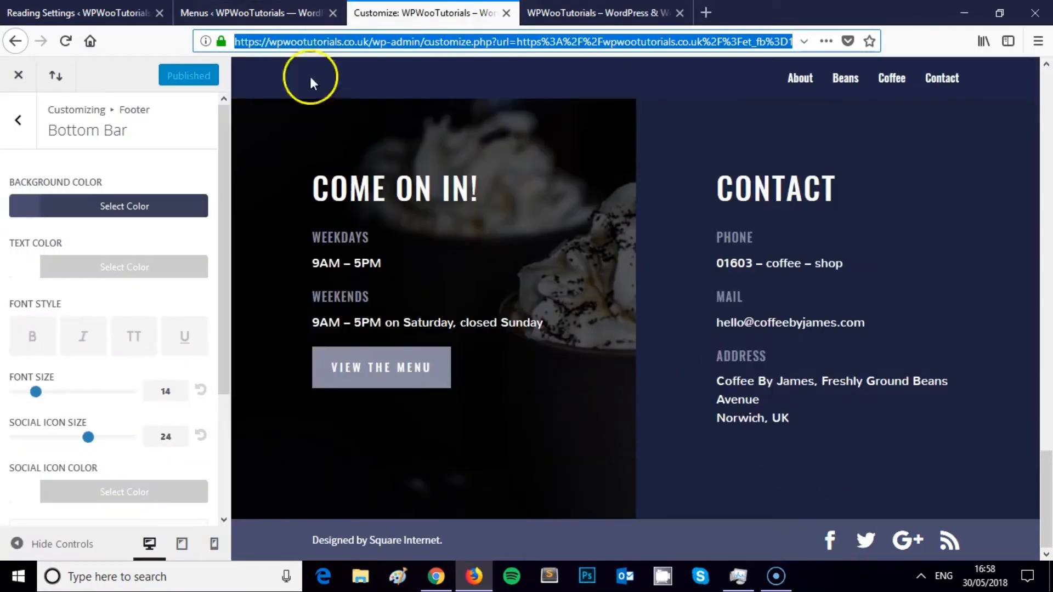
# - Select the social icon colour hex value and compare it with the Paletton palette
pyautogui.scroll(-3, 93, 379)
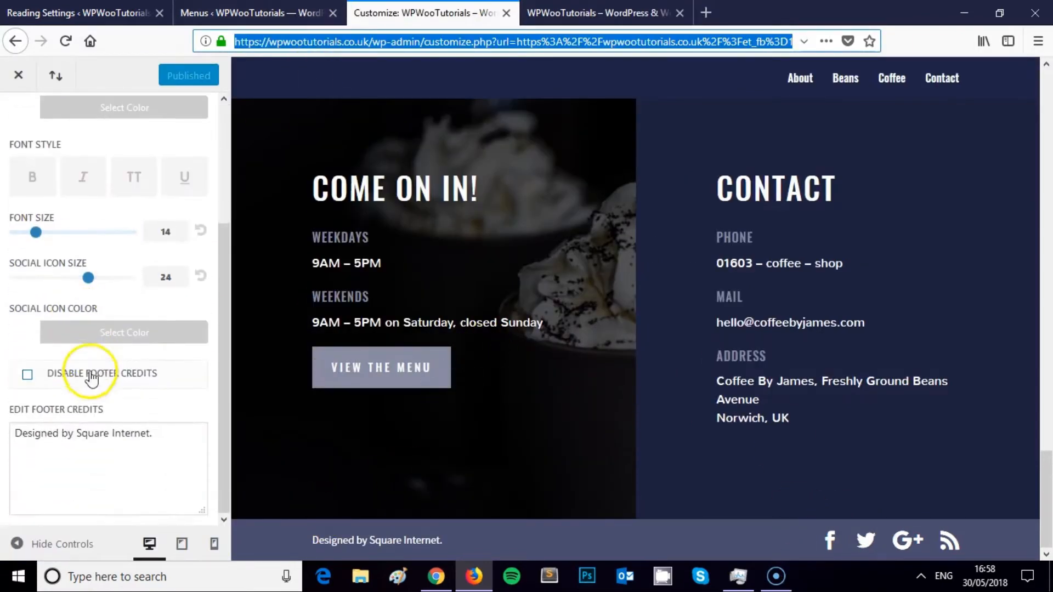
pyautogui.click(104, 331)
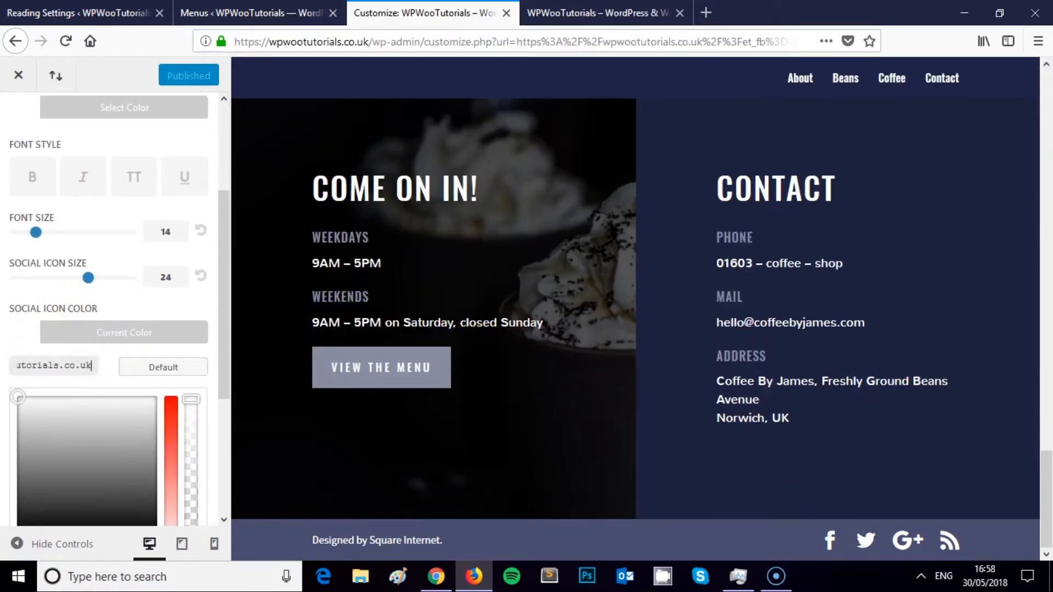
pyautogui.hotkey('ctrl', 'a')
pyautogui.click(448, 574)
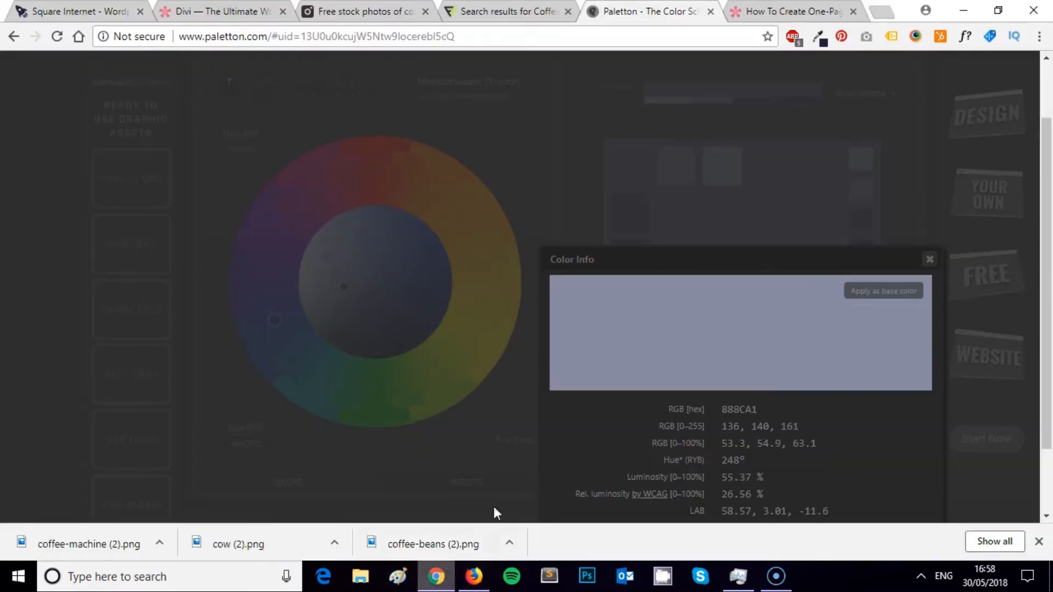
pyautogui.click(474, 576)
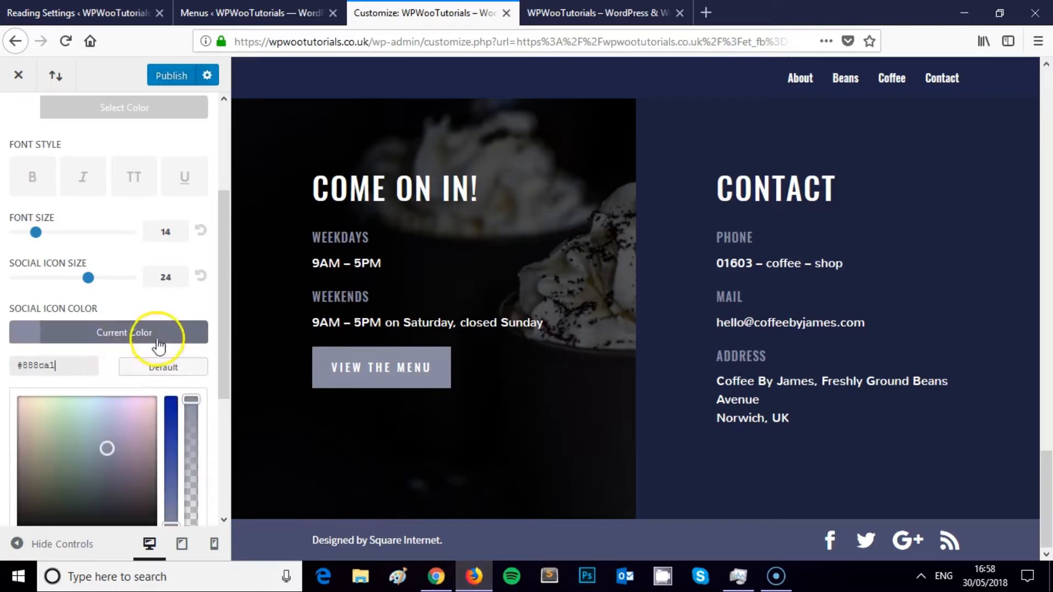
pyautogui.scroll(-3, 136, 317)
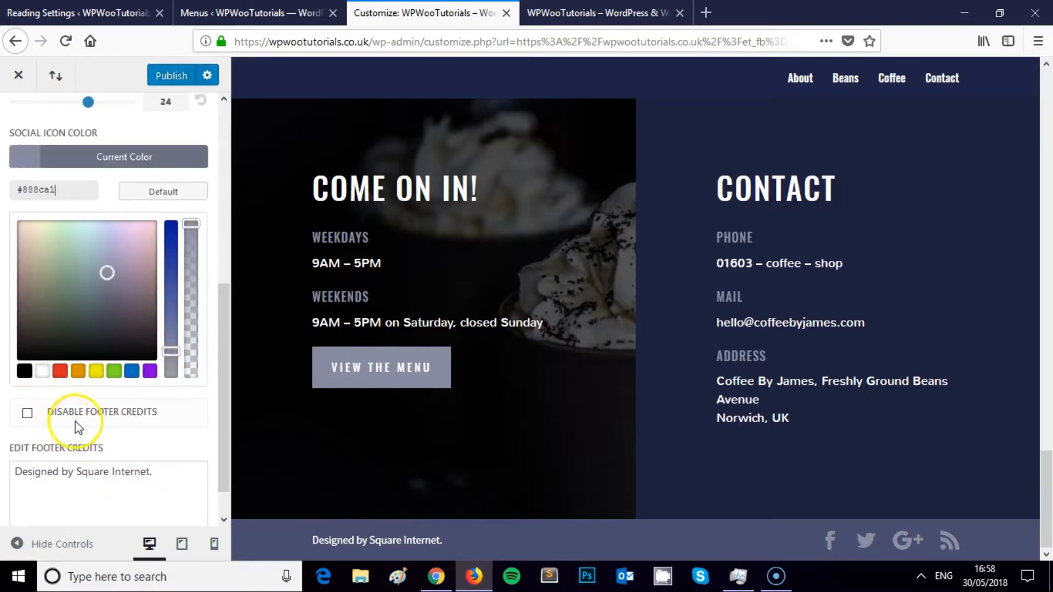
pyautogui.scroll(7, 78, 432)
# - Set the bottom bar text colour to 888CA1, publish, and reload the live-site tab
pyautogui.click(110, 267)
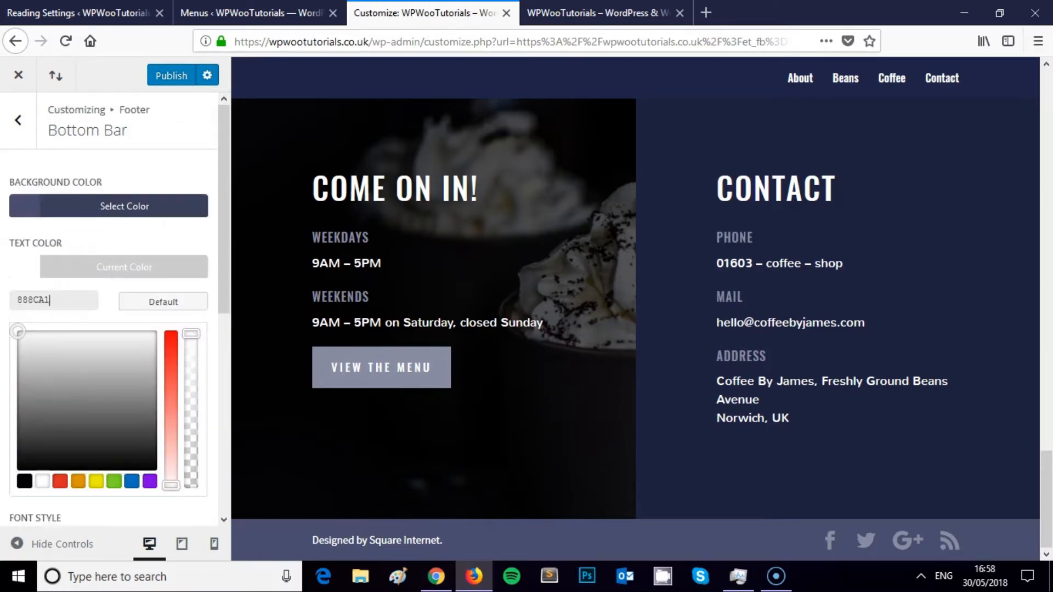
pyautogui.click(171, 76)
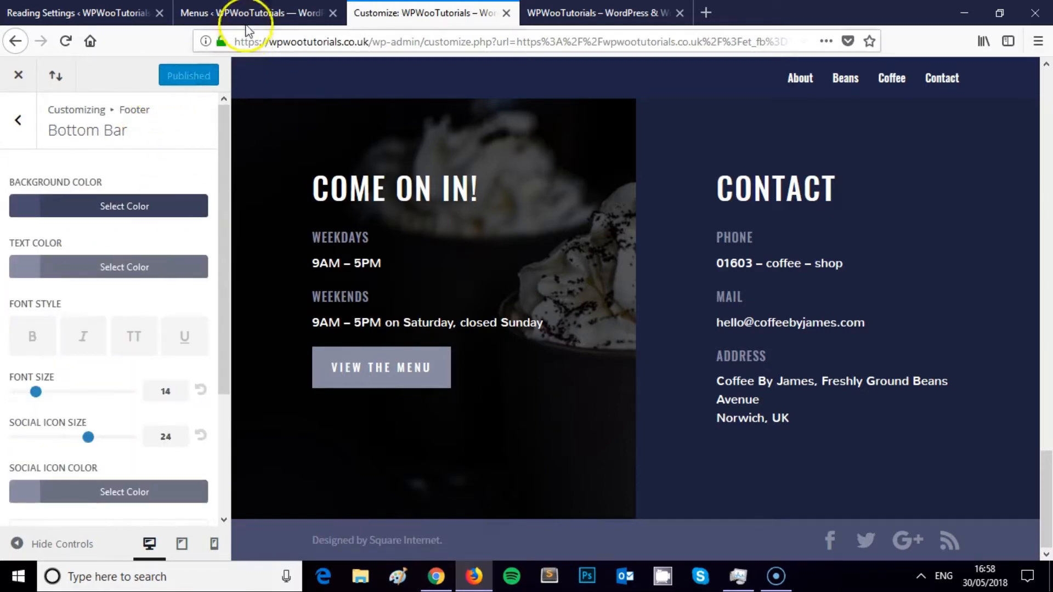
pyautogui.click(251, 14)
pyautogui.click(590, 13)
pyautogui.press('F5')
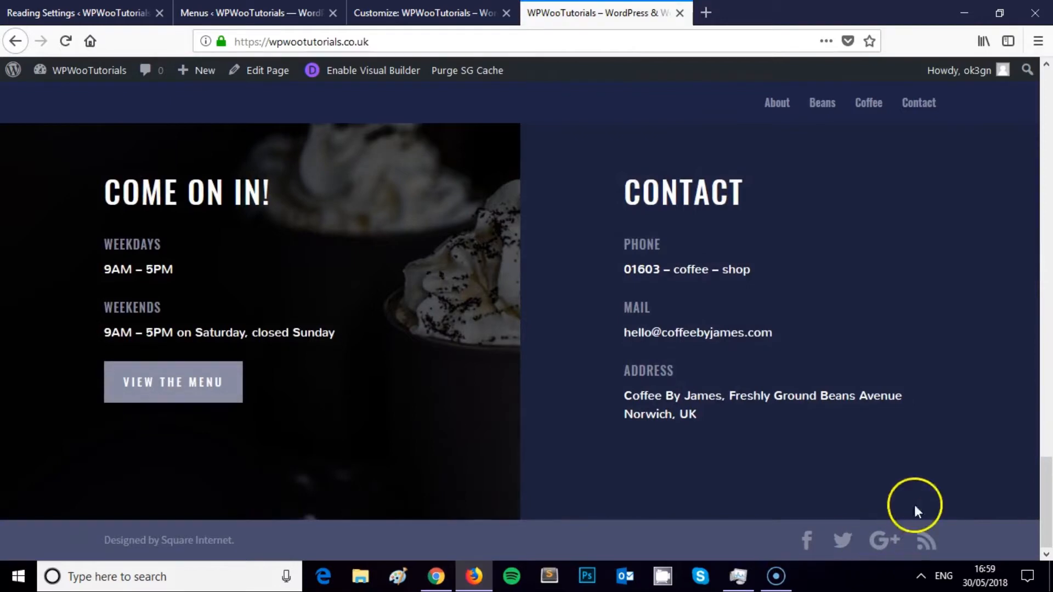
# - Scroll through the live home page to review the #888ca1 footer credits and icons
pyautogui.scroll(3, 696, 264)
pyautogui.scroll(-3, 696, 264)
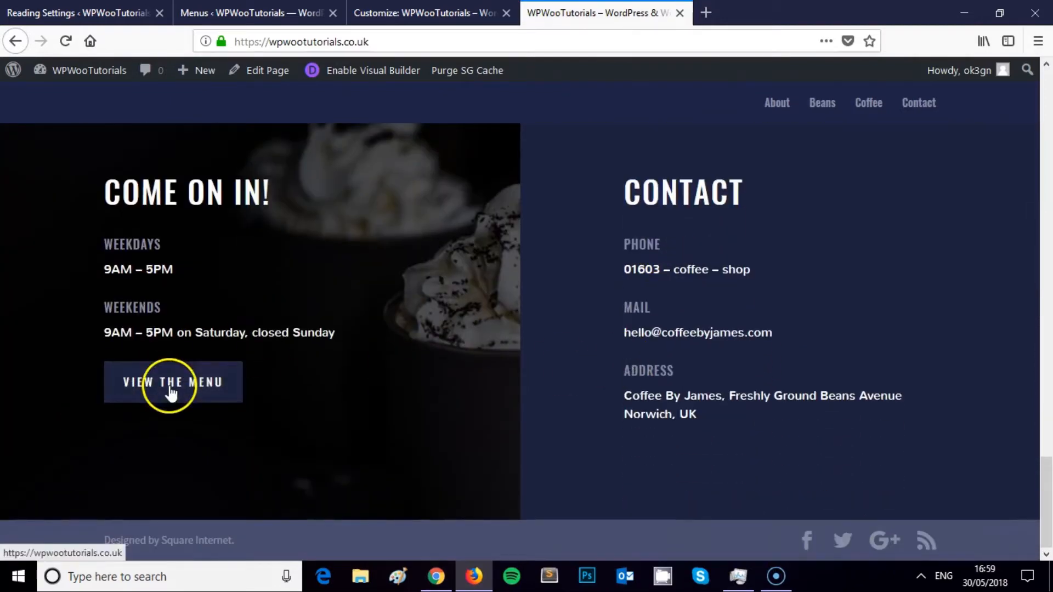
pyautogui.scroll(15, 656, 357)
pyautogui.scroll(-5, 611, 369)
pyautogui.scroll(10, 329, 340)
pyautogui.scroll(-5, 332, 309)
pyautogui.scroll(-10, 332, 305)
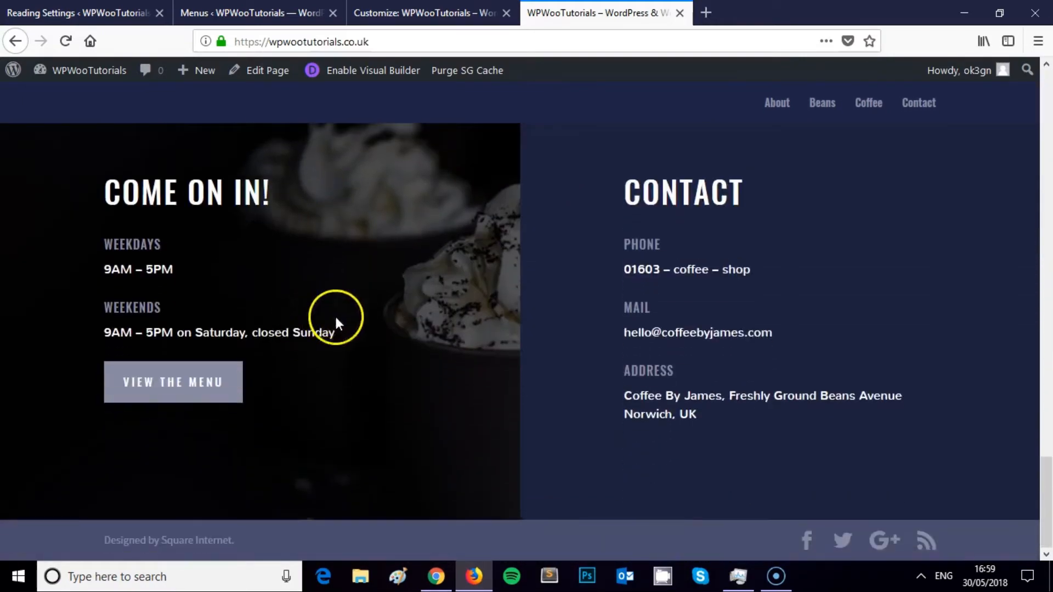
pyautogui.scroll(12, 305, 329)
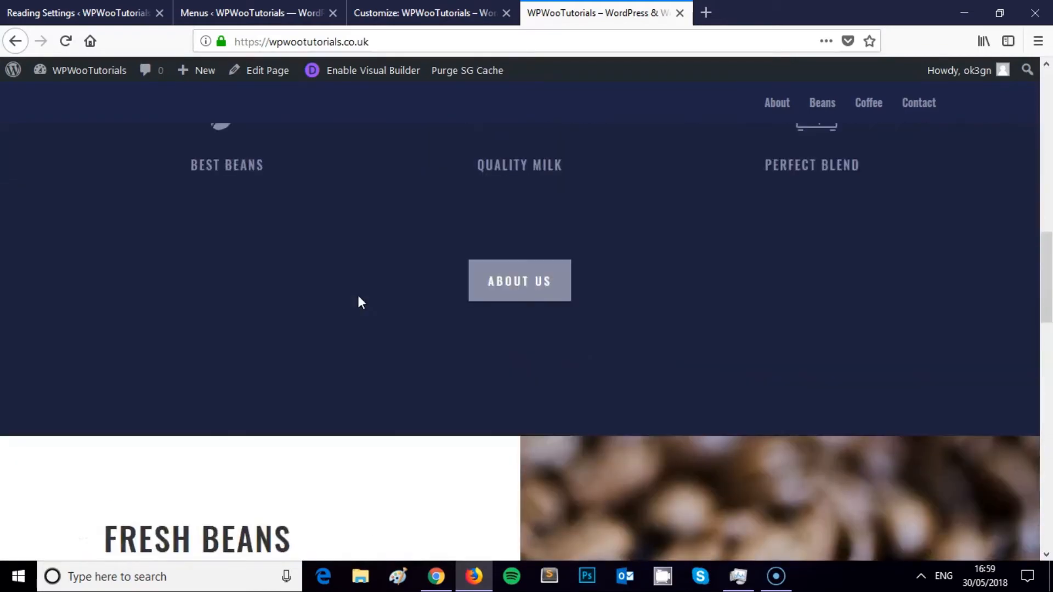
pyautogui.scroll(5, 357, 295)
pyautogui.scroll(-4, 357, 295)
pyautogui.click(539, 370)
pyautogui.scroll(6, 425, 310)
pyautogui.scroll(4, 422, 311)
# - Test where the BUY COFFEE button leads, then open the home page in the Visual Builder
pyautogui.click(515, 329)
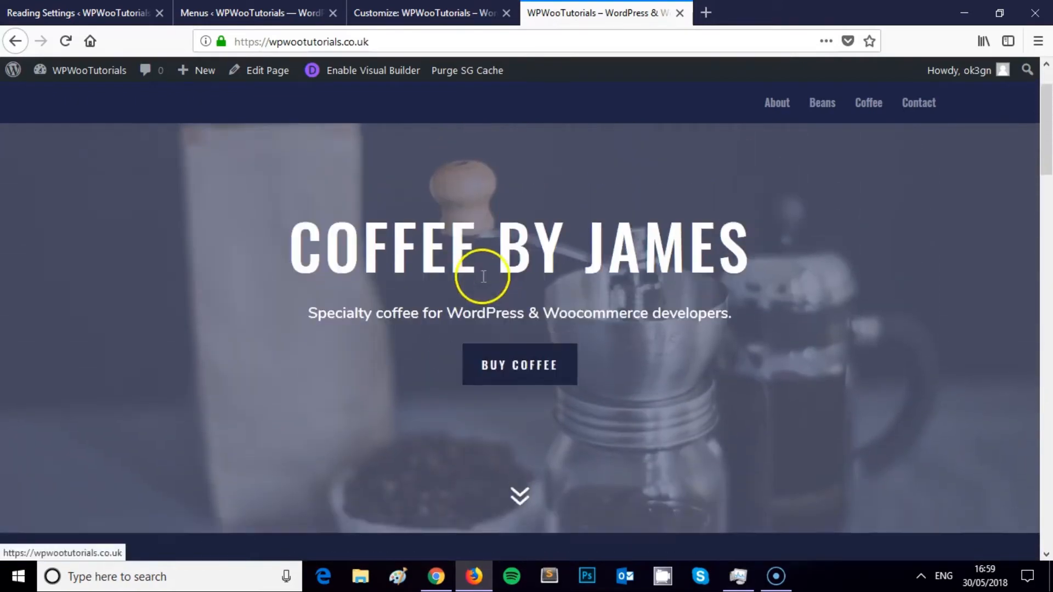
pyautogui.scroll(-15, 545, 467)
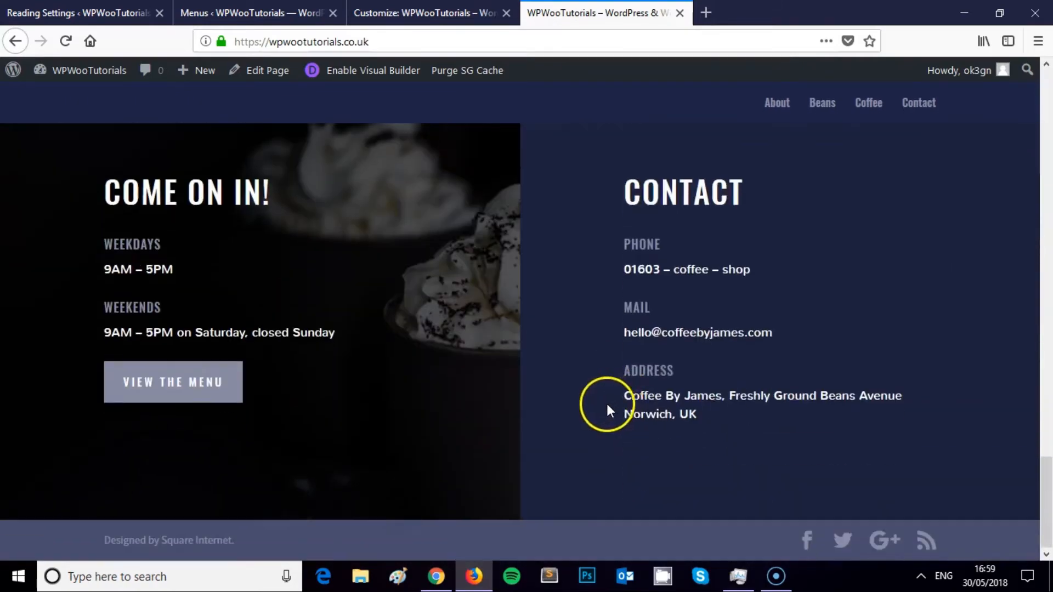
pyautogui.scroll(4, 606, 404)
pyautogui.click(442, 12)
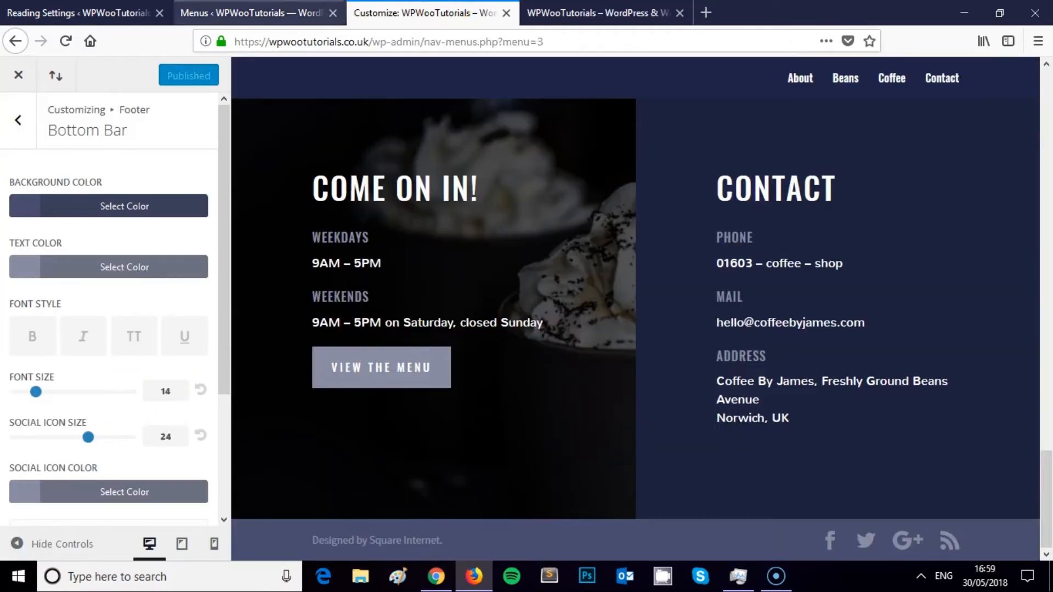
pyautogui.click(255, 12)
pyautogui.click(581, 12)
pyautogui.scroll(4, 512, 247)
pyautogui.scroll(5, 512, 248)
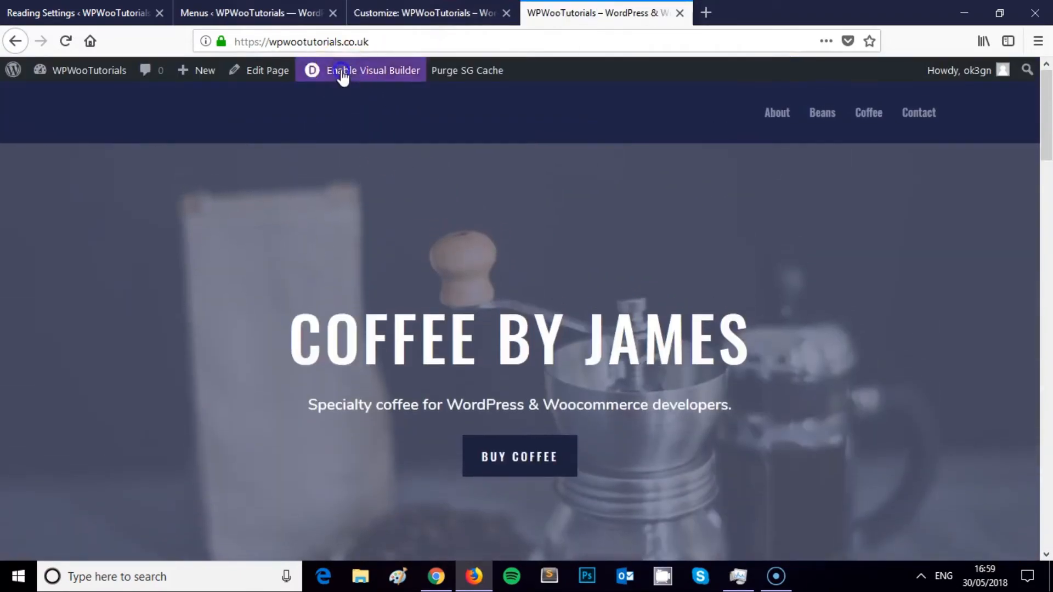
pyautogui.click(343, 72)
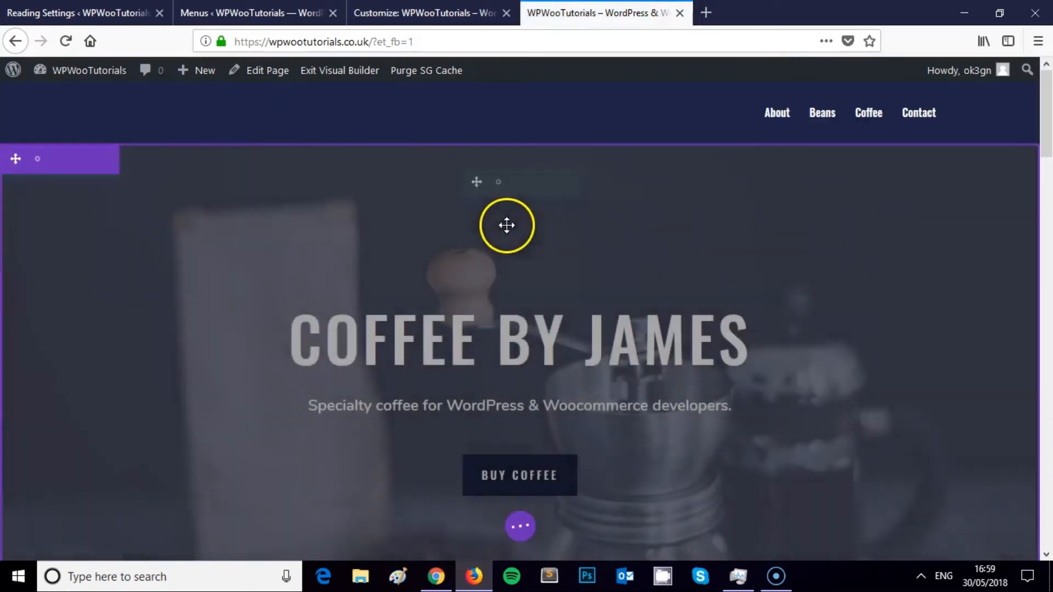
# - Check the Fullwidth Header's BUY COFFEE button link (/#contact) and keep the settings
pyautogui.scroll(3, 518, 230)
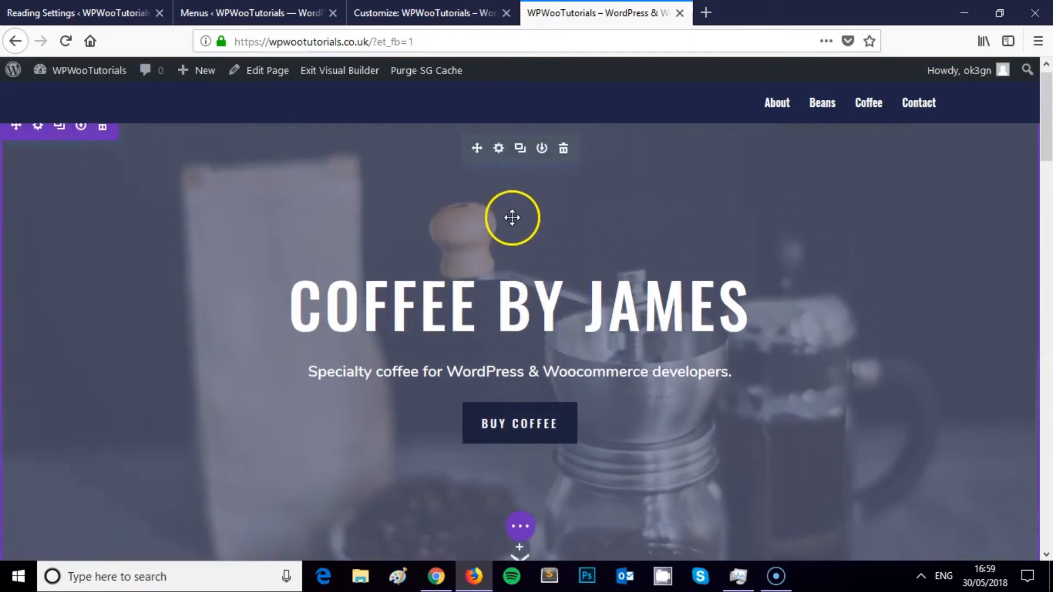
pyautogui.click(500, 181)
pyautogui.scroll(-5, 189, 230)
pyautogui.scroll(3, 193, 234)
pyautogui.scroll(-5, 193, 234)
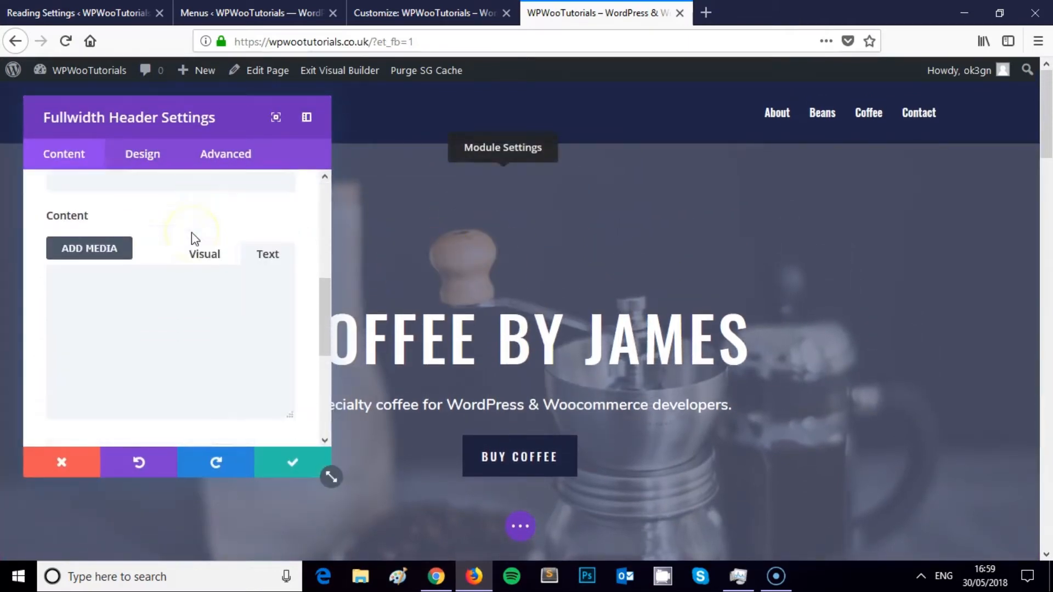
pyautogui.click(132, 299)
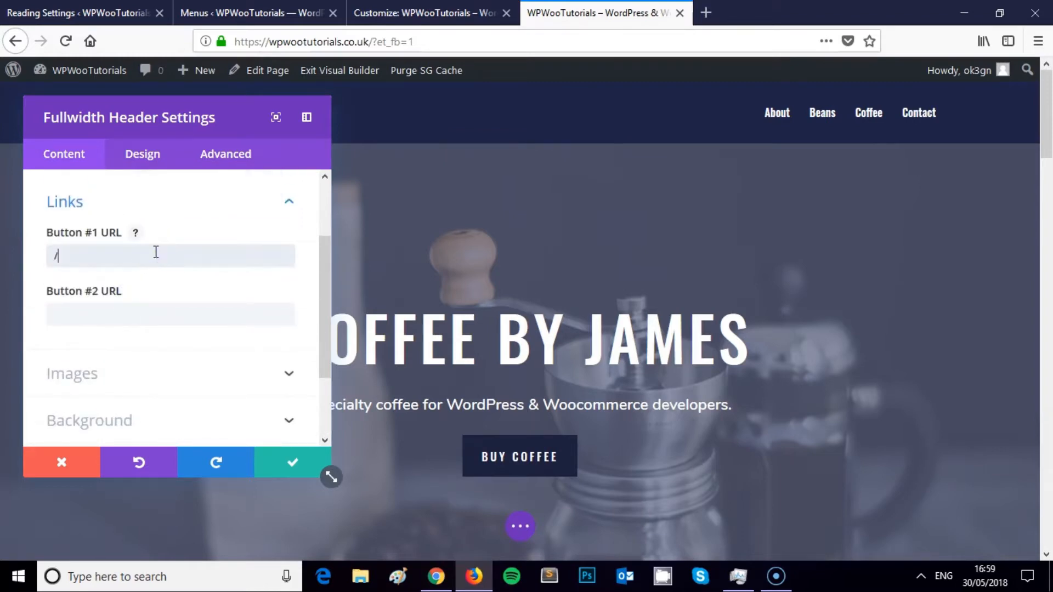
pyautogui.click(275, 474)
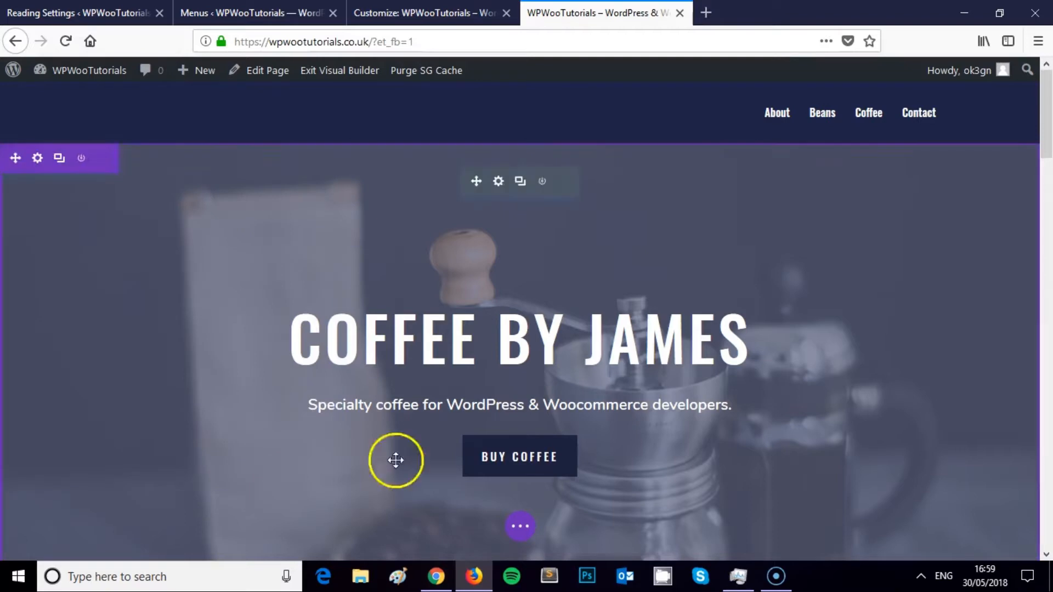
# - Save the home page and open the live site's address in a new tab
pyautogui.click(523, 530)
pyautogui.click(995, 527)
pyautogui.click(359, 38)
pyautogui.hotkey('shift', 'Home')
pyautogui.hotkey('ctrl', 'c')
pyautogui.click(704, 13)
pyautogui.hotkey('ctrl', 'v')
pyautogui.press('Return')
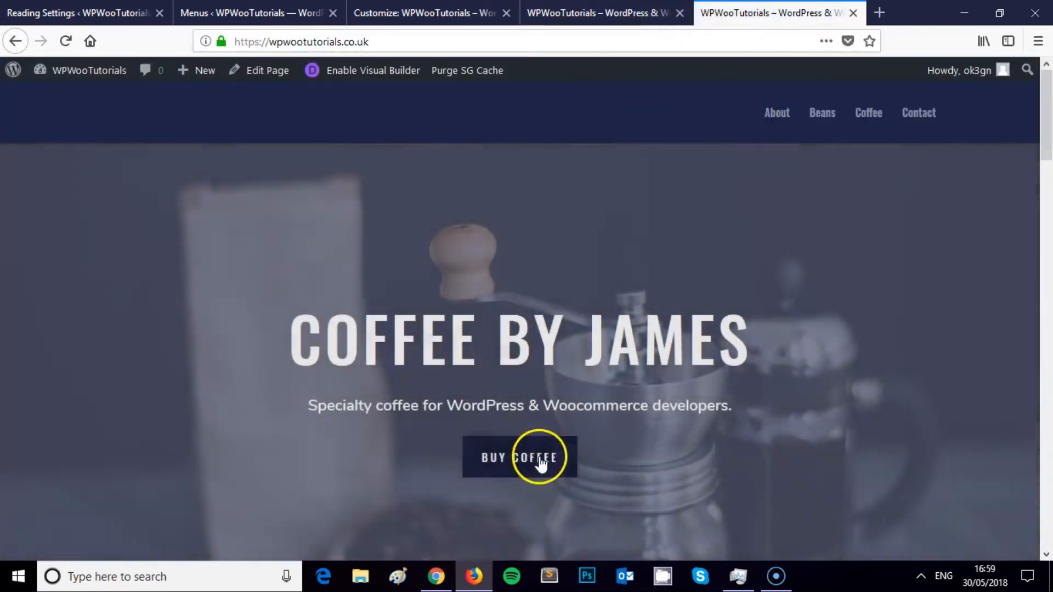
pyautogui.scroll(-3, 538, 463)
pyautogui.scroll(-10, 538, 458)
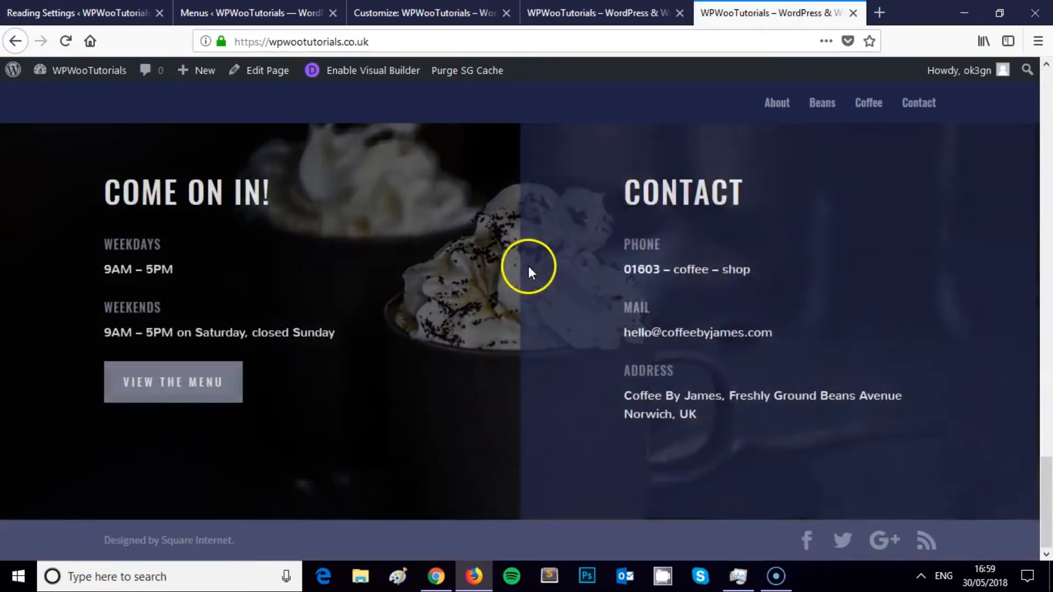
pyautogui.scroll(3, 515, 266)
pyautogui.scroll(-2, 527, 258)
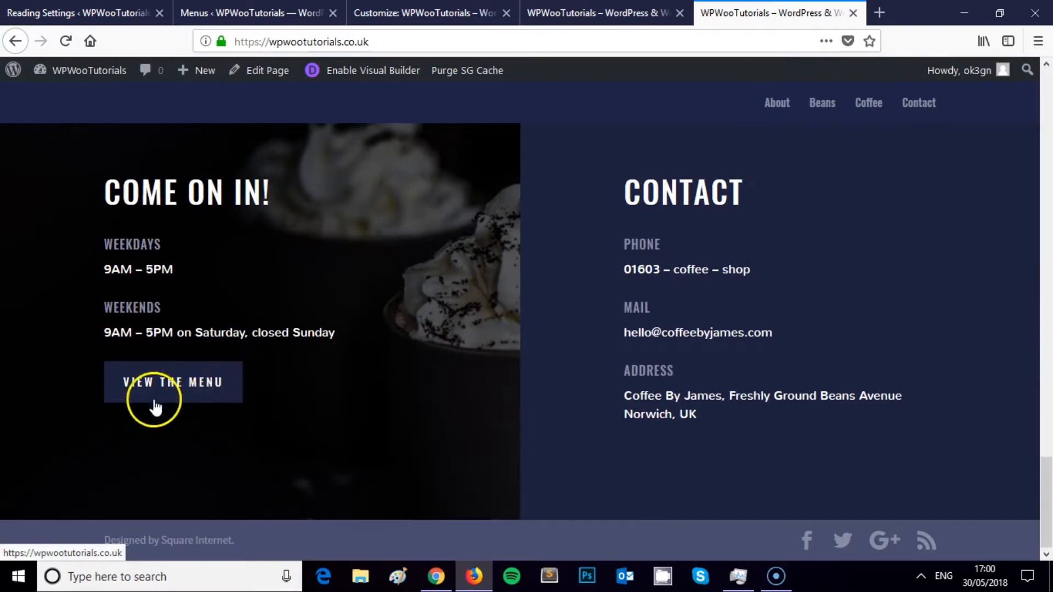
pyautogui.scroll(1, 196, 387)
pyautogui.scroll(-1, 196, 384)
pyautogui.scroll(2, 202, 383)
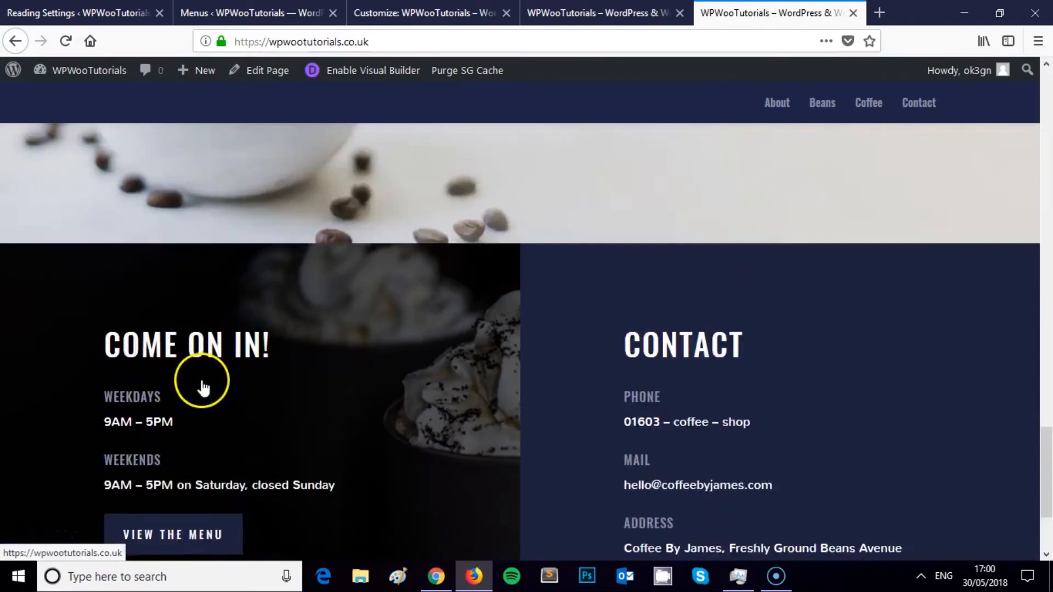
pyautogui.scroll(3, 241, 427)
pyautogui.scroll(-1, 276, 439)
pyautogui.scroll(4, 308, 433)
pyautogui.scroll(-8, 334, 424)
# - Inspect the VIEW THE MENU button's design settings, then close them without changes
pyautogui.click(601, 12)
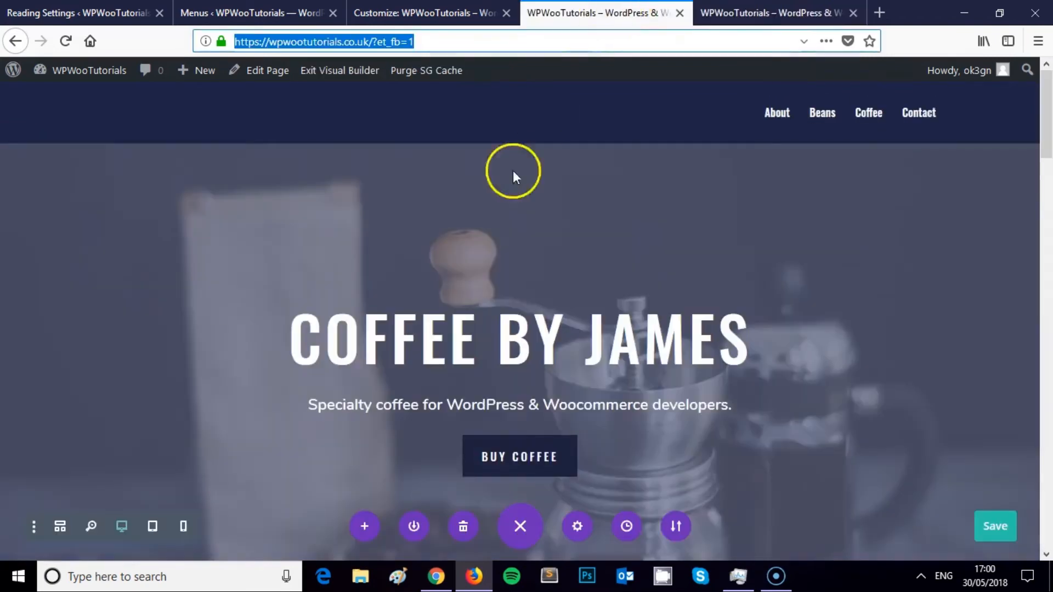
pyautogui.scroll(-8, 494, 291)
pyautogui.click(1048, 445)
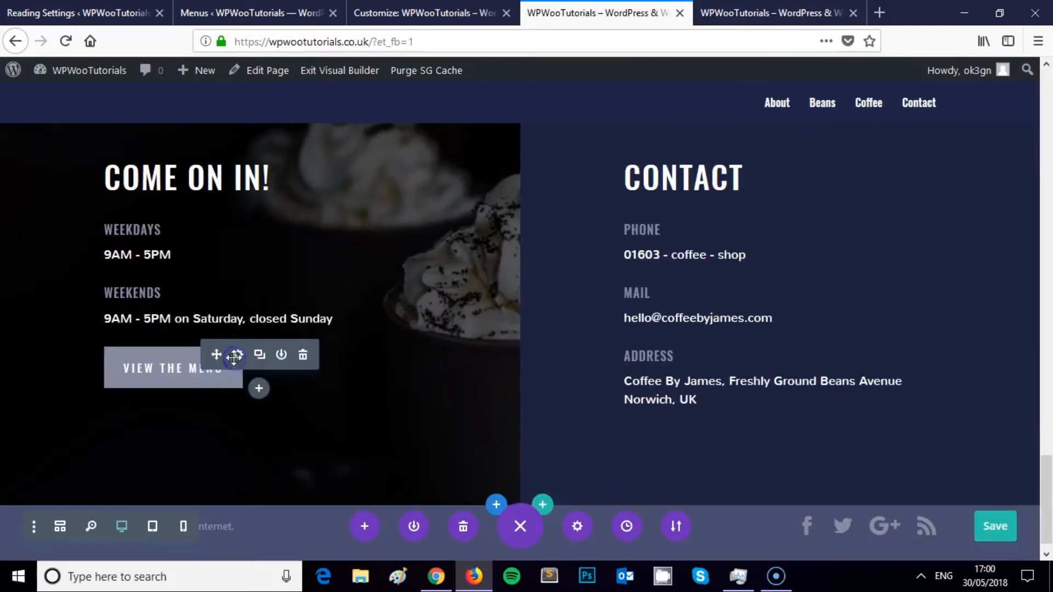
pyautogui.click(237, 354)
pyautogui.click(143, 159)
pyautogui.scroll(-2, 177, 305)
pyautogui.click(89, 235)
pyautogui.scroll(-15, 164, 287)
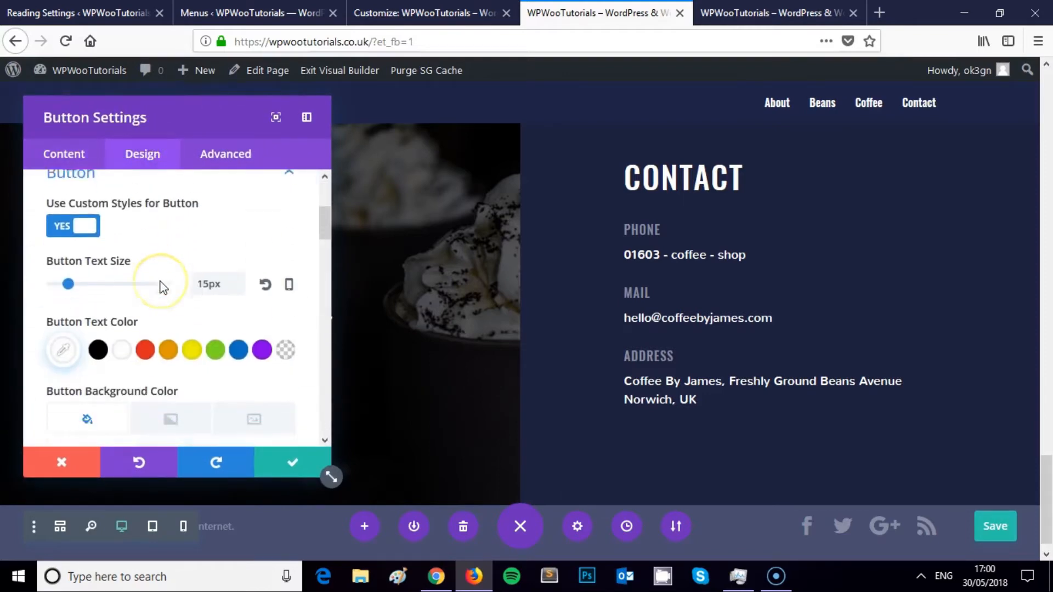
pyautogui.scroll(-1, 192, 252)
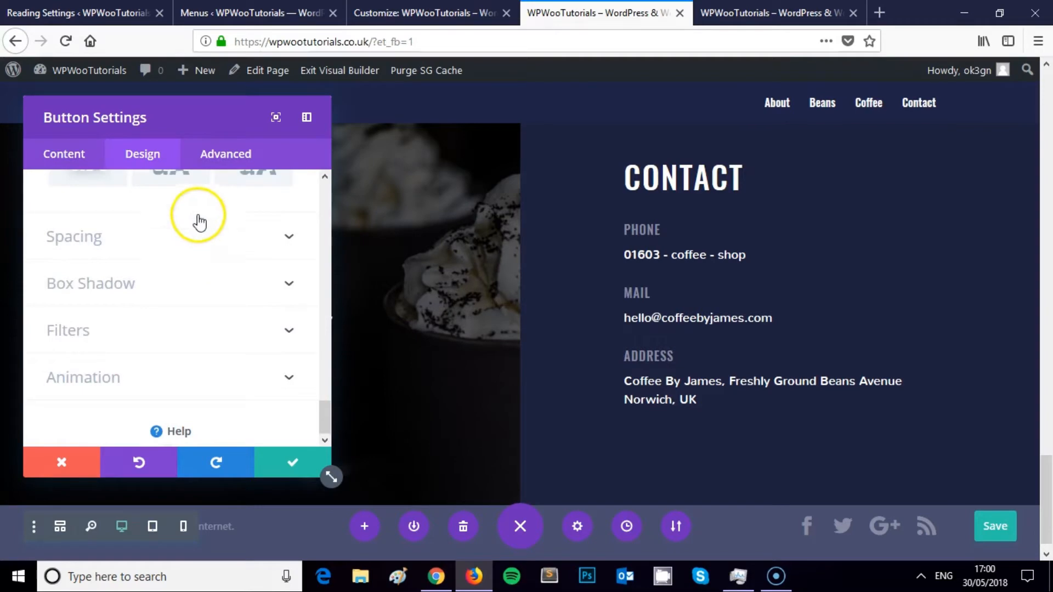
pyautogui.click(258, 13)
pyautogui.moveTo(67, 204)
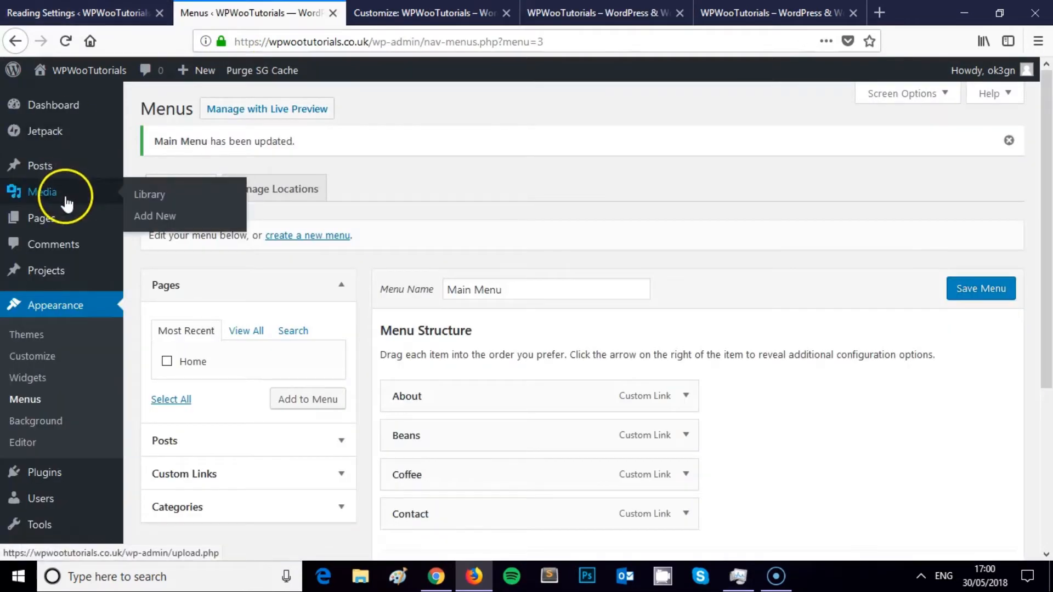
pyautogui.click(651, 11)
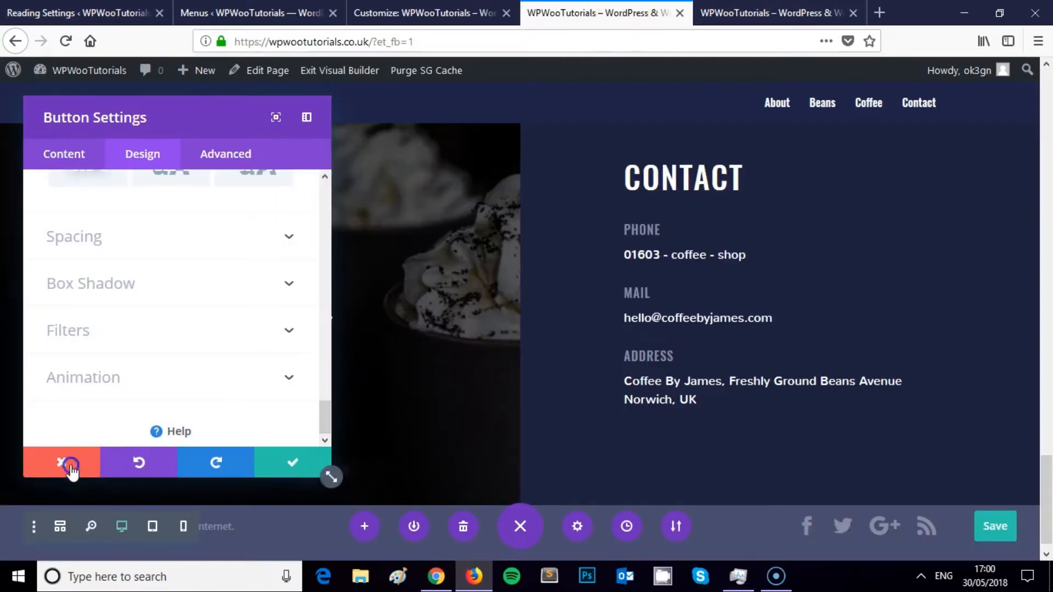
pyautogui.click(390, 258)
# - Link the LEARN MORE button in the coffee-beans section to /#contact and apply
pyautogui.scroll(6, 500, 268)
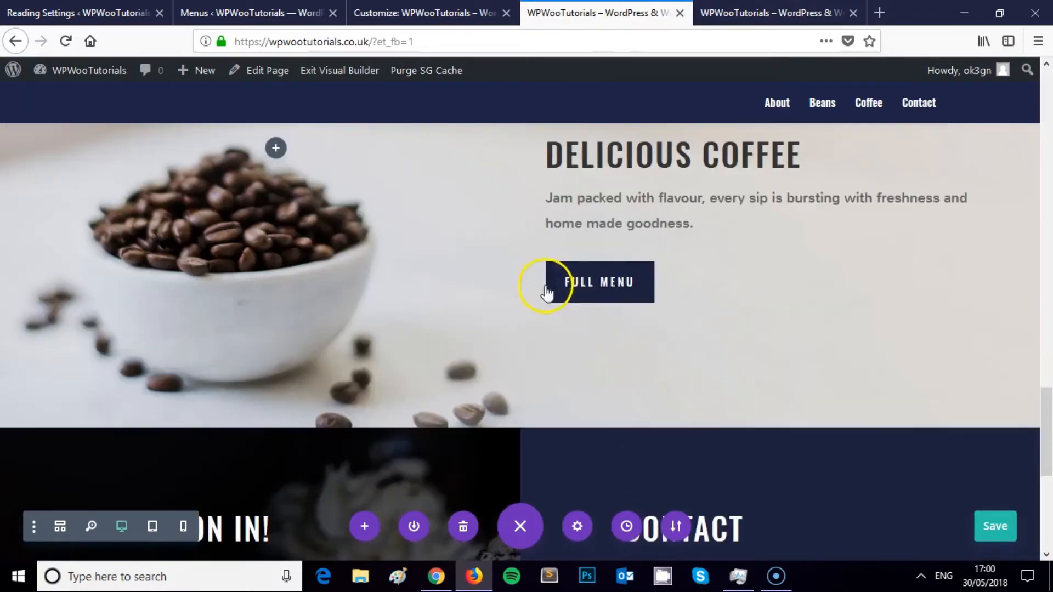
pyautogui.scroll(10, 590, 292)
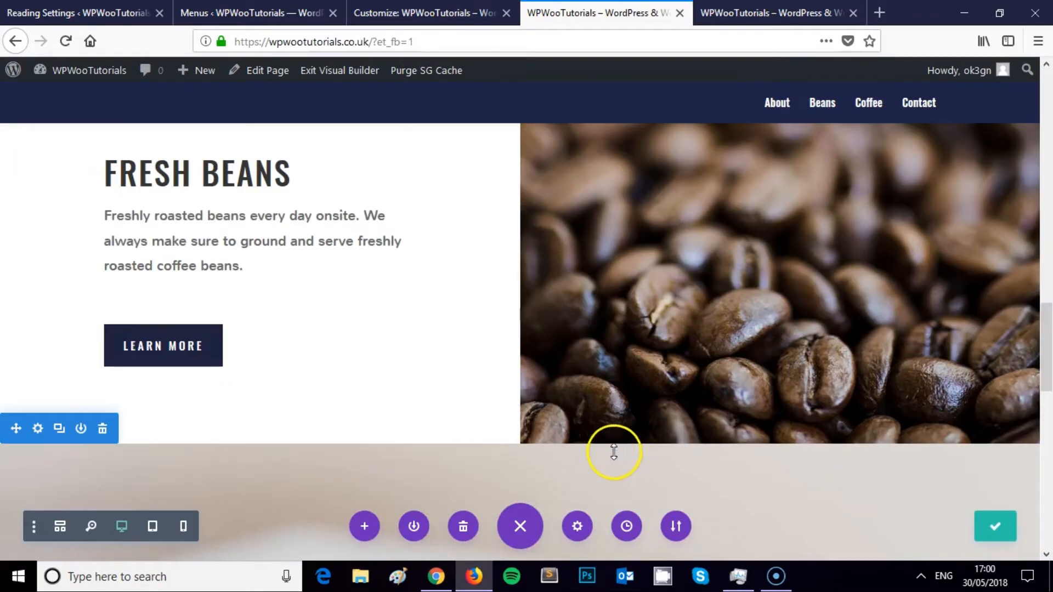
pyautogui.scroll(-3, 225, 393)
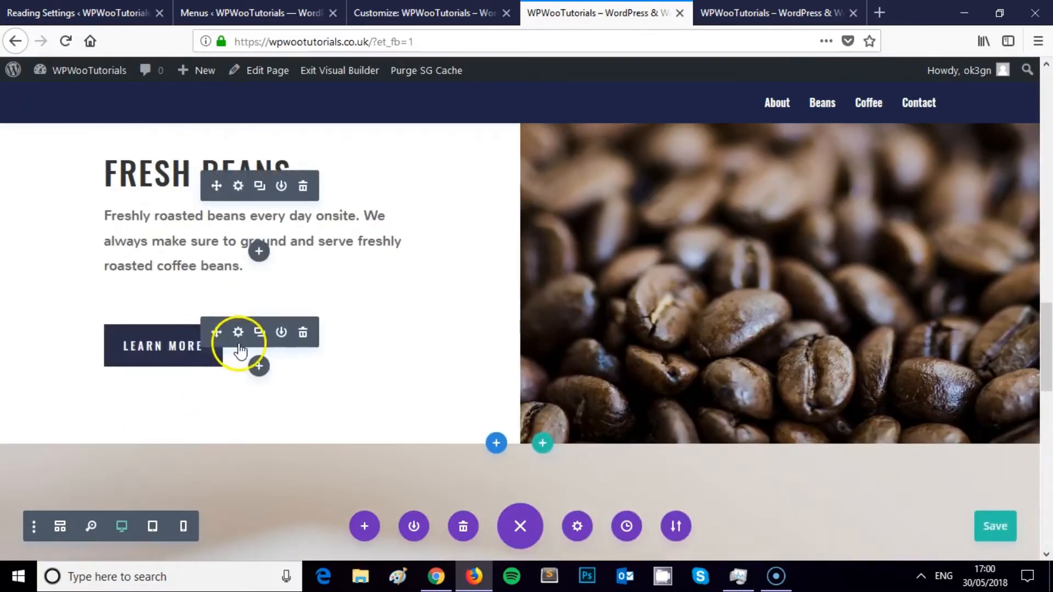
pyautogui.click(238, 334)
pyautogui.click(148, 154)
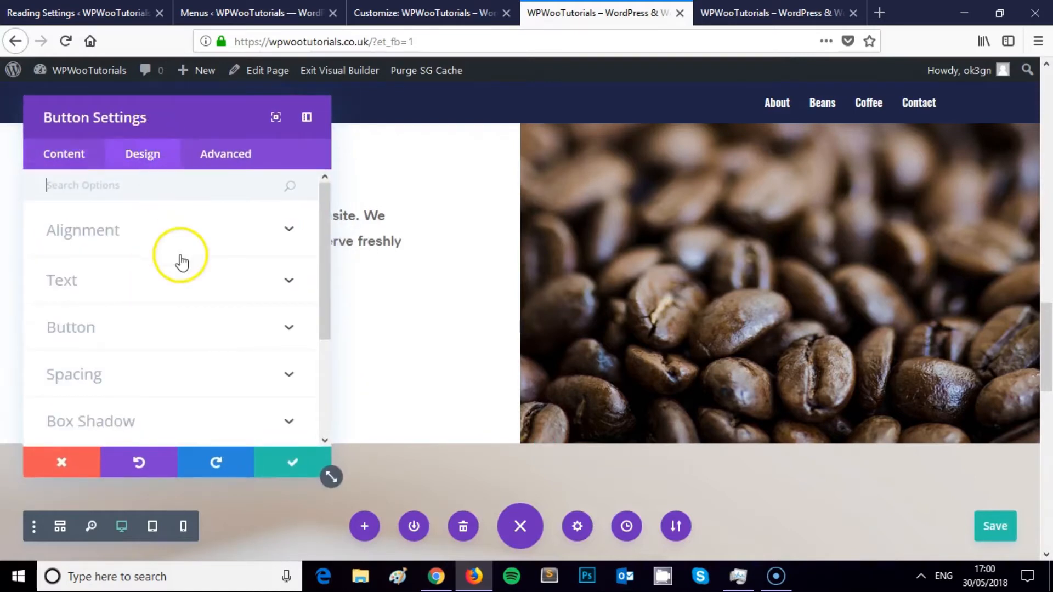
pyautogui.scroll(-2, 174, 253)
pyautogui.scroll(2, 149, 276)
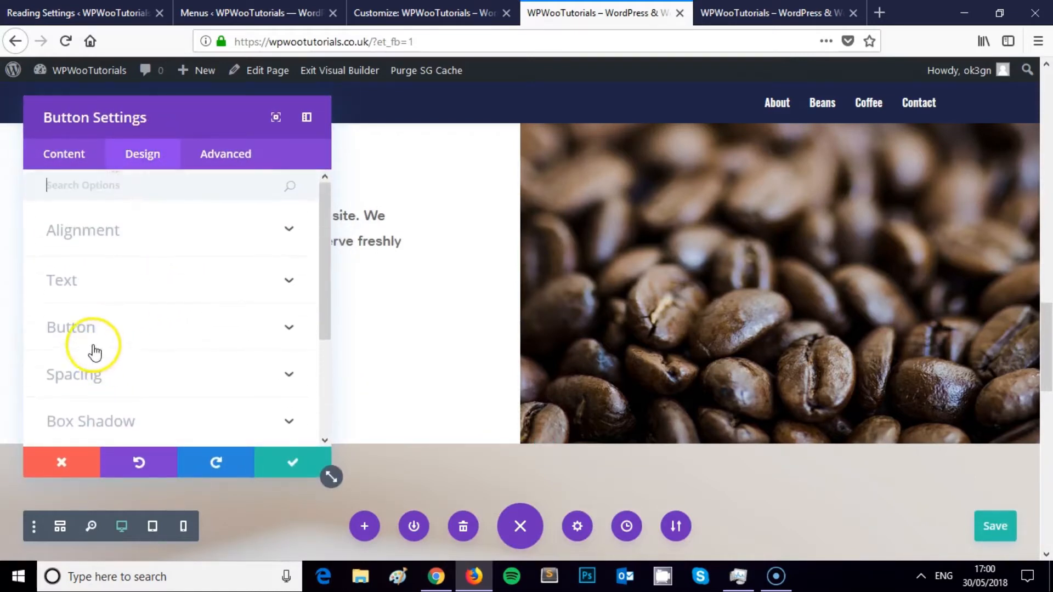
pyautogui.click(161, 315)
pyautogui.scroll(-10, 182, 291)
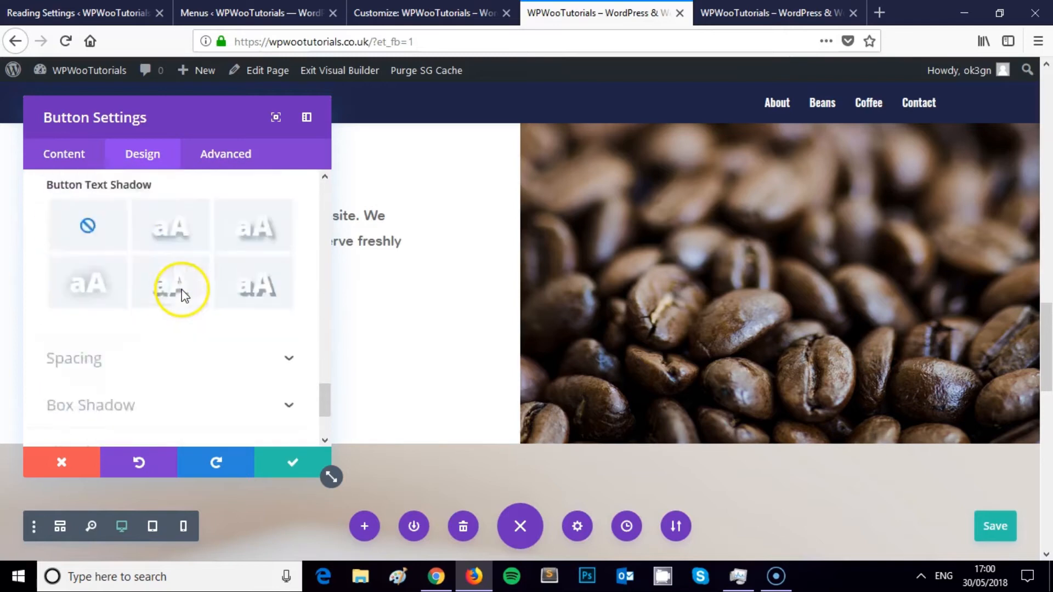
pyautogui.click(101, 164)
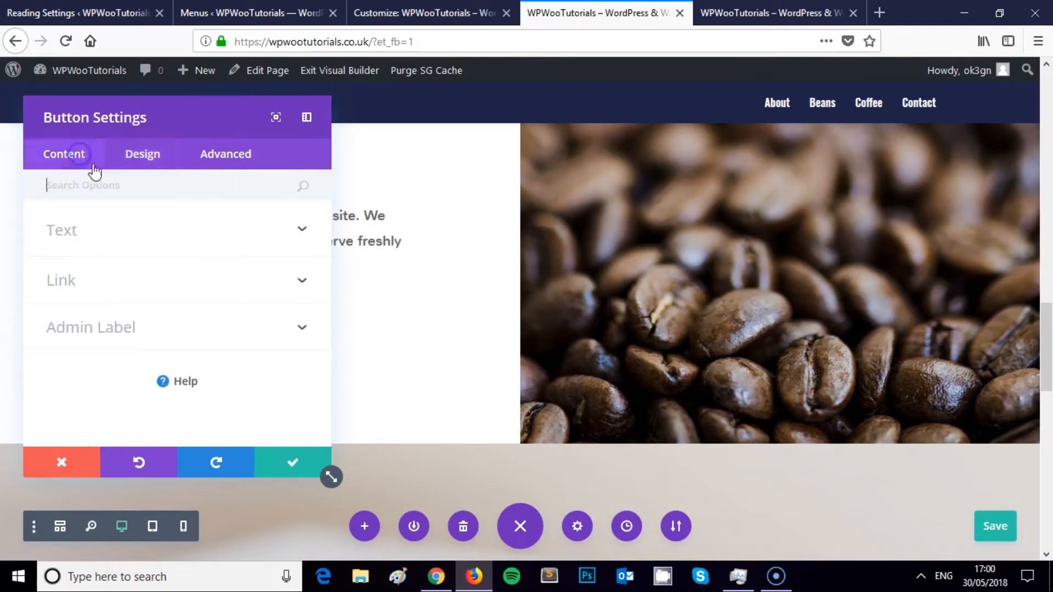
pyautogui.click(120, 291)
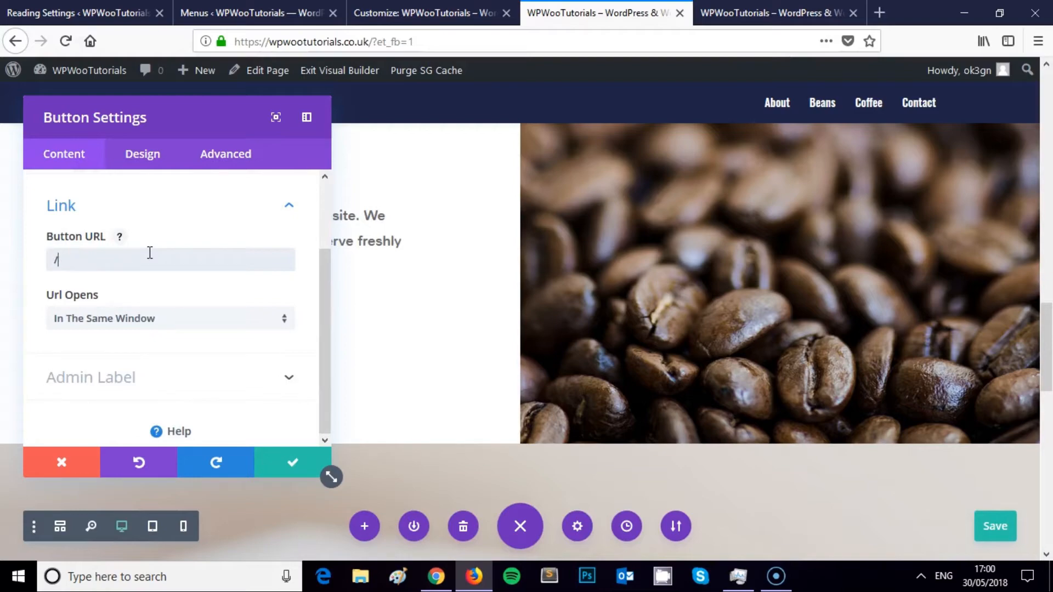
pyautogui.click(285, 471)
pyautogui.scroll(20, 444, 305)
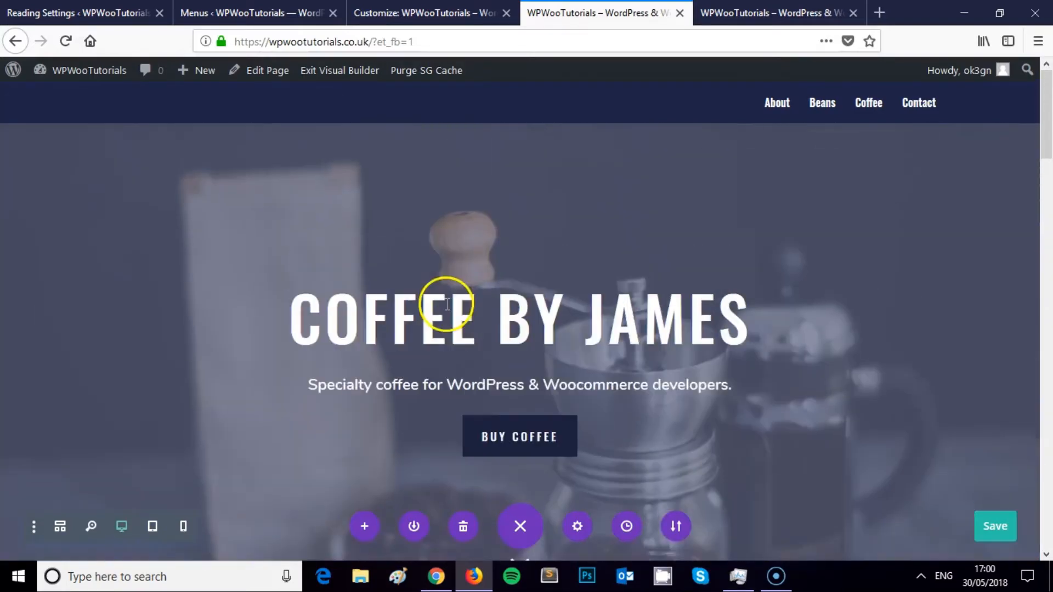
# - Set the About us button's Button URL to /#contact and apply it
pyautogui.scroll(-3, 521, 287)
pyautogui.scroll(-6, 543, 260)
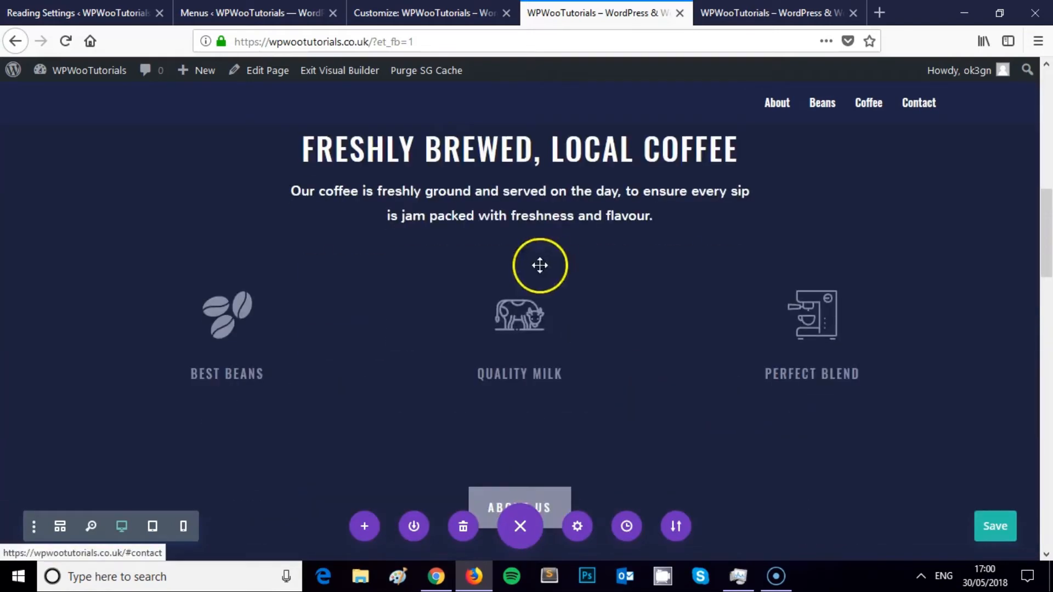
pyautogui.scroll(-3, 543, 482)
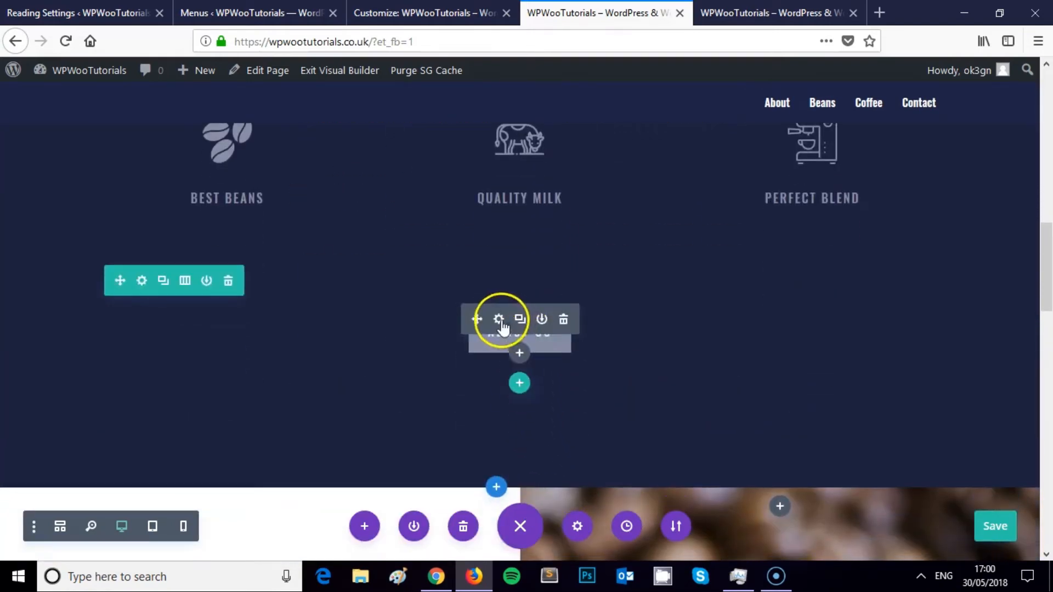
pyautogui.click(499, 321)
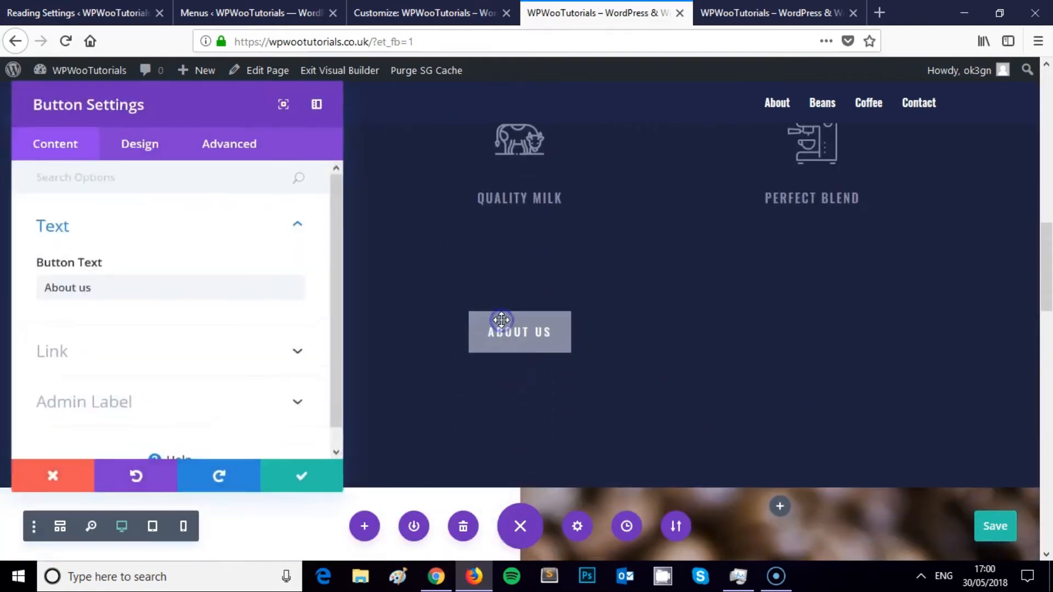
pyautogui.click(141, 157)
pyautogui.click(57, 165)
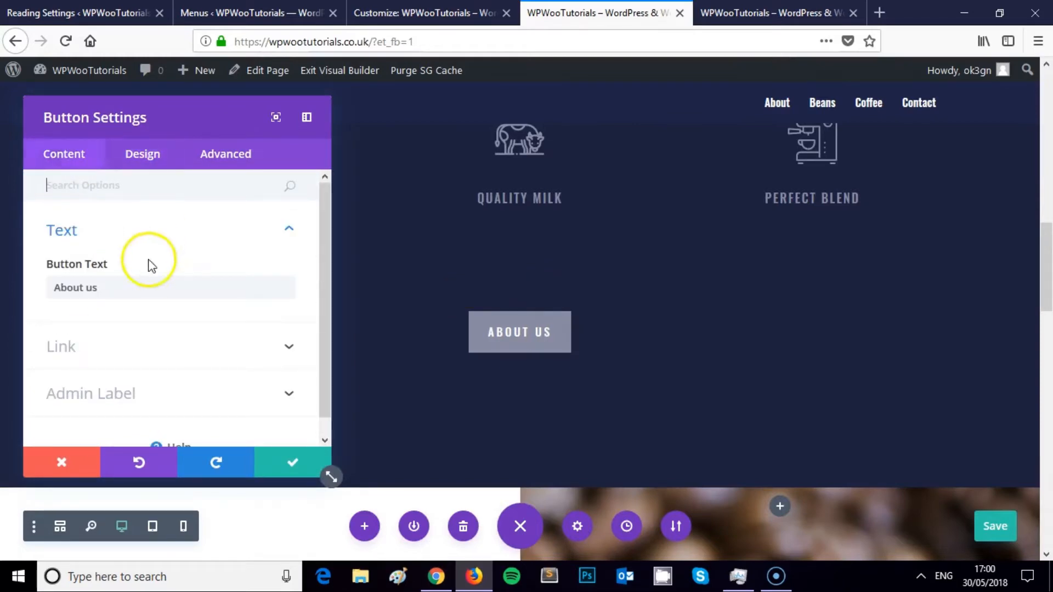
pyautogui.scroll(-1, 148, 319)
pyautogui.click(142, 337)
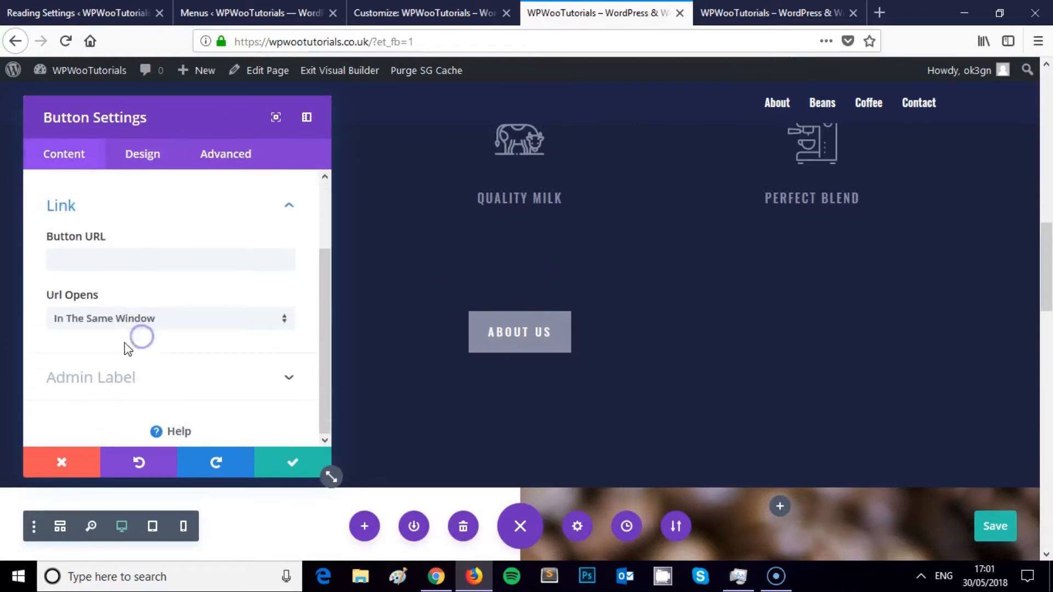
pyautogui.click(127, 254)
pyautogui.write('/#contact')
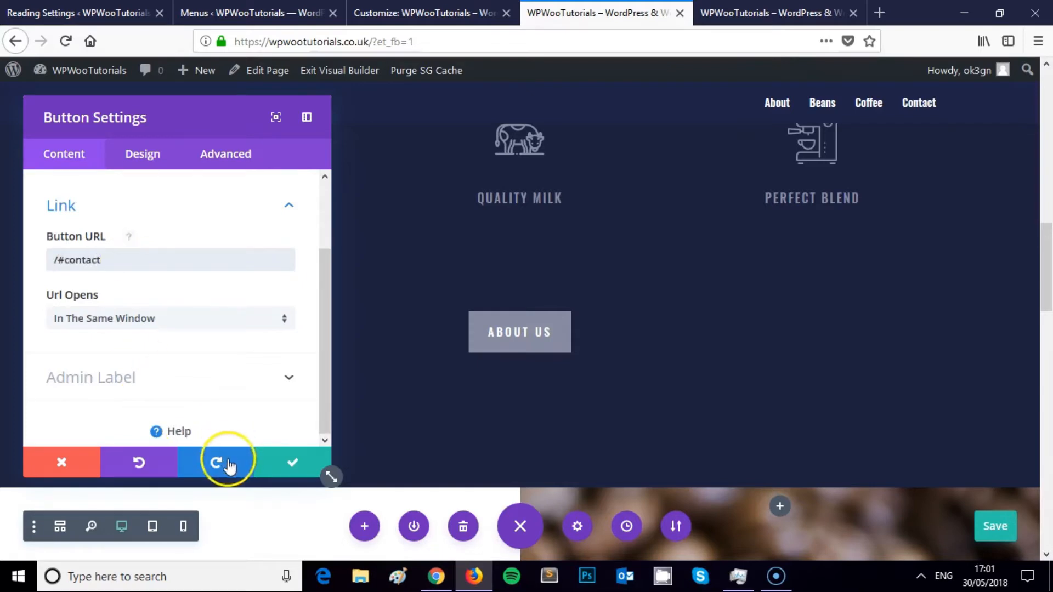
pyautogui.click(276, 462)
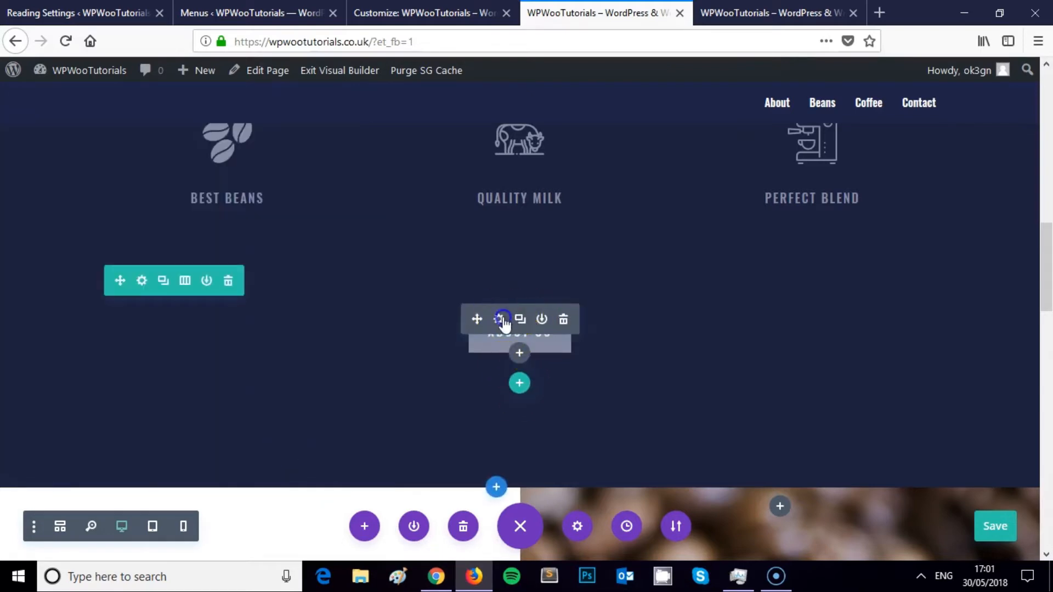
# - Change the button text from About us to Visit Us and apply it
pyautogui.click(500, 320)
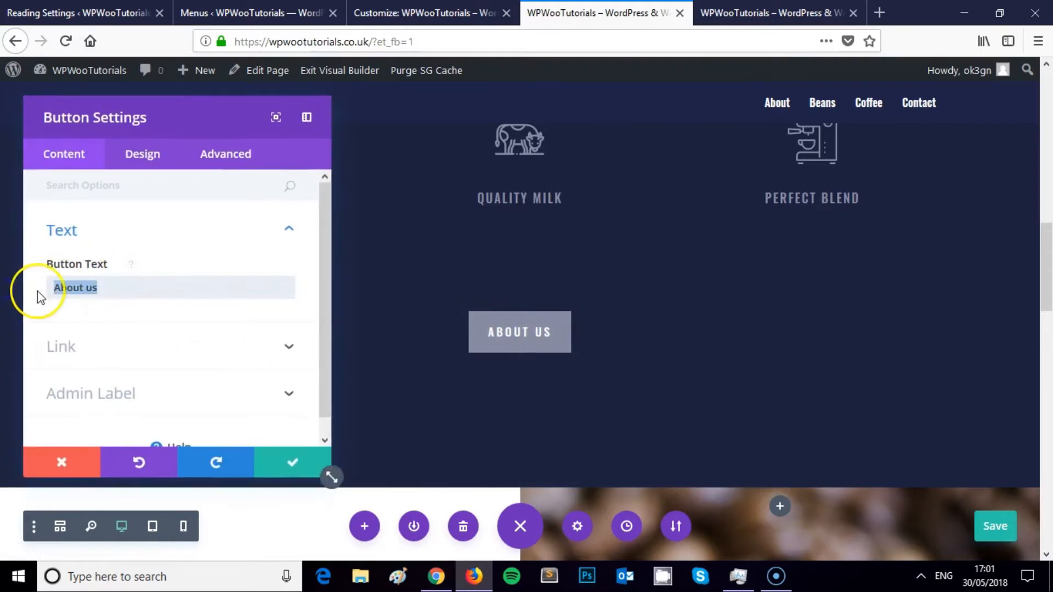
pyautogui.press('BackSpace')
pyautogui.write('Visit Us')
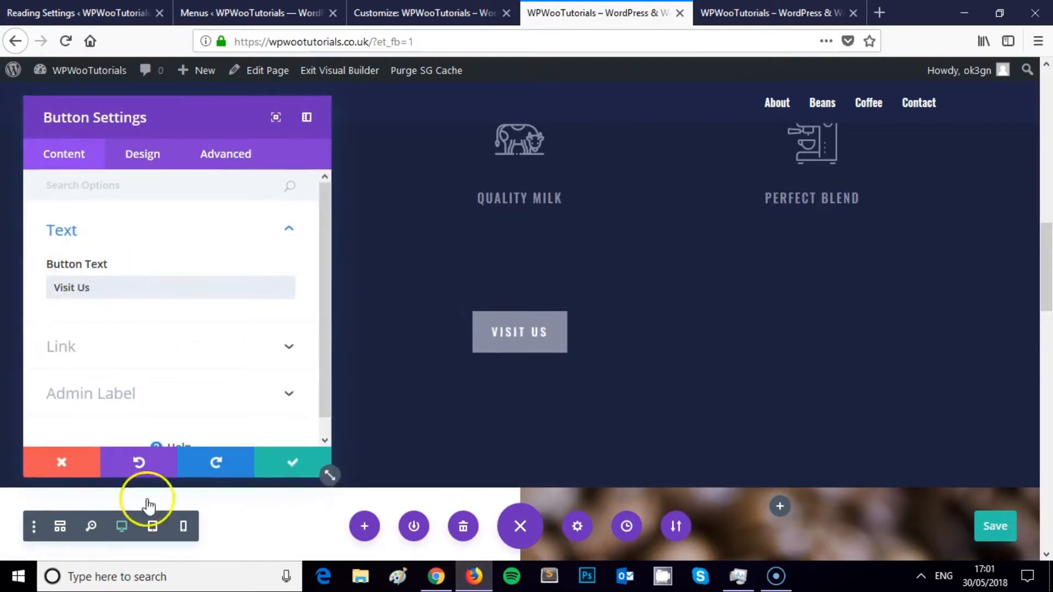
pyautogui.click(281, 475)
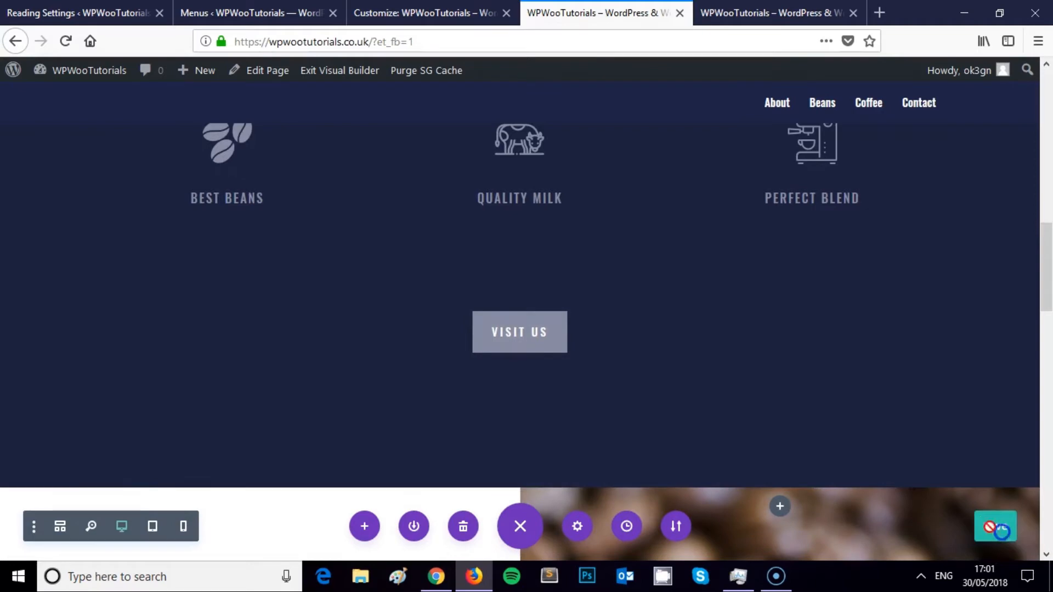
pyautogui.scroll(3, 589, 215)
pyautogui.scroll(-3, 589, 215)
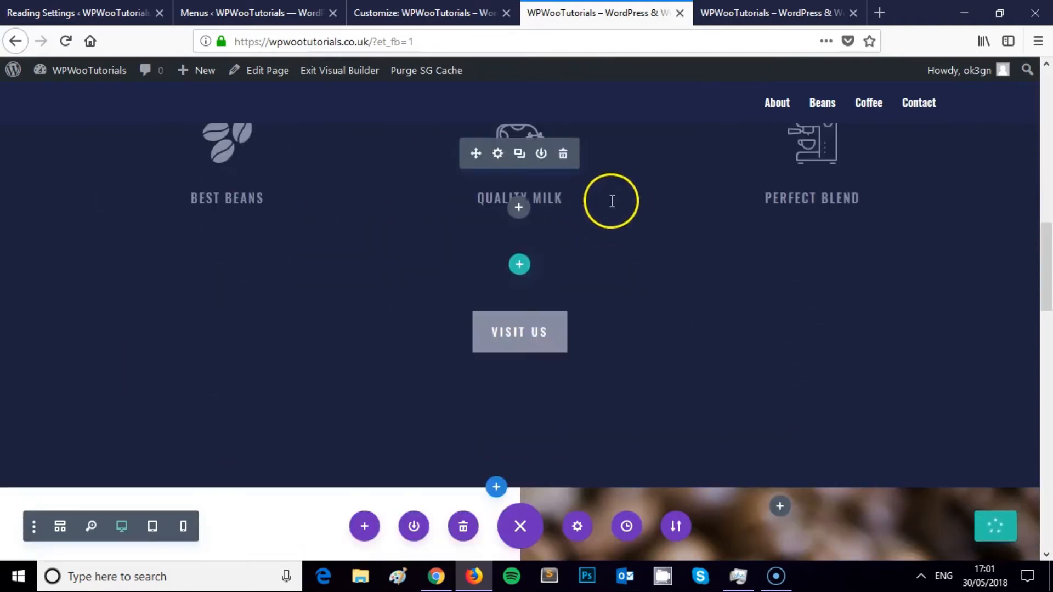
pyautogui.click(805, 8)
# - Reload the live site and confirm BUY COFFEE and VISIT US scroll to the Contact section
pyautogui.press('F5')
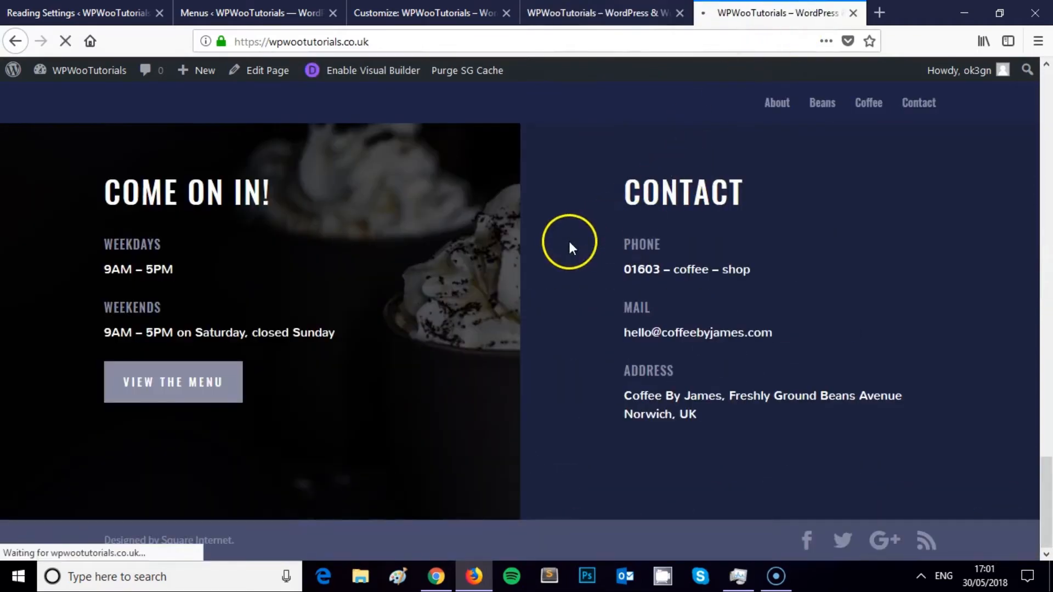
pyautogui.scroll(15, 598, 244)
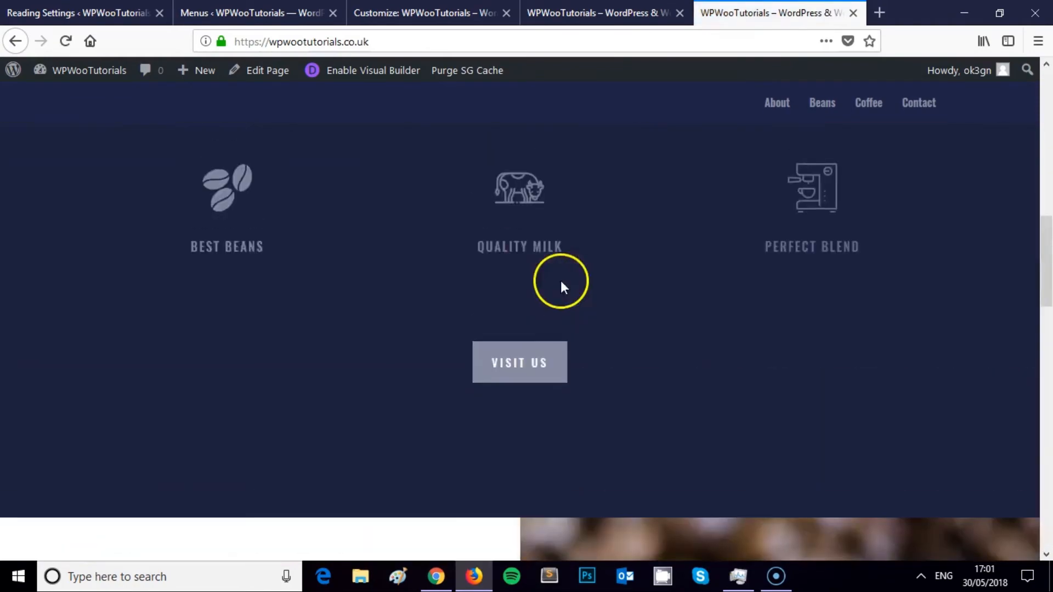
pyautogui.scroll(-3, 567, 331)
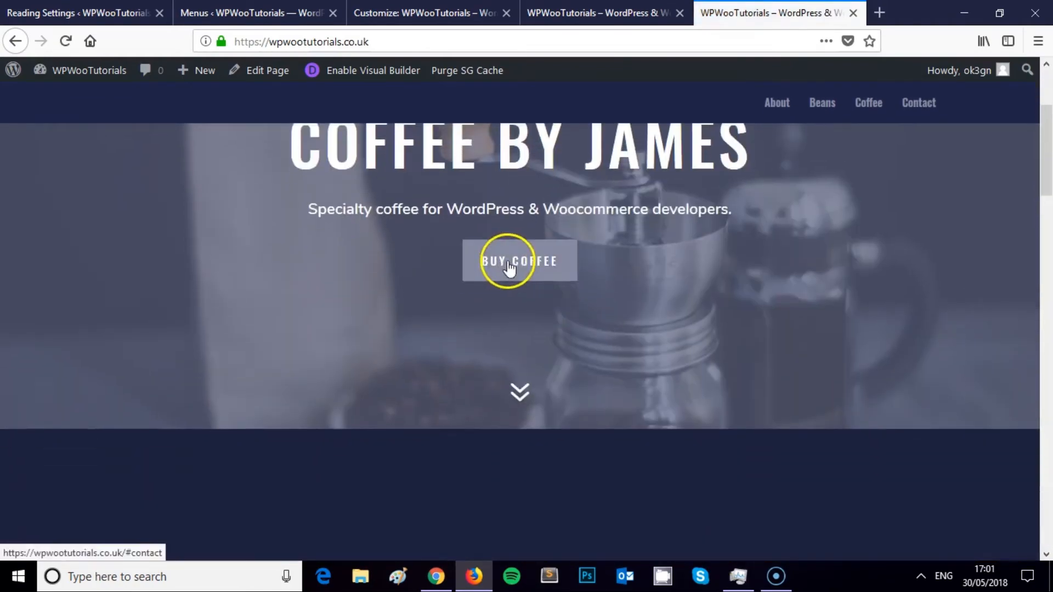
pyautogui.click(513, 269)
pyautogui.scroll(10, 520, 278)
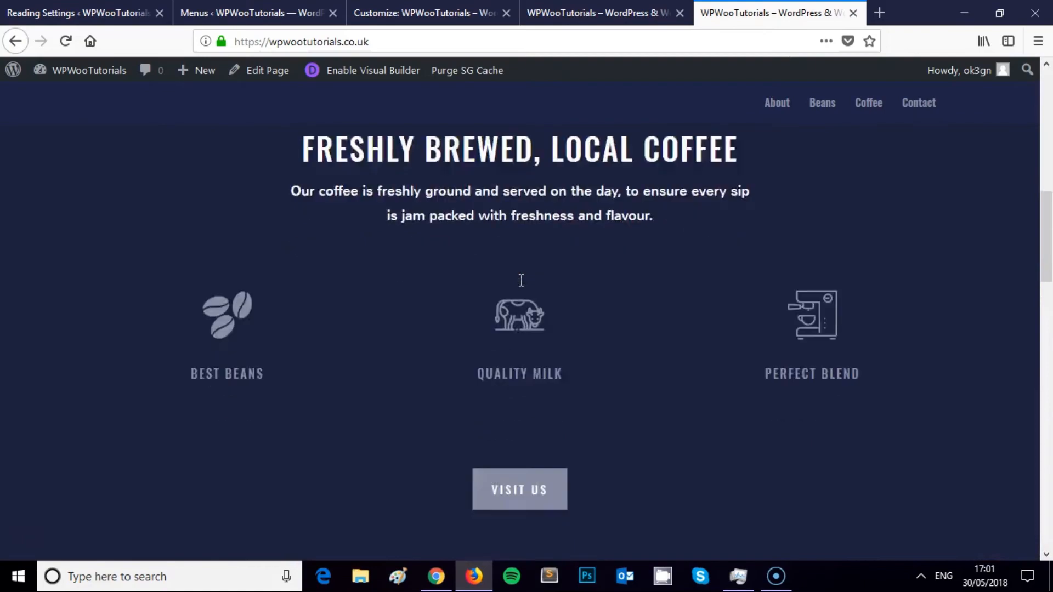
pyautogui.scroll(-3, 521, 280)
pyautogui.click(536, 369)
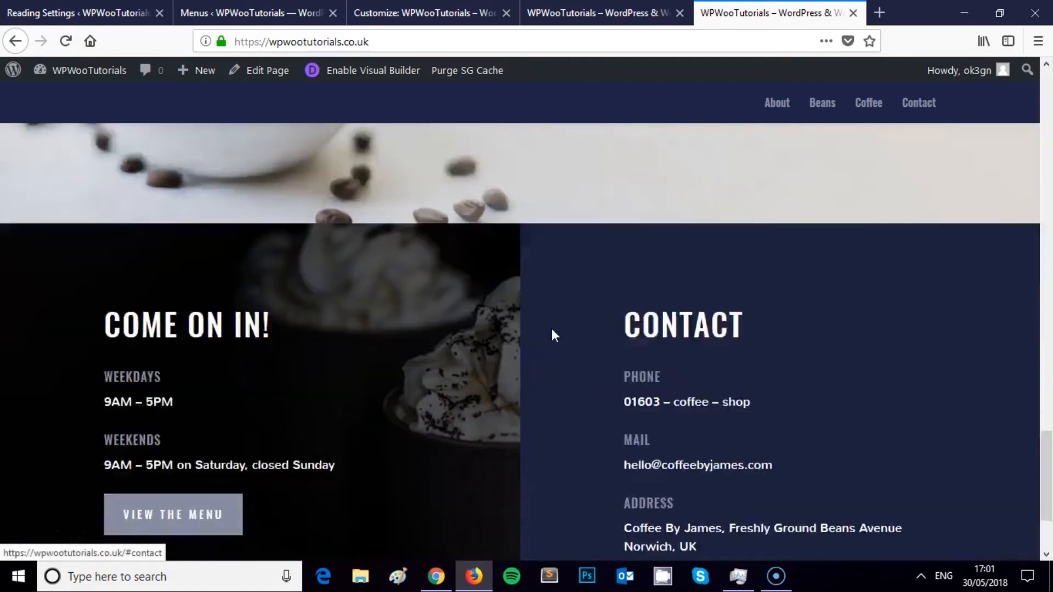
# - Confirm LEARN MORE and FULL MENU also jump to Contact, then return to Reading Settings
pyautogui.scroll(12, 491, 356)
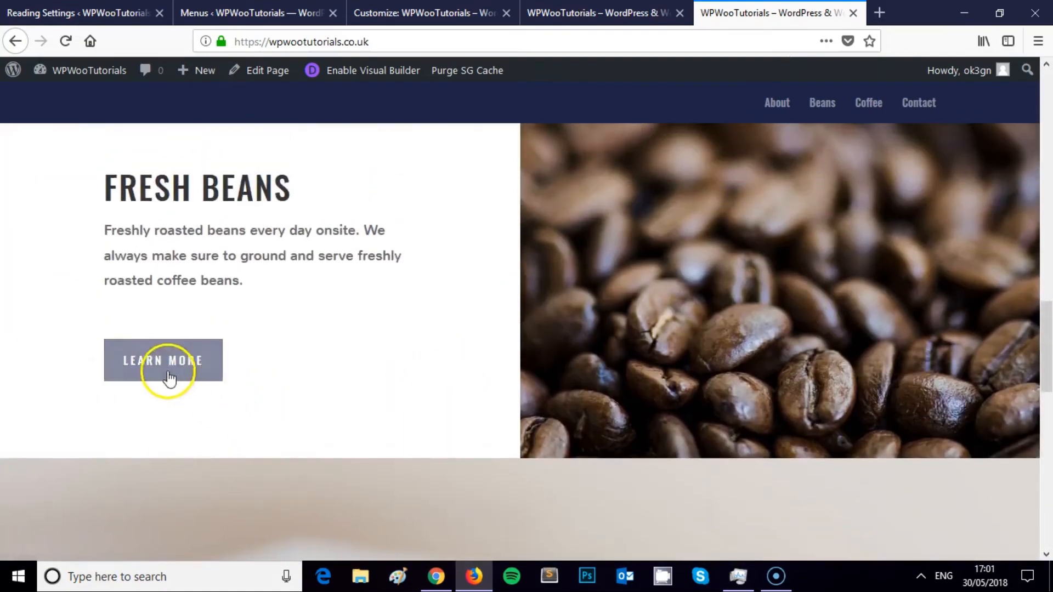
pyautogui.click(169, 376)
pyautogui.scroll(5, 470, 455)
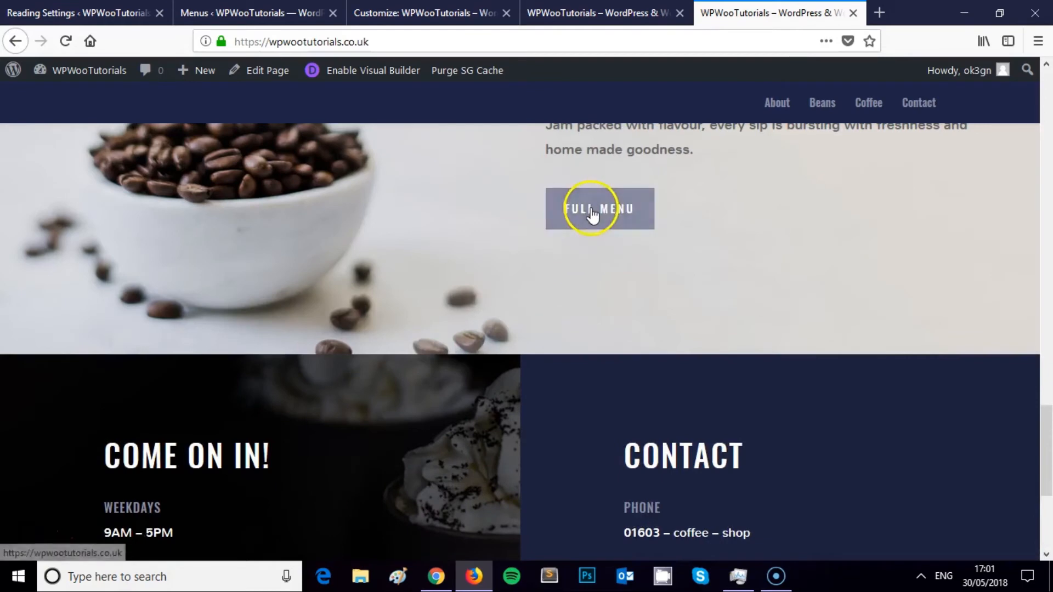
pyautogui.scroll(2, 592, 214)
pyautogui.click(602, 293)
pyautogui.click(82, 13)
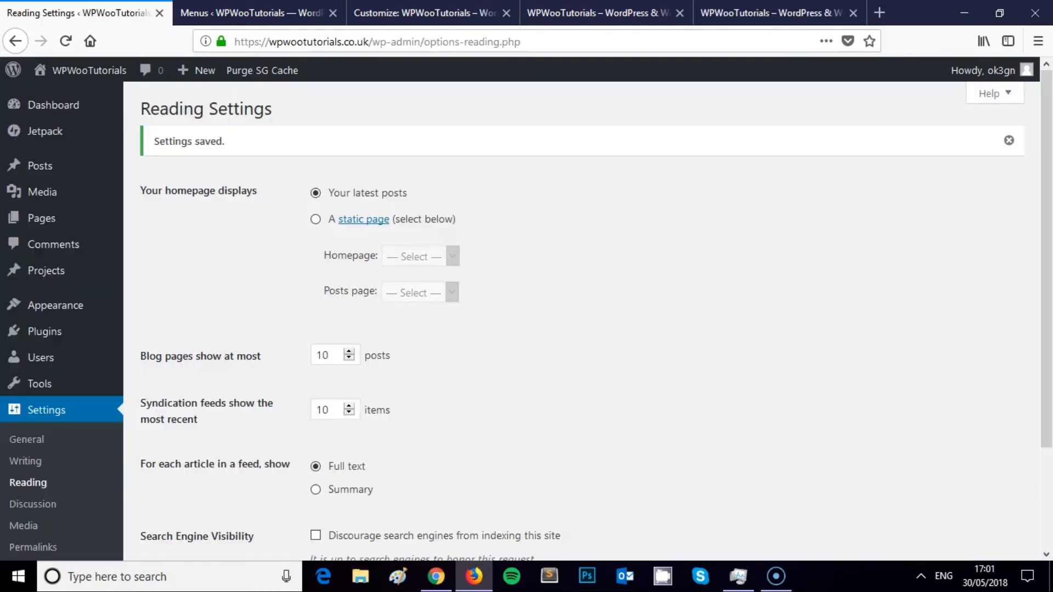
# - Open the Media Library in a new tab and find the Coffee Shop photo's file URL in Attachment Details
pyautogui.rightClick(42, 192)
pyautogui.click(93, 197)
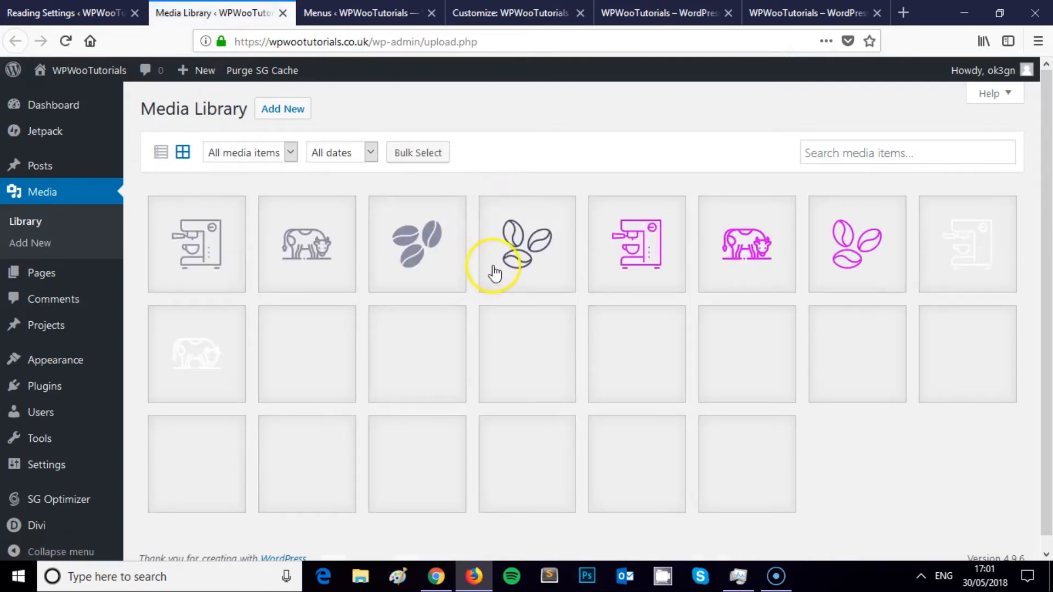
pyautogui.click(538, 358)
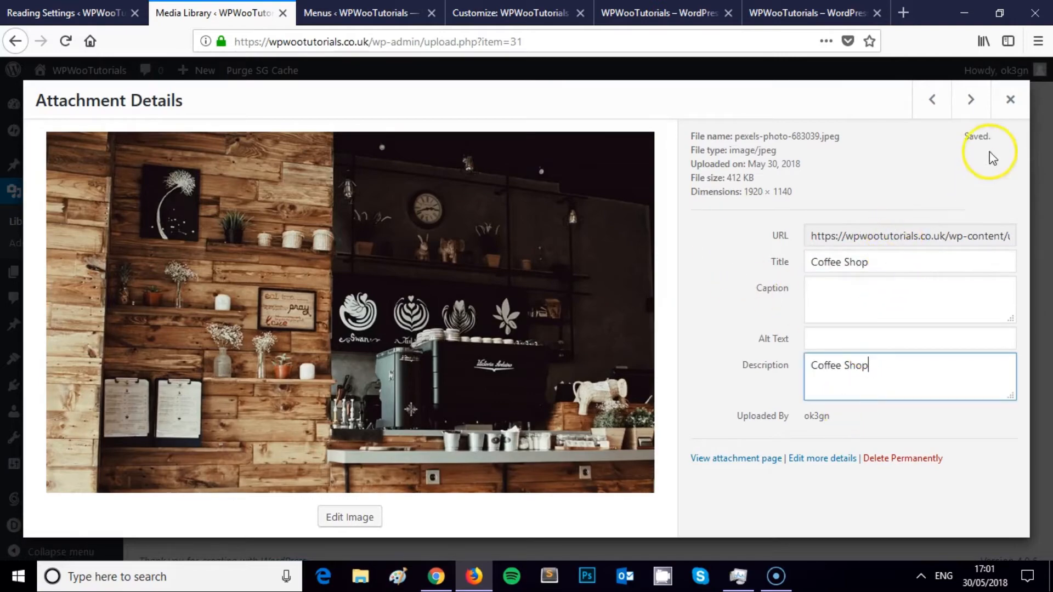
pyautogui.click(1010, 100)
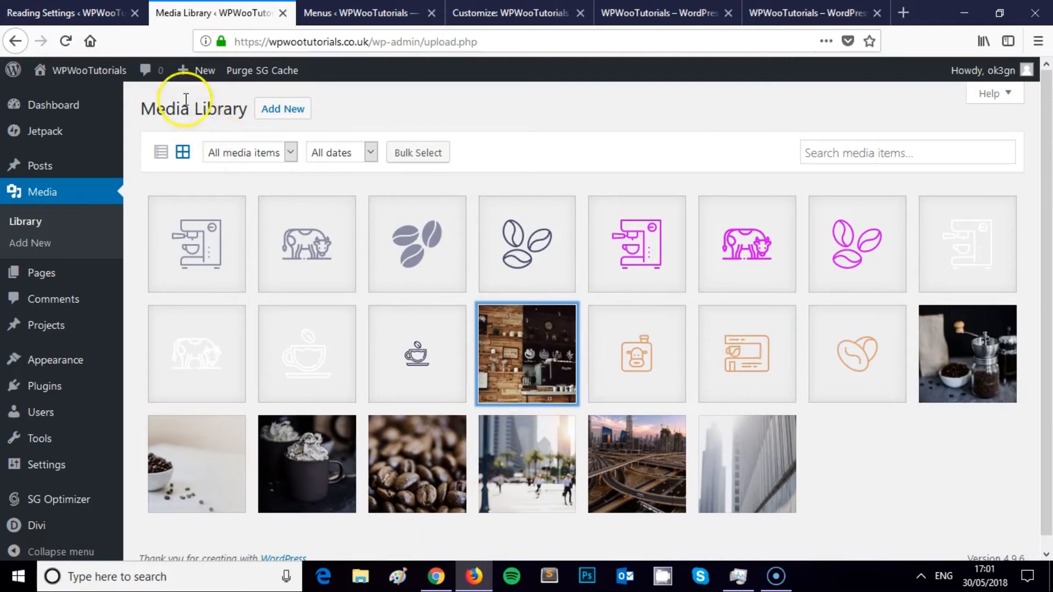
pyautogui.click(546, 378)
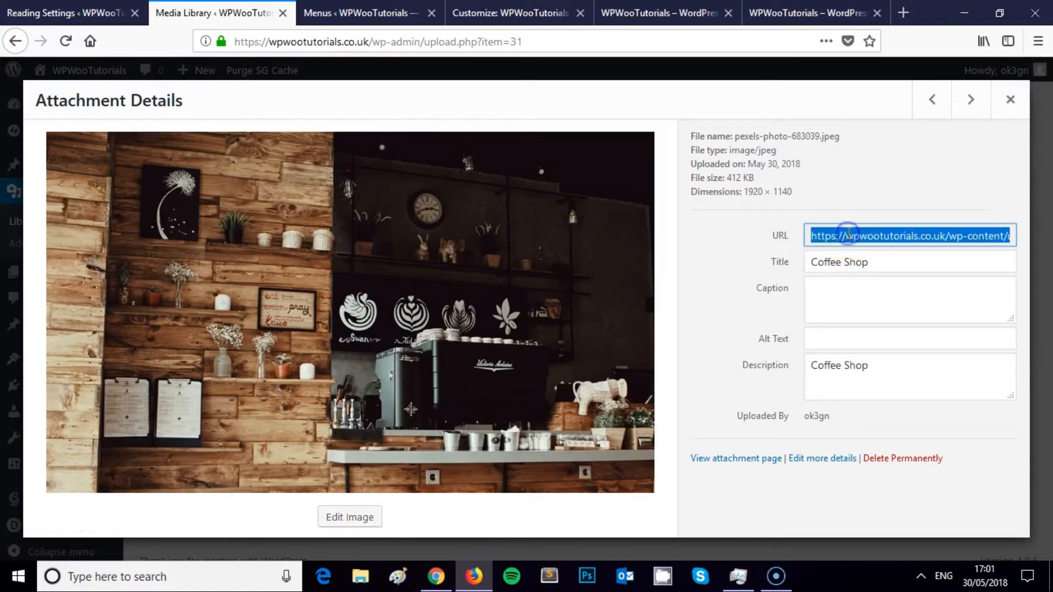
pyautogui.click(362, 13)
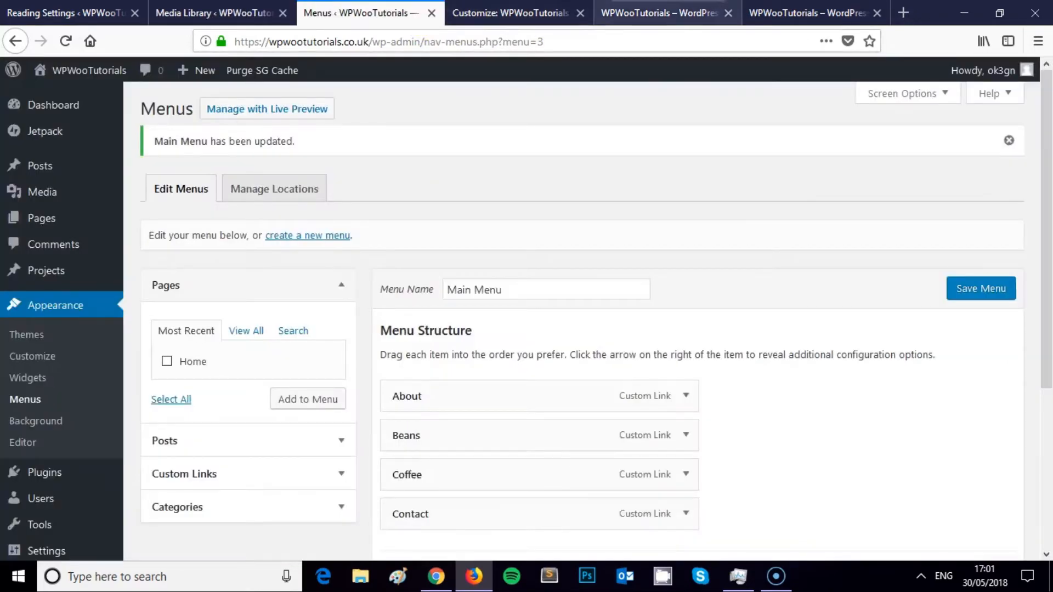
# - Test the VIEW THE MENU and FULL MENU links in the Customizer preview, then close the Customizer tab
pyautogui.click(658, 12)
pyautogui.scroll(-5, 517, 170)
pyautogui.click(519, 13)
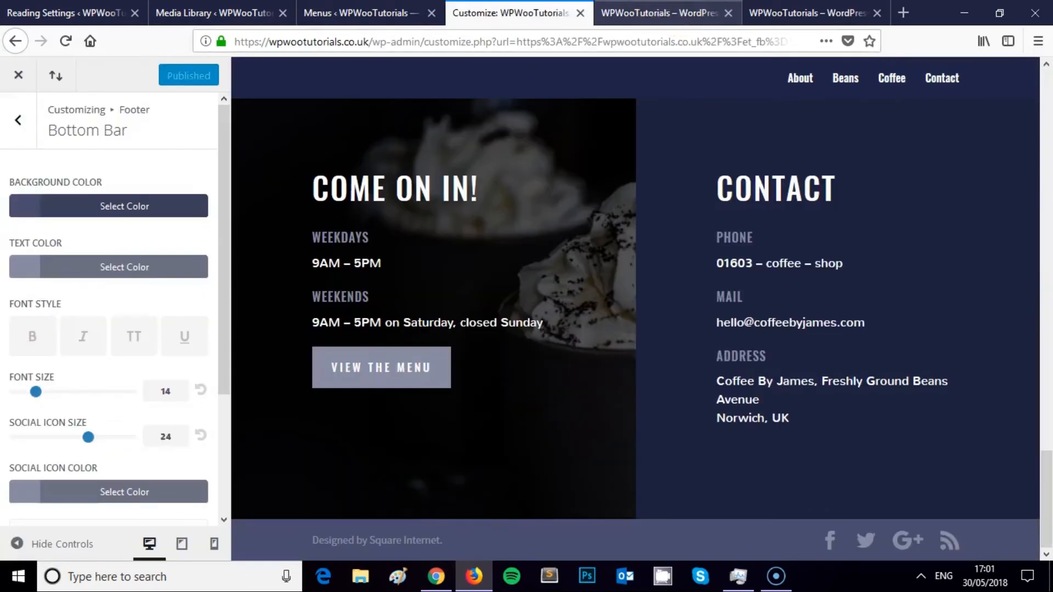
pyautogui.click(405, 381)
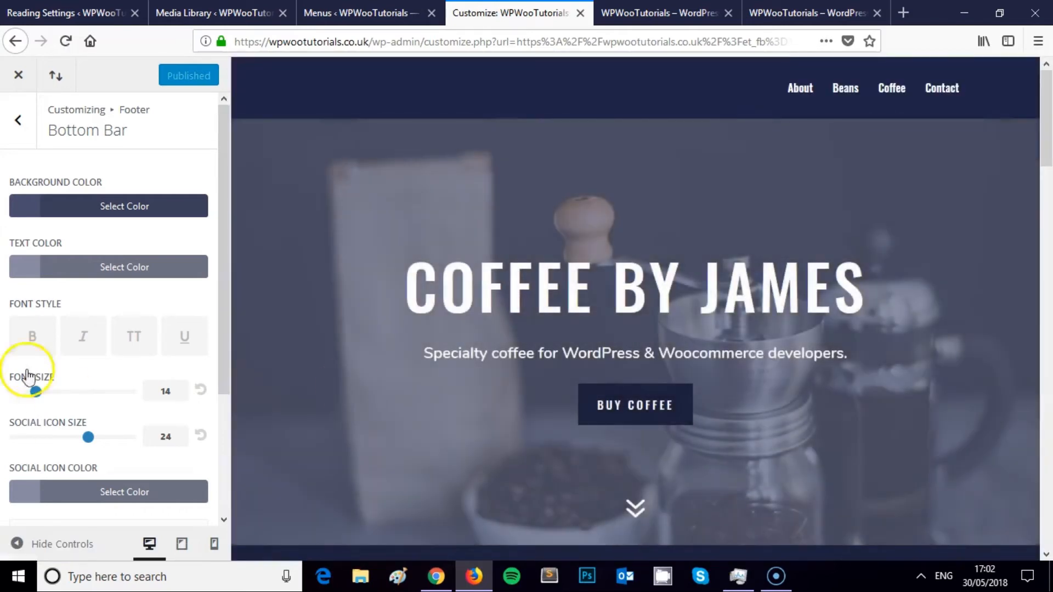
pyautogui.scroll(-3, 82, 329)
pyautogui.scroll(-20, 603, 373)
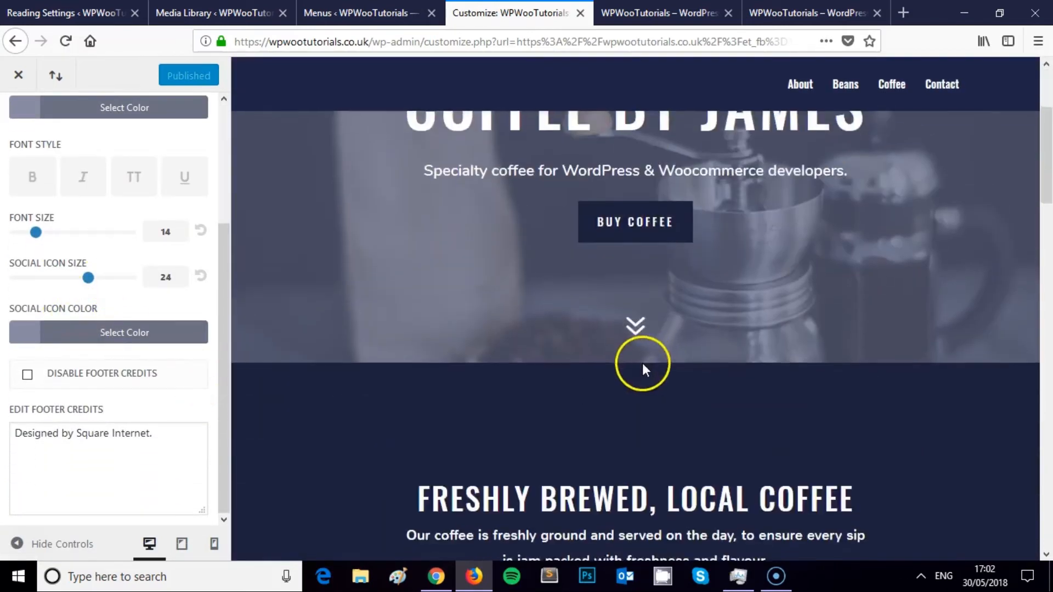
pyautogui.scroll(-3, 603, 378)
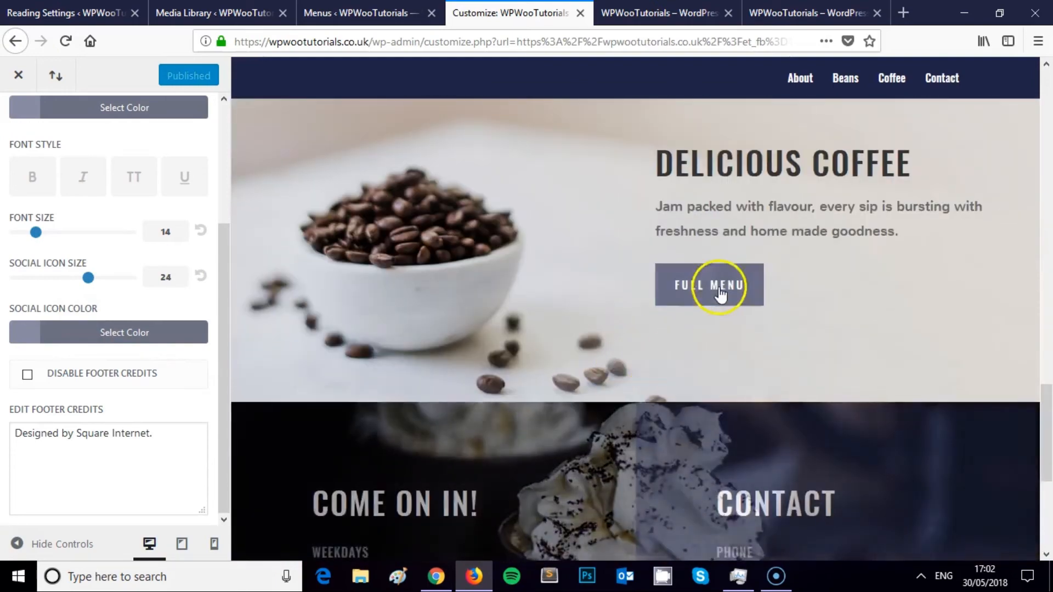
pyautogui.click(720, 283)
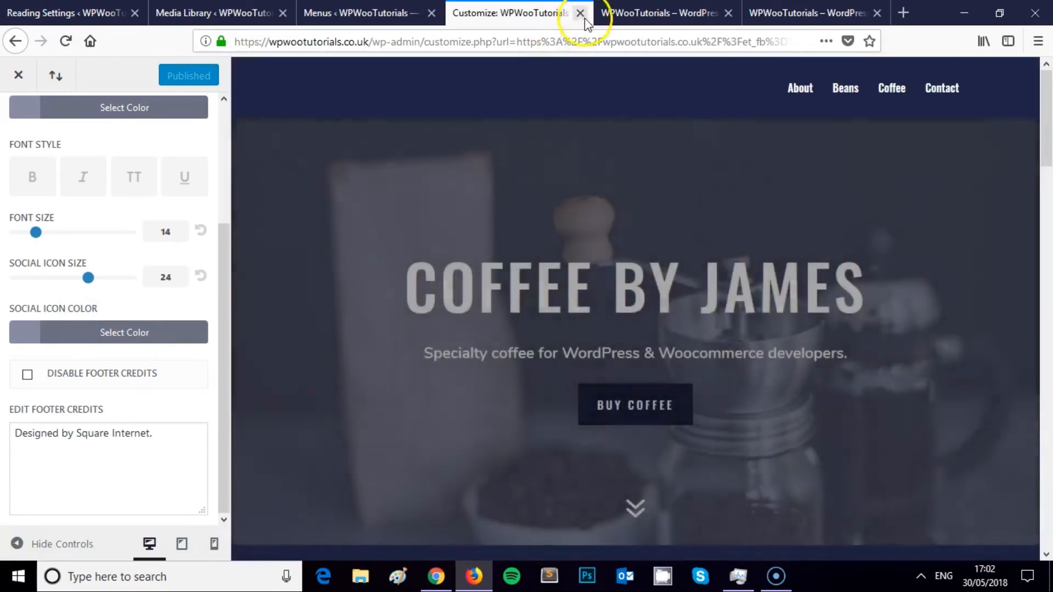
pyautogui.click(579, 13)
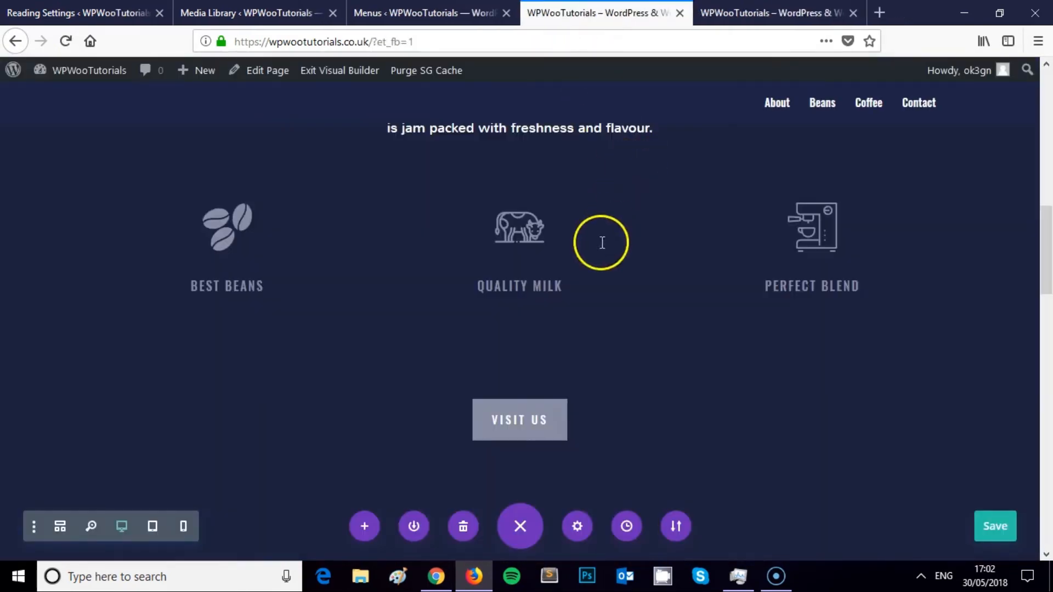
# - Confirm the FULL MENU button's URL points to pexels-photo-683039.jpeg, then save the home page
pyautogui.scroll(-10, 583, 260)
pyautogui.scroll(5, 583, 261)
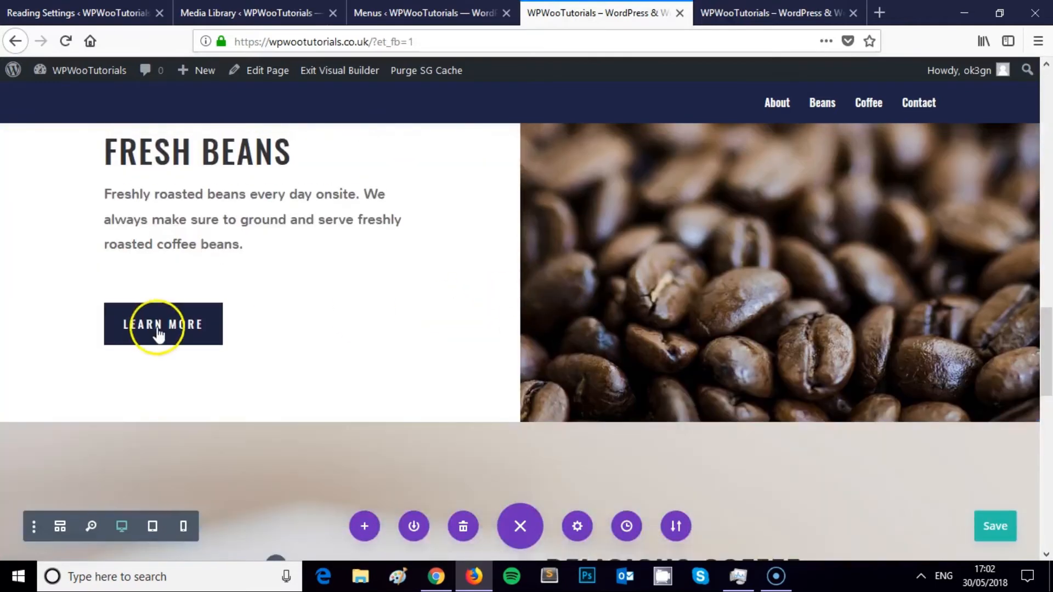
pyautogui.scroll(-5, 576, 353)
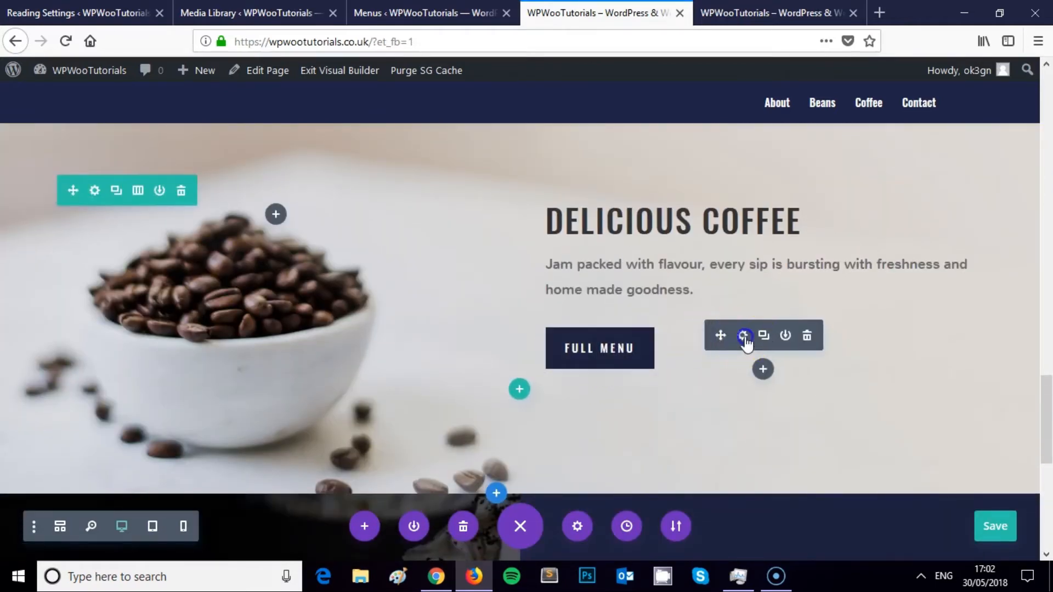
pyautogui.click(743, 335)
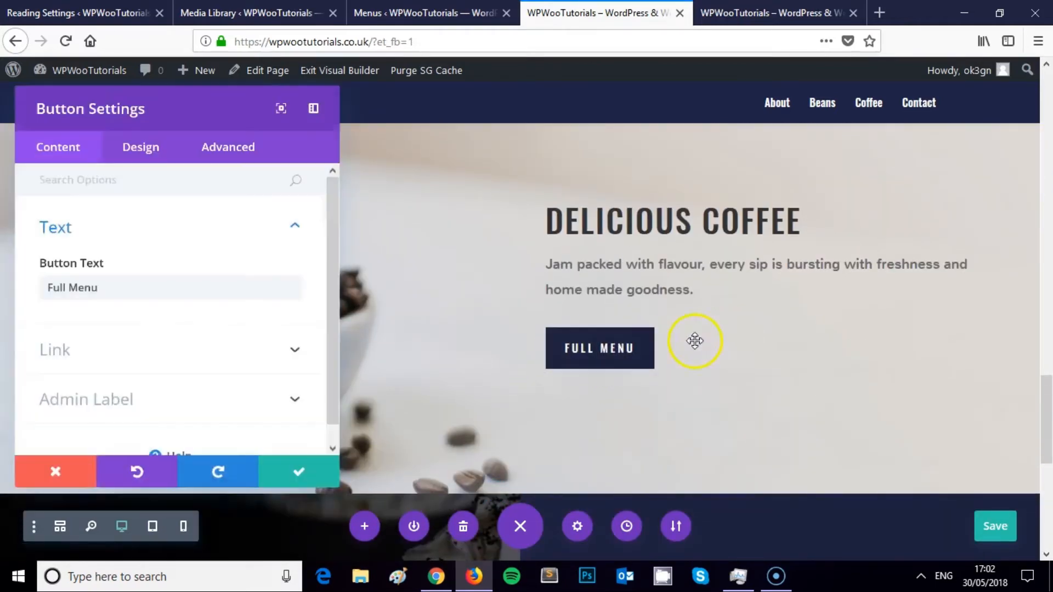
pyautogui.click(80, 351)
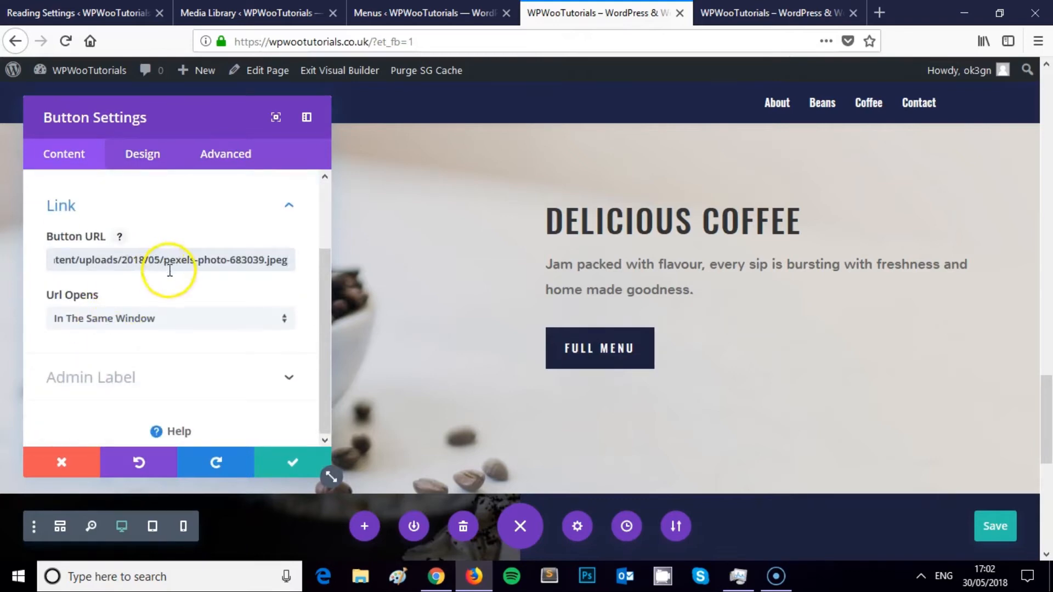
pyautogui.click(309, 461)
pyautogui.click(982, 531)
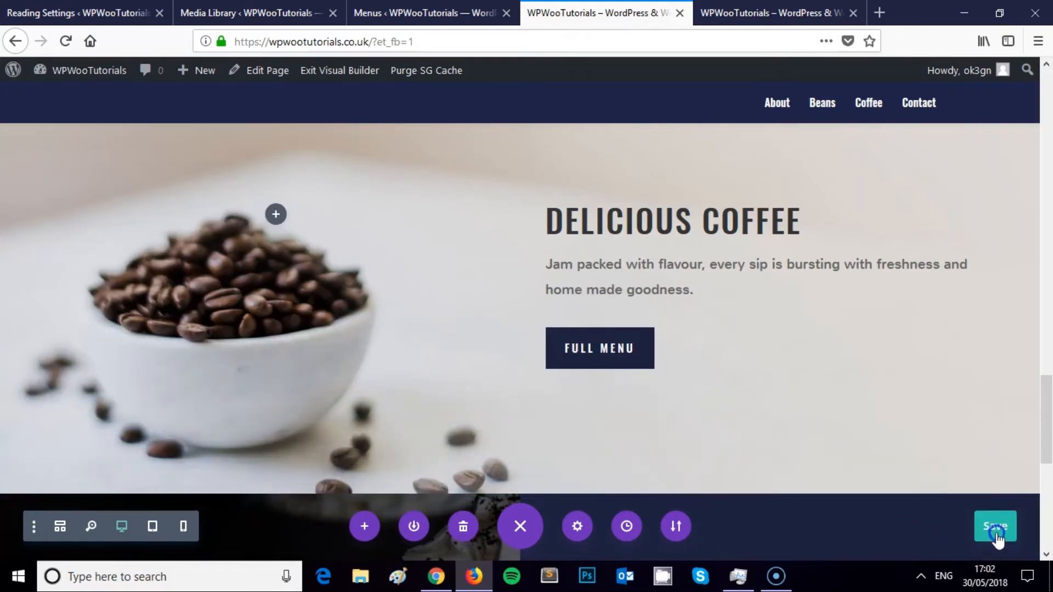
pyautogui.click(768, 12)
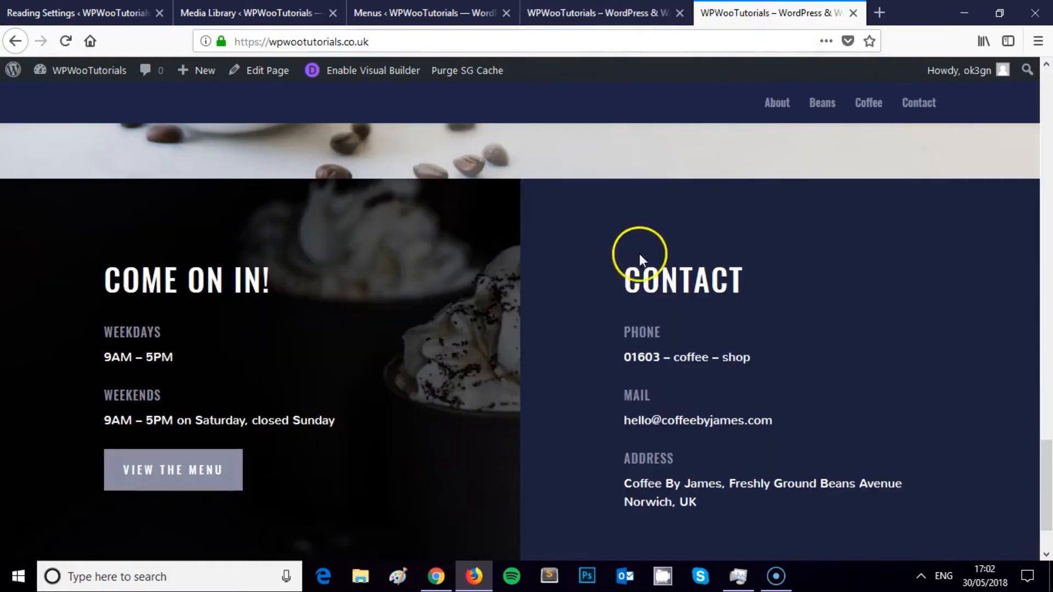
# - Reload the live site and confirm FULL MENU opens the coffee-shop photo
pyautogui.press('F5')
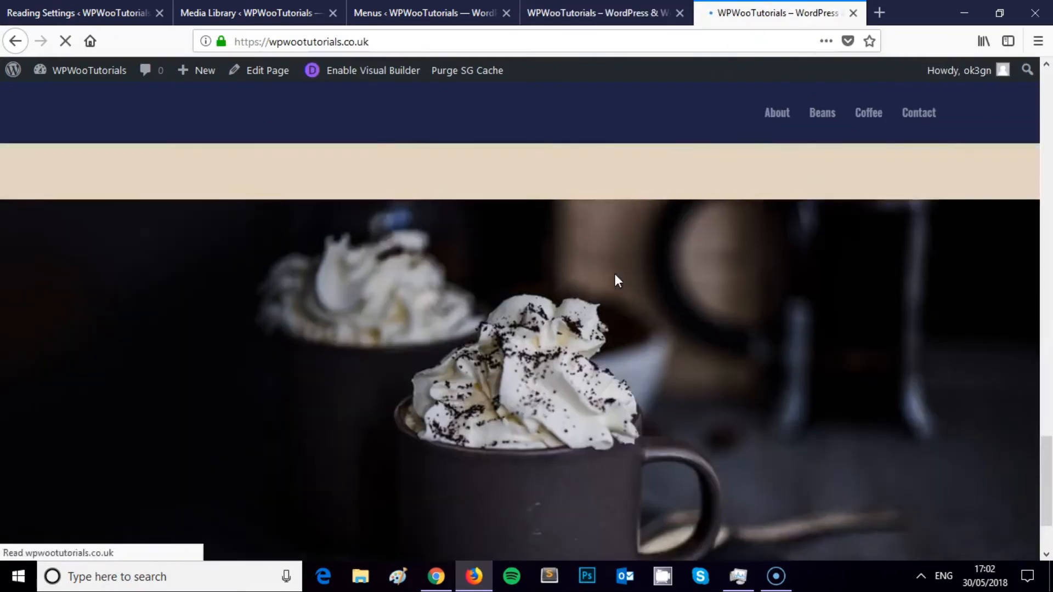
pyautogui.scroll(10, 631, 301)
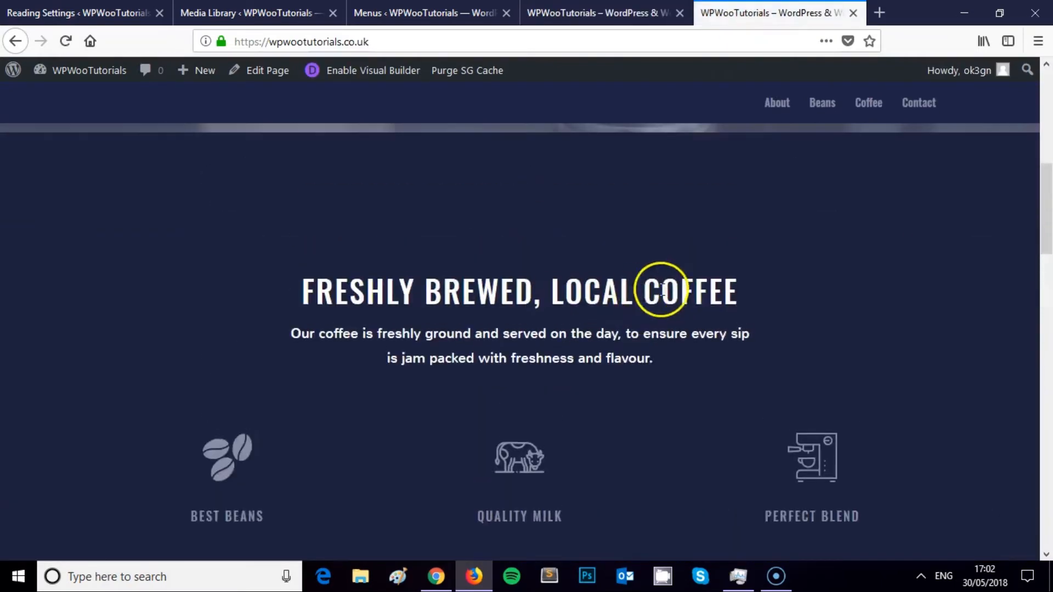
pyautogui.scroll(-10, 666, 311)
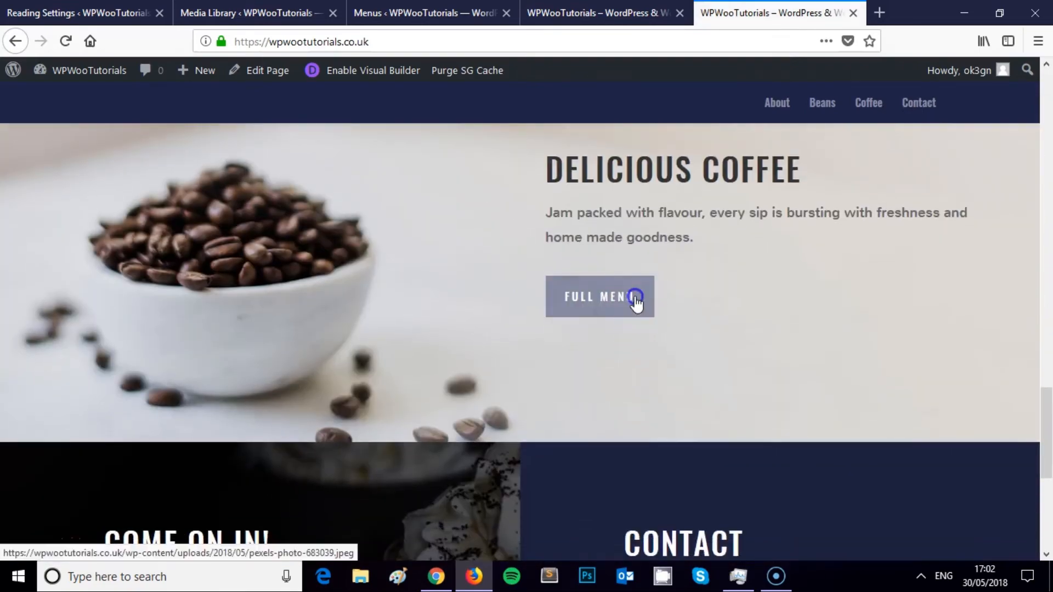
pyautogui.click(635, 301)
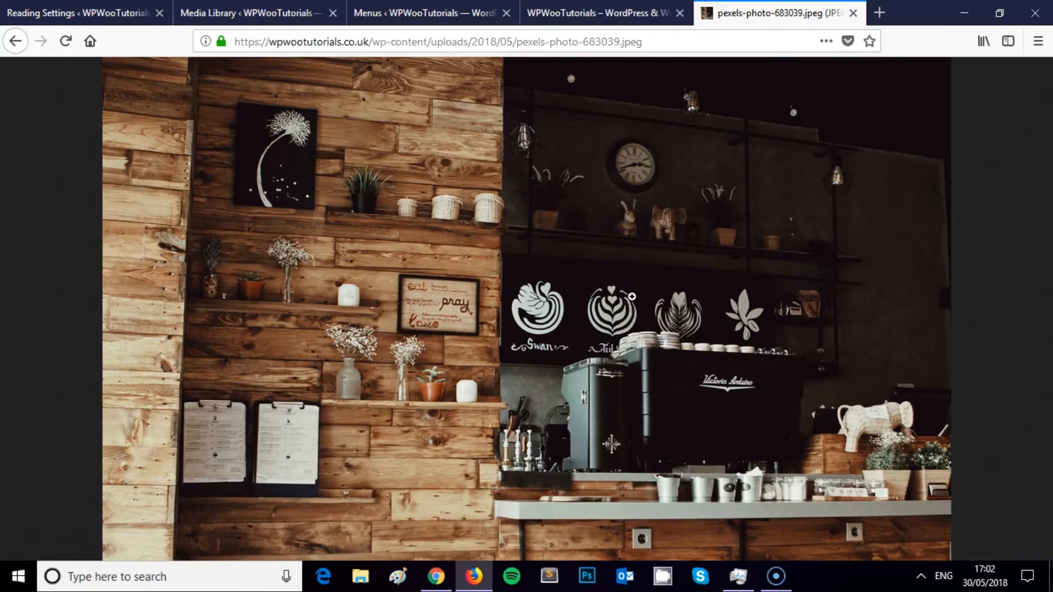
pyautogui.click(636, 12)
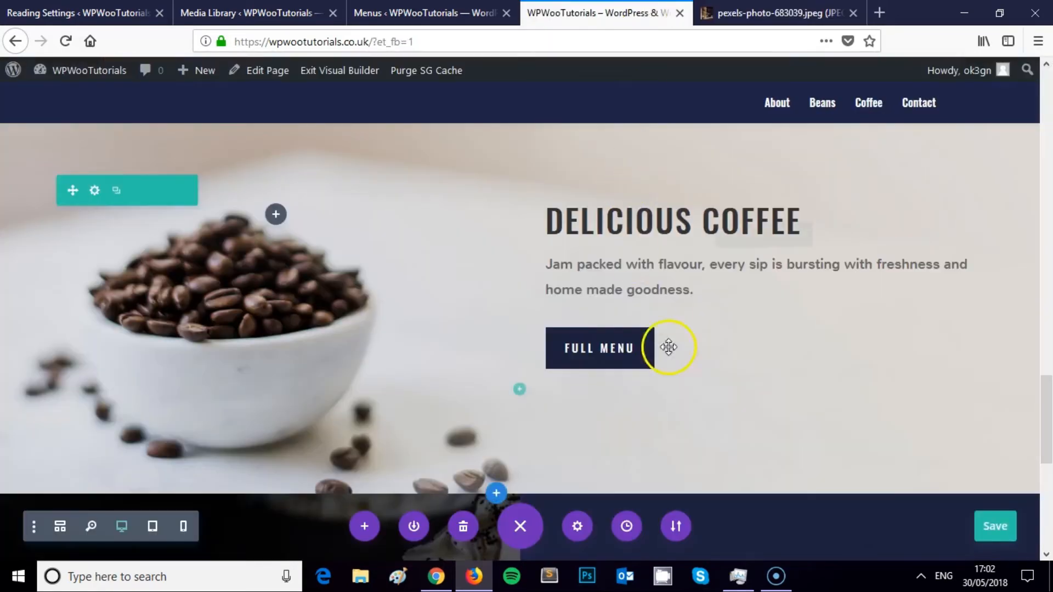
pyautogui.click(774, 12)
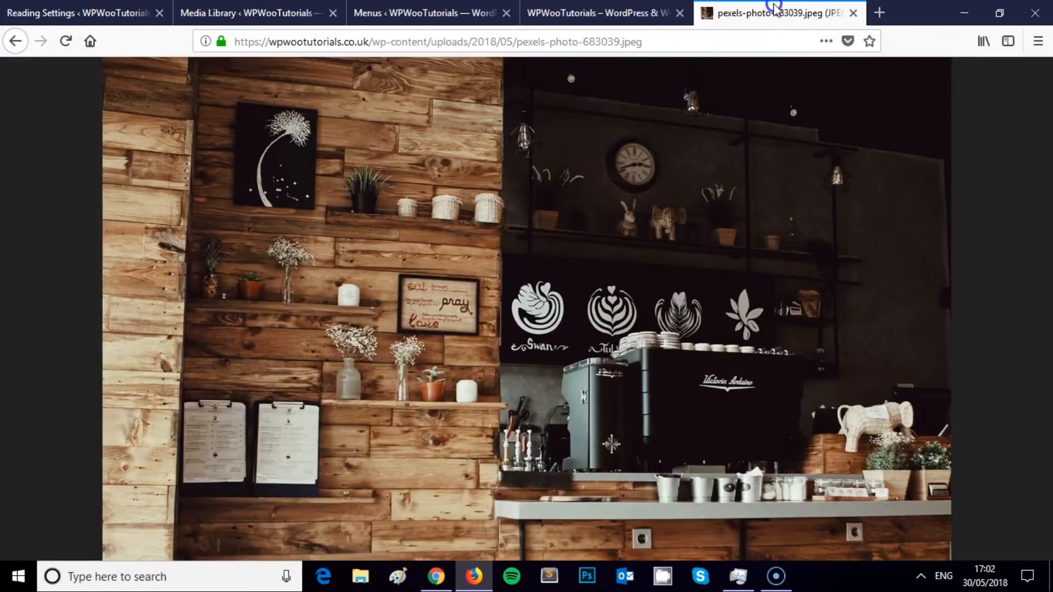
# - Compare the home page in the visual builder with the Menus admin page
pyautogui.click(625, 8)
pyautogui.scroll(-8, 626, 225)
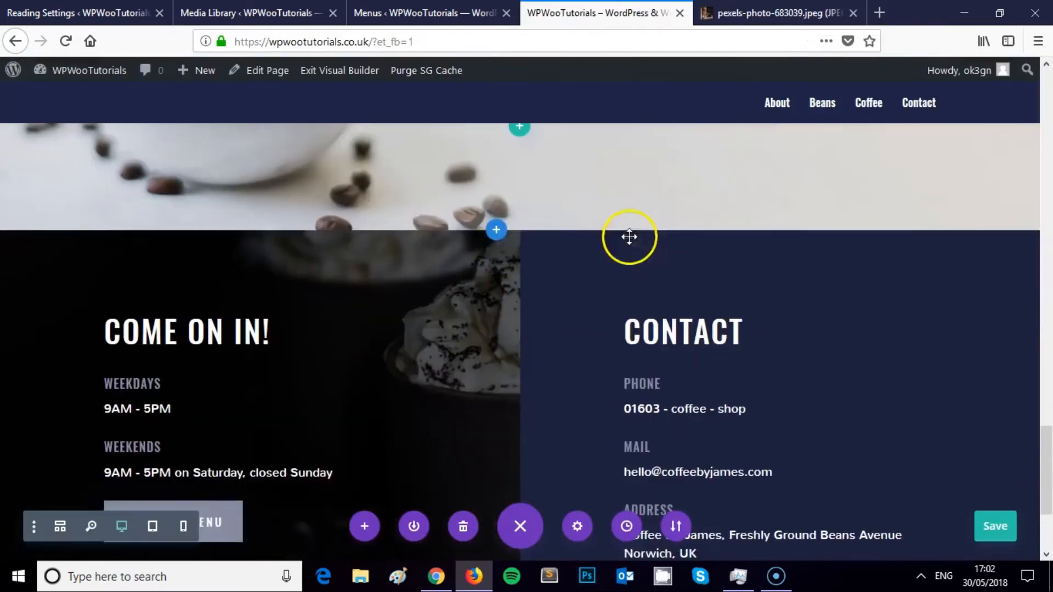
pyautogui.scroll(10, 606, 274)
pyautogui.scroll(-6, 606, 275)
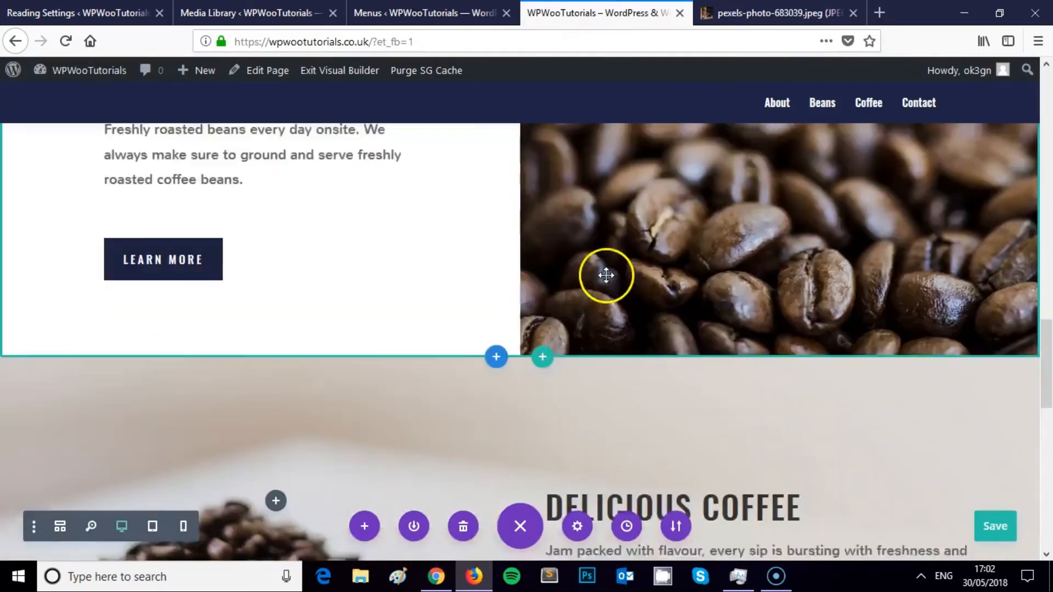
pyautogui.scroll(16, 606, 275)
pyautogui.scroll(-3, 579, 166)
pyautogui.click(438, 13)
pyautogui.click(585, 14)
pyautogui.scroll(-8, 629, 212)
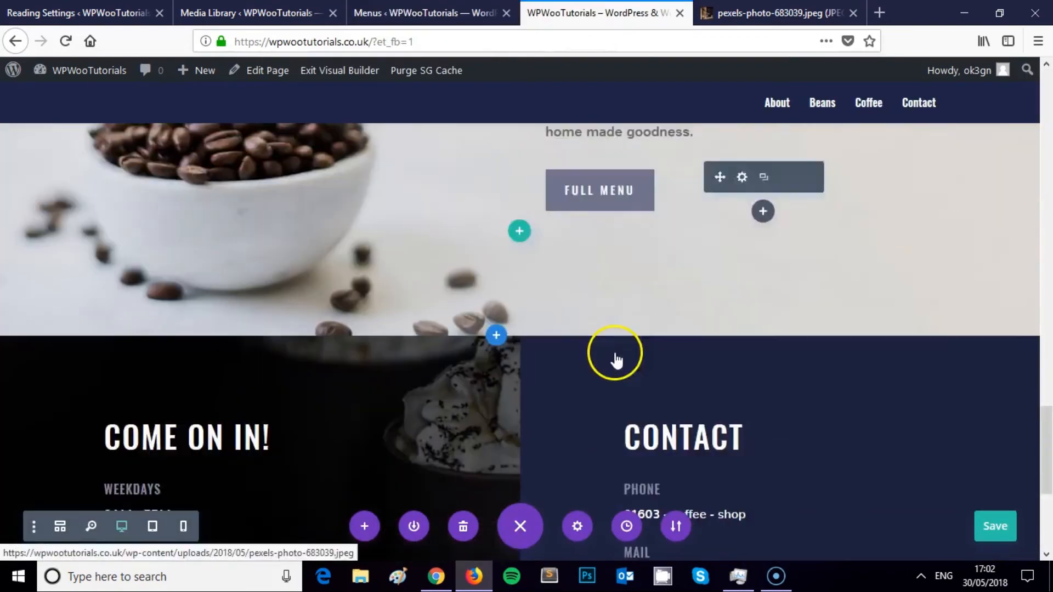
pyautogui.scroll(8, 611, 337)
pyautogui.scroll(-3, 549, 340)
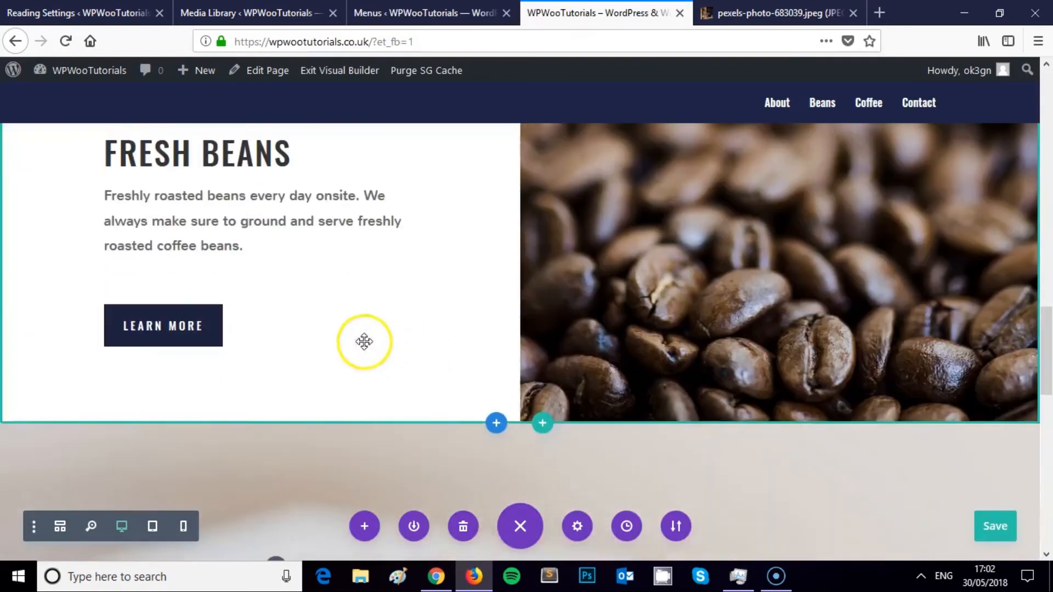
pyautogui.scroll(10, 197, 332)
pyautogui.scroll(-3, 552, 267)
pyautogui.scroll(-8, 552, 268)
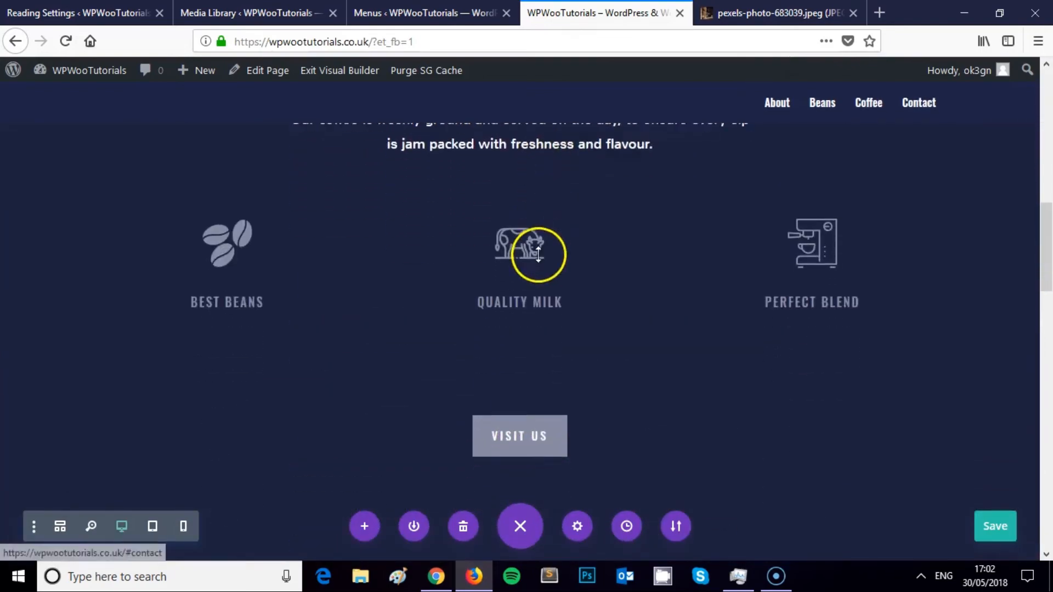
pyautogui.scroll(-10, 544, 338)
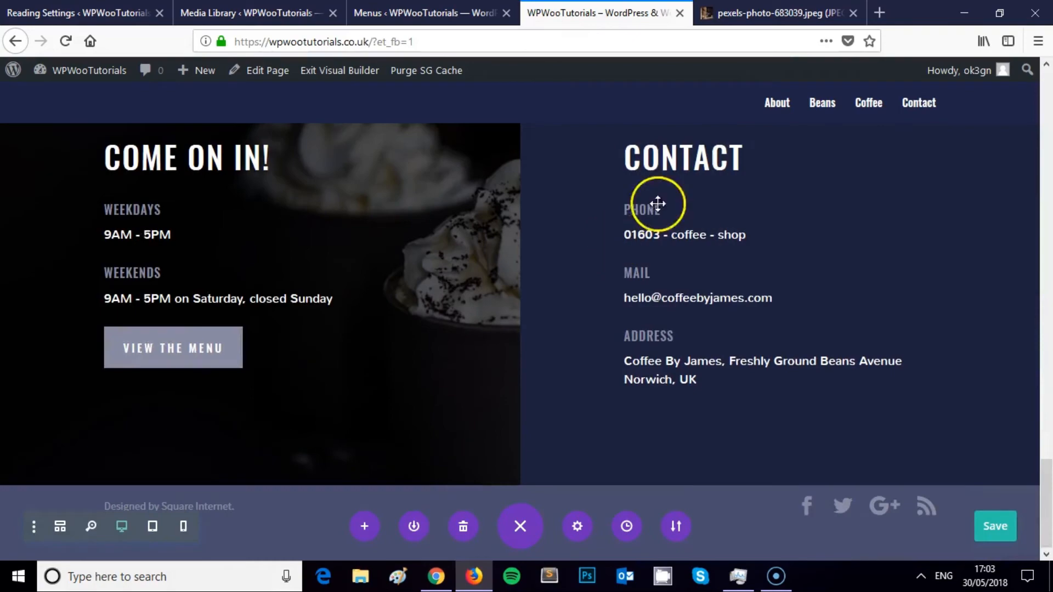
pyautogui.click(416, 12)
pyautogui.click(554, 13)
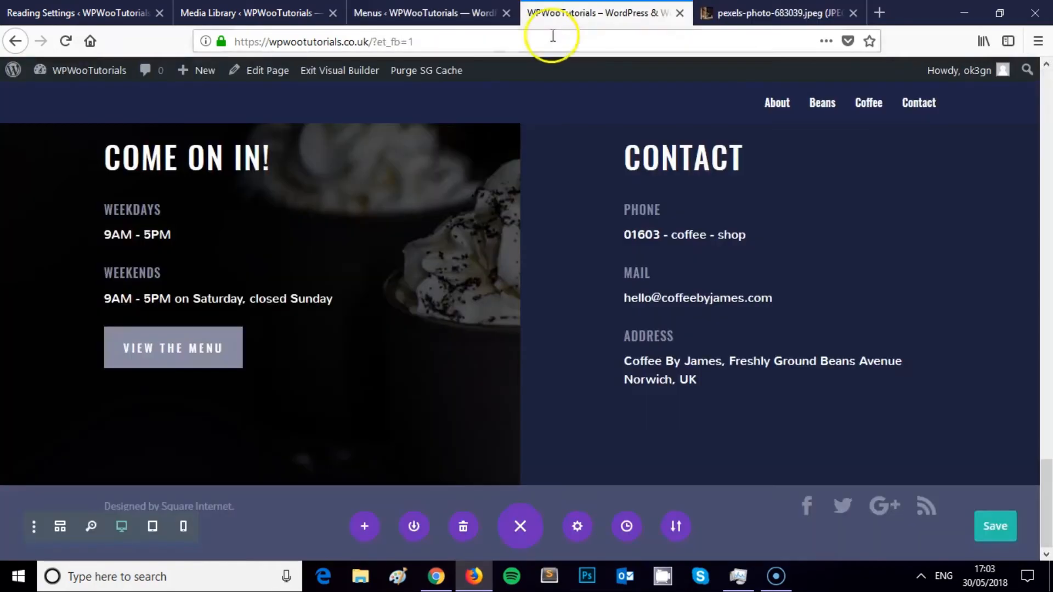
pyautogui.scroll(5, 417, 77)
# - Copy the site address and load the live home page fresh in place of the photo tab
pyautogui.moveTo(369, 42); pyautogui.dragTo(222, 46)
pyautogui.hotkey('ctrl', 'c')
pyautogui.click(840, 14)
pyautogui.click(853, 14)
pyautogui.click(712, 15)
pyautogui.hotkey('ctrl', 'v')
pyautogui.press('Return')
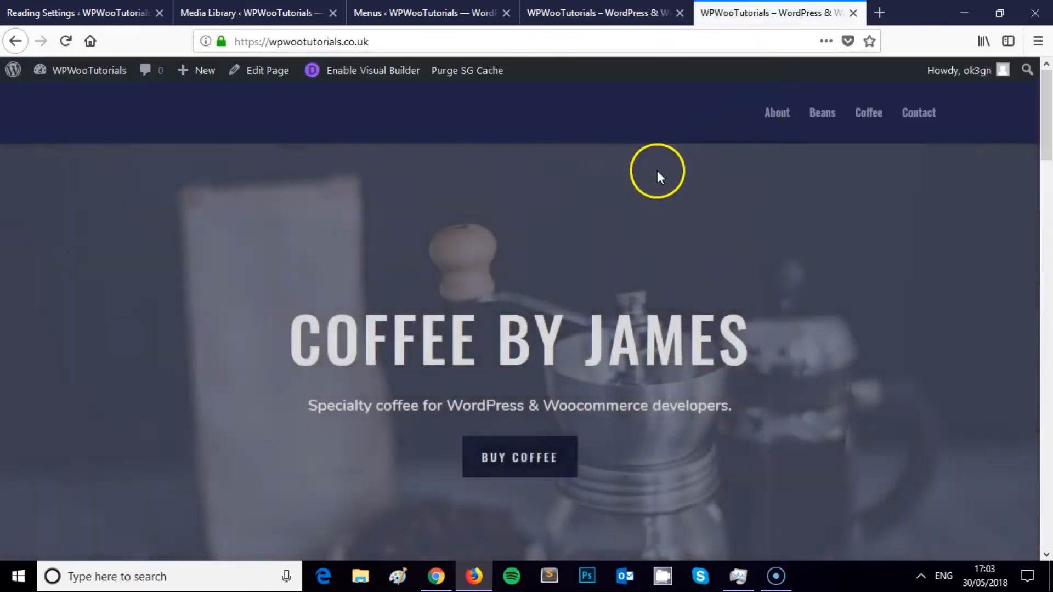
# - On the live site, check where the BUY COFFEE and VISIT US buttons lead
pyautogui.scroll(-3, 550, 252)
pyautogui.click(533, 272)
pyautogui.scroll(10, 557, 291)
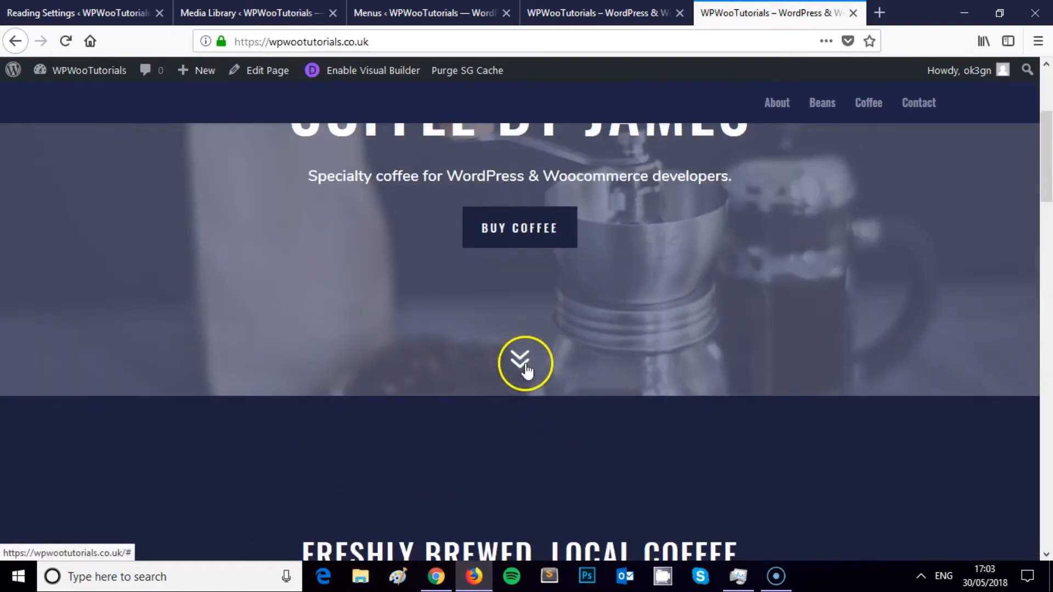
pyautogui.scroll(3, 618, 371)
pyautogui.scroll(-10, 618, 359)
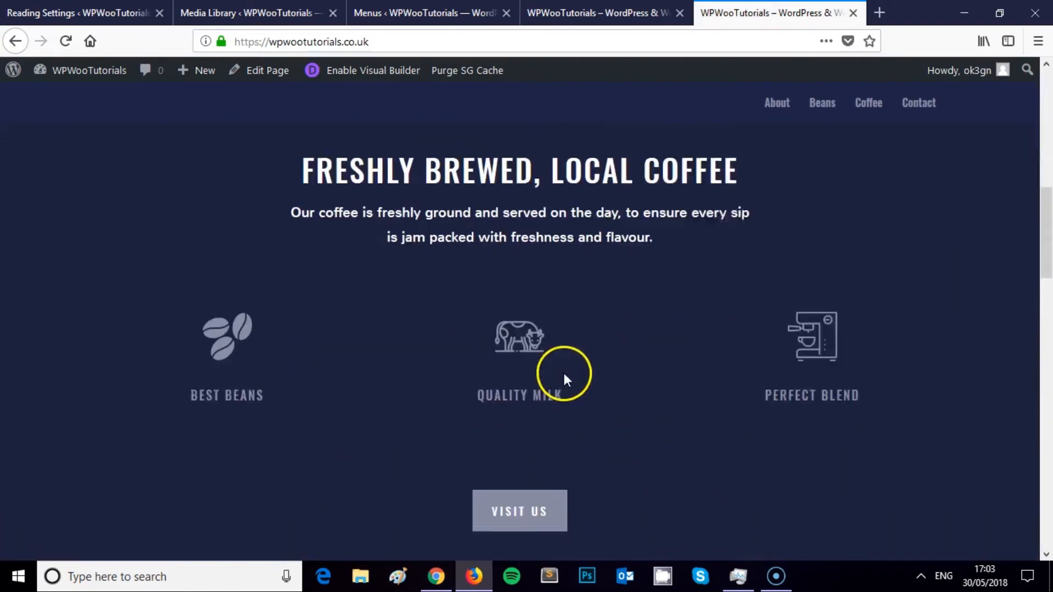
pyautogui.scroll(-3, 508, 328)
pyautogui.click(538, 327)
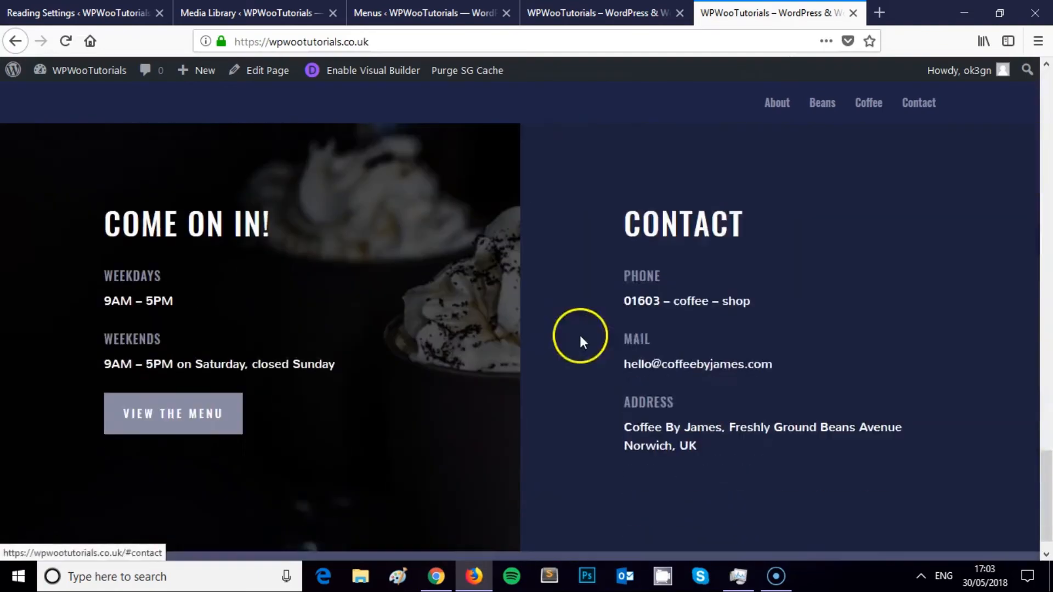
# - Test FULL MENU (then go back) and VIEW THE MENU, then return to the visual builder
pyautogui.scroll(6, 549, 351)
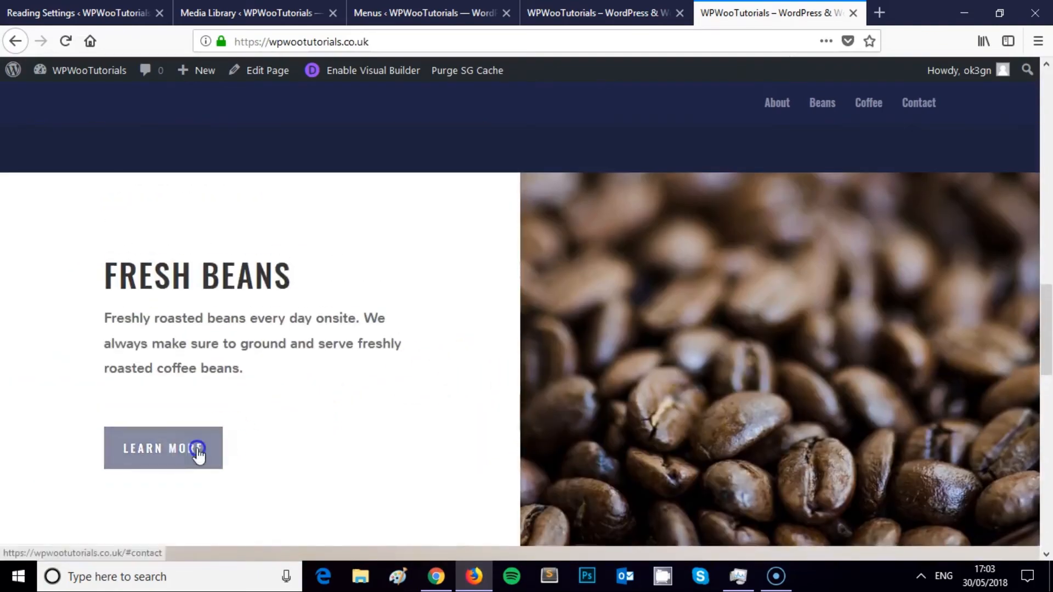
pyautogui.scroll(-5, 597, 316)
pyautogui.scroll(-2, 597, 324)
pyautogui.scroll(5, 621, 340)
pyautogui.click(618, 383)
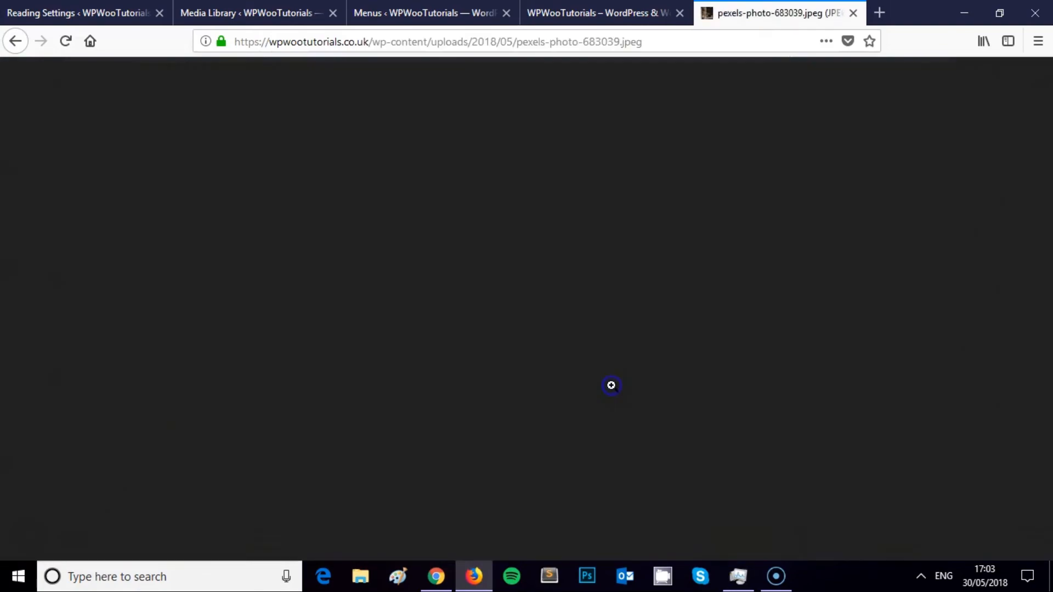
pyautogui.click(15, 41)
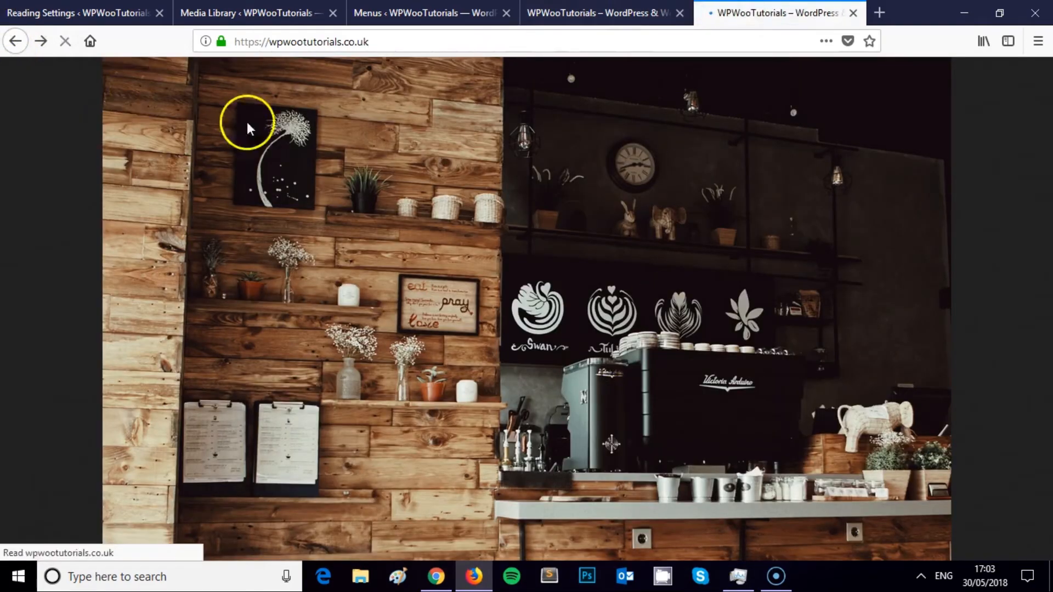
pyautogui.scroll(-5, 565, 194)
pyautogui.click(202, 387)
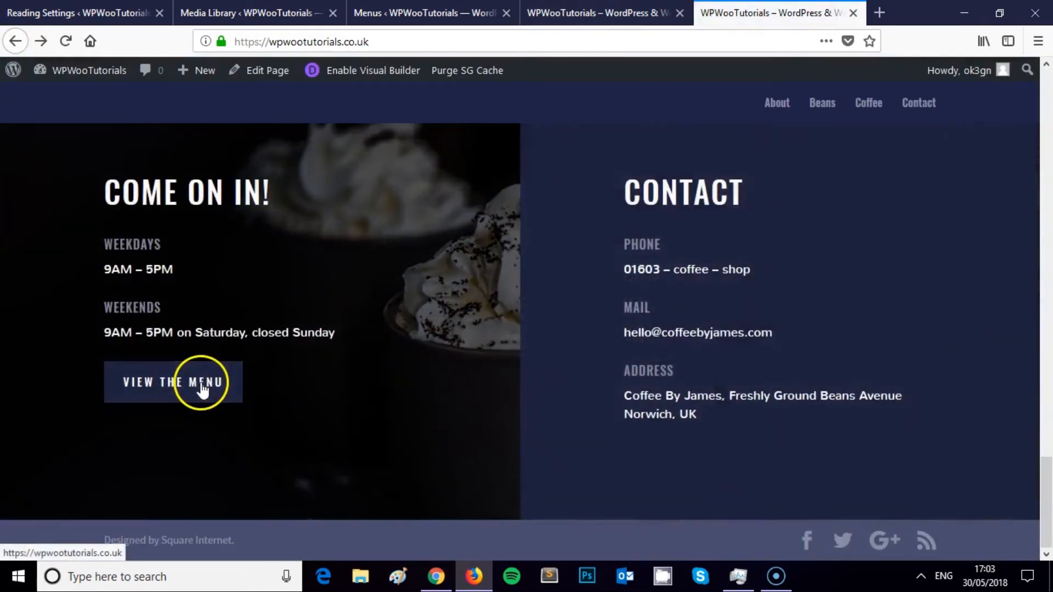
pyautogui.click(537, 14)
pyautogui.scroll(-5, 400, 251)
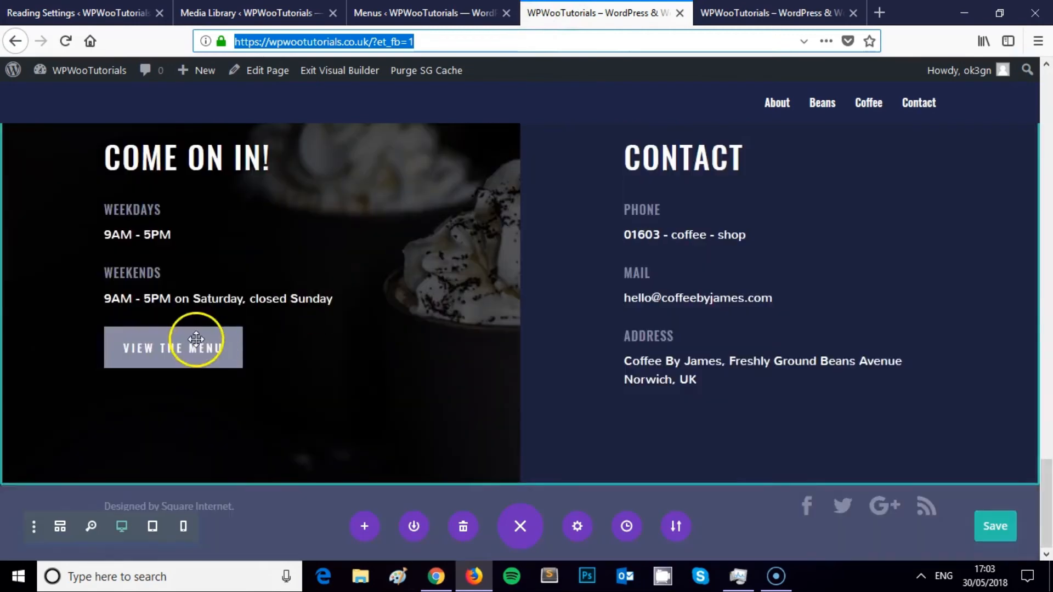
# - Set the VIEW THE MENU Button URL to the pexels-photo-683039.jpeg image address and confirm it
pyautogui.click(238, 336)
pyautogui.click(167, 157)
pyautogui.scroll(-1, 183, 275)
pyautogui.click(85, 338)
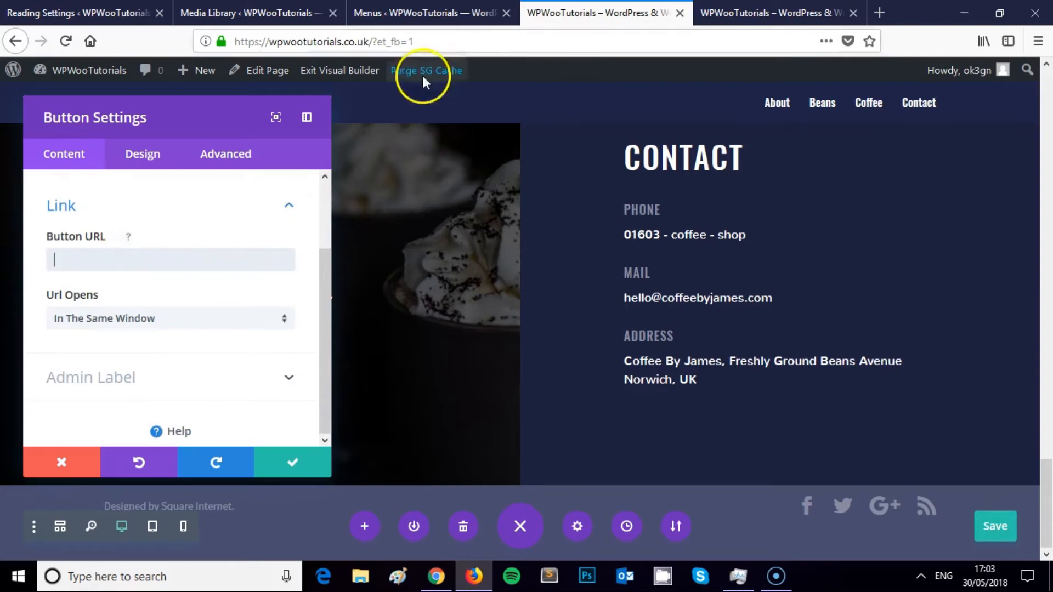
pyautogui.click(258, 13)
pyautogui.click(425, 12)
pyautogui.click(596, 13)
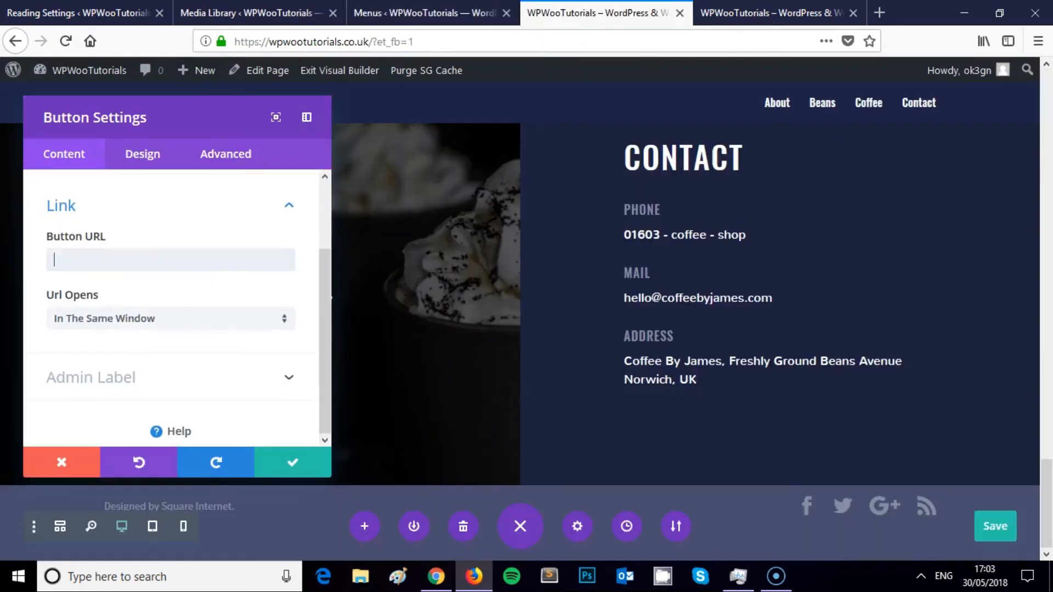
pyautogui.click(302, 461)
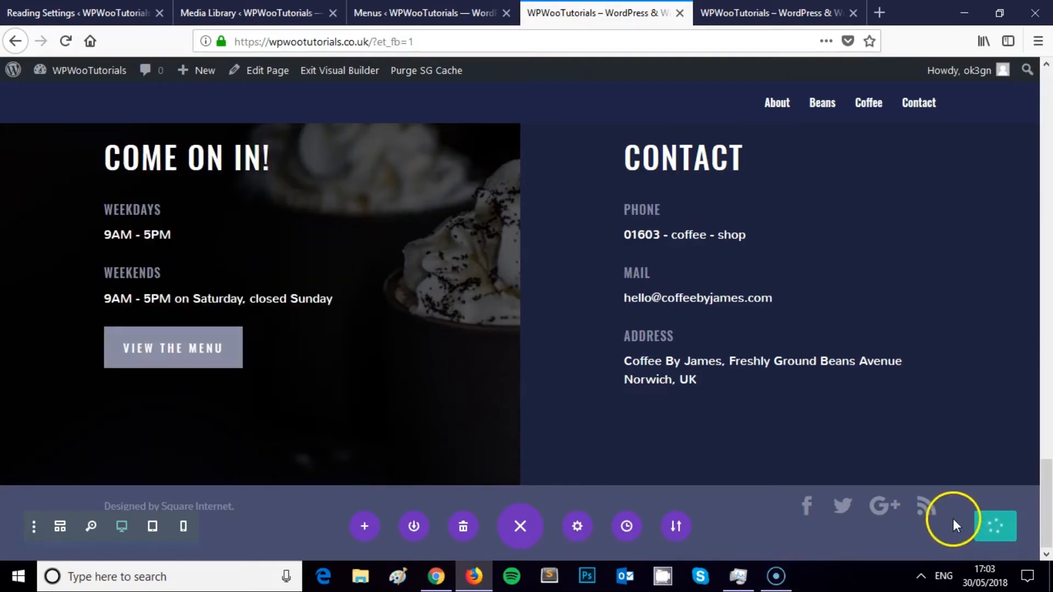
pyautogui.click(748, 21)
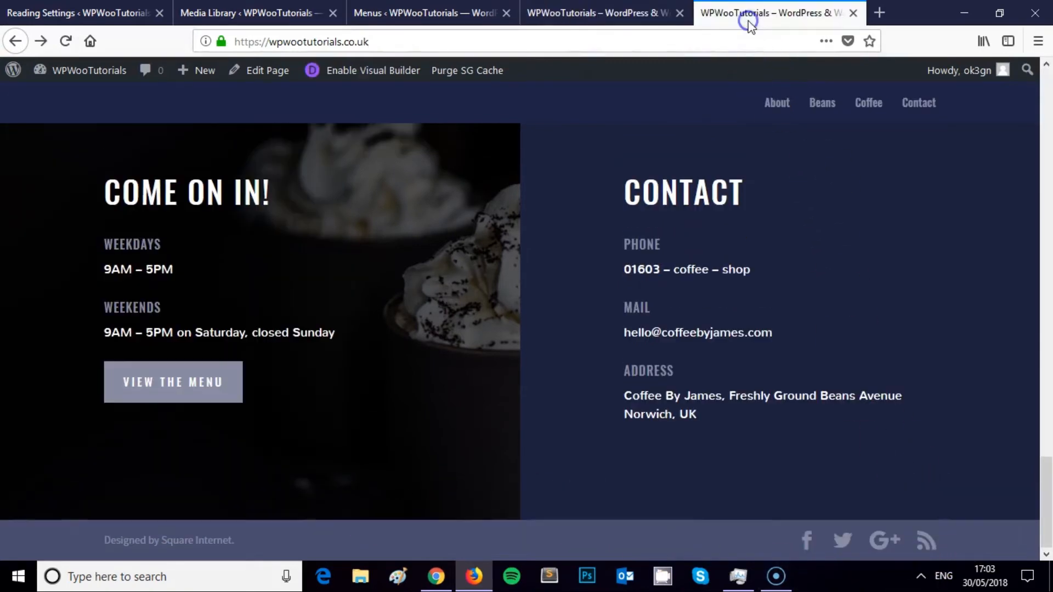
# - Reload the live site, confirm VIEW THE MENU opens the coffee-shop photo, then close the Menus tab
pyautogui.press('F5')
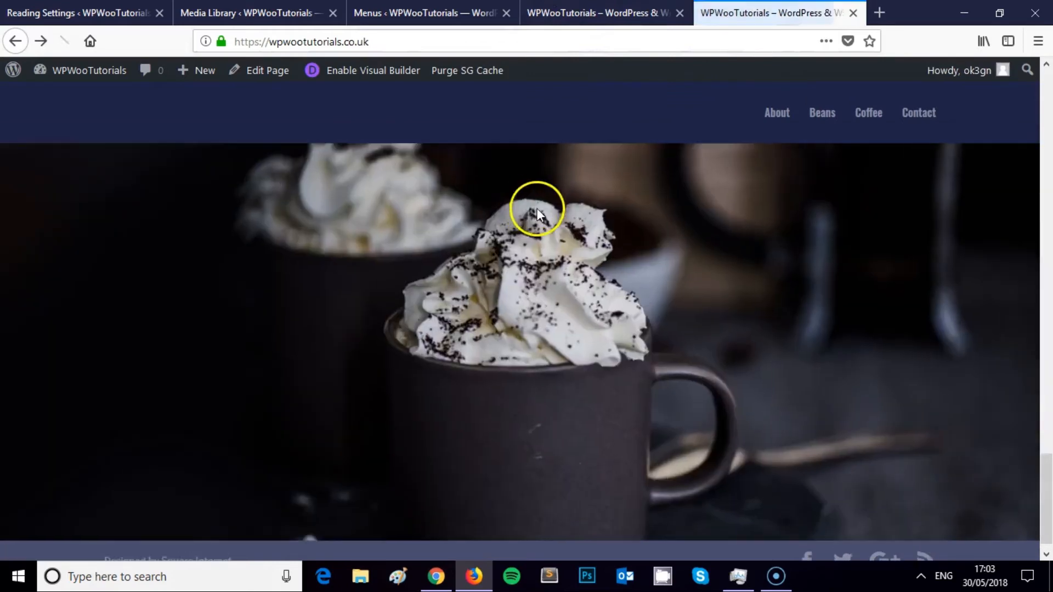
pyautogui.click(195, 377)
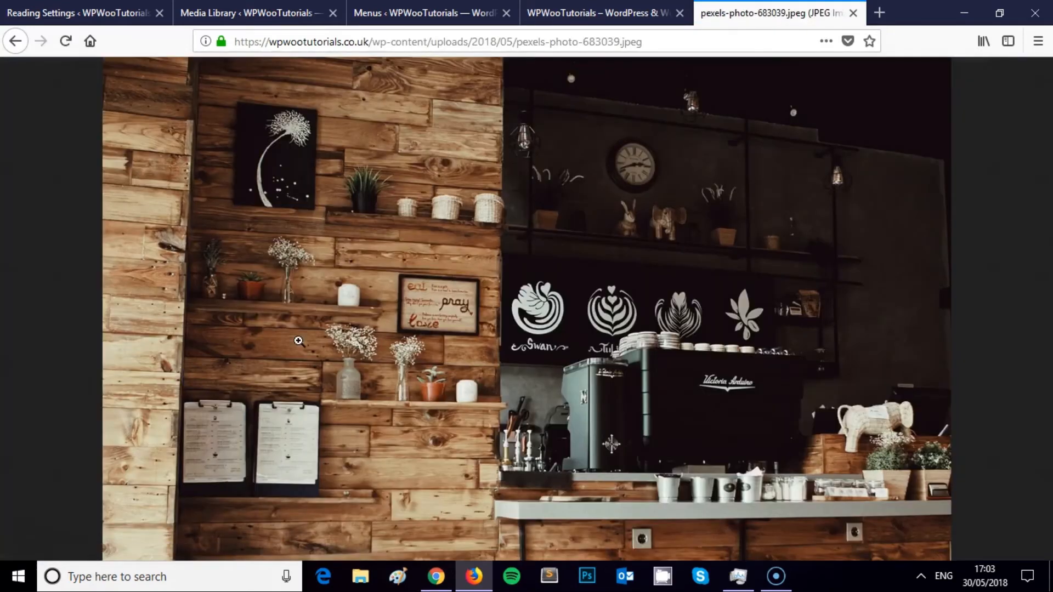
pyautogui.hotkey('alt', 'Left')
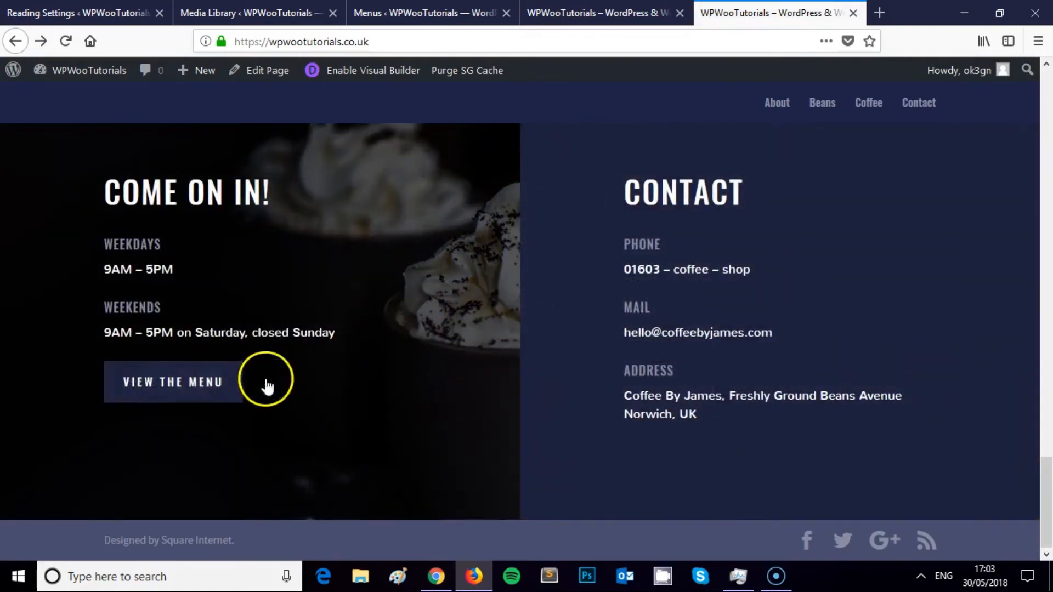
pyautogui.scroll(10, 379, 370)
pyautogui.scroll(10, 363, 384)
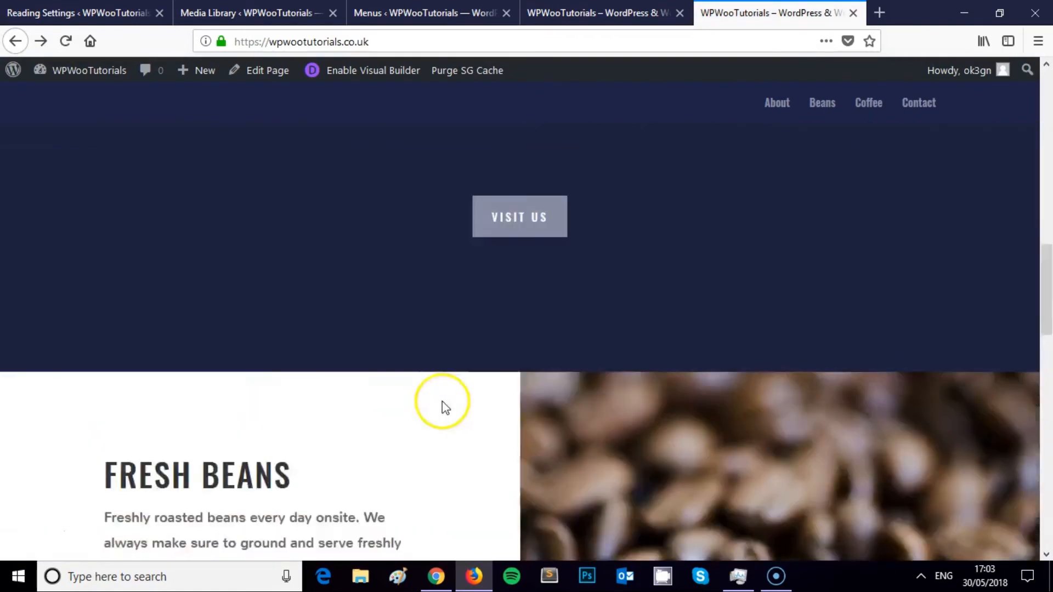
pyautogui.scroll(-10, 374, 267)
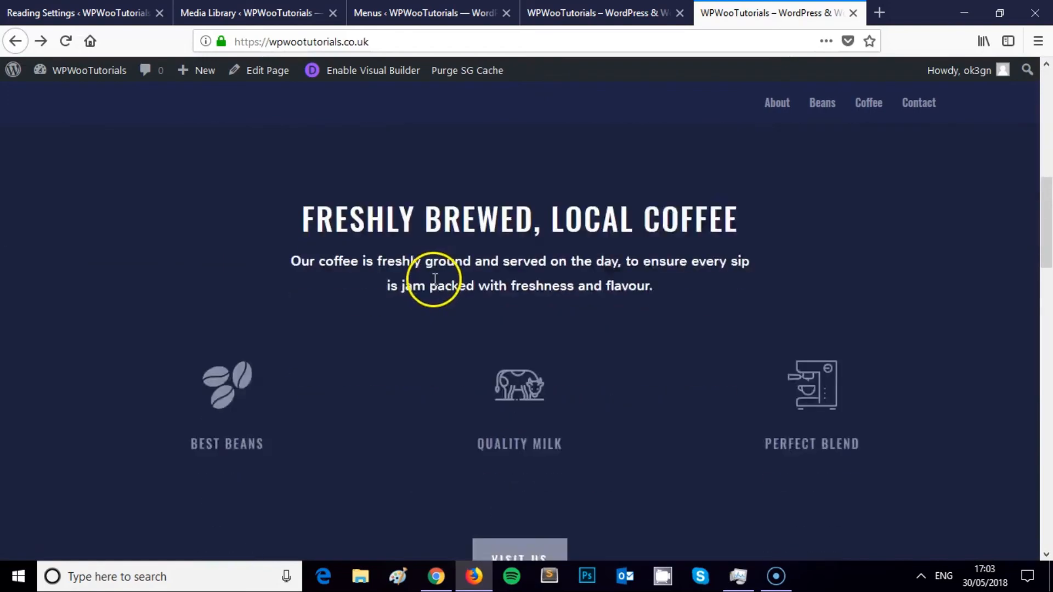
pyautogui.scroll(3, 433, 278)
pyautogui.scroll(-10, 768, 312)
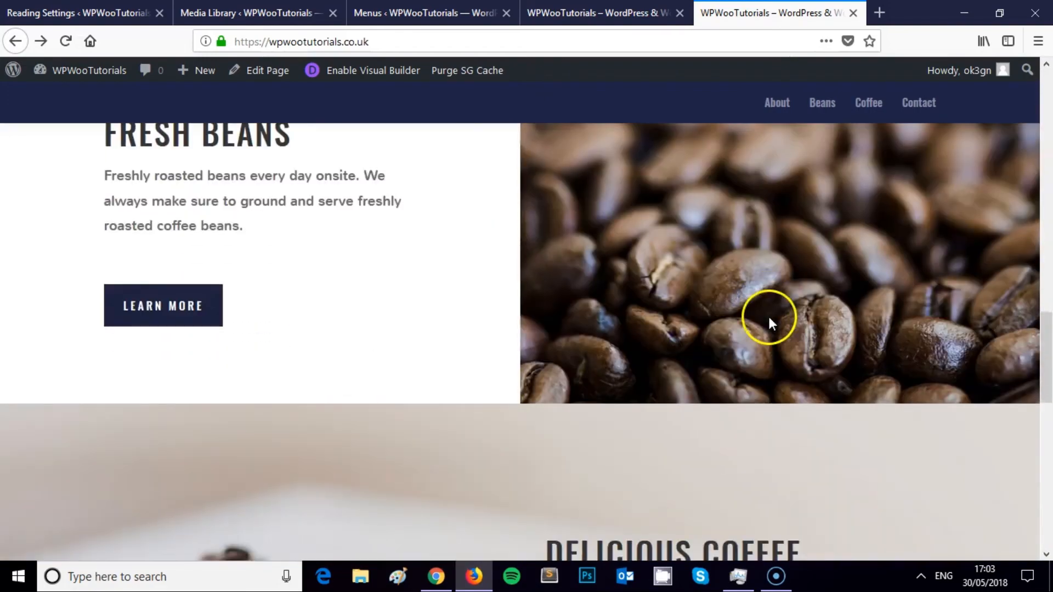
pyautogui.scroll(-8, 765, 324)
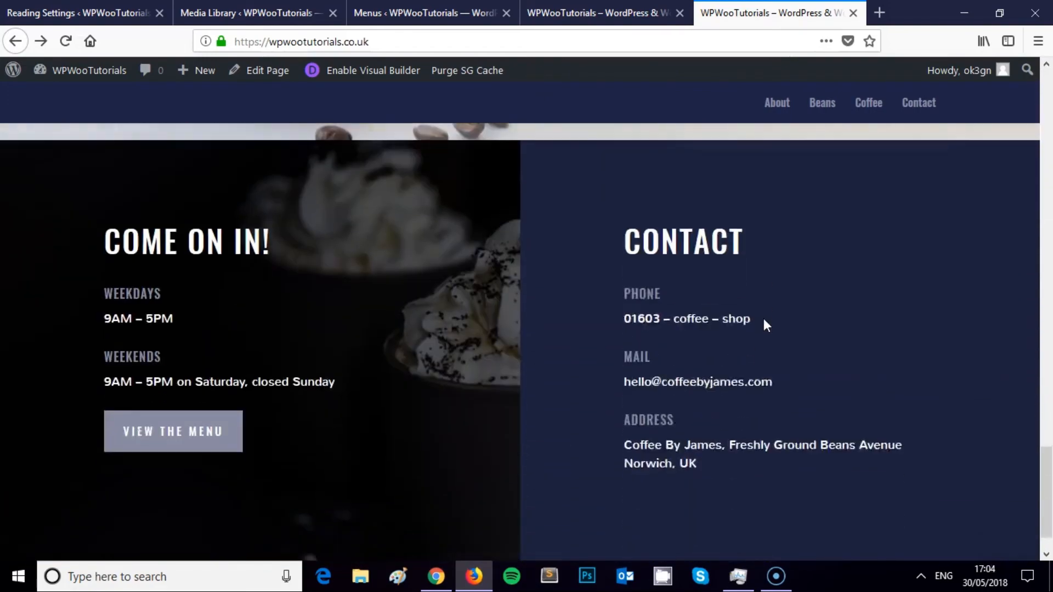
pyautogui.scroll(20, 761, 321)
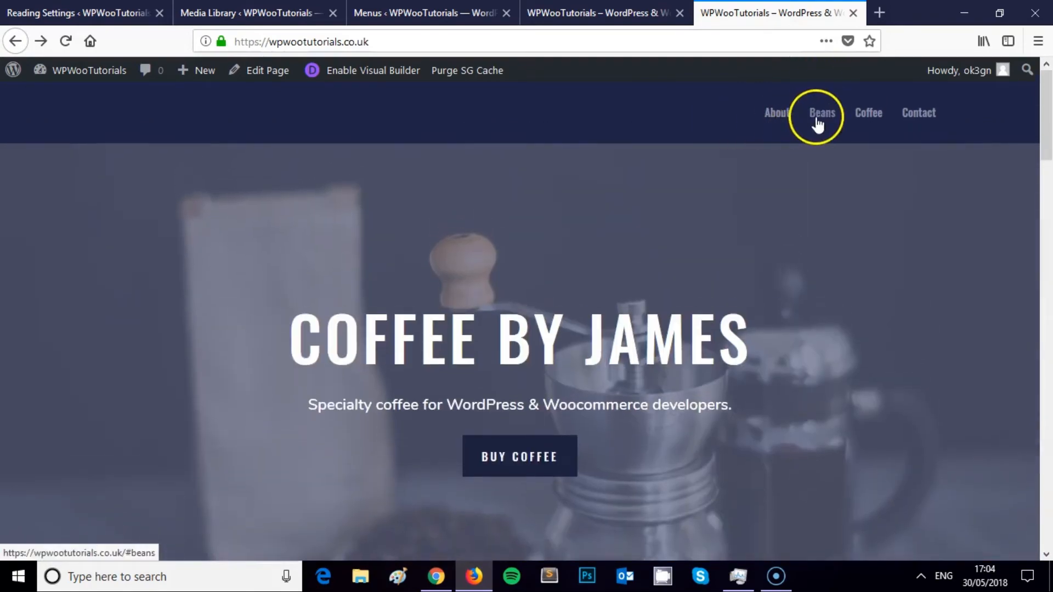
pyautogui.scroll(-18, 801, 233)
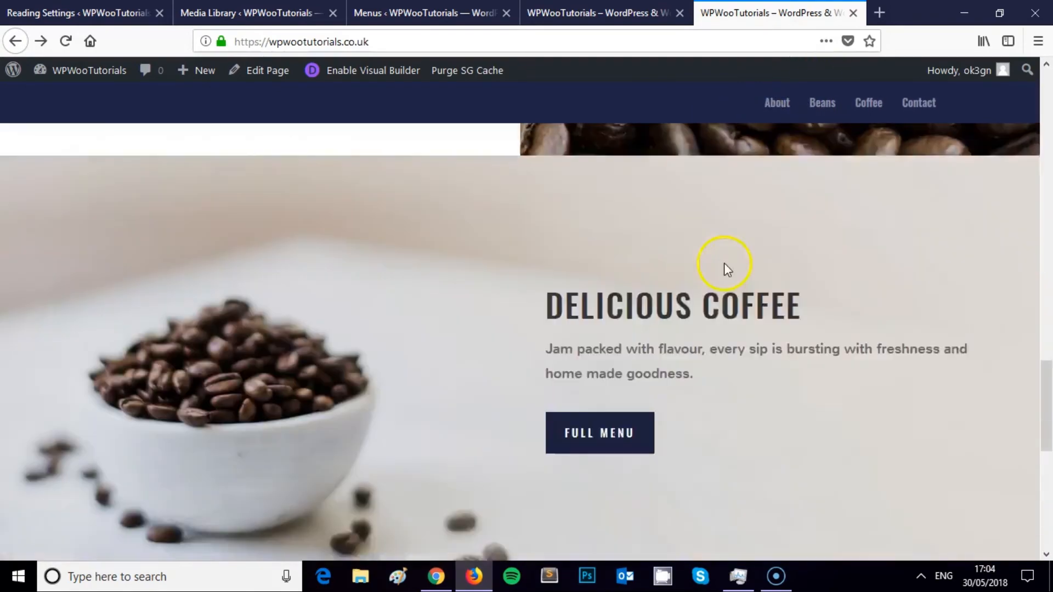
pyautogui.scroll(-8, 708, 275)
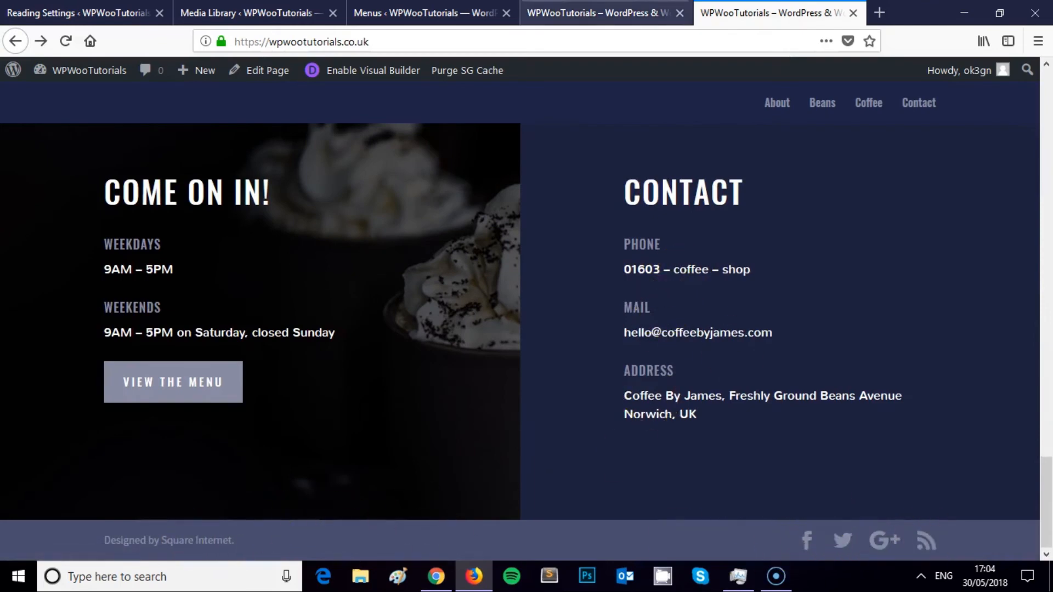
pyautogui.click(598, 13)
pyautogui.click(422, 13)
pyautogui.click(507, 12)
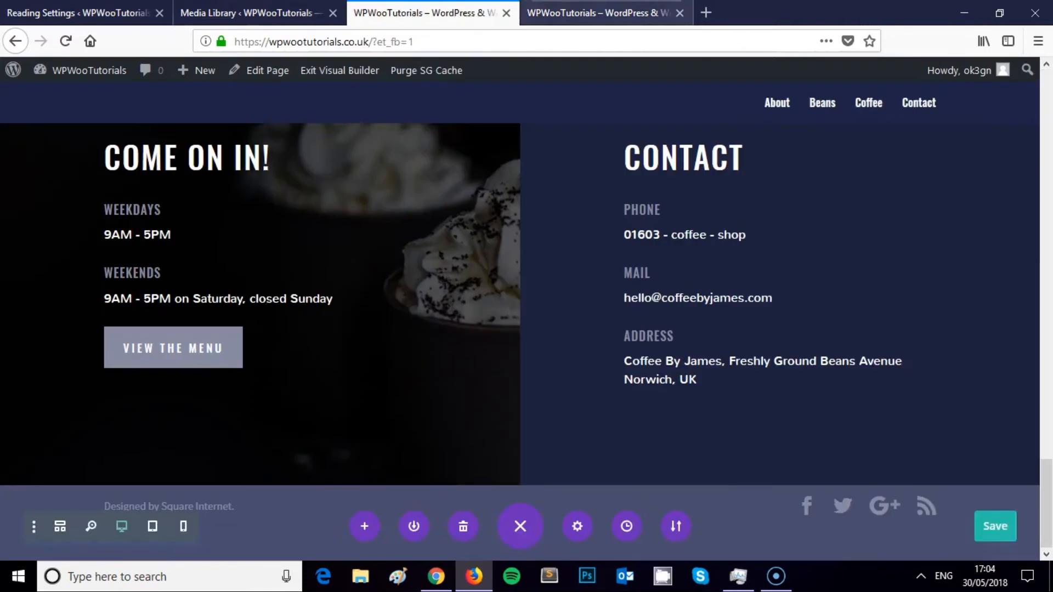
# - Open the Theme Customizer from the admin bar's site menu in a new tab
pyautogui.click(598, 13)
pyautogui.moveTo(93, 71)
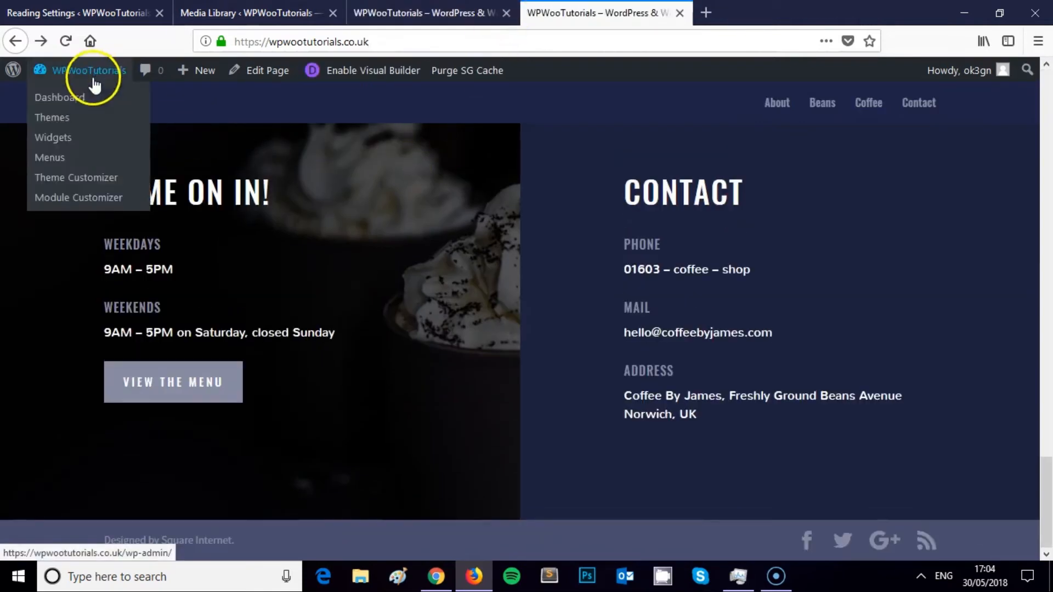
pyautogui.middleClick(86, 176)
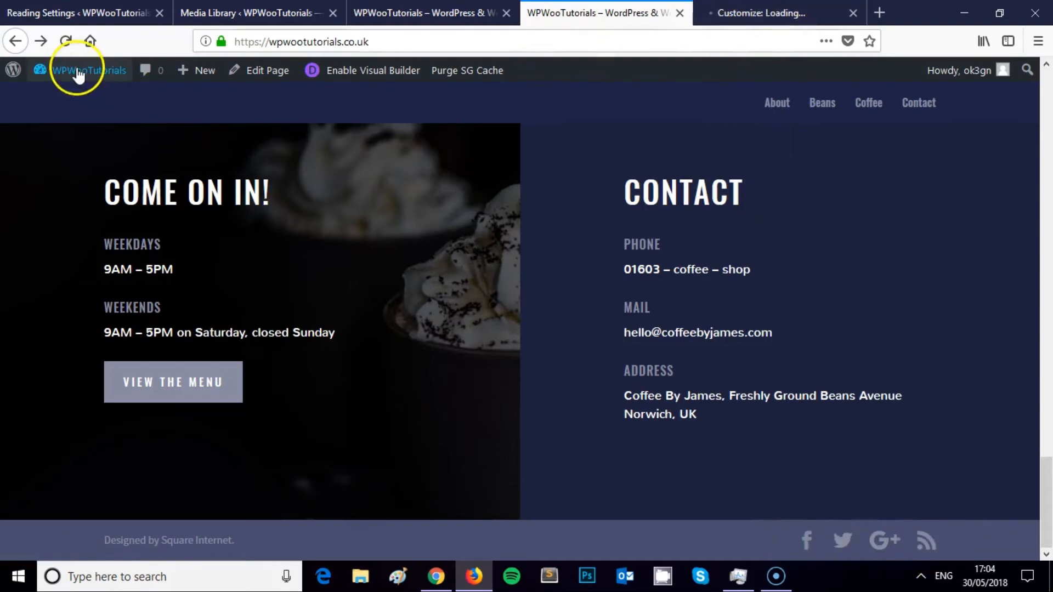
pyautogui.moveTo(52, 70)
pyautogui.click(87, 179)
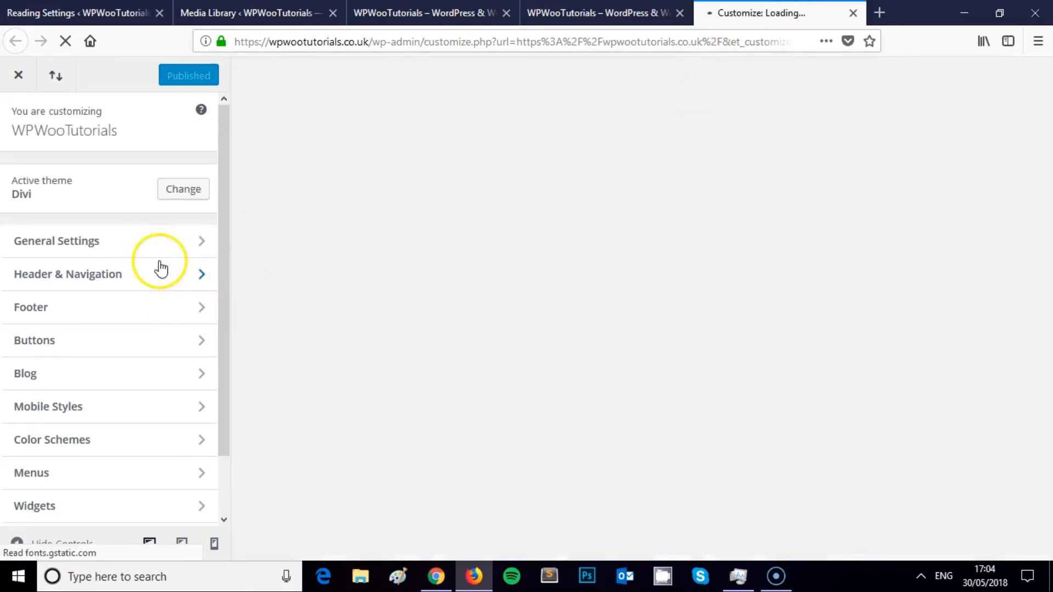
pyautogui.scroll(-2, 165, 275)
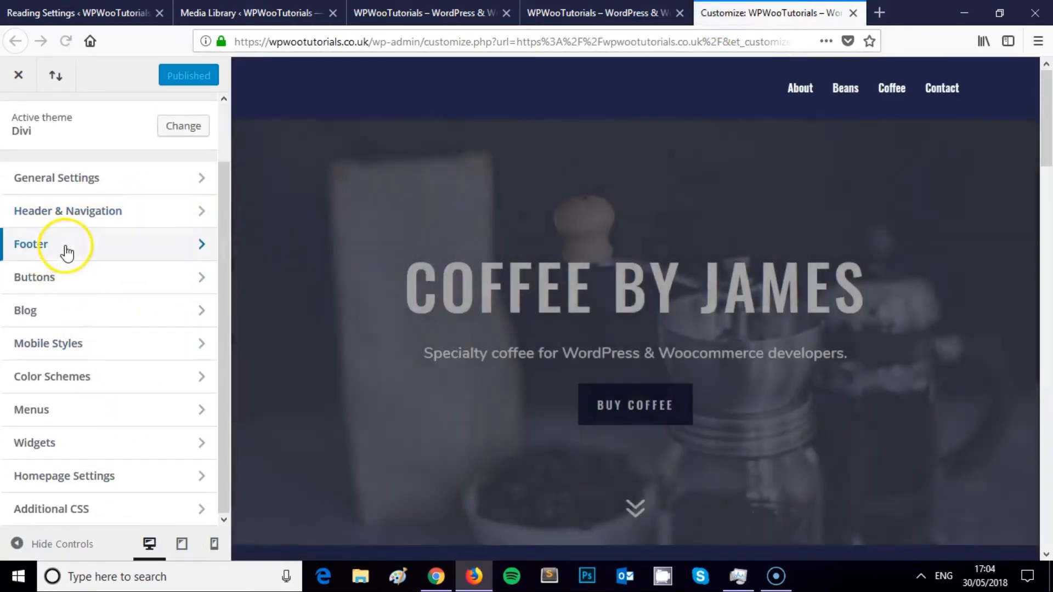
# - Browse the Footer's Bottom Bar, Footer Elements and Footer Menu settings
pyautogui.click(64, 247)
pyautogui.scroll(-5, 521, 285)
pyautogui.scroll(-10, 549, 285)
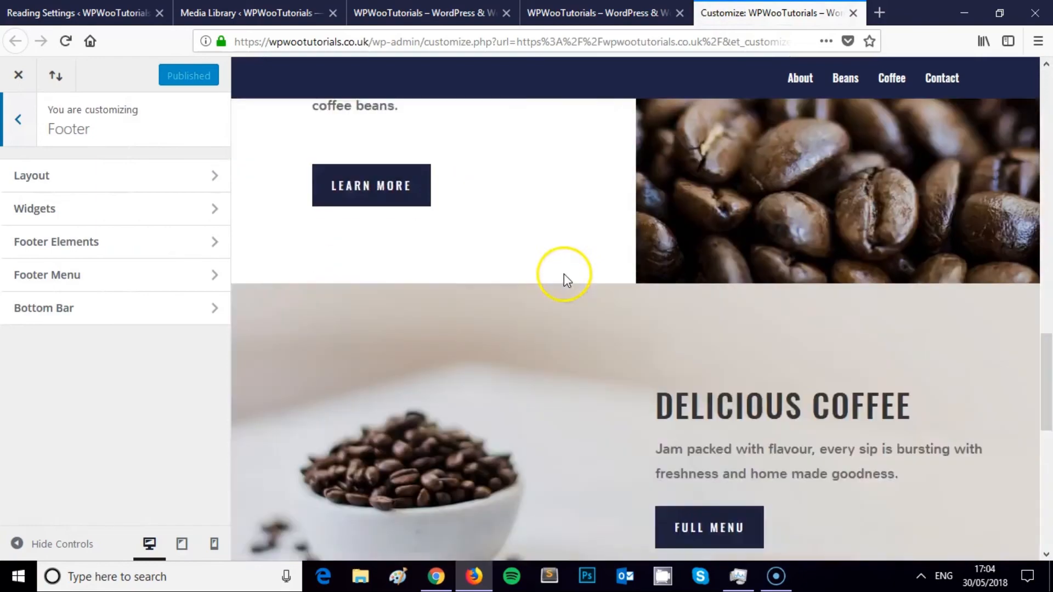
pyautogui.click(99, 310)
pyautogui.scroll(-3, 132, 296)
pyautogui.scroll(3, 110, 246)
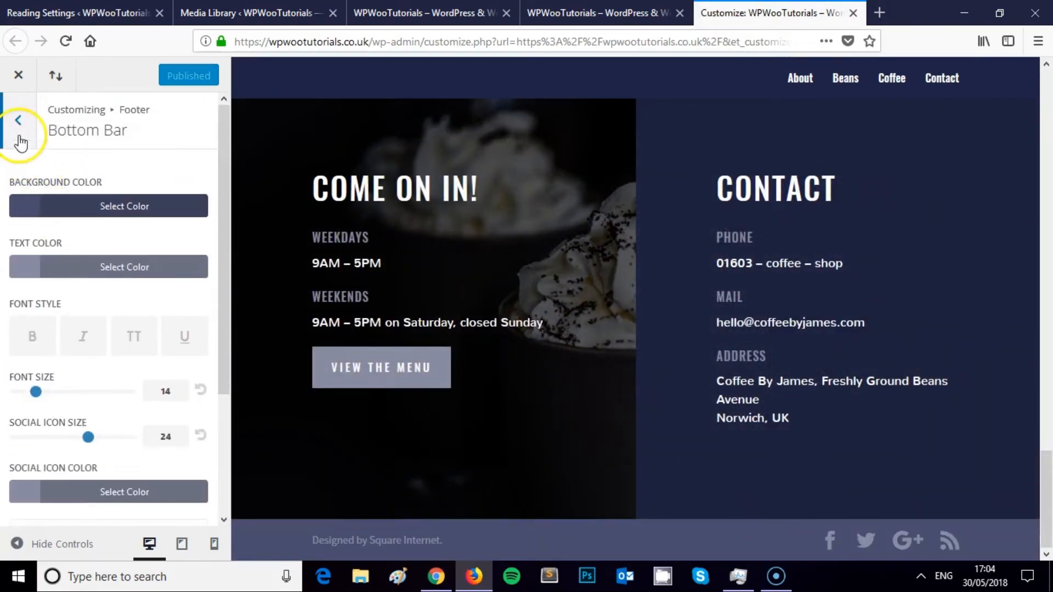
pyautogui.click(18, 119)
pyautogui.click(83, 246)
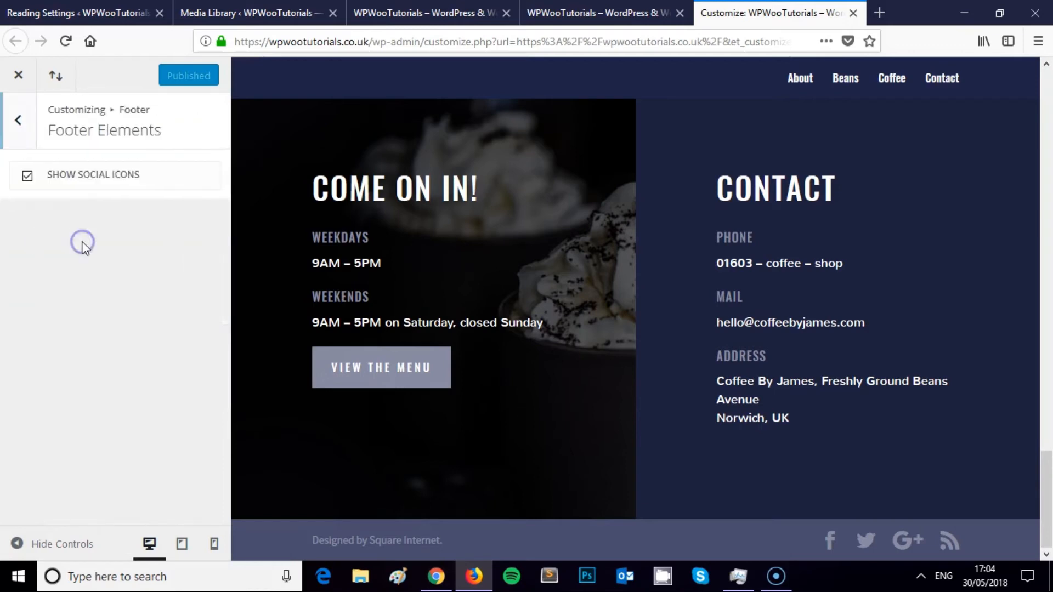
pyautogui.click(32, 115)
pyautogui.click(101, 284)
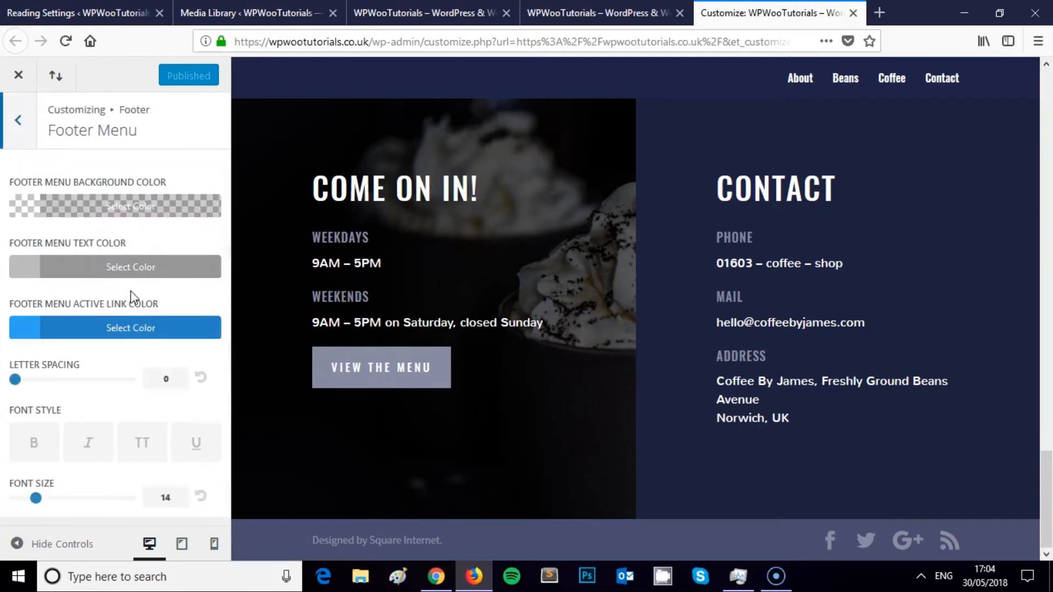
pyautogui.click(18, 119)
# - Look through General Settings and return to the main Customizer sections list
pyautogui.click(18, 119)
pyautogui.click(95, 220)
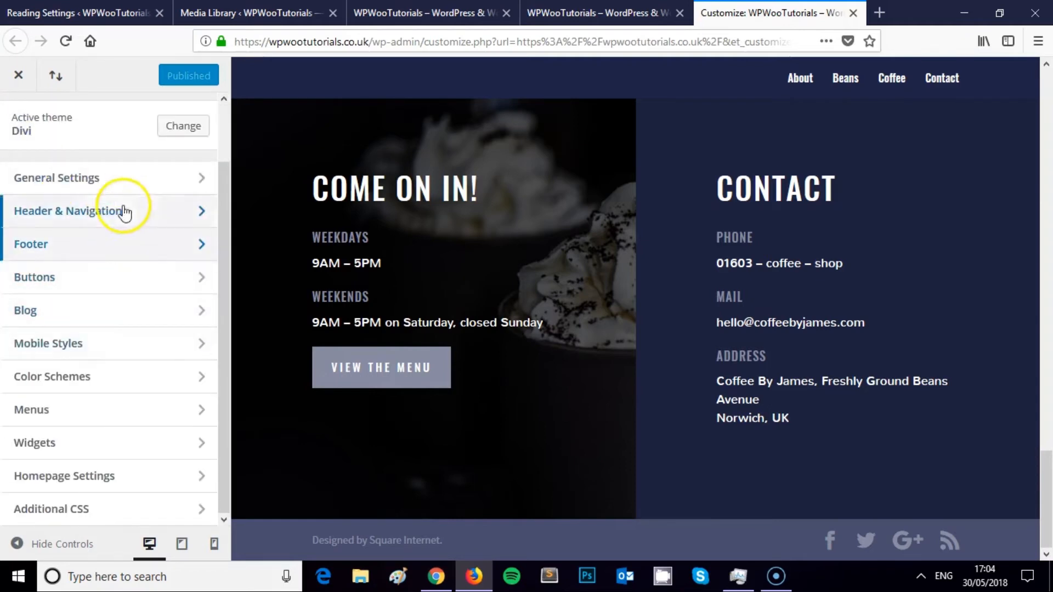
pyautogui.click(103, 177)
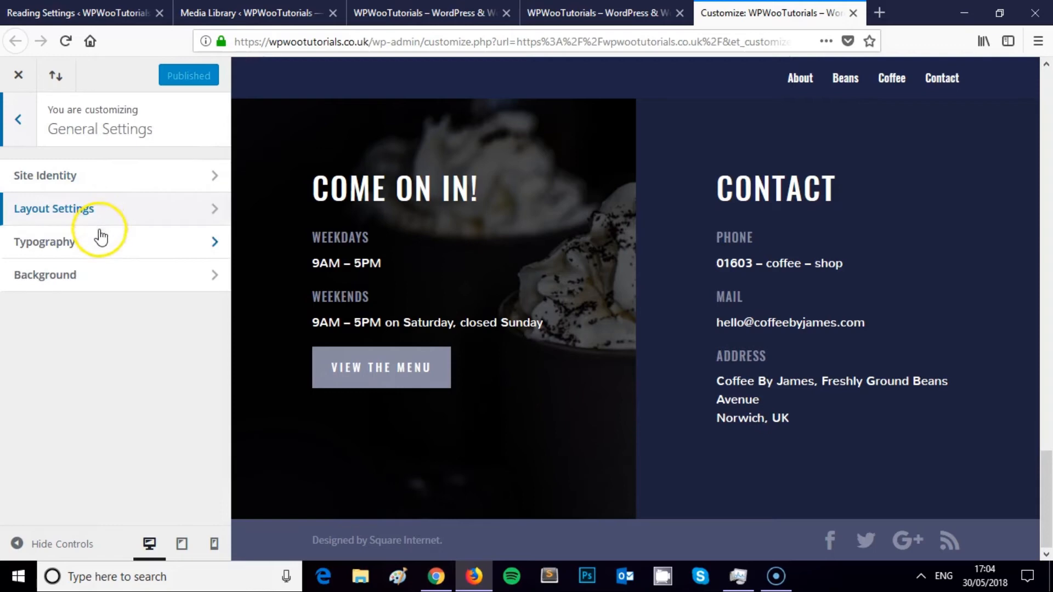
pyautogui.click(18, 119)
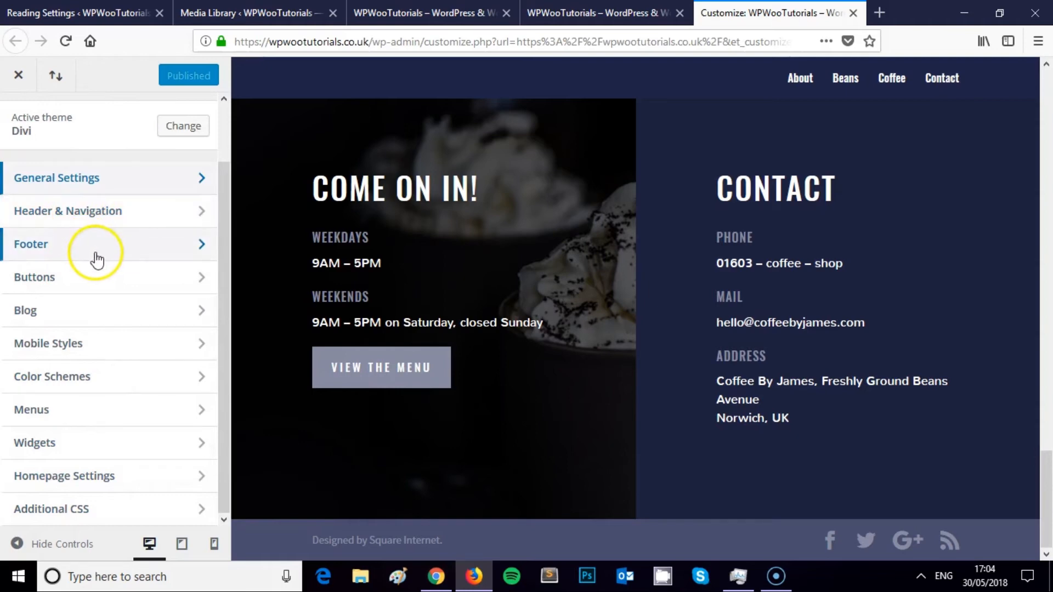
# - Browse the footer's widget, Footer Elements, Footer Menu and Bottom Bar settings
pyautogui.click(79, 250)
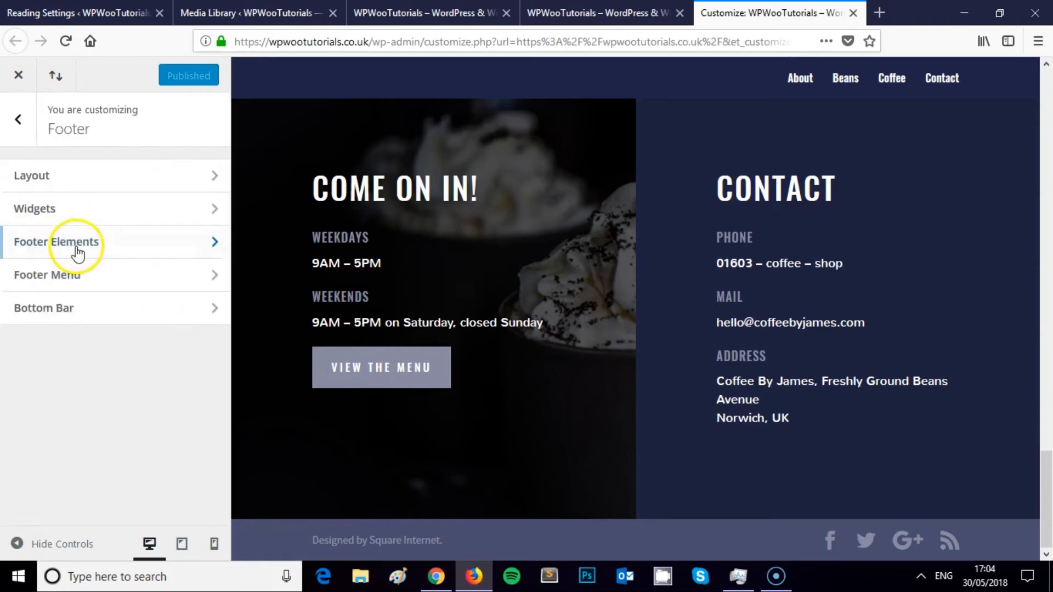
pyautogui.click(91, 211)
pyautogui.scroll(-3, 117, 278)
pyautogui.scroll(3, 110, 272)
pyautogui.click(20, 130)
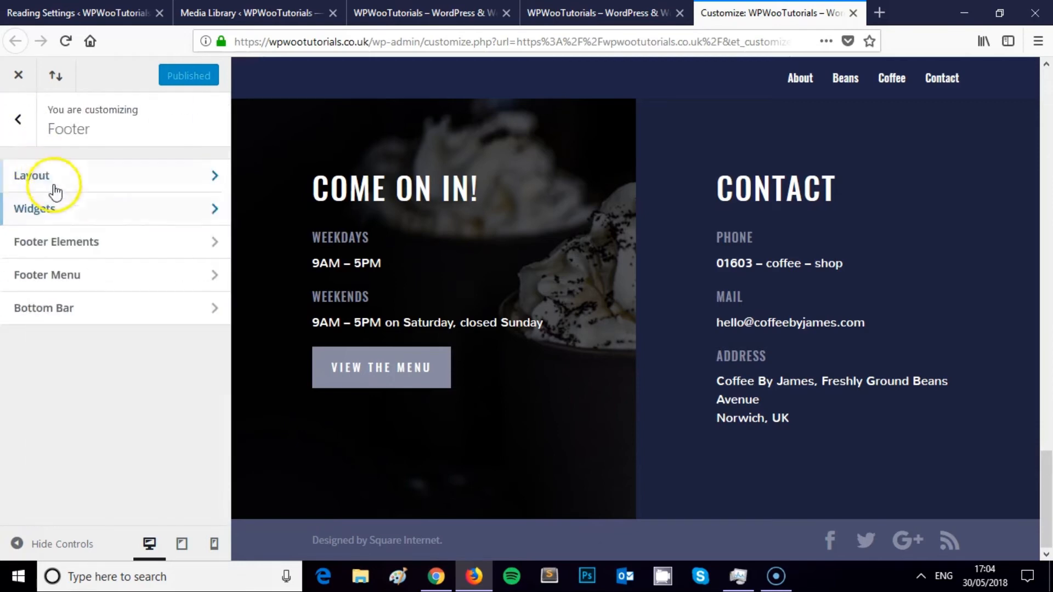
pyautogui.click(97, 241)
pyautogui.click(18, 121)
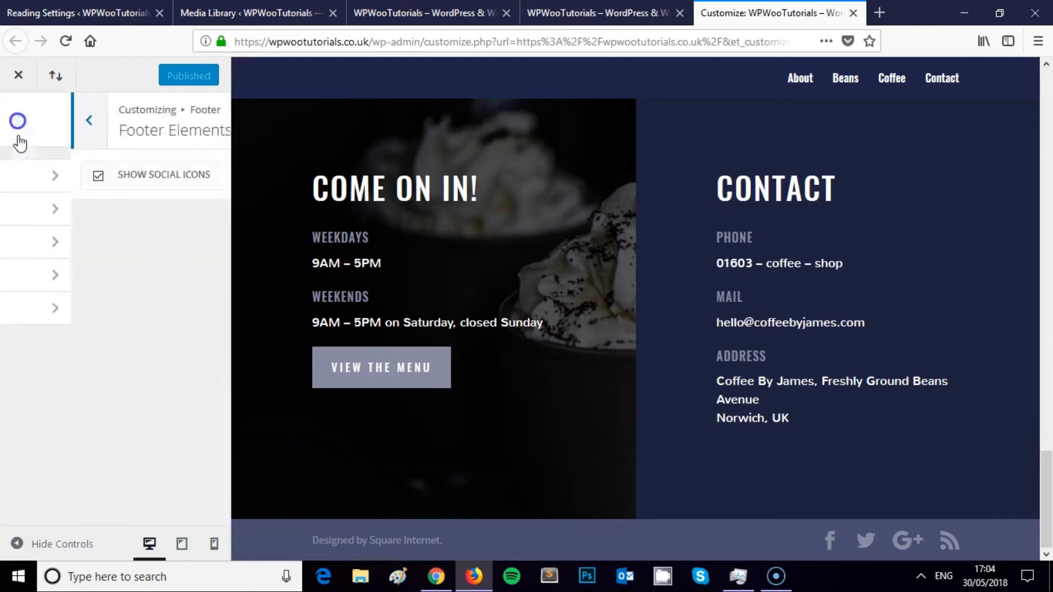
pyautogui.click(88, 286)
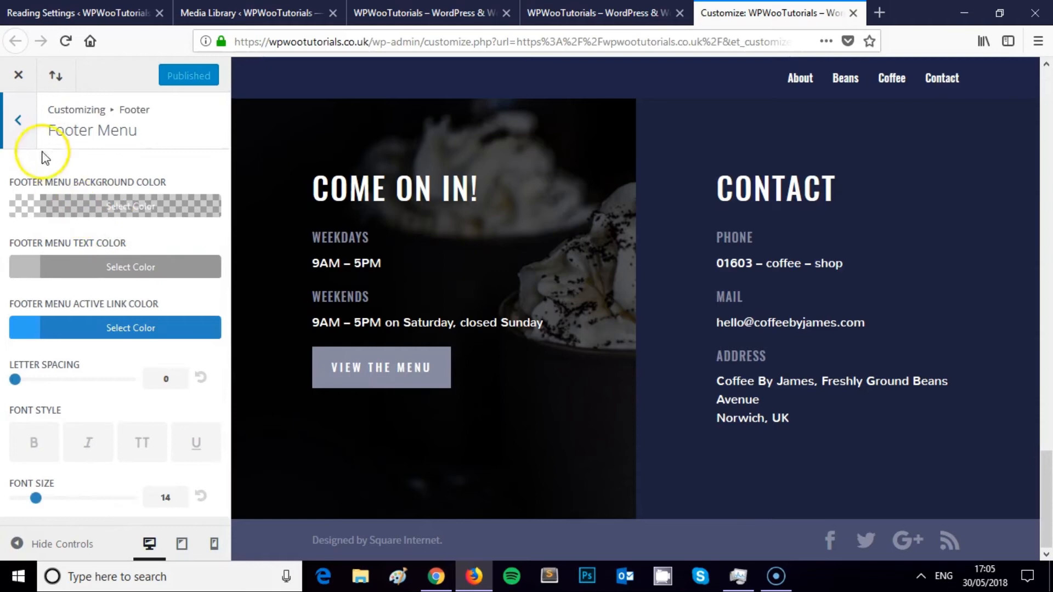
pyautogui.click(18, 121)
pyautogui.click(99, 306)
pyautogui.scroll(-3, 144, 328)
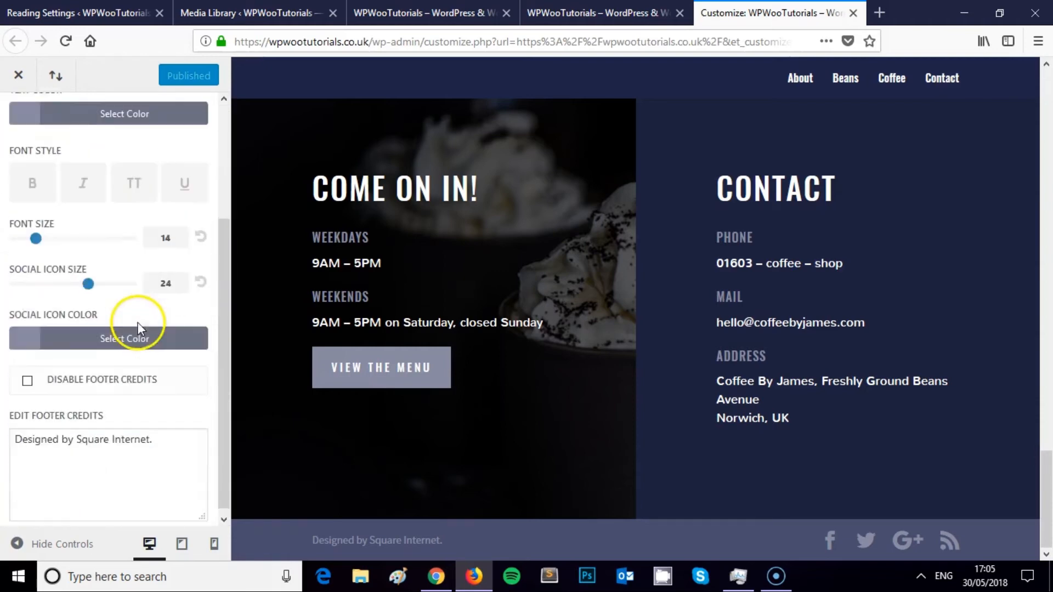
pyautogui.scroll(4, 142, 325)
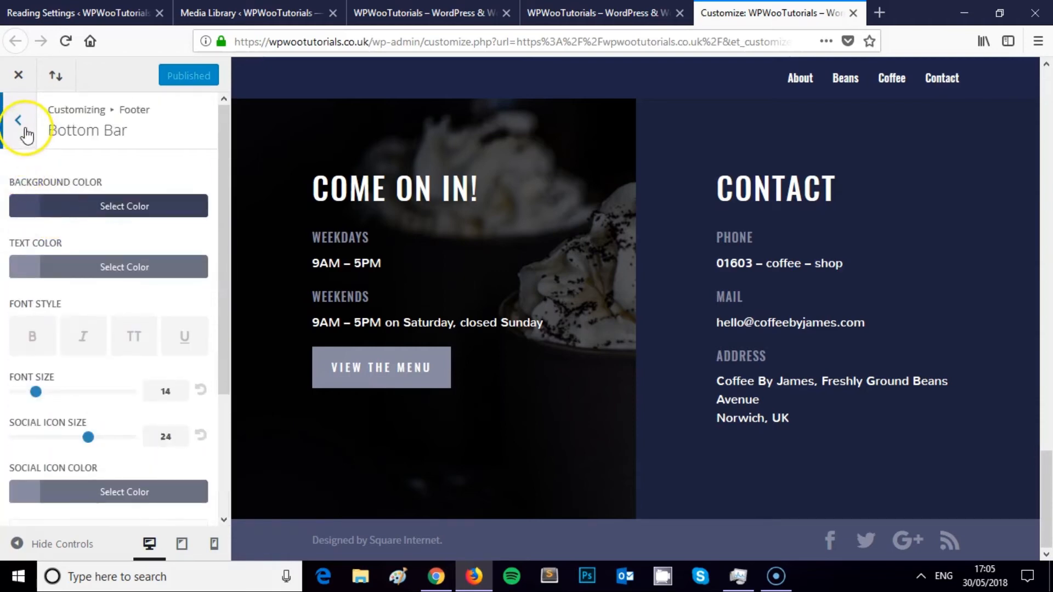
pyautogui.click(24, 128)
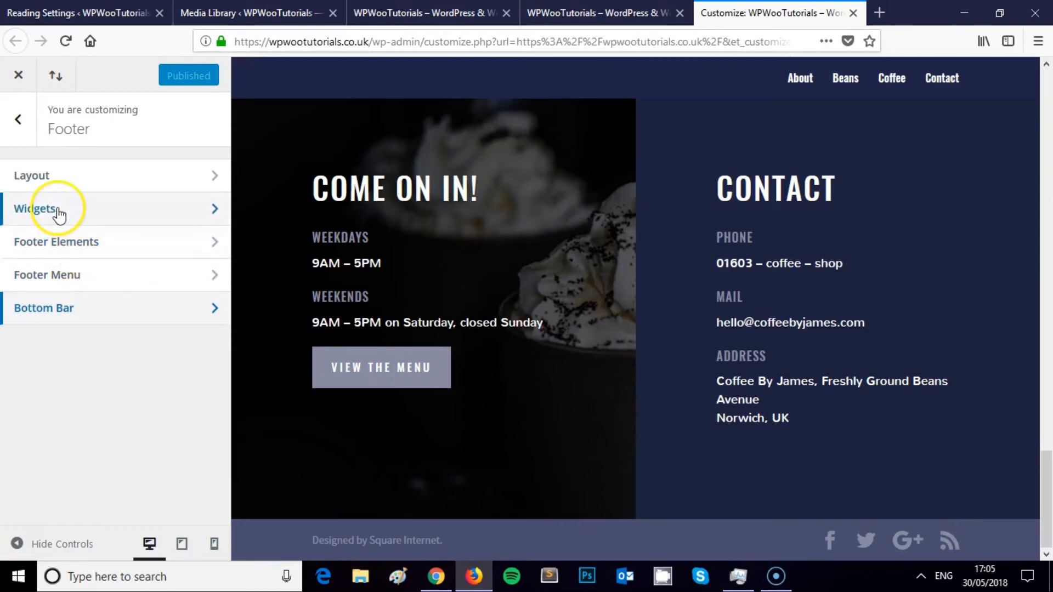
# - Switch off Show Social Icons in Footer Elements and return to the main Customizer menu
pyautogui.click(73, 243)
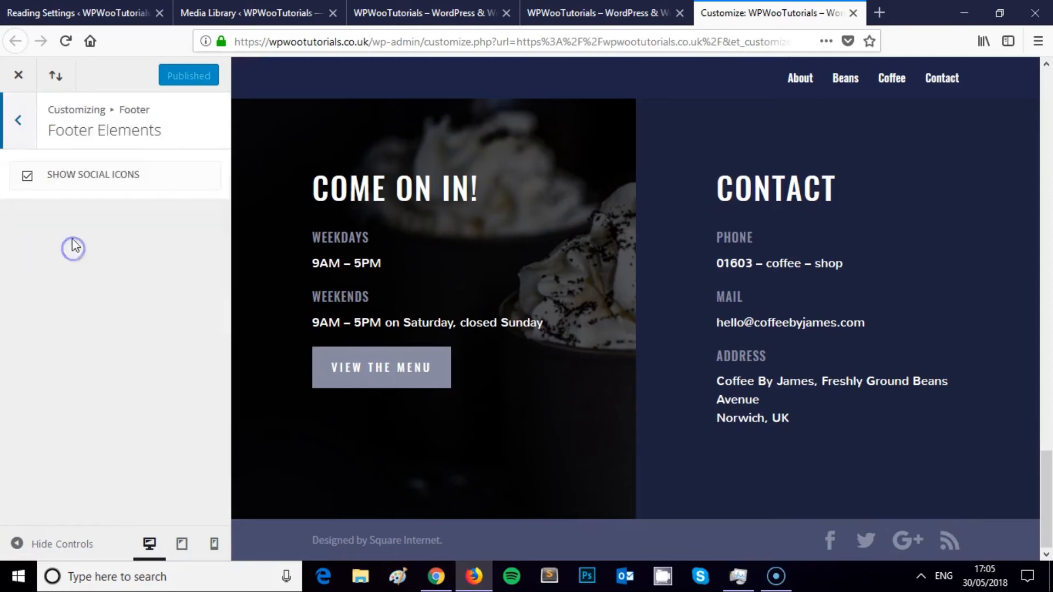
pyautogui.click(29, 176)
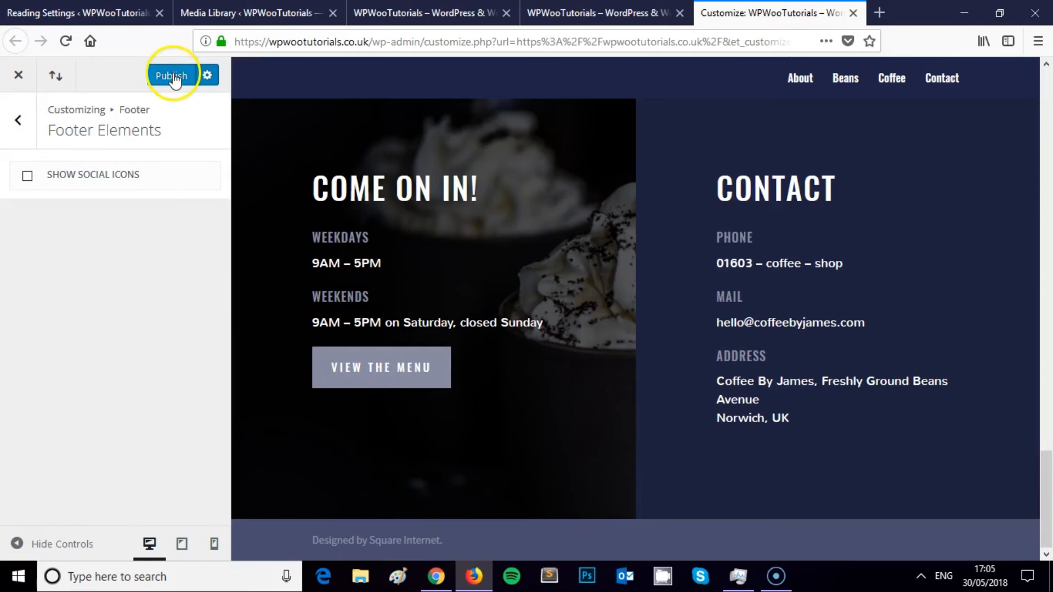
pyautogui.scroll(15, 643, 255)
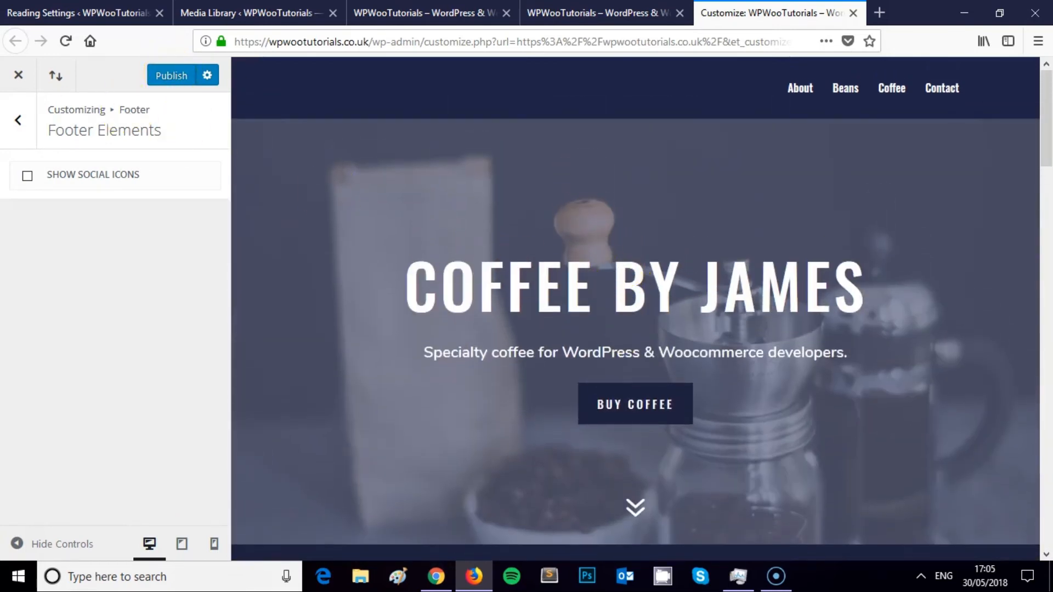
pyautogui.click(19, 119)
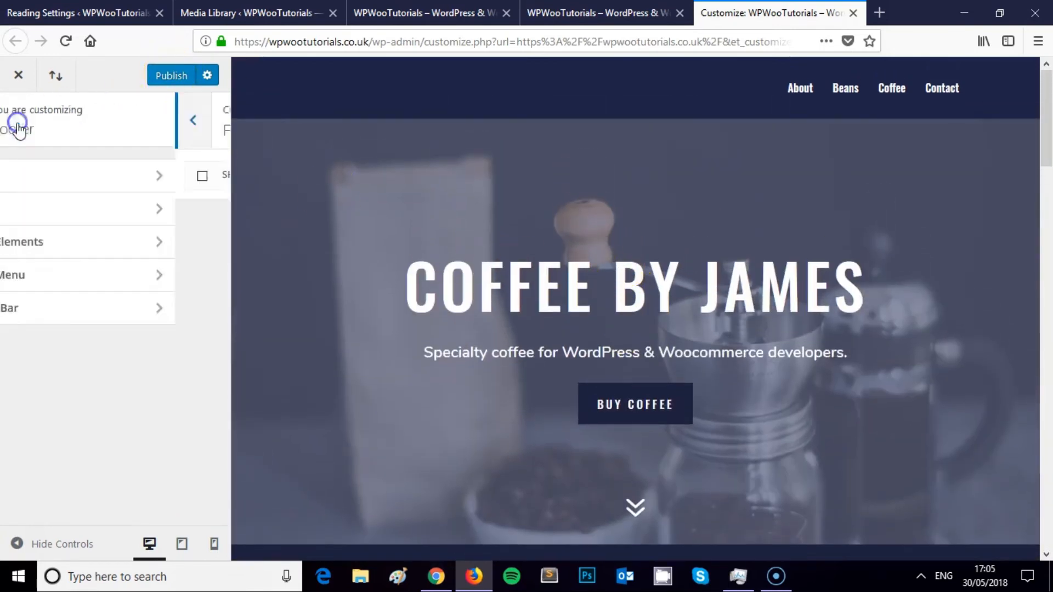
pyautogui.scroll(-5, 449, 204)
pyautogui.scroll(-10, 525, 289)
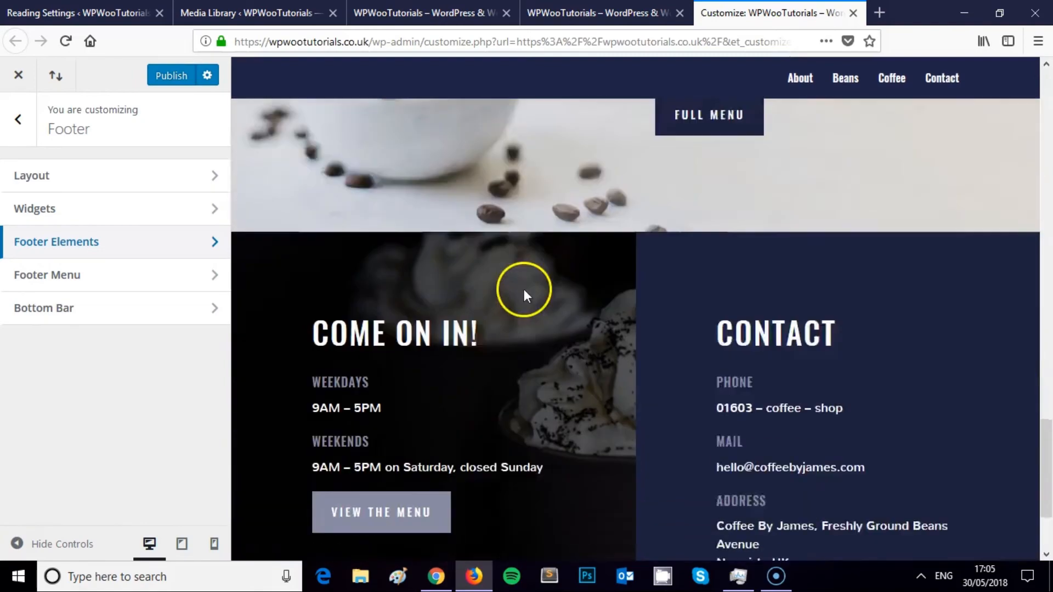
pyautogui.scroll(15, 540, 242)
pyautogui.scroll(3, 502, 280)
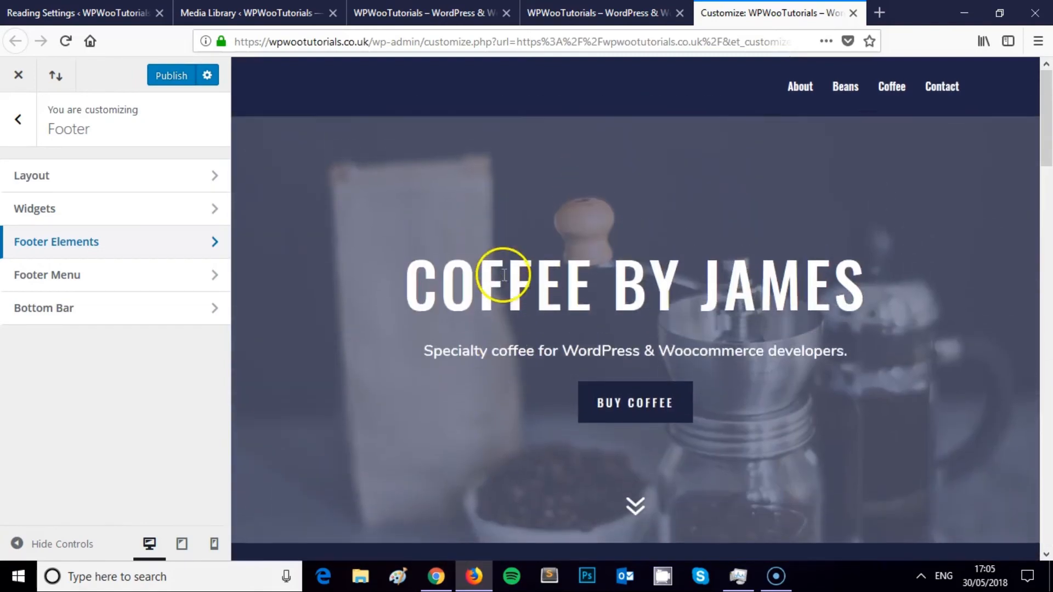
pyautogui.click(17, 121)
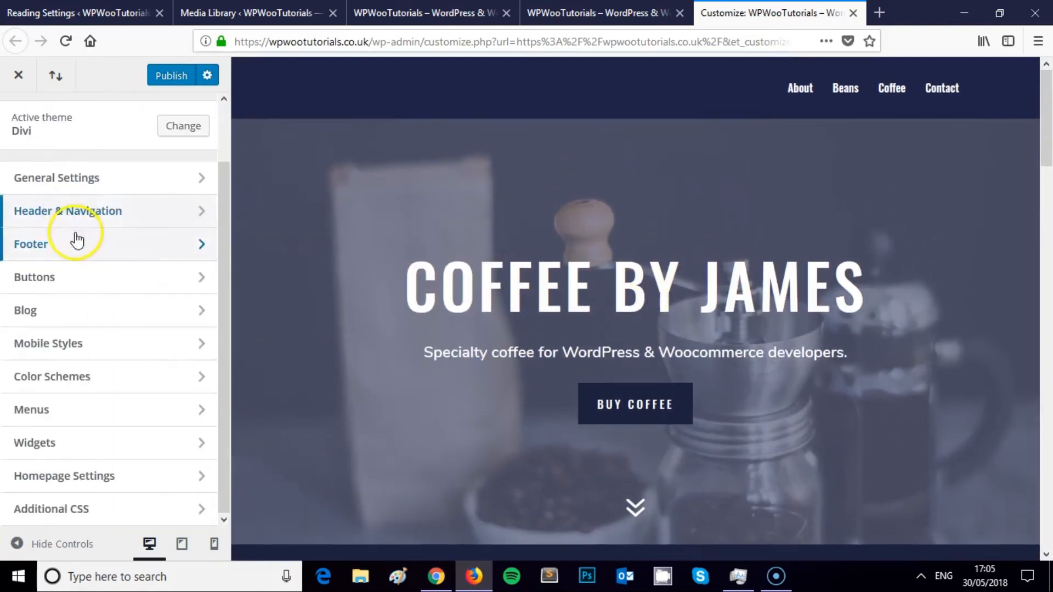
# - Turn on Show Social Icons in Header & Navigation's Header Elements
pyautogui.click(110, 217)
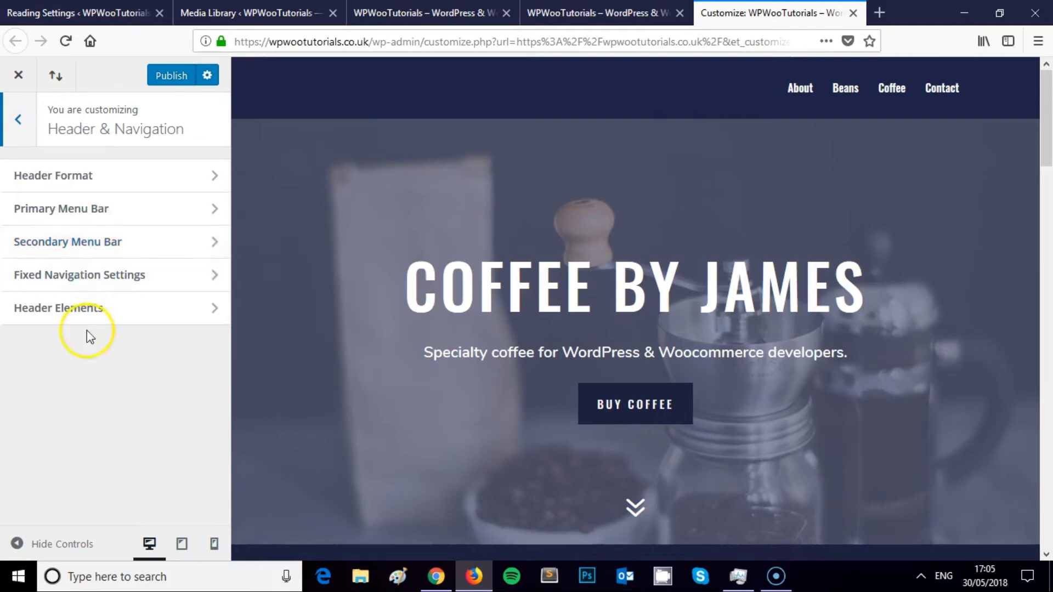
pyautogui.click(94, 219)
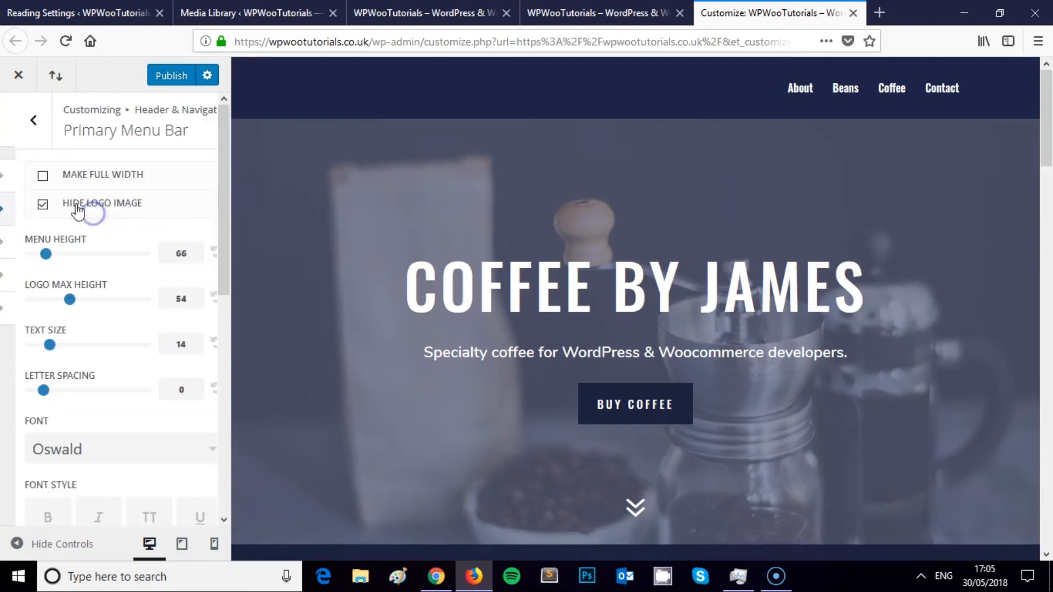
pyautogui.click(13, 129)
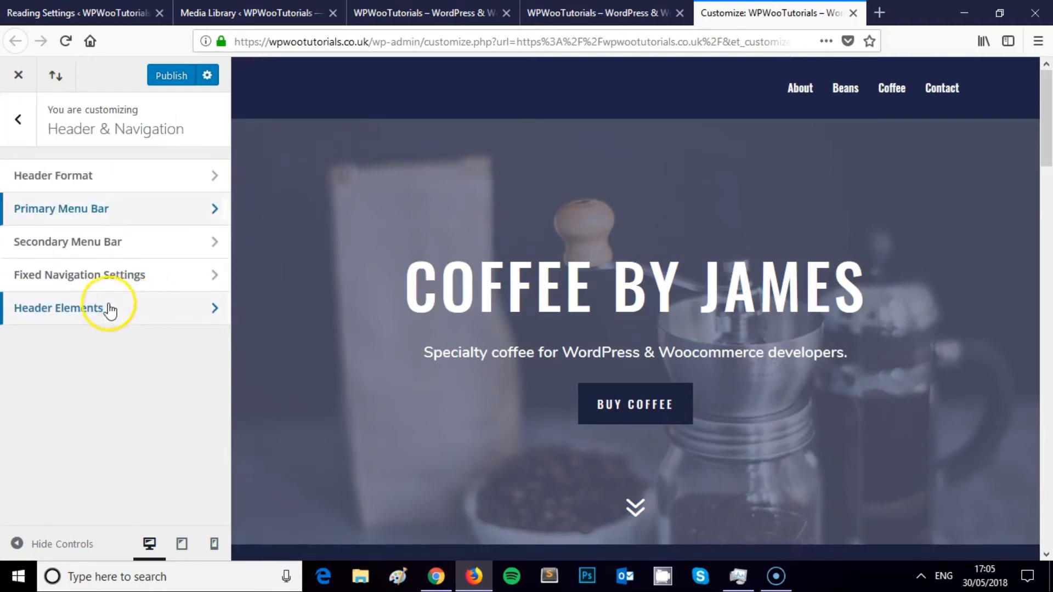
pyautogui.click(110, 309)
pyautogui.click(93, 173)
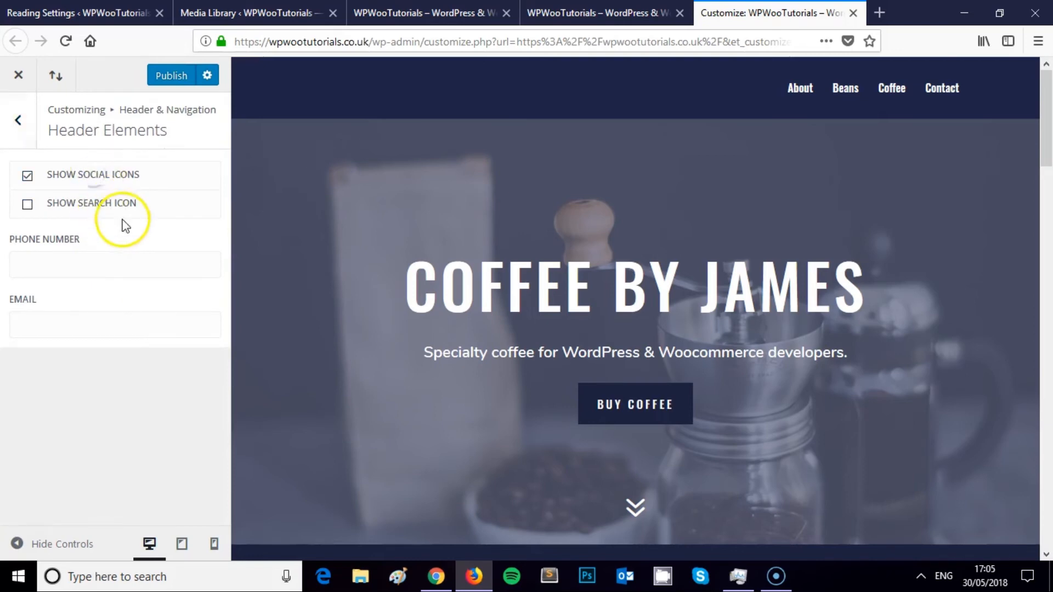
pyautogui.click(18, 120)
# - Publish the customization changes and bring up the live site
pyautogui.click(165, 77)
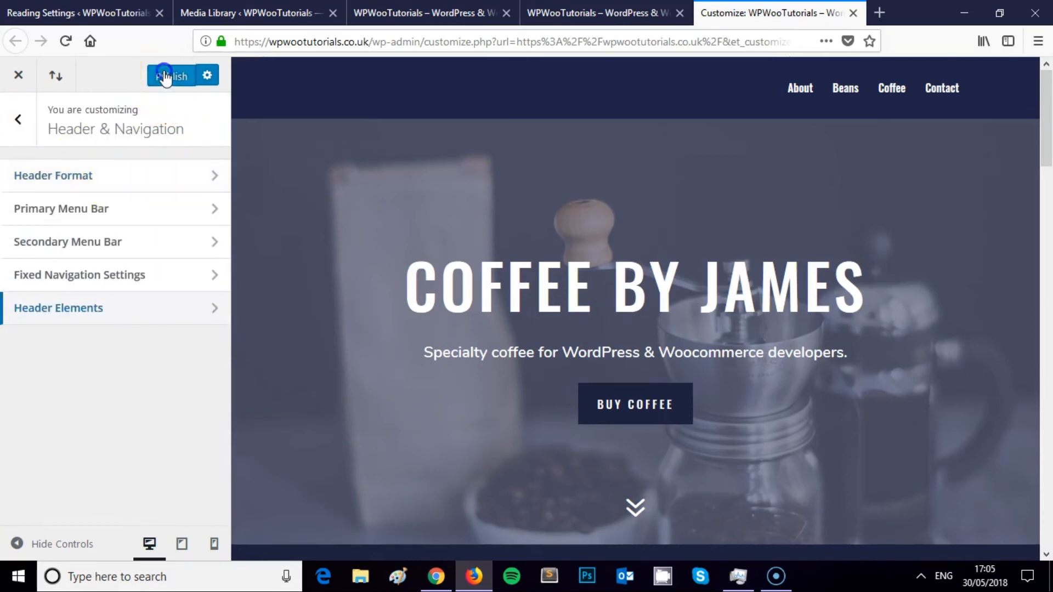
pyautogui.click(598, 12)
pyautogui.scroll(10, 439, 252)
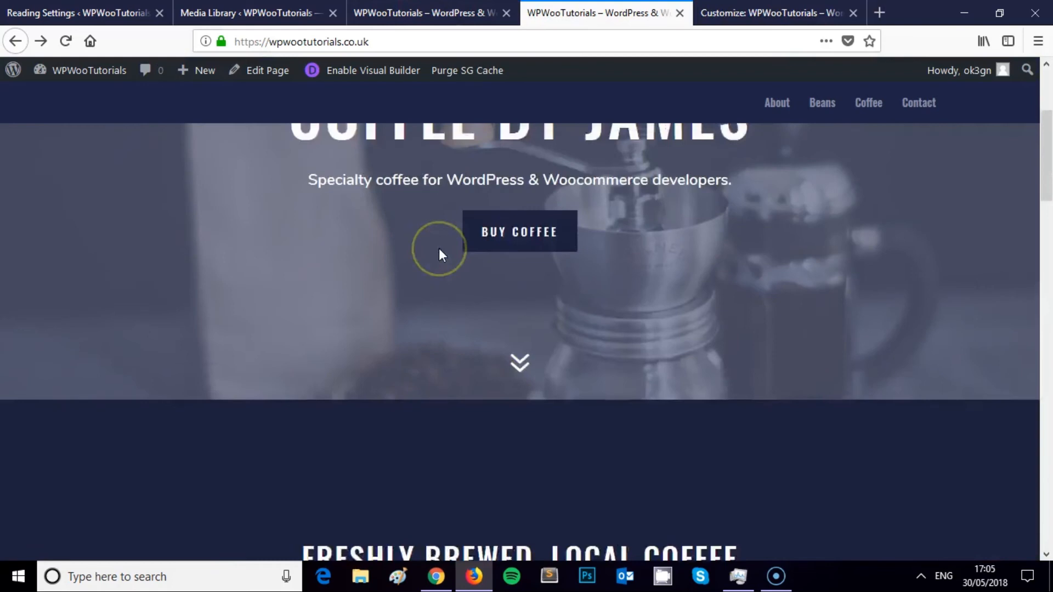
# - Reload the live site to check the header social icons, then return to the Customizer
pyautogui.scroll(3, 438, 248)
pyautogui.press('F5')
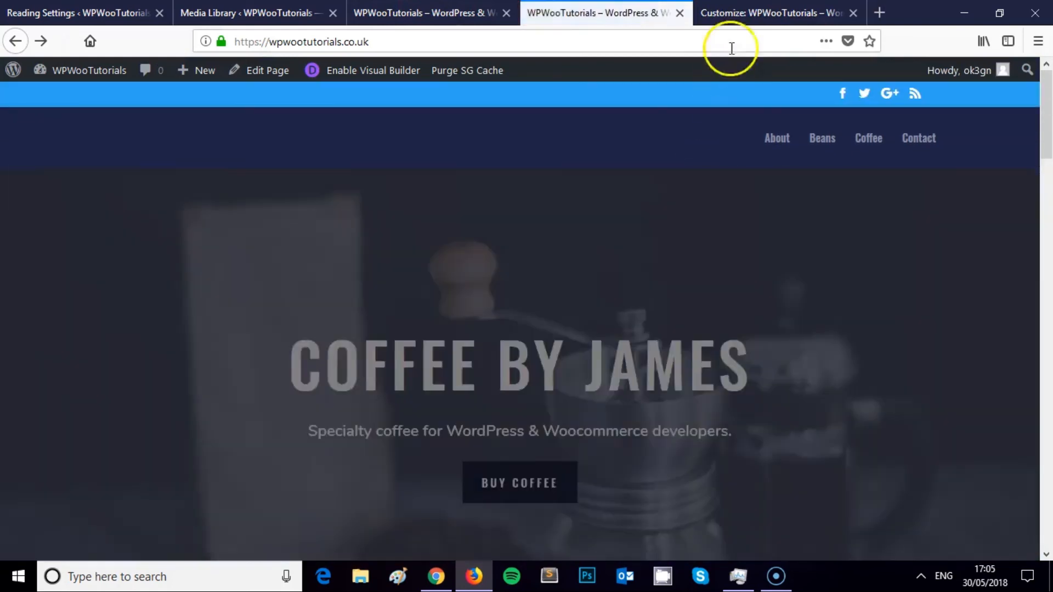
pyautogui.click(762, 13)
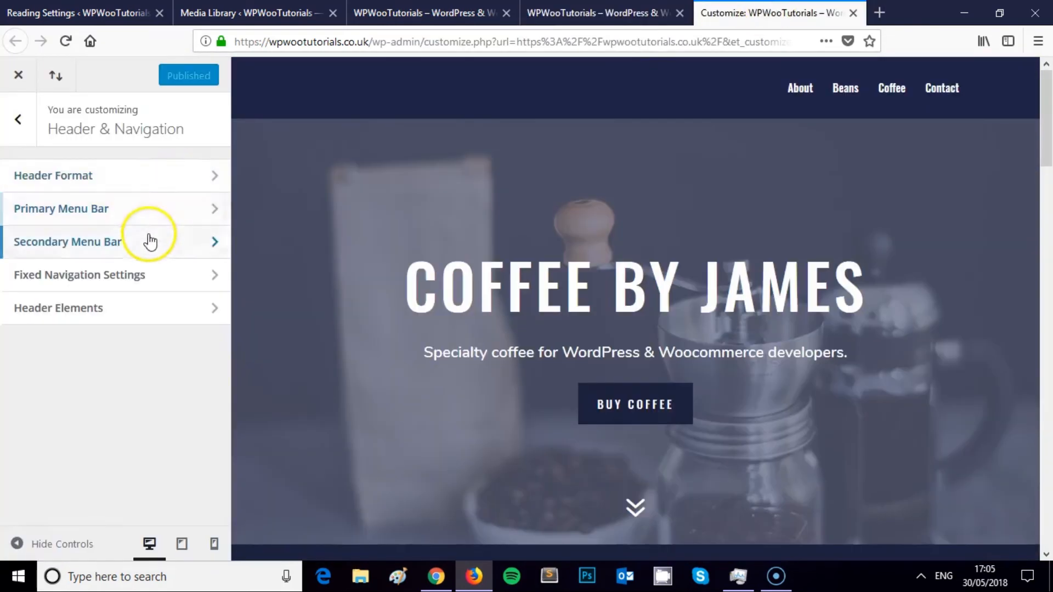
# - Compare the Primary Menu Bar colours against the live site, then glance at Header Format
pyautogui.click(112, 213)
pyautogui.scroll(-10, 111, 213)
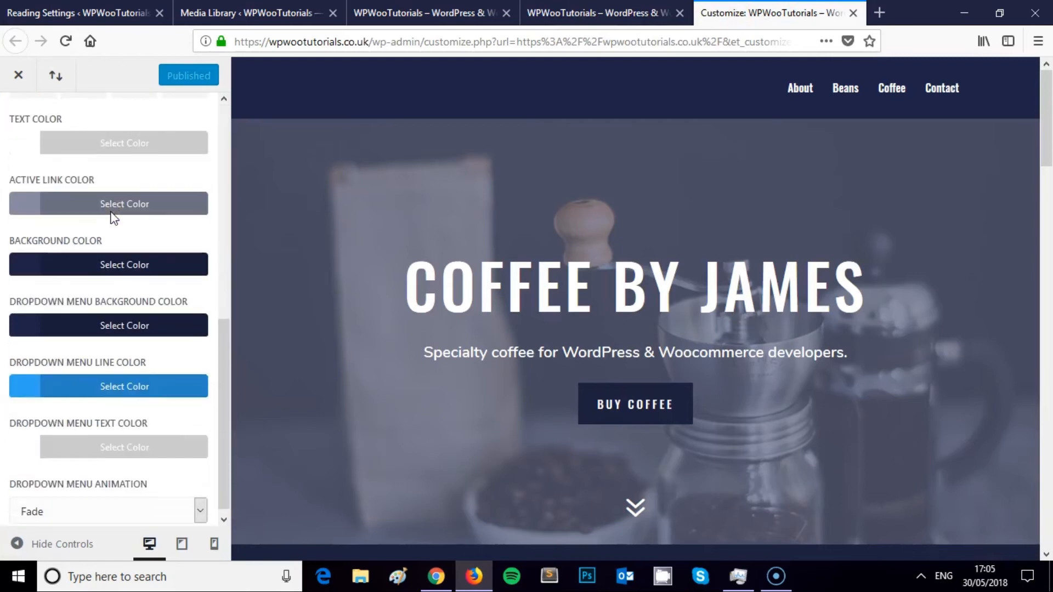
pyautogui.scroll(10, 111, 213)
pyautogui.click(571, 8)
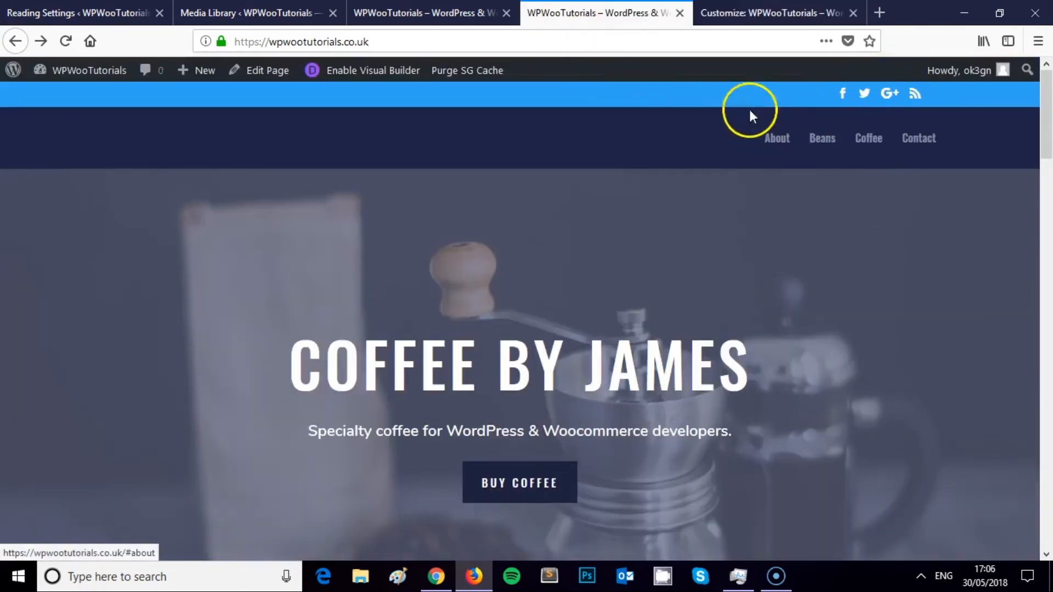
pyautogui.click(762, 12)
pyautogui.scroll(-10, 165, 271)
pyautogui.scroll(10, 137, 247)
pyautogui.click(18, 119)
pyautogui.click(113, 177)
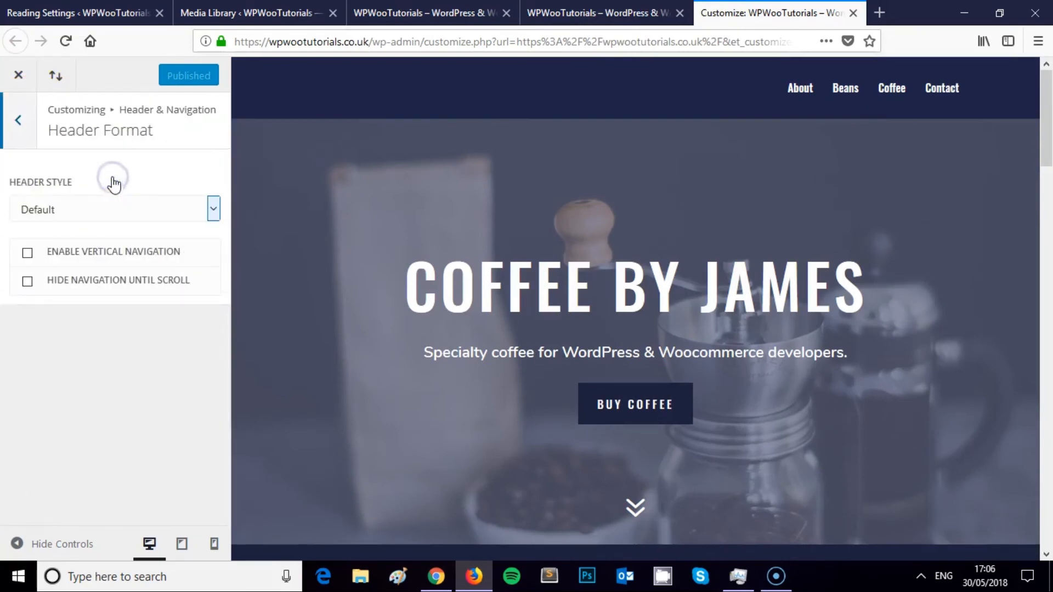
pyautogui.click(20, 152)
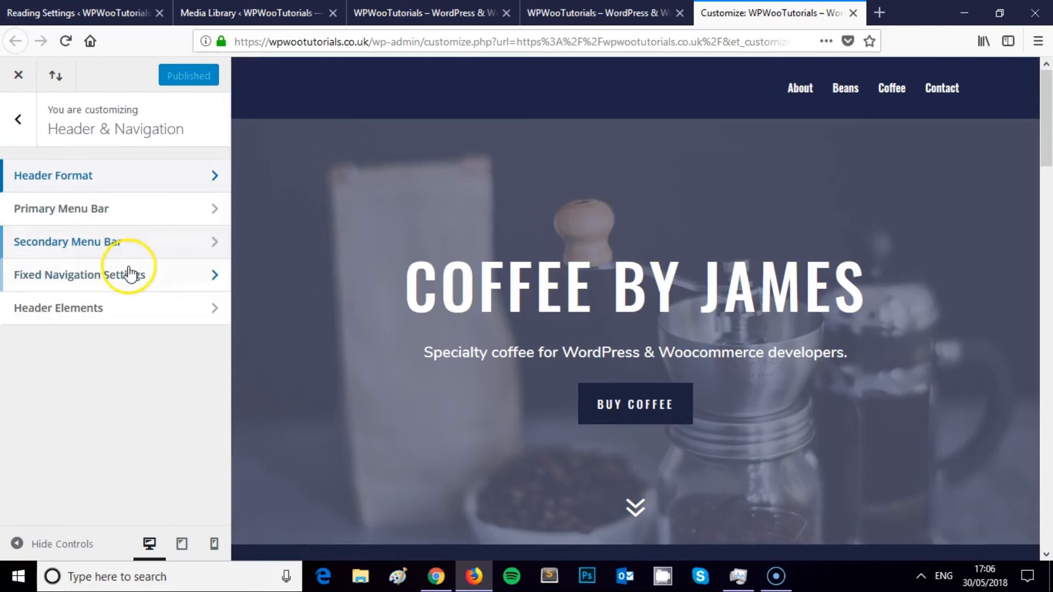
# - In Header Elements, hide social icons and enter the contact e-mail and phone number
pyautogui.click(99, 310)
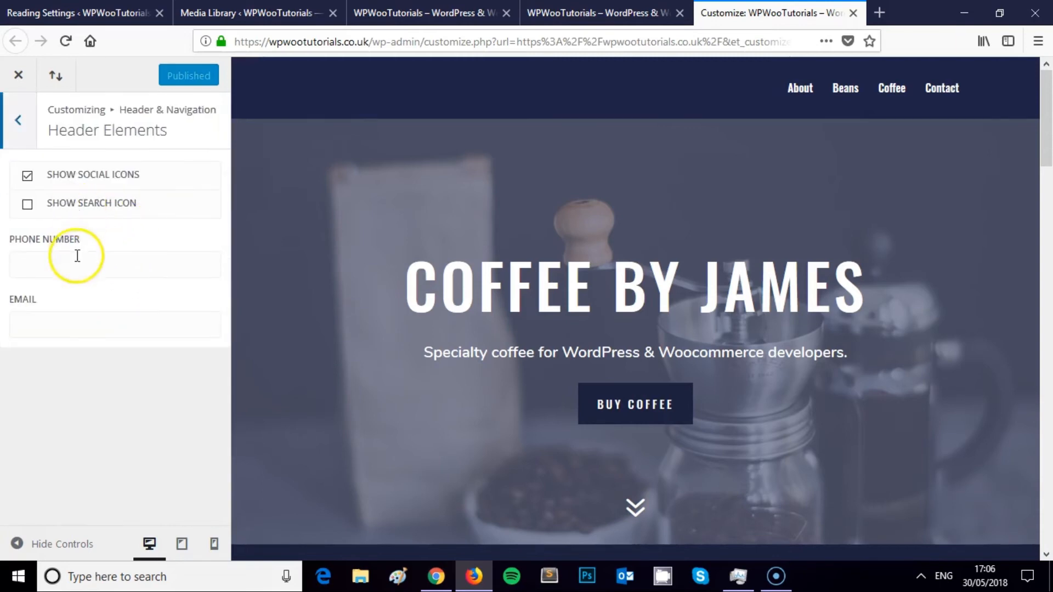
pyautogui.click(77, 318)
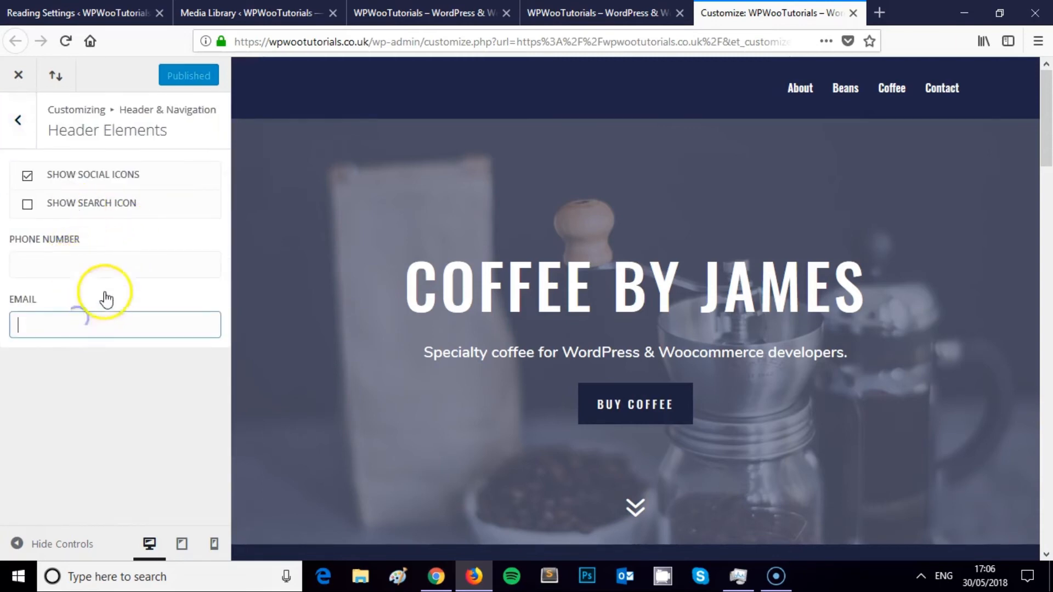
pyautogui.click(64, 179)
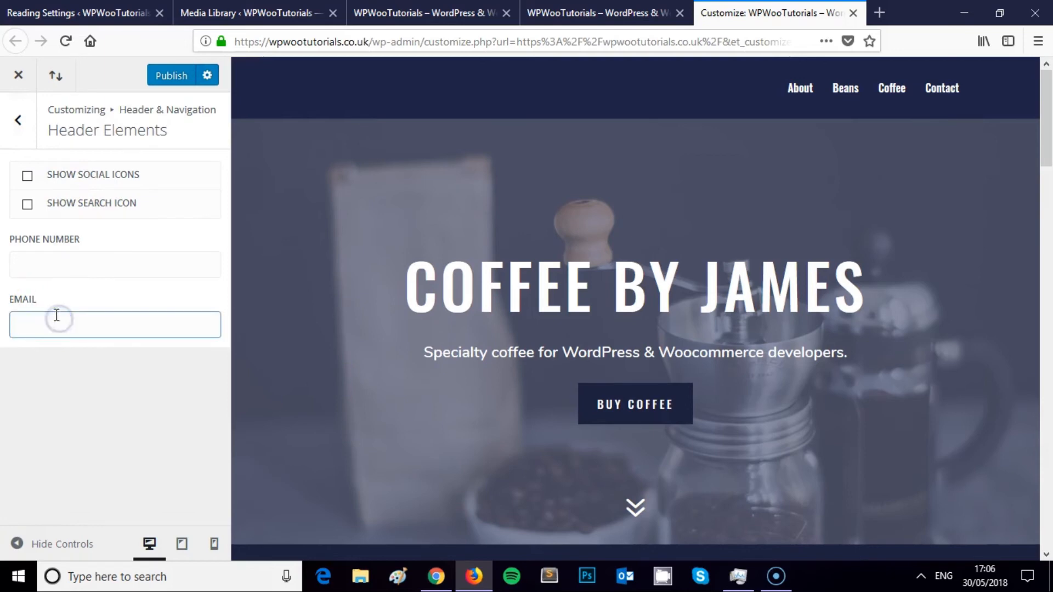
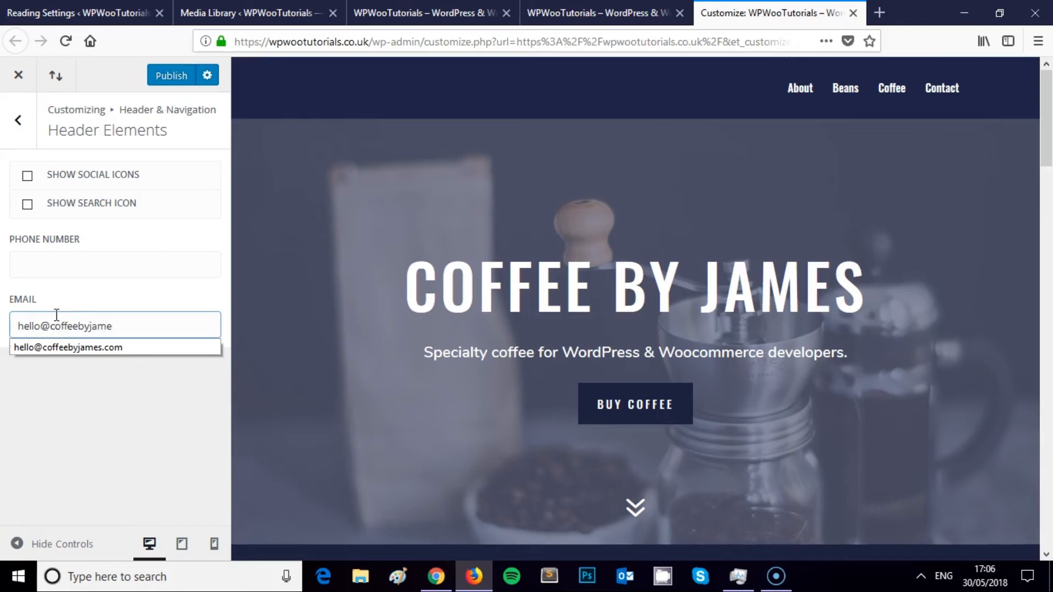
pyautogui.click(119, 260)
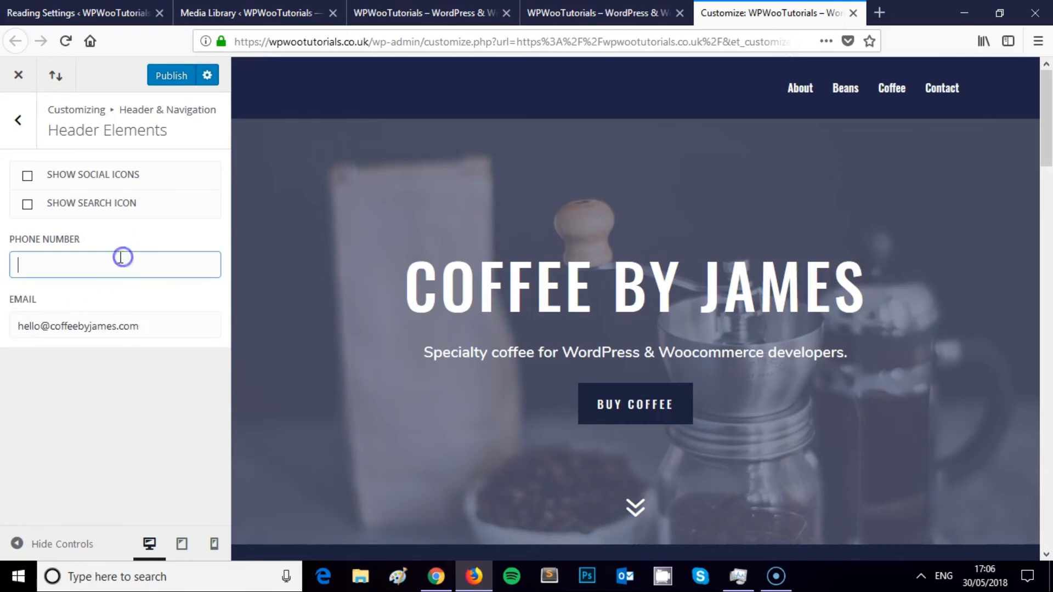
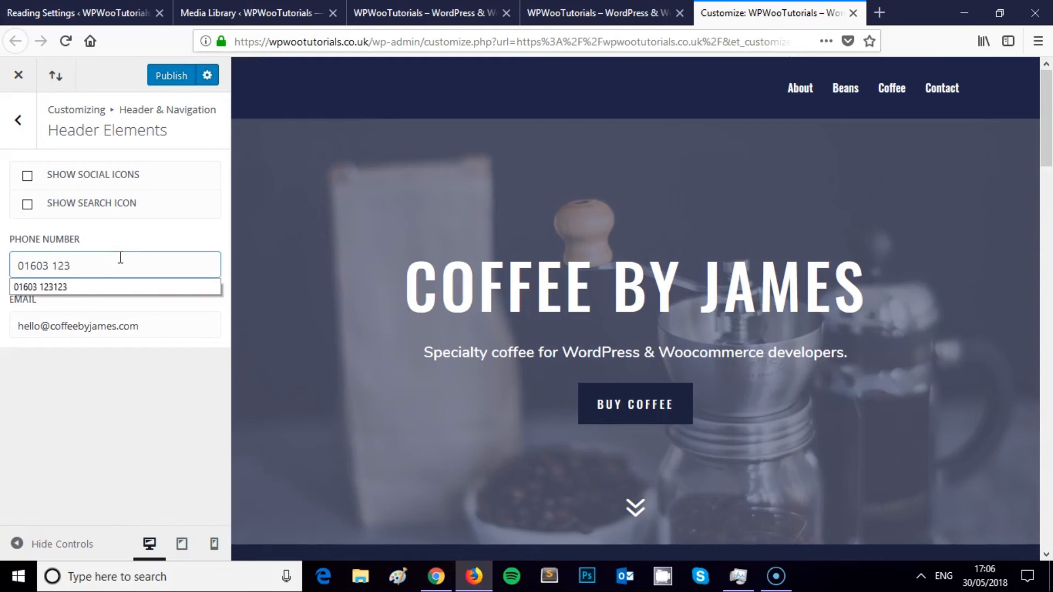
# - Publish the header contact details and reload the live site to check them
pyautogui.click(171, 76)
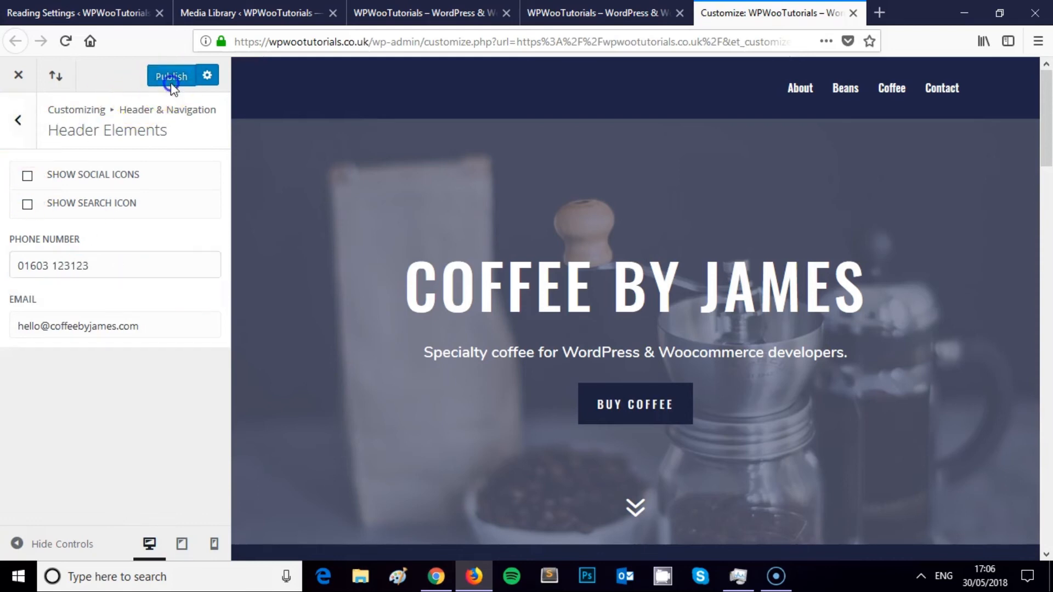
pyautogui.click(595, 13)
pyautogui.press('F5')
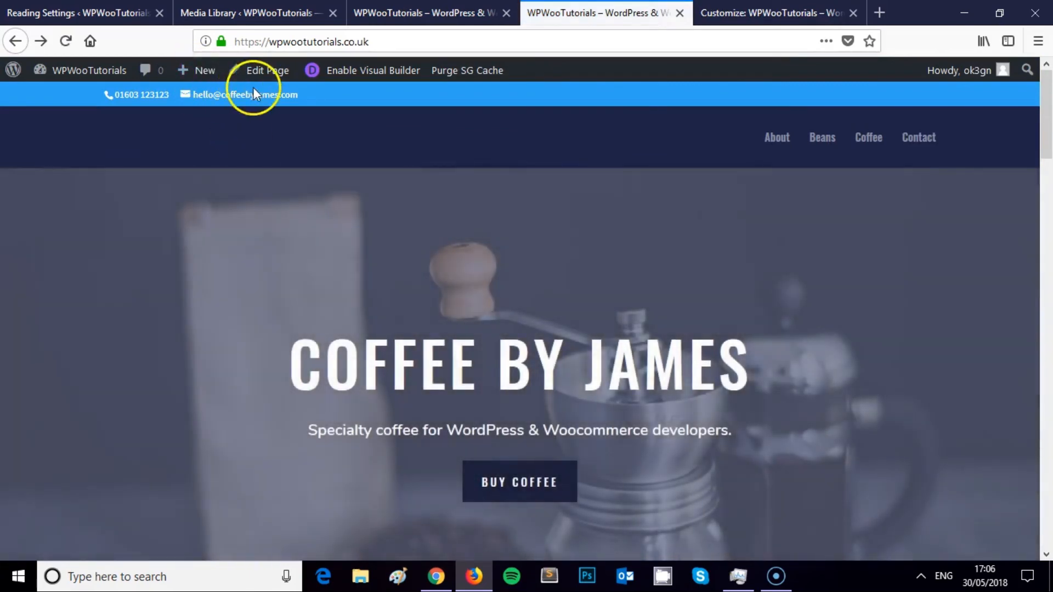
pyautogui.hotkey('ctrl', 'Tab')
# - Review the Header Format and Fixed Navigation settings, then return to the top-level menu
pyautogui.click(18, 119)
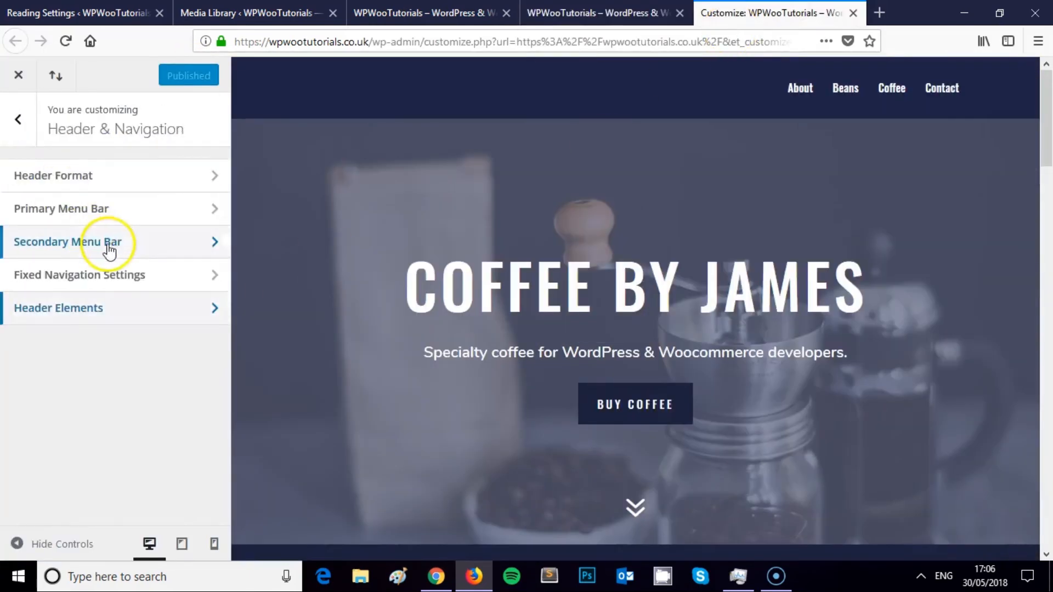
pyautogui.click(94, 171)
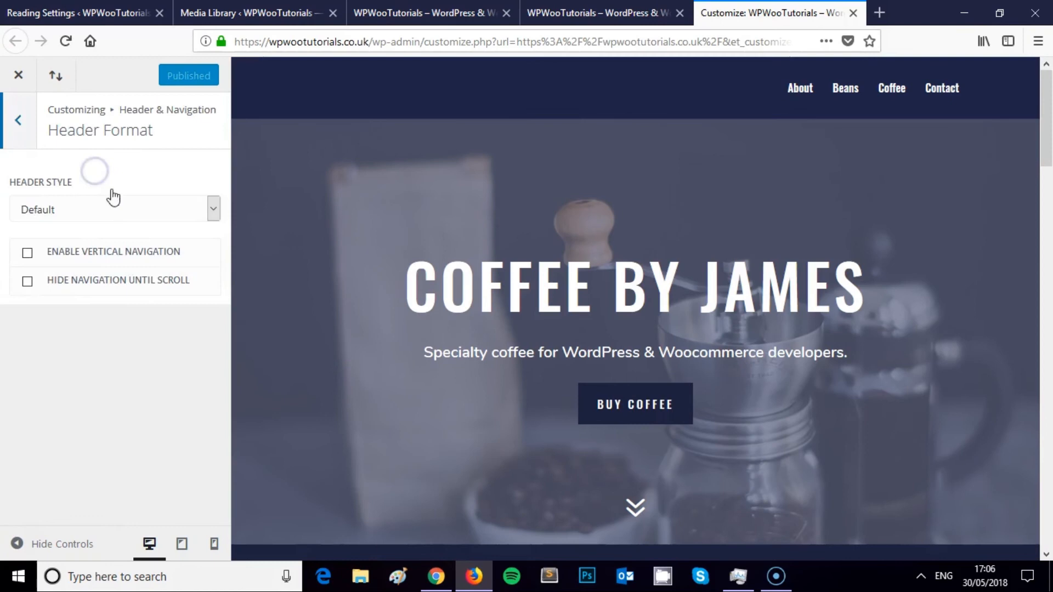
pyautogui.click(18, 120)
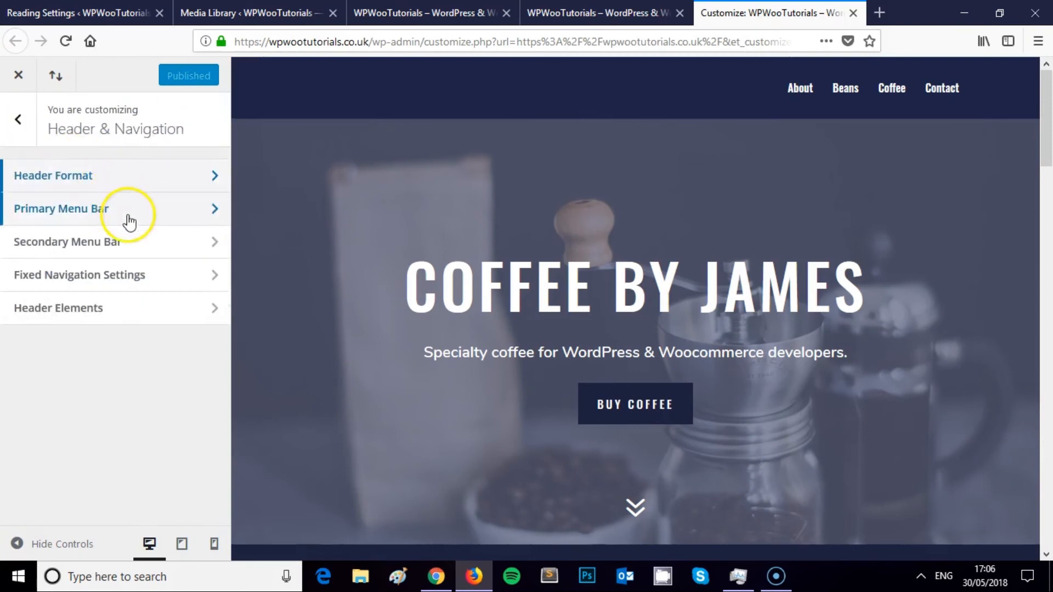
pyautogui.click(117, 276)
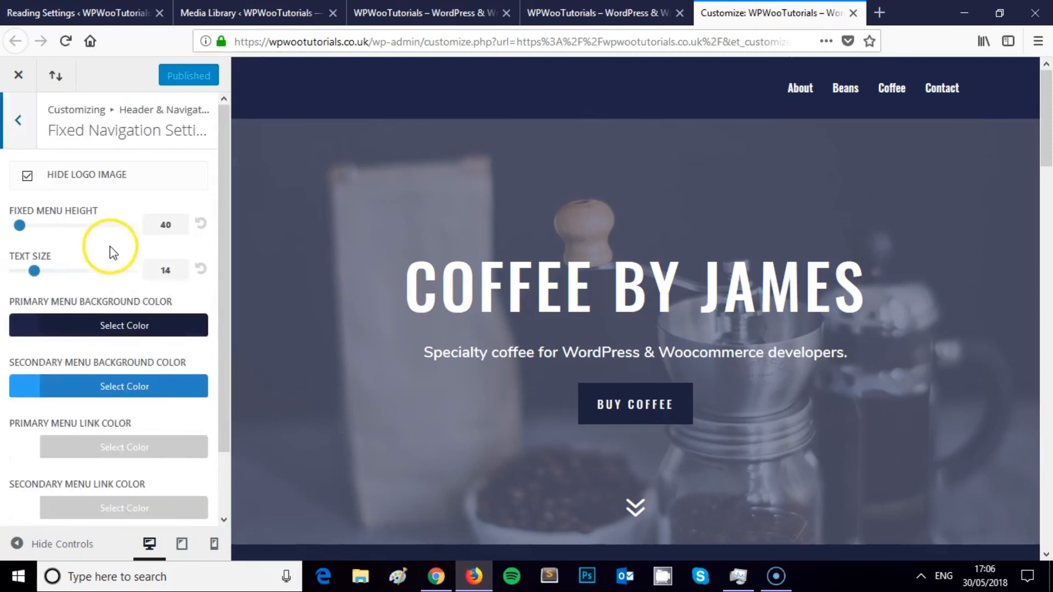
pyautogui.click(7, 102)
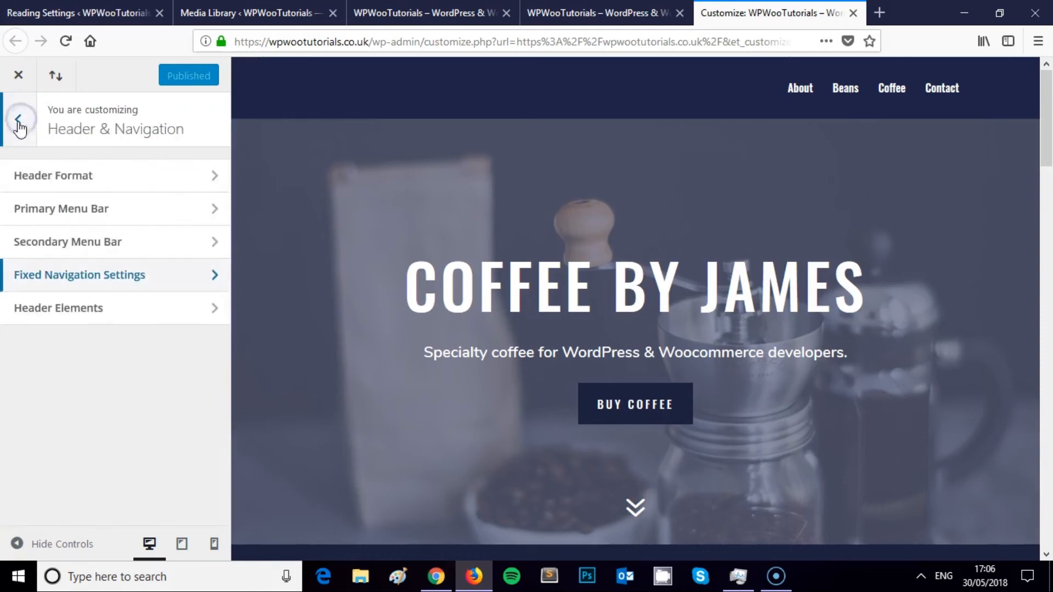
pyautogui.click(18, 121)
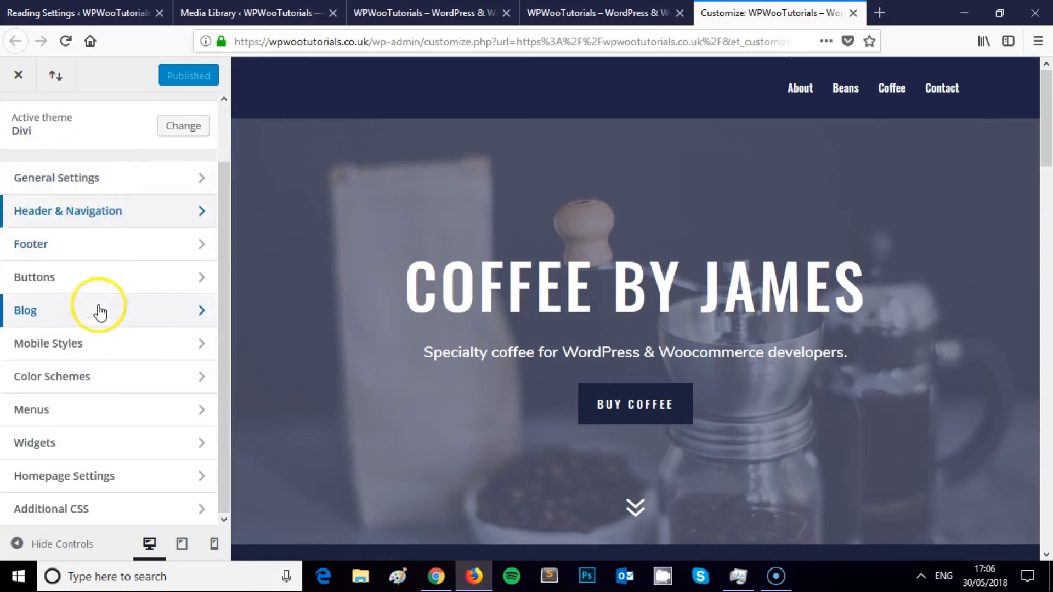
# - Check the General Settings typography, then reload the live home page
pyautogui.click(108, 177)
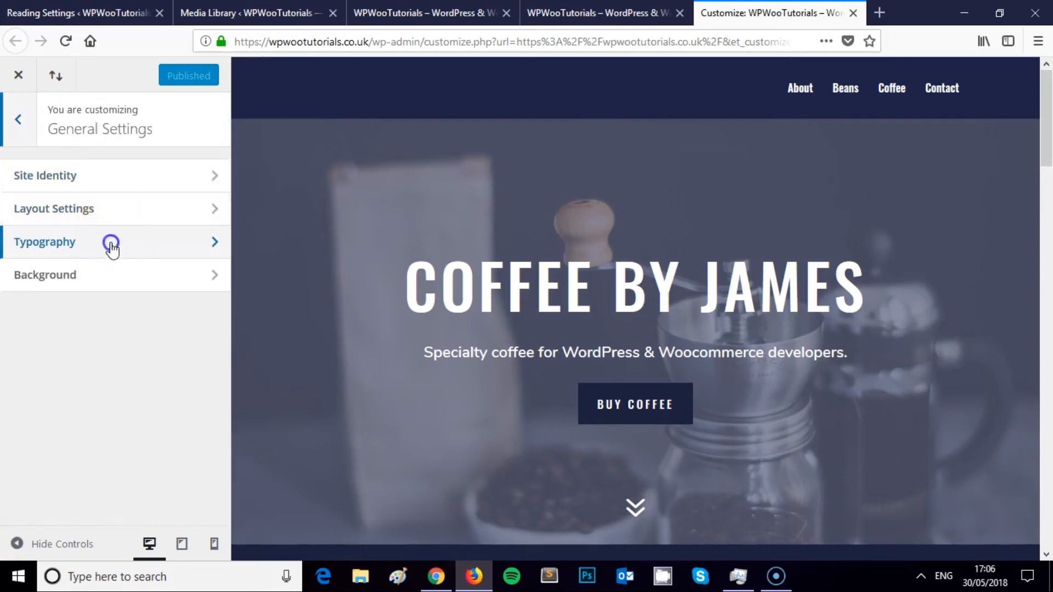
pyautogui.click(109, 242)
pyautogui.scroll(-5, 111, 249)
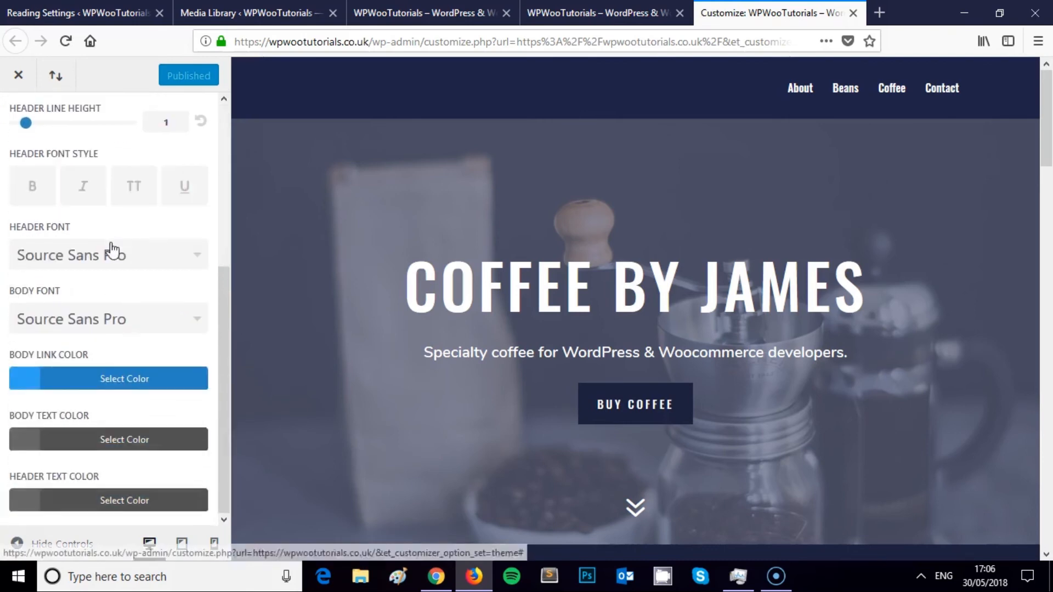
pyautogui.scroll(5, 110, 247)
pyautogui.click(18, 123)
pyautogui.click(603, 13)
pyautogui.press('F5')
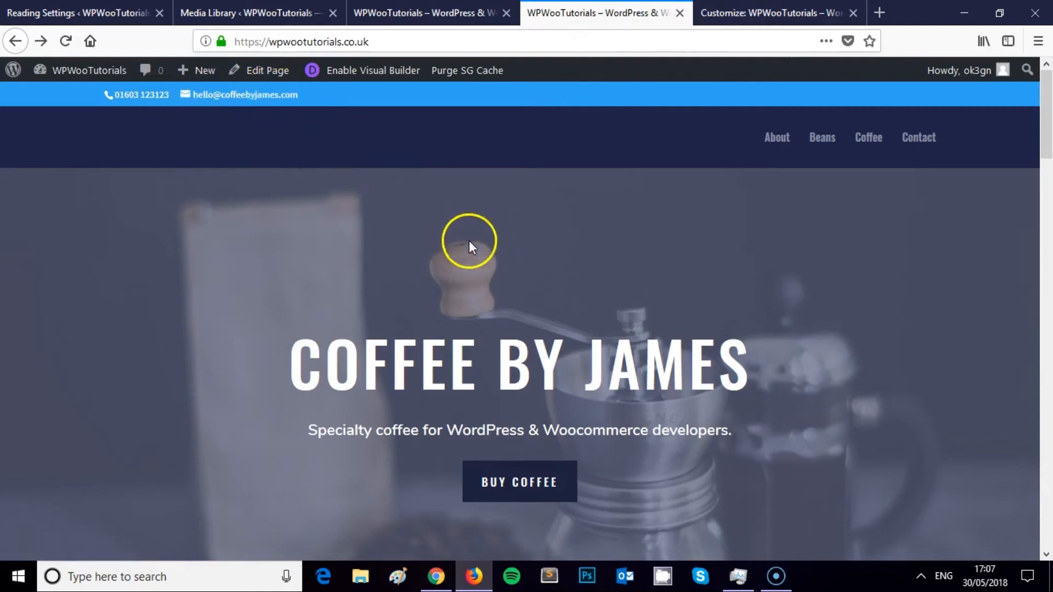
pyautogui.scroll(-10, 446, 235)
pyautogui.scroll(-5, 448, 238)
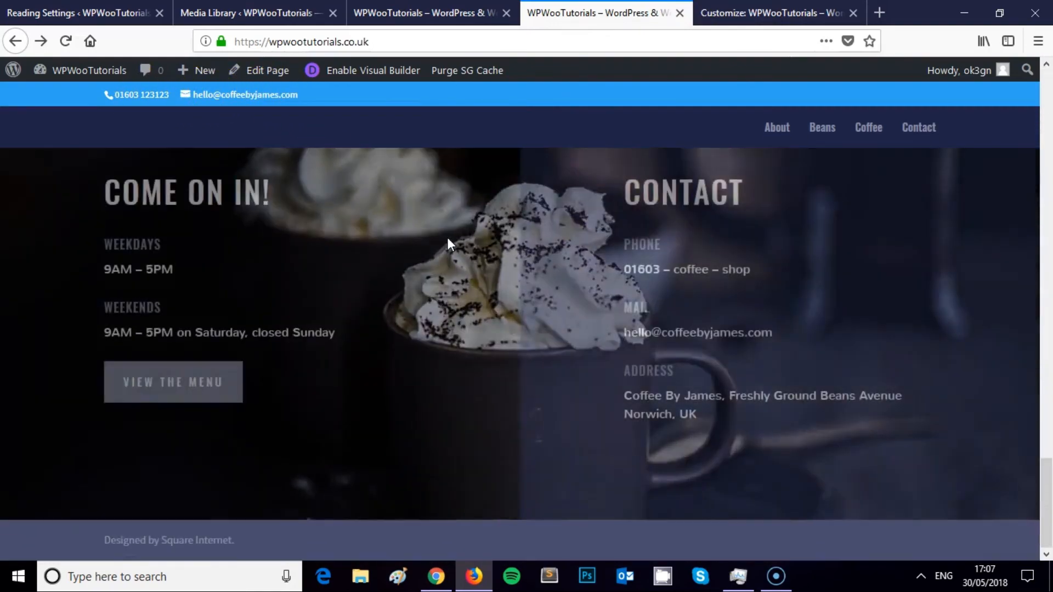
pyautogui.scroll(15, 447, 235)
pyautogui.scroll(4, 436, 262)
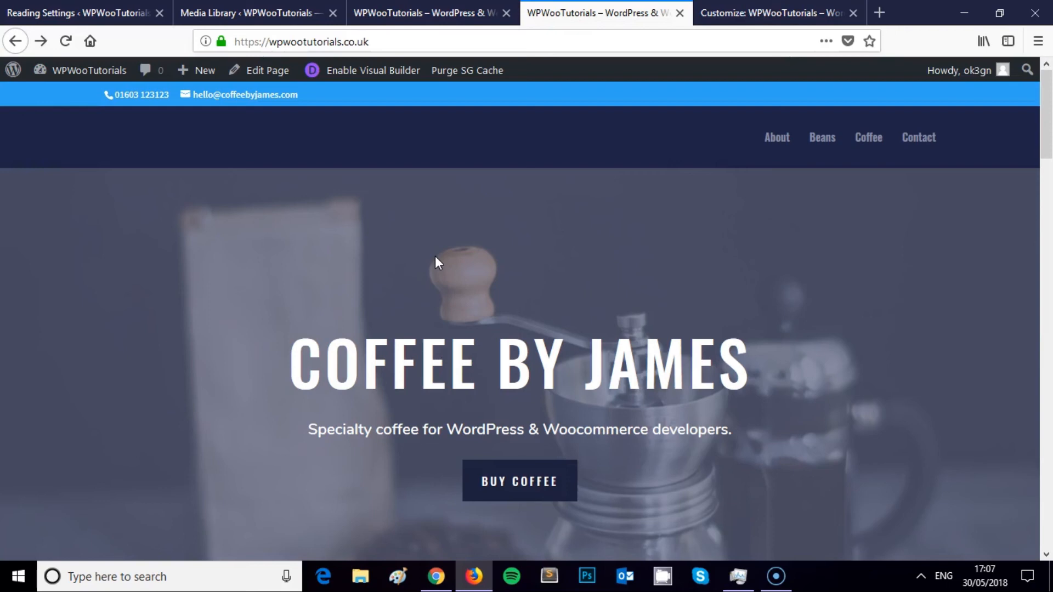
pyautogui.scroll(-5, 435, 262)
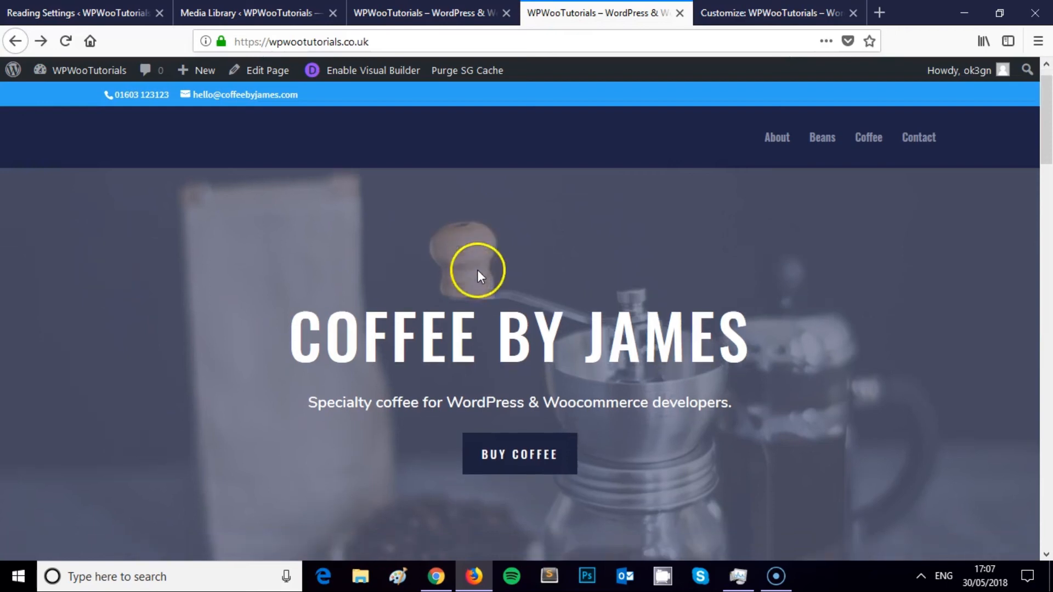
pyautogui.scroll(-10, 469, 251)
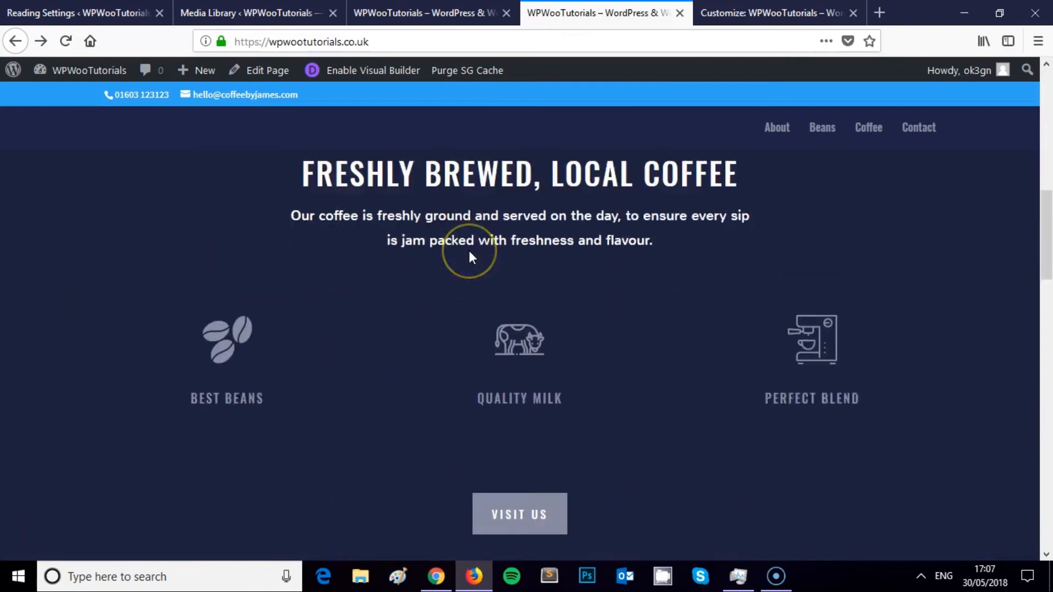
pyautogui.scroll(-8, 469, 252)
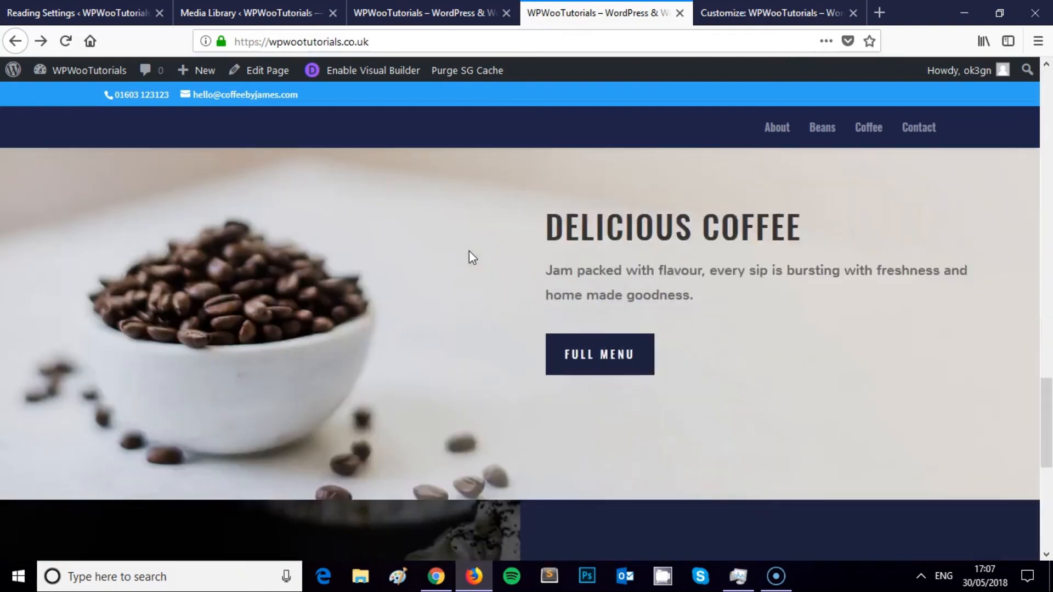
pyautogui.scroll(8, 485, 243)
pyautogui.scroll(10, 498, 279)
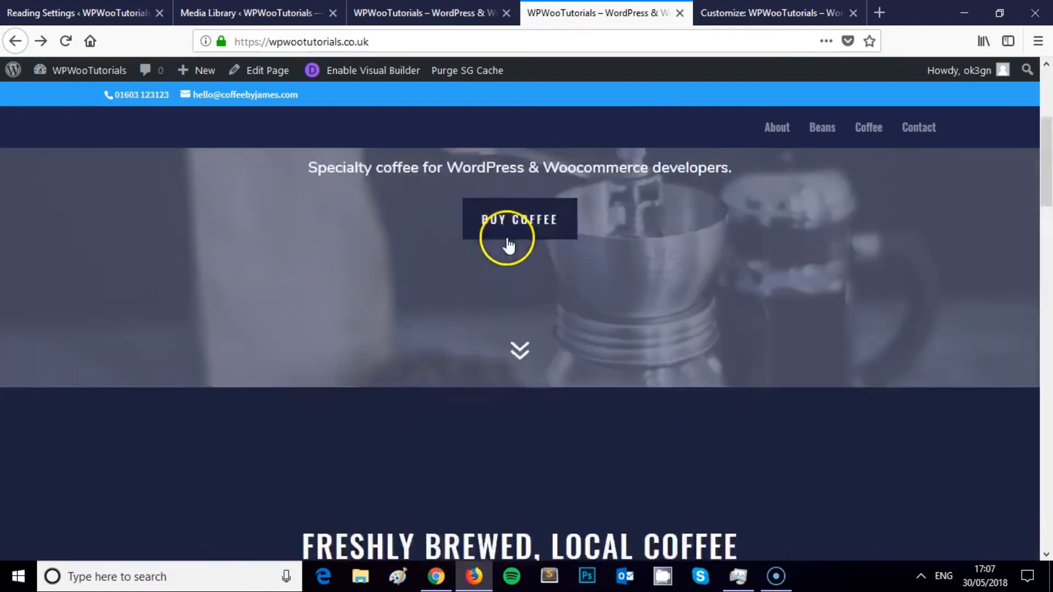
pyautogui.scroll(-2, 482, 249)
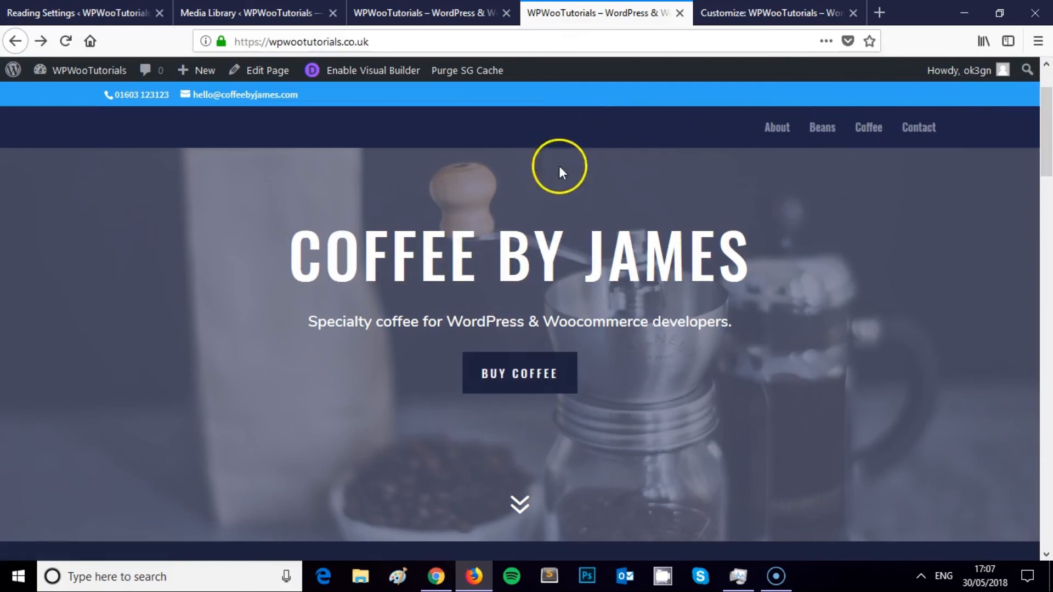
pyautogui.scroll(-15, 518, 138)
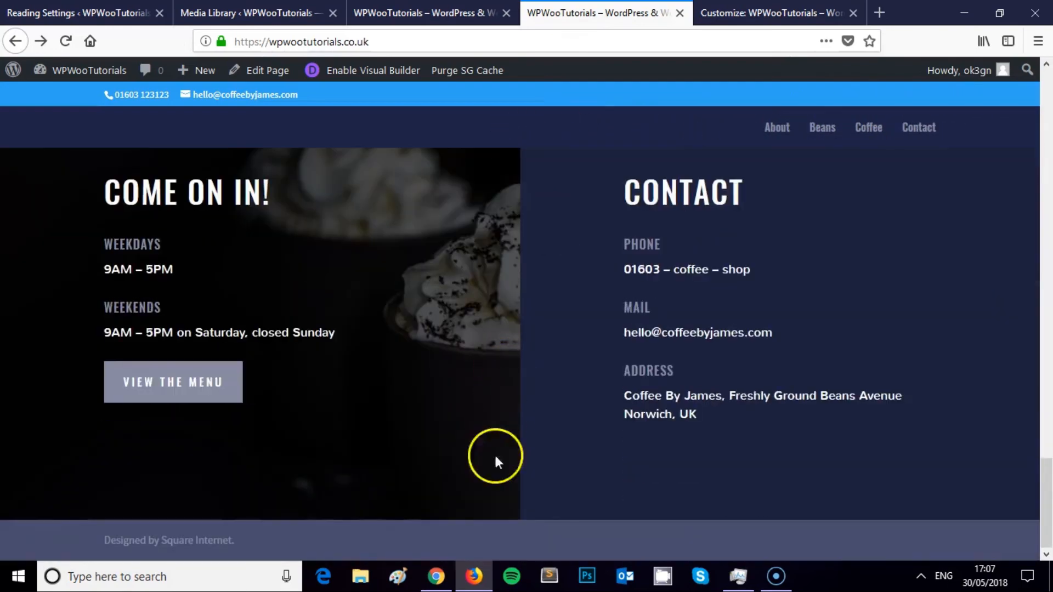
pyautogui.scroll(2, 453, 411)
pyautogui.scroll(-2, 452, 412)
pyautogui.scroll(10, 263, 360)
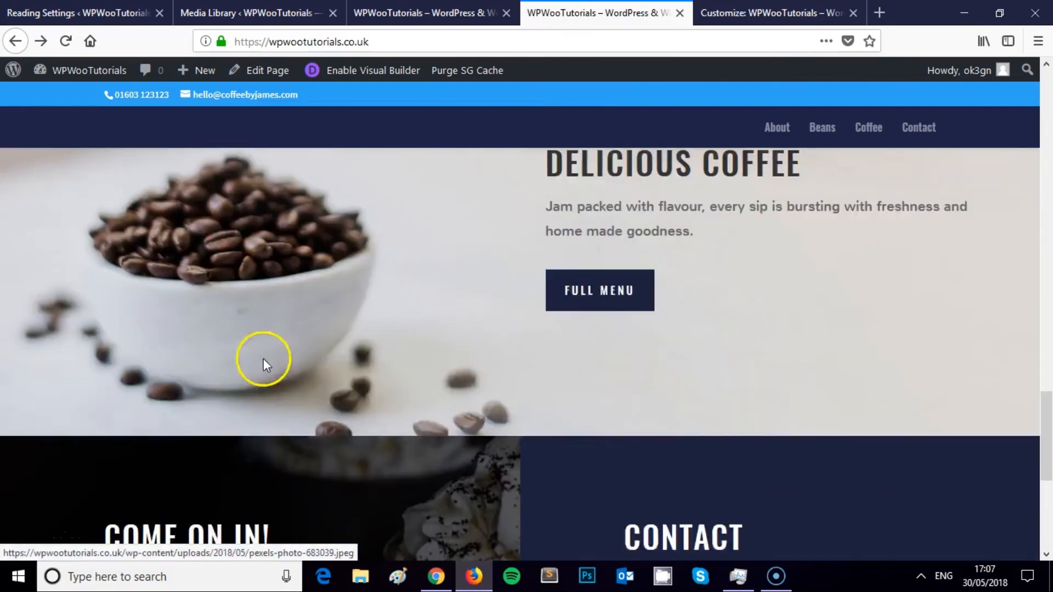
pyautogui.scroll(10, 335, 330)
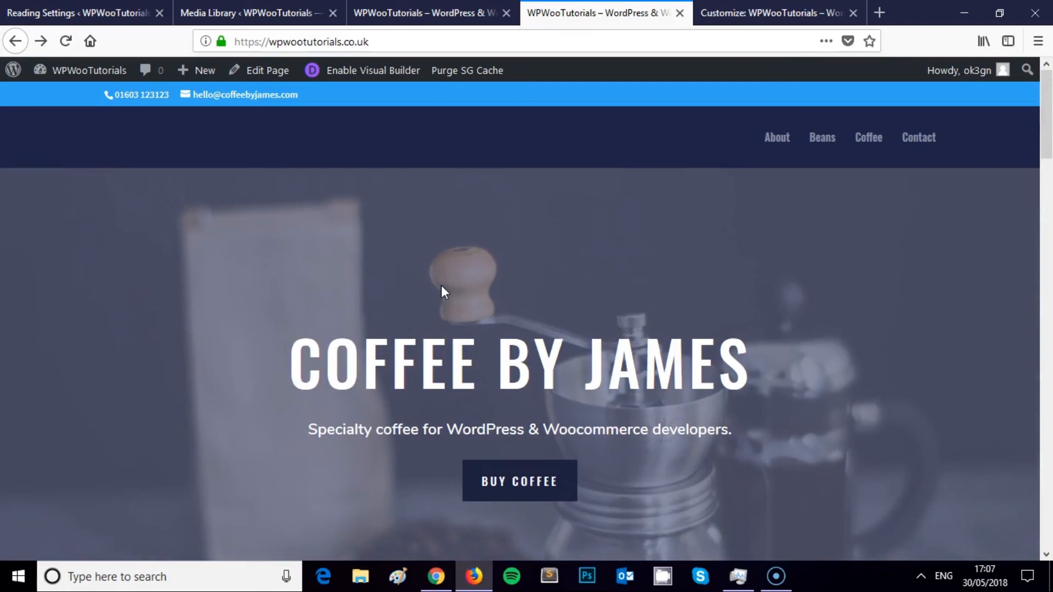
pyautogui.scroll(-15, 396, 258)
pyautogui.scroll(-8, 426, 241)
pyautogui.scroll(5, 447, 258)
pyautogui.scroll(15, 449, 281)
pyautogui.scroll(-5, 388, 343)
pyautogui.scroll(5, 388, 346)
pyautogui.scroll(-3, 420, 365)
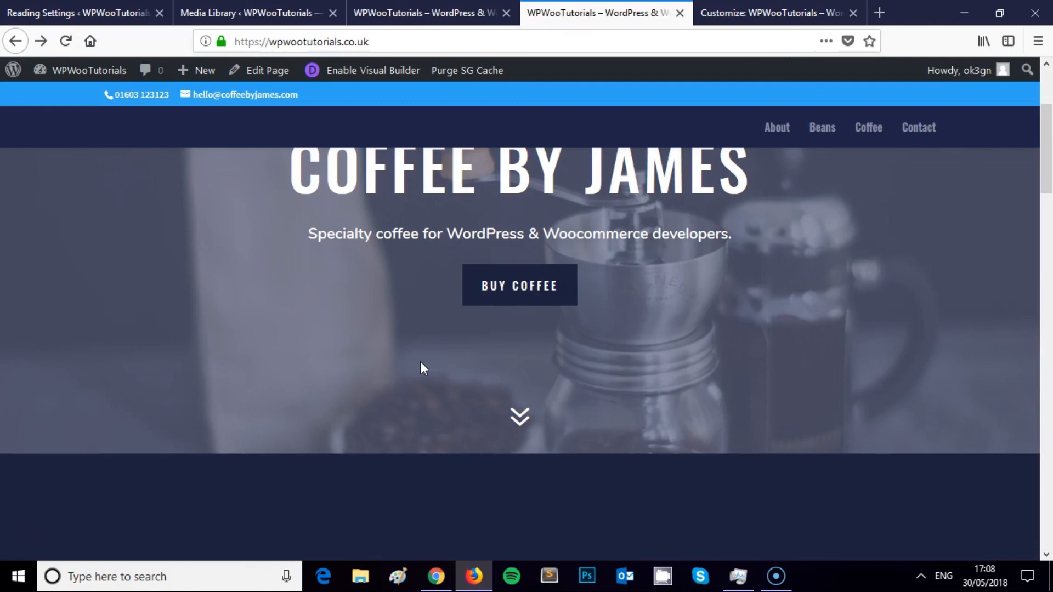
pyautogui.scroll(3, 420, 361)
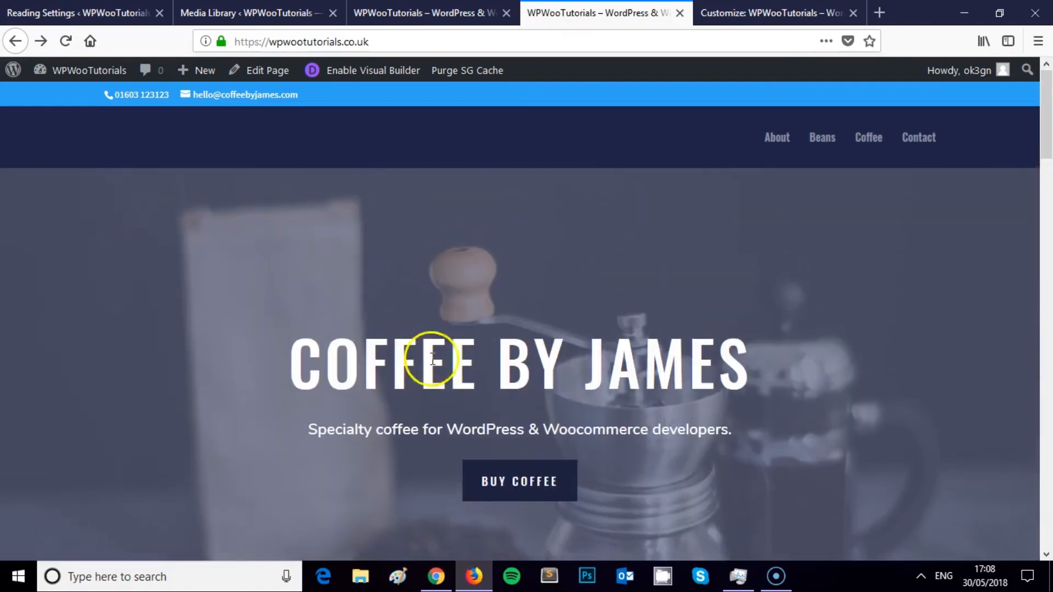
pyautogui.scroll(-5, 507, 357)
pyautogui.scroll(-20, 509, 362)
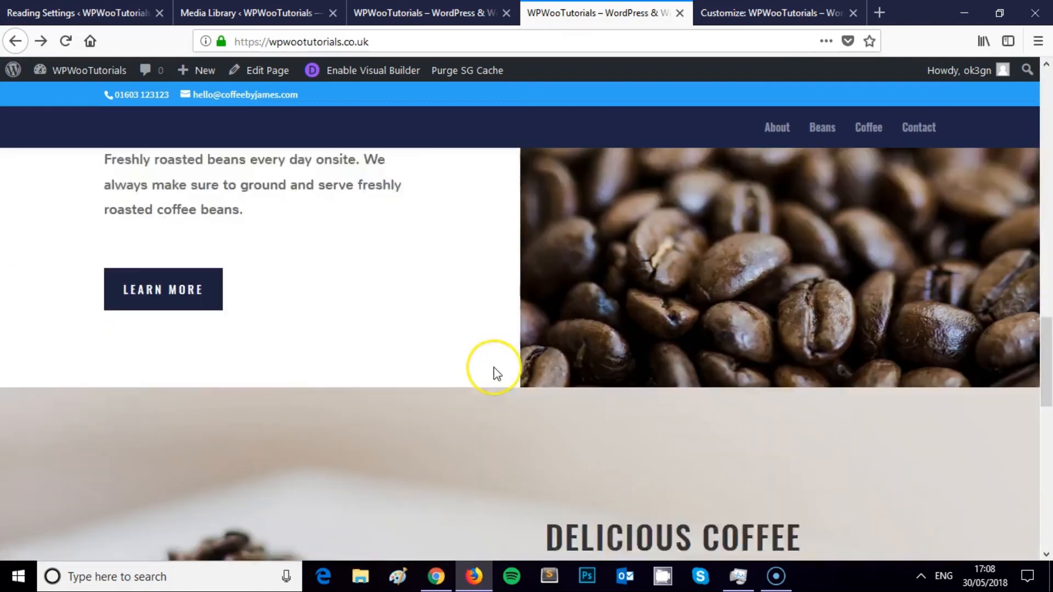
pyautogui.scroll(-5, 493, 367)
pyautogui.scroll(10, 494, 367)
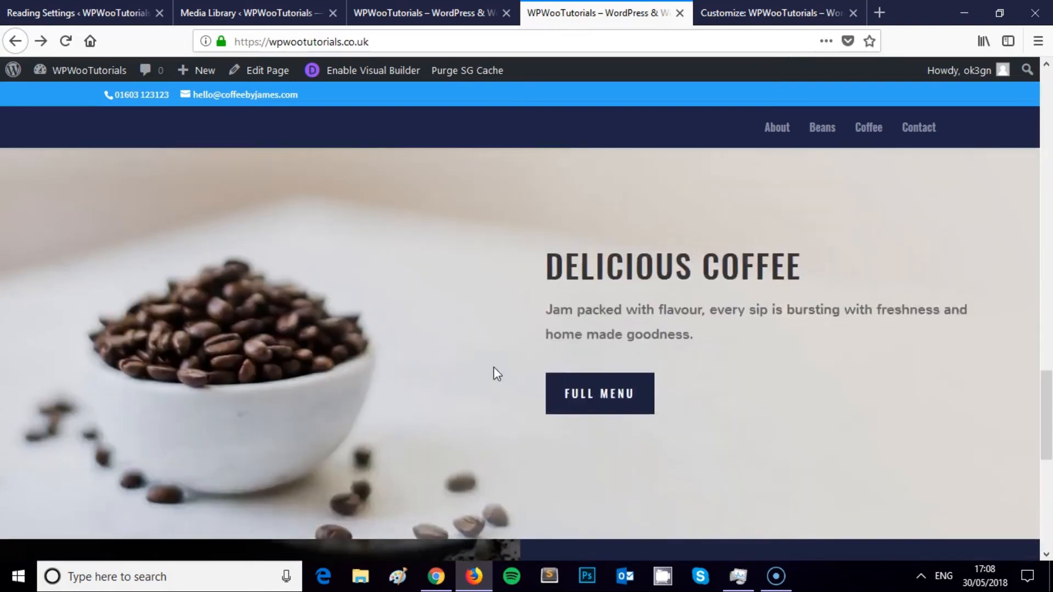
pyautogui.scroll(10, 494, 366)
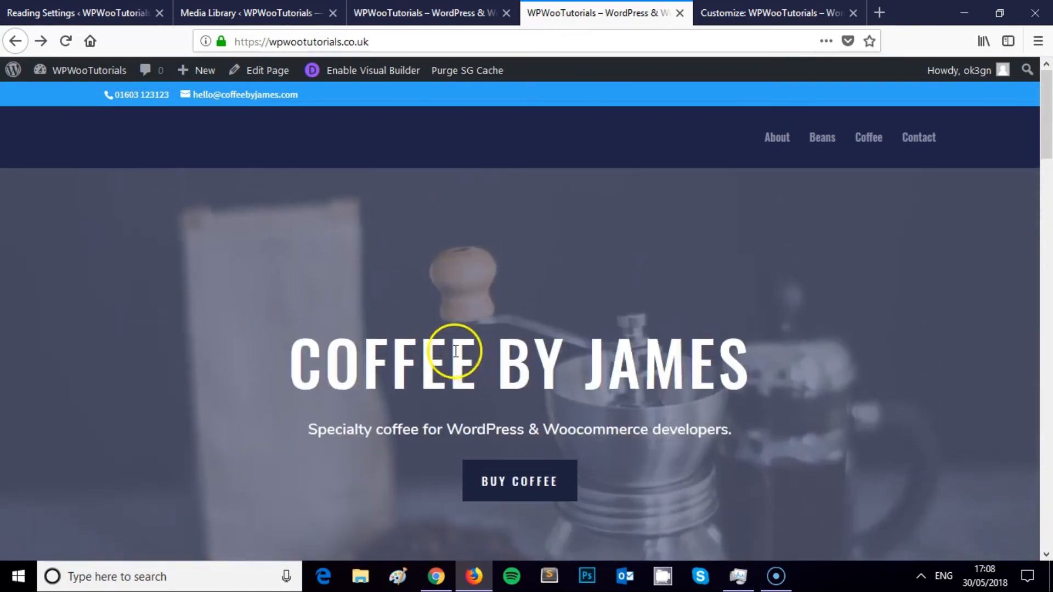
pyautogui.scroll(-5, 498, 390)
pyautogui.scroll(-15, 498, 390)
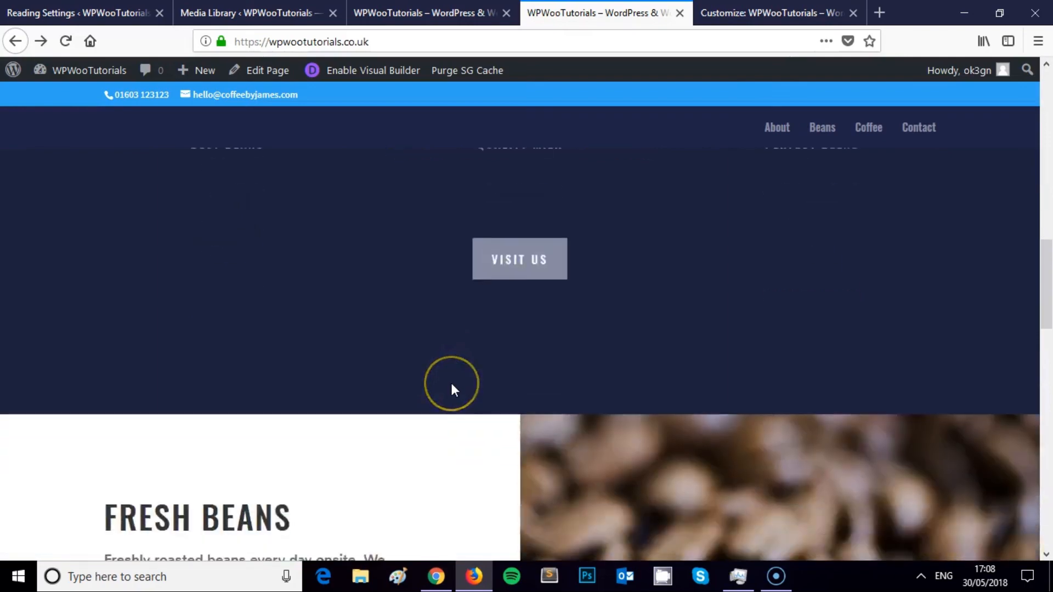
pyautogui.scroll(-5, 454, 390)
pyautogui.scroll(10, 454, 390)
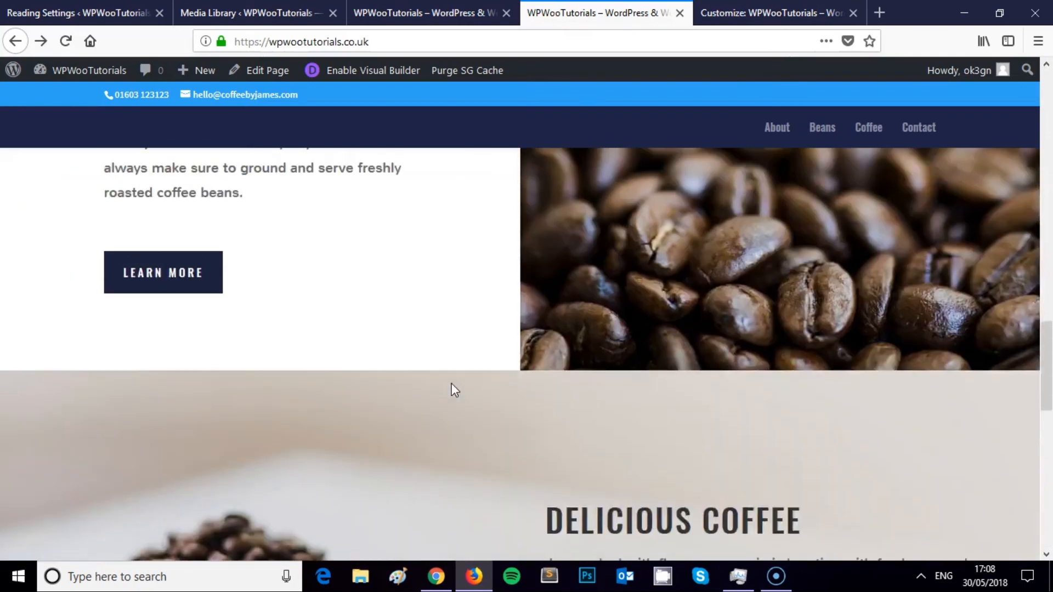
pyautogui.scroll(10, 455, 390)
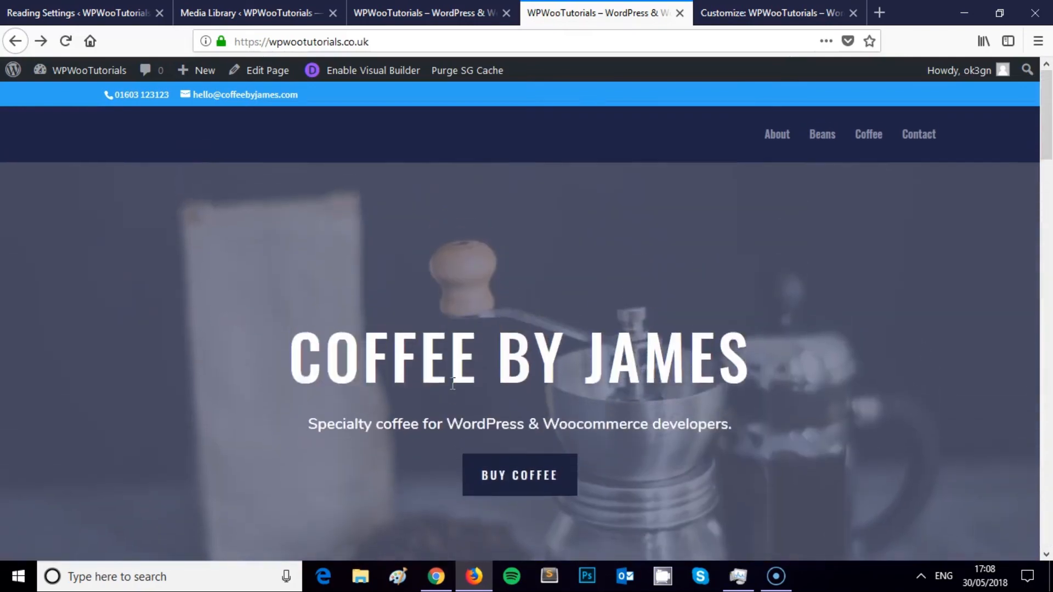
pyautogui.scroll(-4, 454, 390)
pyautogui.scroll(-10, 453, 390)
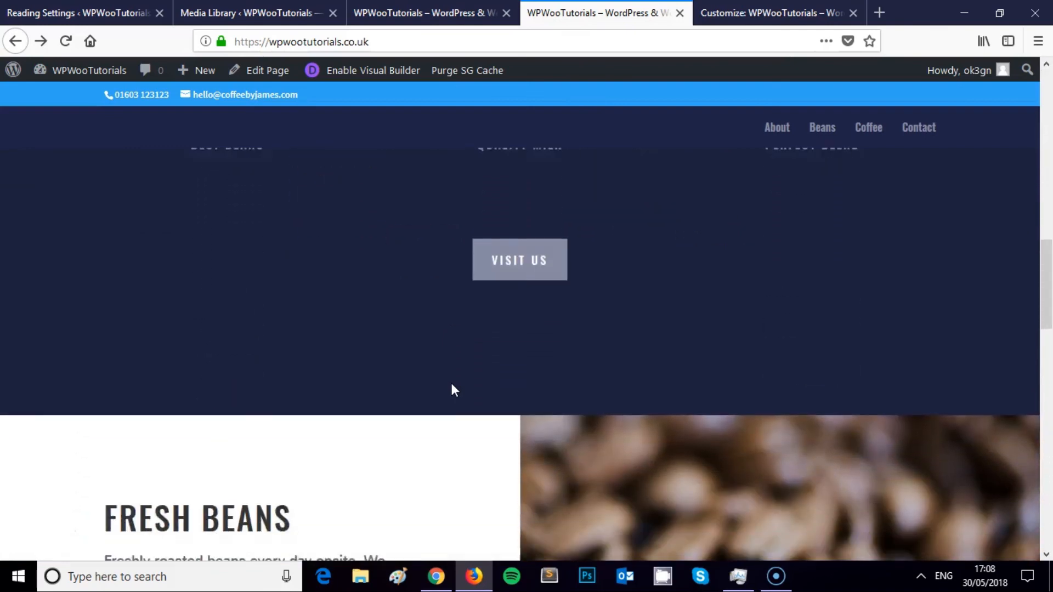
pyautogui.scroll(-10, 455, 390)
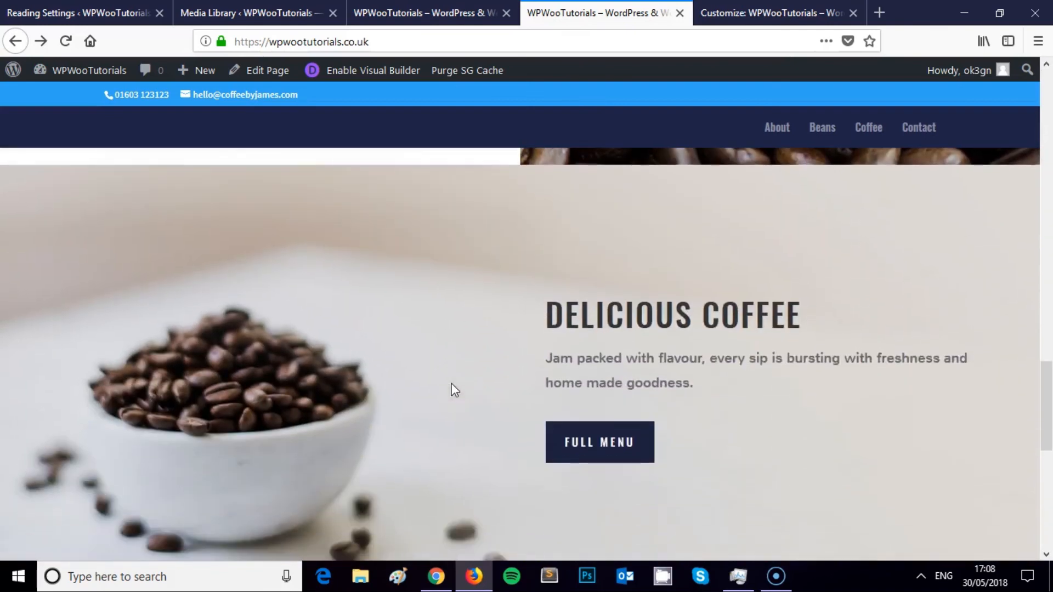
pyautogui.scroll(-5, 455, 390)
pyautogui.scroll(8, 455, 390)
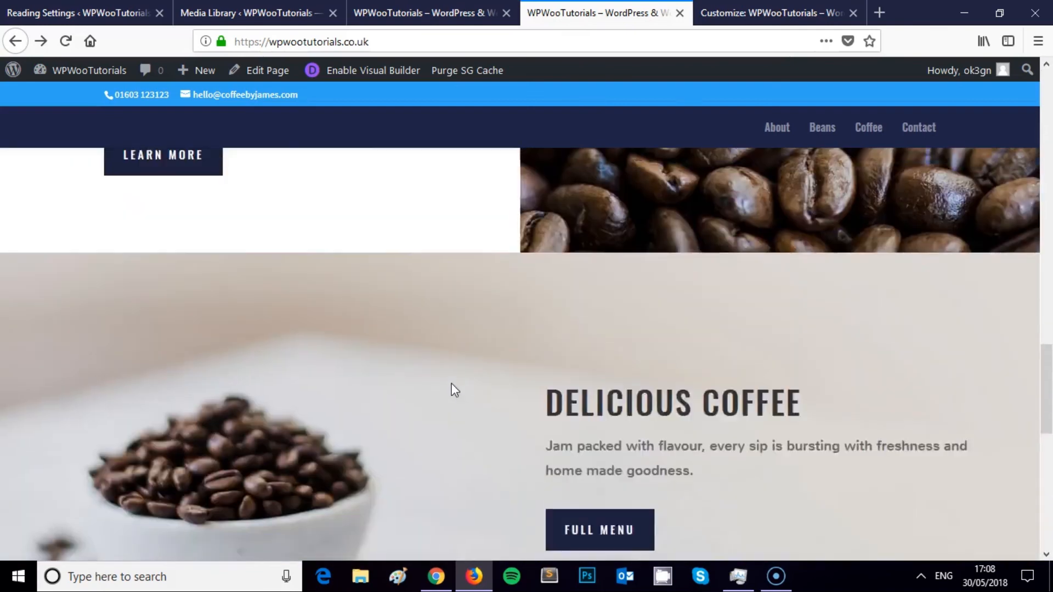
pyautogui.scroll(6, 453, 389)
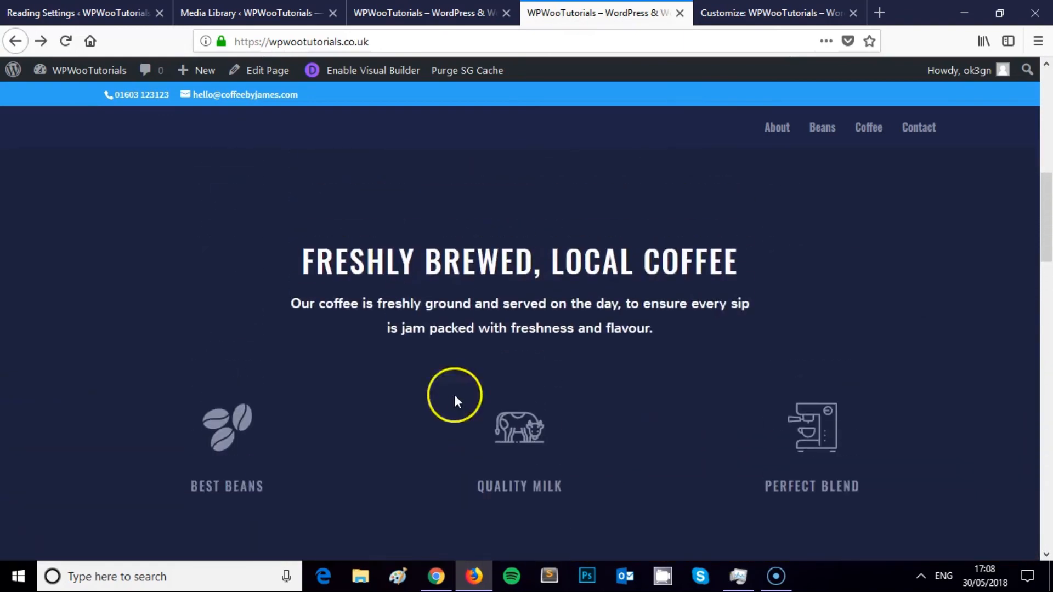
pyautogui.scroll(1, 458, 386)
pyautogui.scroll(1, 457, 386)
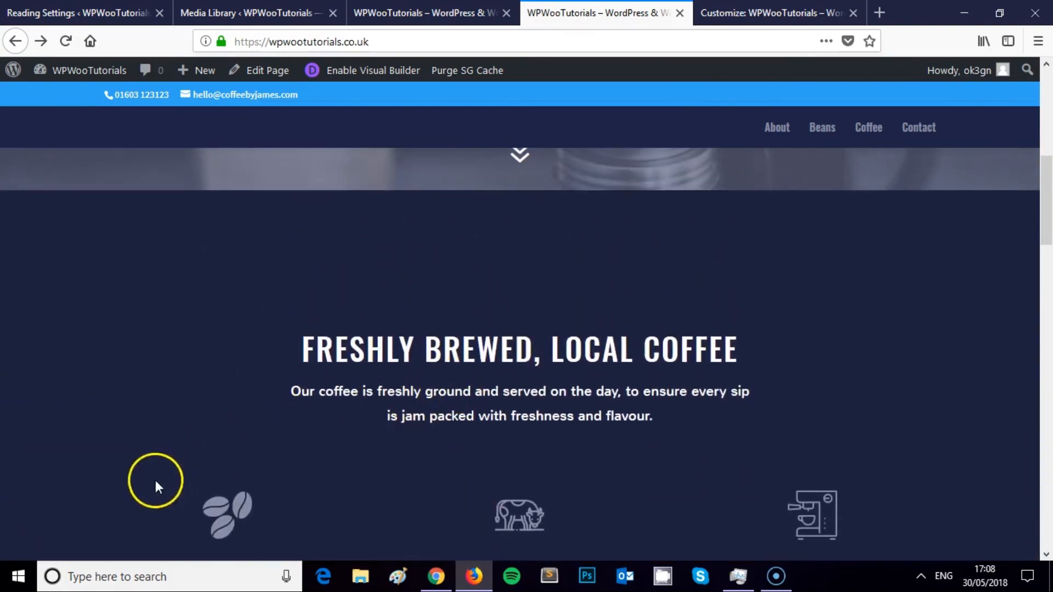